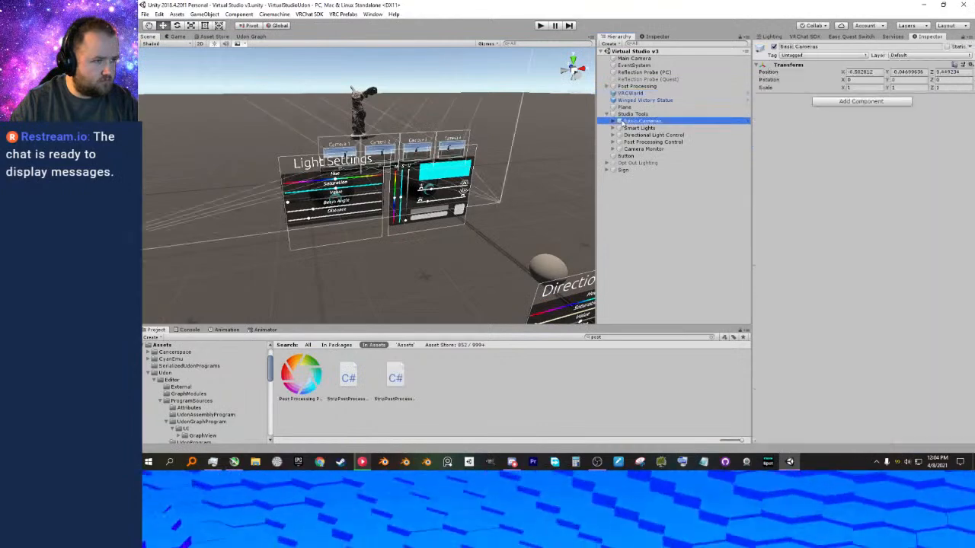
# Expand the Smart Lights group in the hierarchy and select Smart Light v5.
pyautogui.click(612, 128)
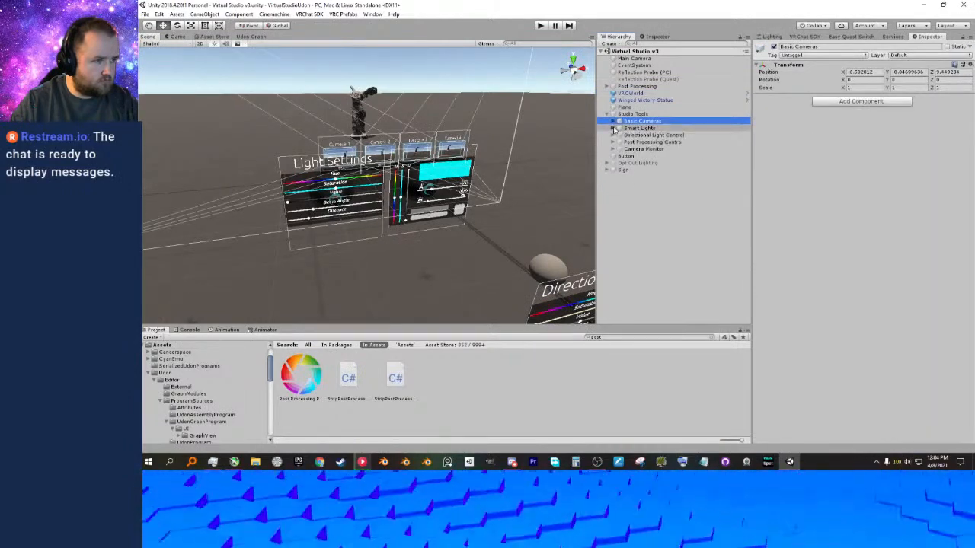
pyautogui.click(646, 135)
pyautogui.moveTo(466, 247); pyautogui.dragTo(446, 277, button='right')
pyautogui.press('w')
pyautogui.press('a')
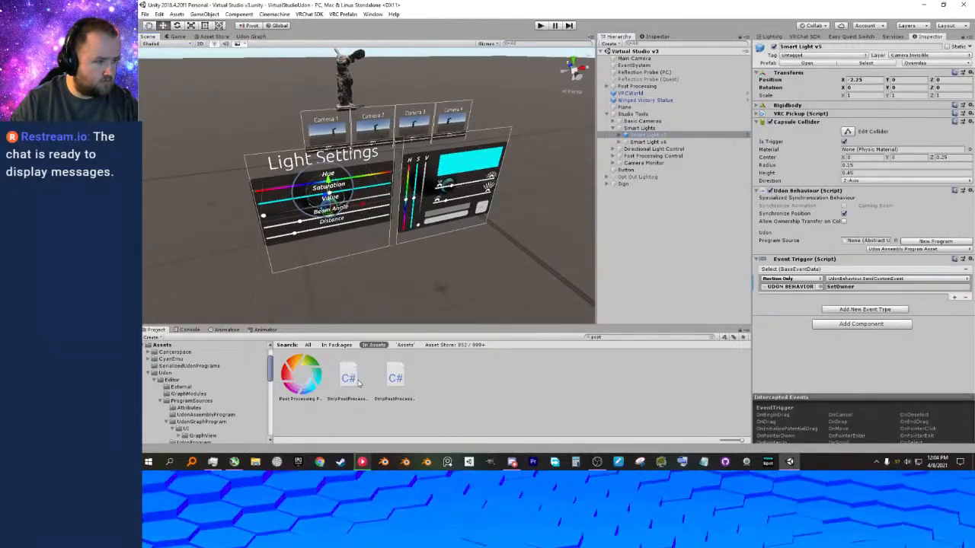
# Save the Smart Light v6 scene object as a prefab in the Virtual Studio v3/Prefabs/Studio Light folder.
pyautogui.click(711, 337)
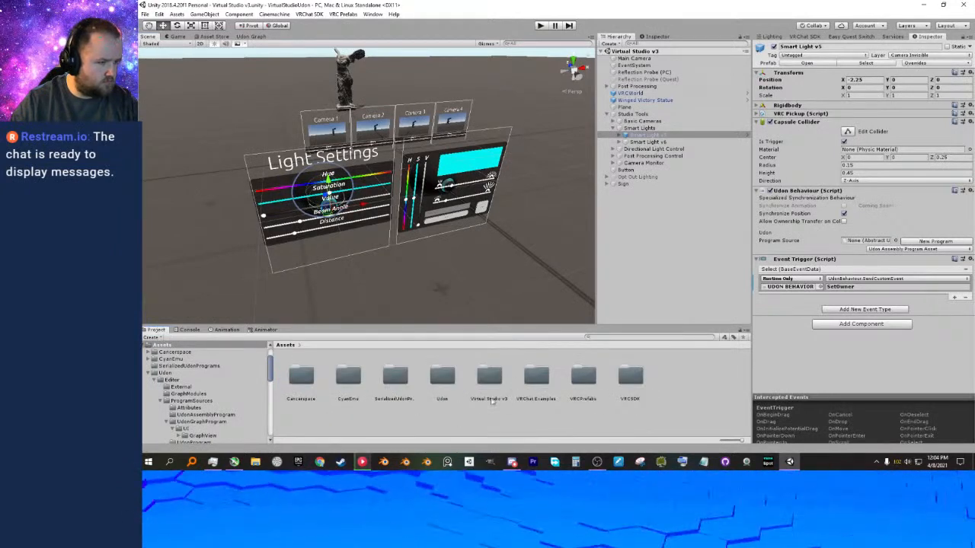
pyautogui.doubleClick(492, 379)
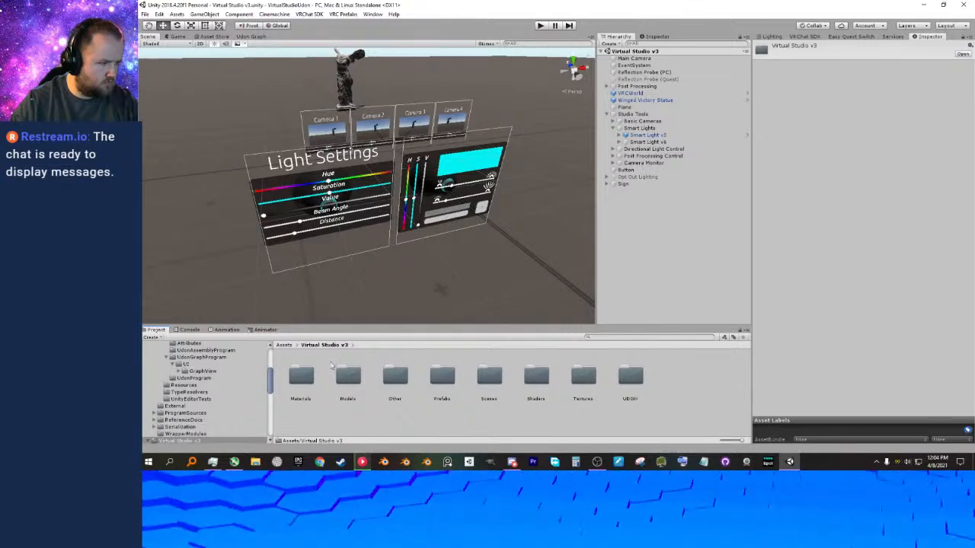
pyautogui.doubleClick(444, 377)
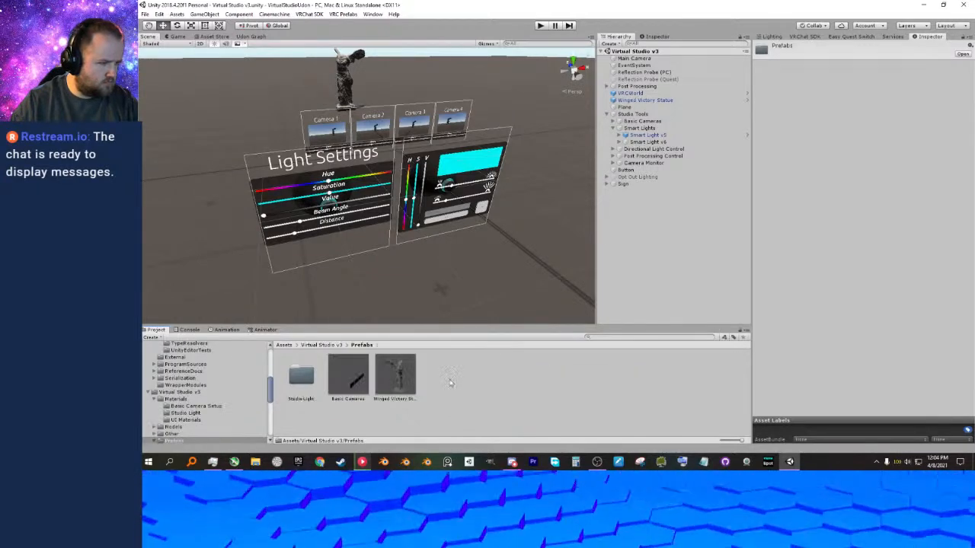
pyautogui.doubleClick(302, 376)
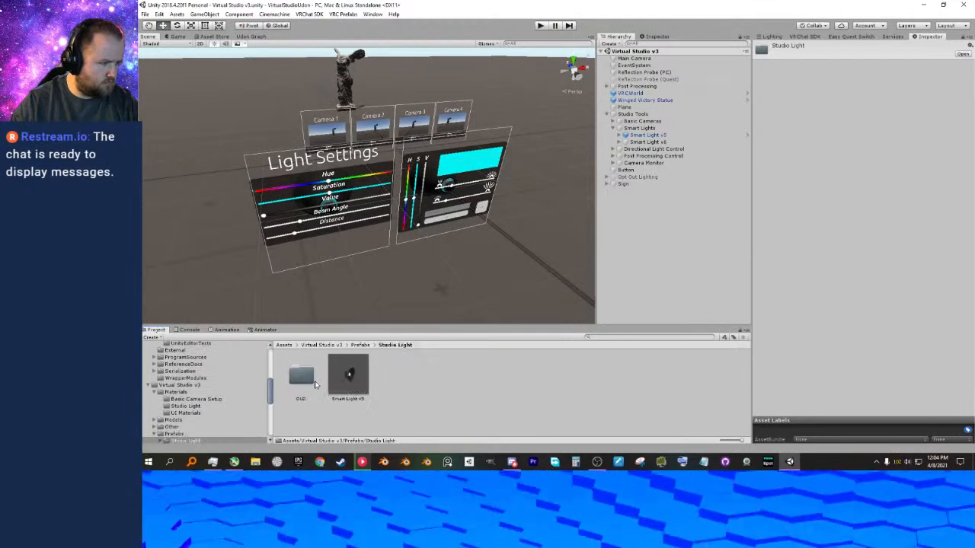
pyautogui.doubleClick(302, 377)
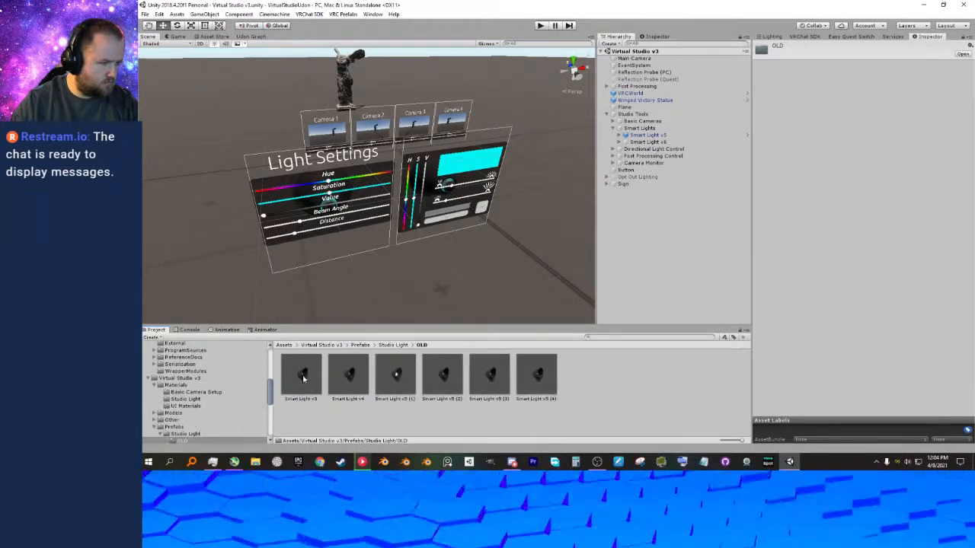
pyautogui.click(393, 345)
pyautogui.moveTo(658, 142); pyautogui.dragTo(421, 378)
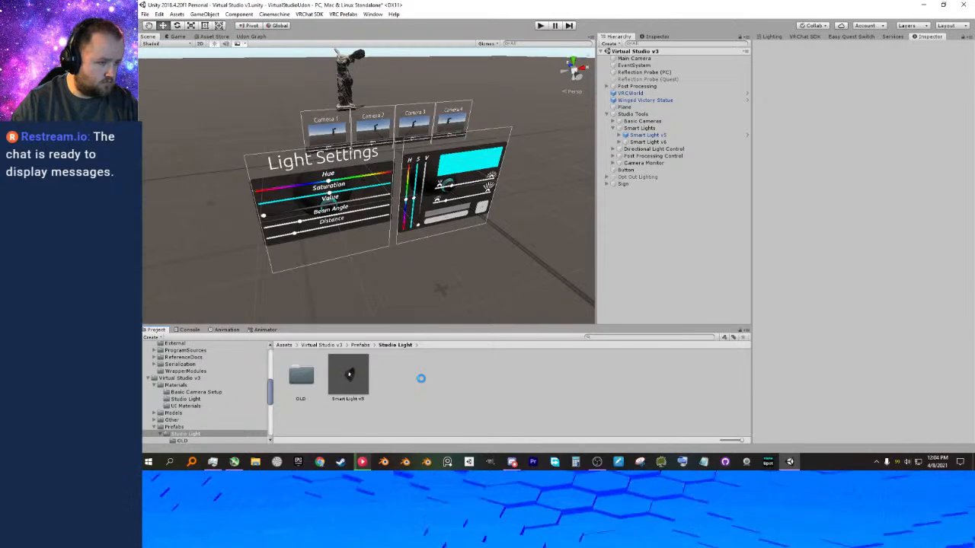
# Delete the Smart Light v5 object from the scene's Smart Lights group.
pyautogui.click(362, 377)
pyautogui.click(644, 135)
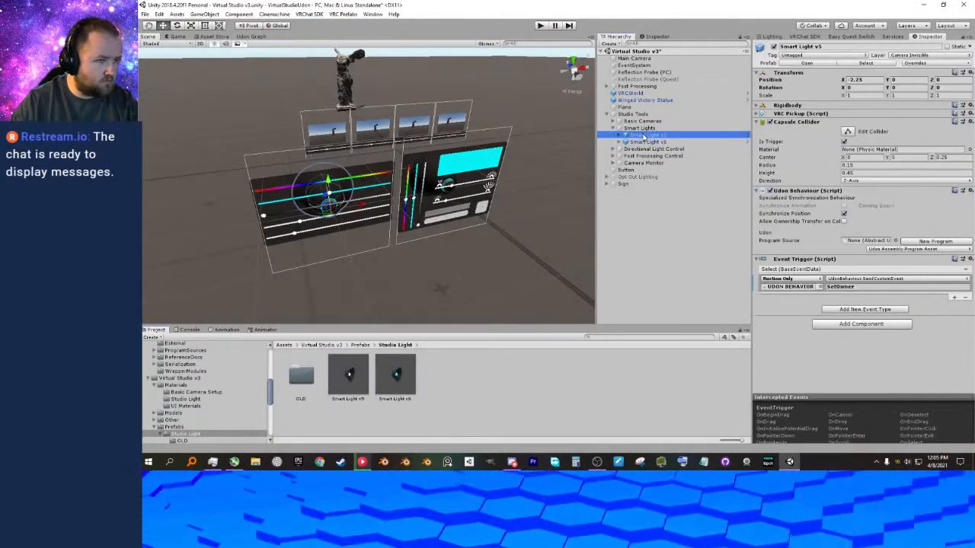
pyautogui.rightClick(642, 137)
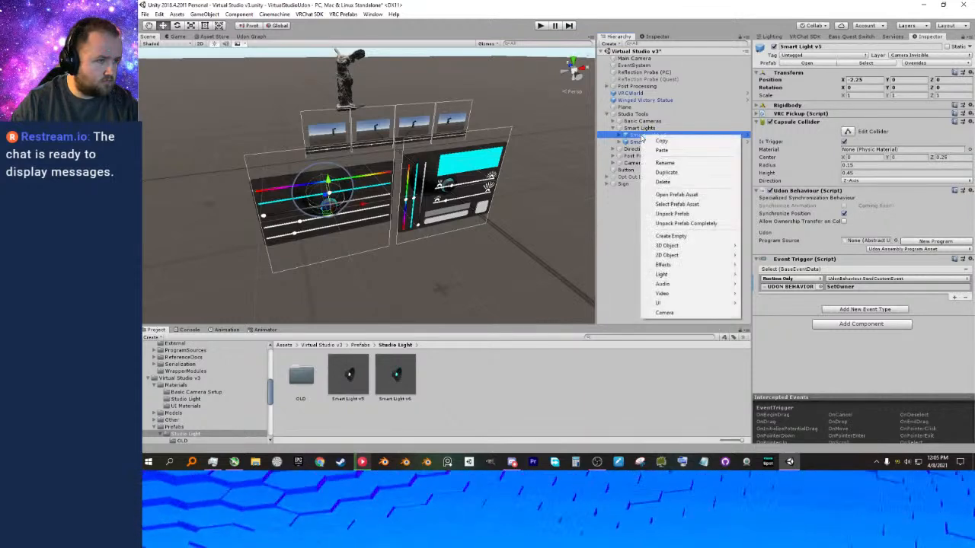
pyautogui.click(685, 223)
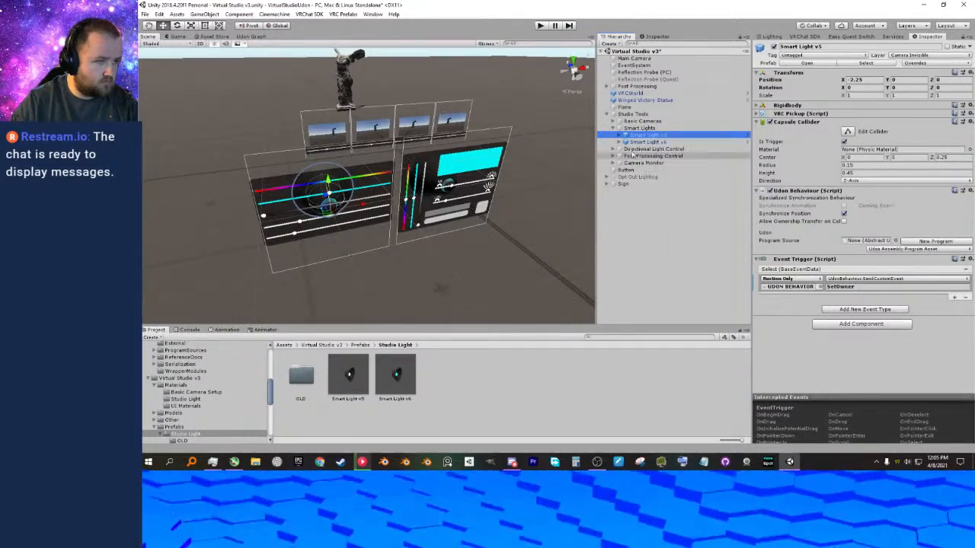
pyautogui.click(643, 129)
pyautogui.click(643, 135)
pyautogui.press('Delete')
pyautogui.moveTo(534, 200); pyautogui.dragTo(449, 203, button='right')
pyautogui.moveTo(449, 202); pyautogui.dragTo(370, 200, button='middle')
pyautogui.moveTo(370, 200); pyautogui.dragTo(398, 201, button='right')
pyautogui.moveTo(398, 201); pyautogui.dragTo(409, 202, button='middle')
# Select Smart Light v6 in the scene and expand it to examine its child objects.
pyautogui.click(642, 140)
pyautogui.click(641, 136)
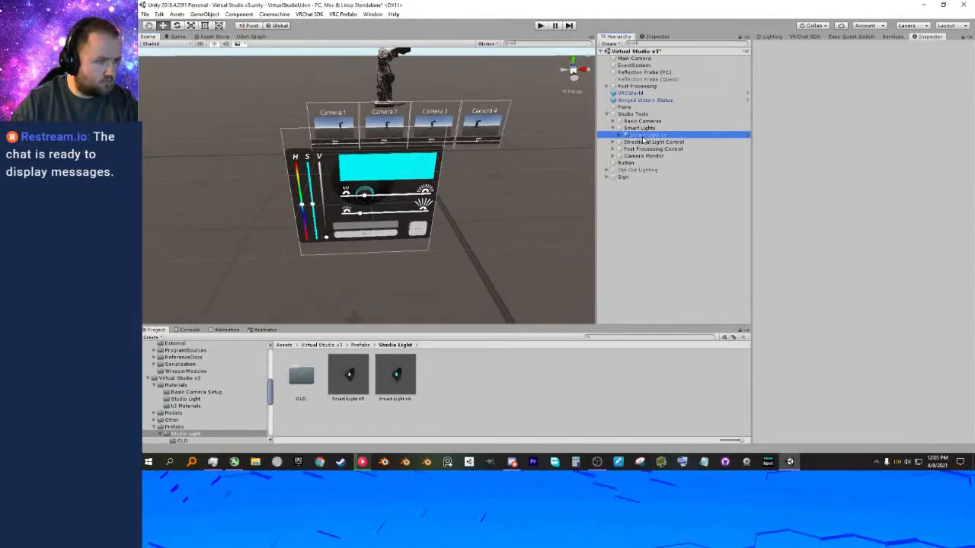
pyautogui.scroll(-3, 459, 227)
pyautogui.moveTo(459, 227); pyautogui.dragTo(458, 218, button='right')
pyautogui.moveTo(457, 217); pyautogui.dragTo(460, 225, button='middle')
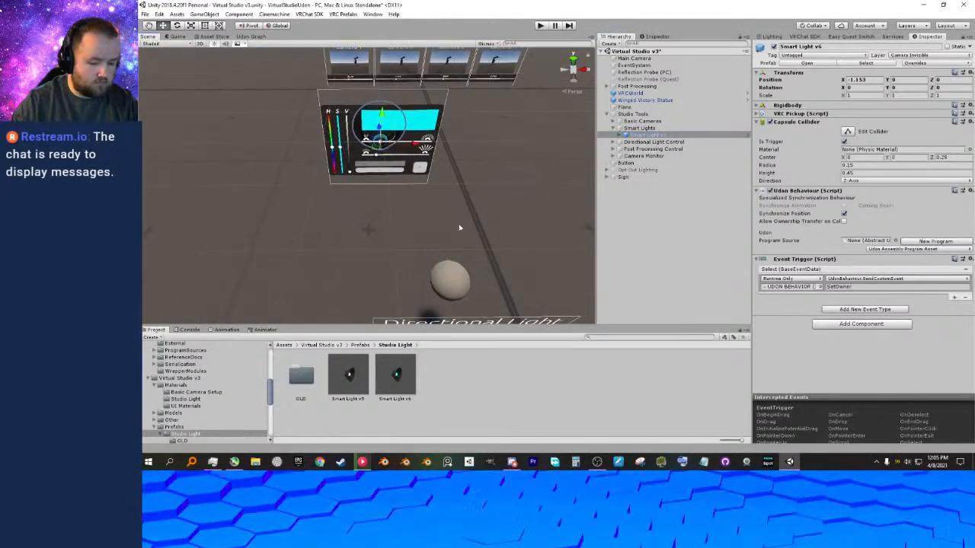
pyautogui.click(619, 136)
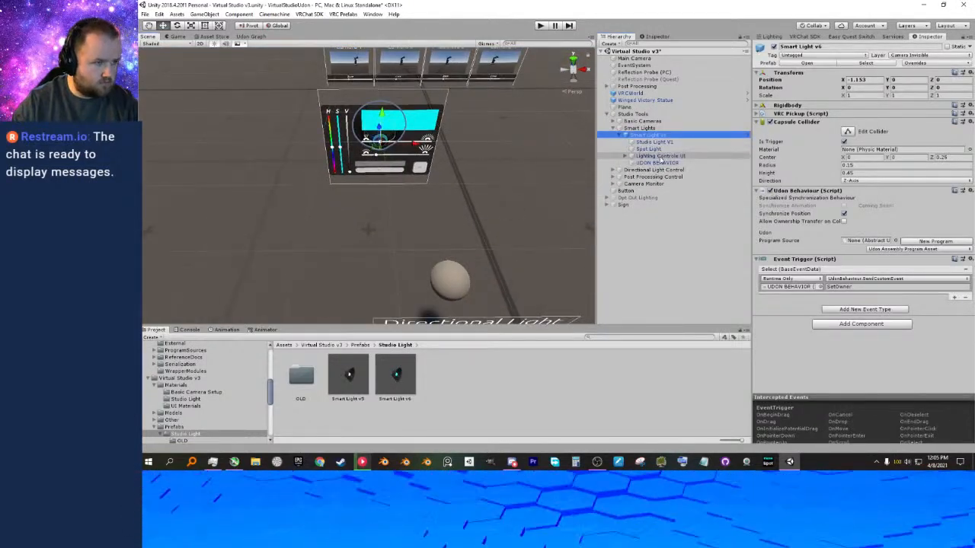
# Collapse Smart Light v6 in the scene hierarchy and open its prefab asset for editing.
pyautogui.click(394, 369)
pyautogui.rightClick(396, 372)
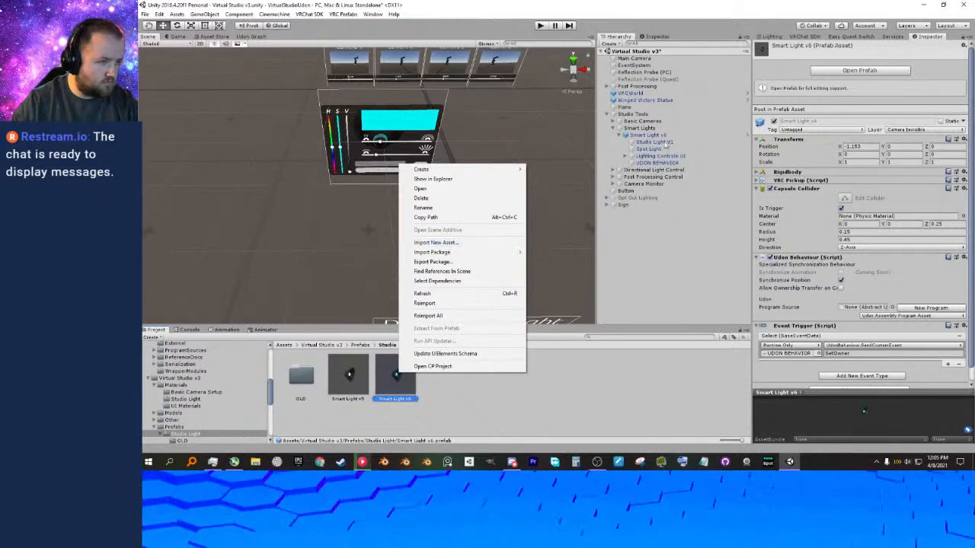
pyautogui.rightClick(662, 136)
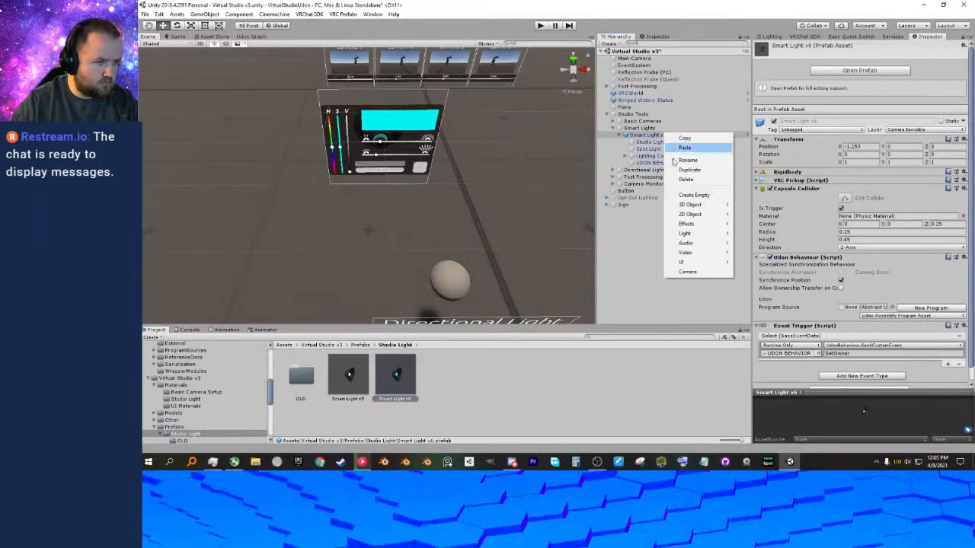
pyautogui.click(640, 140)
pyautogui.click(620, 137)
pyautogui.click(619, 137)
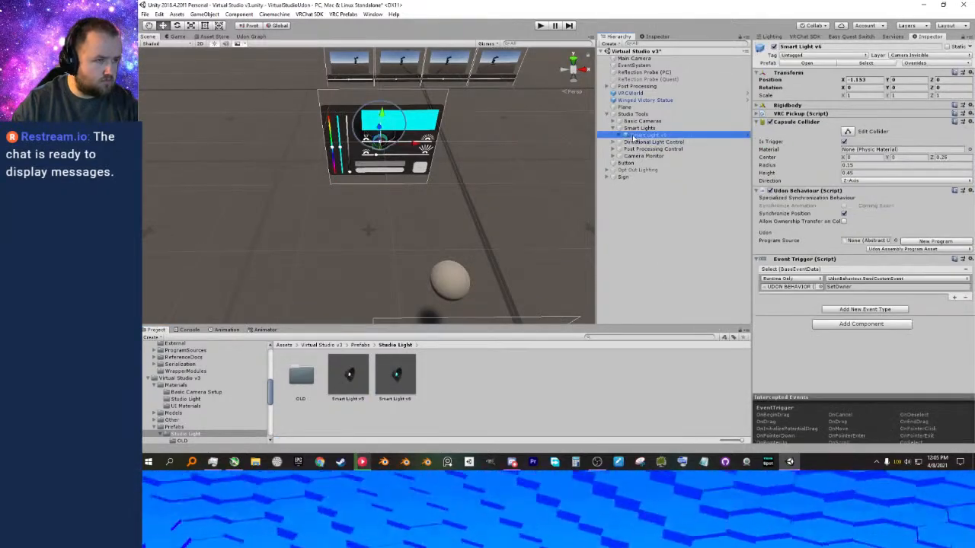
pyautogui.rightClick(633, 136)
pyautogui.click(655, 163)
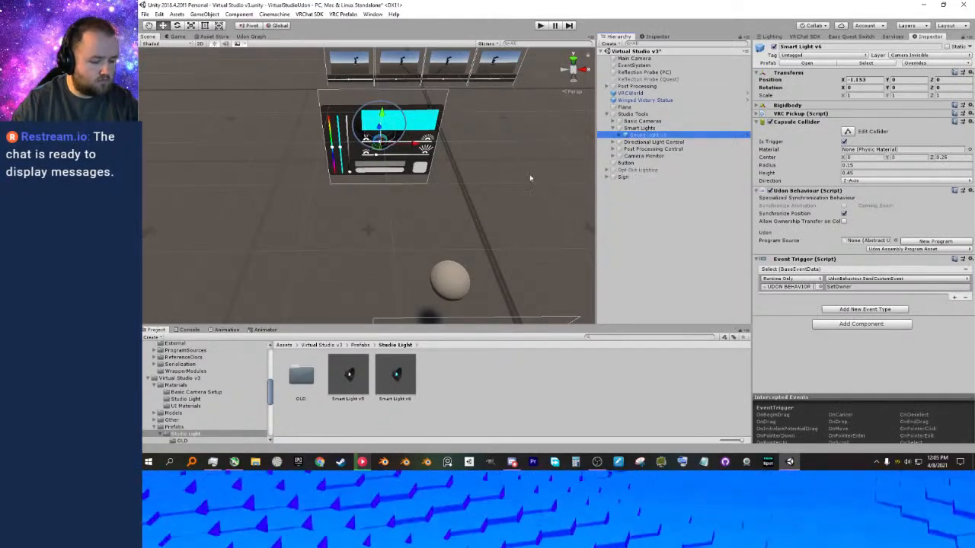
pyautogui.rightClick(638, 135)
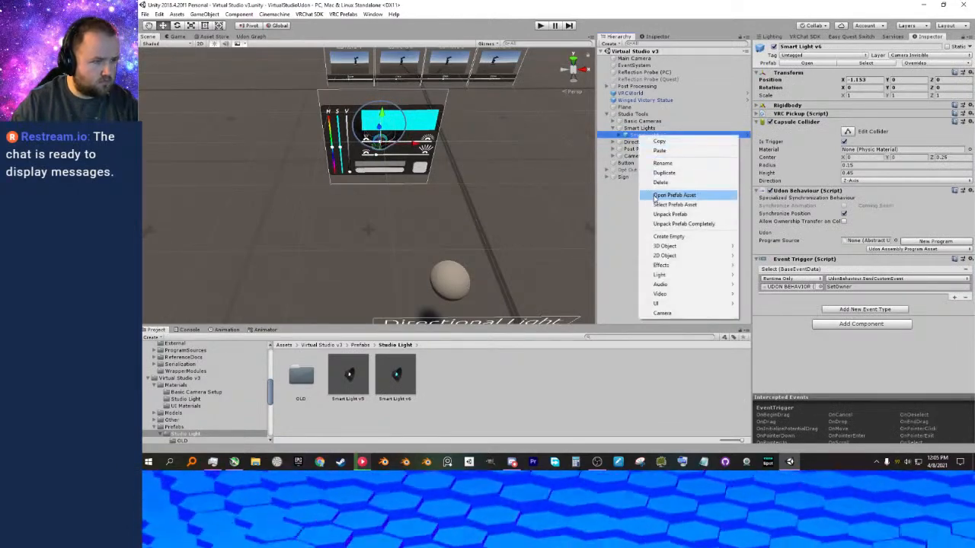
pyautogui.click(654, 196)
# Collapse Button (1), Beam & Distance Sliders, HSV Sliders, Button and InputField in the prefab's hierarchy.
pyautogui.moveTo(542, 294); pyautogui.dragTo(540, 259, button='right')
pyautogui.moveTo(540, 259); pyautogui.dragTo(544, 216, button='middle')
pyautogui.scroll(-3, 544, 216)
pyautogui.click(639, 132)
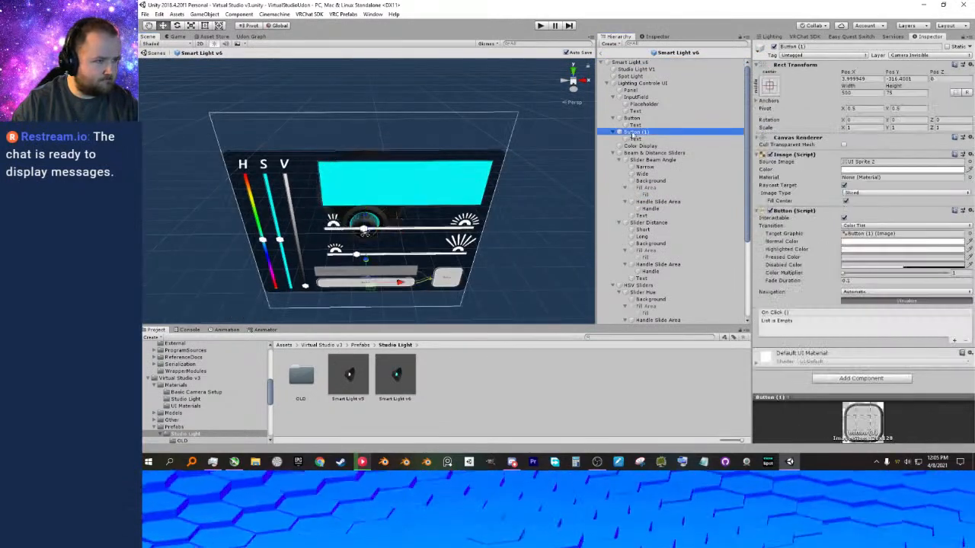
pyautogui.click(619, 132)
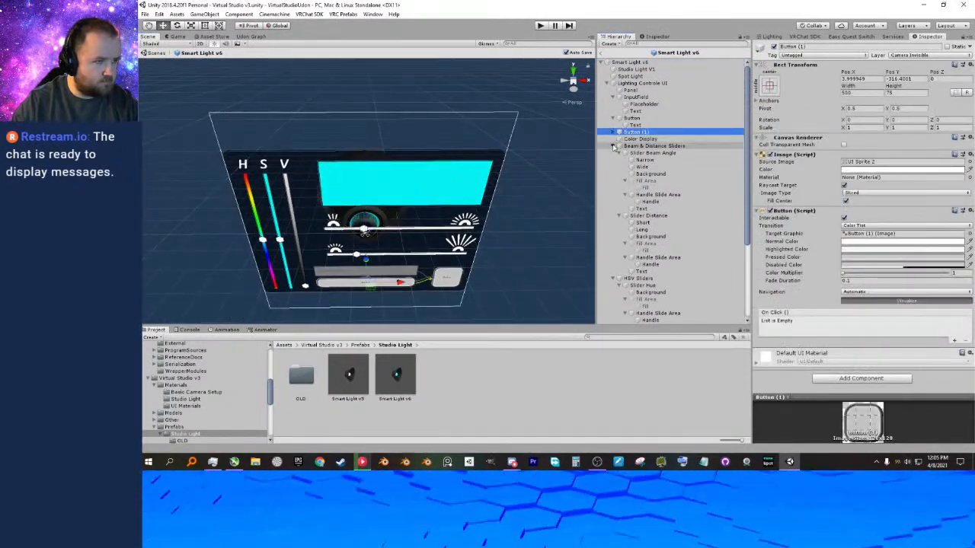
pyautogui.click(613, 146)
pyautogui.click(614, 153)
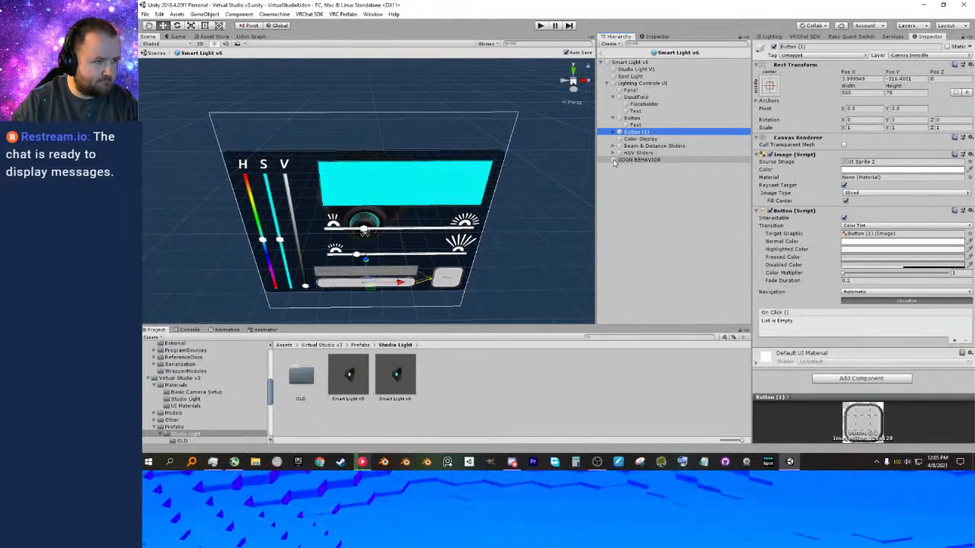
pyautogui.click(612, 119)
pyautogui.click(612, 96)
# Deactivate InputField, Button and Button (1) together in the prefab's Lighting Controls UI.
pyautogui.click(635, 97)
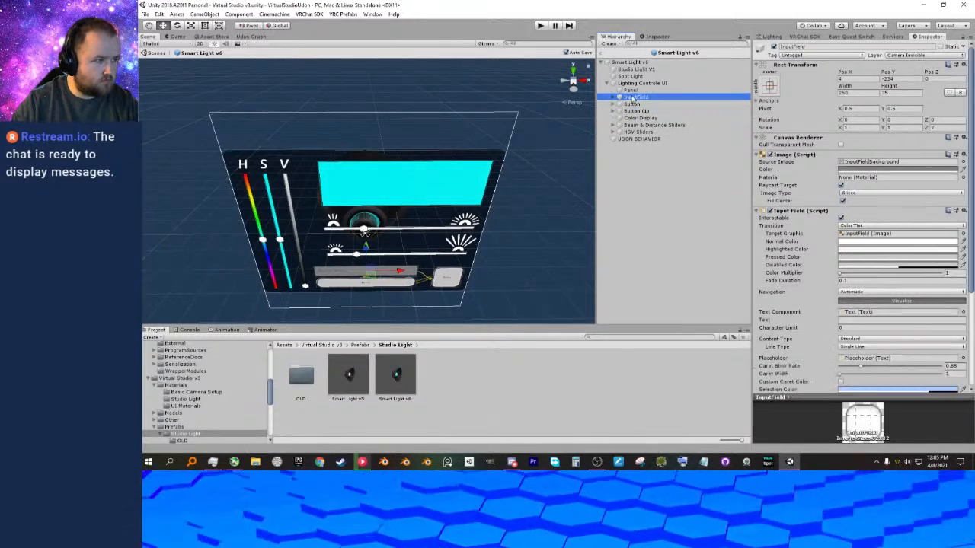
pyautogui.keyDown('ctrl'); pyautogui.click(632, 104); pyautogui.keyUp('ctrl')
pyautogui.keyDown('ctrl'); pyautogui.click(637, 111); pyautogui.keyUp('ctrl')
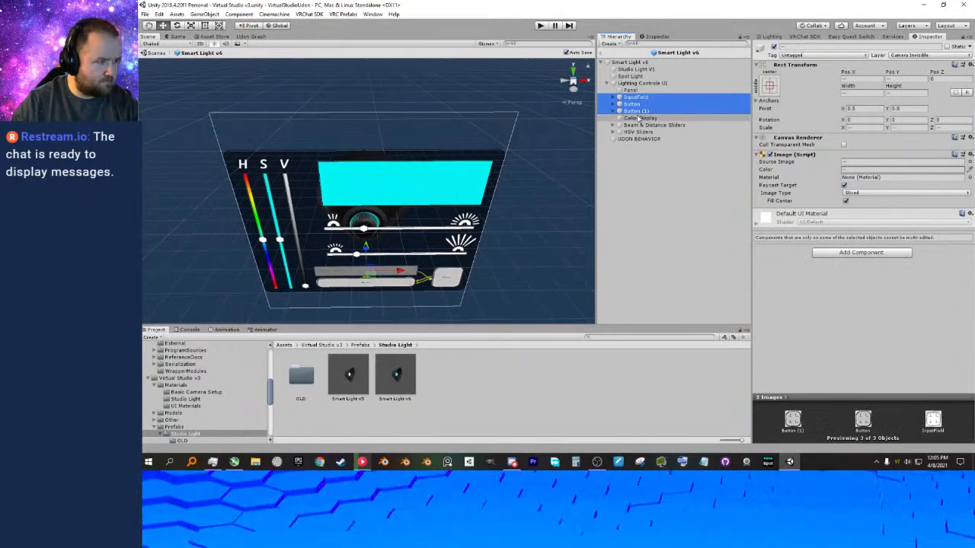
pyautogui.click(774, 47)
pyautogui.moveTo(596, 190); pyautogui.dragTo(589, 189, button='right')
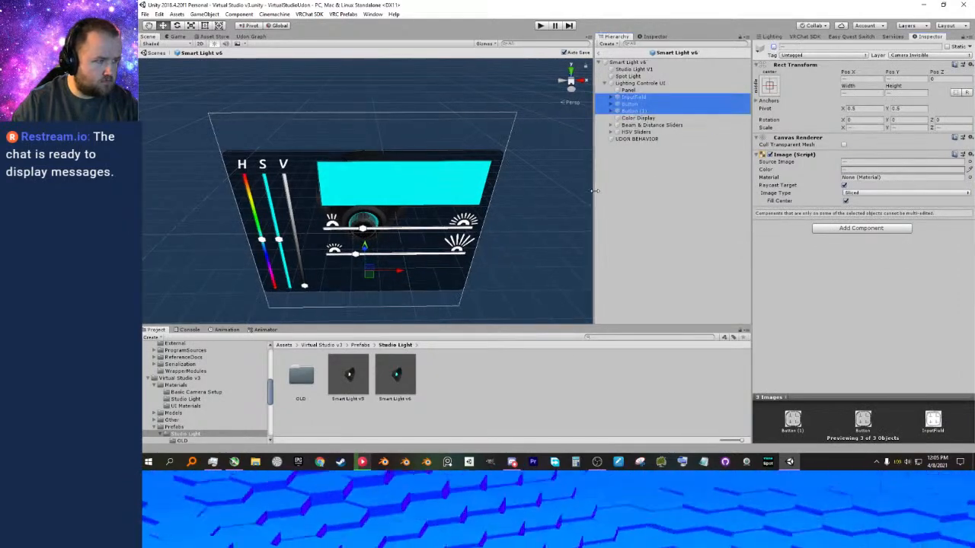
pyautogui.click(553, 200)
pyautogui.moveTo(530, 224); pyautogui.dragTo(530, 195, button='right')
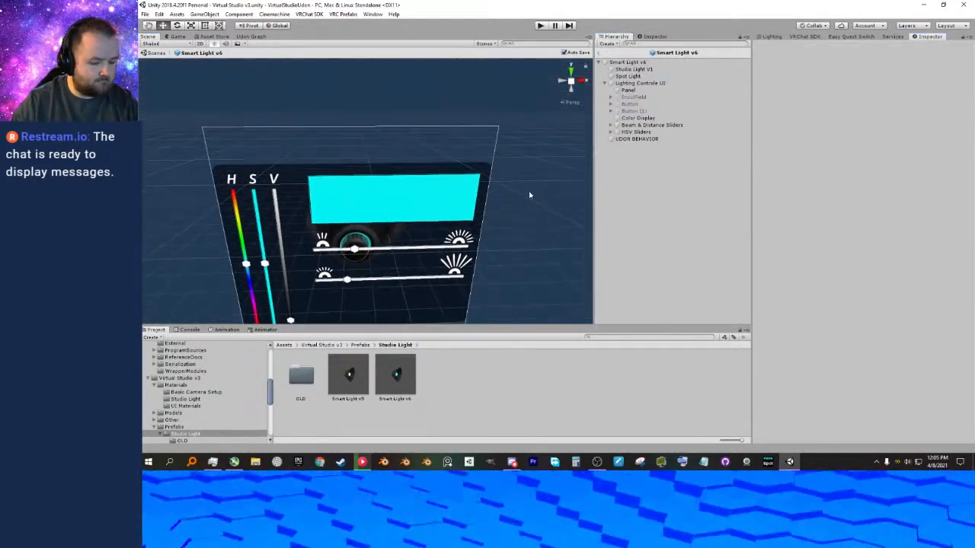
# Leave prefab editing for the scene and set Smart Light v6's X position to -3.
pyautogui.click(145, 53)
pyautogui.moveTo(498, 164)
pyautogui.mouseDown(button='right')
pyautogui.moveTo(518, 172)
pyautogui.moveTo(505, 167)
pyautogui.mouseUp(button='right')
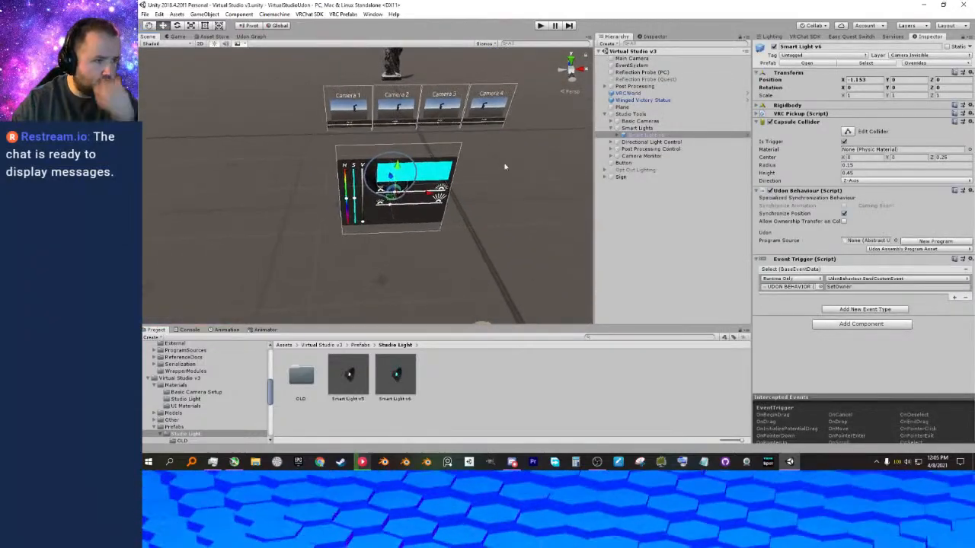
pyautogui.click(618, 135)
pyautogui.moveTo(512, 206); pyautogui.dragTo(532, 186, button='right')
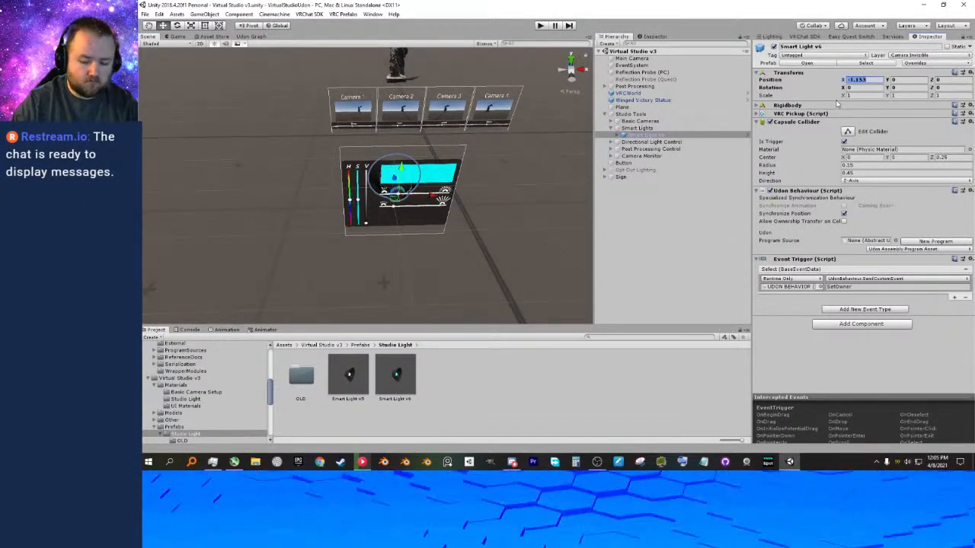
pyautogui.write('-3')
pyautogui.moveTo(549, 182); pyautogui.dragTo(467, 183, button='right')
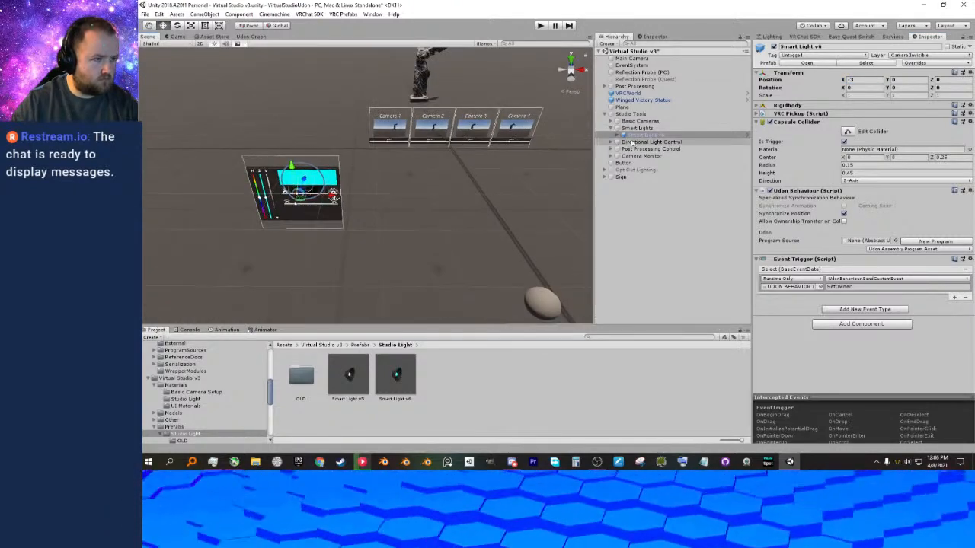
# Duplicate Smart Light v6 four times and delete the original object.
pyautogui.hotkey('ctrl', 'd')
pyautogui.hotkey('ctrl', 'd')
pyautogui.hotkey('ctrl', 'd')
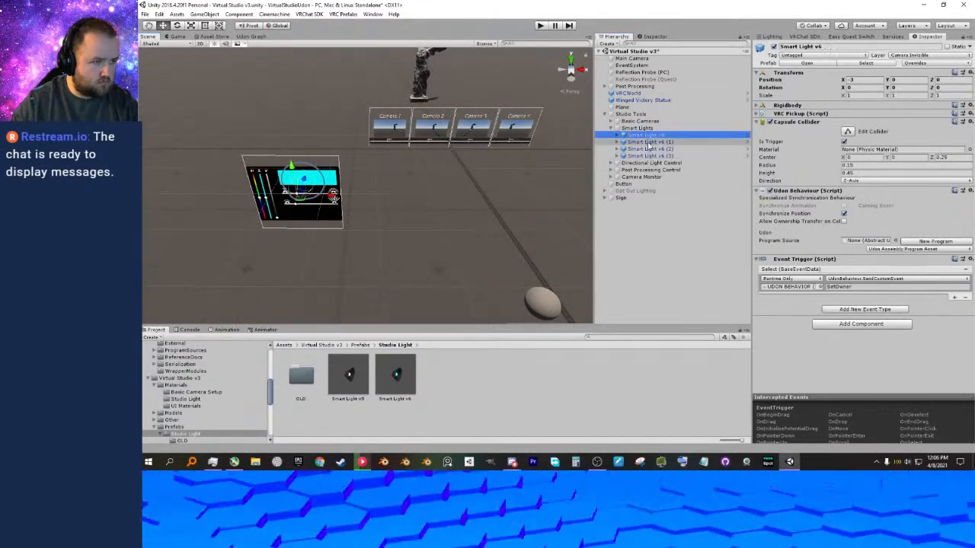
pyautogui.hotkey('ctrl', 'd')
pyautogui.click(648, 136)
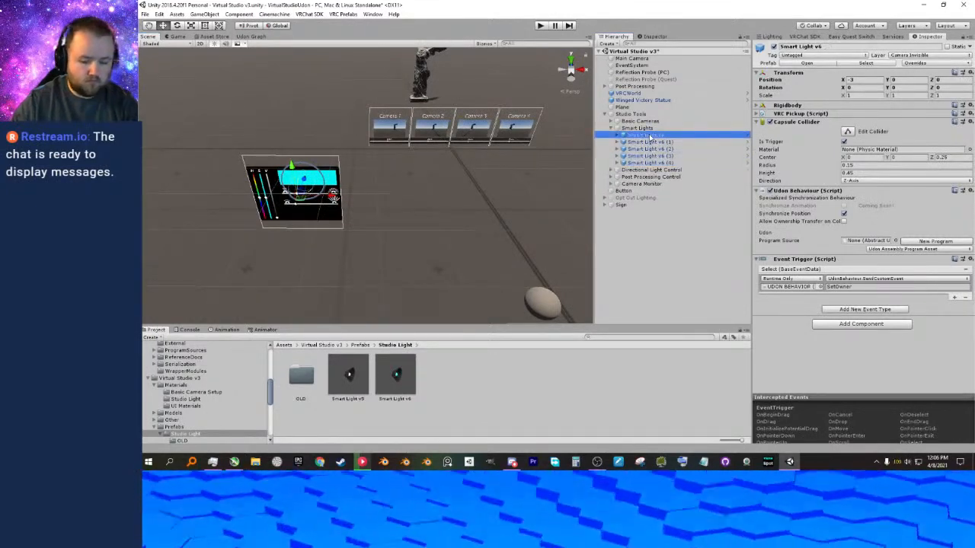
pyautogui.press('Delete')
# Set the X position of Smart Light v6 (2) to -1.5.
pyautogui.click(649, 136)
pyautogui.moveTo(388, 228); pyautogui.dragTo(370, 221, button='middle')
pyautogui.click(646, 142)
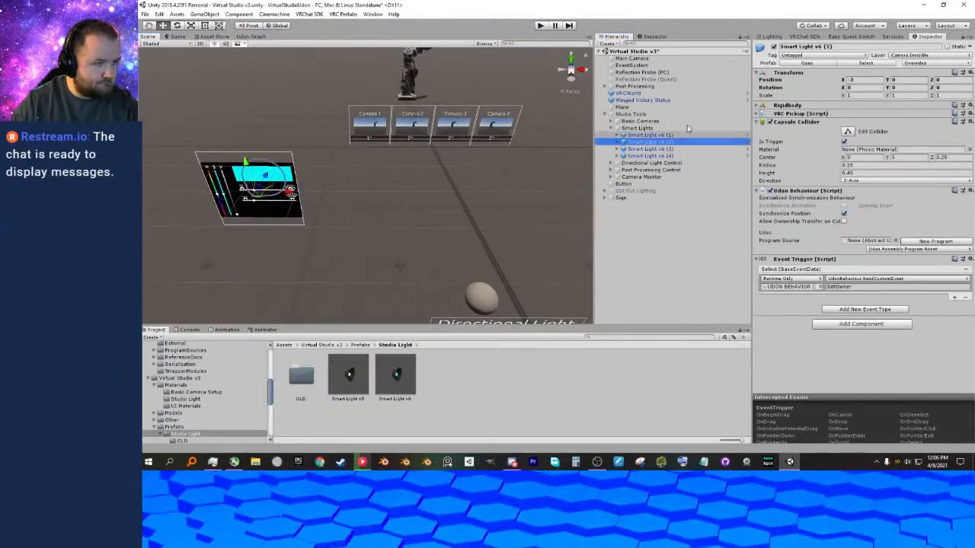
pyautogui.moveTo(860, 80); pyautogui.dragTo(845, 82)
pyautogui.write('0')
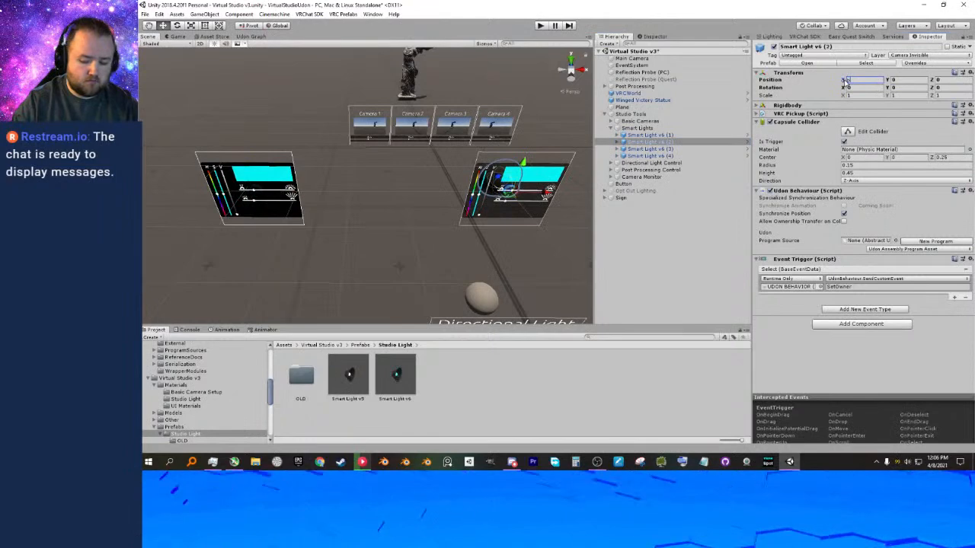
pyautogui.write('-1.5')
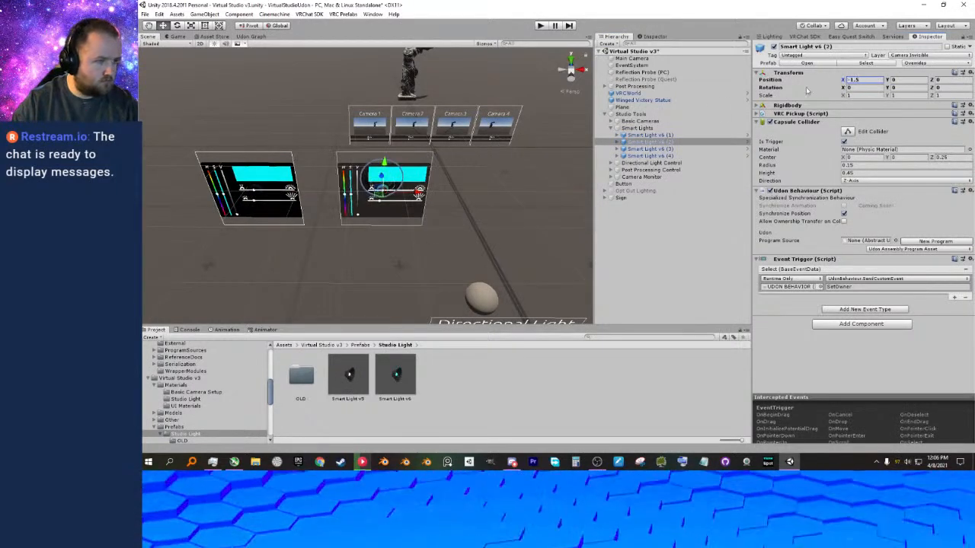
# Set the X position of Smart Light v6 (3) to 1.5.
pyautogui.click(648, 149)
pyautogui.click(847, 81)
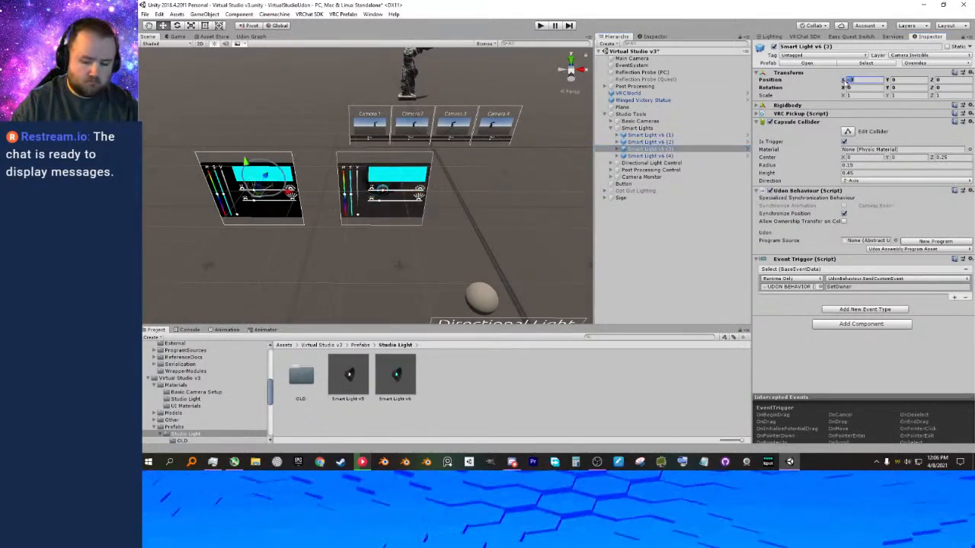
pyautogui.write('1.5')
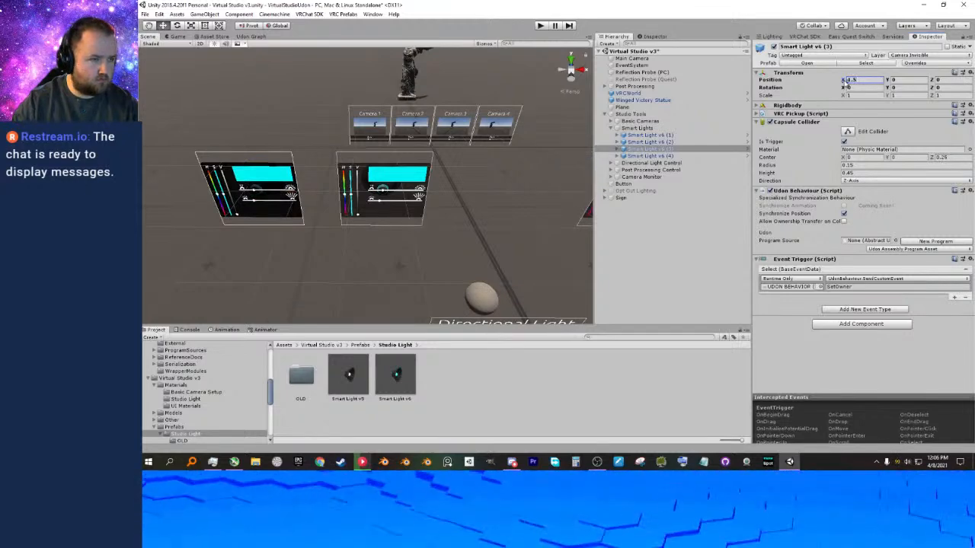
# Set the X position of Smart Light v6 (2) to -1.
pyautogui.moveTo(589, 201); pyautogui.dragTo(399, 200, button='middle')
pyautogui.click(647, 141)
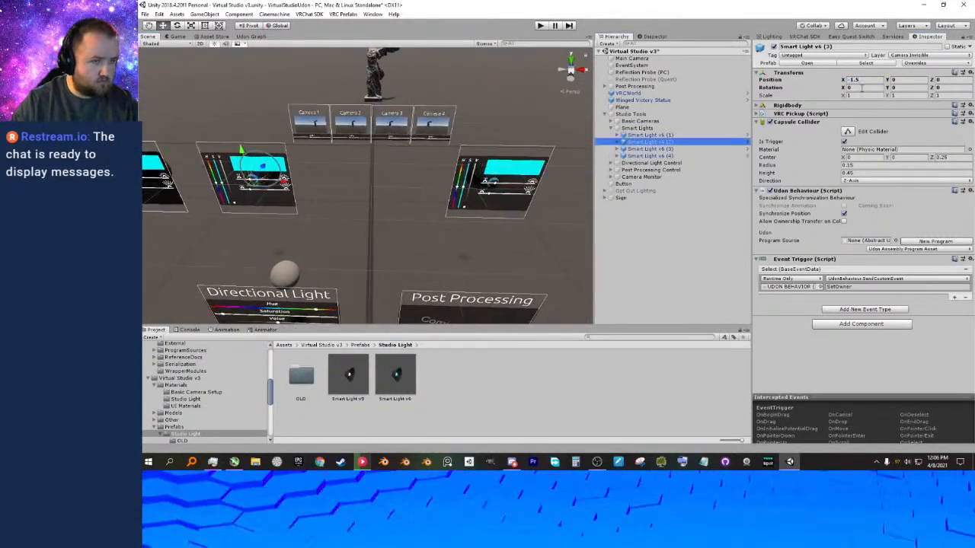
pyautogui.write('-1')
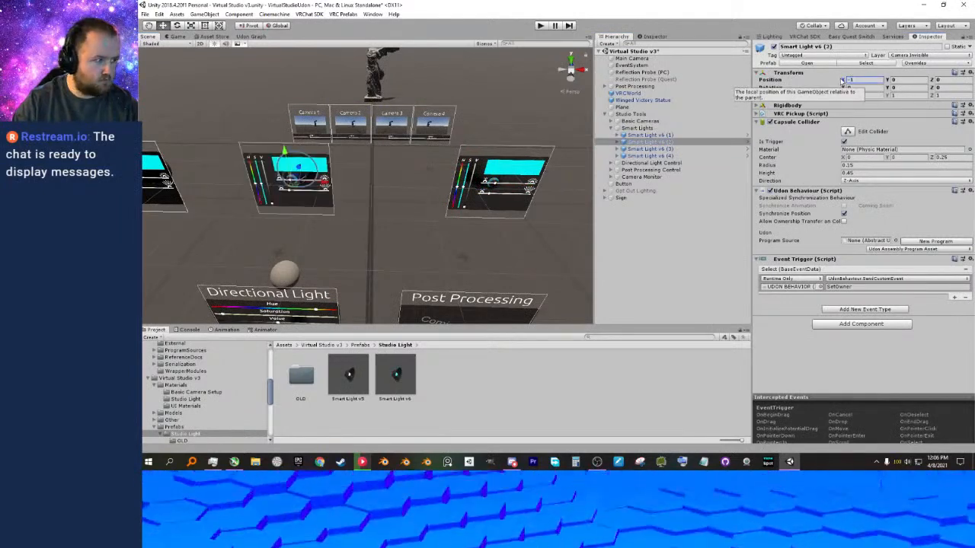
# Set the X position of Smart Light v6 (1) to -2.
pyautogui.click(648, 135)
pyautogui.moveTo(861, 80); pyautogui.dragTo(843, 80)
pyautogui.write('-')
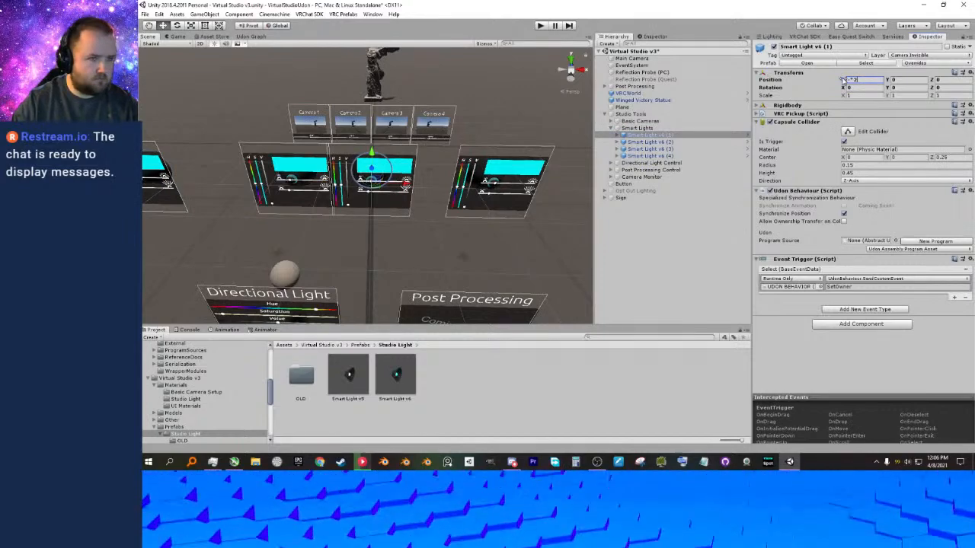
pyautogui.write('2')
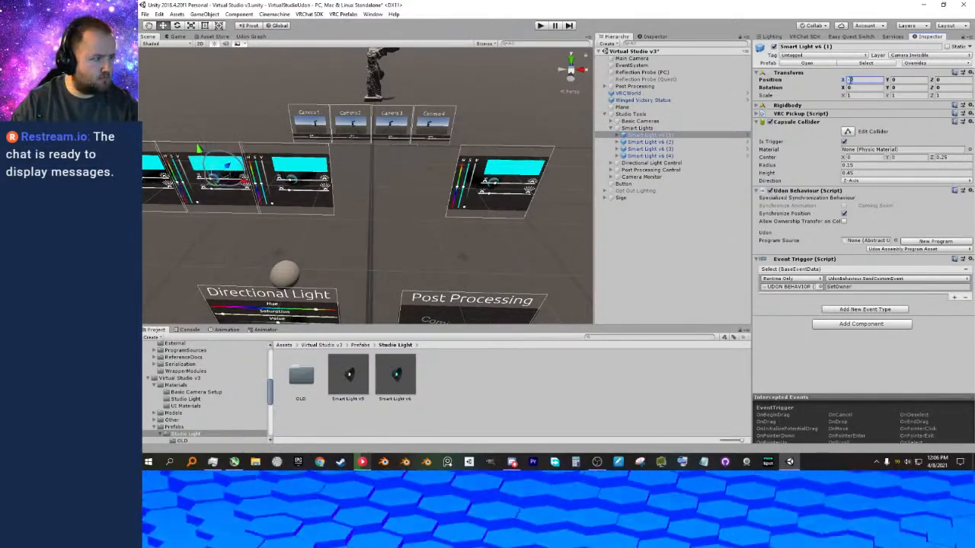
# Set the X position of Smart Light v6 (2) to -0.5.
pyautogui.moveTo(324, 218)
pyautogui.mouseDown(button='right')
pyautogui.moveTo(358, 216)
pyautogui.moveTo(337, 219)
pyautogui.mouseUp(button='right')
pyautogui.press('a')
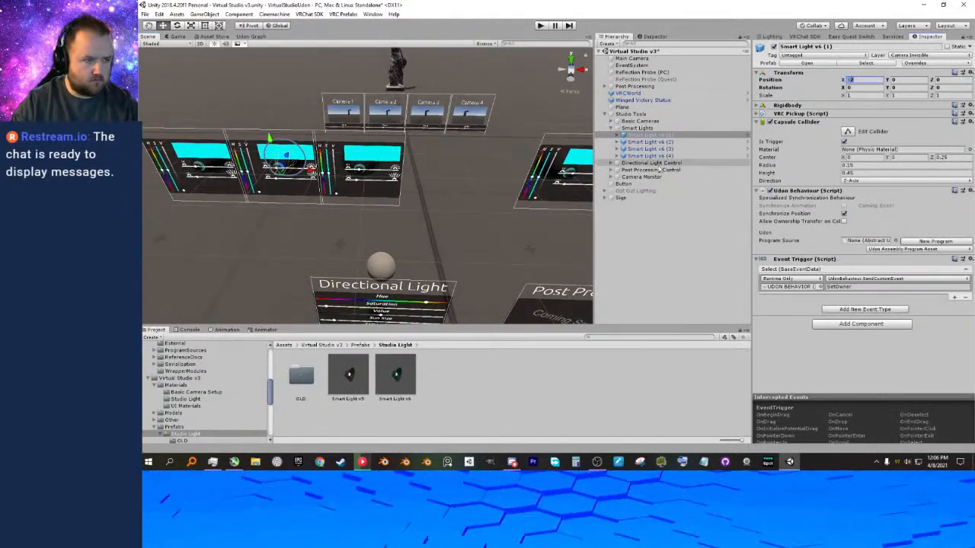
pyautogui.click(653, 143)
pyautogui.click(841, 81)
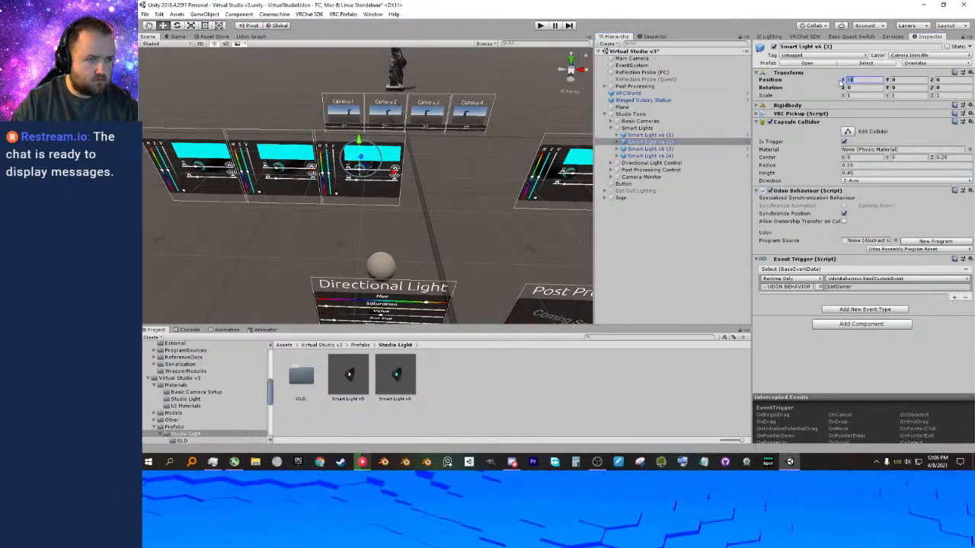
pyautogui.write('-0.5')
# Try an X position of 0.5 for Smart Light v6 (3), and settle on 0.75.
pyautogui.moveTo(525, 209); pyautogui.dragTo(486, 213, button='right')
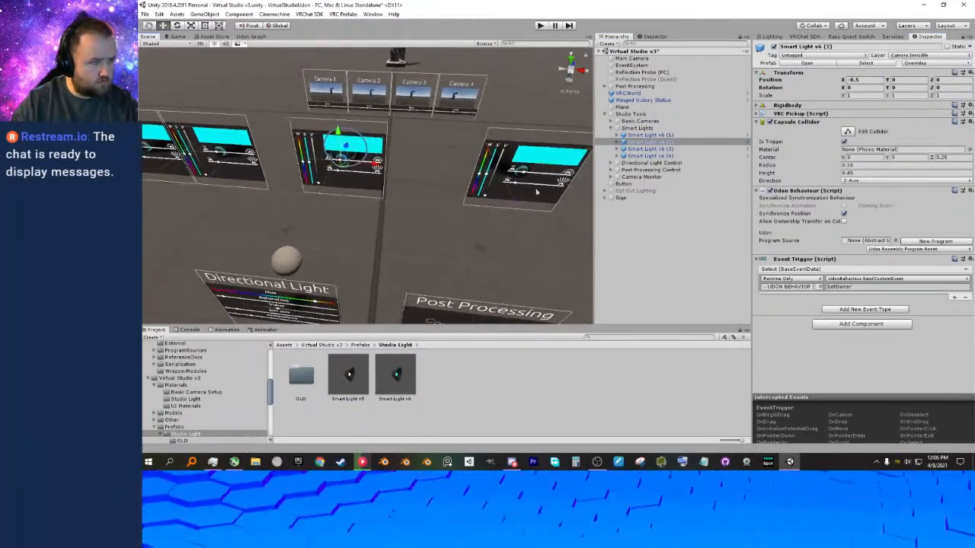
pyautogui.click(647, 148)
pyautogui.click(847, 79)
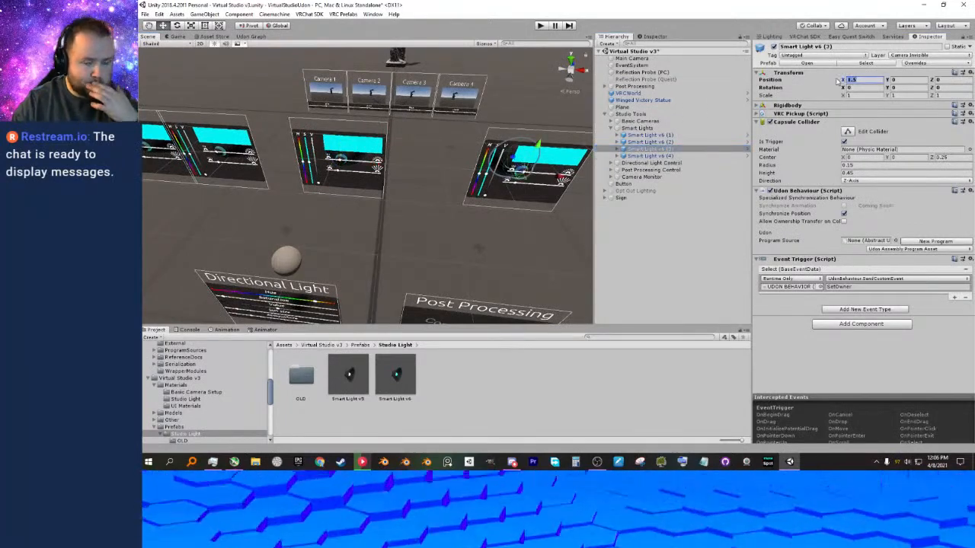
pyautogui.write('-0.5')
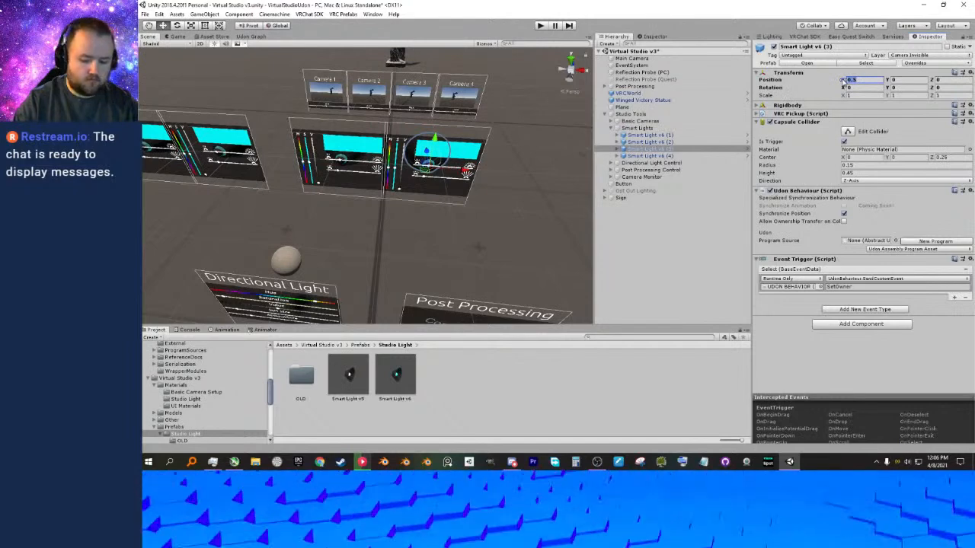
pyautogui.write('-')
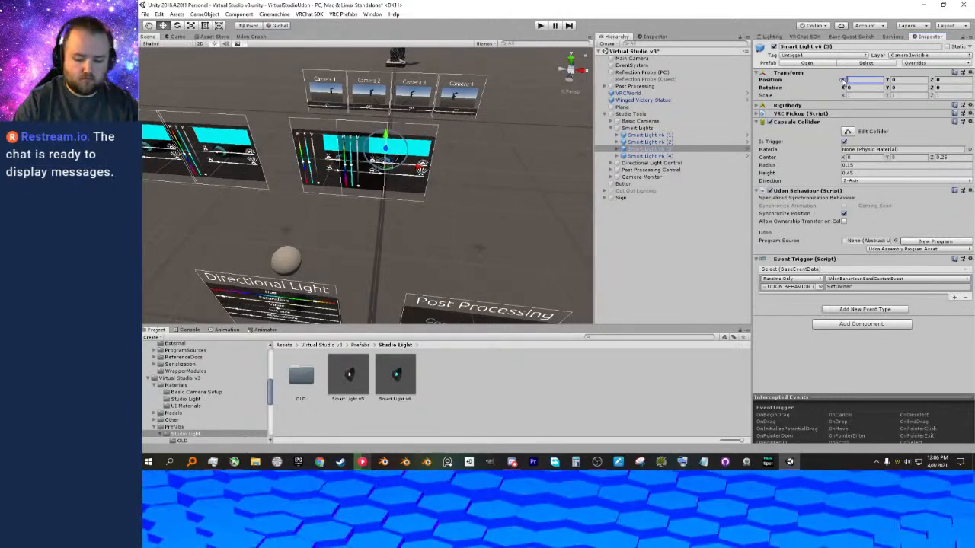
pyautogui.write('0.75')
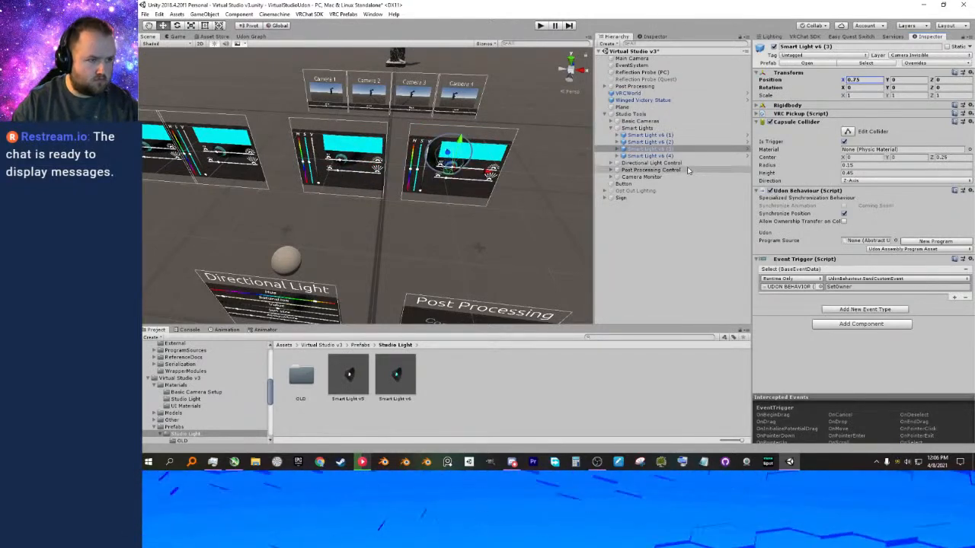
# Set the X position of Smart Light v6 (2) to -0.75 to mirror the third light.
pyautogui.click(678, 142)
pyautogui.click(845, 79)
pyautogui.write('0.75')
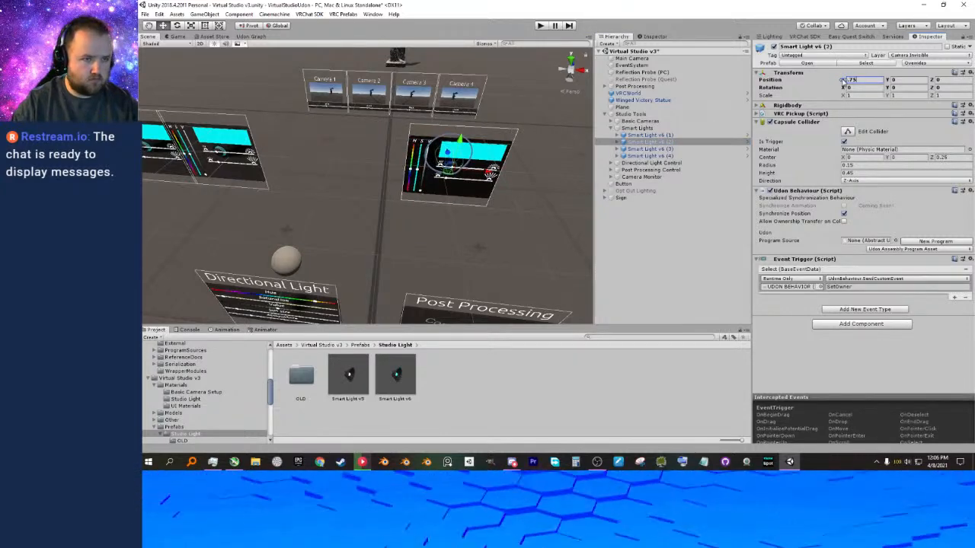
pyautogui.write('-')
pyautogui.press('Return')
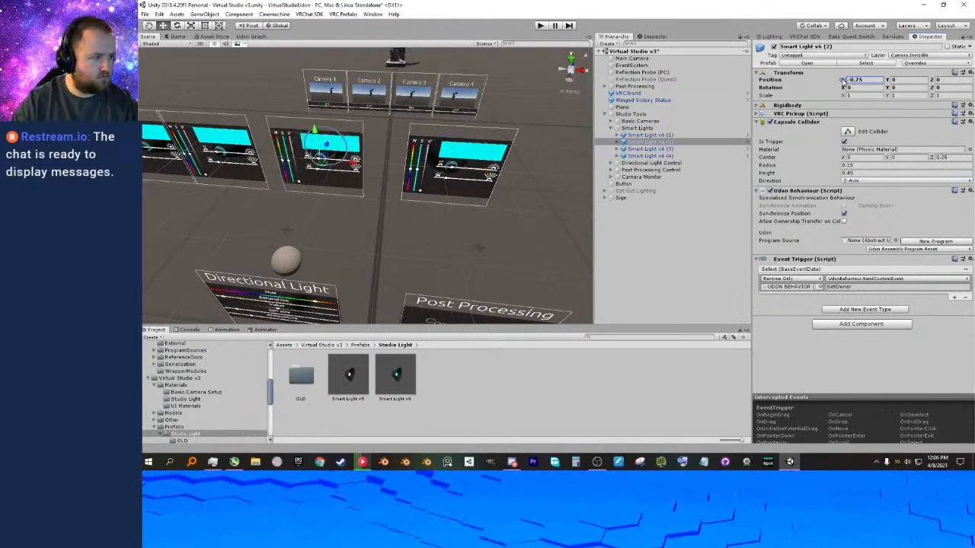
# Try X positions of 1.5, 2 and 2.5 for Smart Light v6 (4), and settle on 2.25.
pyautogui.moveTo(272, 220); pyautogui.dragTo(298, 220, button='right')
pyautogui.moveTo(298, 220); pyautogui.dragTo(360, 219, button='middle')
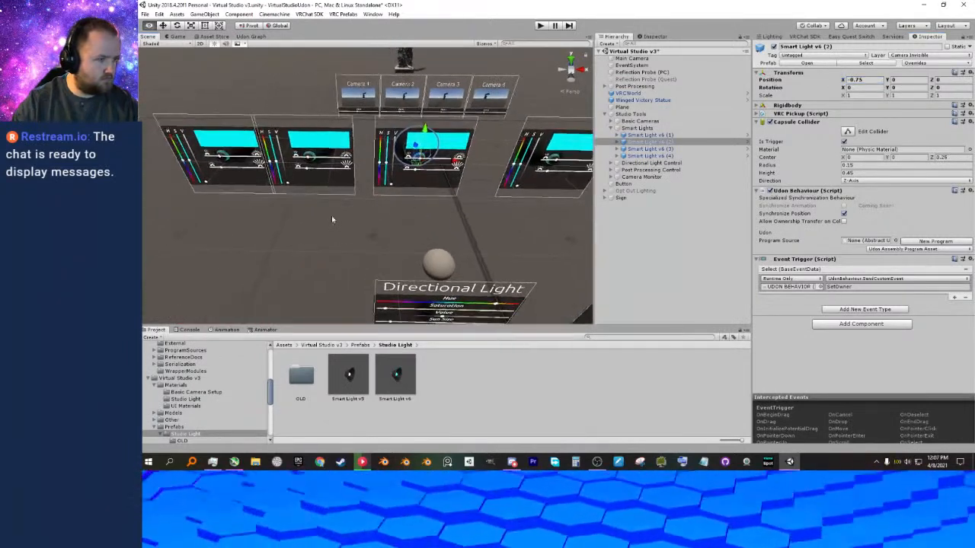
pyautogui.click(655, 148)
pyautogui.click(668, 156)
pyautogui.click(866, 79)
pyautogui.write('1.5')
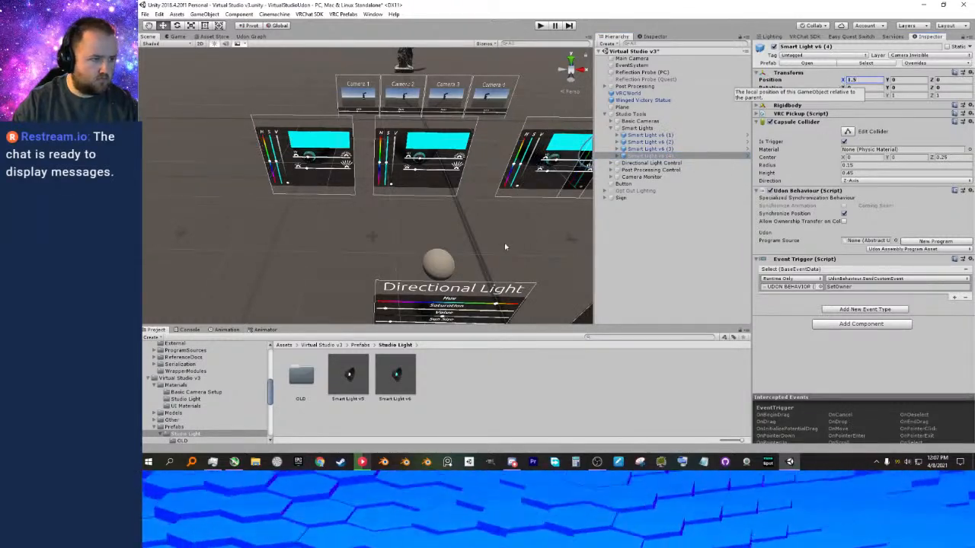
pyautogui.moveTo(504, 246); pyautogui.dragTo(446, 251, button='middle')
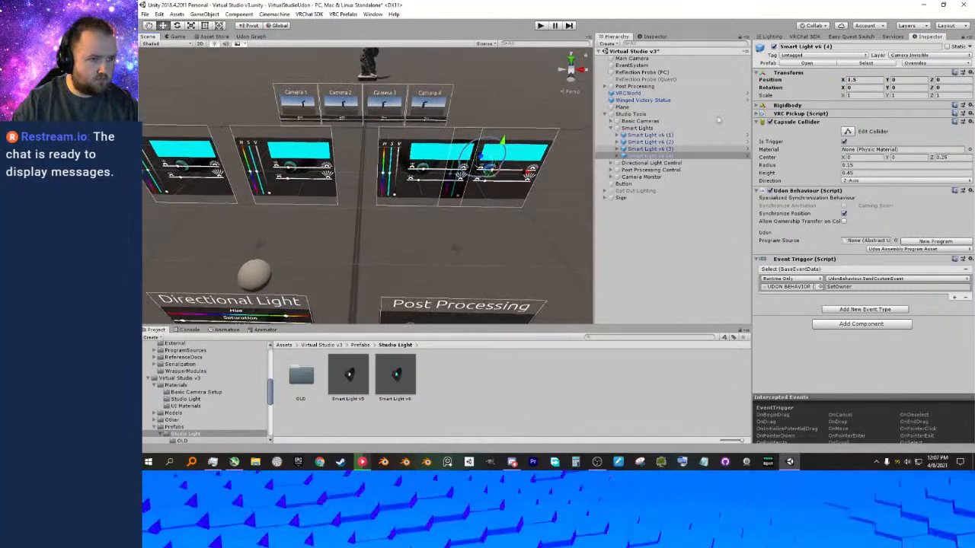
pyautogui.write('2')
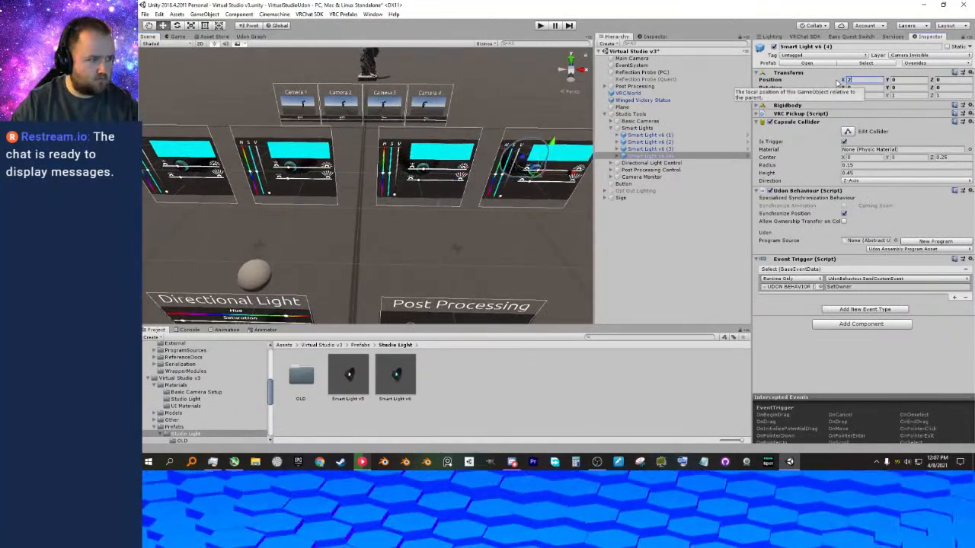
pyautogui.write('.5')
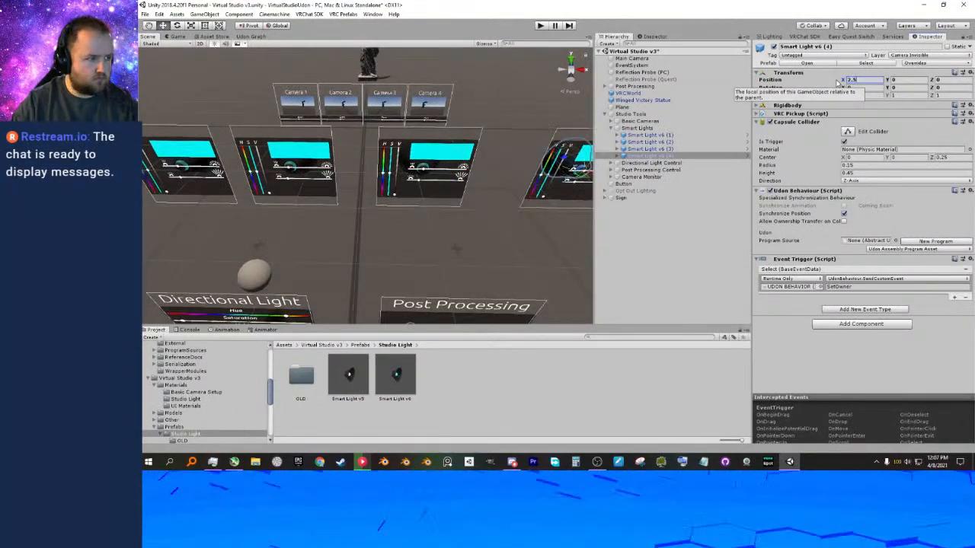
pyautogui.press('BackSpace')
pyautogui.write('25')
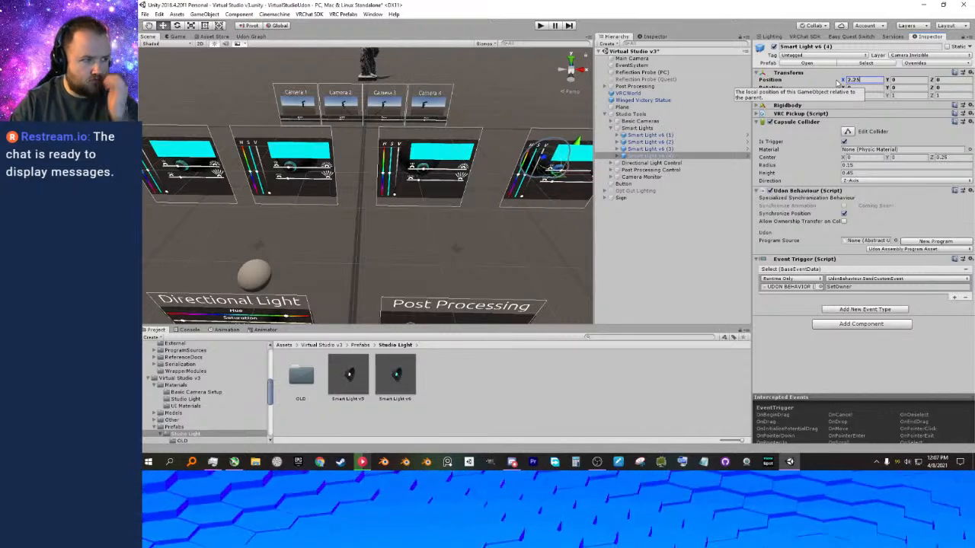
# Set the X position of Smart Light v6 (1) to -2.25 and save the scene.
pyautogui.click(650, 134)
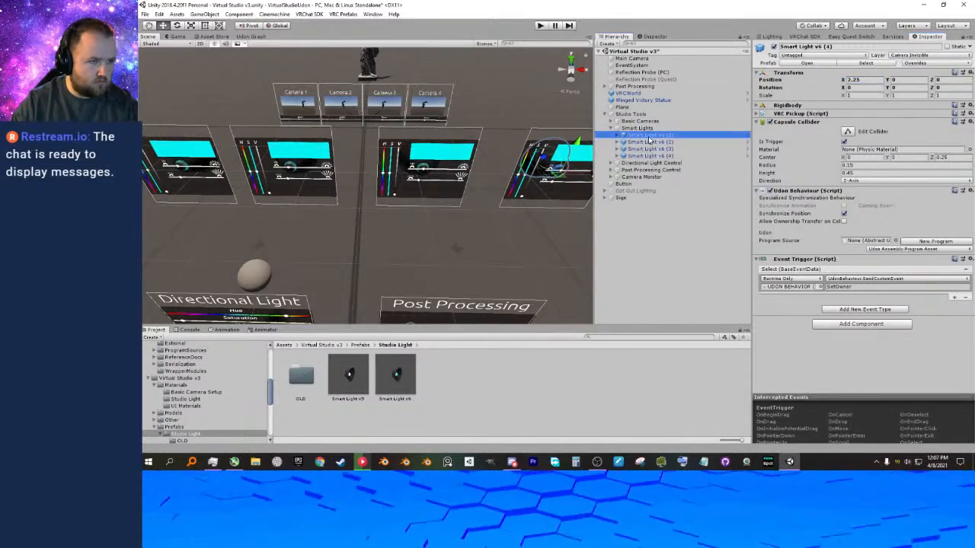
pyautogui.click(855, 79)
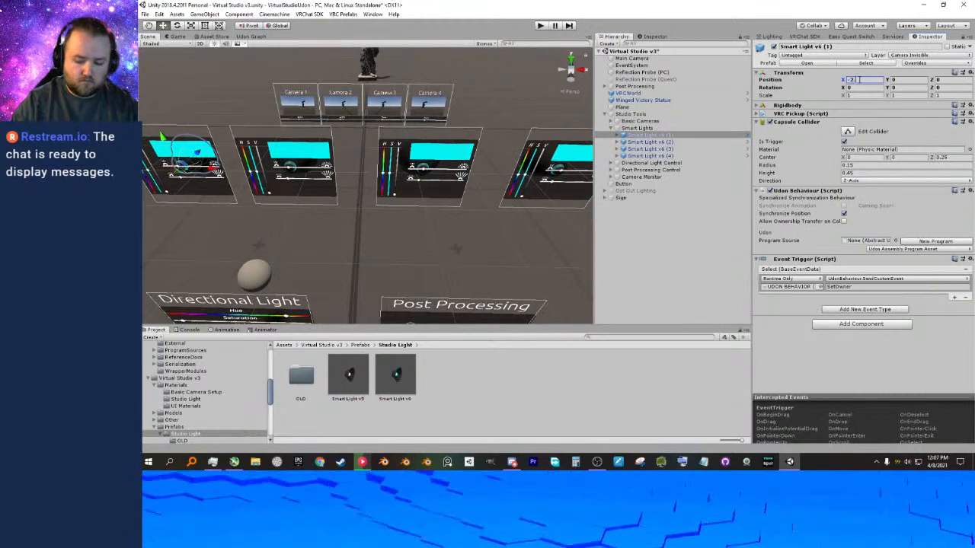
pyautogui.write('.25')
pyautogui.moveTo(287, 226); pyautogui.dragTo(341, 220, button='right')
pyautogui.press('a')
pyautogui.press('s')
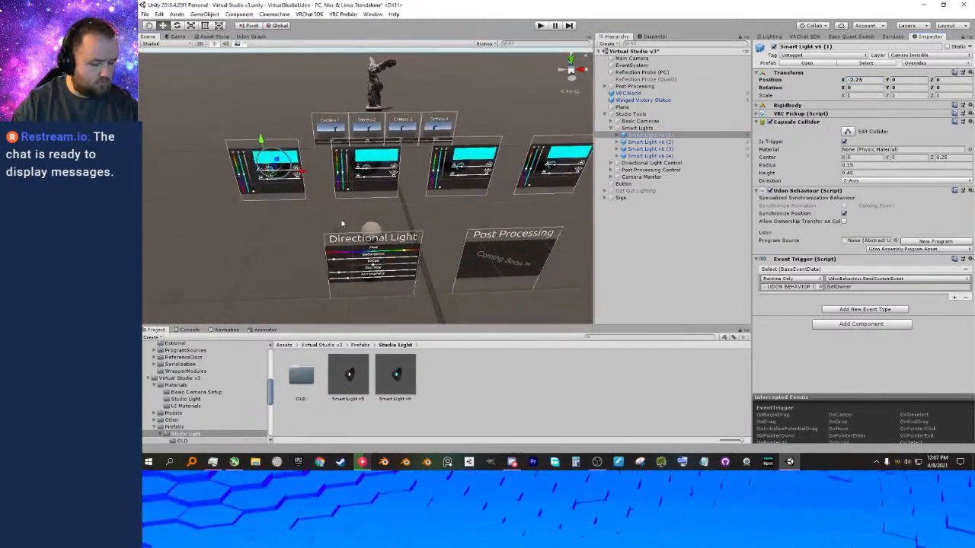
pyautogui.moveTo(313, 223)
pyautogui.keyDown('alt'); pyautogui.mouseDown()
pyautogui.moveTo(306, 220)
pyautogui.moveTo(329, 213)
pyautogui.mouseUp(); pyautogui.keyUp('alt')
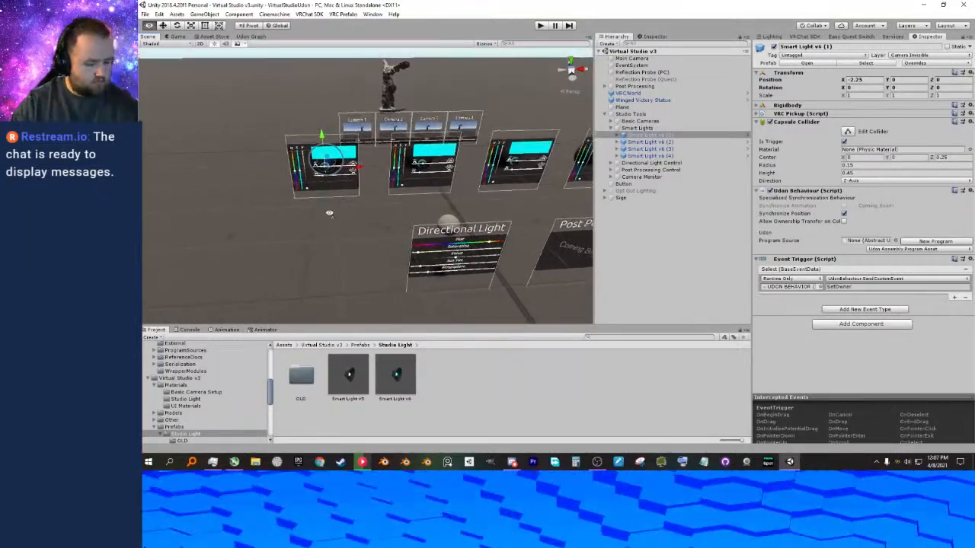
pyautogui.moveTo(360, 224)
pyautogui.mouseDown(button='right')
pyautogui.moveTo(383, 219)
pyautogui.moveTo(348, 237)
pyautogui.moveTo(361, 242)
pyautogui.mouseUp(button='right')
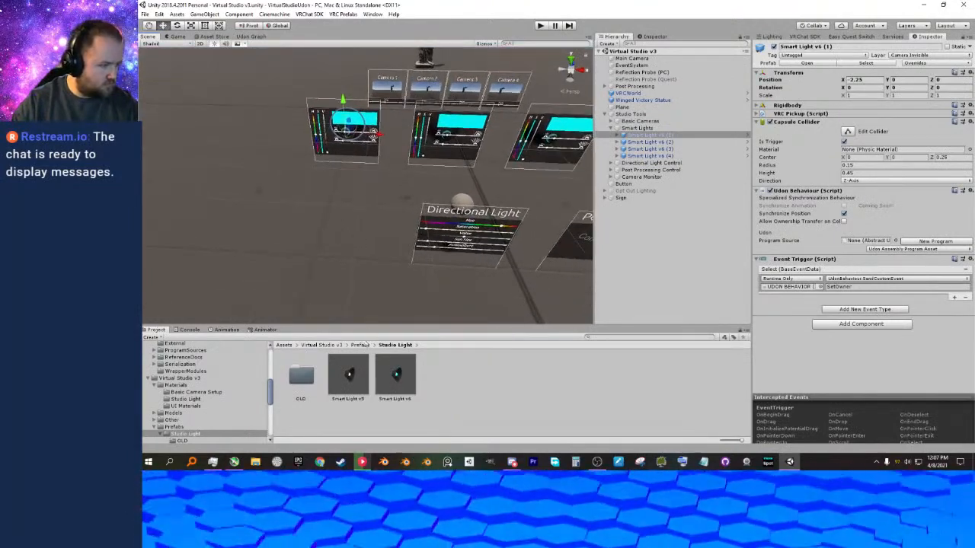
# Open the Studio Light folder inside Virtual Studio v3's Materials and select the Studio Light 1 material.
pyautogui.click(368, 345)
pyautogui.click(321, 345)
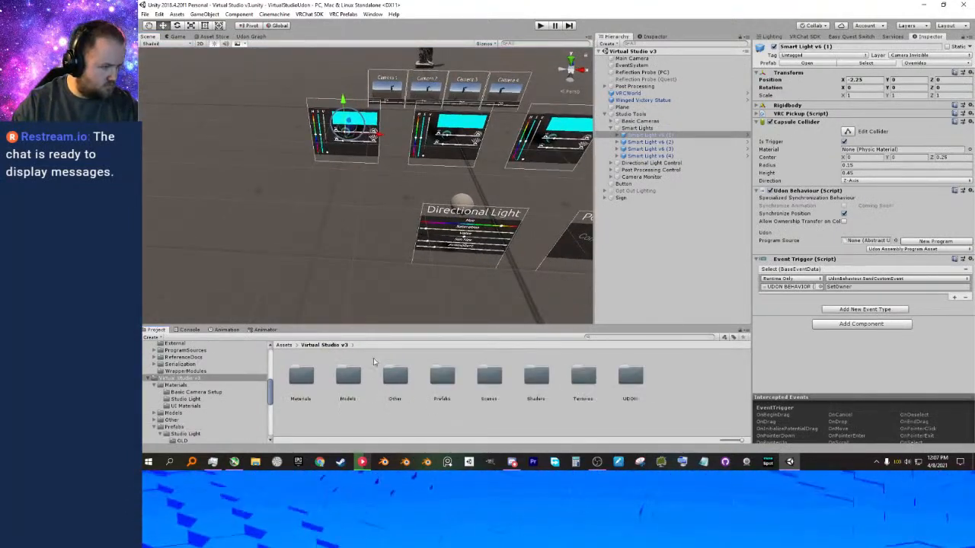
pyautogui.doubleClick(301, 385)
pyautogui.doubleClick(349, 380)
pyautogui.moveTo(331, 258); pyautogui.dragTo(344, 269, button='right')
pyautogui.moveTo(343, 267); pyautogui.dragTo(377, 309, button='middle')
pyautogui.scroll(3, 350, 310)
pyautogui.scroll(1, 351, 311)
pyautogui.moveTo(377, 310); pyautogui.dragTo(397, 263, button='right')
pyautogui.click(344, 383)
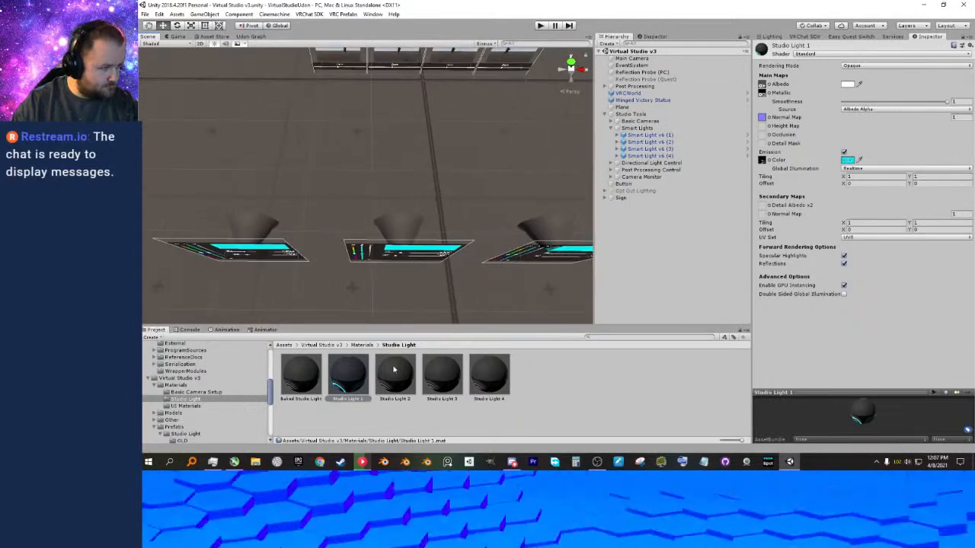
# Apply the Studio Light 4 material to the body of the fourth smart light in the scene.
pyautogui.moveTo(477, 231); pyautogui.dragTo(410, 248, button='middle')
pyautogui.moveTo(495, 369); pyautogui.dragTo(442, 222)
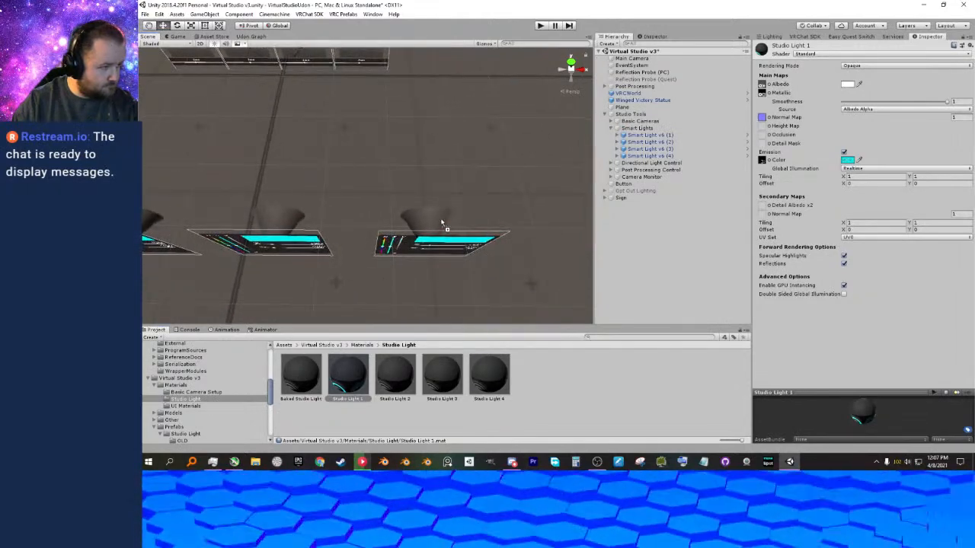
pyautogui.moveTo(371, 264); pyautogui.dragTo(413, 246, button='right')
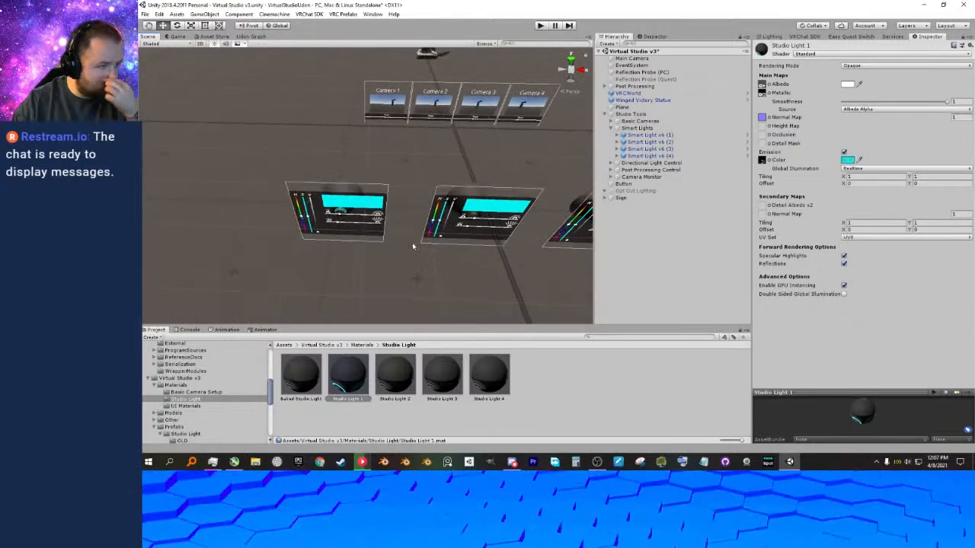
# Select Smart Light v6 (1) through (4) and unpack all four prefab instances completely.
pyautogui.click(617, 136)
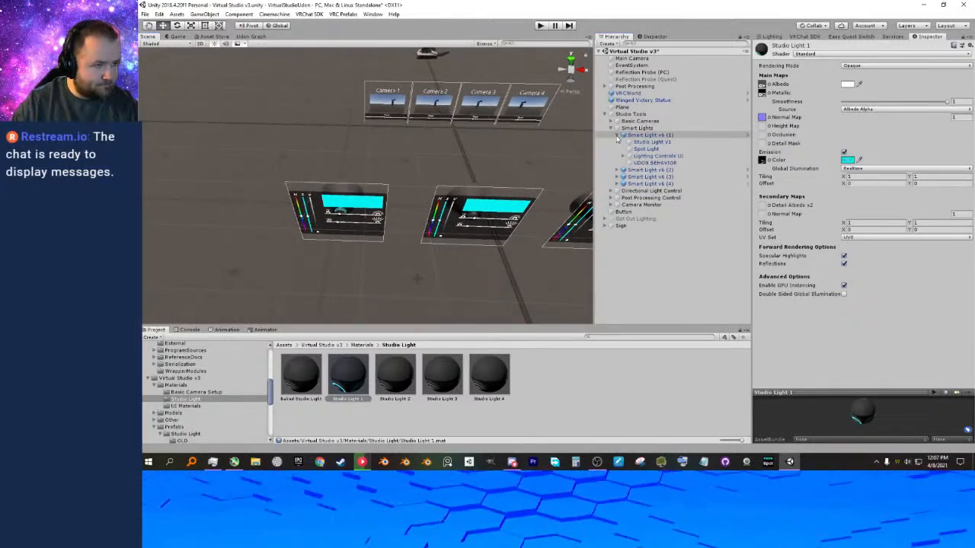
pyautogui.click(617, 135)
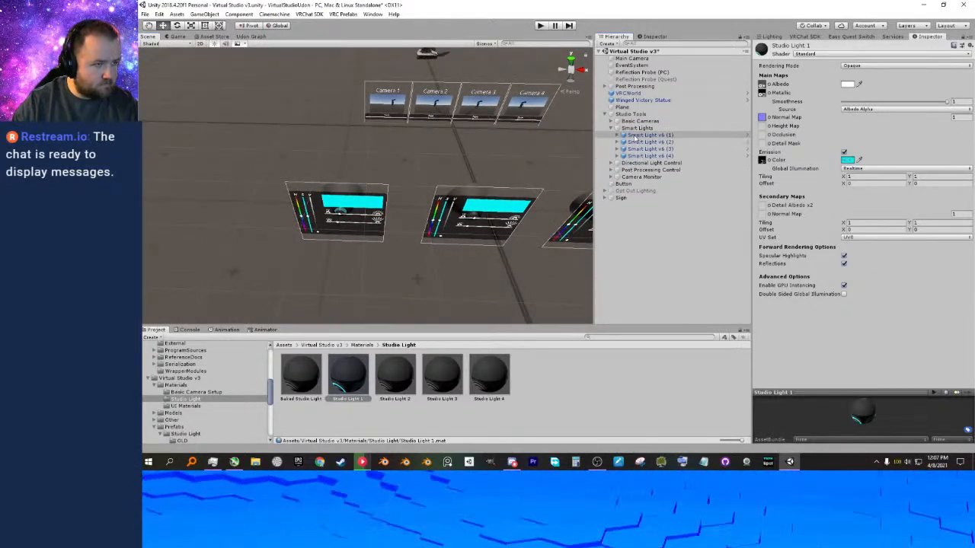
pyautogui.click(646, 134)
pyautogui.keyDown('shift'); pyautogui.click(644, 155); pyautogui.keyUp('shift')
pyautogui.rightClick(646, 150)
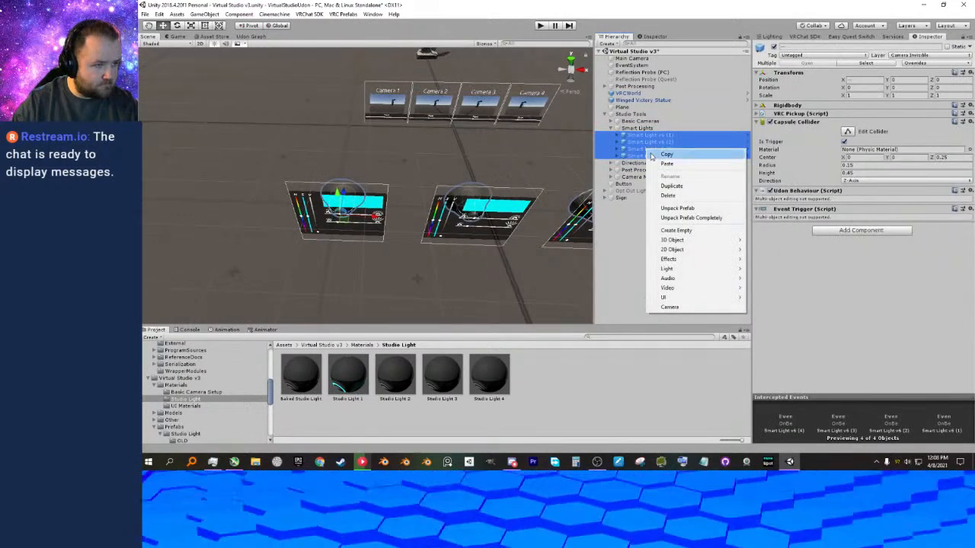
pyautogui.click(683, 219)
# Examine the public variables of Smart Light v6 (1)'s UDON BEHAVIOR object, especially its material and mesh renderer assignments.
pyautogui.moveTo(504, 176); pyautogui.dragTo(466, 167, button='middle')
pyautogui.moveTo(466, 167); pyautogui.dragTo(480, 161, button='right')
pyautogui.moveTo(481, 161); pyautogui.dragTo(485, 160, button='middle')
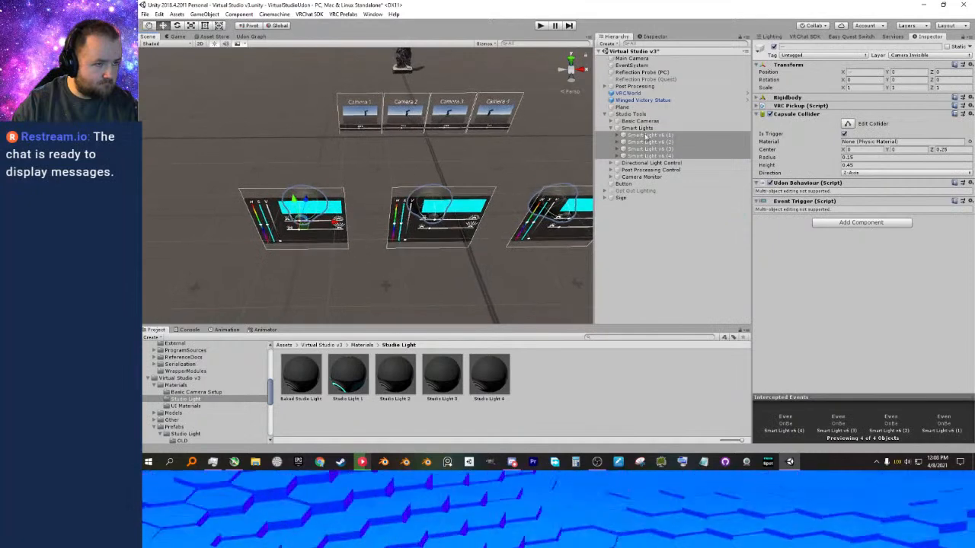
pyautogui.click(646, 135)
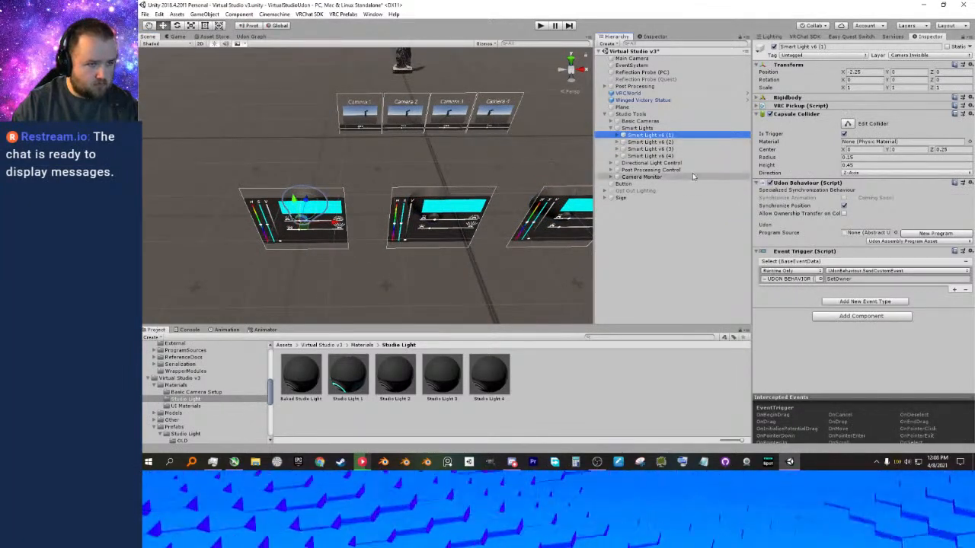
pyautogui.click(617, 135)
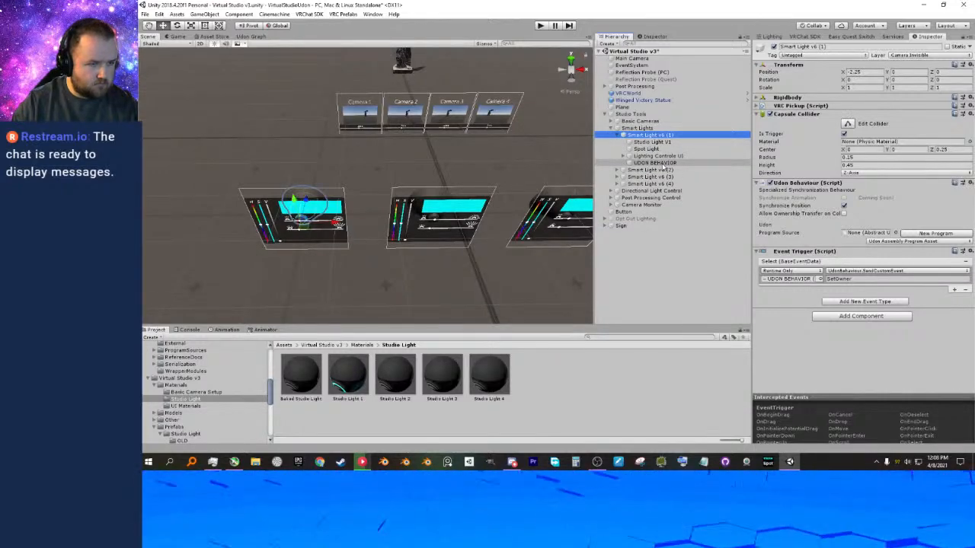
pyautogui.click(660, 163)
pyautogui.moveTo(501, 302); pyautogui.dragTo(493, 296, button='middle')
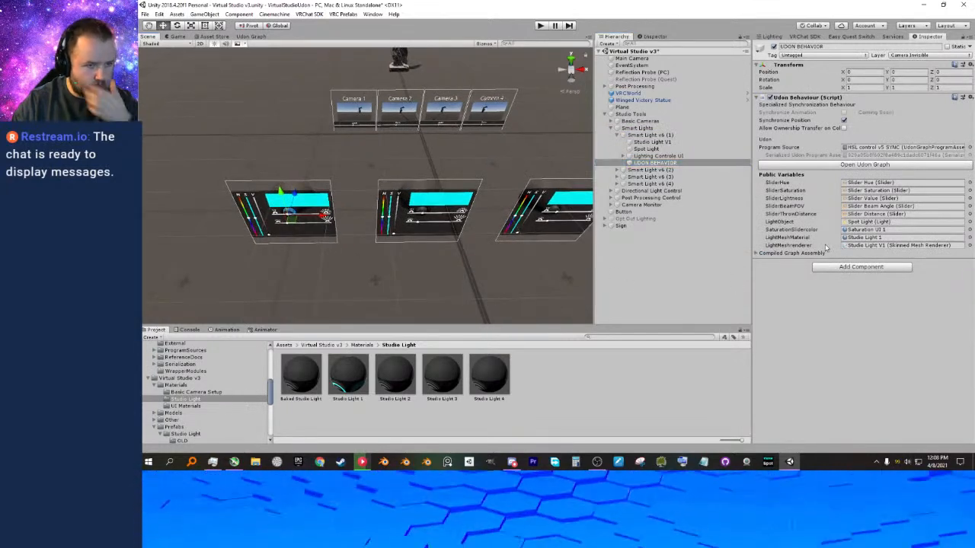
pyautogui.moveTo(434, 242); pyautogui.dragTo(483, 235, button='middle')
pyautogui.scroll(1, 495, 230)
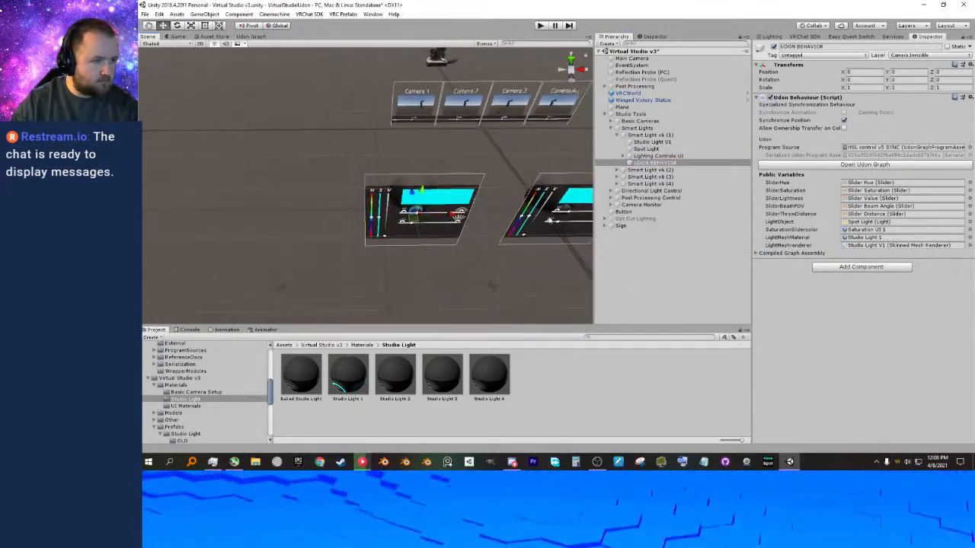
pyautogui.click(657, 157)
pyautogui.click(654, 163)
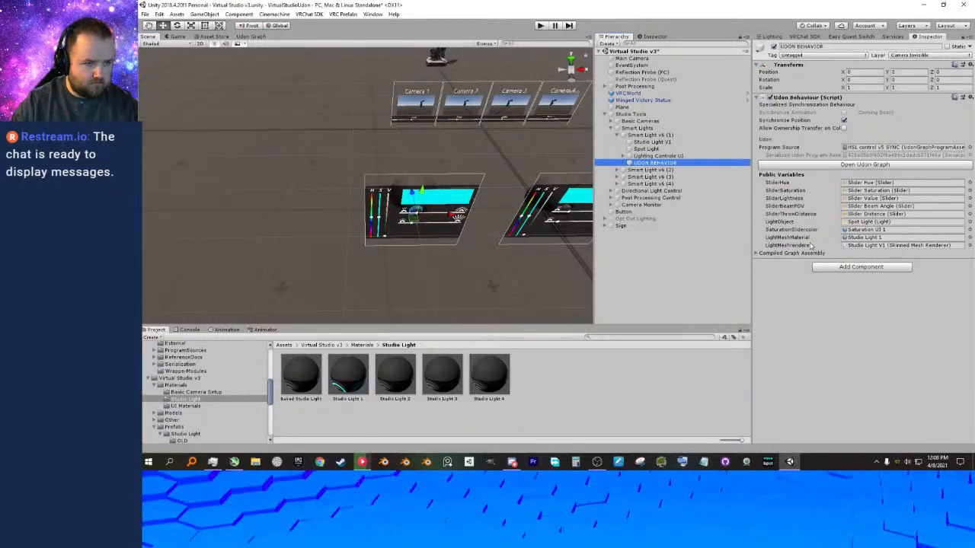
pyautogui.moveTo(565, 292); pyautogui.dragTo(471, 283, button='middle')
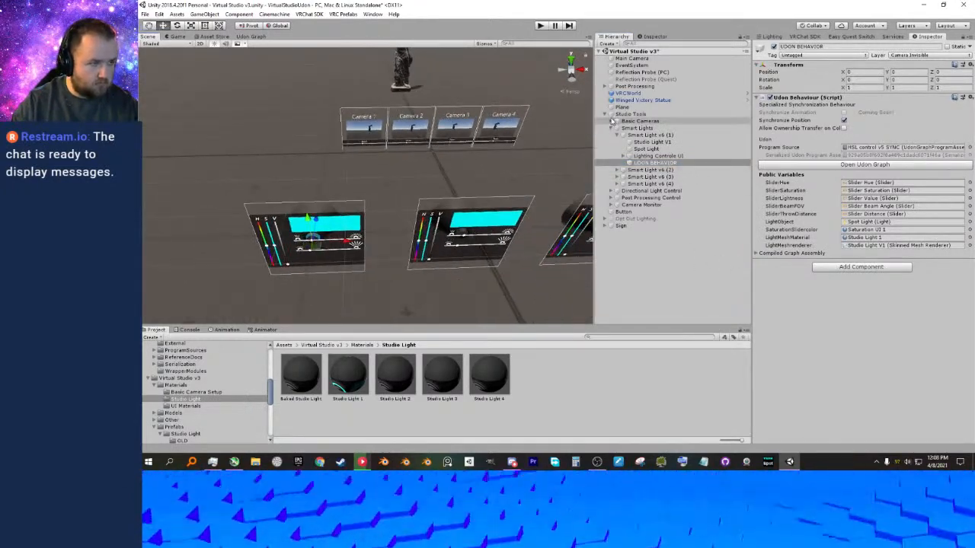
# Select the UDON BEHAVIOR object of Smart Light v6 (2) and open the UI Materials folder in Virtual Studio v3's Materials.
pyautogui.click(611, 129)
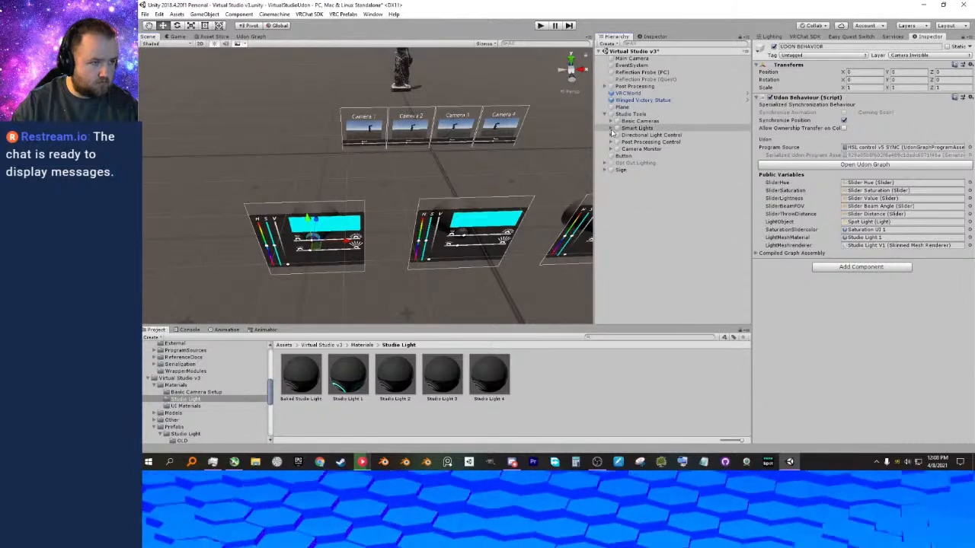
pyautogui.click(610, 129)
pyautogui.click(617, 136)
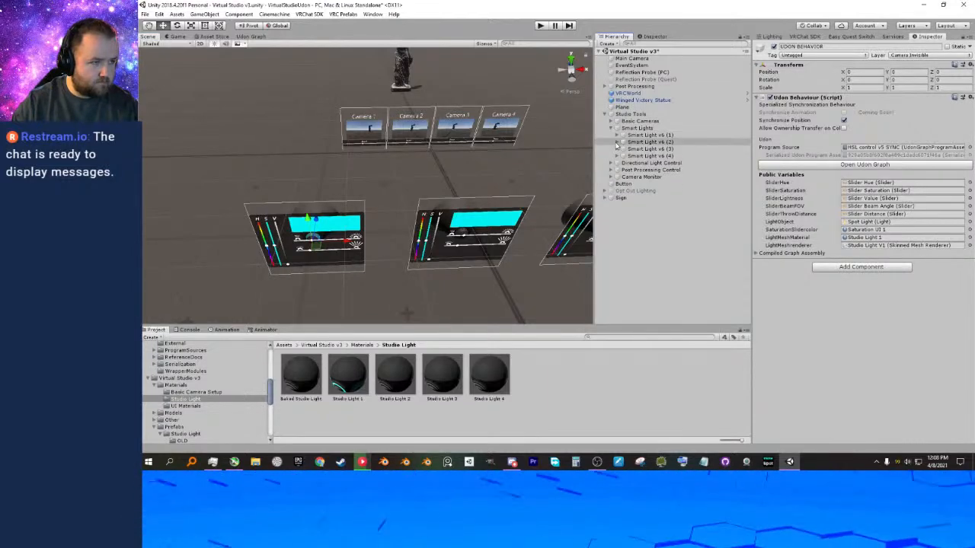
pyautogui.click(617, 142)
pyautogui.keyDown('alt'); pyautogui.moveTo(538, 188); pyautogui.dragTo(509, 189); pyautogui.keyUp('alt')
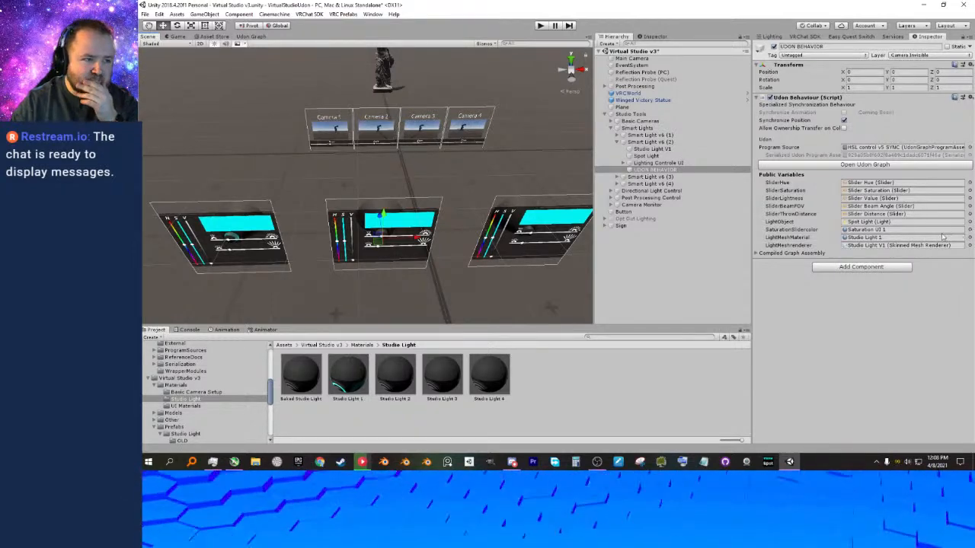
pyautogui.keyDown('alt'); pyautogui.moveTo(435, 254); pyautogui.dragTo(447, 323); pyautogui.keyUp('alt')
pyautogui.click(364, 346)
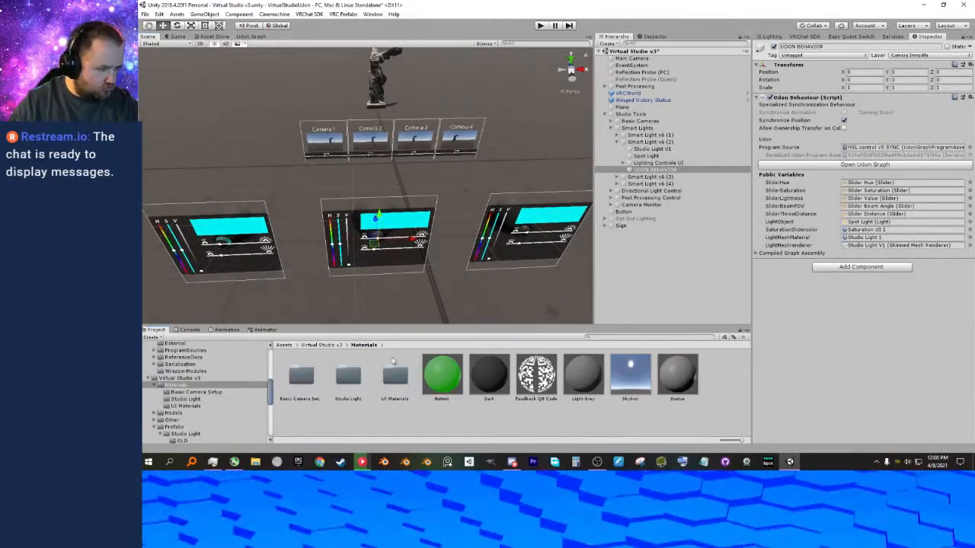
pyautogui.doubleClick(395, 375)
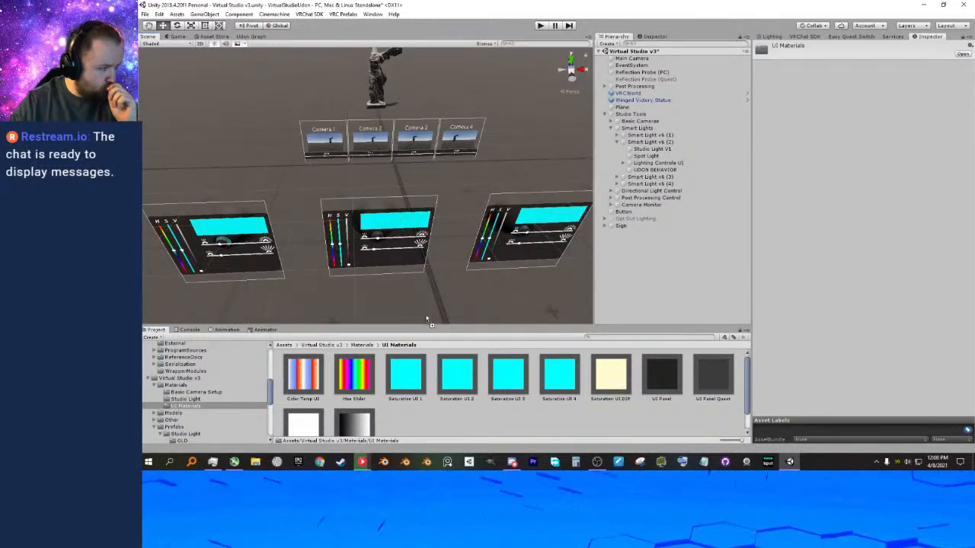
# Assign the Saturation UI 2 material to the Color Display image in the Lighting Controls UI of Smart Light v6 (2).
pyautogui.moveTo(467, 302); pyautogui.dragTo(446, 281, button='middle')
pyautogui.moveTo(446, 281); pyautogui.dragTo(448, 252, button='right')
pyautogui.scroll(3, 442, 256)
pyautogui.moveTo(437, 257); pyautogui.dragTo(449, 239, button='middle')
pyautogui.scroll(2, 449, 238)
pyautogui.moveTo(449, 238); pyautogui.dragTo(439, 230, button='right')
pyautogui.moveTo(437, 240); pyautogui.dragTo(436, 228, button='middle')
pyautogui.scroll(2, 435, 227)
pyautogui.moveTo(435, 227); pyautogui.dragTo(434, 226, button='right')
pyautogui.moveTo(463, 378); pyautogui.dragTo(345, 224)
pyautogui.moveTo(584, 179); pyautogui.dragTo(631, 166)
pyautogui.click(627, 165)
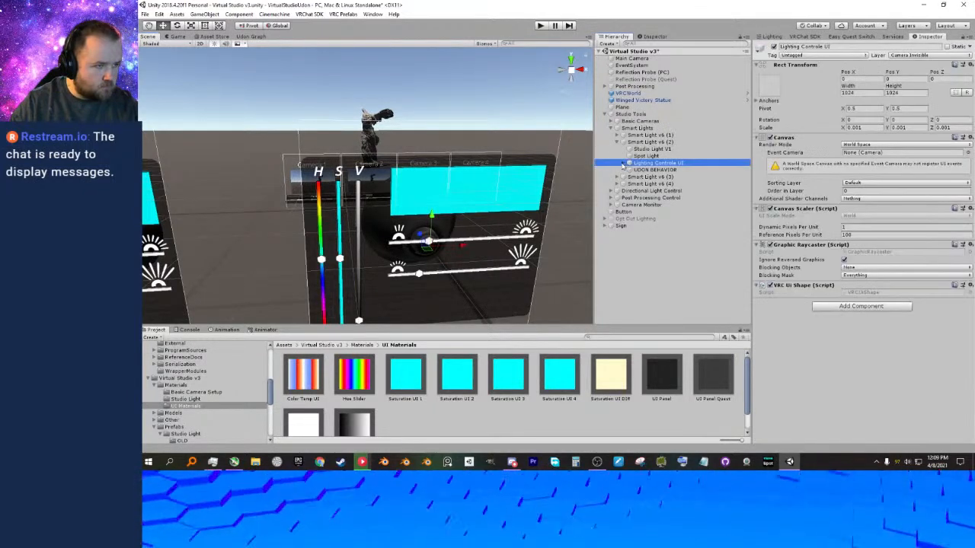
pyautogui.click(623, 163)
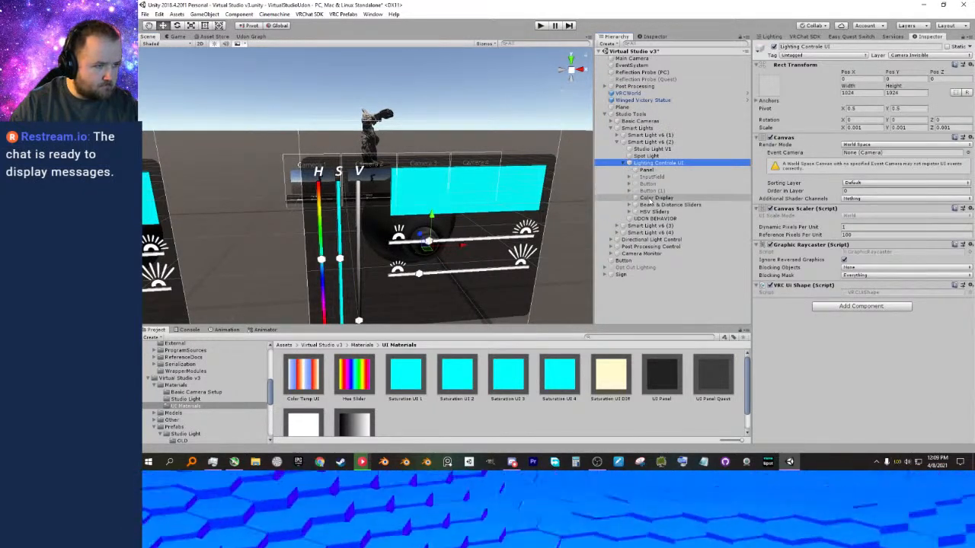
pyautogui.click(655, 198)
pyautogui.moveTo(457, 373); pyautogui.dragTo(782, 193)
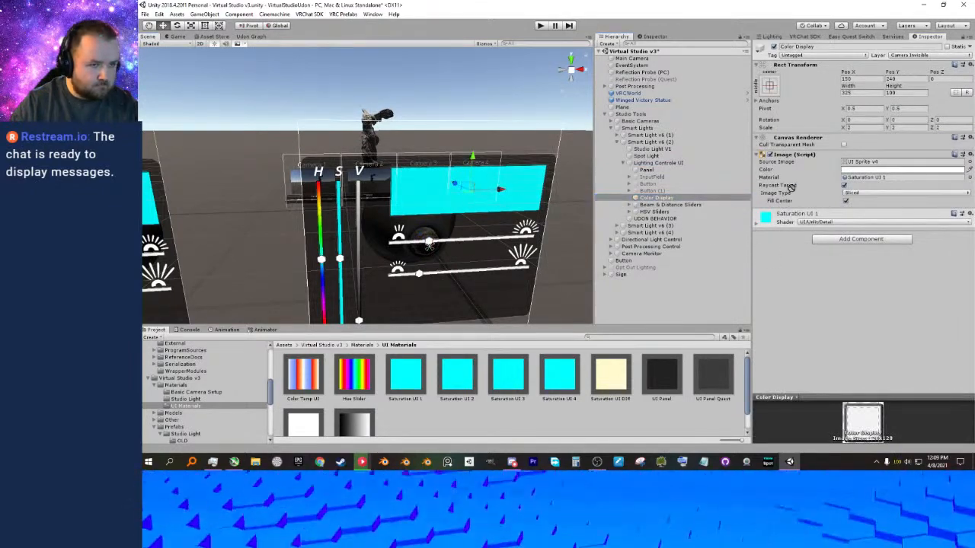
pyautogui.moveTo(853, 179); pyautogui.dragTo(853, 179)
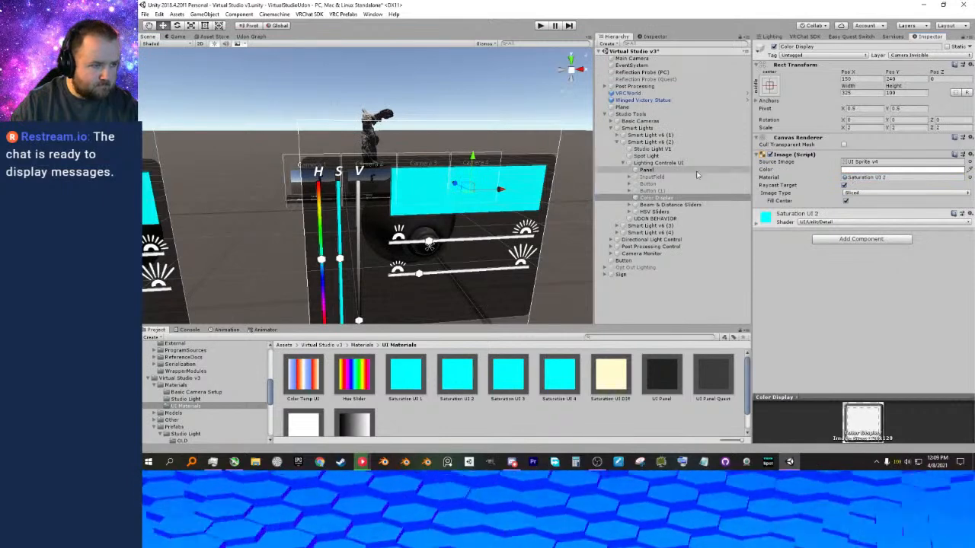
# Assign the Saturation UI 2 material to the Background image of Slider Saturation in Smart Light v6 (2)'s HSV Sliders.
pyautogui.click(629, 212)
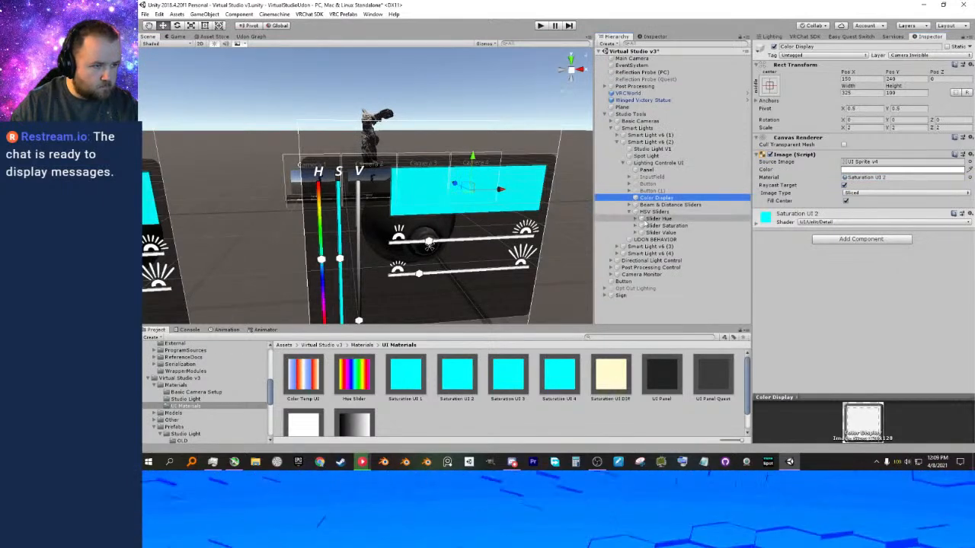
pyautogui.click(642, 226)
pyautogui.click(639, 226)
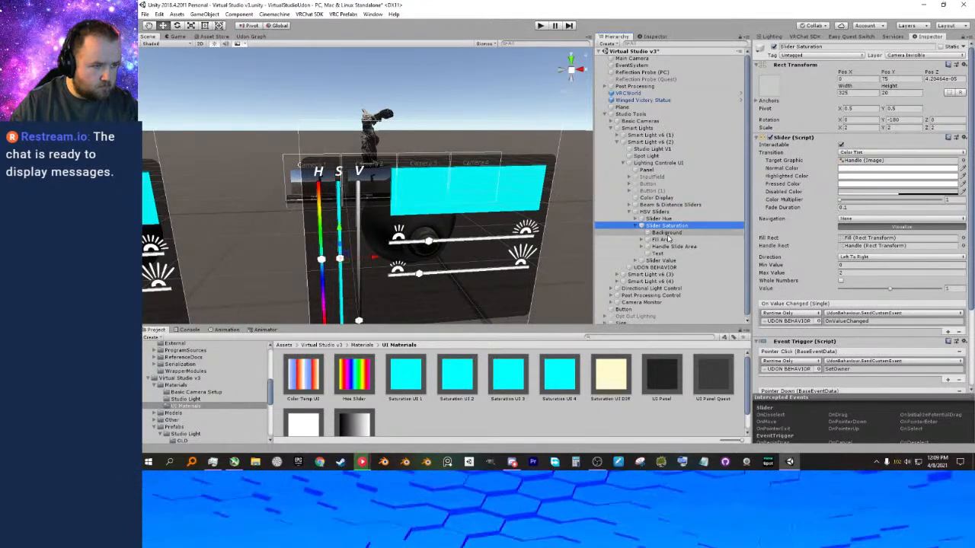
pyautogui.press('Down')
pyautogui.moveTo(466, 371); pyautogui.dragTo(853, 181)
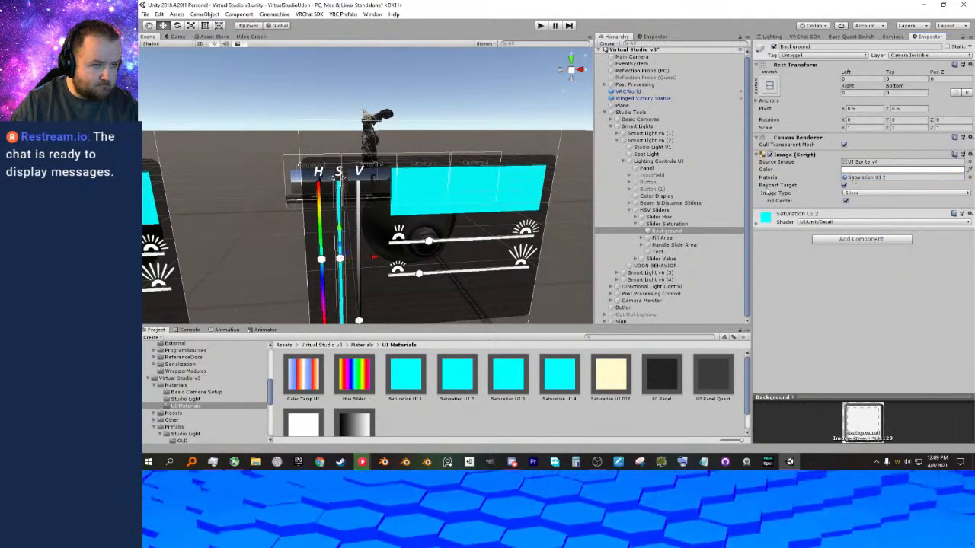
# Set SaturationSlidercolor to Saturation UI 2 on the UDON BEHAVIOR object of Smart Light v6 (2).
pyautogui.moveTo(588, 208)
pyautogui.mouseDown(button='middle')
pyautogui.moveTo(525, 196)
pyautogui.moveTo(579, 207)
pyautogui.mouseUp(button='middle')
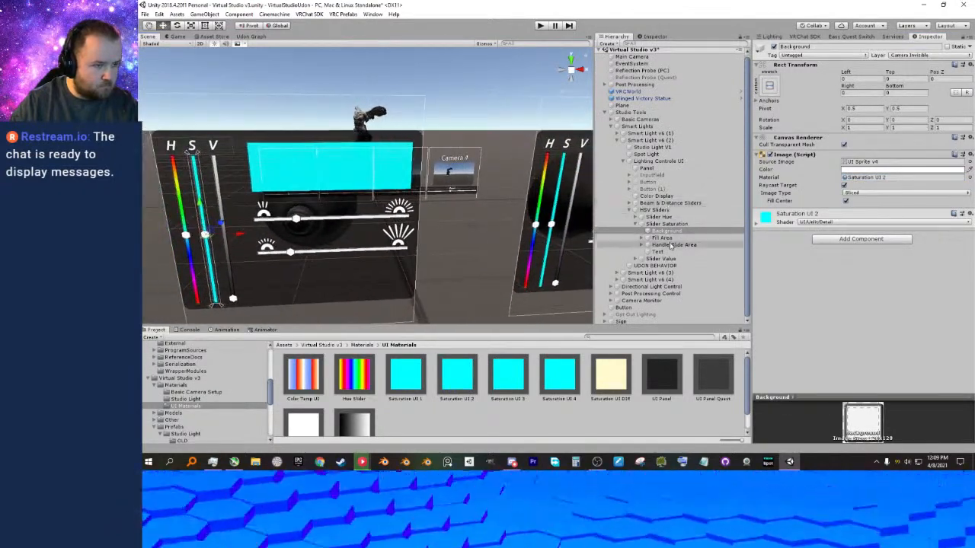
pyautogui.click(661, 265)
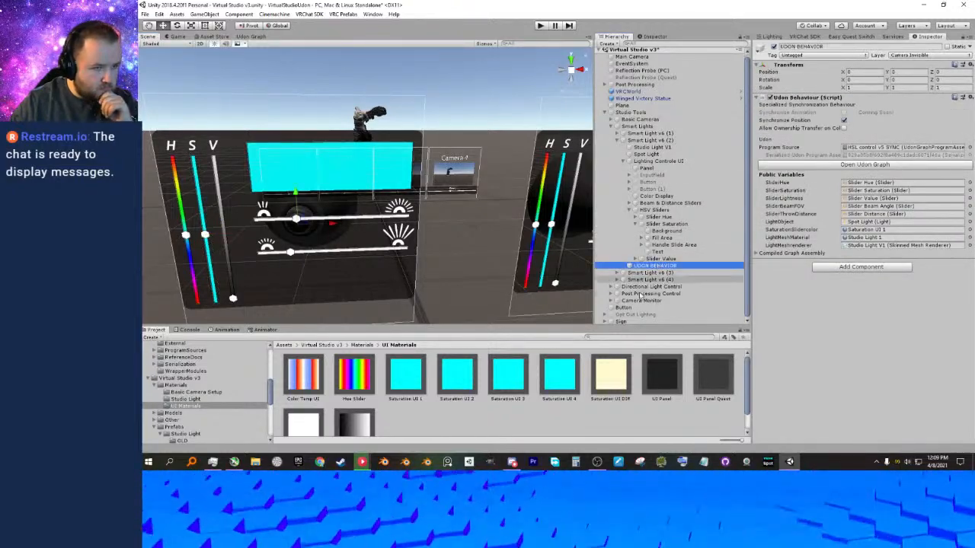
pyautogui.moveTo(454, 376); pyautogui.dragTo(859, 231)
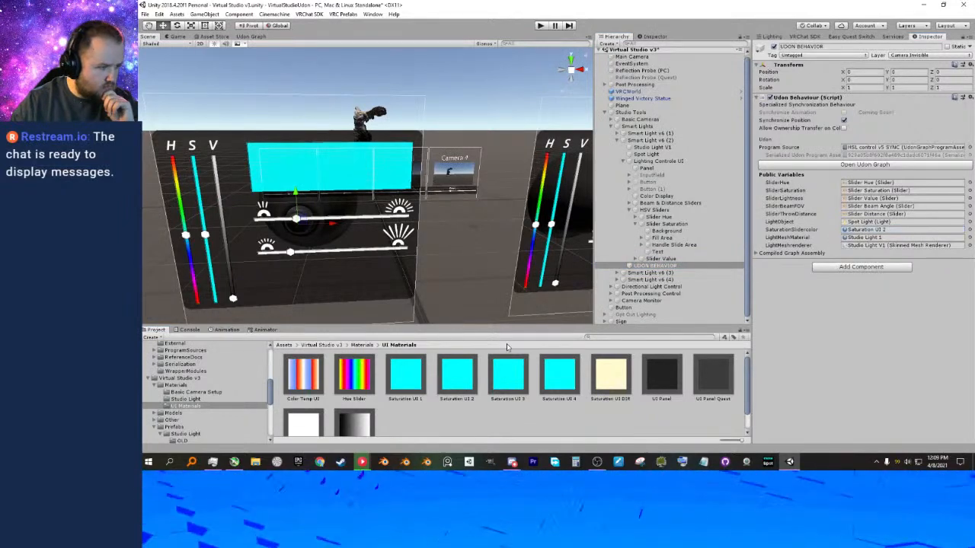
# Set LightMeshMaterial on Smart Light v6 (2)'s UDON BEHAVIOR object to Studio Light 2 from the Studio Light materials folder.
pyautogui.click(364, 345)
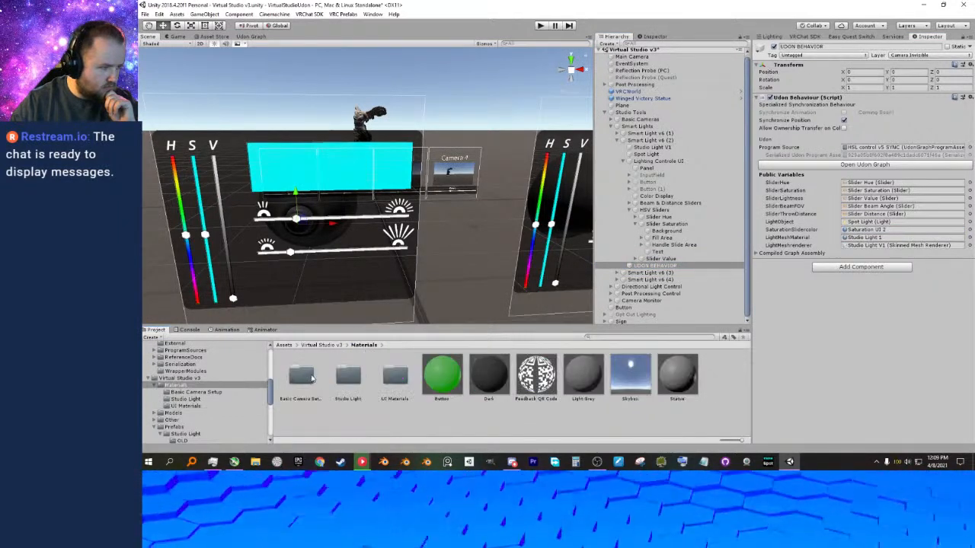
pyautogui.doubleClick(311, 377)
pyautogui.click(363, 345)
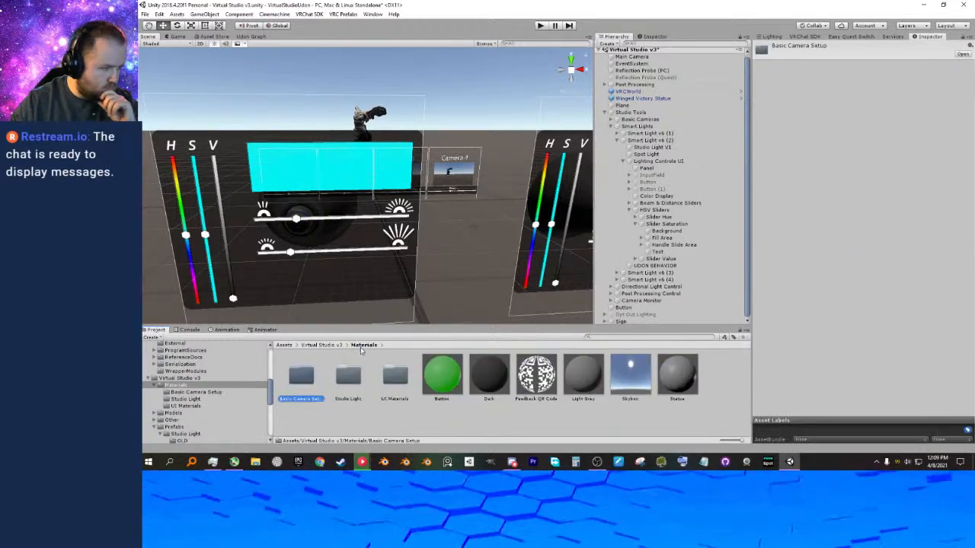
pyautogui.doubleClick(348, 375)
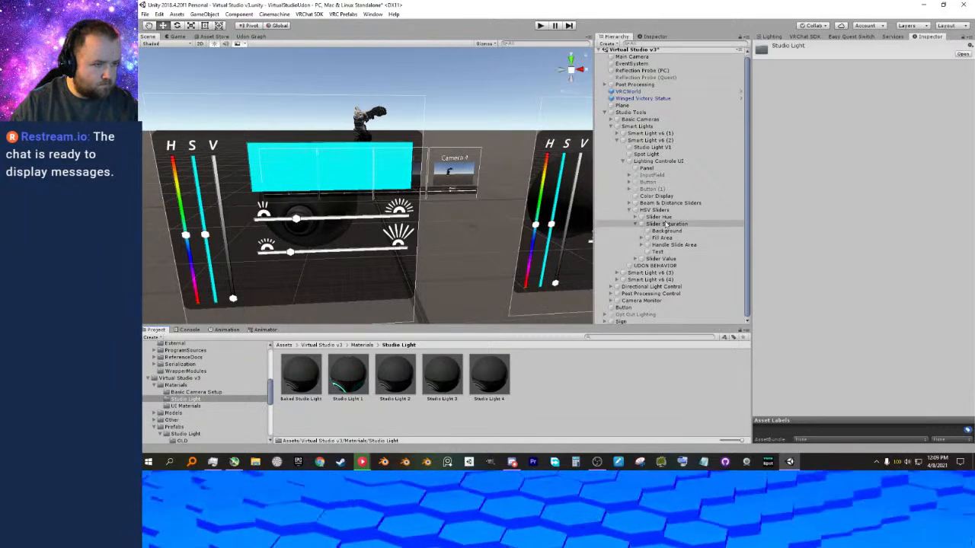
pyautogui.click(668, 265)
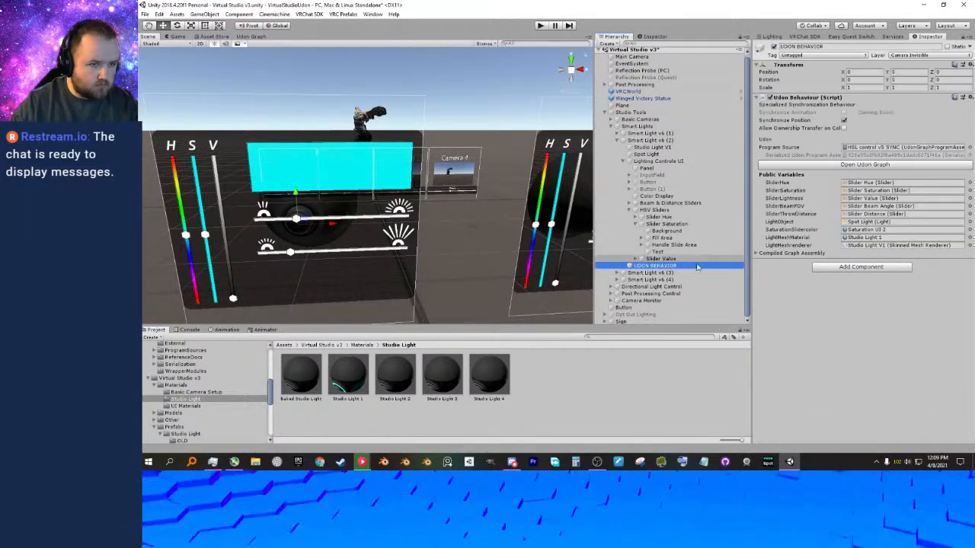
pyautogui.moveTo(389, 382); pyautogui.dragTo(776, 262)
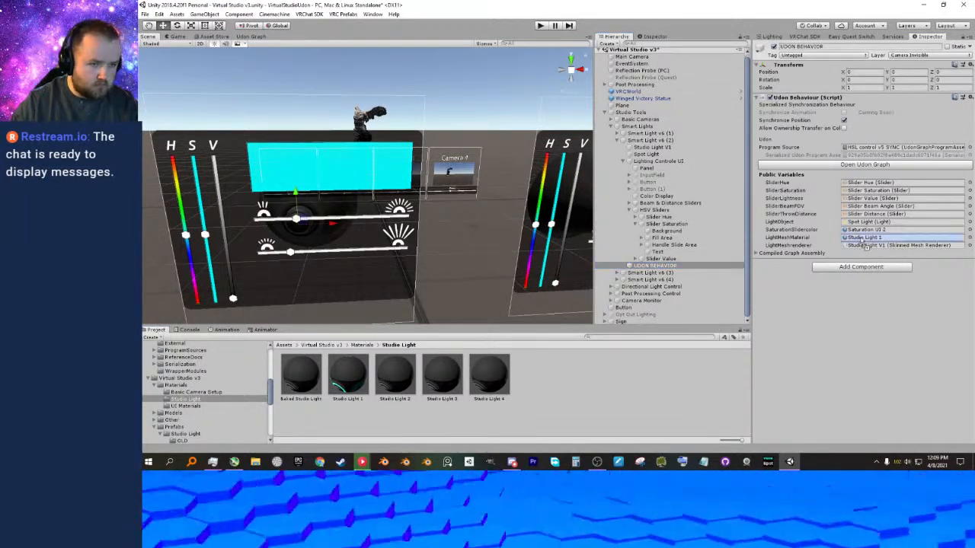
# Apply the Studio Light 2 material to the body of the second smart light in the scene and save the scene.
pyautogui.moveTo(458, 128); pyautogui.dragTo(475, 205, button='right')
pyautogui.moveTo(451, 193); pyautogui.dragTo(462, 245, button='middle')
pyautogui.moveTo(448, 183); pyautogui.dragTo(429, 218, button='right')
pyautogui.moveTo(429, 218); pyautogui.dragTo(428, 231, button='middle')
pyautogui.moveTo(393, 370); pyautogui.dragTo(379, 238)
pyautogui.moveTo(425, 249); pyautogui.dragTo(425, 229, button='right')
pyautogui.moveTo(424, 229); pyautogui.dragTo(429, 211, button='middle')
pyautogui.moveTo(424, 233); pyautogui.dragTo(432, 221, button='right')
pyautogui.moveTo(432, 222); pyautogui.dragTo(427, 193, button='middle')
pyautogui.moveTo(435, 197); pyautogui.dragTo(425, 203, button='right')
pyautogui.moveTo(489, 201); pyautogui.dragTo(473, 203, button='right')
pyautogui.moveTo(472, 203); pyautogui.dragTo(399, 211, button='middle')
pyautogui.hotkey('ctrl', 's')
pyautogui.moveTo(398, 211)
pyautogui.mouseDown(button='right')
pyautogui.moveTo(411, 218)
pyautogui.moveTo(415, 207)
pyautogui.mouseUp(button='right')
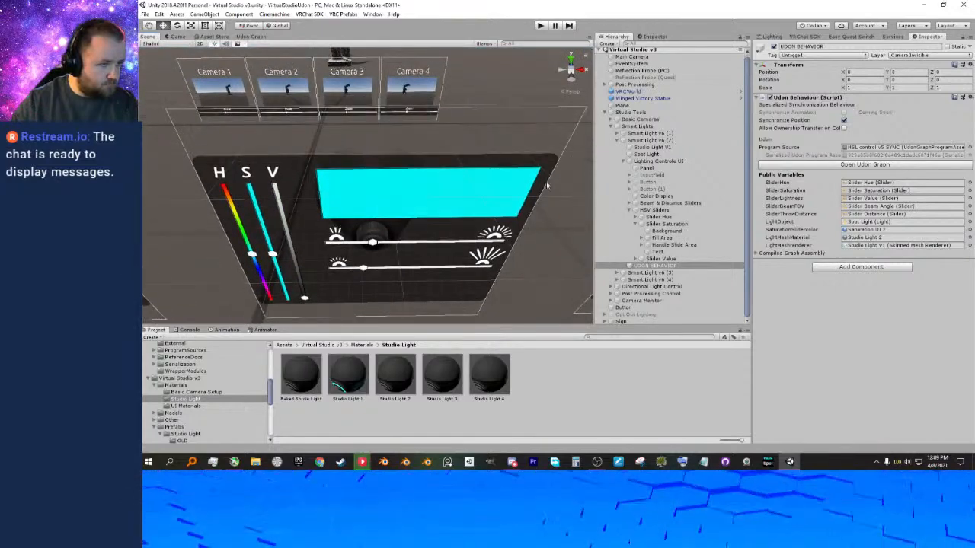
# Select Smart Light v6 (3) and apply the Studio Light 3 material to its body in the scene.
pyautogui.click(617, 141)
pyautogui.click(625, 149)
pyautogui.moveTo(457, 177); pyautogui.dragTo(451, 169, button='right')
pyautogui.moveTo(451, 169); pyautogui.dragTo(462, 209, button='middle')
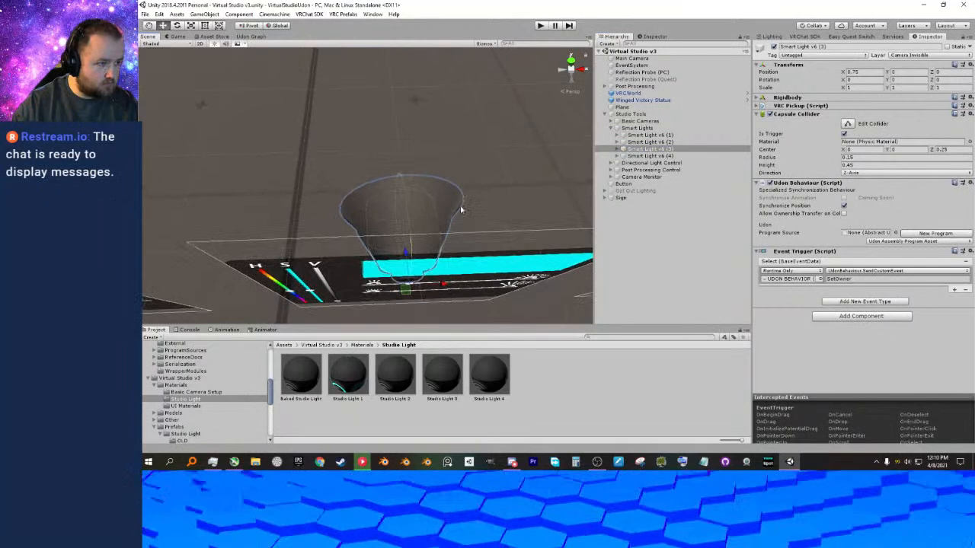
pyautogui.moveTo(462, 210); pyautogui.dragTo(454, 224, button='right')
pyautogui.moveTo(453, 224); pyautogui.dragTo(453, 231, button='middle')
pyautogui.moveTo(454, 231); pyautogui.dragTo(453, 230, button='right')
pyautogui.moveTo(453, 230); pyautogui.dragTo(454, 237, button='middle')
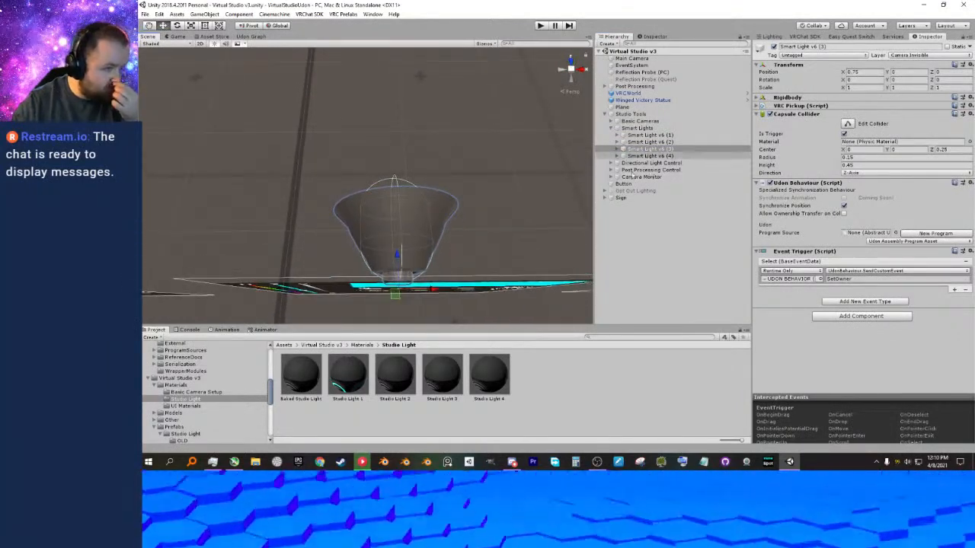
pyautogui.moveTo(431, 371); pyautogui.dragTo(419, 223)
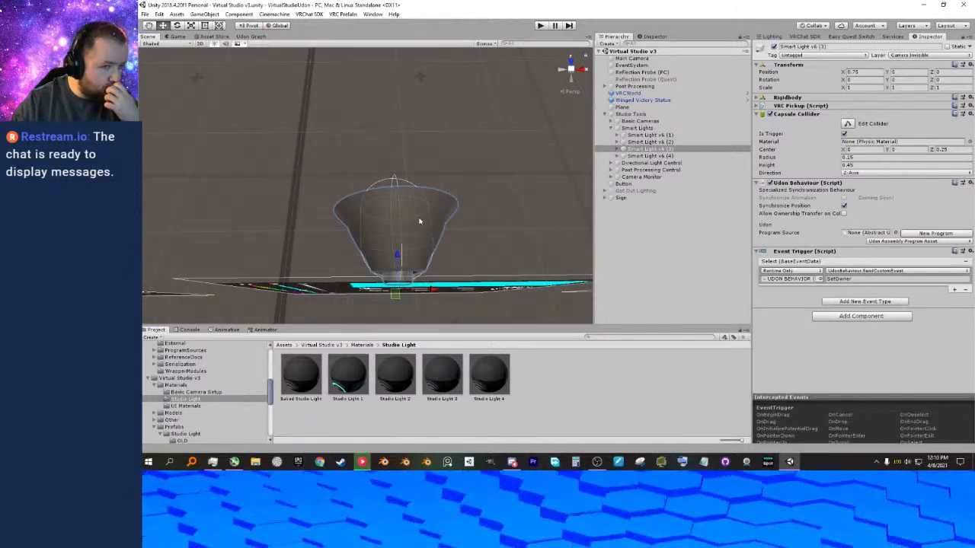
# On Smart Light v6 (3)'s UDON BEHAVIOR object, set LightMeshMaterial to Studio Light 3 and SaturationSlidercolor to Saturation UI 3.
pyautogui.click(648, 149)
pyautogui.click(617, 148)
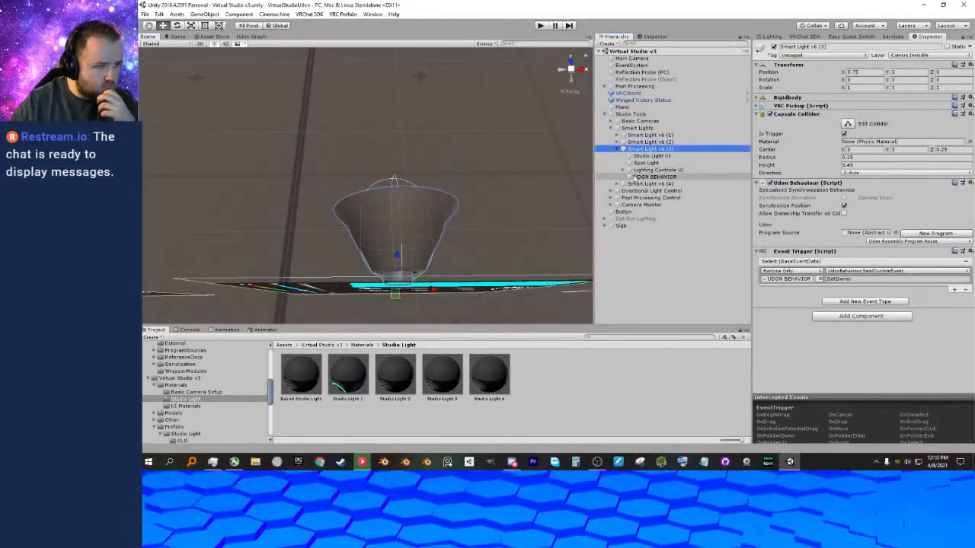
pyautogui.click(634, 177)
pyautogui.moveTo(436, 379); pyautogui.dragTo(866, 240)
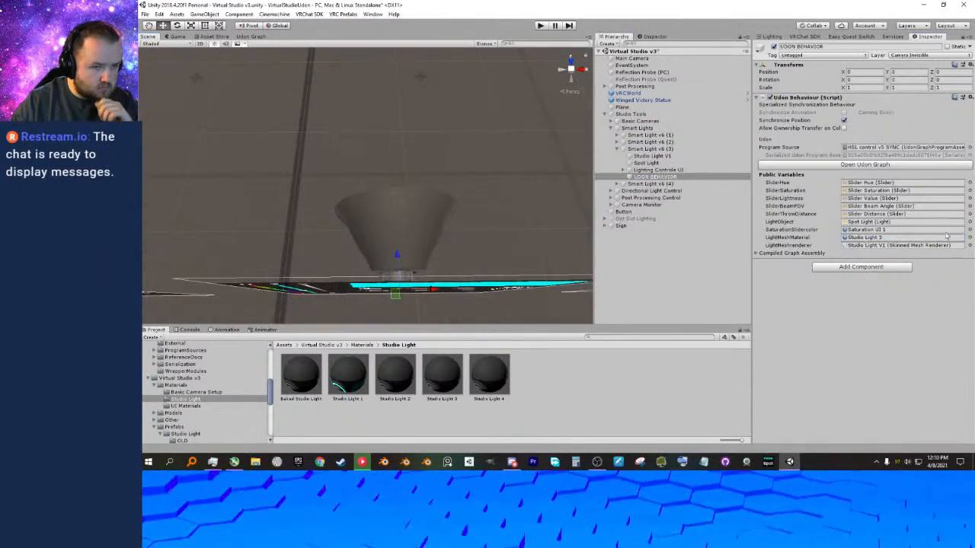
pyautogui.click(968, 230)
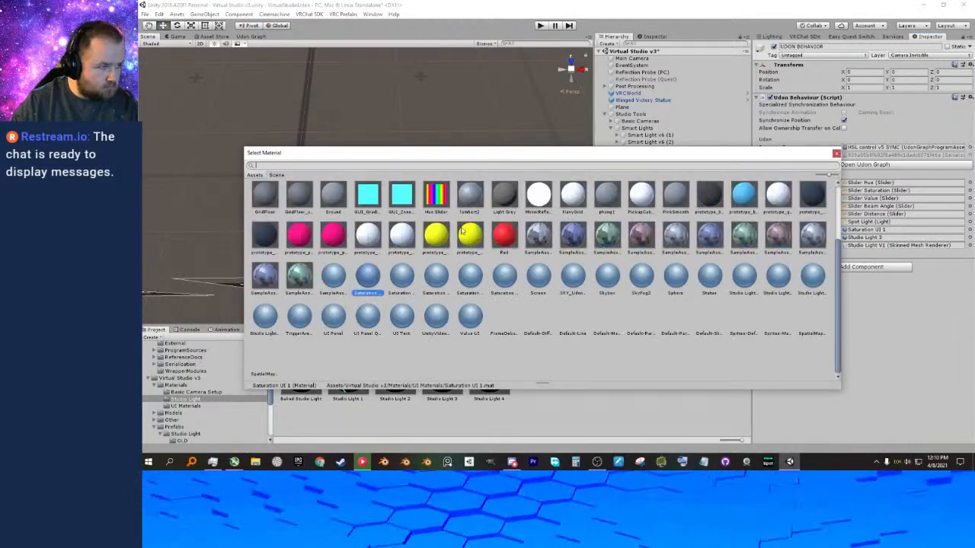
pyautogui.click(439, 286)
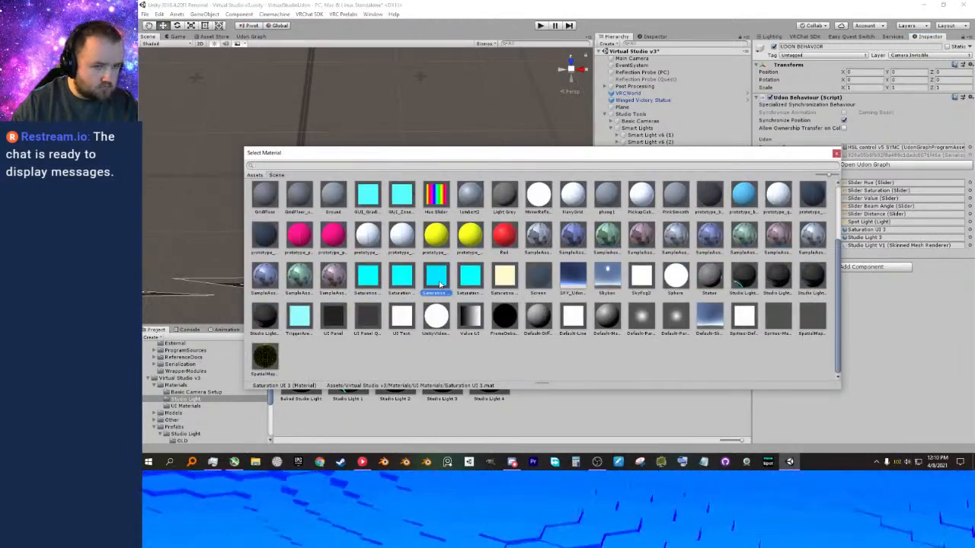
# Assign Saturation UI 3 as the SaturationSlidercolor and as the material of Smart Light v6 (3)'s Color Display image.
pyautogui.doubleClick(440, 284)
pyautogui.keyDown('alt'); pyautogui.moveTo(451, 250); pyautogui.dragTo(458, 191); pyautogui.keyUp('alt')
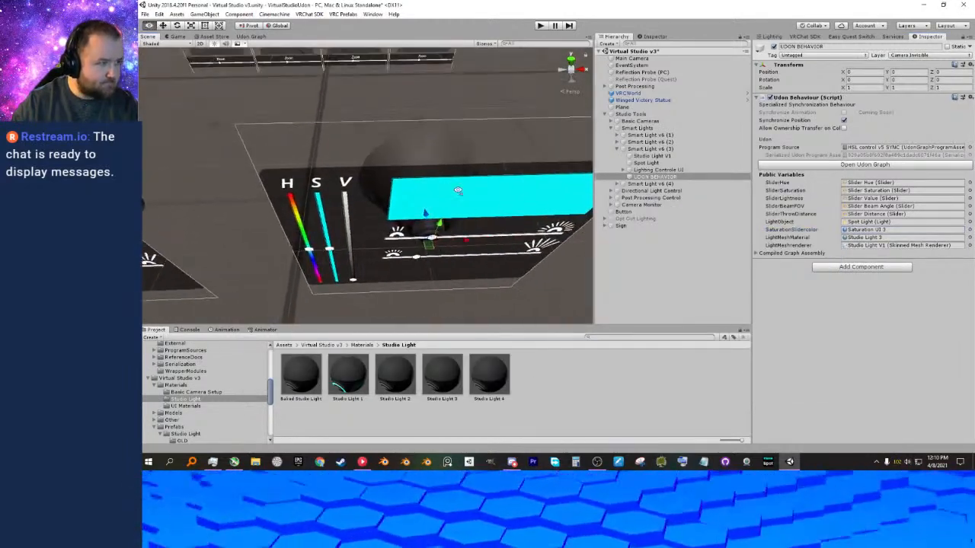
pyautogui.click(458, 191)
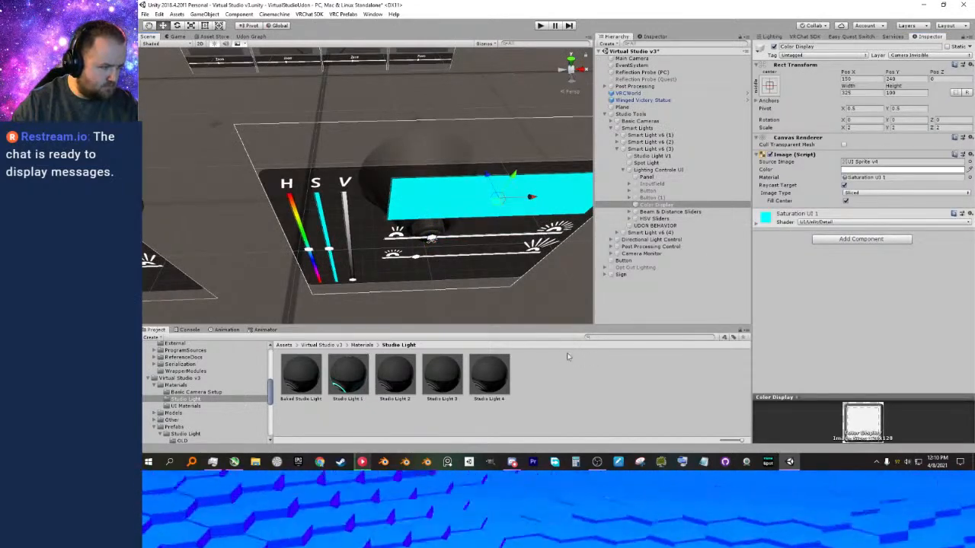
pyautogui.click(362, 345)
pyautogui.doubleClick(393, 376)
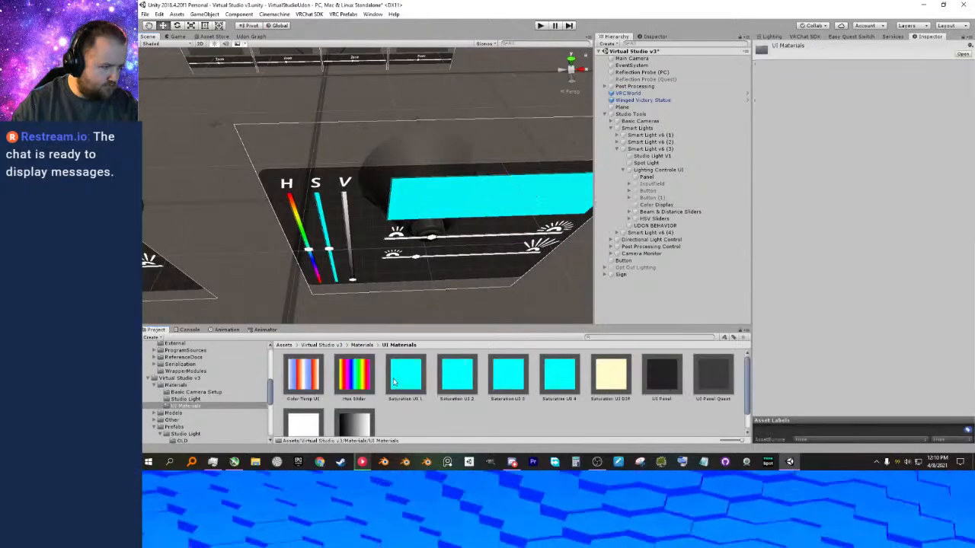
pyautogui.click(485, 204)
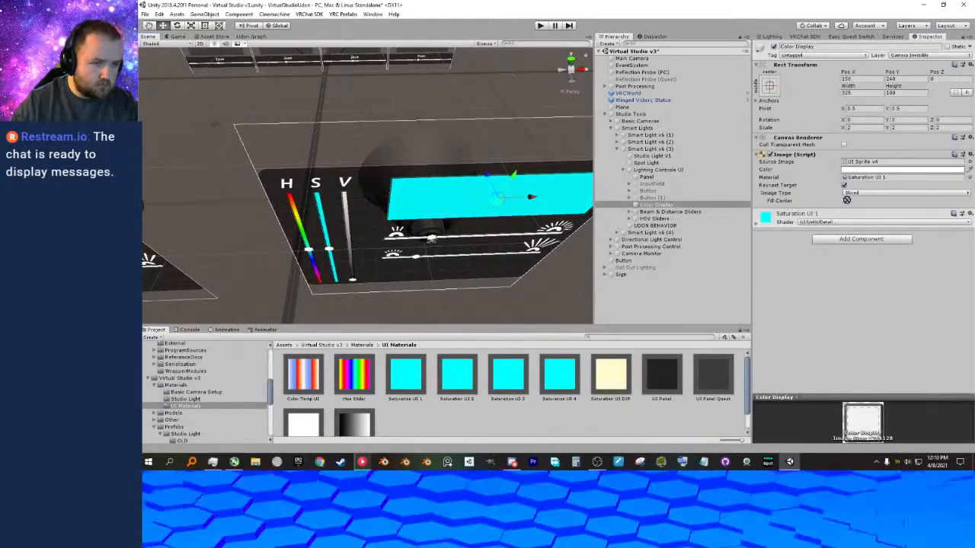
# Set the Background of Smart Light v6 (3)'s Slider Saturation to the Saturation UI 3 material and save the scene.
pyautogui.click(630, 218)
pyautogui.click(655, 233)
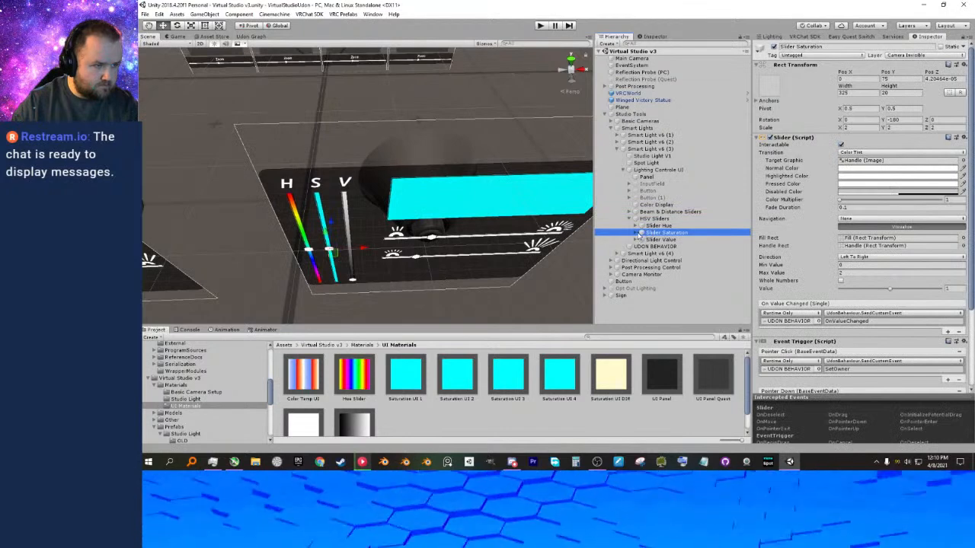
pyautogui.click(641, 232)
pyautogui.click(661, 239)
pyautogui.moveTo(499, 381); pyautogui.dragTo(867, 185)
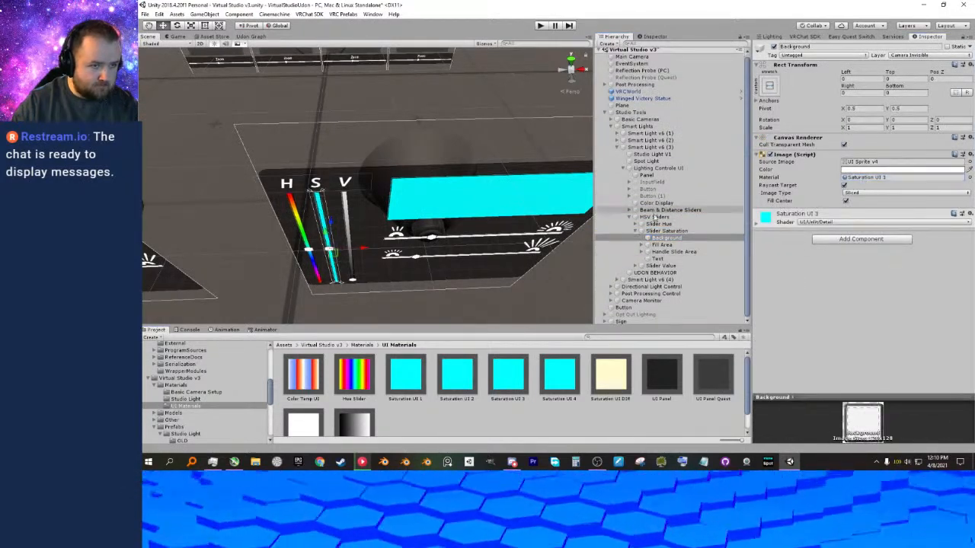
pyautogui.hotkey('ctrl', 's')
# Review the material assignments in the public variables of Smart Light v6 (3)'s UDON BEHAVIOR object.
pyautogui.press('d')
pyautogui.moveTo(555, 218); pyautogui.dragTo(462, 237, button='right')
pyautogui.moveTo(462, 237); pyautogui.dragTo(454, 231, button='middle')
pyautogui.moveTo(454, 231); pyautogui.dragTo(427, 236, button='right')
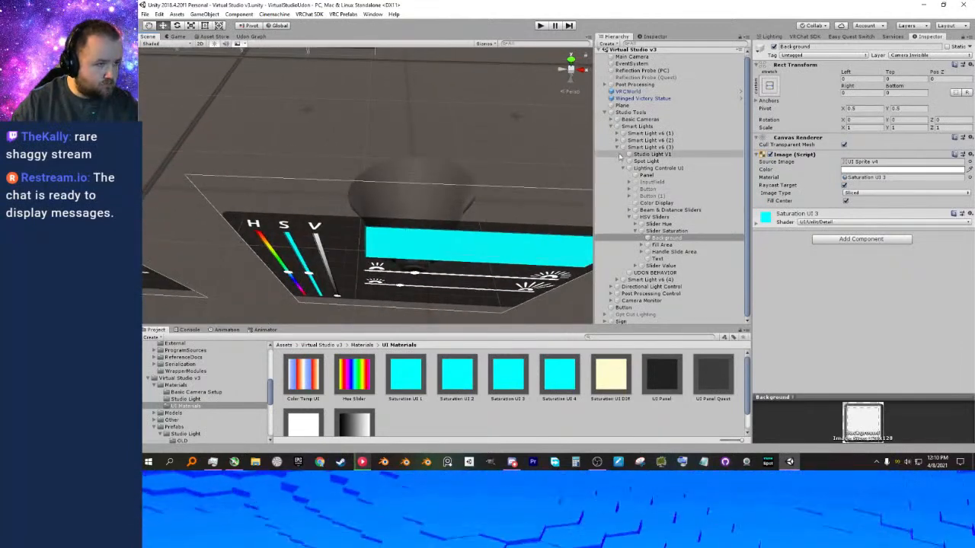
pyautogui.click(617, 148)
pyautogui.click(629, 156)
pyautogui.moveTo(499, 173); pyautogui.dragTo(505, 169, button='right')
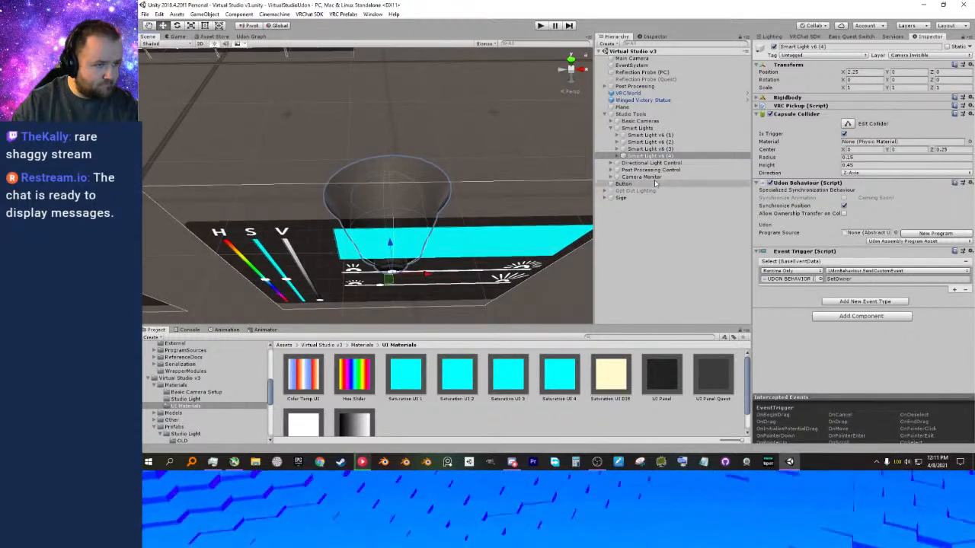
pyautogui.click(617, 148)
pyautogui.click(644, 149)
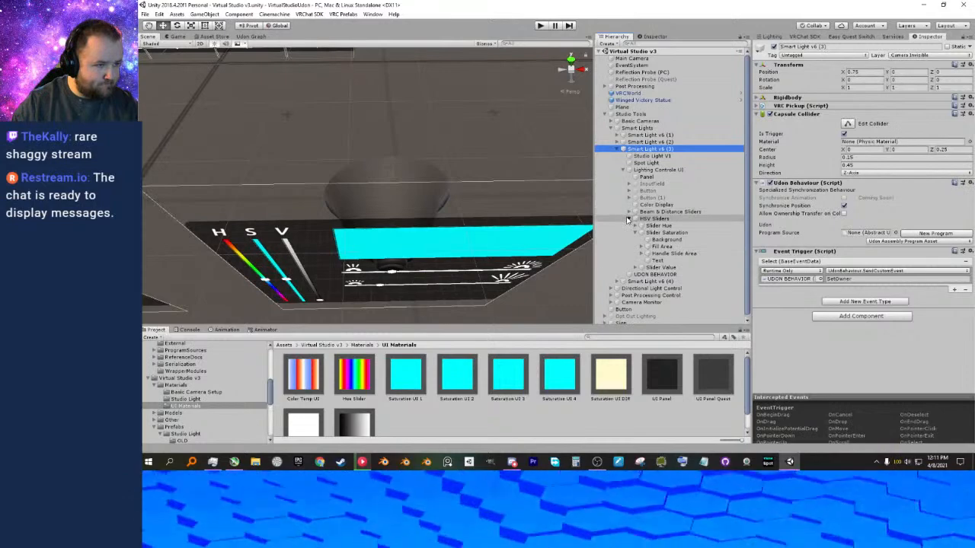
pyautogui.click(630, 219)
pyautogui.click(654, 226)
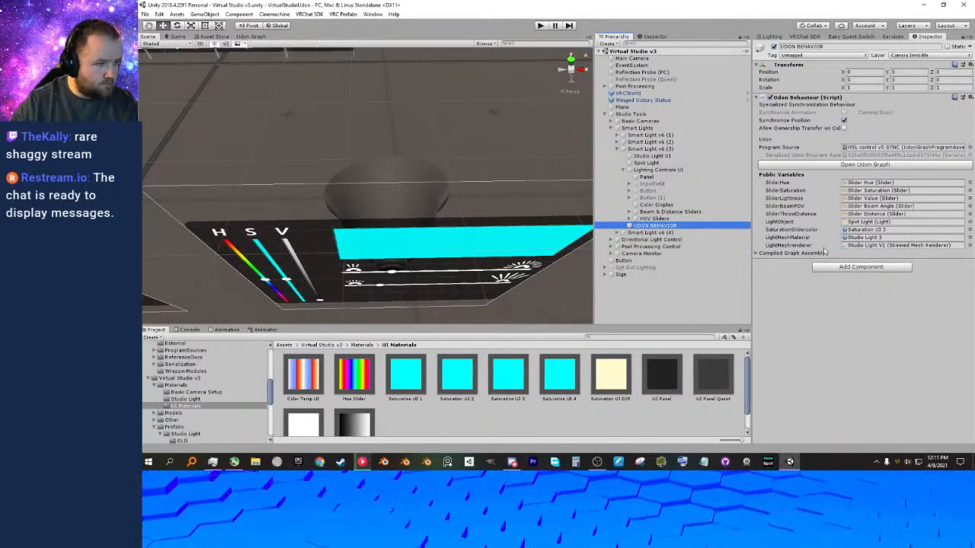
pyautogui.click(618, 150)
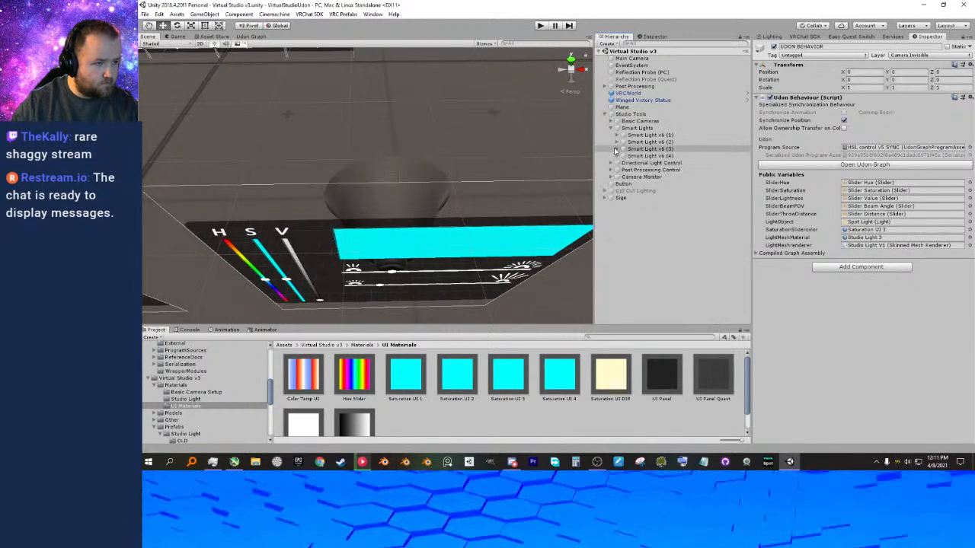
# Set SaturationSlidercolor on Smart Light v6 (4)'s UDON BEHAVIOR object to the Saturation UI 4 material.
pyautogui.click(625, 156)
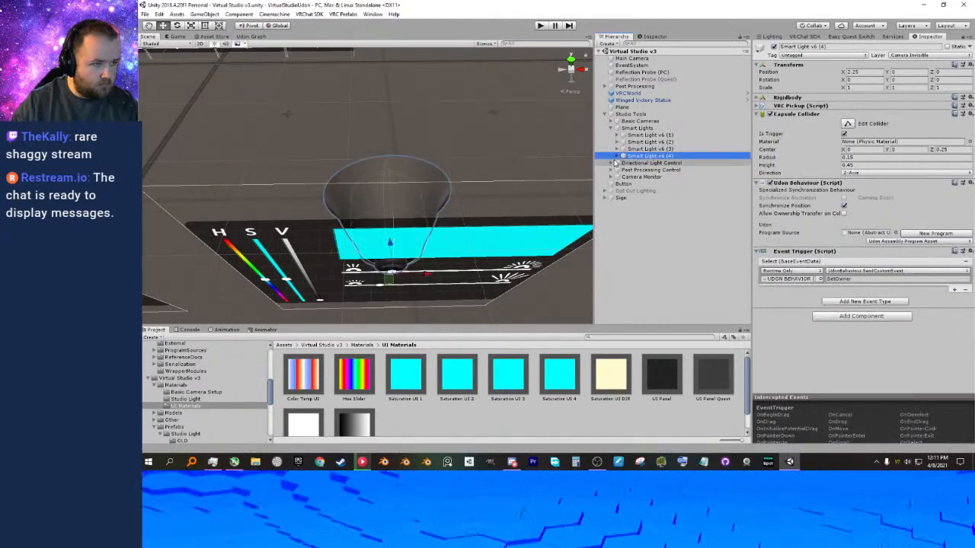
pyautogui.click(618, 157)
pyautogui.click(652, 183)
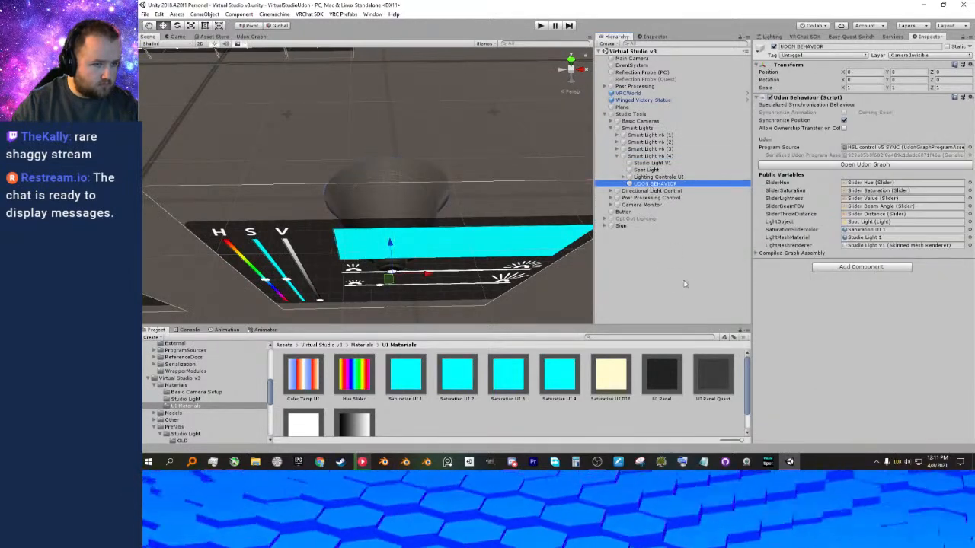
pyautogui.moveTo(560, 373); pyautogui.dragTo(867, 232)
# Assign the Saturation UI 4 material to the Color Display image in Smart Light v6 (4)'s Lighting Controls UI.
pyautogui.click(365, 345)
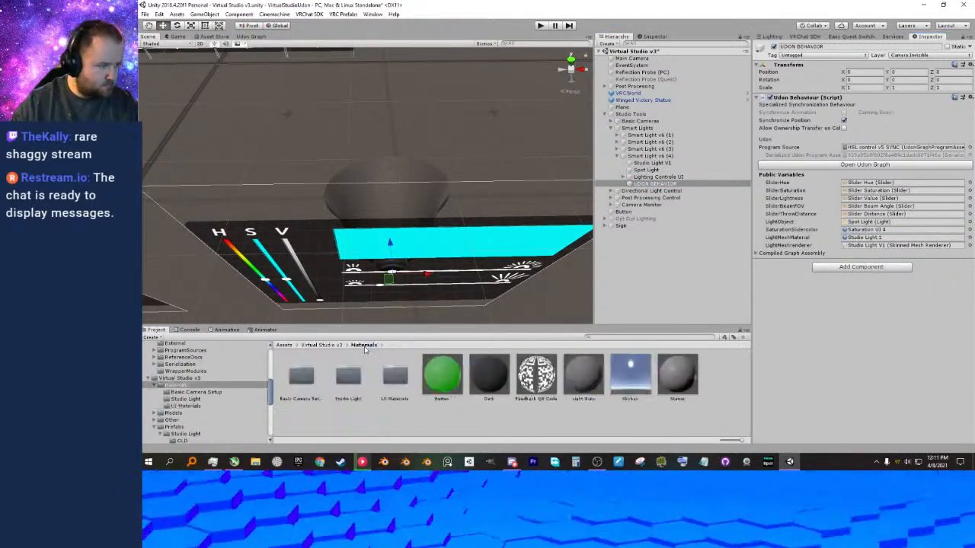
pyautogui.doubleClick(393, 375)
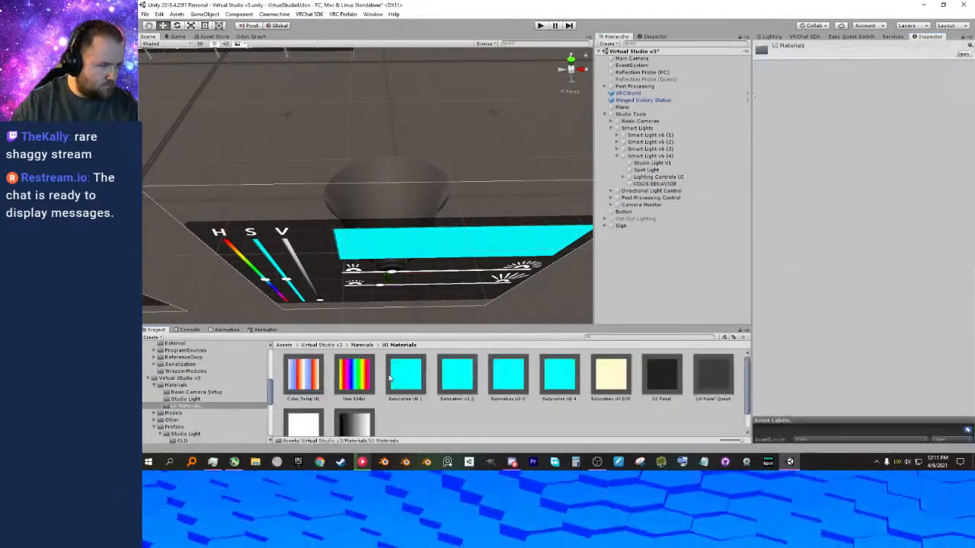
pyautogui.click(623, 177)
pyautogui.click(647, 184)
pyautogui.click(653, 212)
pyautogui.moveTo(552, 374); pyautogui.dragTo(864, 177)
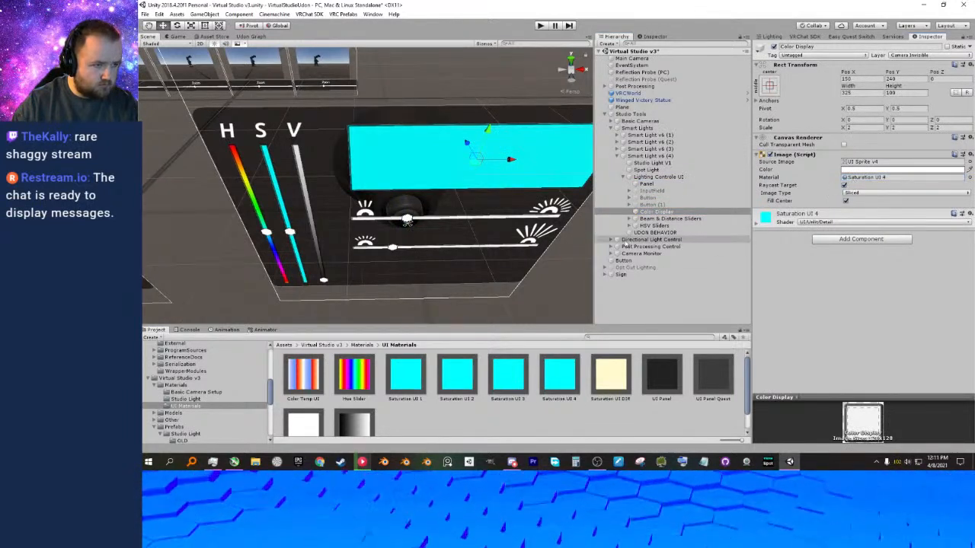
# Set the Background of Smart Light v6 (4)'s Slider Saturation to the Saturation UI 4 material and save the scene.
pyautogui.click(629, 226)
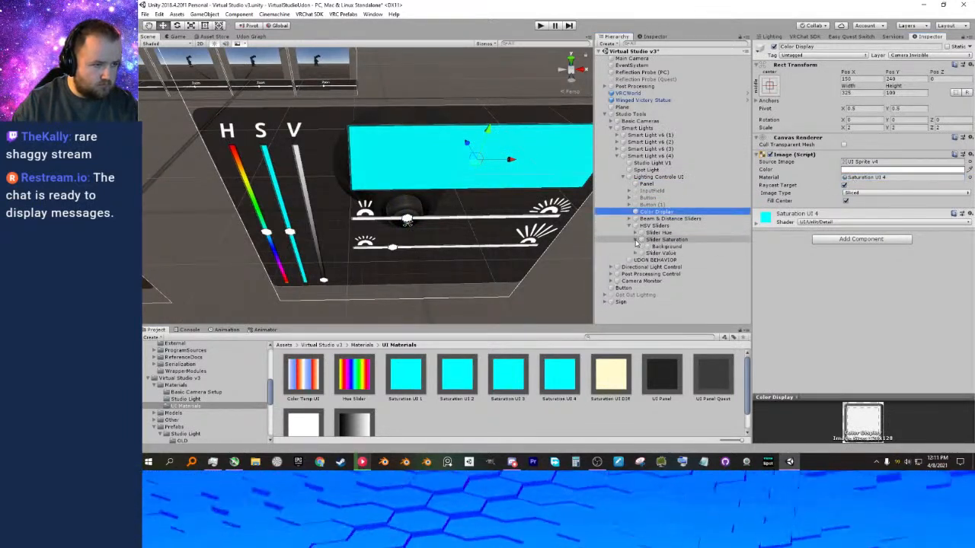
pyautogui.click(635, 239)
pyautogui.click(664, 247)
pyautogui.click(555, 387)
pyautogui.moveTo(554, 386); pyautogui.dragTo(862, 177)
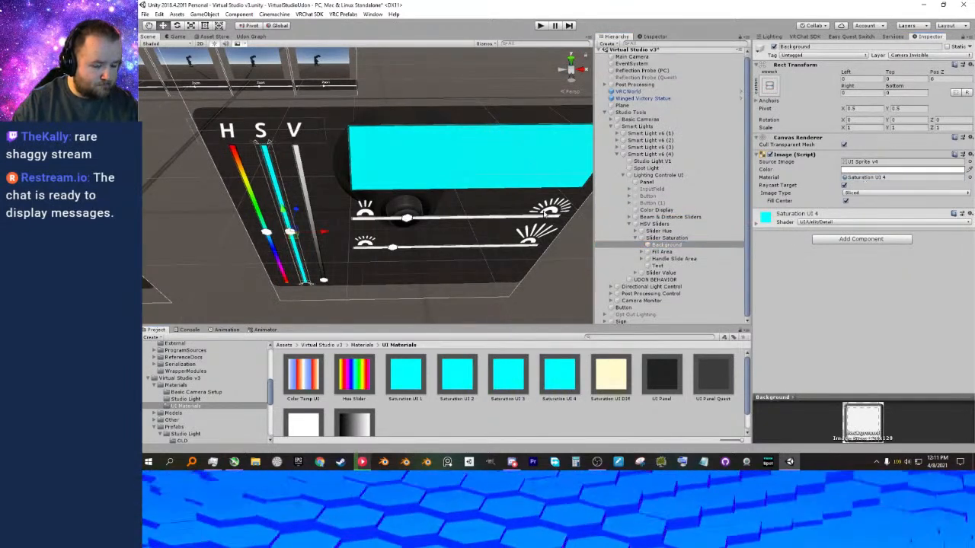
pyautogui.hotkey('ctrl', 's')
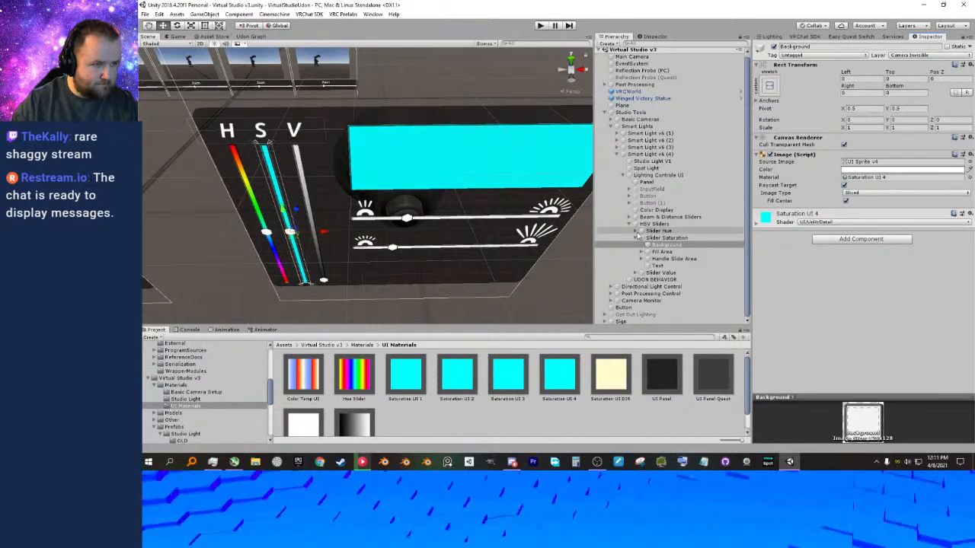
# Select the Studio Light V1 body of Smart Light v6 (4) in the scene and check its assigned material.
pyautogui.click(629, 226)
pyautogui.click(644, 177)
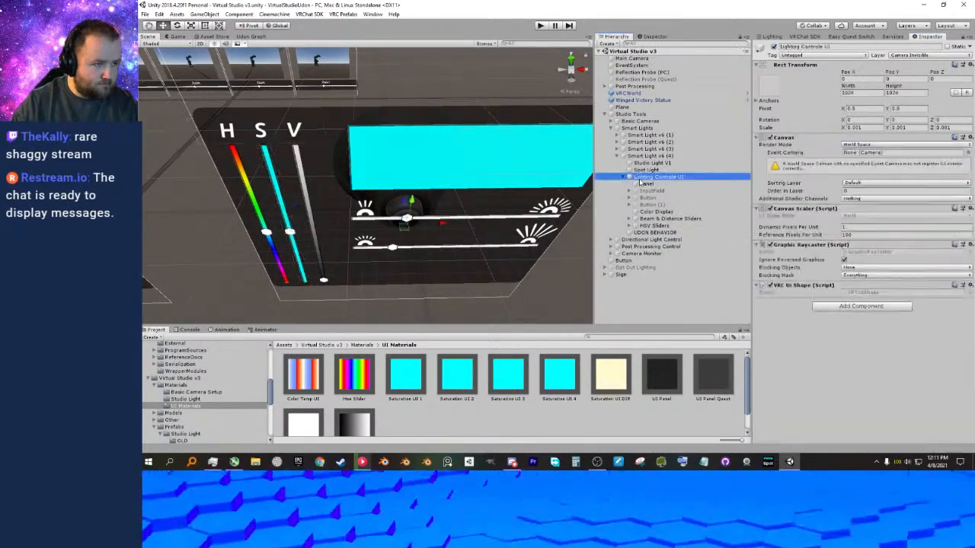
pyautogui.click(645, 183)
pyautogui.keyDown('alt'); pyautogui.moveTo(491, 156); pyautogui.dragTo(460, 223); pyautogui.keyUp('alt')
pyautogui.click(400, 183)
pyautogui.keyDown('alt'); pyautogui.moveTo(401, 183); pyautogui.dragTo(414, 184); pyautogui.keyUp('alt')
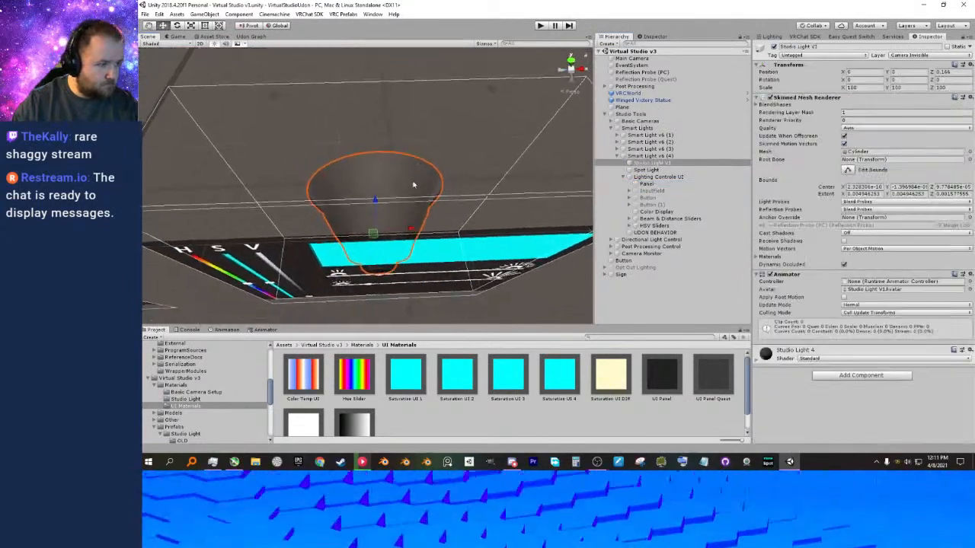
# Set LightMeshMaterial on Smart Light v6 (4)'s UDON BEHAVIOR object to Studio Light 4 from the Studio Light materials folder.
pyautogui.click(363, 345)
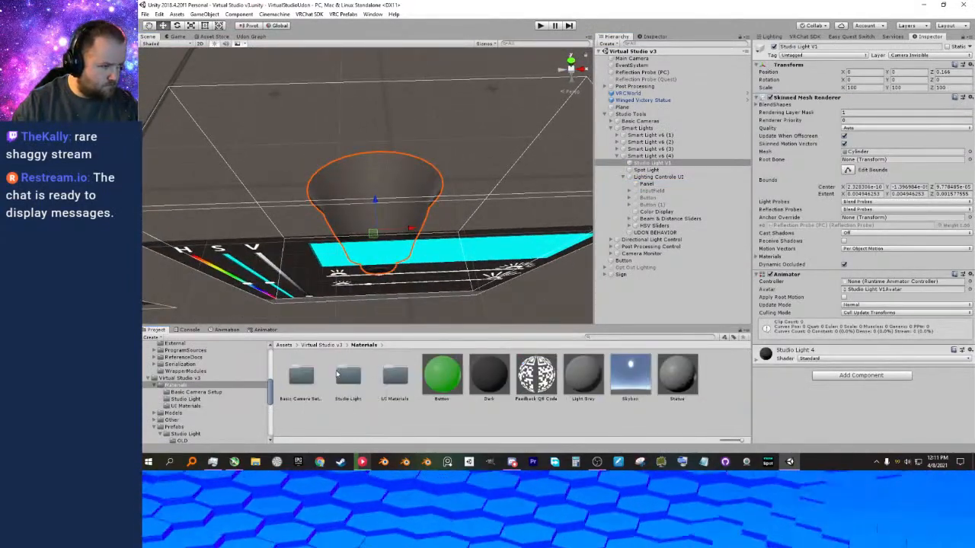
pyautogui.doubleClick(343, 374)
pyautogui.moveTo(500, 378); pyautogui.dragTo(661, 233)
pyautogui.click(661, 234)
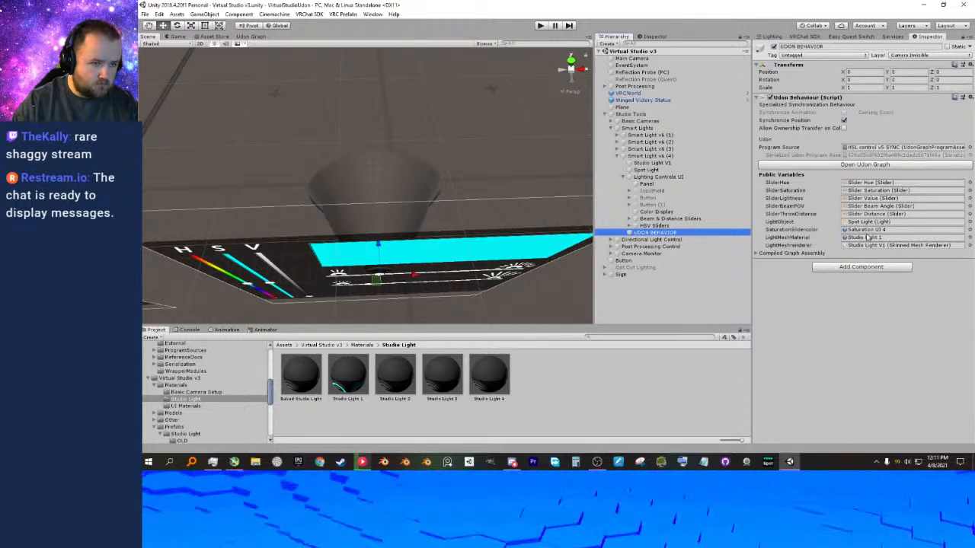
pyautogui.moveTo(483, 385); pyautogui.dragTo(861, 237)
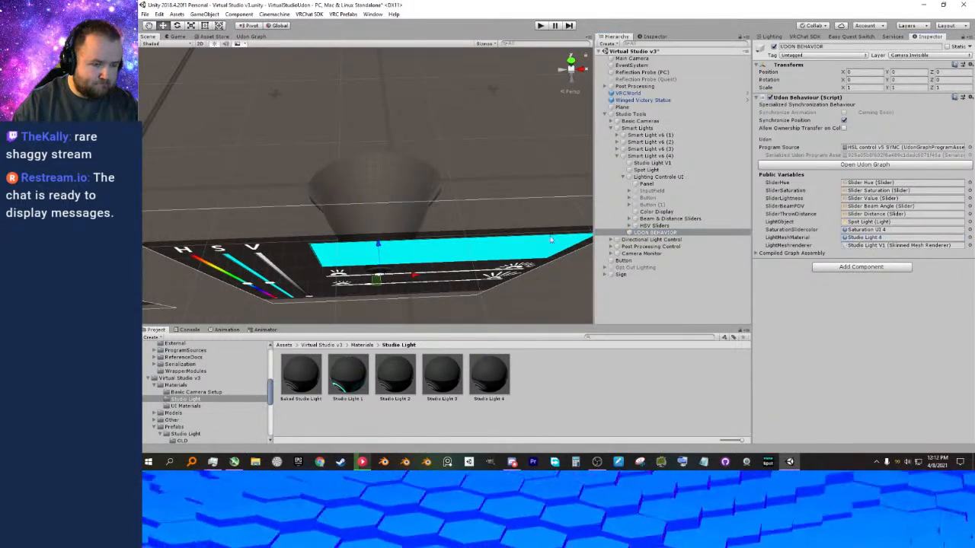
# Start play mode, activate the Use button near the world sign, and walk up to the smart light panels.
pyautogui.moveTo(467, 165); pyautogui.dragTo(356, 196, button='right')
pyautogui.click(539, 25)
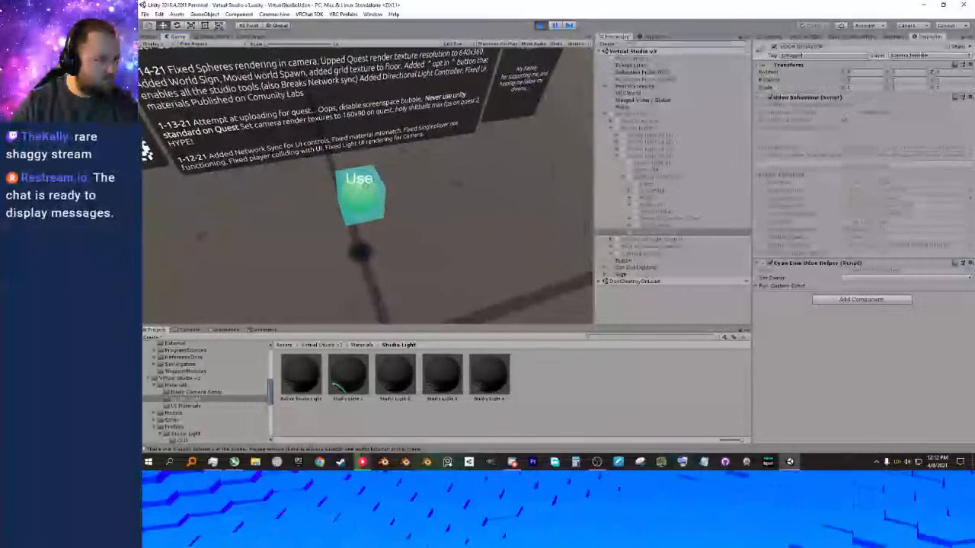
pyautogui.click(367, 186)
pyautogui.press('w')
pyautogui.press('w')
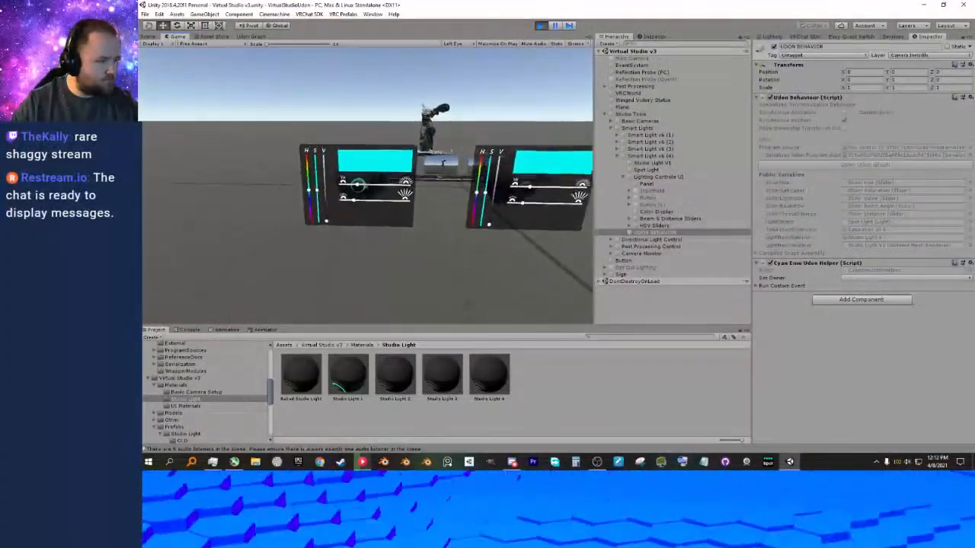
# Test the first two smart lights by changing the first to orange-red and the second to green with their sliders.
pyautogui.moveTo(367, 185)
pyautogui.mouseDown()
pyautogui.moveTo(419, 181)
pyautogui.moveTo(367, 183)
pyautogui.moveTo(367, 214)
pyautogui.moveTo(367, 200)
pyautogui.mouseUp()
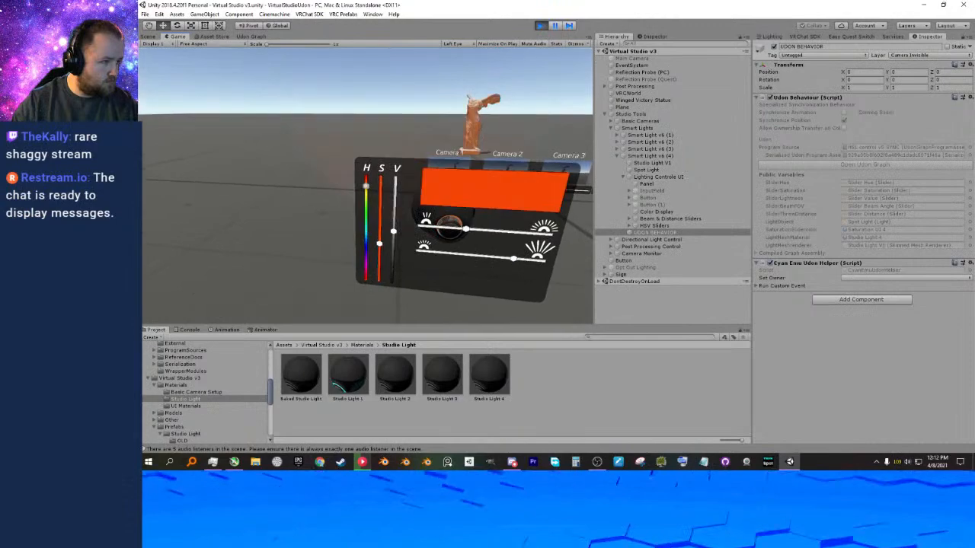
pyautogui.click(367, 186)
pyautogui.press('d')
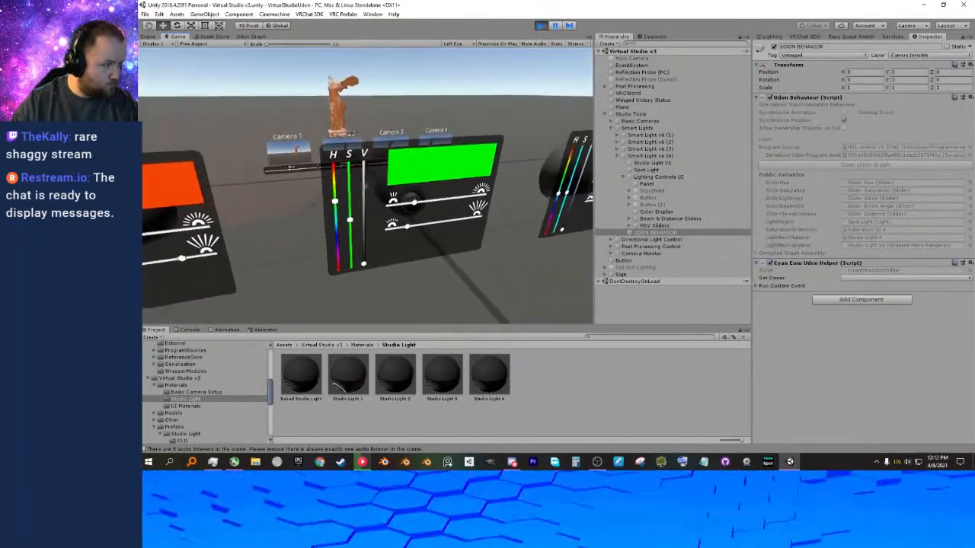
pyautogui.click(366, 186)
pyautogui.press('d')
pyautogui.press('d')
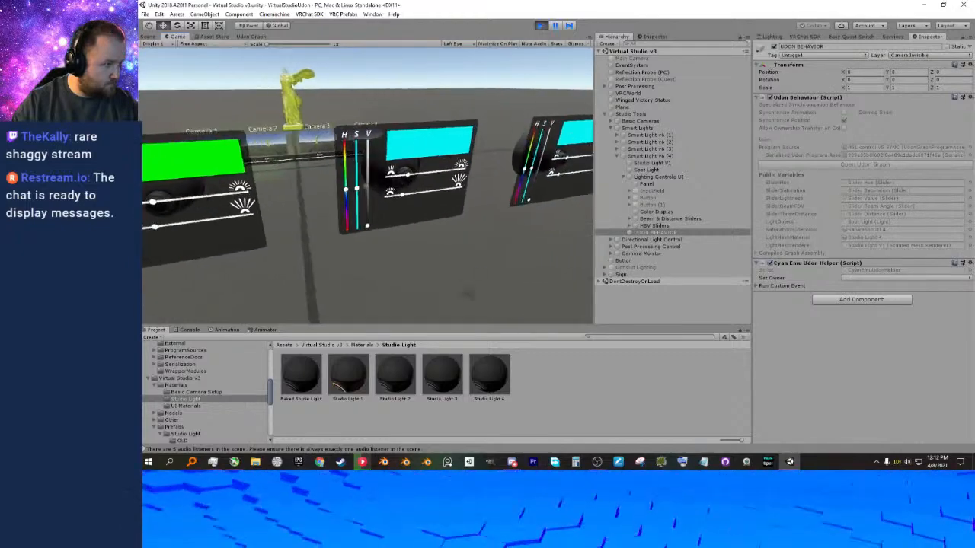
# Test the remaining smart lights by changing the third to blue and the fourth to purple with their sliders.
pyautogui.click(365, 185)
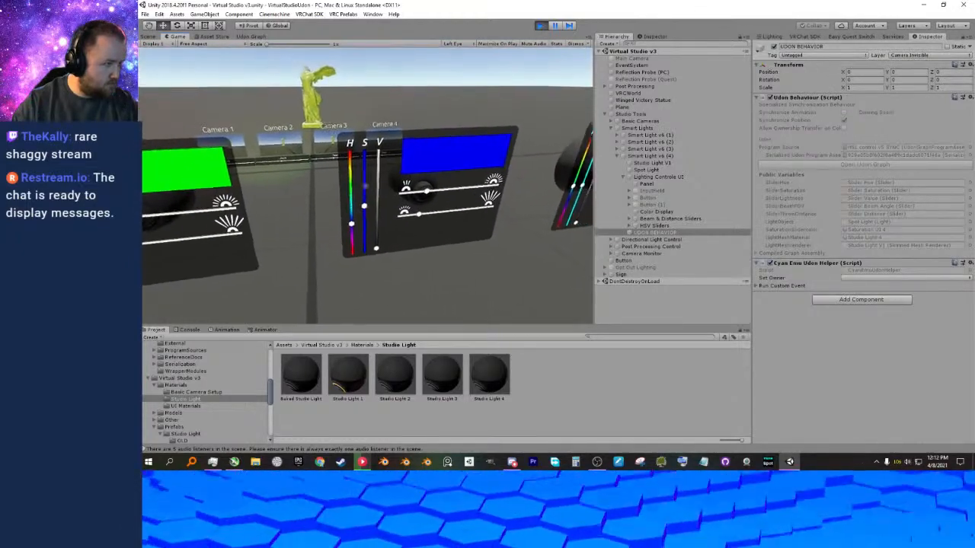
pyautogui.click(365, 186)
pyautogui.press('d')
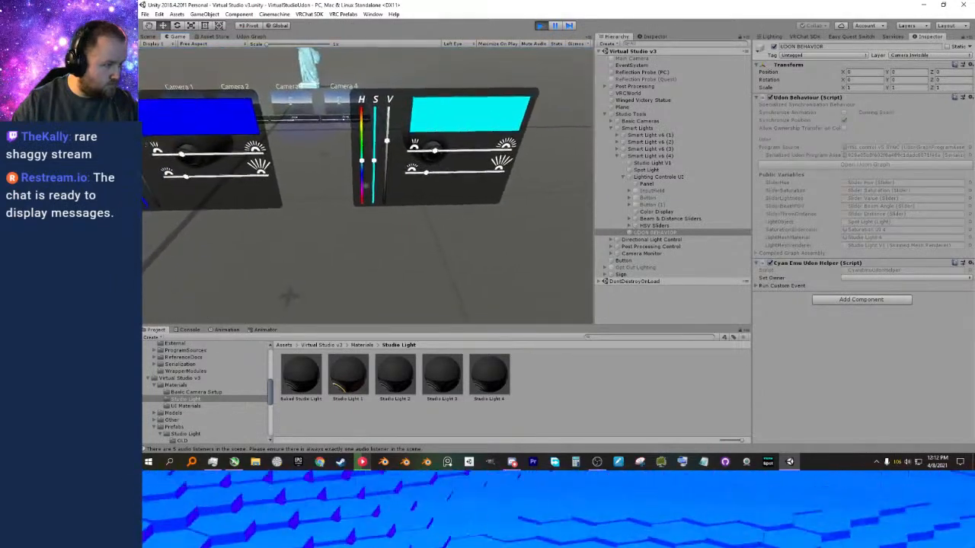
pyautogui.press('w')
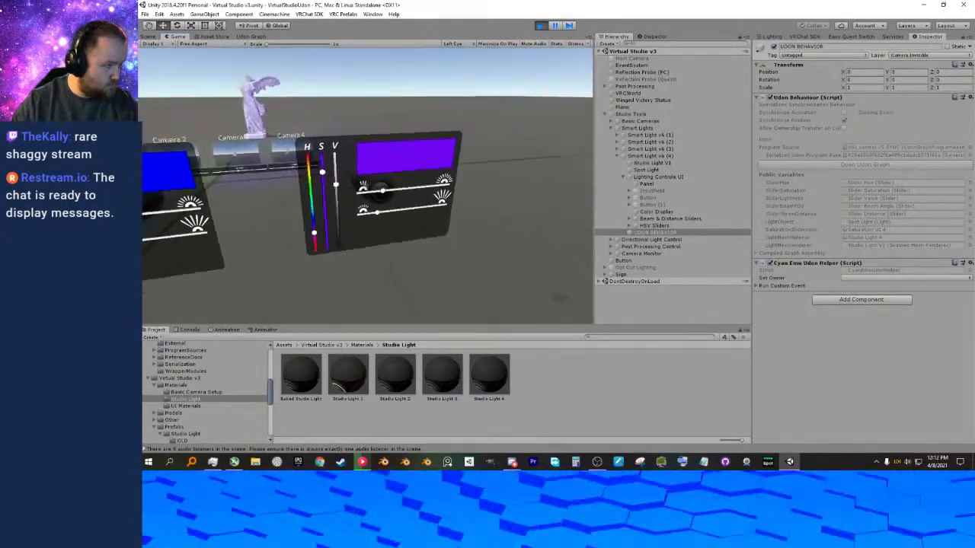
# Widen the beam angle of the fourth smart light and the third smart light with their beam sliders.
pyautogui.press('d')
pyautogui.press('s')
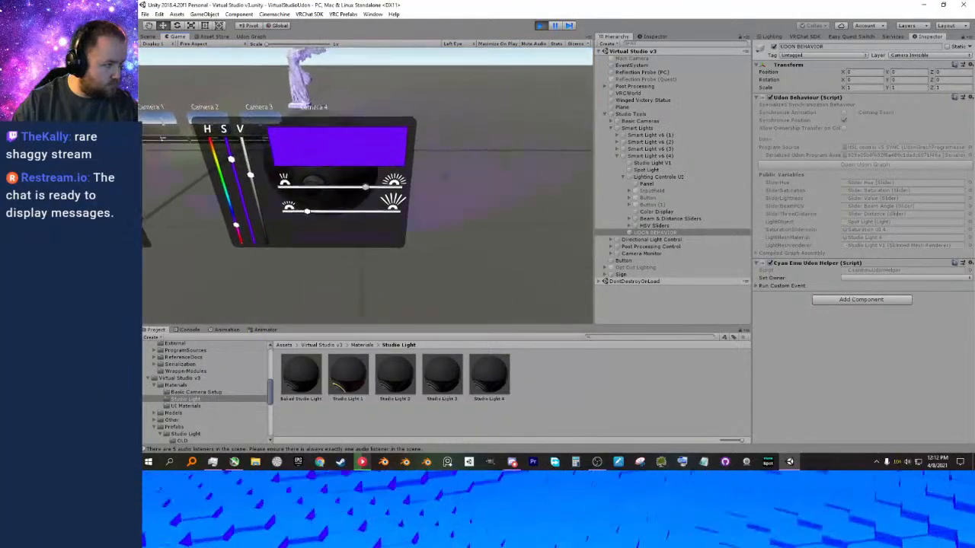
pyautogui.press('a')
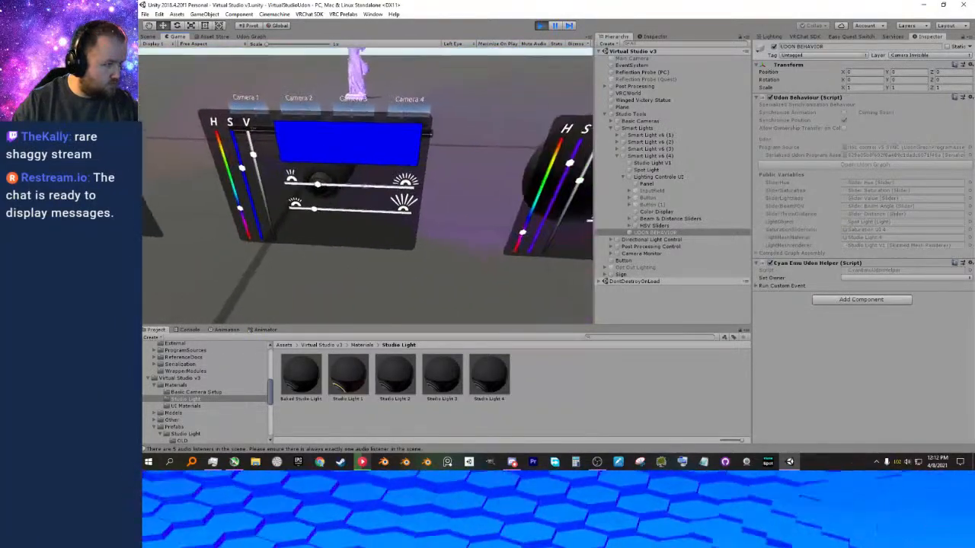
pyautogui.press('d')
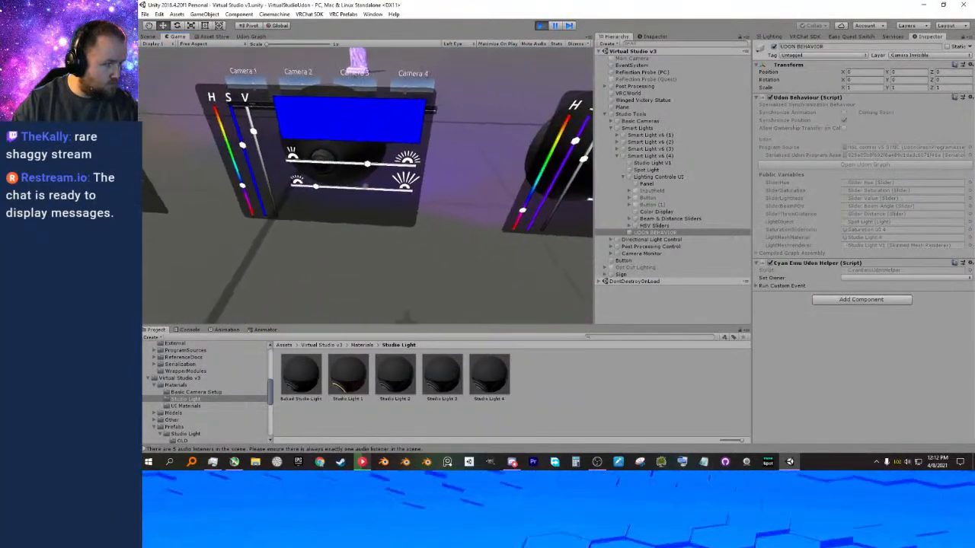
# Walk around the coloured smart lights in play mode to view their fronts, and return to the second light's panel.
pyautogui.press('a')
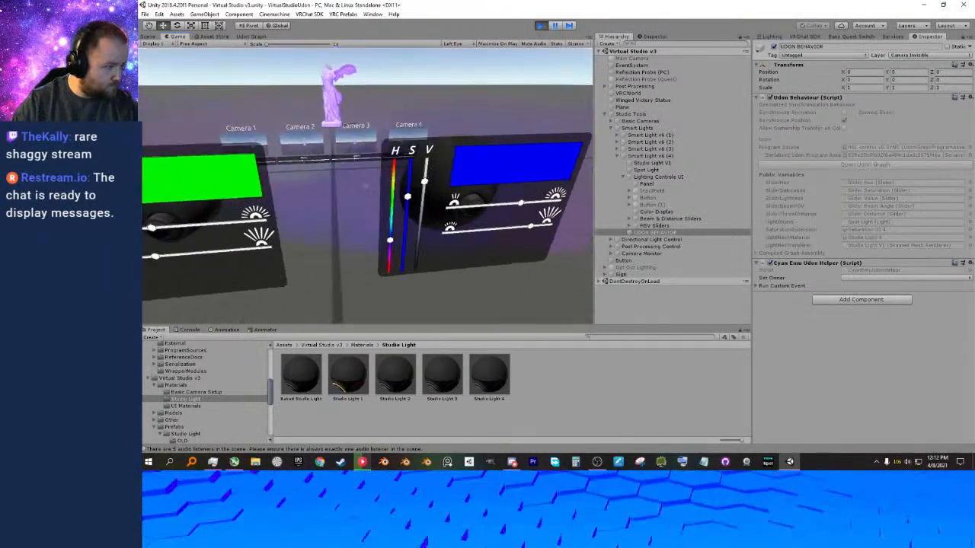
pyautogui.press('w')
pyautogui.press('a')
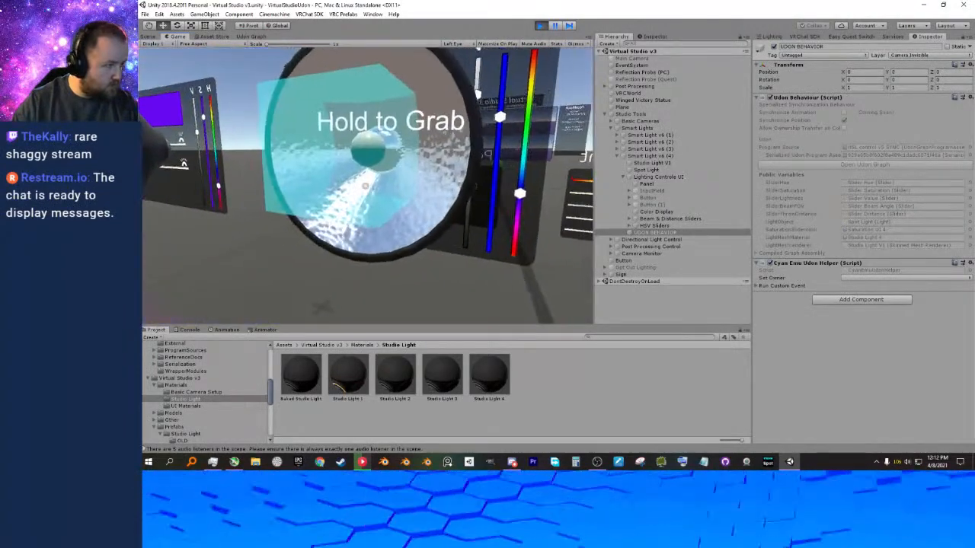
pyautogui.press('d')
pyautogui.press('a')
pyautogui.press('w')
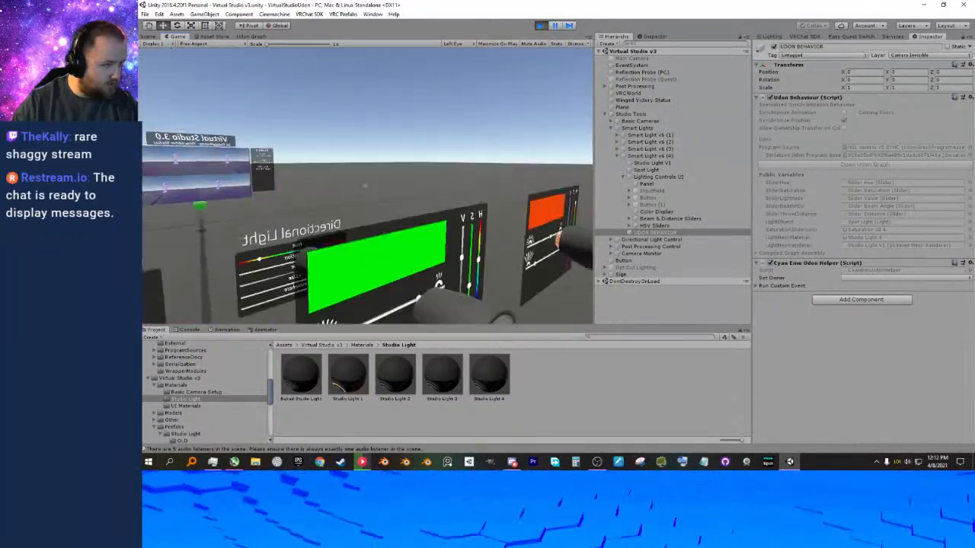
pyautogui.press('a')
# Raise the beam angle and throw distance sliders of the second and first smart lights, and stop play mode.
pyautogui.press('a')
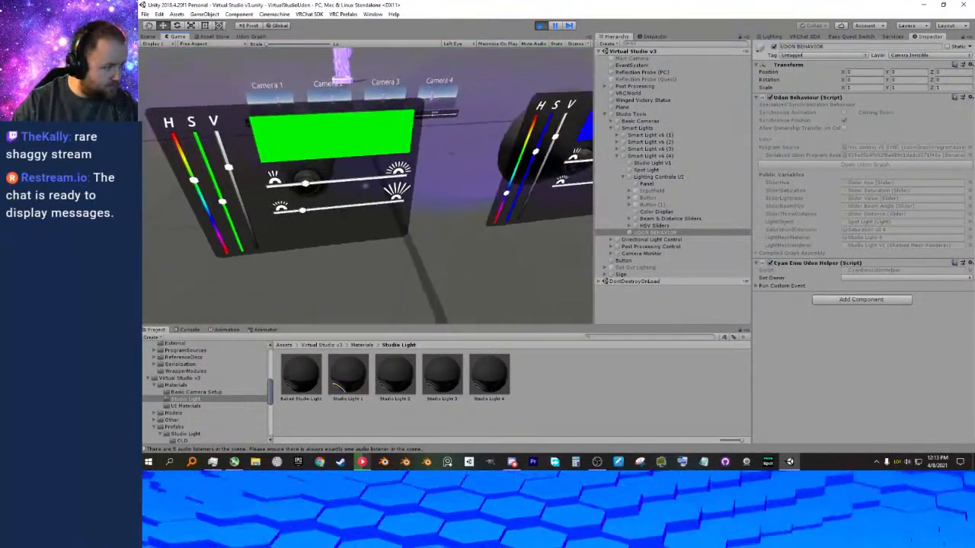
pyautogui.click(367, 186)
pyautogui.click(367, 186)
pyautogui.press('a')
pyautogui.click(366, 186)
pyautogui.click(366, 185)
pyautogui.press('s')
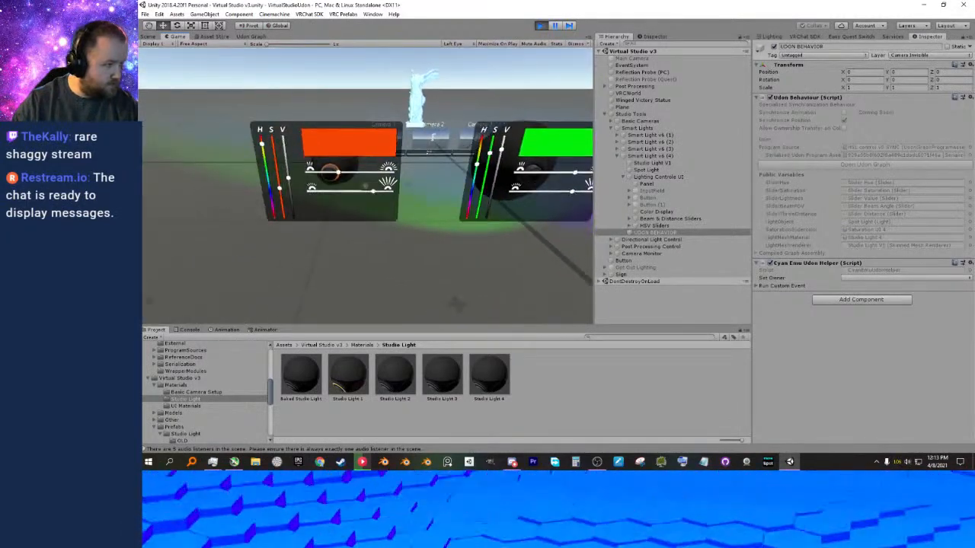
pyautogui.press('Escape')
pyautogui.click(540, 25)
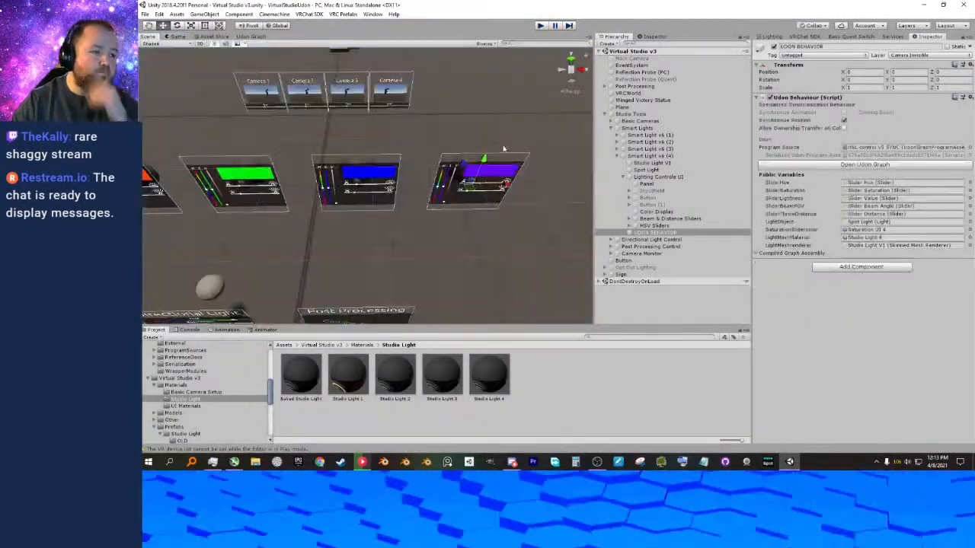
# Select the Studio Light V1 mesh of Smart Light v6 (2) and expand its Studio Light 2 material properties.
pyautogui.scroll(4, 364, 229)
pyautogui.moveTo(364, 234); pyautogui.dragTo(437, 186, button='right')
pyautogui.scroll(5, 444, 240)
pyautogui.scroll(-4, 402, 194)
pyautogui.click(450, 187)
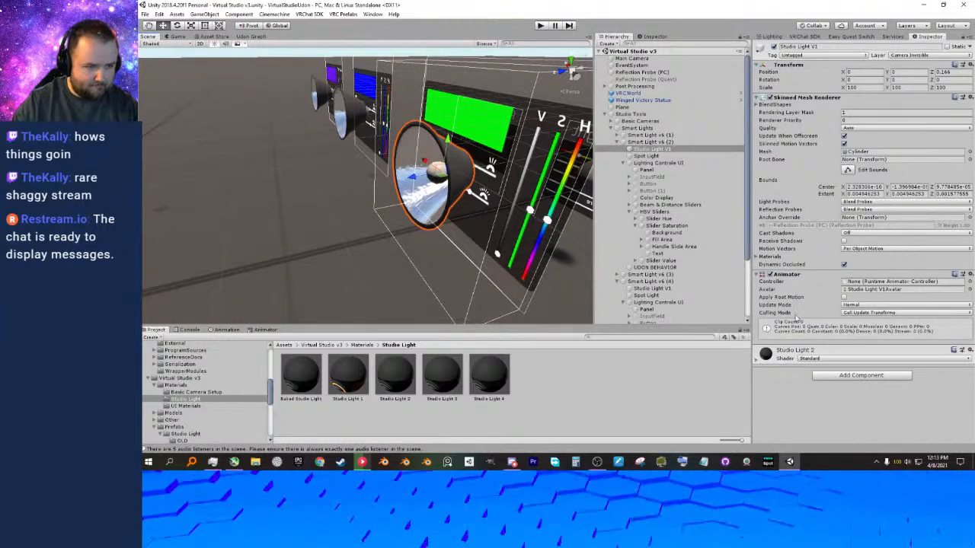
pyautogui.click(758, 361)
pyautogui.scroll(-4, 805, 317)
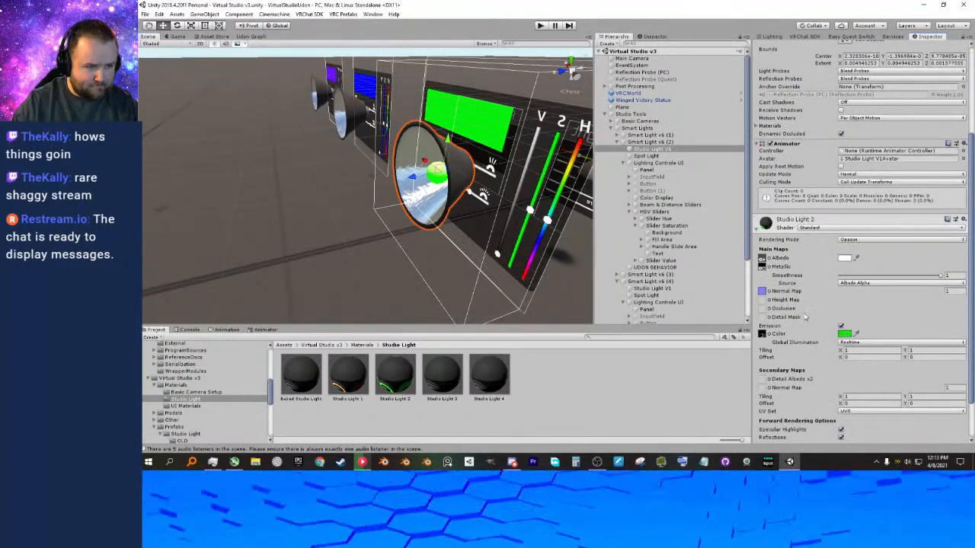
# Expand the material properties of the third and fourth smart light meshes and compare their emission in the scene.
pyautogui.moveTo(448, 241); pyautogui.dragTo(356, 190, button='right')
pyautogui.click(374, 193)
pyautogui.click(758, 361)
pyautogui.click(376, 192)
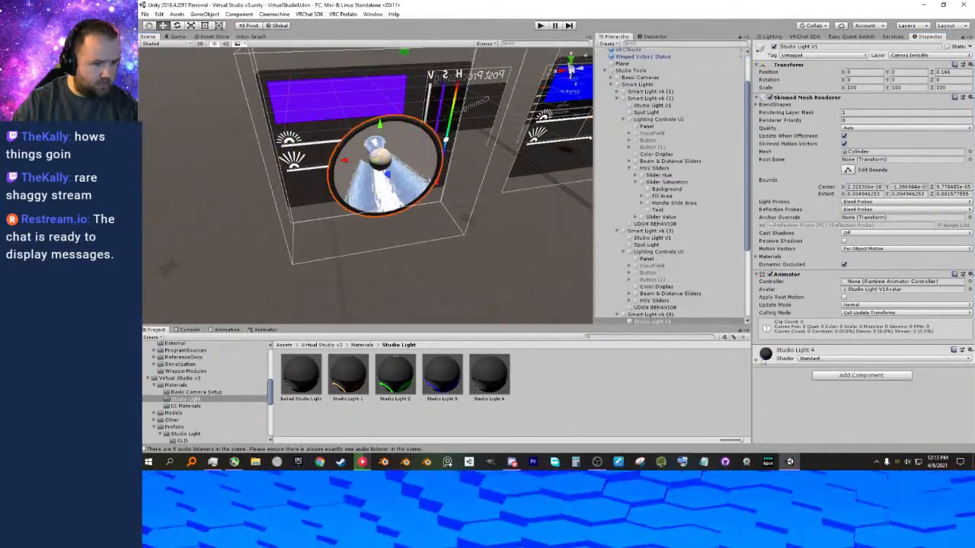
pyautogui.click(758, 354)
pyautogui.scroll(-3, 792, 327)
pyautogui.moveTo(515, 277); pyautogui.dragTo(386, 246, button='right')
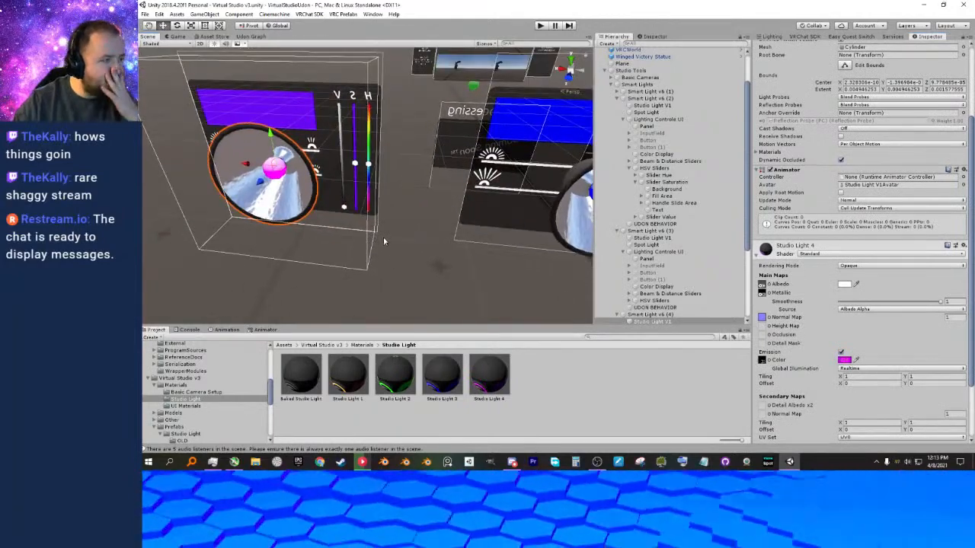
pyautogui.moveTo(447, 250); pyautogui.dragTo(429, 248, button='middle')
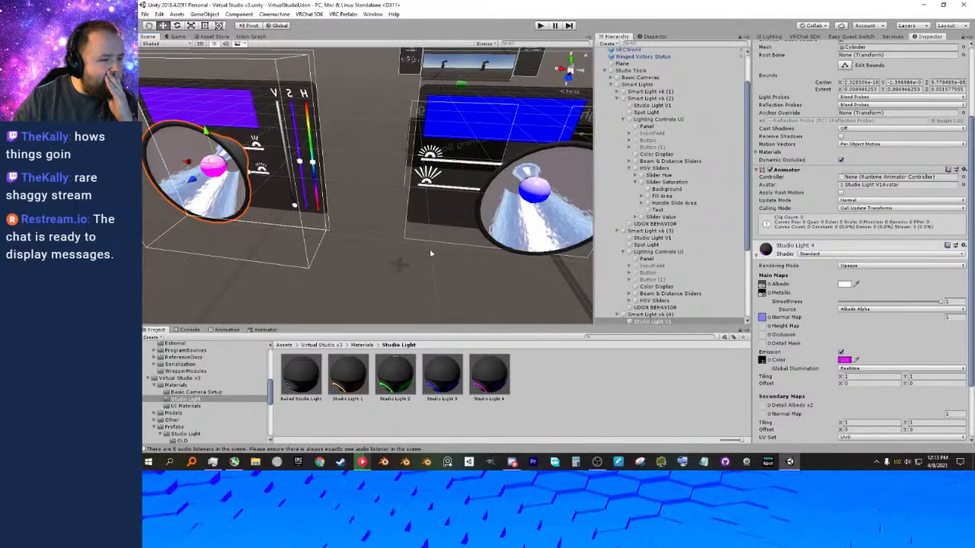
pyautogui.moveTo(424, 279); pyautogui.dragTo(398, 274, button='right')
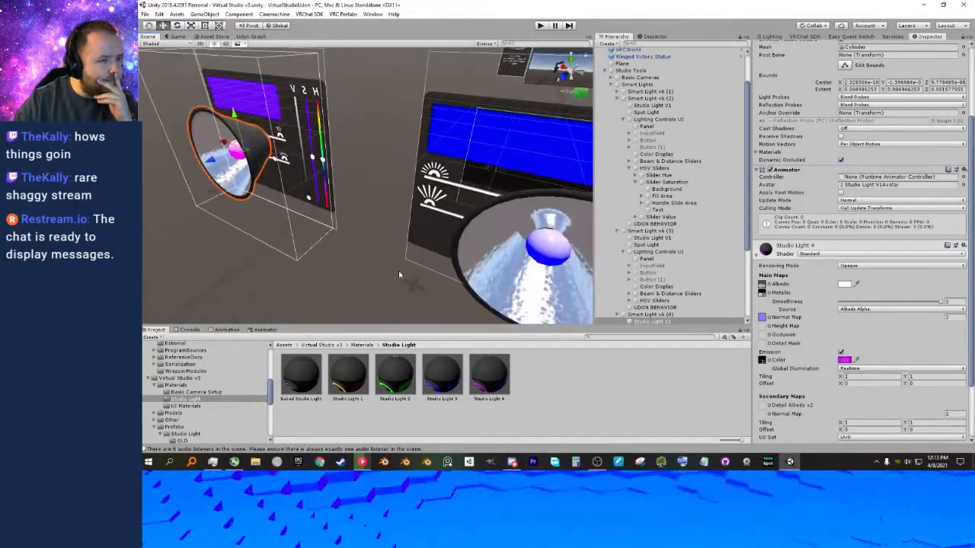
# Collapse the other smart lights in the hierarchy and open the Udon graph of Smart Light v6 (1)'s UDON BEHAVIOR.
pyautogui.click(618, 100)
pyautogui.click(618, 118)
pyautogui.click(617, 157)
pyautogui.click(622, 135)
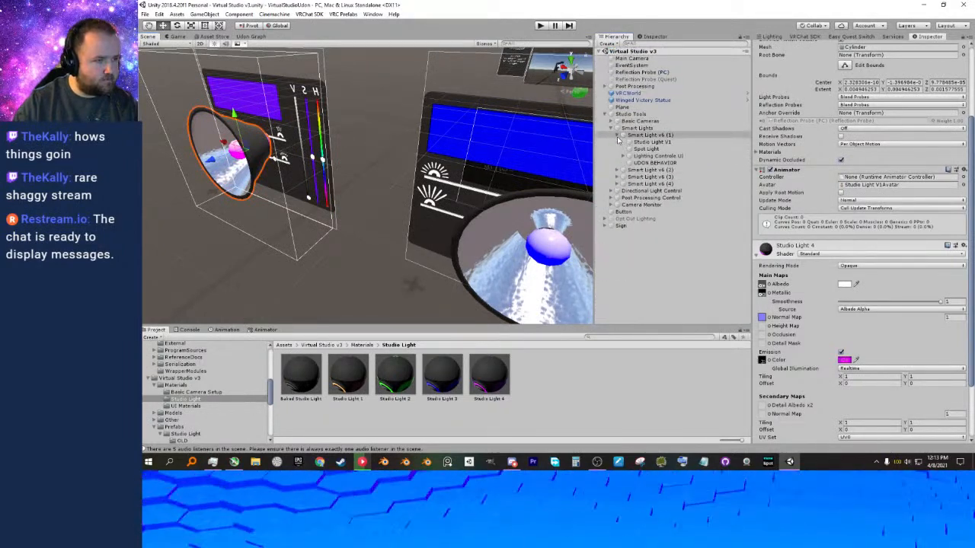
pyautogui.click(654, 162)
pyautogui.click(866, 165)
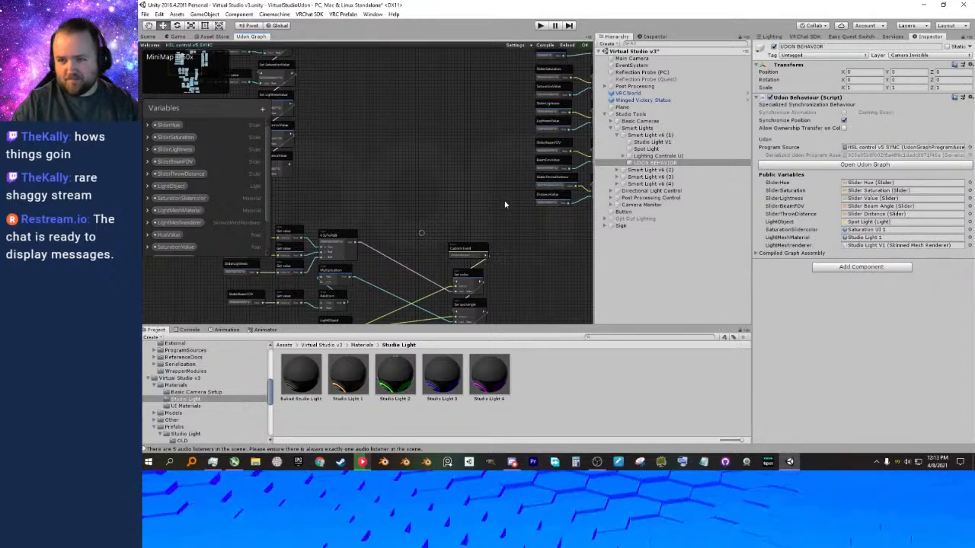
# Examine the HSL control v5 SYNC graph's slider, HSVToRGB, light and material nodes.
pyautogui.scroll(-4, 505, 205)
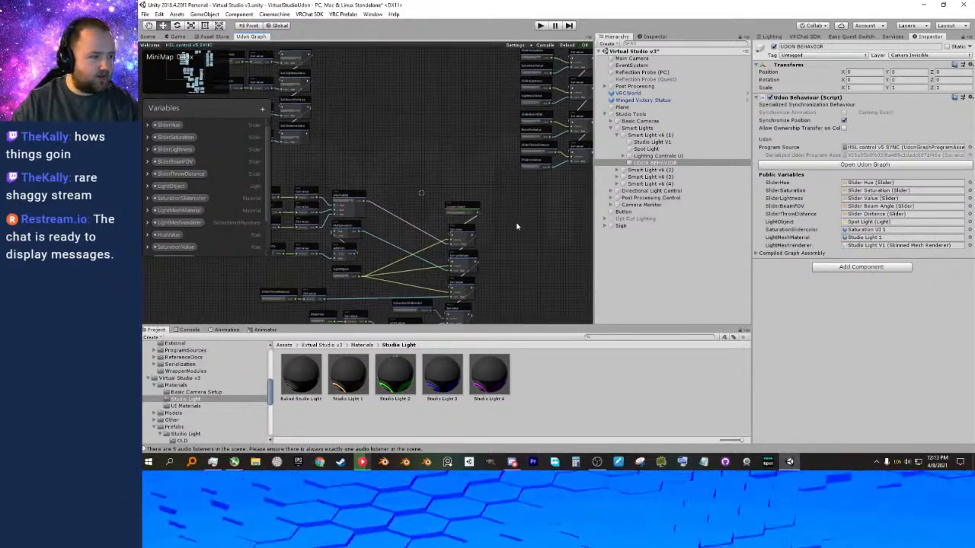
pyautogui.scroll(4, 470, 213)
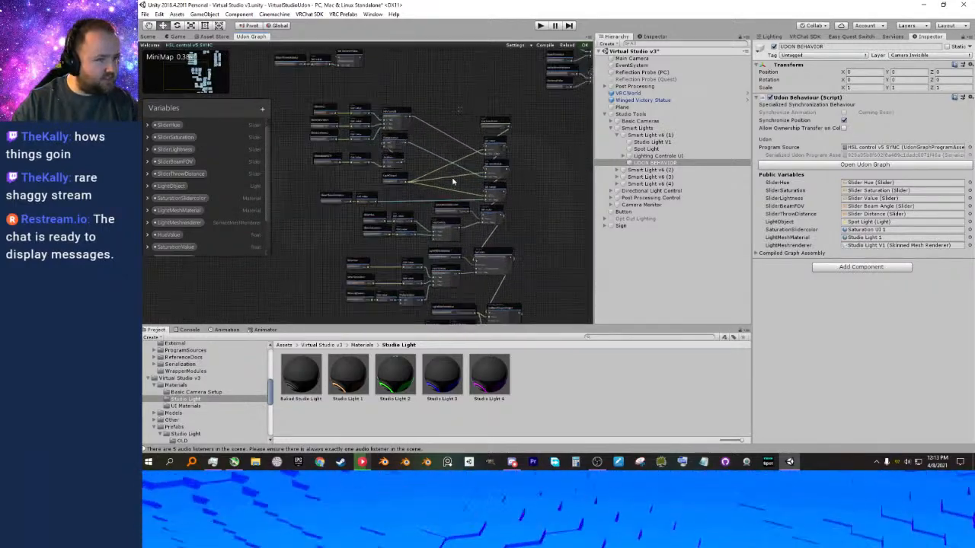
pyautogui.scroll(4, 340, 203)
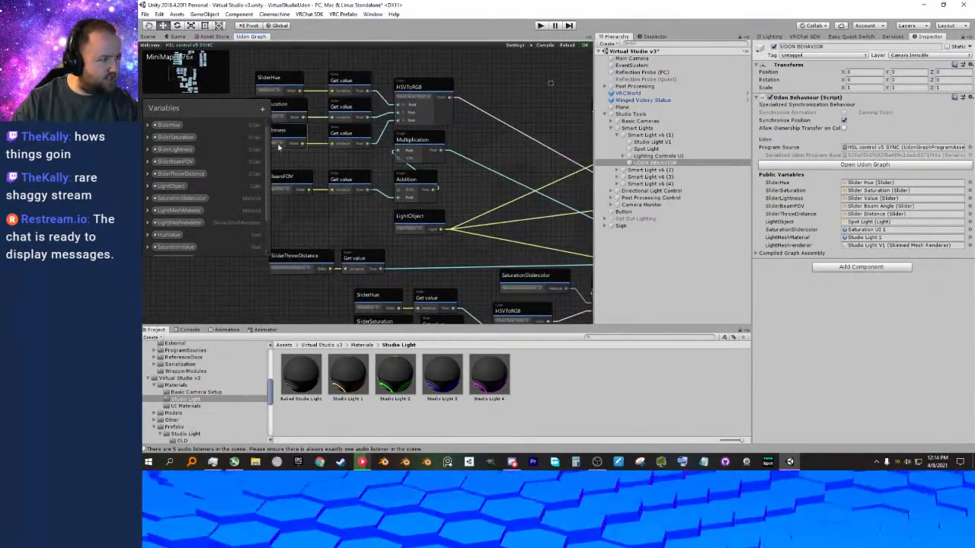
pyautogui.scroll(-5, 380, 170)
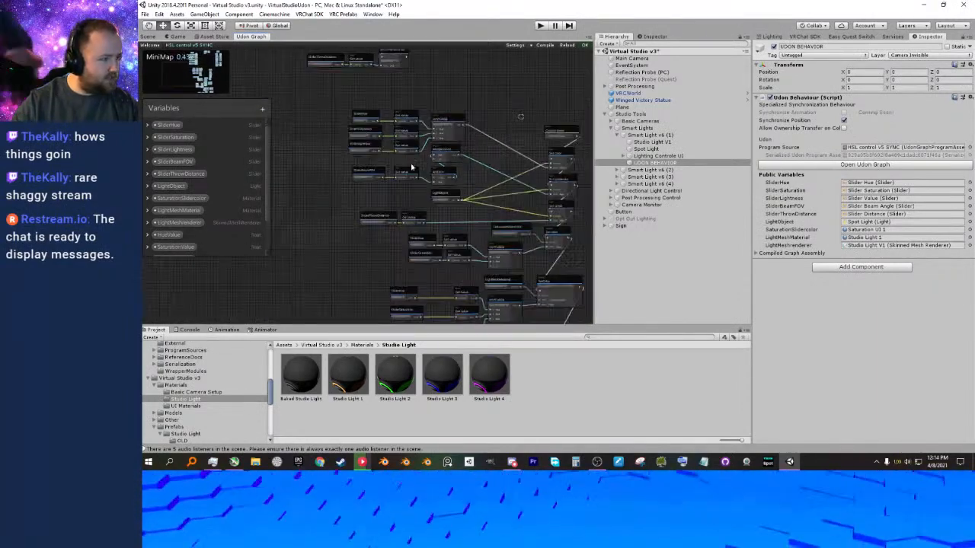
pyautogui.moveTo(373, 187); pyautogui.dragTo(385, 237, button='middle')
pyautogui.moveTo(436, 149); pyautogui.dragTo(351, 218, button='middle')
pyautogui.moveTo(458, 202); pyautogui.dragTo(337, 201, button='middle')
pyautogui.scroll(4, 398, 199)
pyautogui.scroll(-3, 352, 224)
pyautogui.moveTo(372, 228); pyautogui.dragTo(470, 155, button='middle')
pyautogui.moveTo(445, 198); pyautogui.dragTo(470, 196, button='middle')
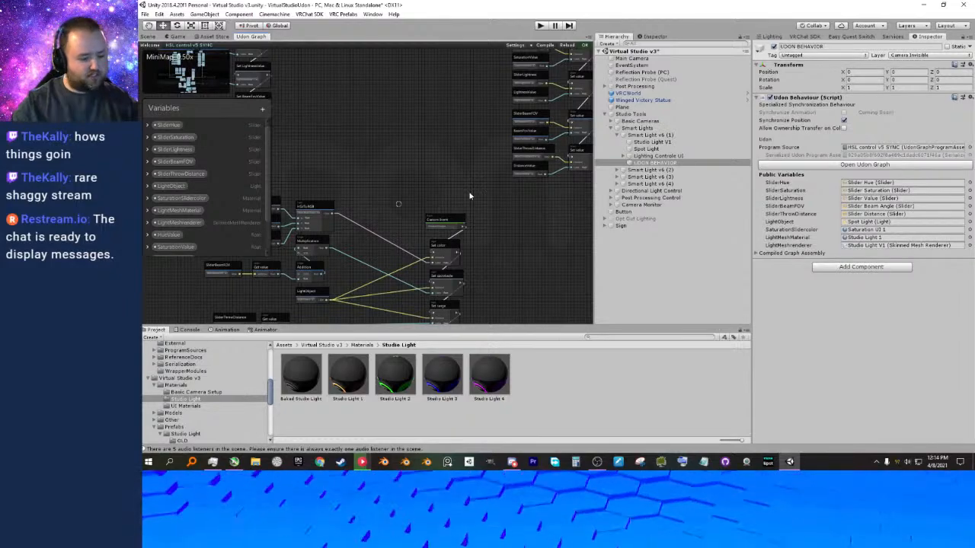
pyautogui.moveTo(380, 164); pyautogui.dragTo(393, 104, button='middle')
pyautogui.scroll(-1, 434, 161)
pyautogui.moveTo(405, 182); pyautogui.dragTo(339, 190, button='middle')
pyautogui.scroll(2, 421, 172)
# Return to the scene view and examine the smart light panels and camera panels from several angles.
pyautogui.click(151, 37)
pyautogui.scroll(3, 396, 164)
pyautogui.scroll(-3, 393, 177)
pyautogui.moveTo(339, 213); pyautogui.dragTo(279, 198, button='right')
pyautogui.moveTo(278, 198); pyautogui.dragTo(336, 195, button='middle')
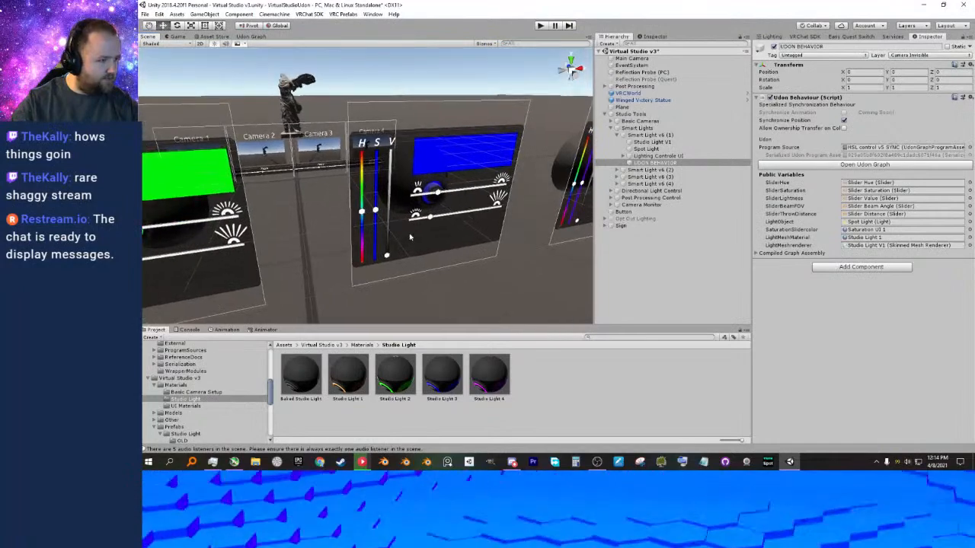
pyautogui.moveTo(483, 226); pyautogui.dragTo(332, 224, button='middle')
pyautogui.moveTo(367, 226); pyautogui.dragTo(392, 205, button='right')
pyautogui.moveTo(215, 179); pyautogui.dragTo(344, 214, button='right')
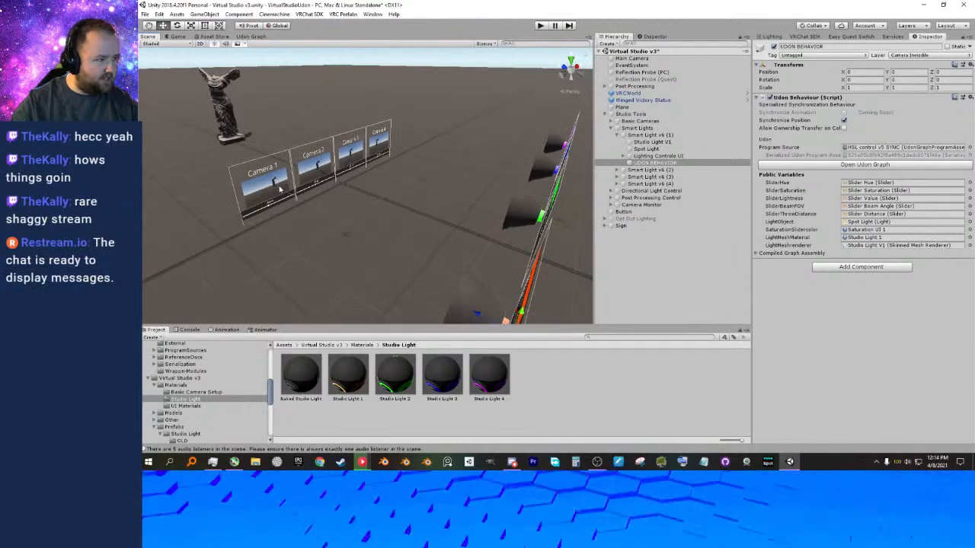
pyautogui.moveTo(288, 184); pyautogui.dragTo(267, 195, button='right')
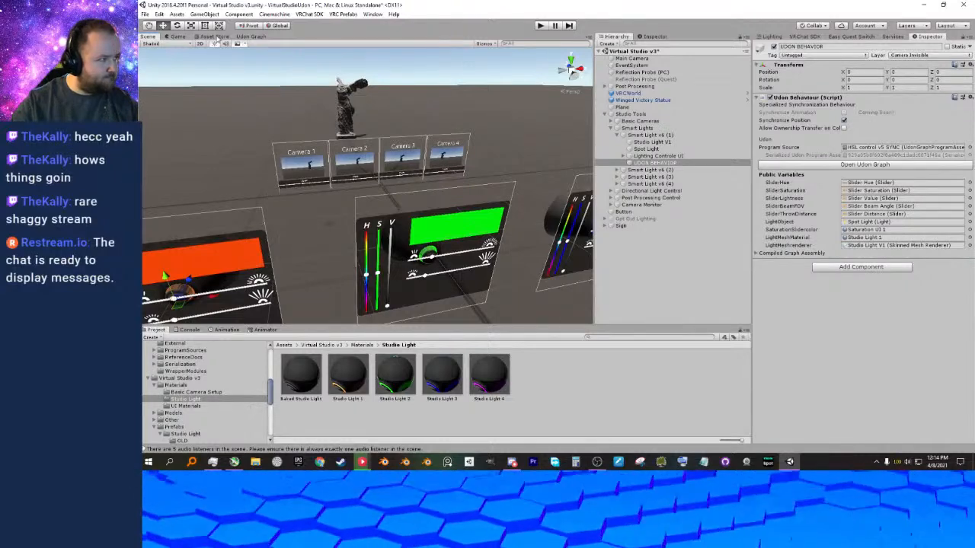
# Recheck the Udon graph and go back to the smart light panels in the scene view.
pyautogui.click(250, 36)
pyautogui.moveTo(417, 189); pyautogui.dragTo(431, 166, button='middle')
pyautogui.click(150, 38)
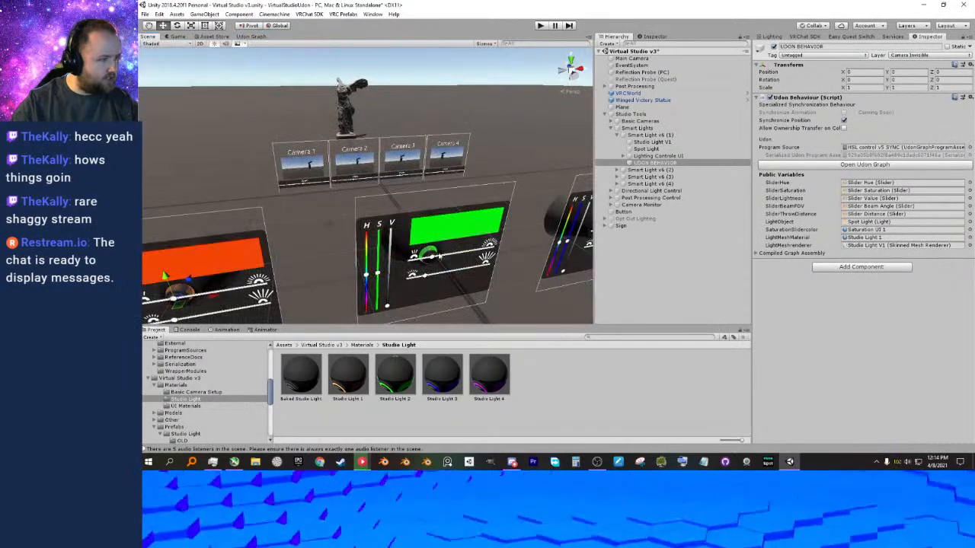
pyautogui.moveTo(322, 225); pyautogui.dragTo(333, 214, button='middle')
pyautogui.moveTo(333, 213)
pyautogui.mouseDown(button='right')
pyautogui.moveTo(350, 218)
pyautogui.moveTo(340, 198)
pyautogui.mouseUp(button='right')
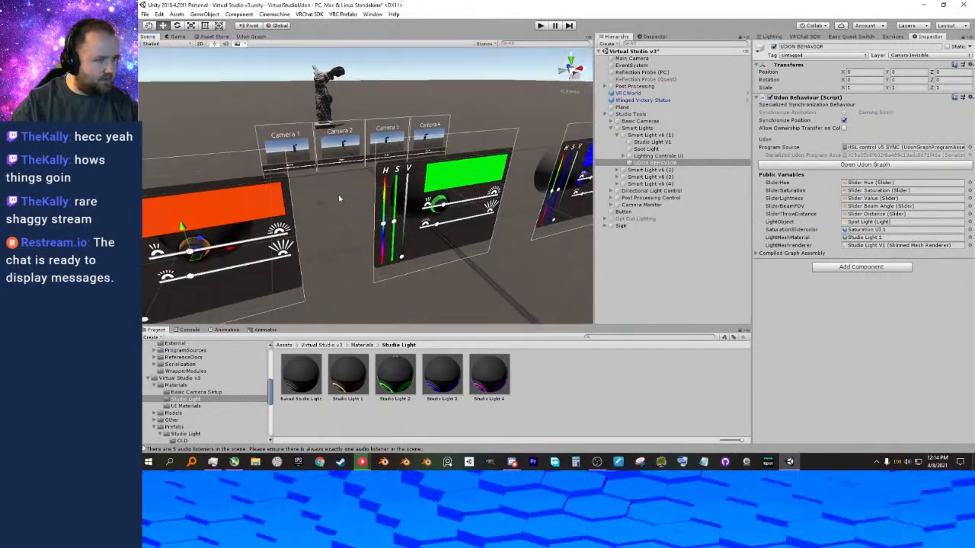
# Save the scene and collapse the Smart Light v6 (1) and Smart Lights groups in the hierarchy.
pyautogui.click(618, 136)
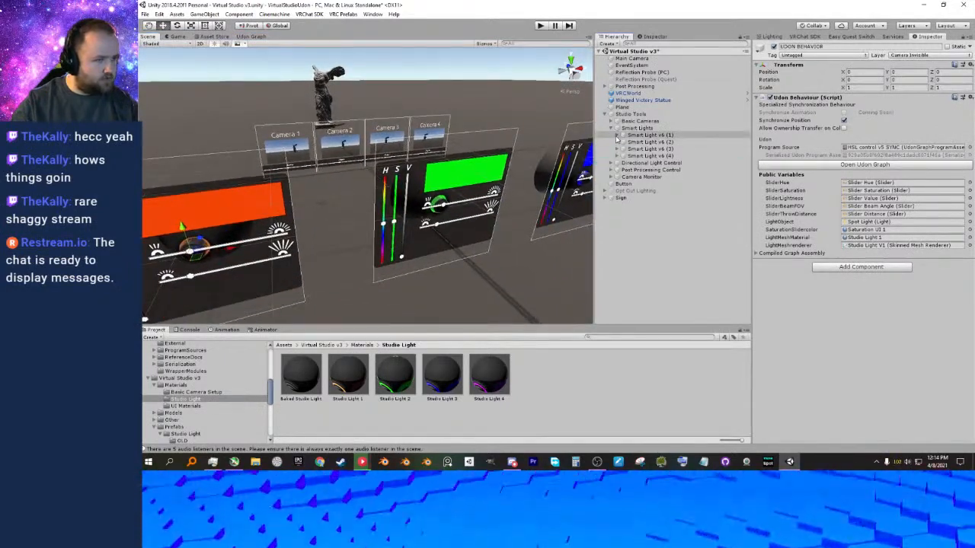
pyautogui.moveTo(416, 158); pyautogui.dragTo(464, 213, button='right')
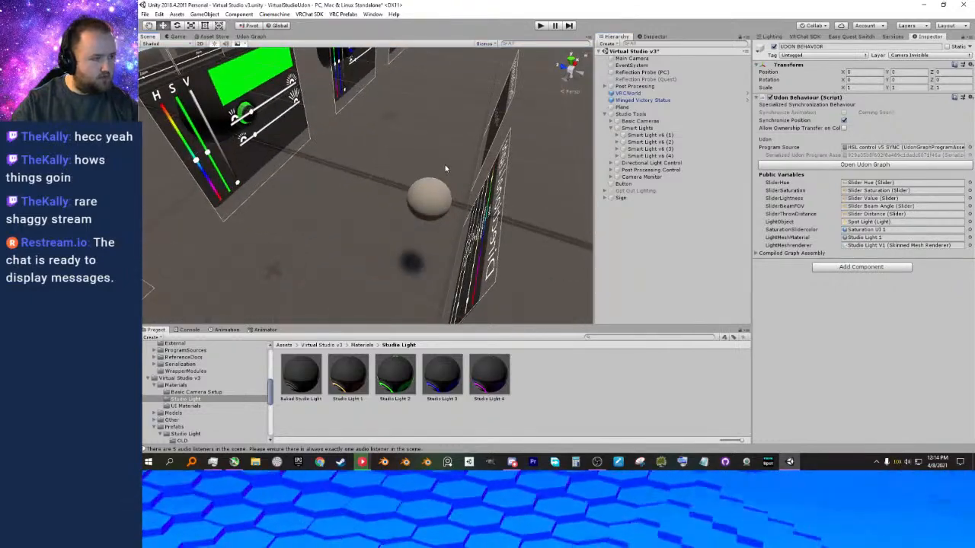
pyautogui.scroll(-5, 405, 150)
pyautogui.moveTo(406, 150); pyautogui.dragTo(450, 180, button='middle')
pyautogui.keyDown('alt'); pyautogui.moveTo(450, 180); pyautogui.dragTo(399, 207); pyautogui.keyUp('alt')
pyautogui.moveTo(399, 209); pyautogui.dragTo(356, 199, button='middle')
pyautogui.scroll(3, 356, 199)
pyautogui.moveTo(356, 199); pyautogui.dragTo(333, 181, button='right')
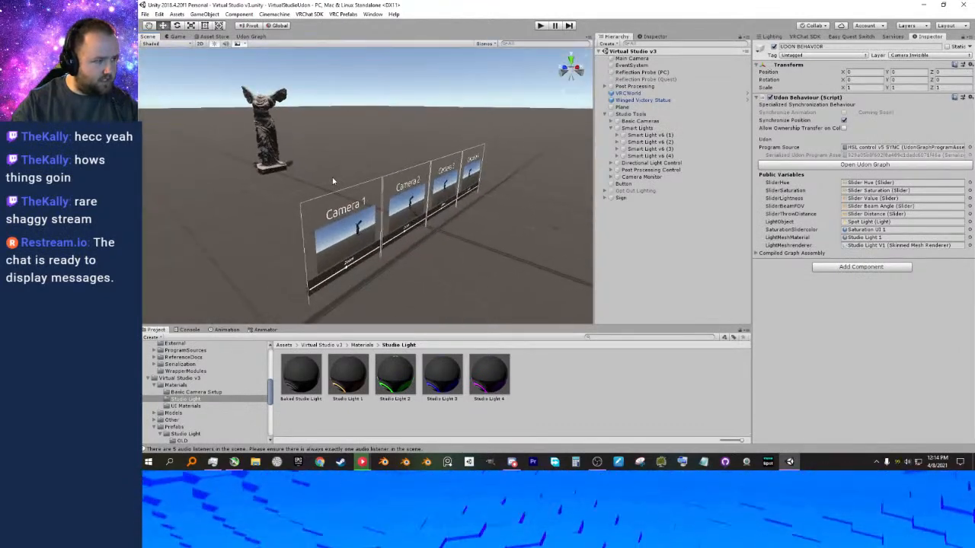
pyautogui.scroll(-5, 343, 176)
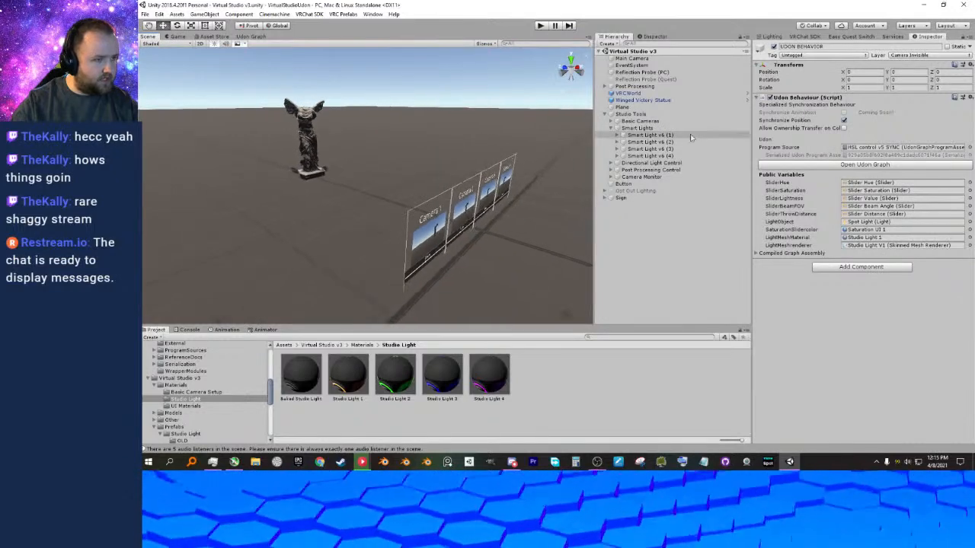
pyautogui.click(616, 128)
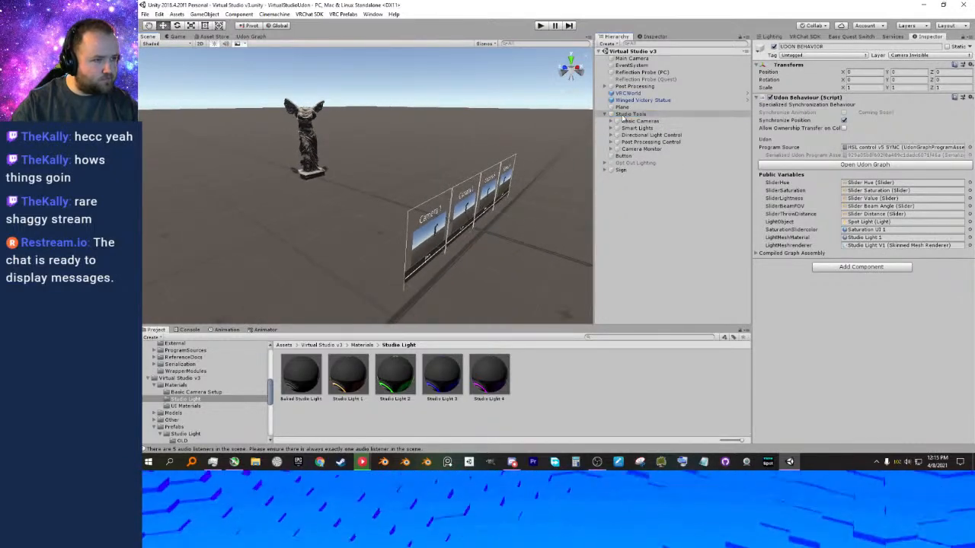
# Create an empty object in the scene and name it Backgrounds.
pyautogui.click(630, 114)
pyautogui.rightClick(632, 224)
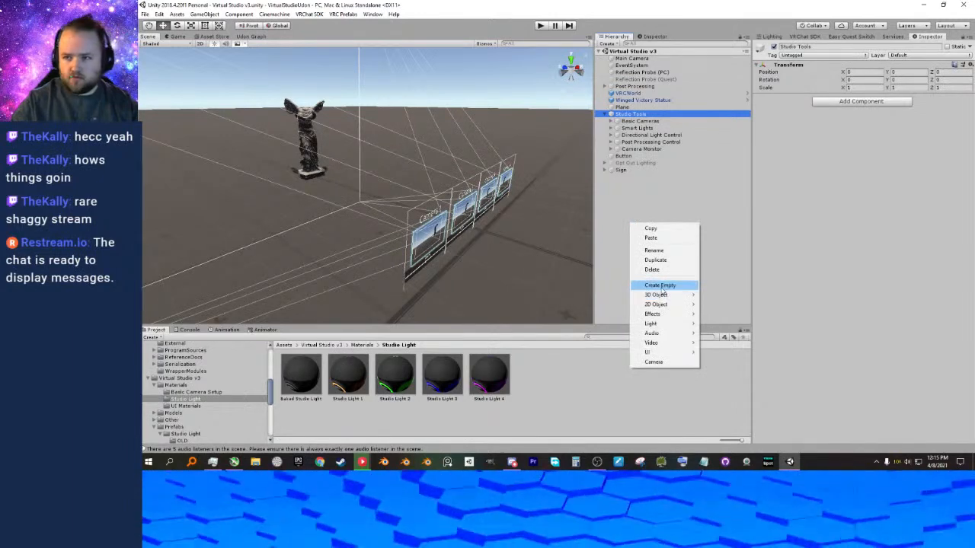
pyautogui.click(661, 286)
pyautogui.doubleClick(635, 177)
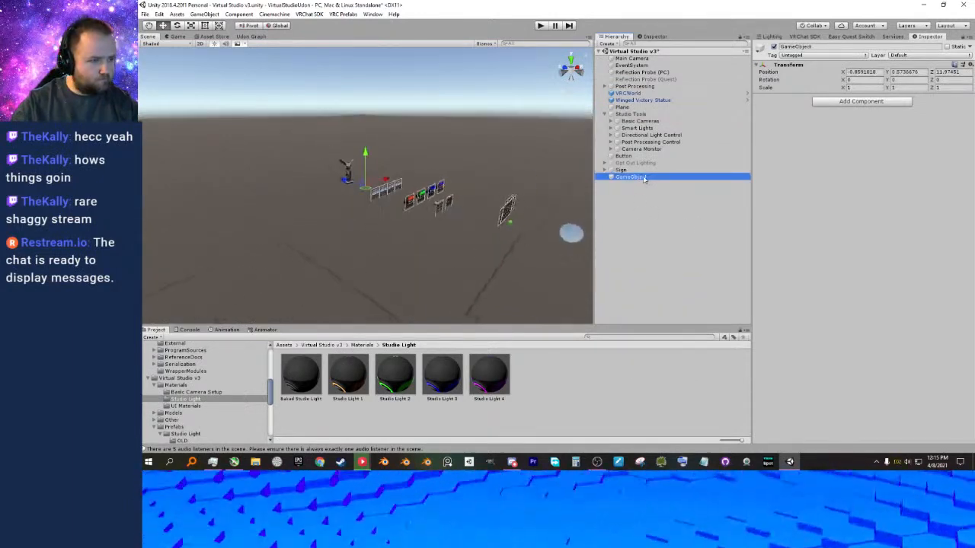
pyautogui.press('F2')
pyautogui.write('Backgrounds')
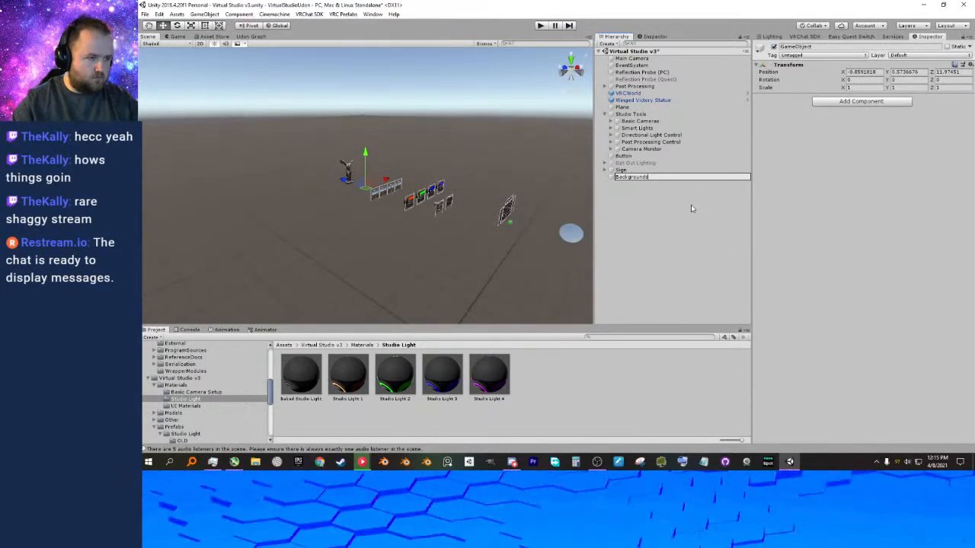
pyautogui.press('Return')
# Set the Backgrounds object's position to 0, 0, 0 and parent it under Studio Tools.
pyautogui.click(867, 80)
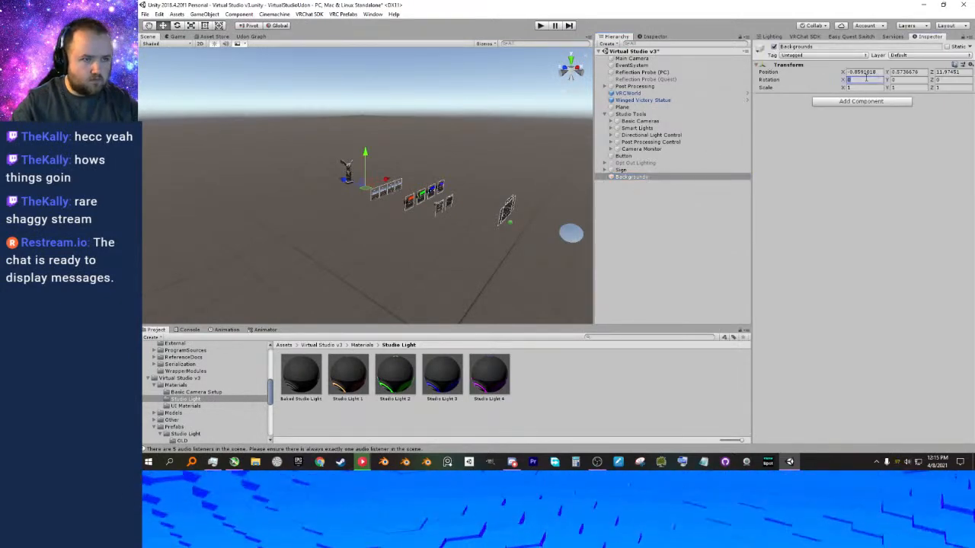
pyautogui.click(866, 72)
pyautogui.write('0')
pyautogui.press('Tab')
pyautogui.write('0')
pyautogui.press('Tab')
pyautogui.write('0')
pyautogui.press('Tab')
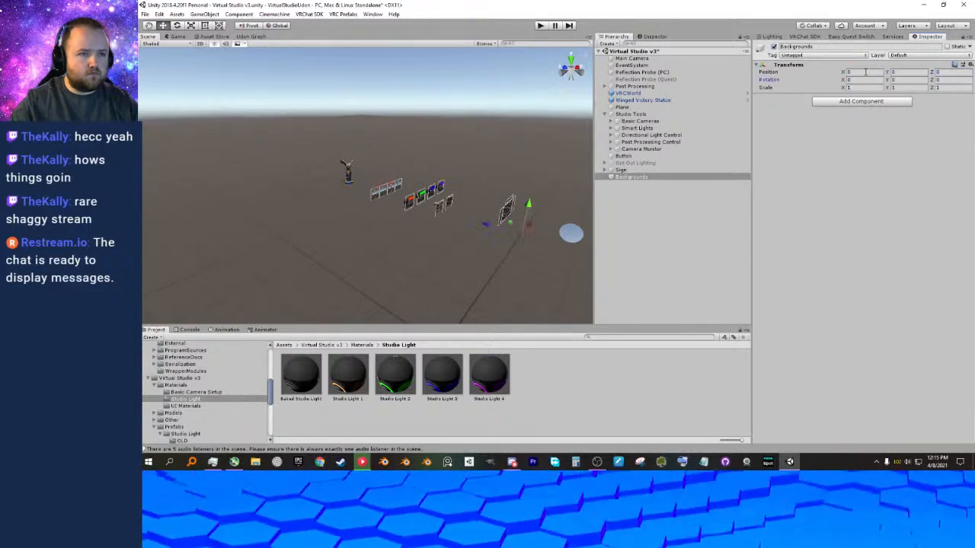
pyautogui.moveTo(623, 179); pyautogui.dragTo(633, 114)
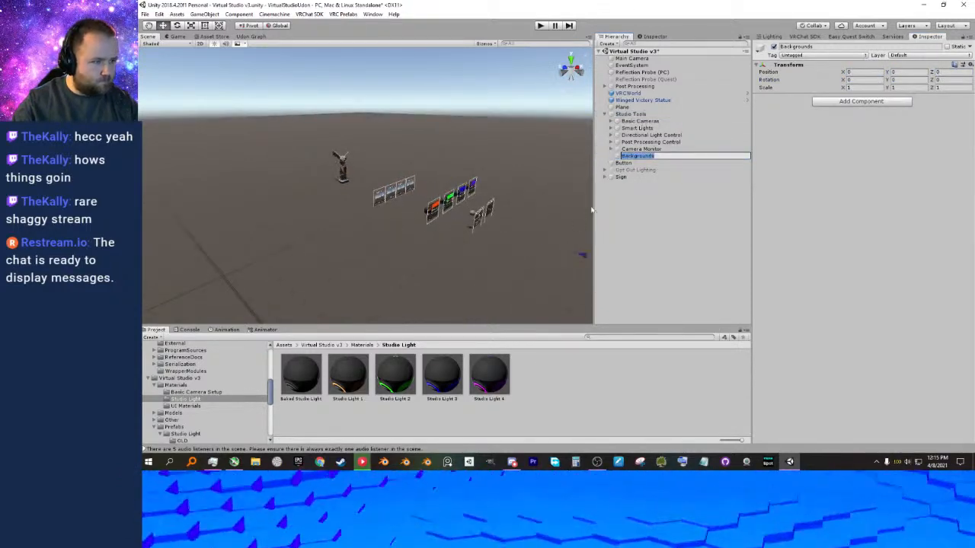
# Create an empty child object under Backgrounds and name it Greenscreen.
pyautogui.click(627, 207)
pyautogui.click(632, 156)
pyautogui.rightClick(642, 156)
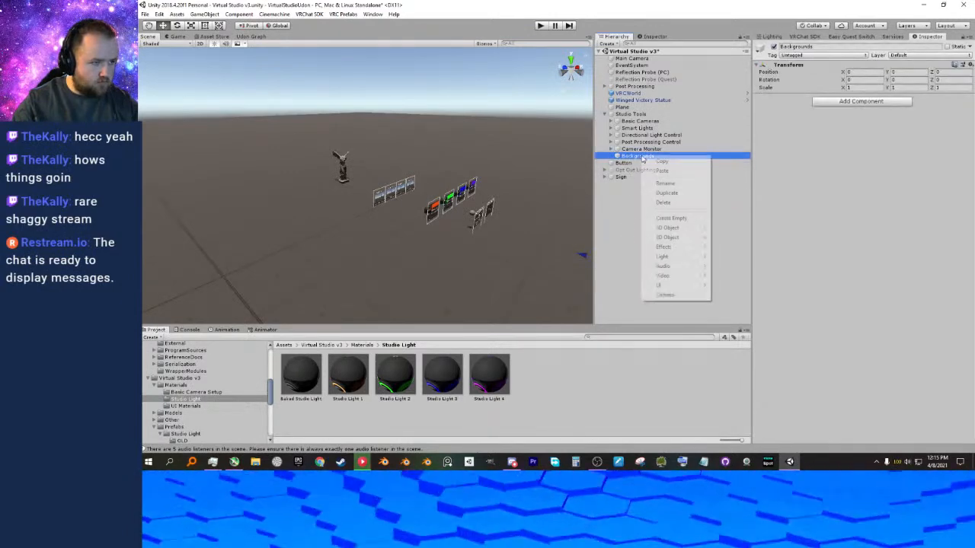
pyautogui.click(677, 219)
pyautogui.doubleClick(644, 163)
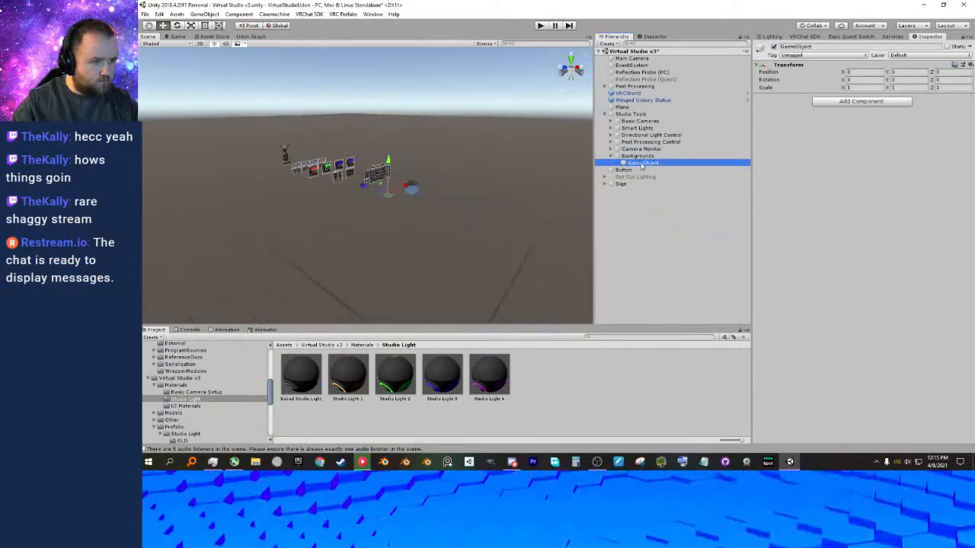
pyautogui.click(646, 164)
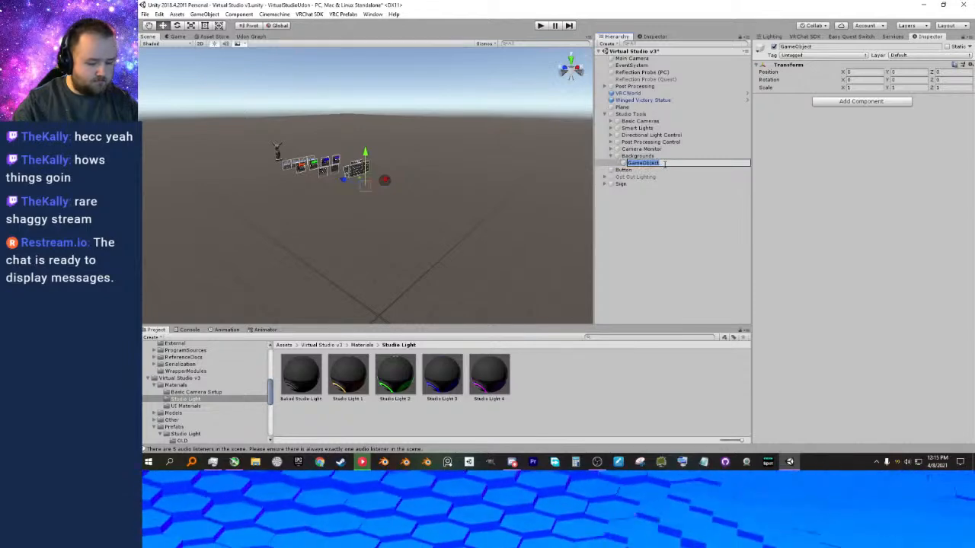
pyautogui.write('Greenscreen')
pyautogui.press('Return')
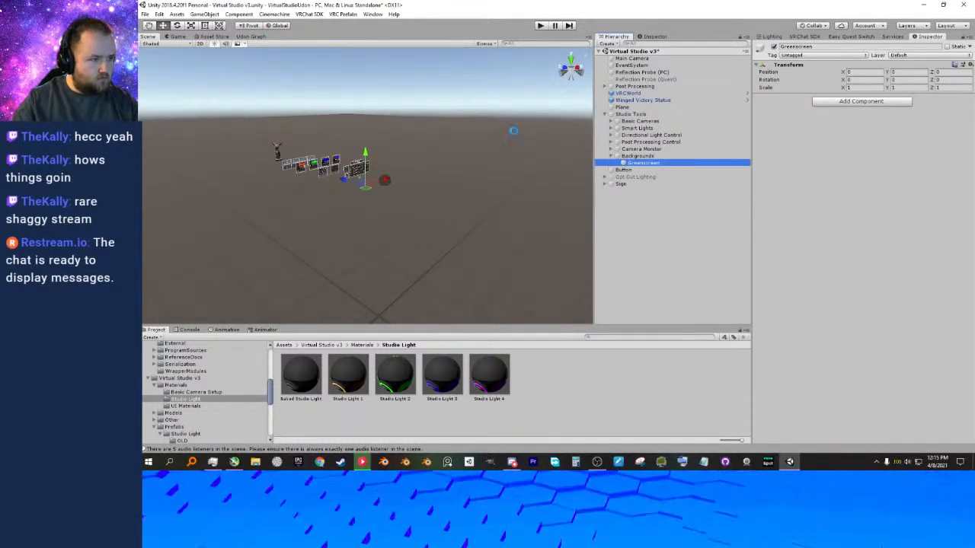
# Look over the studio panels, the sign and the Greenscreen object's origin from several angles.
pyautogui.moveTo(433, 139); pyautogui.dragTo(441, 161, button='right')
pyautogui.moveTo(442, 160); pyautogui.dragTo(481, 192, button='middle')
pyautogui.moveTo(480, 191); pyautogui.dragTo(454, 144, button='right')
pyautogui.click(437, 95)
pyautogui.moveTo(437, 95); pyautogui.dragTo(459, 117, button='right')
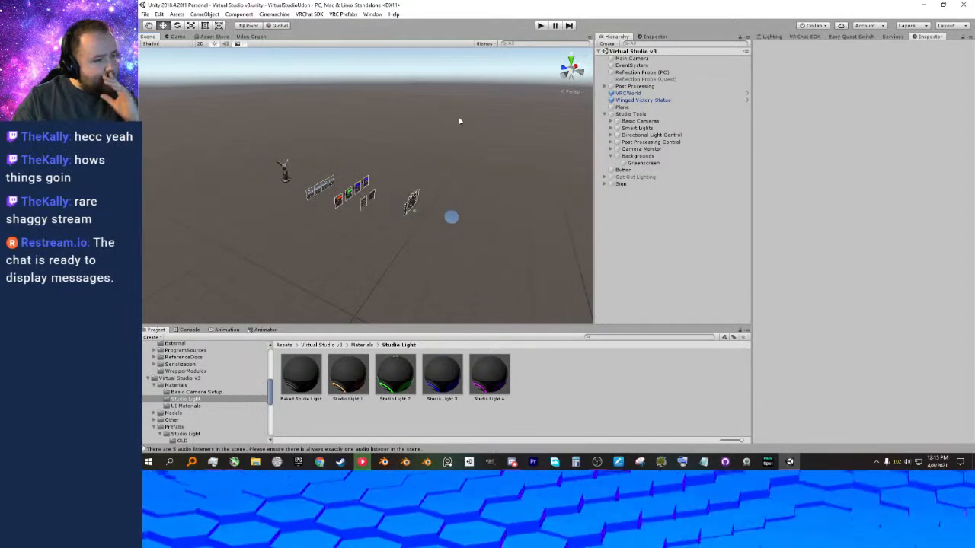
pyautogui.click(645, 162)
pyautogui.moveTo(455, 237); pyautogui.dragTo(338, 211, button='right')
pyautogui.moveTo(339, 211); pyautogui.dragTo(364, 218, button='middle')
pyautogui.scroll(4, 379, 228)
pyautogui.moveTo(379, 229); pyautogui.dragTo(359, 207, button='right')
pyautogui.moveTo(359, 206); pyautogui.dragTo(345, 223, button='middle')
pyautogui.moveTo(345, 223); pyautogui.dragTo(392, 233, button='right')
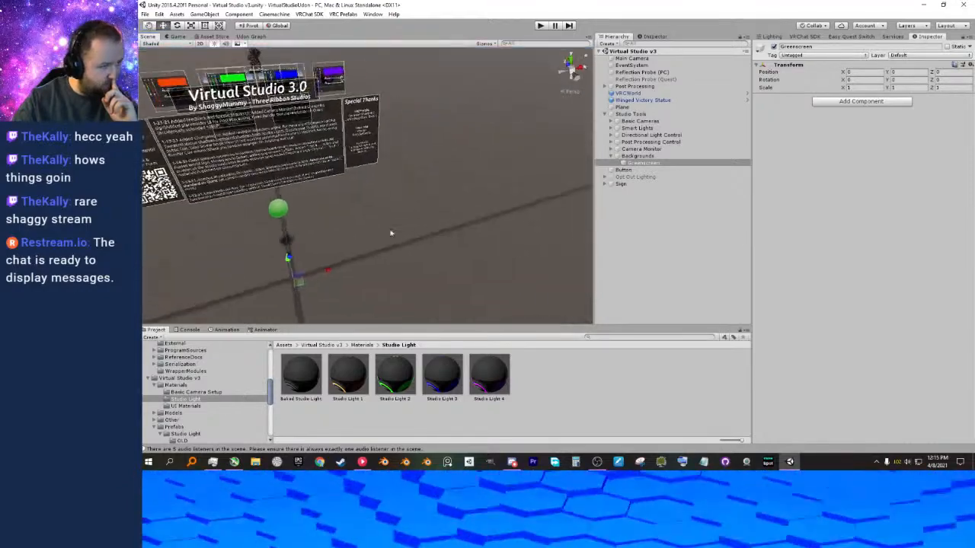
pyautogui.moveTo(392, 233); pyautogui.dragTo(430, 228, button='middle')
pyautogui.moveTo(429, 228)
pyautogui.mouseDown(button='right')
pyautogui.moveTo(440, 229)
pyautogui.moveTo(431, 222)
pyautogui.mouseUp(button='right')
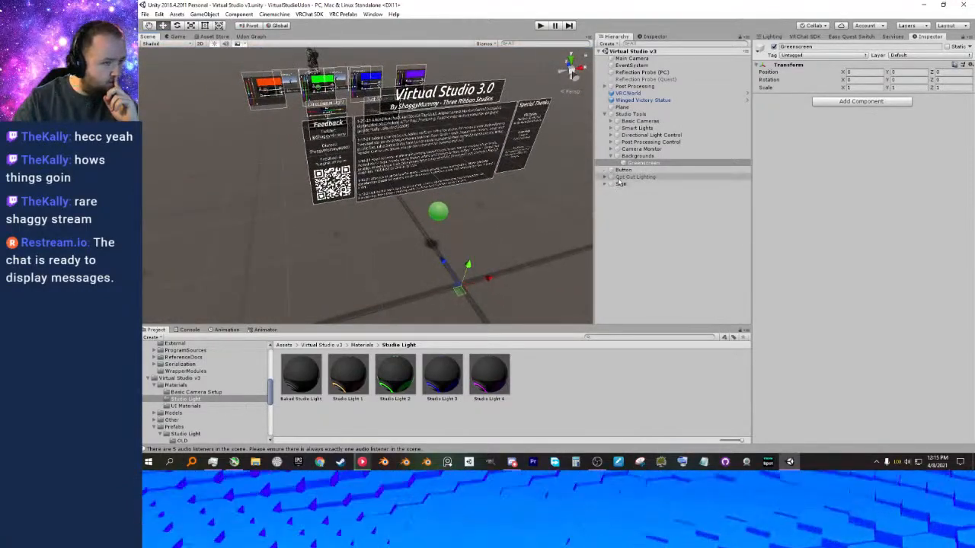
# Examine the Opt Out Lighting group's contents and the green Button's Udon toggle references beside the sign.
pyautogui.click(618, 178)
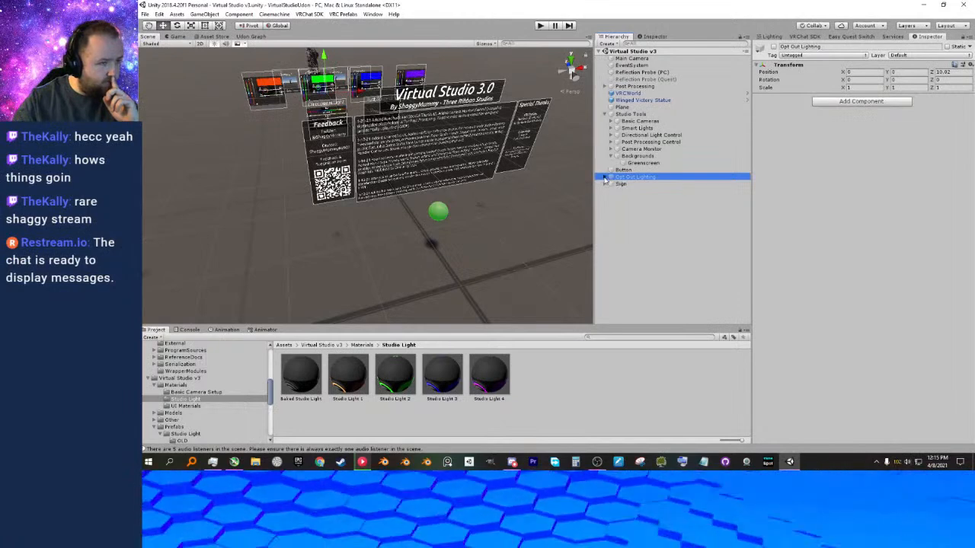
pyautogui.click(605, 178)
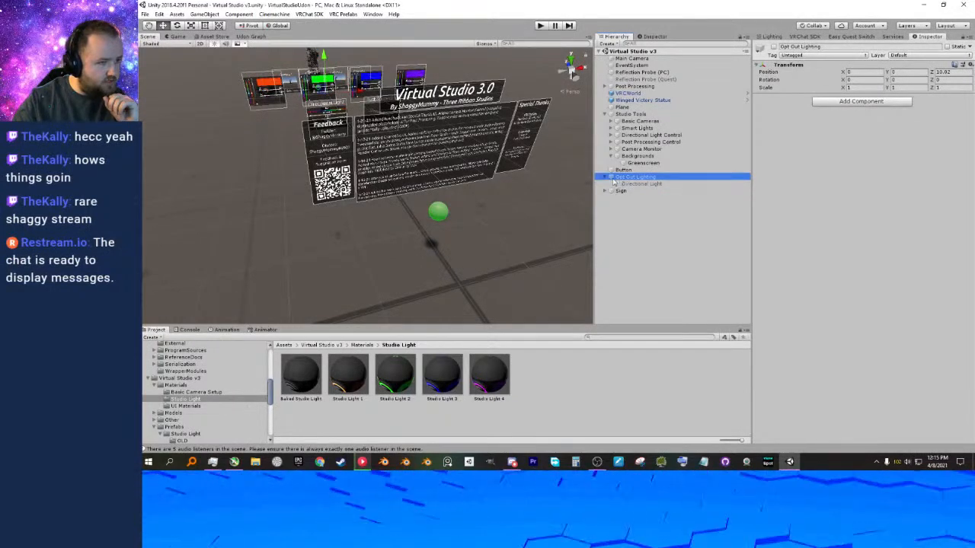
pyautogui.click(446, 221)
pyautogui.moveTo(480, 244); pyautogui.dragTo(458, 231, button='right')
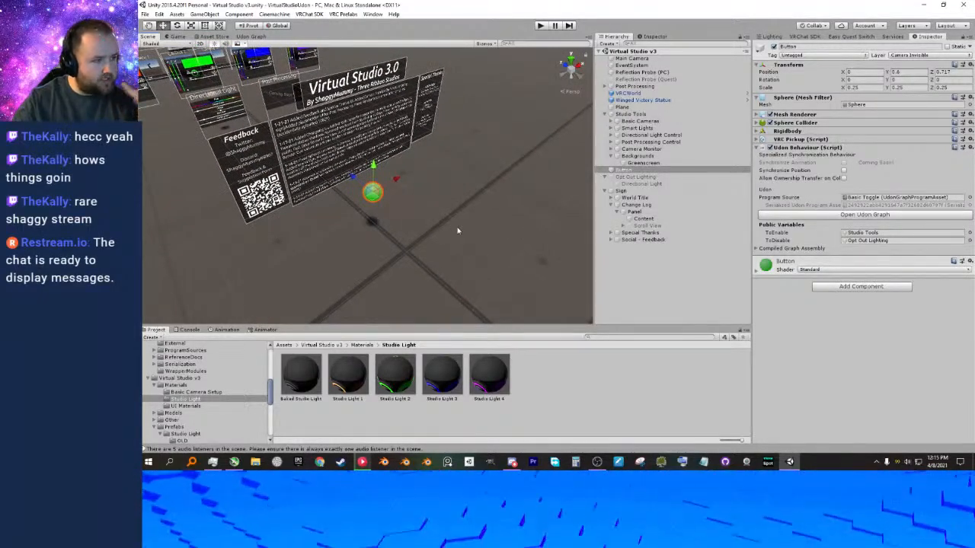
pyautogui.moveTo(568, 255); pyautogui.dragTo(422, 234, button='right')
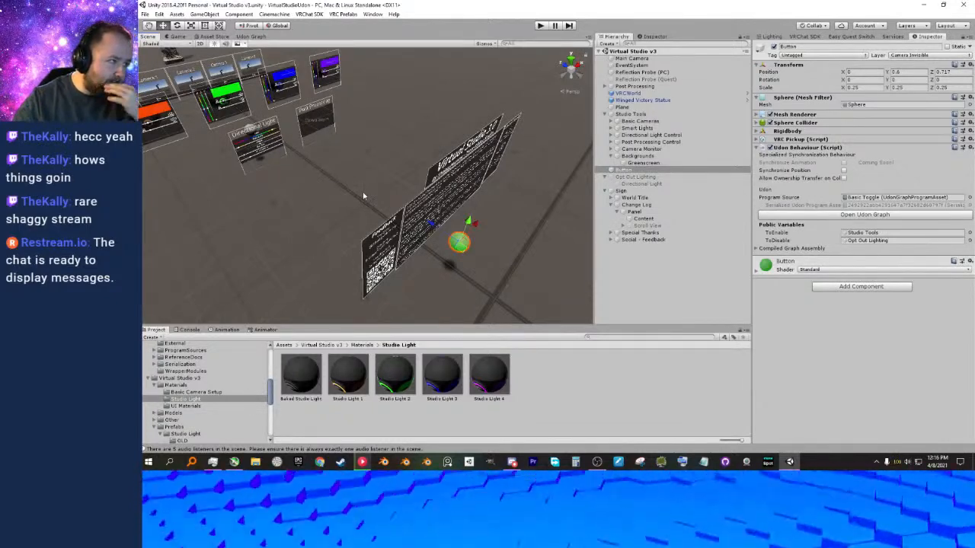
pyautogui.moveTo(363, 196); pyautogui.dragTo(339, 166, button='right')
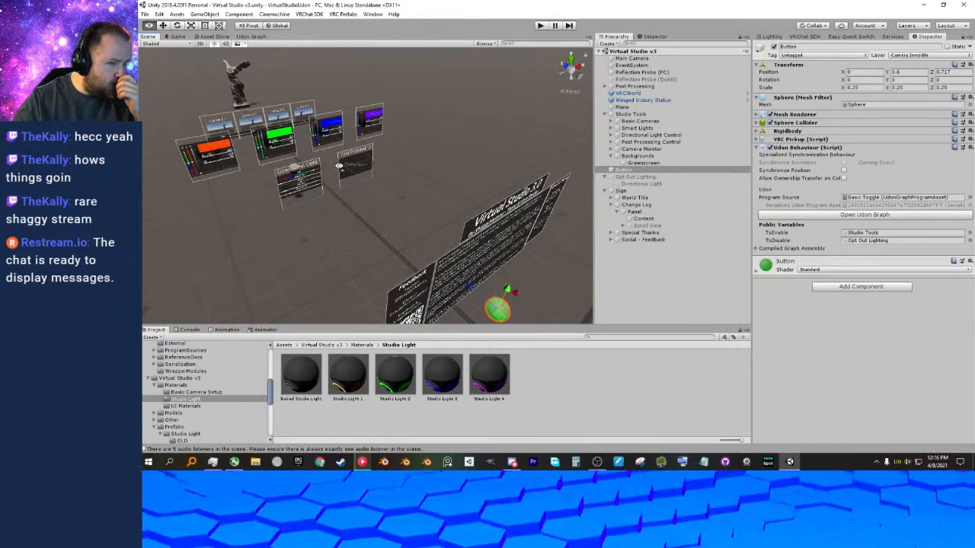
pyautogui.moveTo(339, 166)
pyautogui.mouseDown(button='right')
pyautogui.moveTo(363, 187)
pyautogui.moveTo(342, 180)
pyautogui.mouseUp(button='right')
pyautogui.moveTo(465, 234); pyautogui.dragTo(463, 237, button='right')
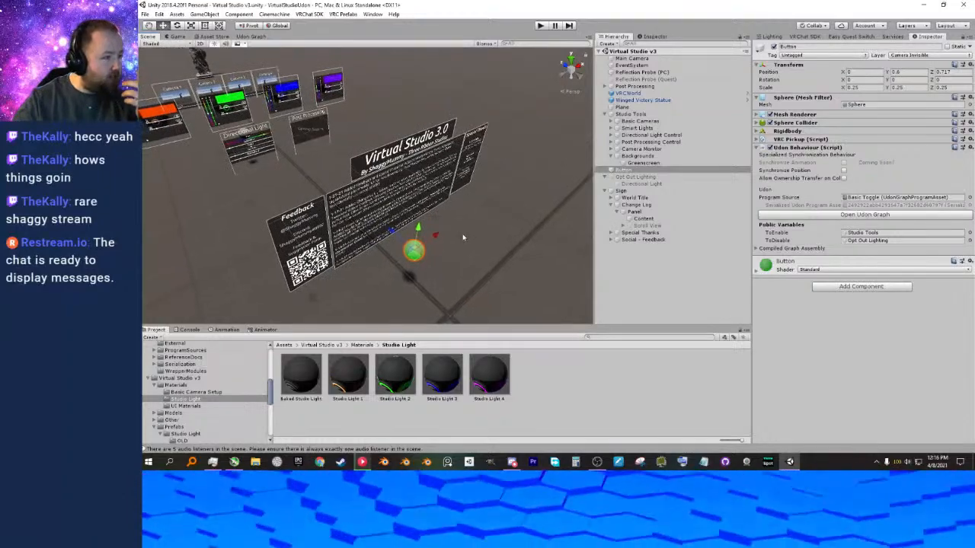
pyautogui.click(609, 177)
pyautogui.click(606, 177)
pyautogui.moveTo(539, 211); pyautogui.dragTo(499, 194, button='right')
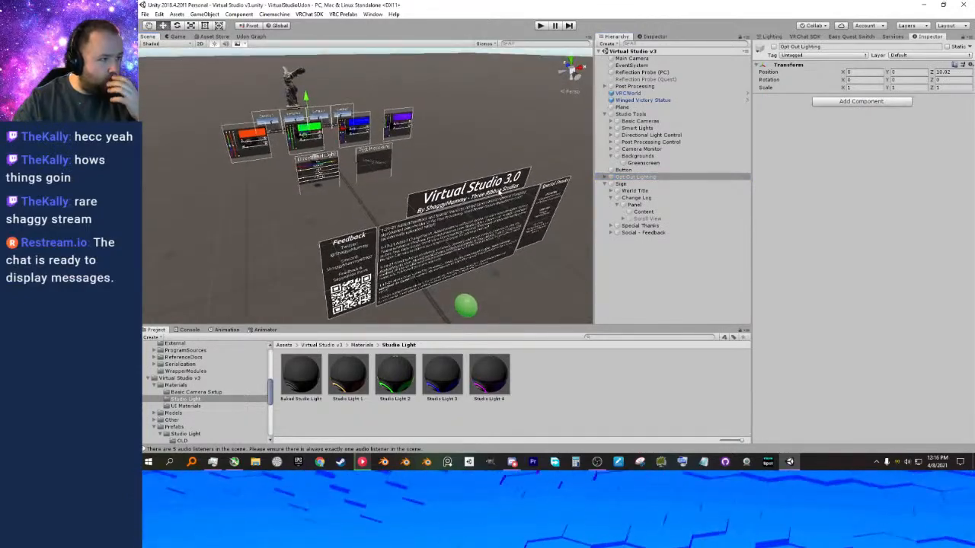
pyautogui.moveTo(504, 261)
pyautogui.mouseDown(button='right')
pyautogui.moveTo(512, 244)
pyautogui.moveTo(502, 244)
pyautogui.mouseUp(button='right')
pyautogui.click(626, 177)
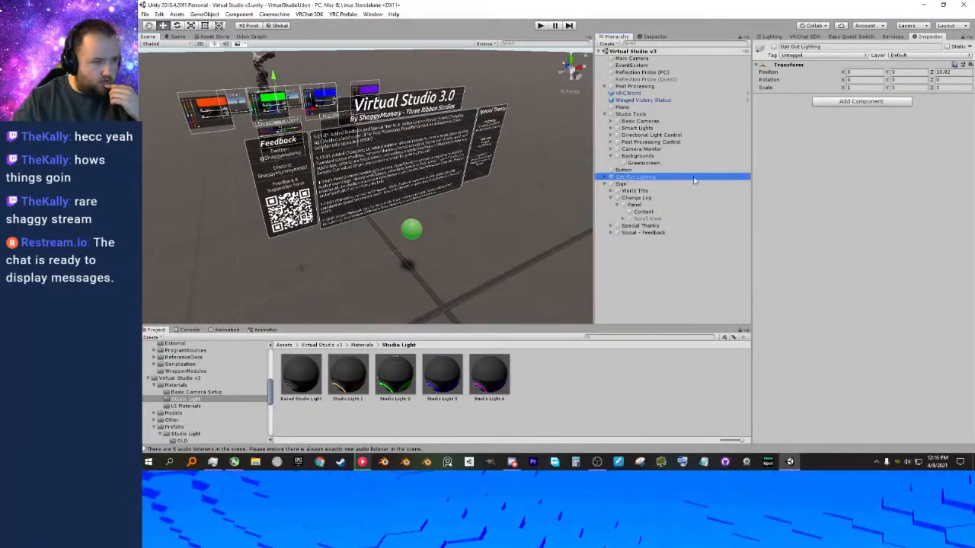
pyautogui.click(610, 177)
pyautogui.click(630, 180)
pyautogui.click(605, 180)
# Delete the Button and the Opt Out Lighting group from the scene and save it.
pyautogui.click(626, 169)
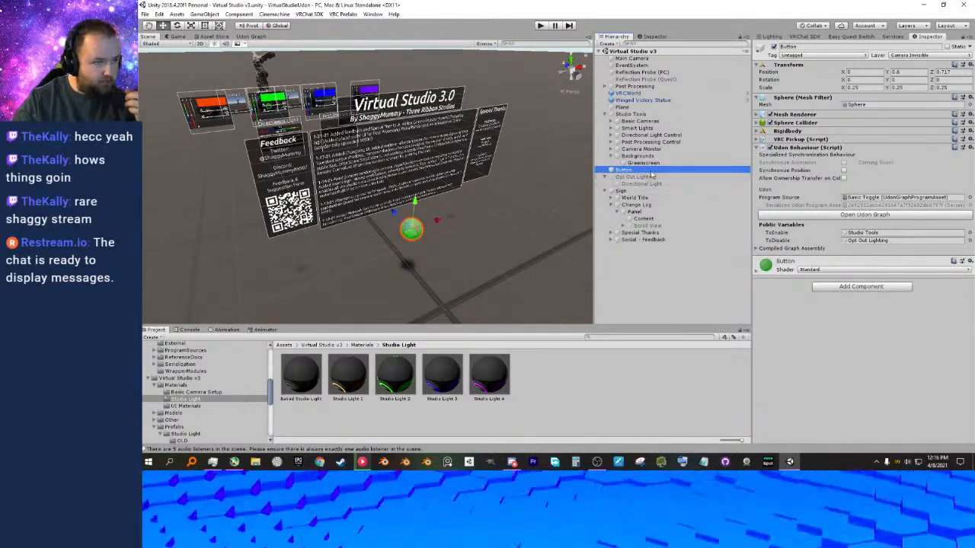
pyautogui.press('Delete')
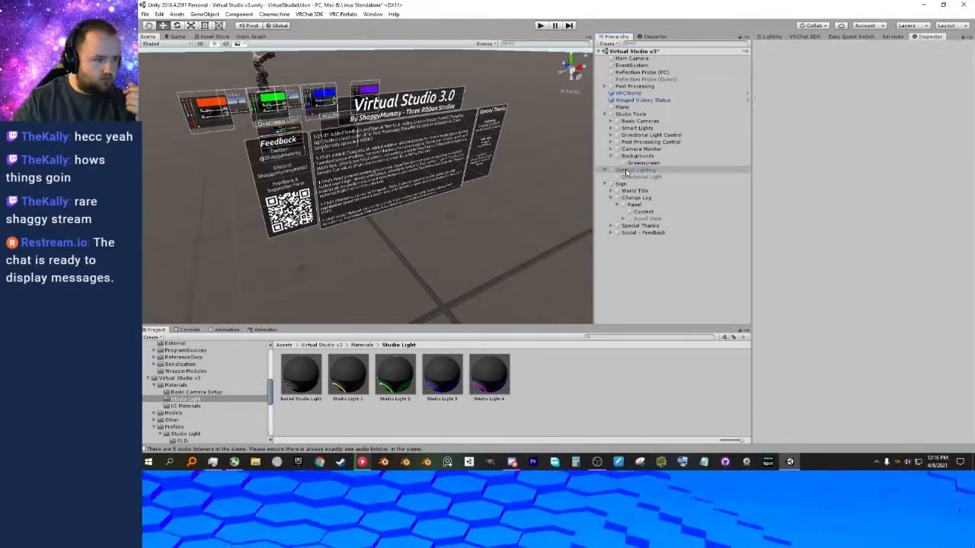
pyautogui.click(630, 173)
pyautogui.keyDown('shift'); pyautogui.click(633, 178); pyautogui.keyUp('shift')
pyautogui.press('Delete')
pyautogui.moveTo(531, 246); pyautogui.dragTo(560, 229, button='right')
pyautogui.press('a')
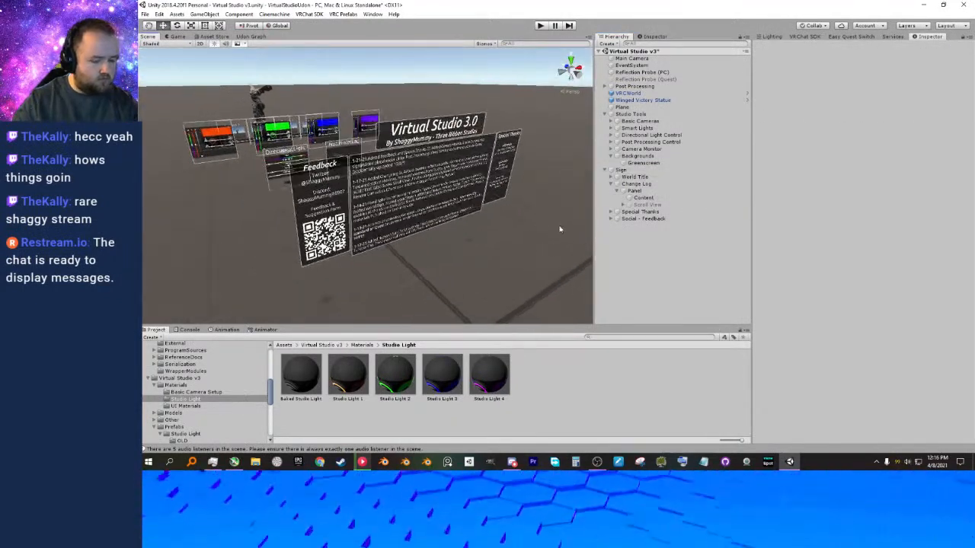
pyautogui.click(605, 114)
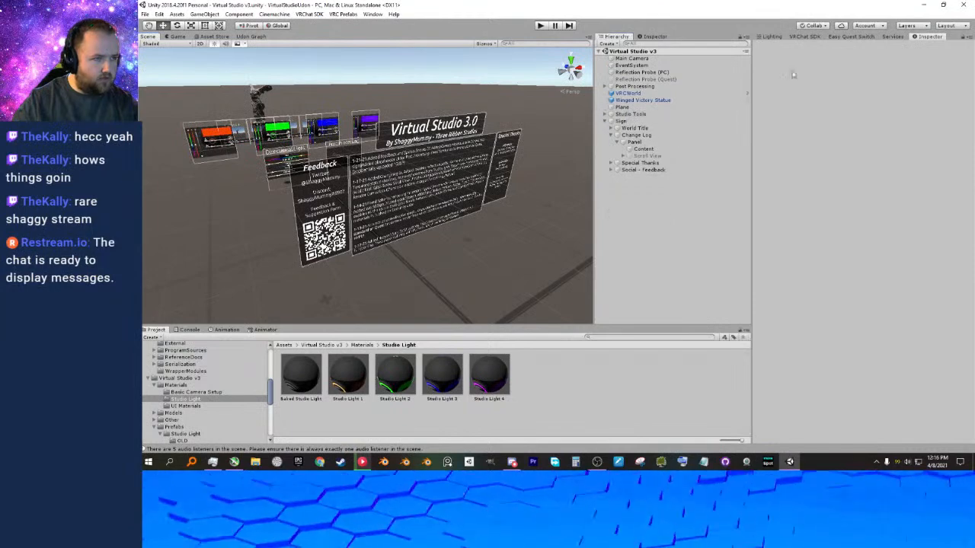
# Run the scene in Play mode and set the hue of all four smart lights to cyan.
pyautogui.click(540, 25)
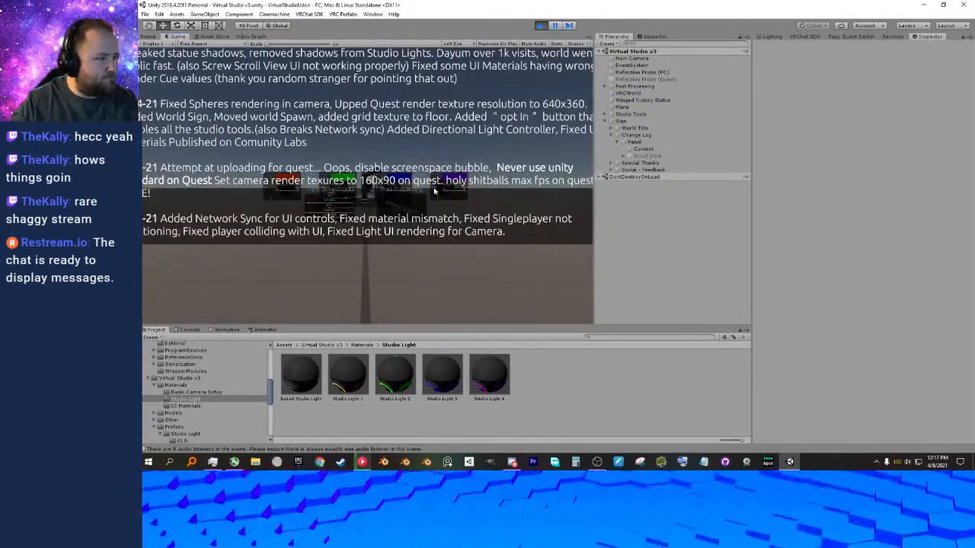
pyautogui.click(344, 187)
pyautogui.press('w')
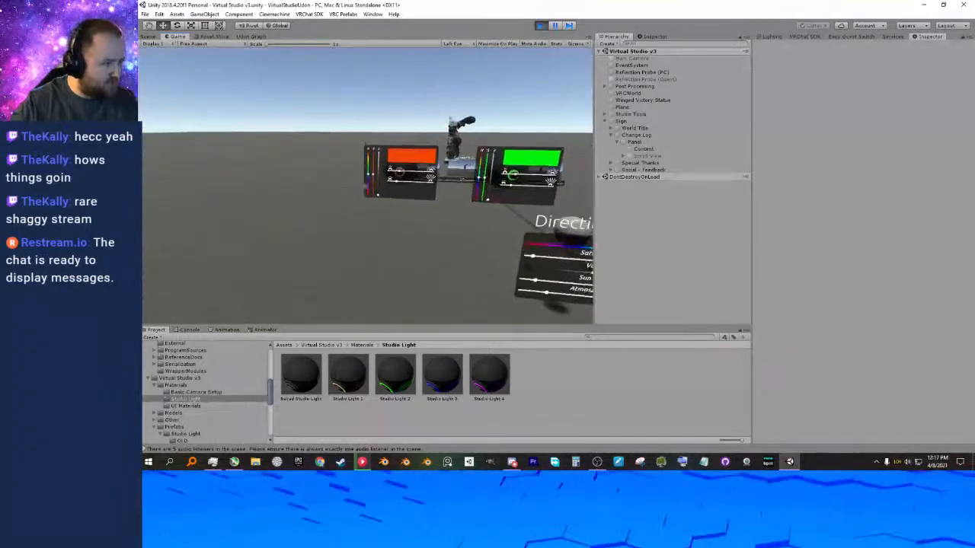
pyautogui.click(366, 186)
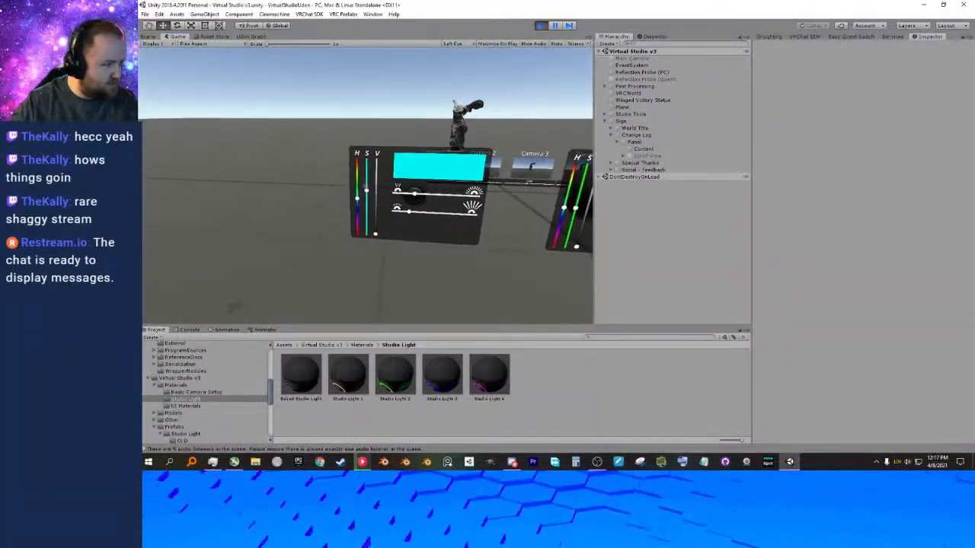
pyautogui.press('d')
pyautogui.click(365, 186)
pyautogui.press('d')
pyautogui.press('d')
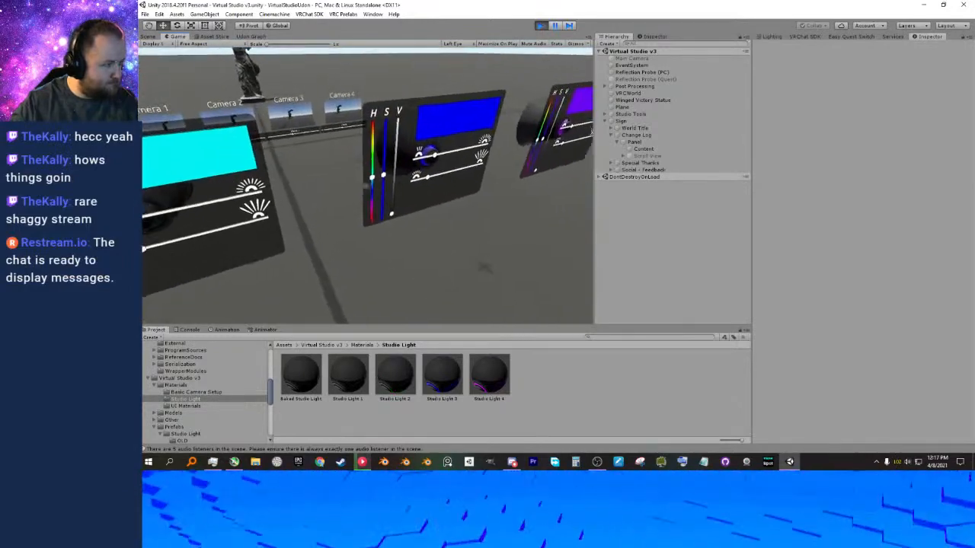
pyautogui.click(366, 186)
pyautogui.press('d')
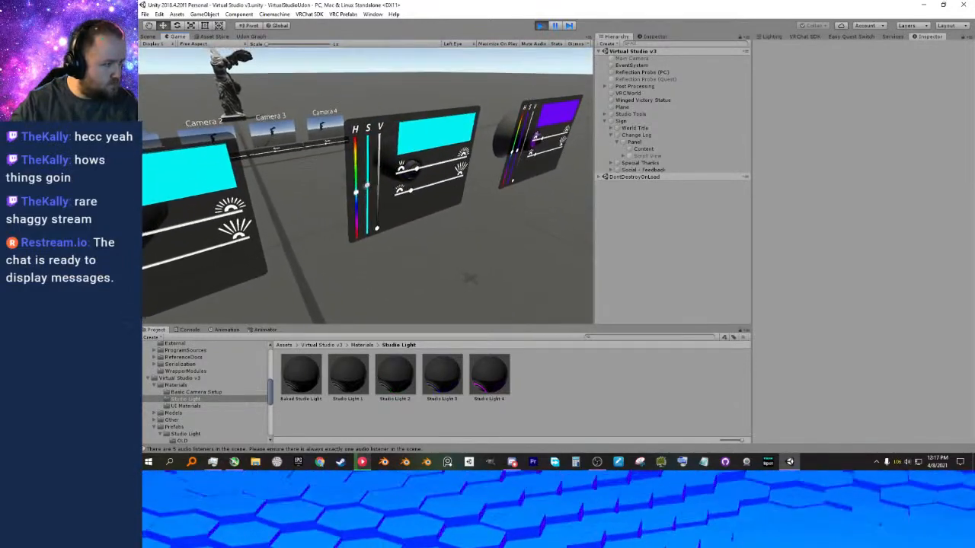
pyautogui.click(366, 186)
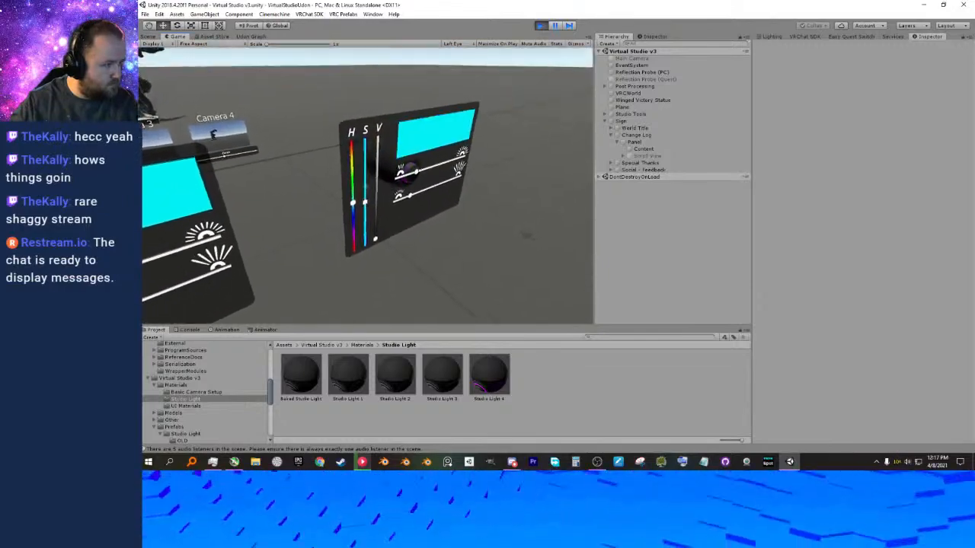
# Walk around the light panels and raise the V value of all four smart lights to maximum.
pyautogui.press('w')
pyautogui.press('s')
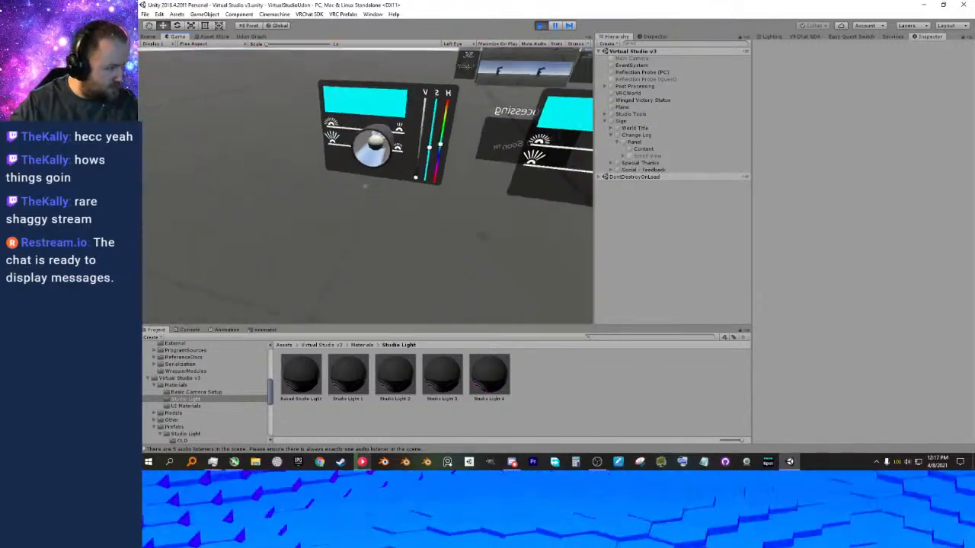
pyautogui.press('d')
pyautogui.press('d')
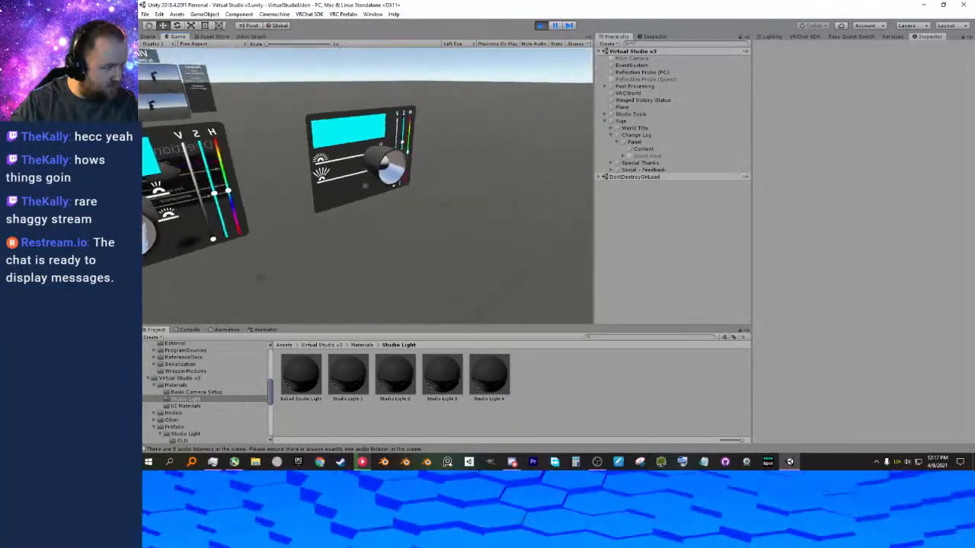
pyautogui.press('w')
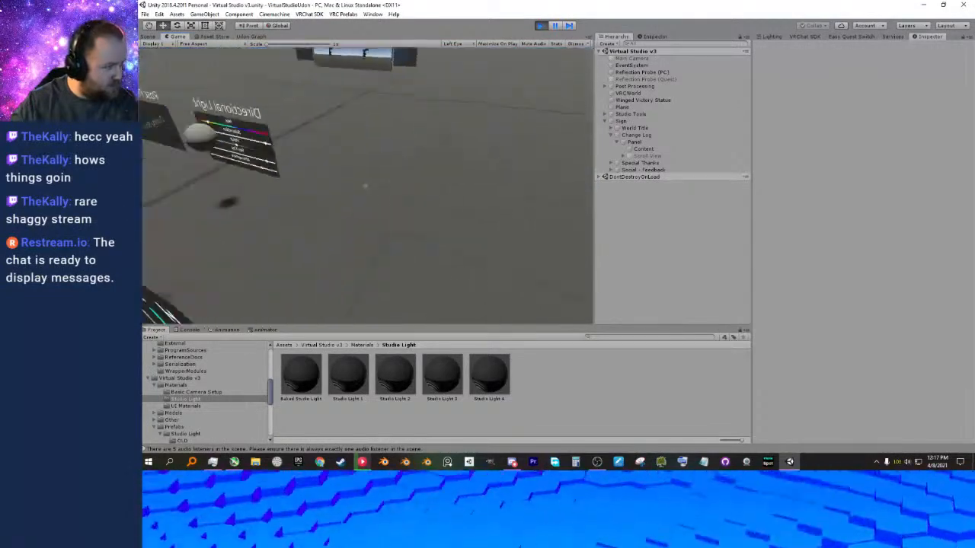
pyautogui.click(366, 187)
pyautogui.press('w')
pyautogui.click(365, 186)
pyautogui.press('w')
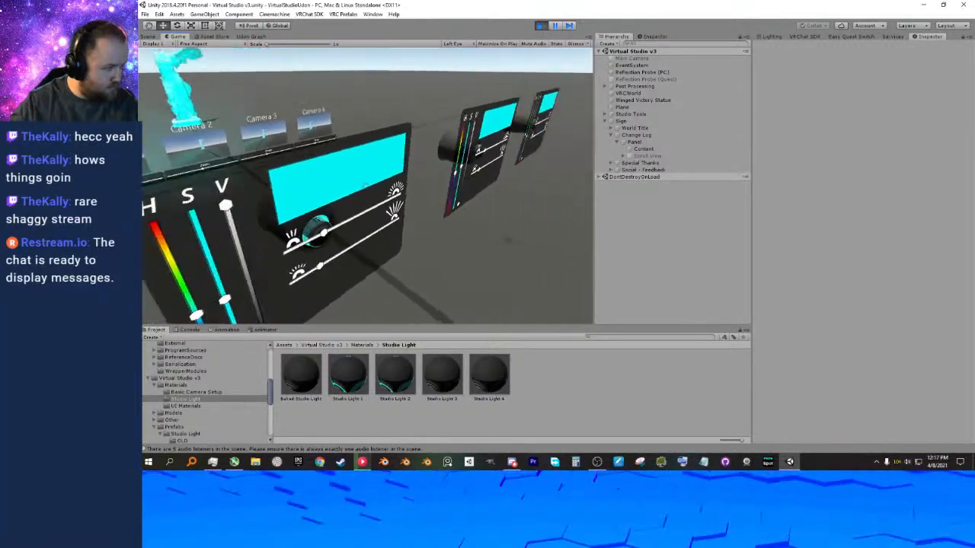
pyautogui.click(365, 188)
pyautogui.press('w')
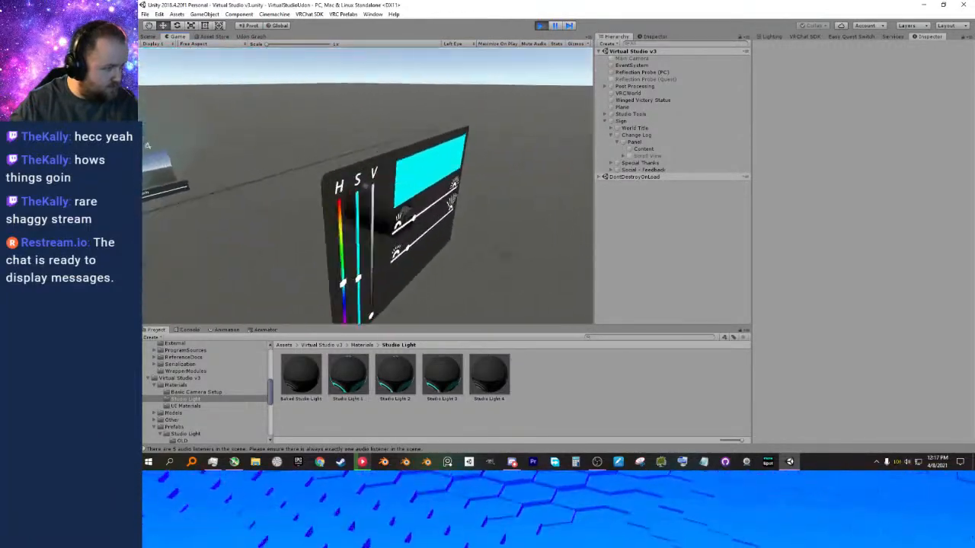
pyautogui.click(366, 188)
pyautogui.press('d')
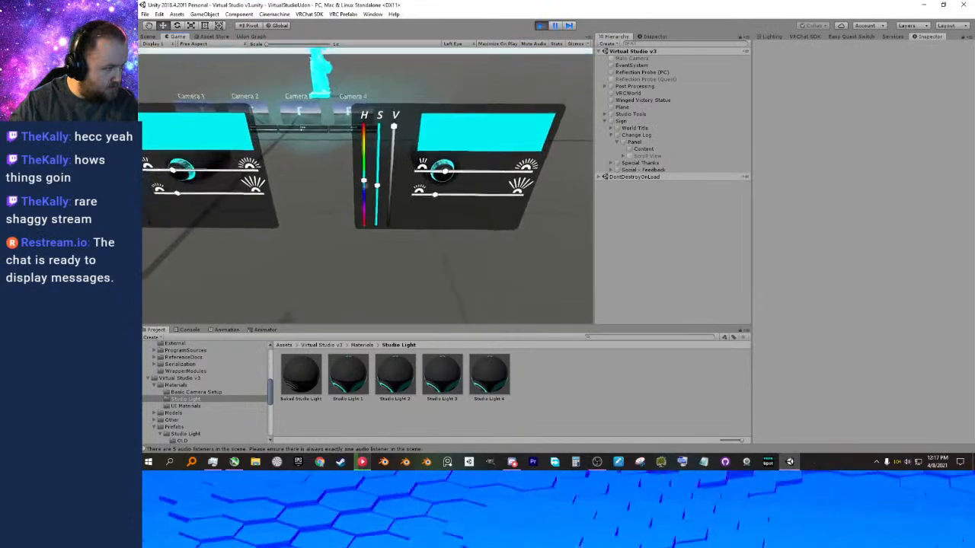
# Change the hue of the fourth smart light to red, the third to magenta and the second to yellow.
pyautogui.click(366, 186)
pyautogui.press('a')
pyautogui.press('w')
pyautogui.click(366, 187)
pyautogui.press('a')
pyautogui.press('w')
pyautogui.click(365, 187)
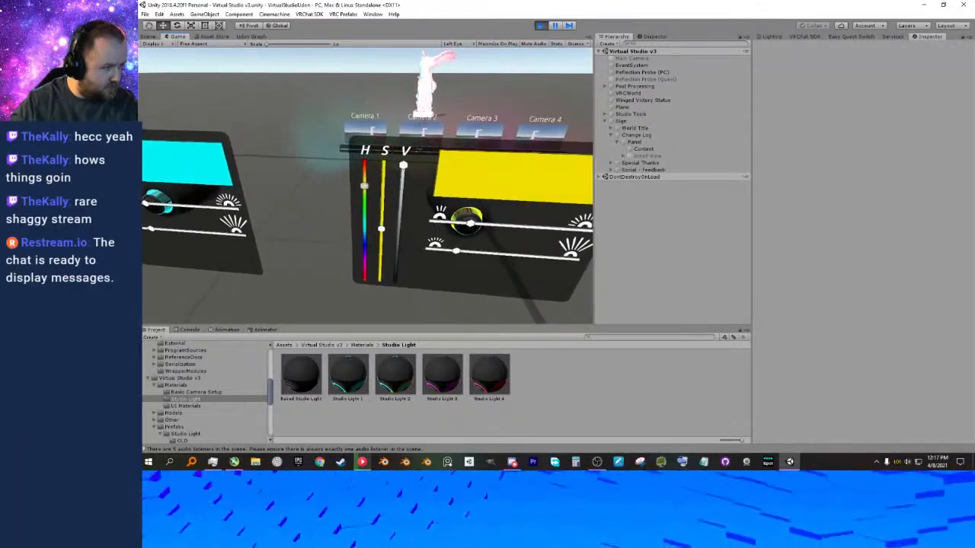
pyautogui.press('a')
pyautogui.press('s')
pyautogui.press('d')
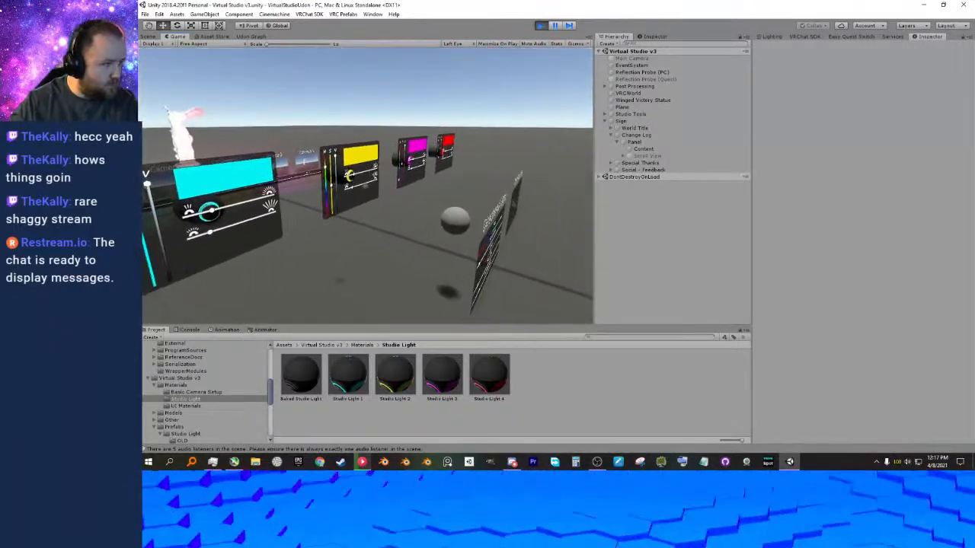
# Stop the play test of the lights and run the scene again.
pyautogui.press('s')
pyautogui.press('d')
pyautogui.click(541, 26)
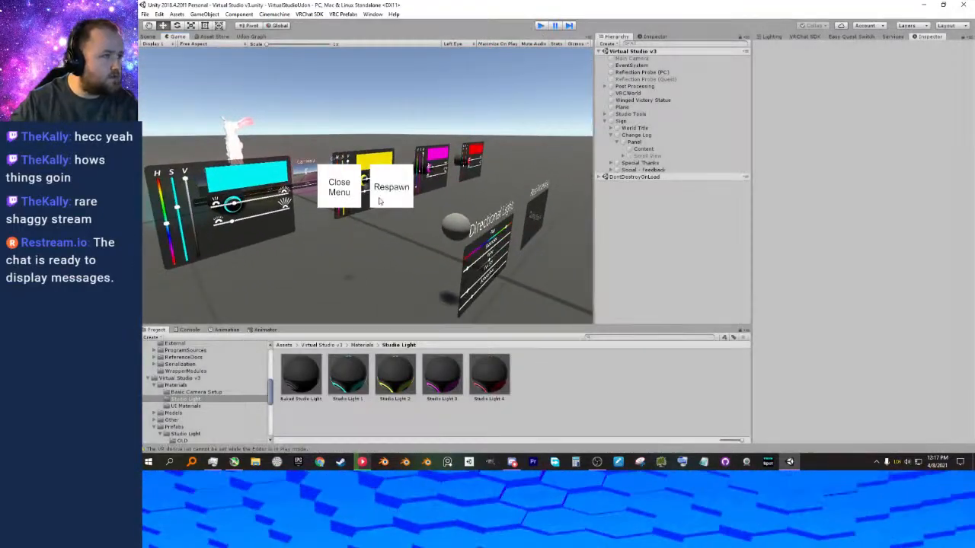
pyautogui.click(540, 26)
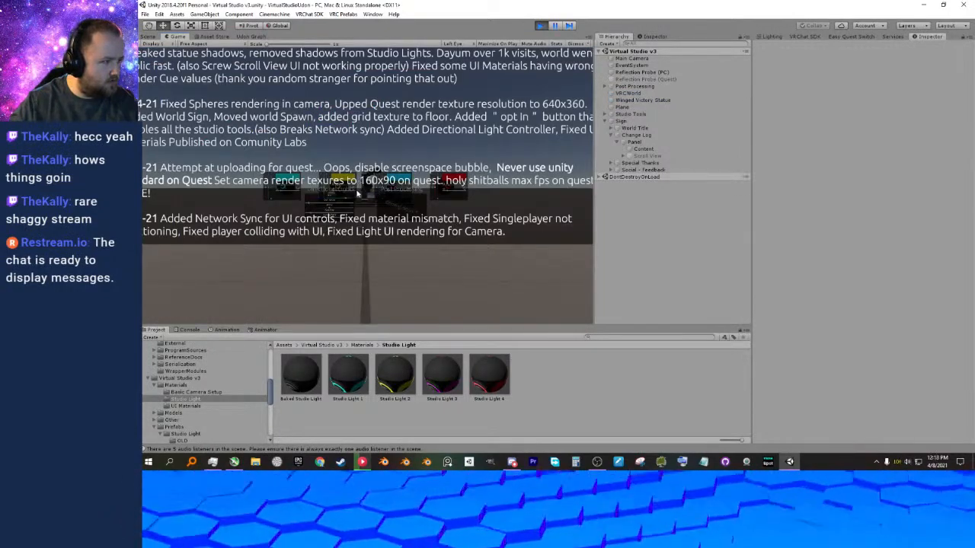
# Walk to the light panels, raise the V value of the fourth, third and second smart lights to maximum, and stop the play test.
pyautogui.click(356, 192)
pyautogui.press('w')
pyautogui.press('w')
pyautogui.click(365, 188)
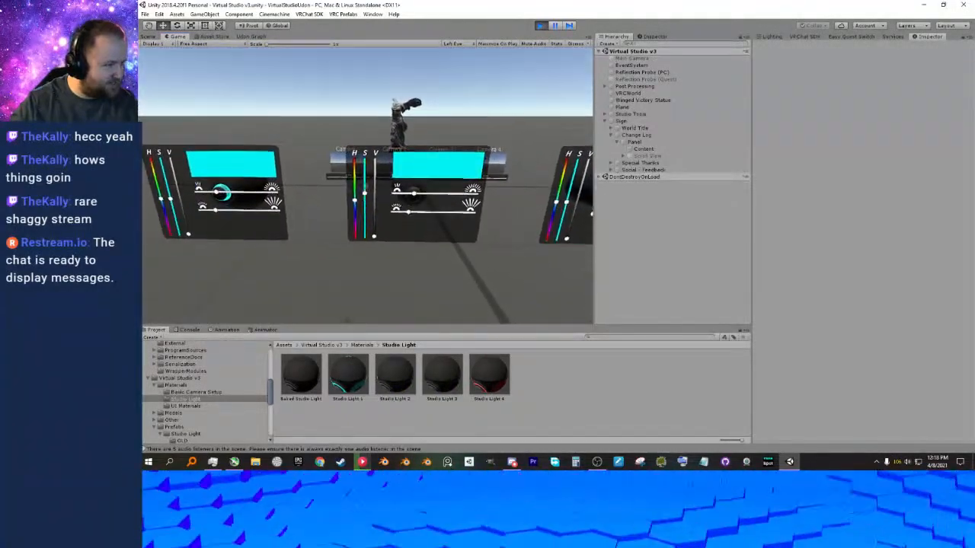
pyautogui.press('w')
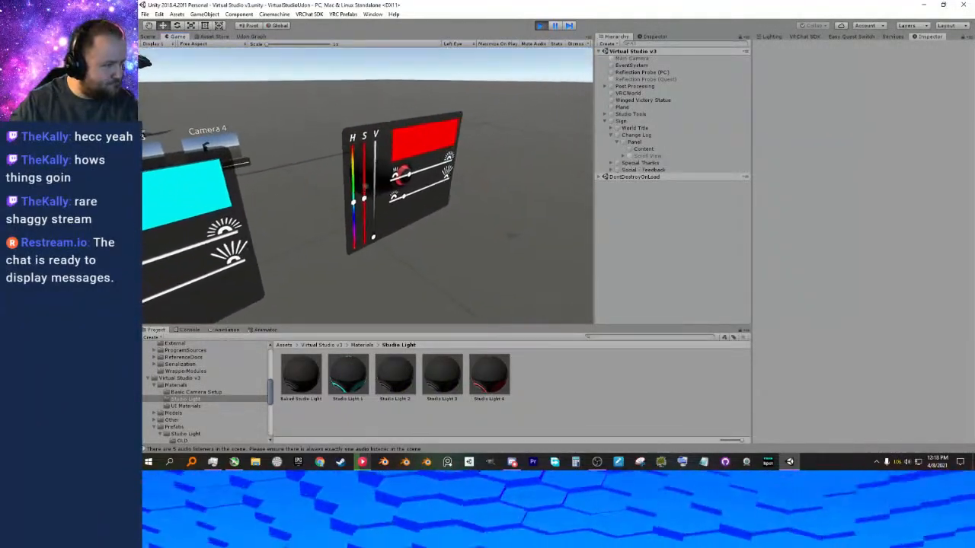
pyautogui.click(365, 186)
pyautogui.press('a')
pyautogui.click(366, 186)
pyautogui.press('a')
pyautogui.click(366, 187)
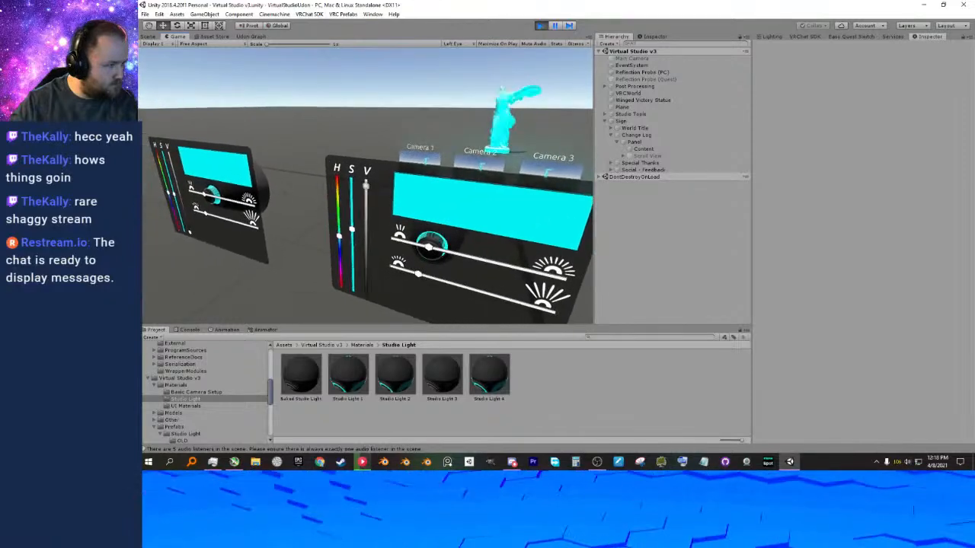
pyautogui.press('Escape')
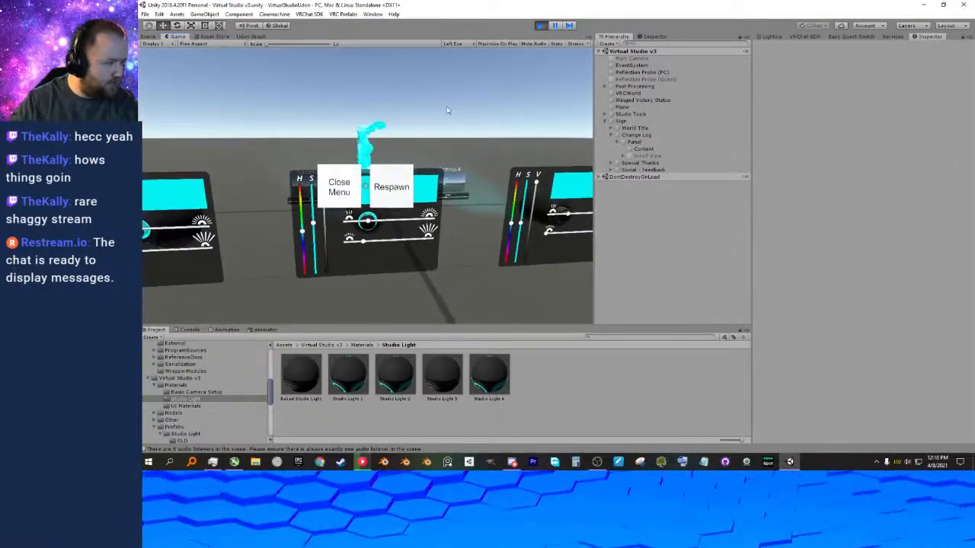
pyautogui.click(539, 26)
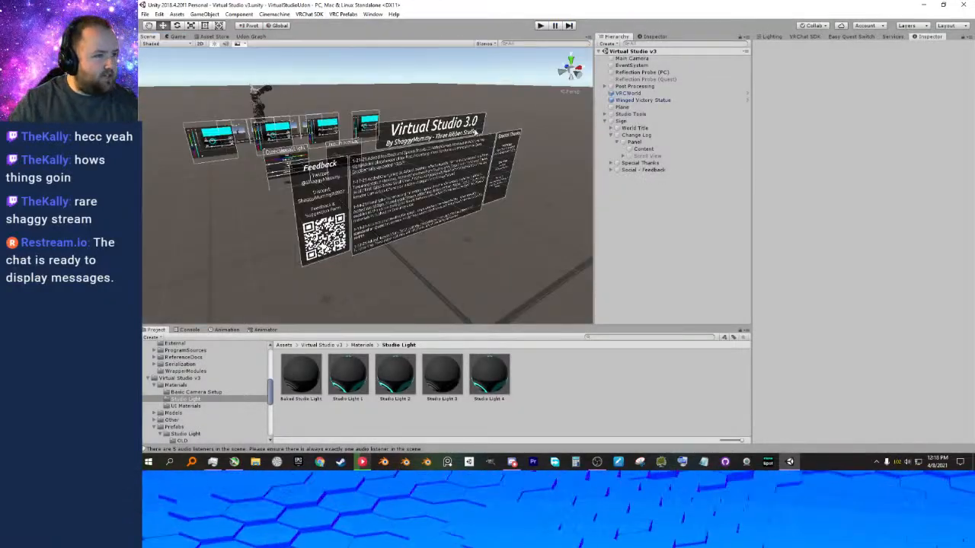
# Collapse the Panel, Change Log and Sign groups in the hierarchy and clear the selection.
pyautogui.moveTo(385, 104); pyautogui.dragTo(449, 115, button='middle')
pyautogui.moveTo(449, 116); pyautogui.dragTo(533, 148, button='right')
pyautogui.moveTo(348, 148); pyautogui.dragTo(515, 163, button='middle')
pyautogui.keyDown('alt'); pyautogui.moveTo(451, 161); pyautogui.dragTo(376, 138); pyautogui.keyUp('alt')
pyautogui.scroll(5, 370, 138)
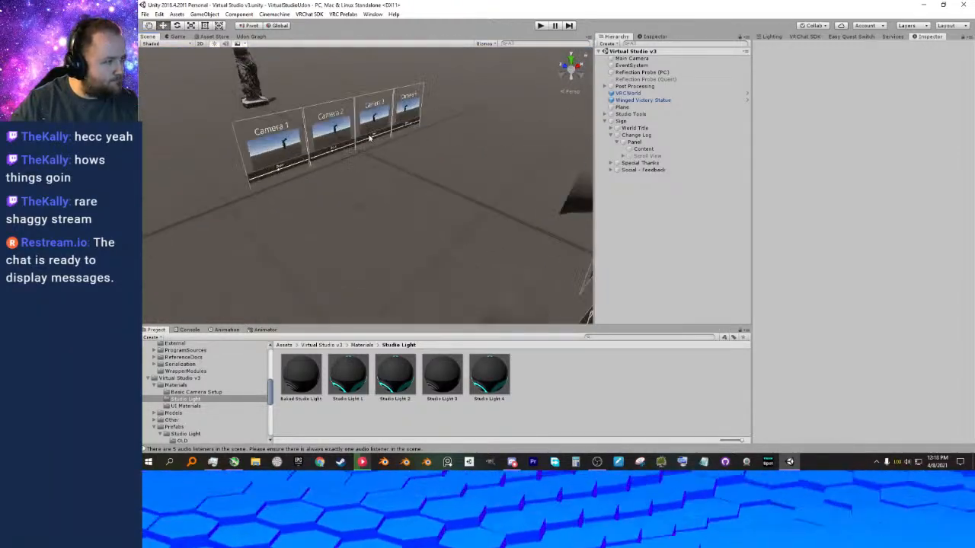
pyautogui.scroll(-5, 370, 138)
pyautogui.click(616, 143)
pyautogui.click(614, 136)
pyautogui.click(611, 136)
pyautogui.click(605, 122)
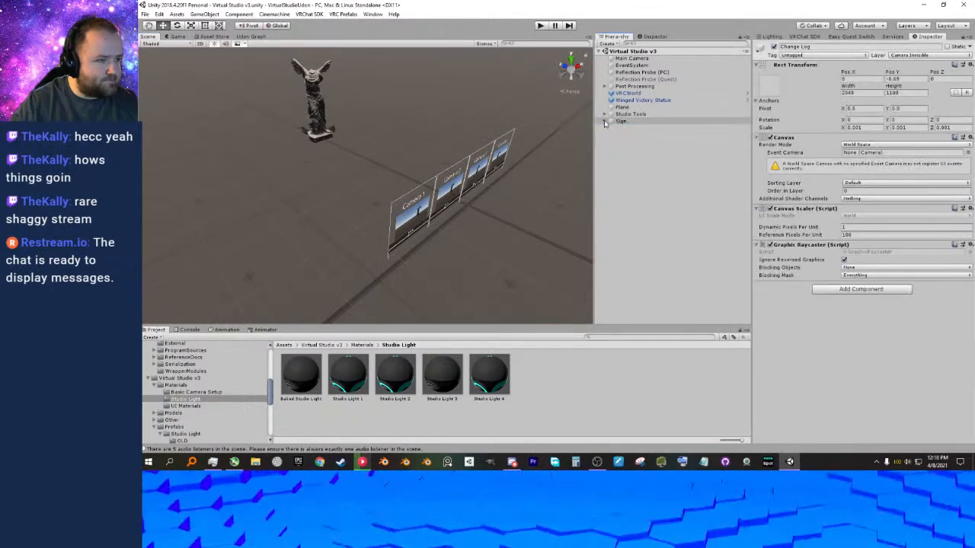
pyautogui.click(639, 148)
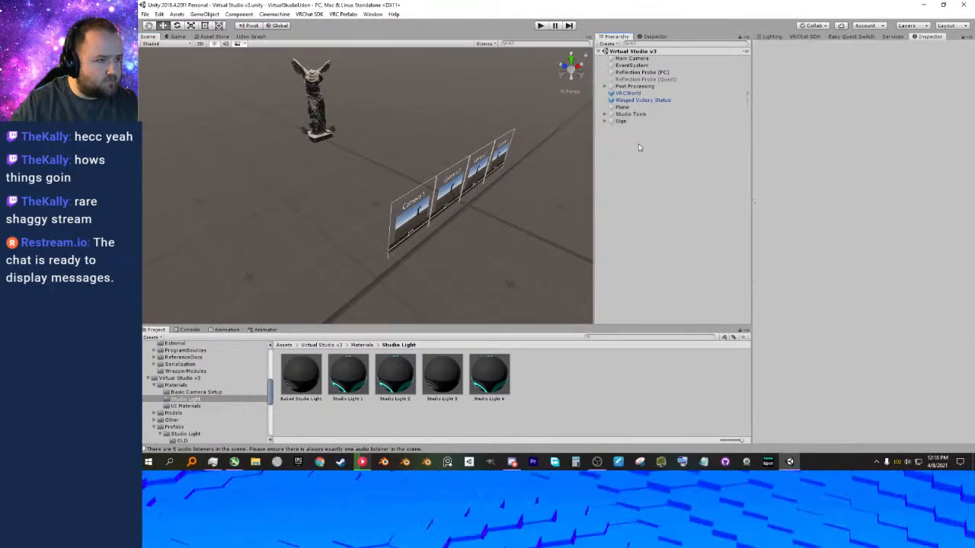
# Inspect the Reflection Probe (Quest) and the Greenscreen object under Studio Tools > Backgrounds, and view the camera panels up close.
pyautogui.click(623, 80)
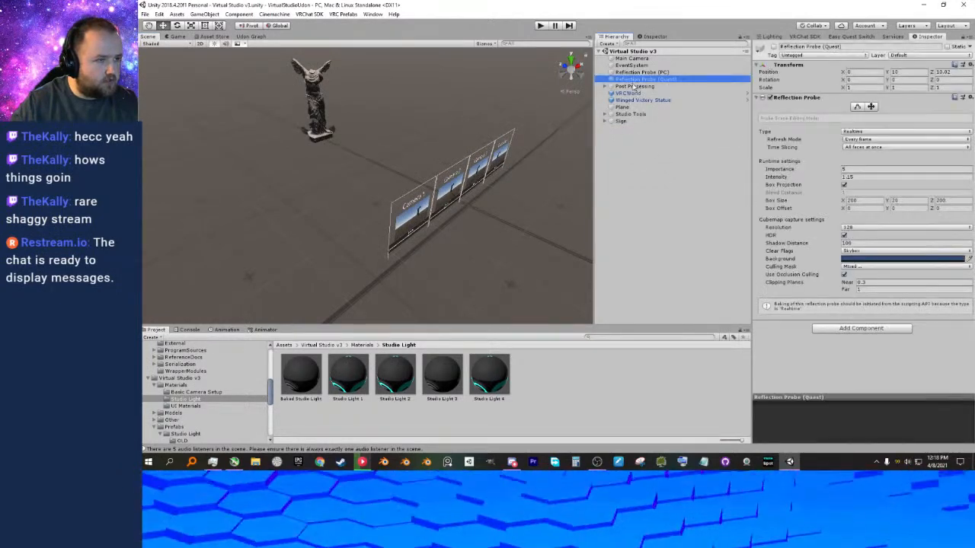
pyautogui.click(604, 113)
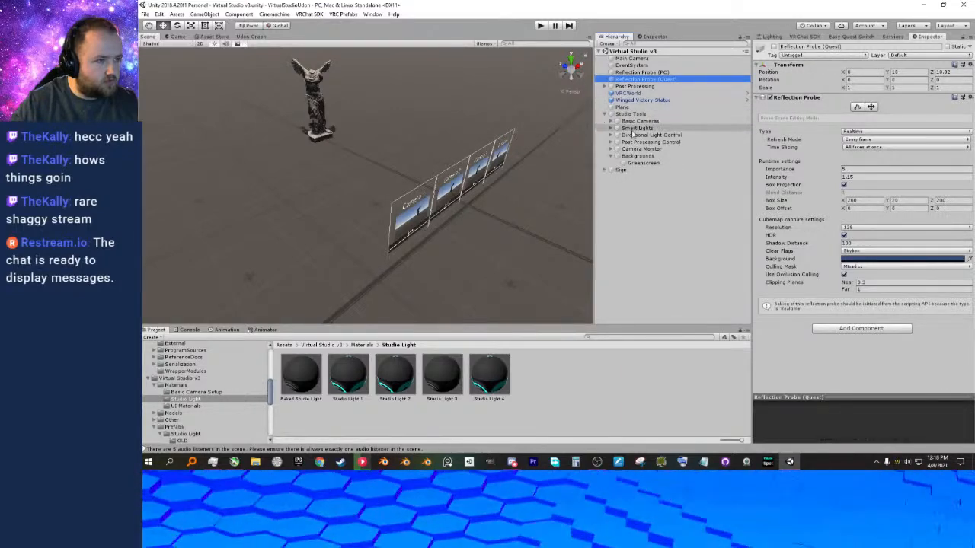
pyautogui.click(642, 163)
pyautogui.moveTo(506, 195); pyautogui.dragTo(460, 186, button='middle')
pyautogui.moveTo(460, 186); pyautogui.dragTo(460, 175, button='right')
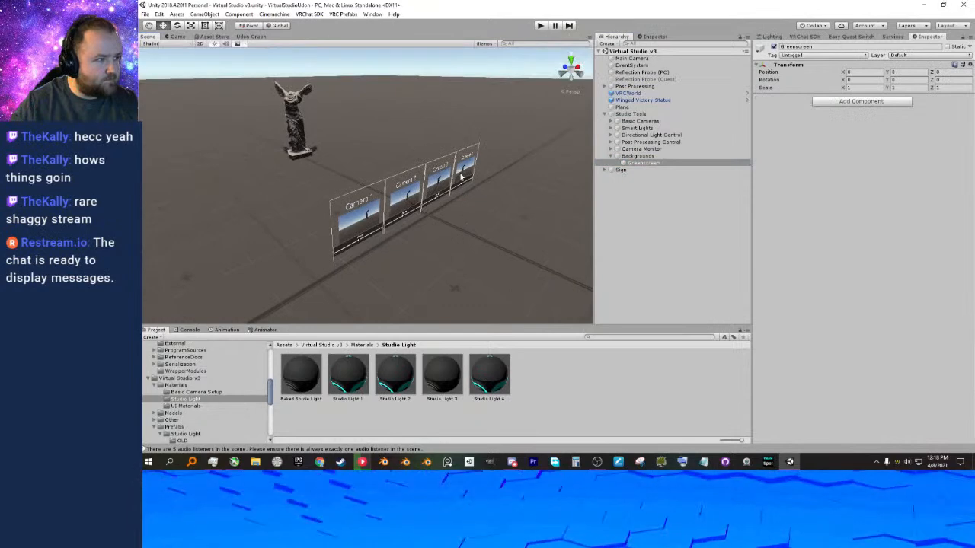
pyautogui.moveTo(453, 184); pyautogui.dragTo(444, 177, button='middle')
pyautogui.scroll(6, 444, 176)
pyautogui.moveTo(444, 176); pyautogui.dragTo(415, 101, button='right')
pyautogui.click(415, 101)
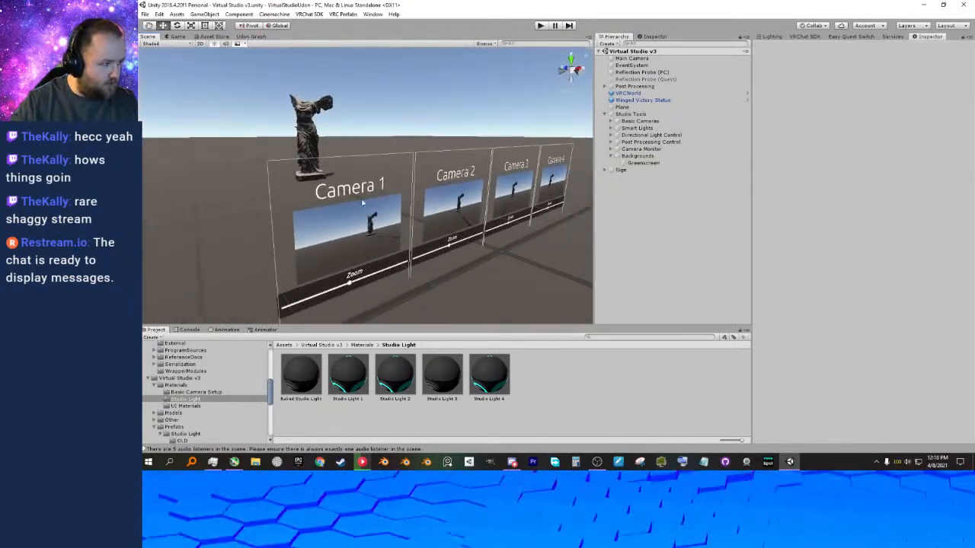
# Select Camera 1's preview quad to check its layer and shader, and collapse the Backgrounds group.
pyautogui.click(357, 238)
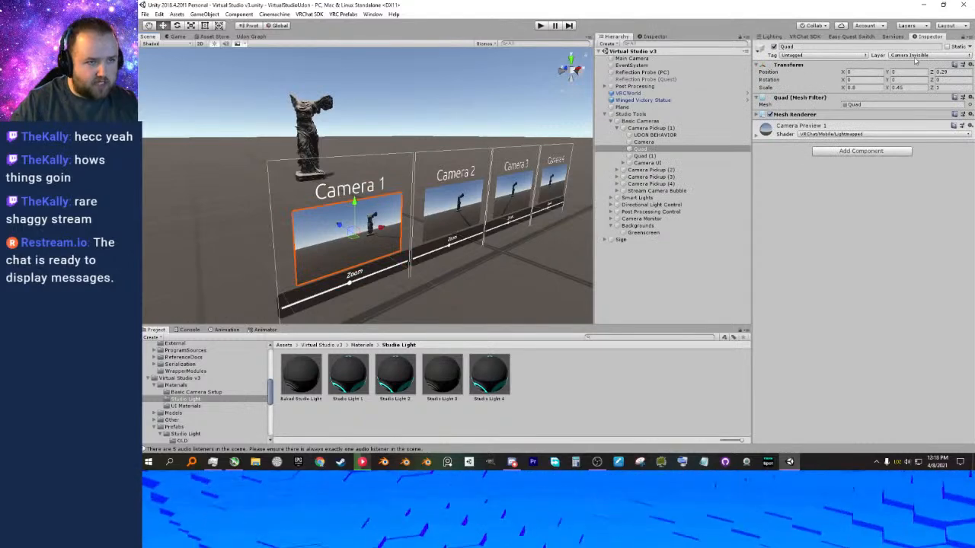
pyautogui.moveTo(422, 120); pyautogui.dragTo(443, 120, button='right')
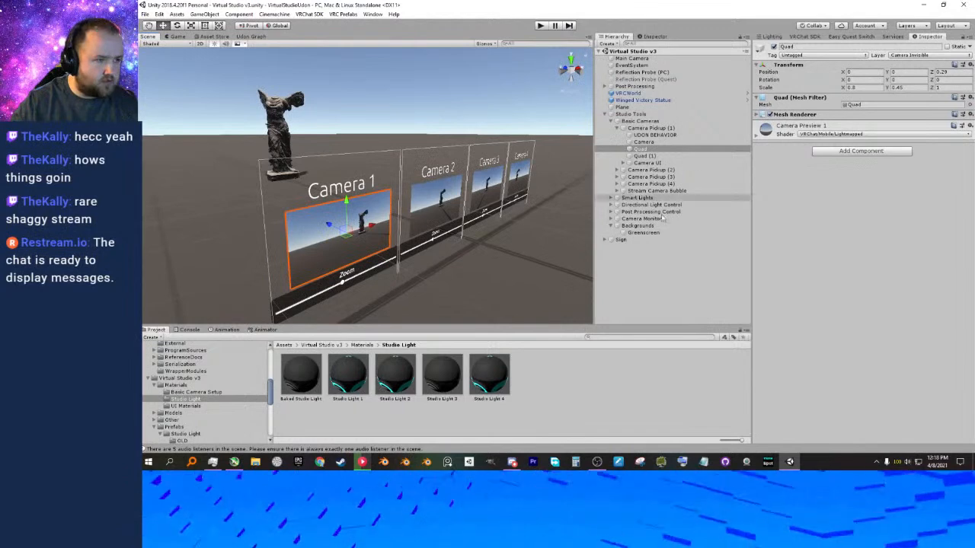
pyautogui.click(609, 228)
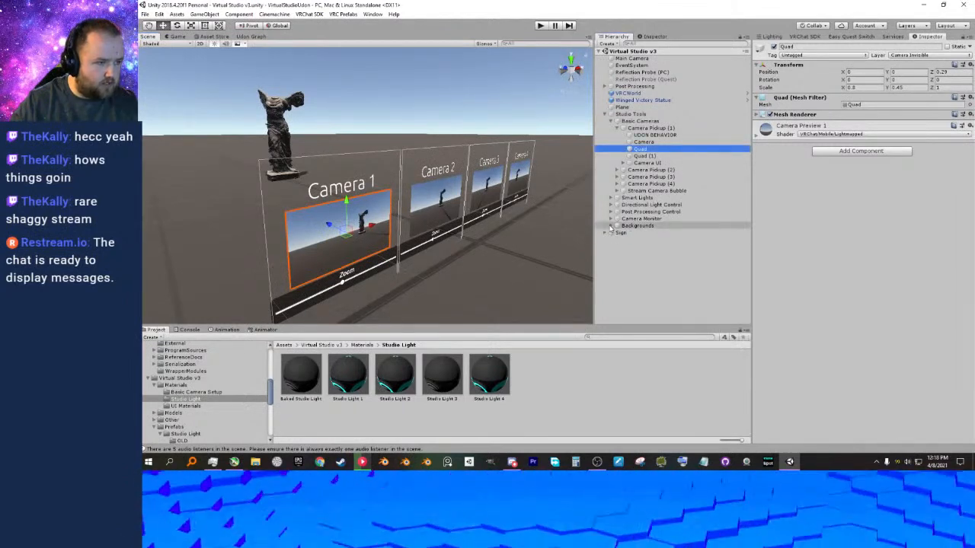
pyautogui.click(609, 226)
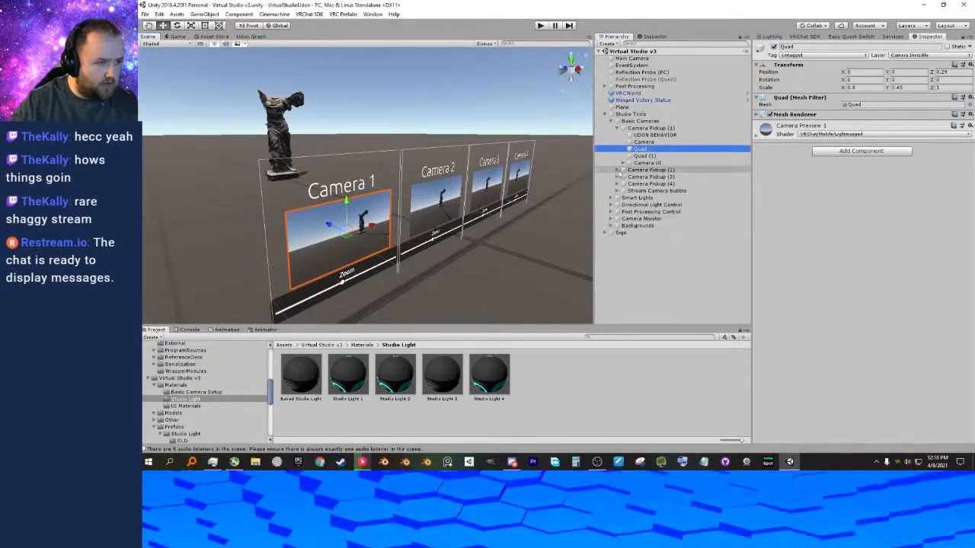
# Select the Camera object inside Camera Pickup (1) to examine its camera settings.
pyautogui.click(617, 128)
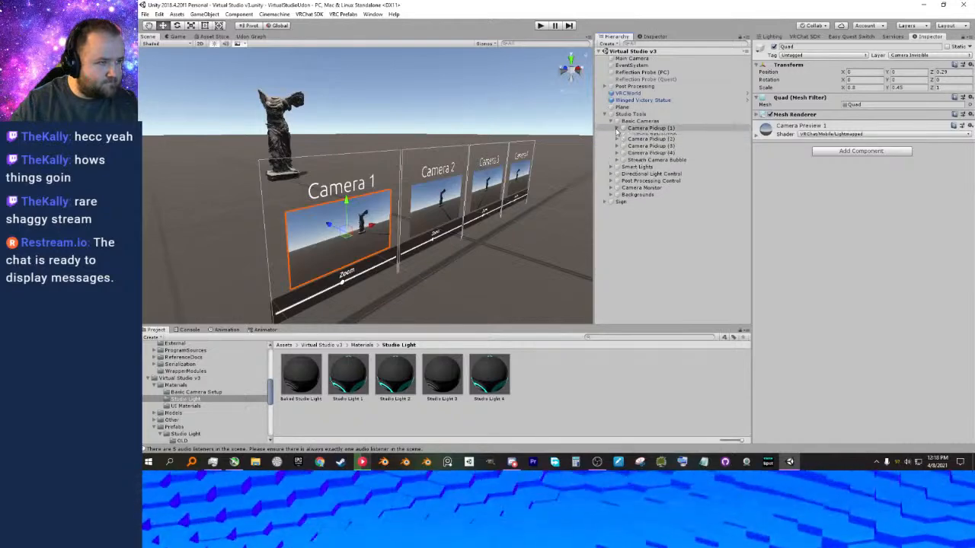
pyautogui.click(617, 128)
pyautogui.click(640, 143)
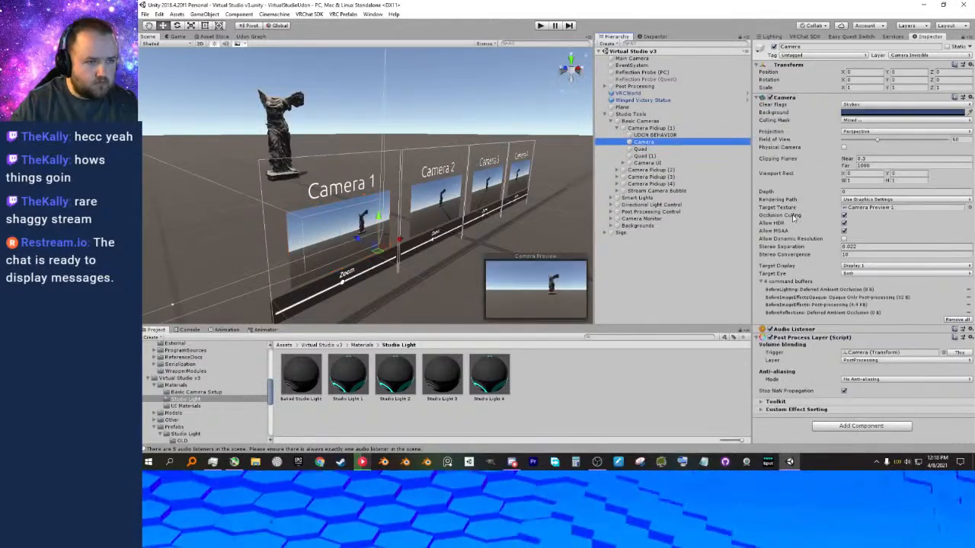
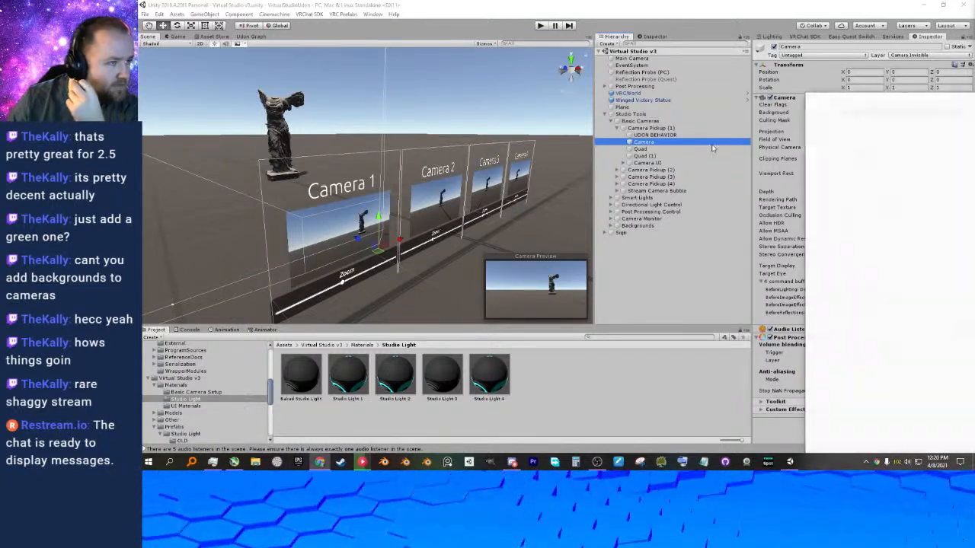
# Bring the Speedtest browser window into view, shrink it, follow the connection test, and close the window.
pyautogui.moveTo(898, 99); pyautogui.dragTo(974, 99)
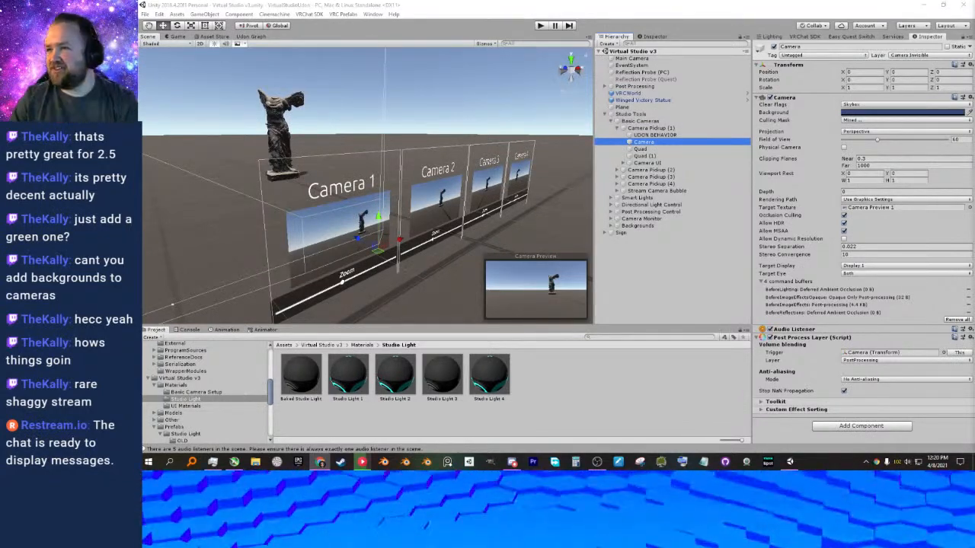
pyautogui.moveTo(974, 172); pyautogui.dragTo(359, 63)
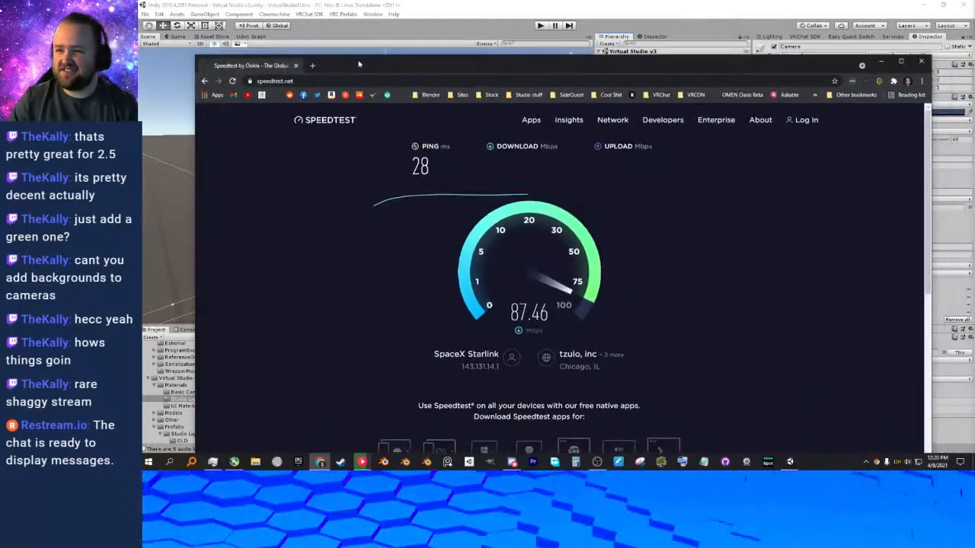
pyautogui.moveTo(574, 60)
pyautogui.mouseDown()
pyautogui.moveTo(549, 143)
pyautogui.moveTo(569, 89)
pyautogui.moveTo(569, 58)
pyautogui.mouseUp()
pyautogui.moveTo(926, 223); pyautogui.dragTo(681, 218)
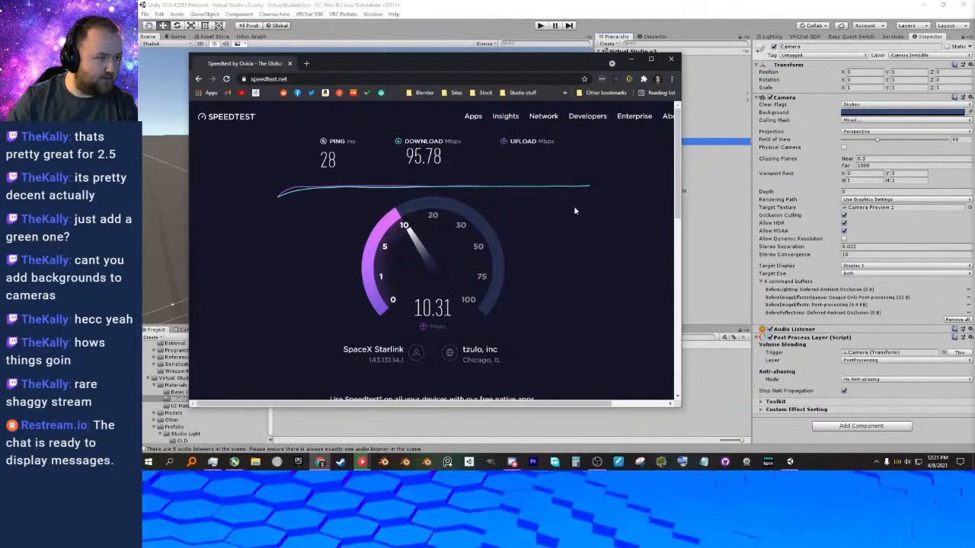
pyautogui.click(672, 59)
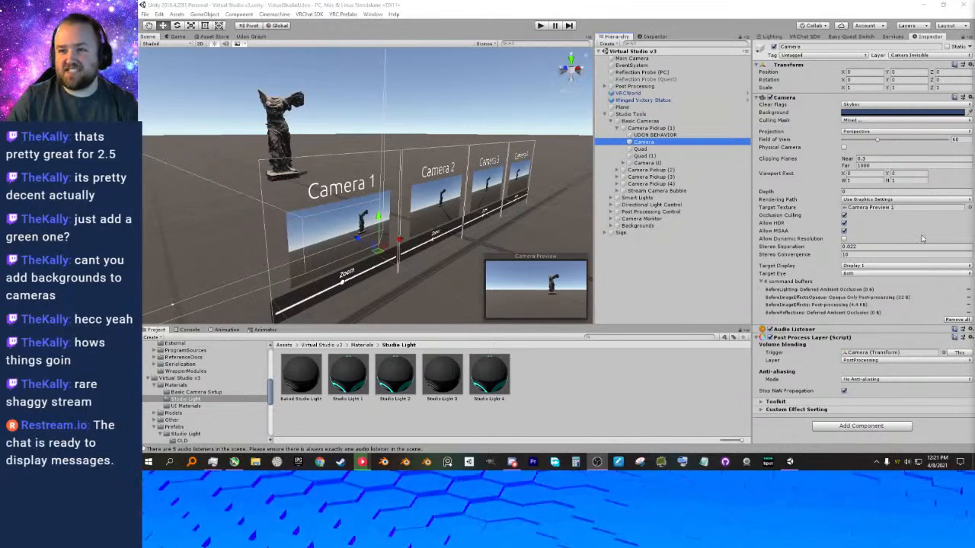
# Collapse the Post Process Layer component of the Camera in Camera Pickup (1).
pyautogui.moveTo(450, 131); pyautogui.dragTo(420, 122, button='right')
pyautogui.scroll(-2, 419, 123)
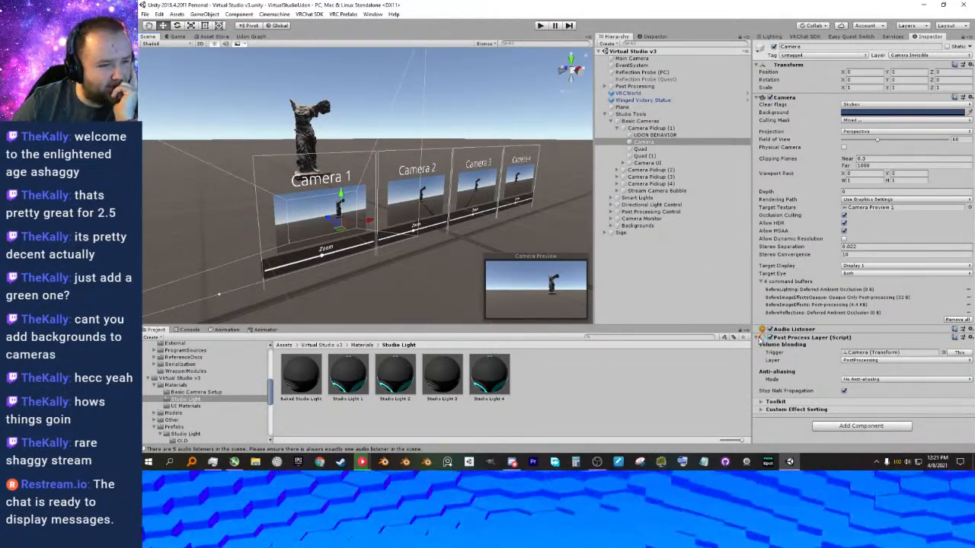
pyautogui.click(761, 338)
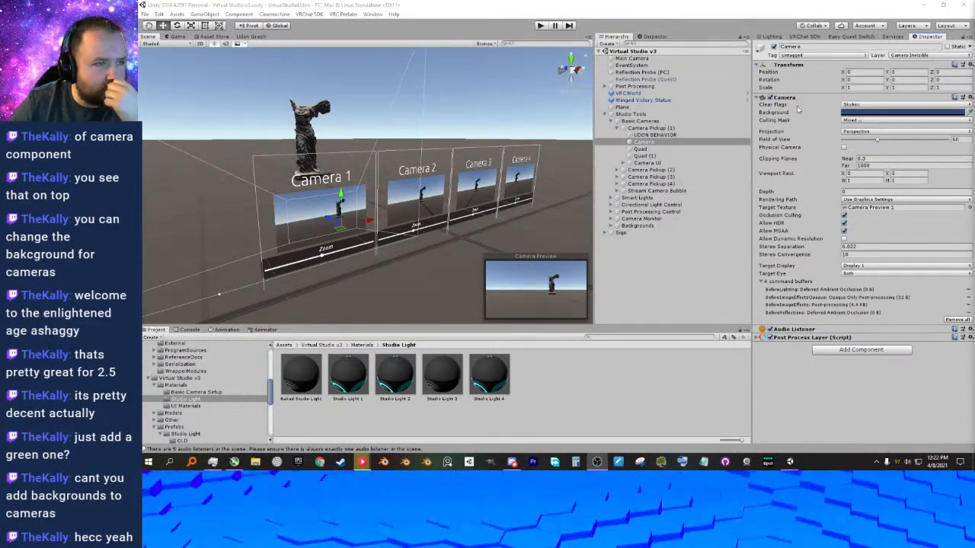
# Try Solid Color as the clear flags of Camera 1's camera, and switch them back to Skybox.
pyautogui.click(859, 114)
pyautogui.click(825, 116)
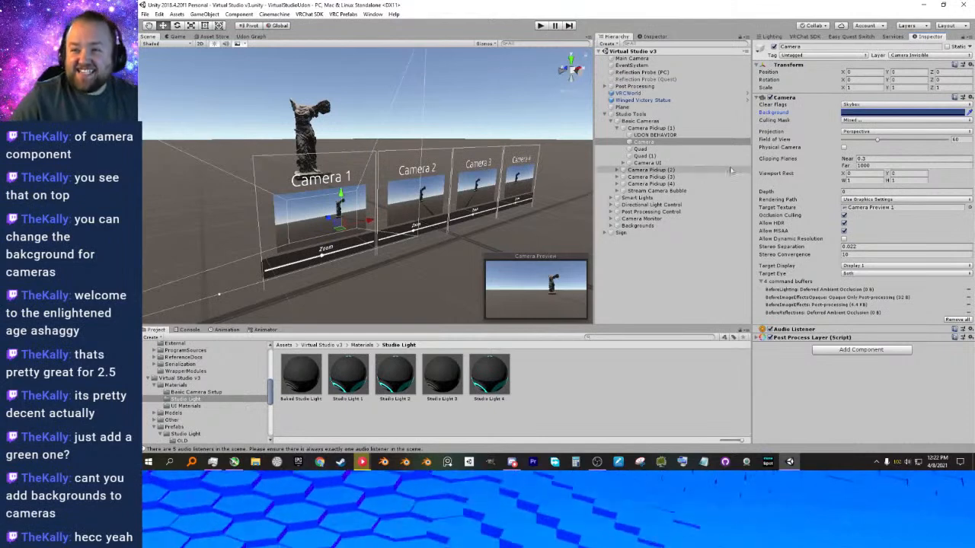
pyautogui.click(855, 106)
pyautogui.click(856, 112)
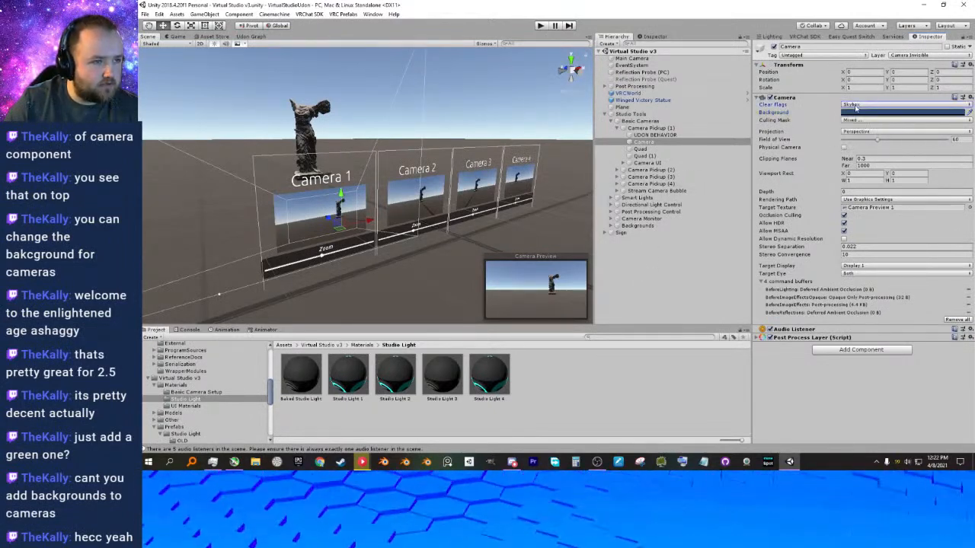
pyautogui.click(856, 106)
pyautogui.click(858, 119)
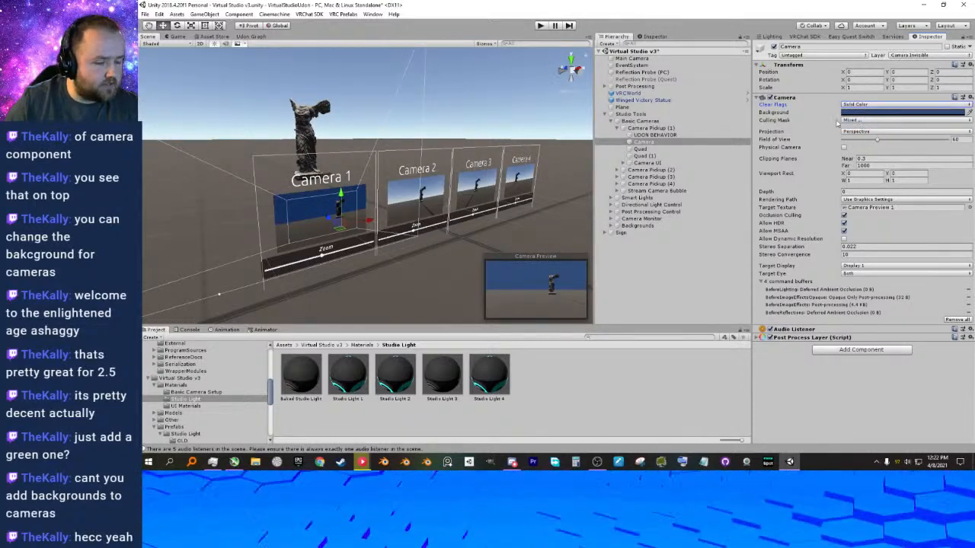
pyautogui.click(860, 105)
pyautogui.click(863, 111)
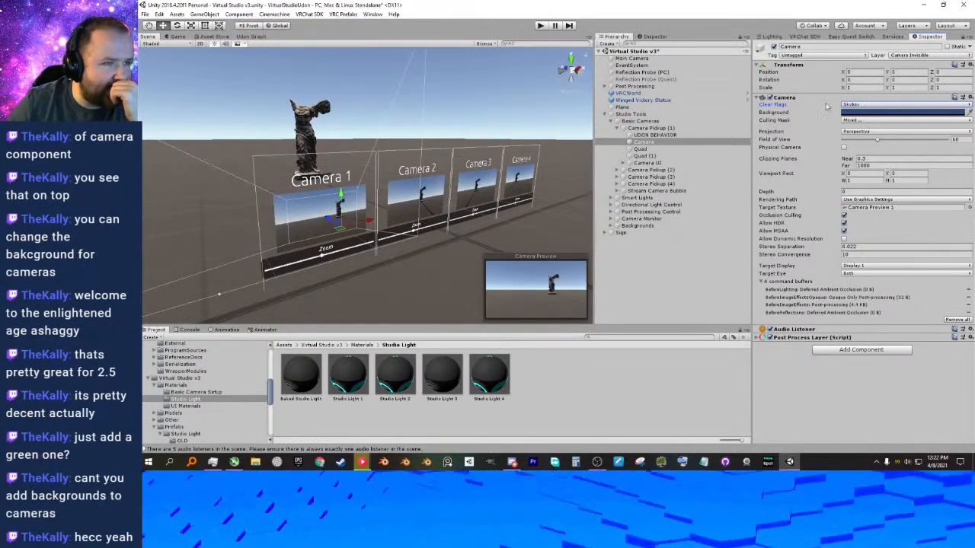
pyautogui.moveTo(805, 111)
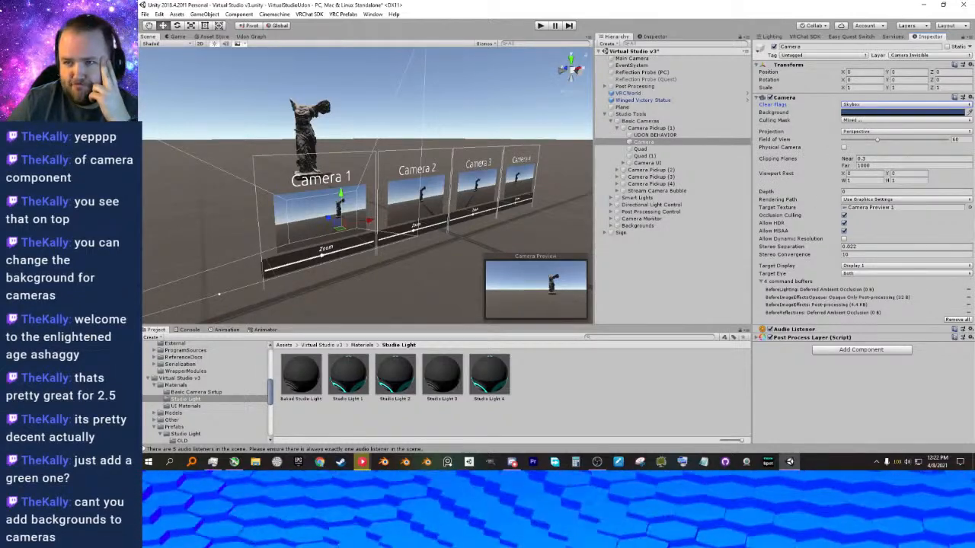
pyautogui.click(849, 114)
pyautogui.click(634, 286)
# Select the ground Plane in the scene and turn off its Mesh Renderer.
pyautogui.moveTo(524, 215); pyautogui.dragTo(611, 259, button='right')
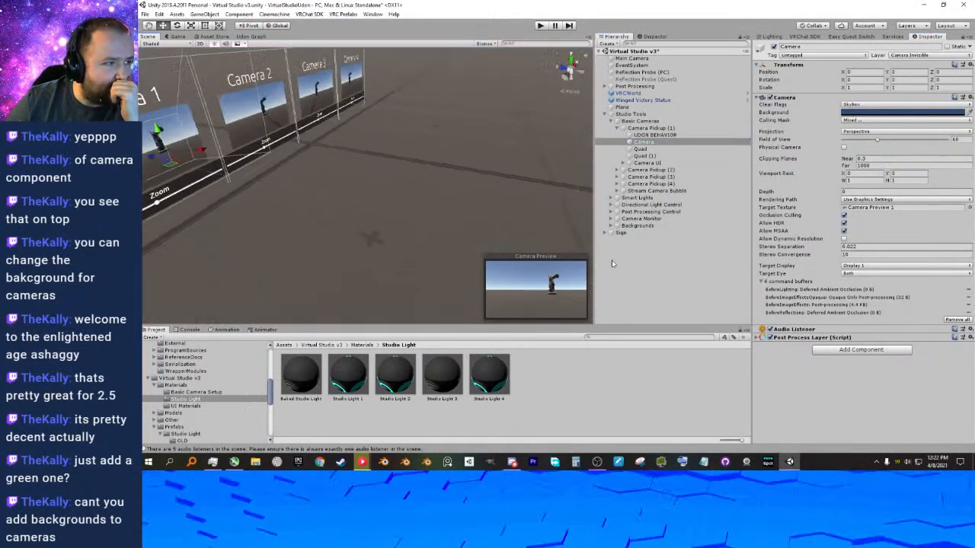
pyautogui.moveTo(514, 233); pyautogui.dragTo(308, 182, button='right')
pyautogui.moveTo(329, 182); pyautogui.dragTo(417, 228, button='middle')
pyautogui.moveTo(417, 228); pyautogui.dragTo(392, 228, button='right')
pyautogui.moveTo(391, 228); pyautogui.dragTo(392, 229, button='middle')
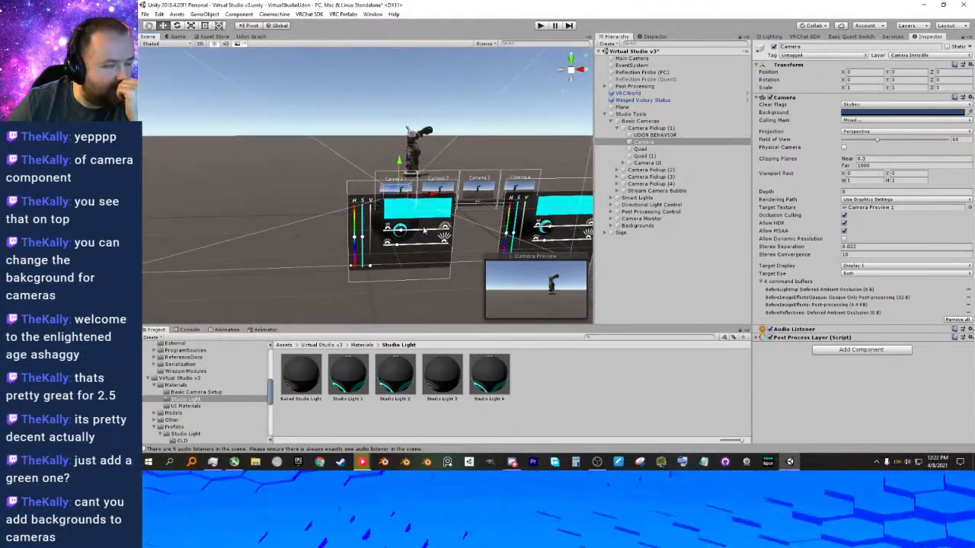
pyautogui.click(260, 200)
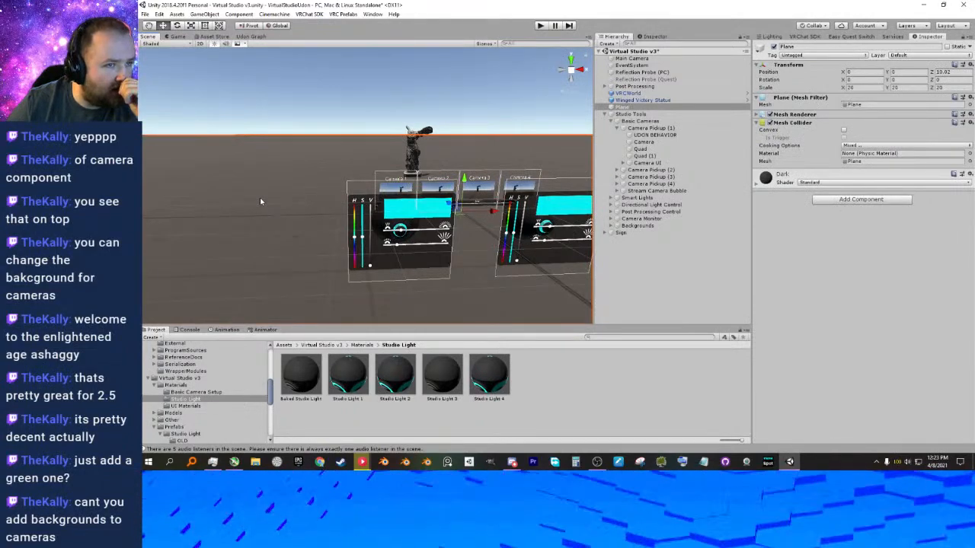
pyautogui.moveTo(260, 201); pyautogui.dragTo(323, 214, button='right')
pyautogui.moveTo(323, 214); pyautogui.dragTo(367, 217, button='middle')
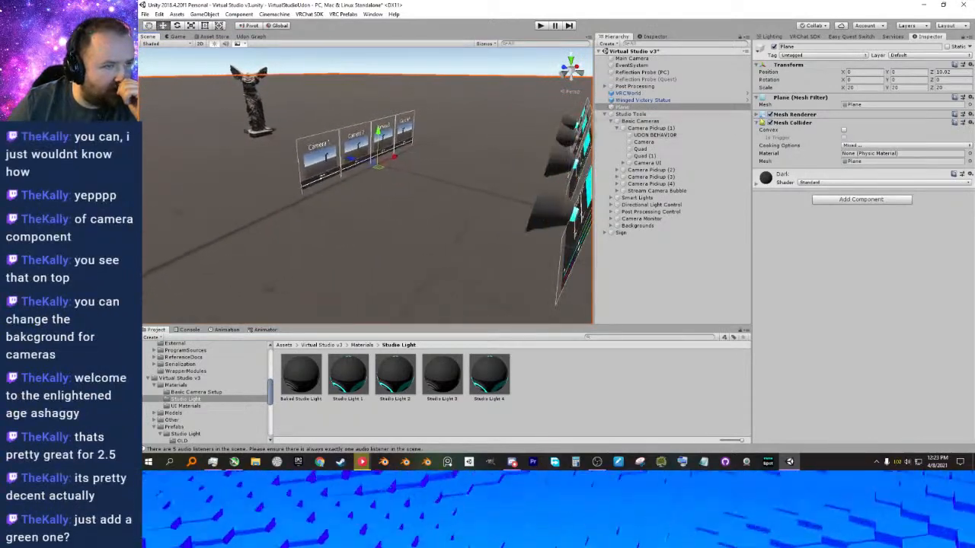
pyautogui.click(769, 115)
pyautogui.moveTo(511, 211); pyautogui.dragTo(482, 206, button='right')
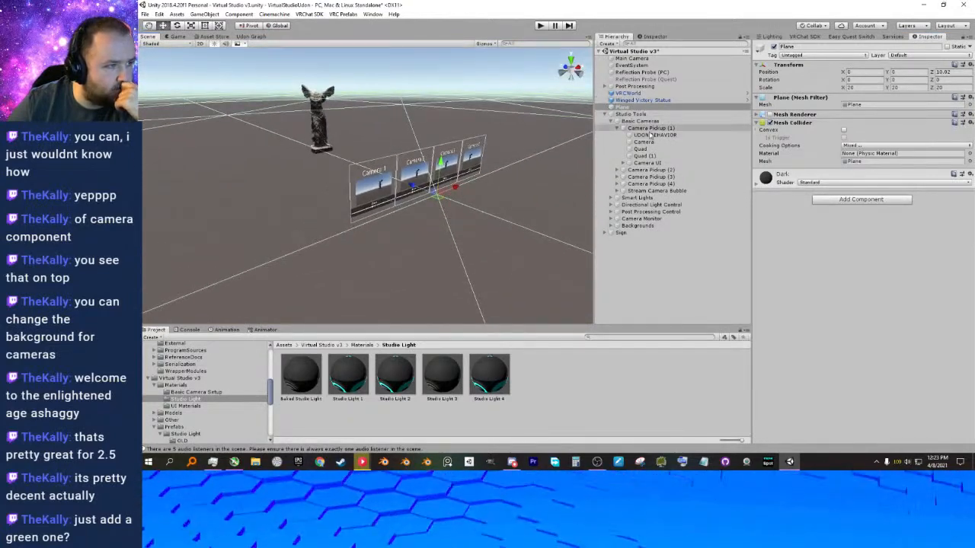
# Set the background of the Camera in Camera Pickup (1) to bright blue (HSV 217, 100, 100) with Solid Color clear flags.
pyautogui.click(699, 169)
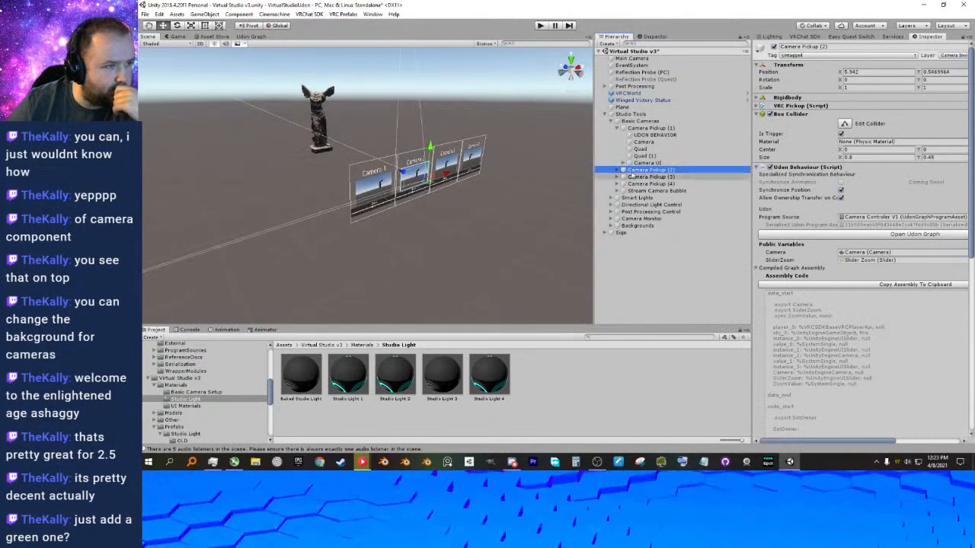
pyautogui.click(644, 142)
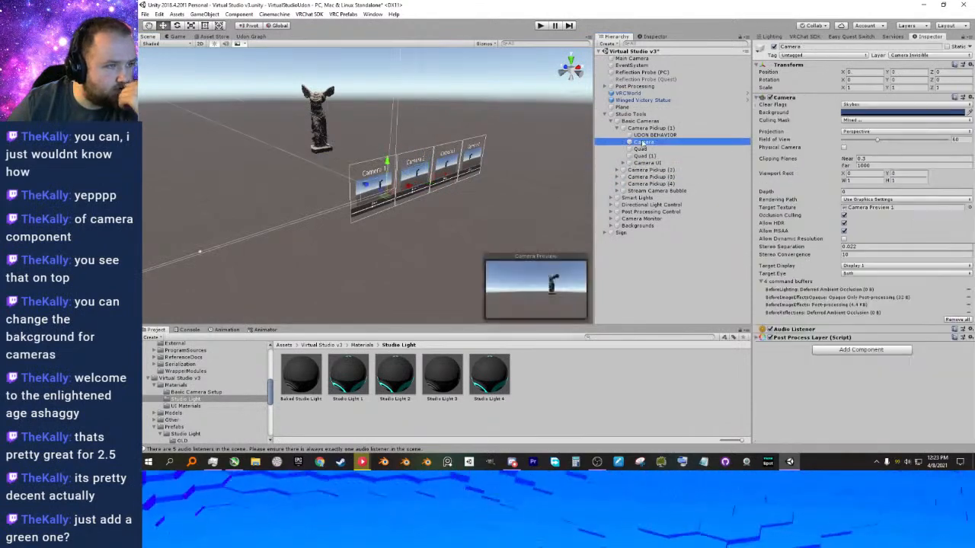
pyautogui.click(855, 112)
pyautogui.moveTo(728, 195); pyautogui.dragTo(751, 169)
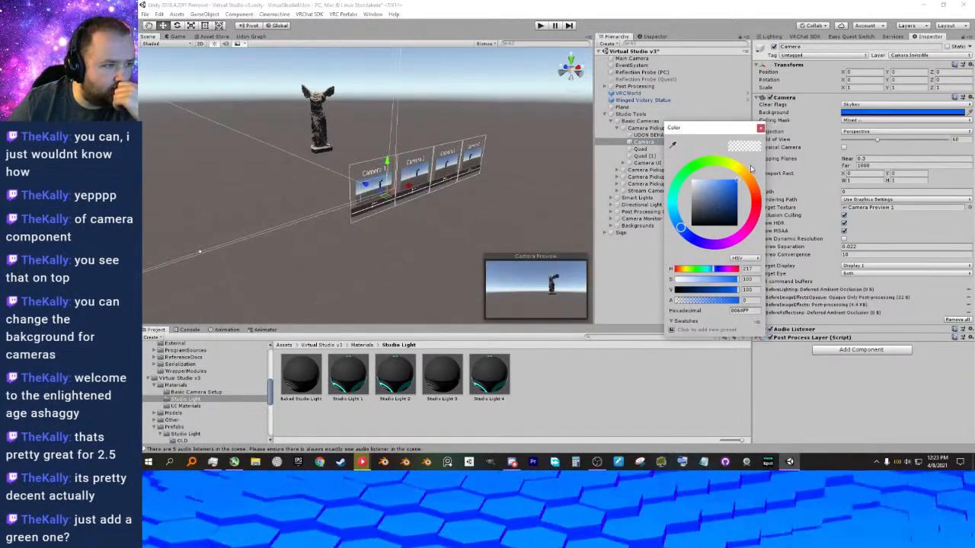
pyautogui.click(859, 107)
pyautogui.click(865, 119)
pyautogui.click(868, 113)
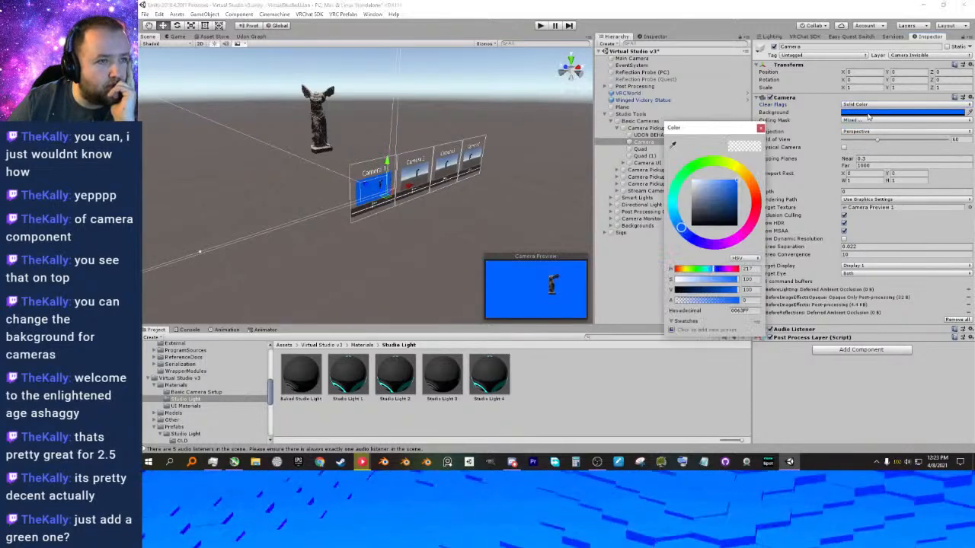
# Change that camera's background colour to pure green, RGB 0, 255, 0, and close the colour picker.
pyautogui.moveTo(715, 177); pyautogui.dragTo(693, 166)
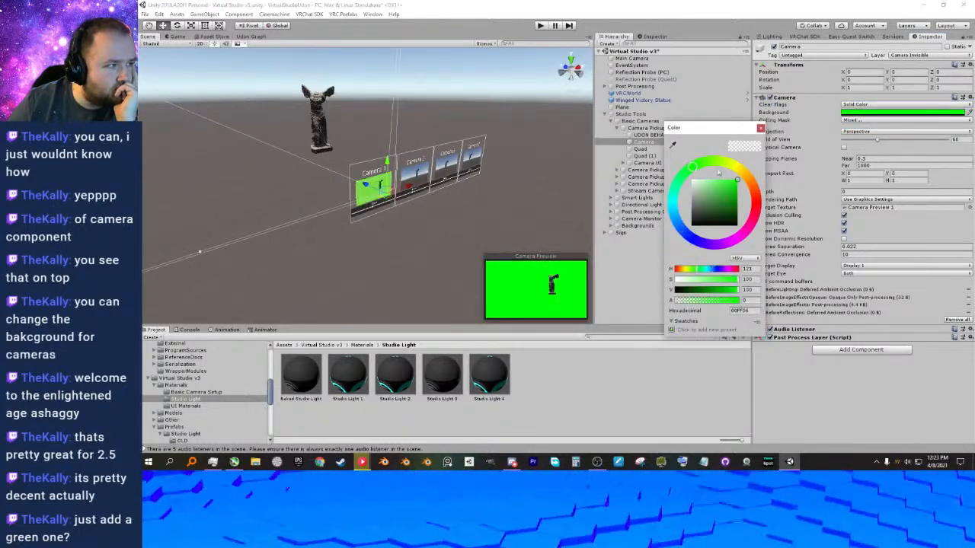
pyautogui.click(748, 259)
pyautogui.click(750, 270)
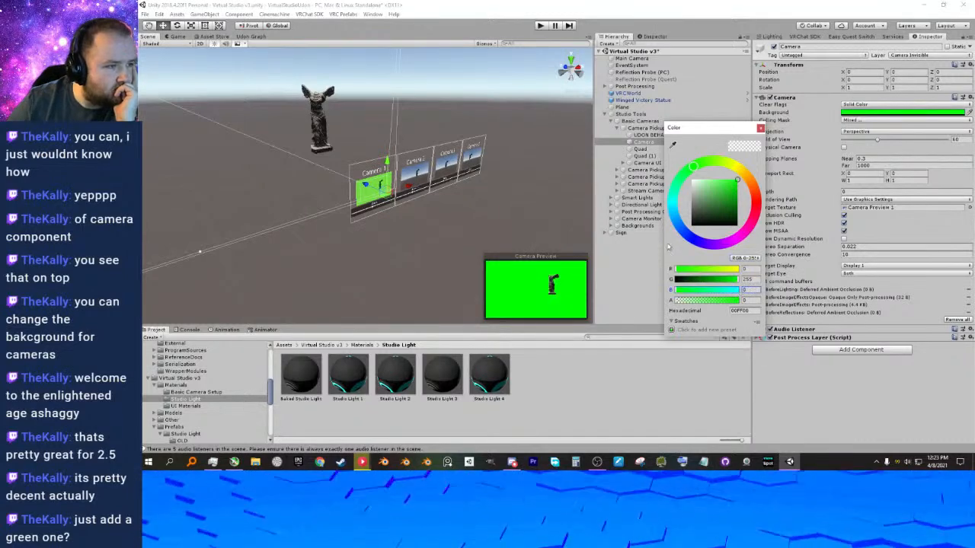
pyautogui.click(745, 179)
pyautogui.moveTo(745, 179)
pyautogui.mouseDown()
pyautogui.moveTo(749, 225)
pyautogui.moveTo(672, 203)
pyautogui.moveTo(680, 170)
pyautogui.moveTo(669, 159)
pyautogui.moveTo(681, 151)
pyautogui.mouseUp()
pyautogui.click(753, 290)
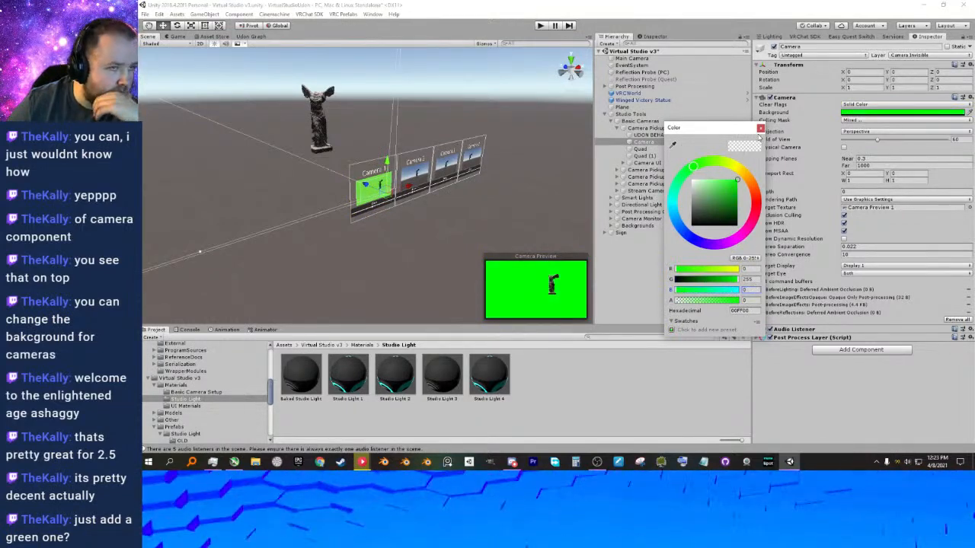
pyautogui.click(760, 128)
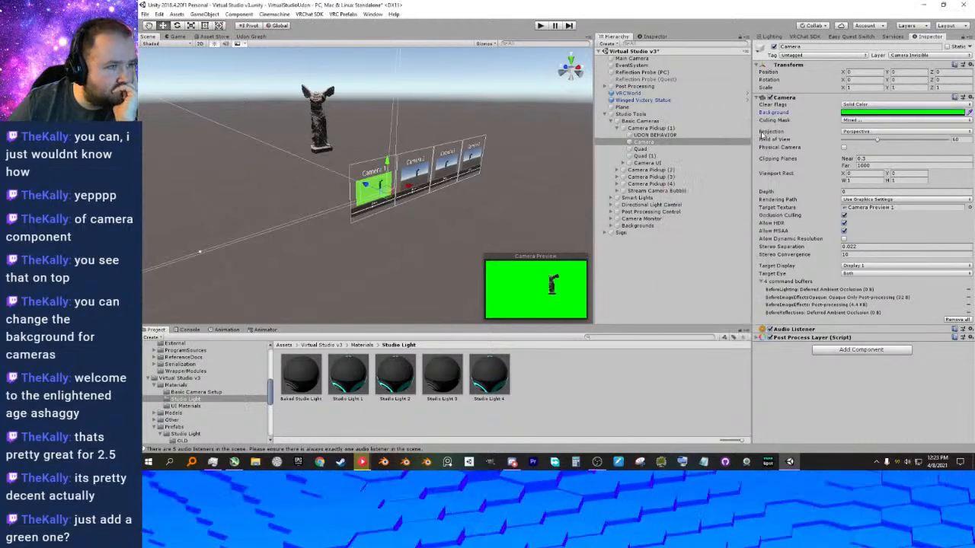
# Undo the green background colour and set the camera's clear flags to Skybox.
pyautogui.moveTo(533, 206); pyautogui.dragTo(517, 174, button='right')
pyautogui.moveTo(517, 174)
pyautogui.mouseDown(button='middle')
pyautogui.moveTo(495, 167)
pyautogui.moveTo(526, 166)
pyautogui.mouseUp(button='middle')
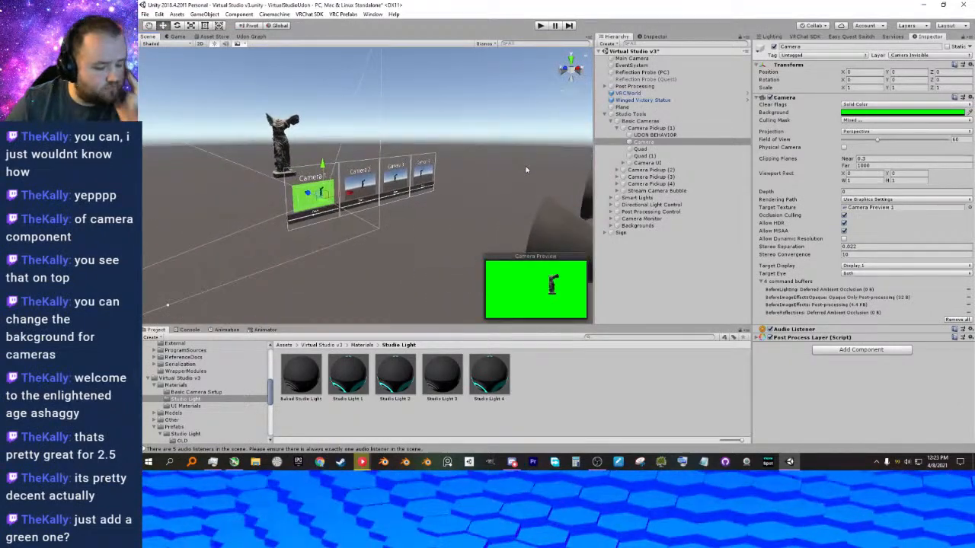
pyautogui.hotkey('ctrl', 'z')
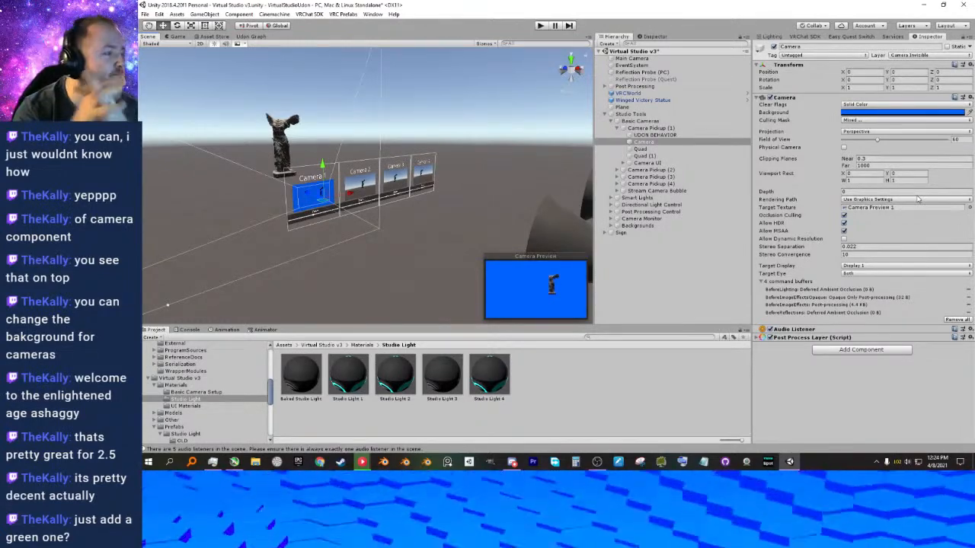
pyautogui.click(860, 104)
pyautogui.click(863, 113)
# Deselect the camera, look at the Reflection Probe (Quest) settings, and collapse the Studio Tools group in the hierarchy.
pyautogui.moveTo(509, 172); pyautogui.dragTo(526, 181, button='right')
pyautogui.moveTo(526, 181); pyautogui.dragTo(488, 190, button='middle')
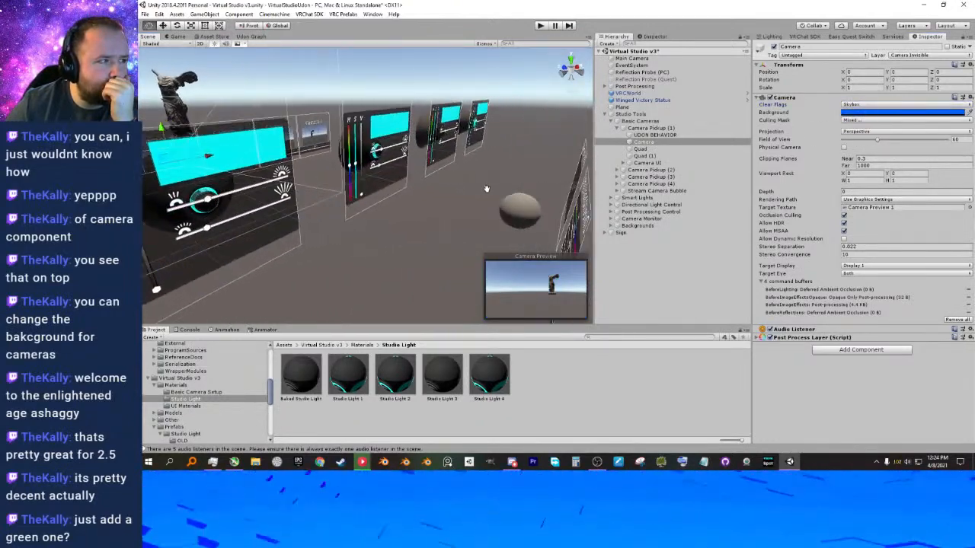
pyautogui.moveTo(564, 151); pyautogui.dragTo(446, 165, button='right')
pyautogui.press('d')
pyautogui.moveTo(484, 126); pyautogui.dragTo(484, 112, button='right')
pyautogui.click(484, 112)
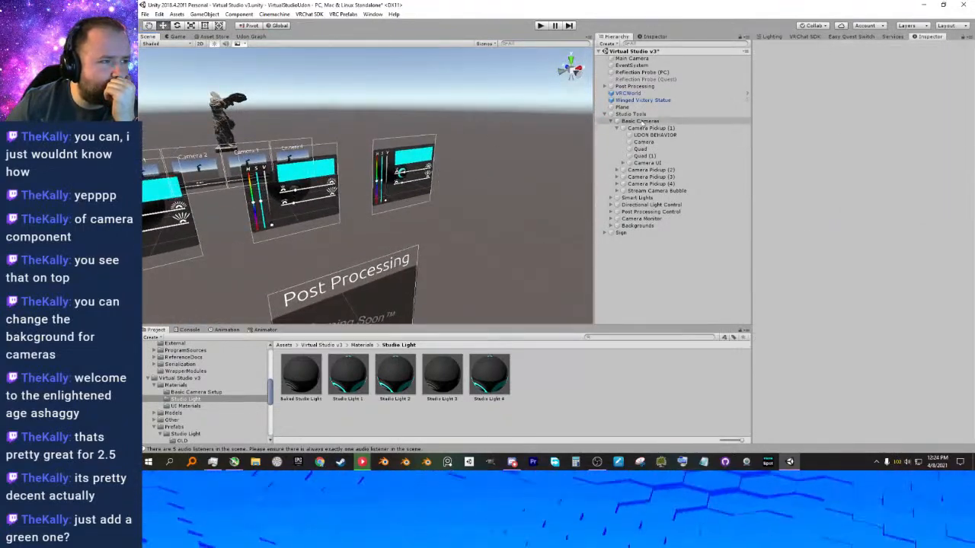
pyautogui.click(632, 79)
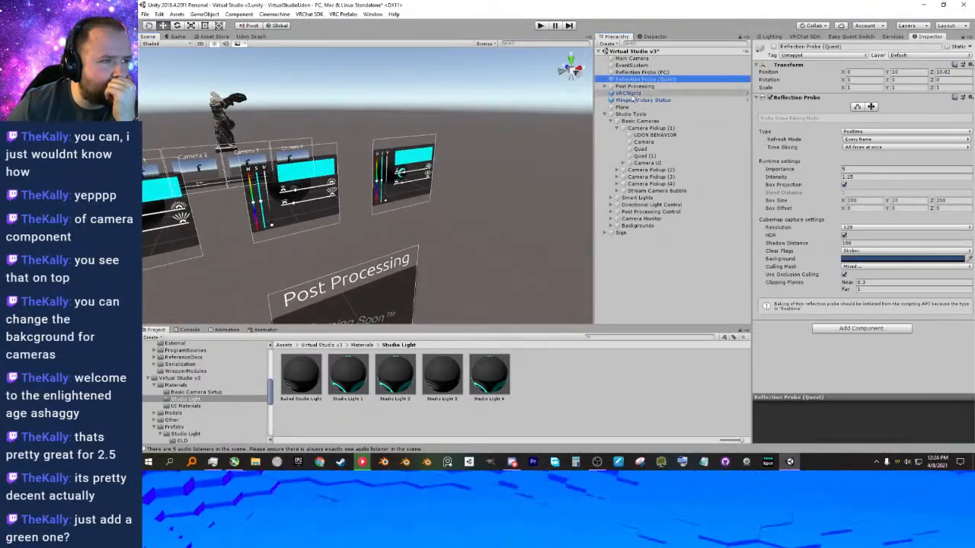
pyautogui.click(605, 114)
# Rename the ground Plane object as Floor.
pyautogui.click(622, 107)
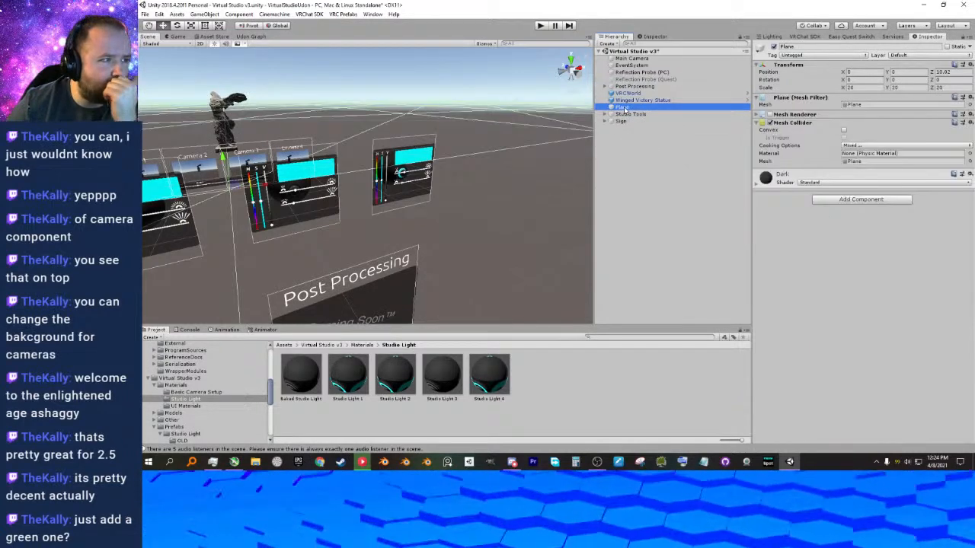
pyautogui.press('f')
pyautogui.press('F2')
pyautogui.write('Floor')
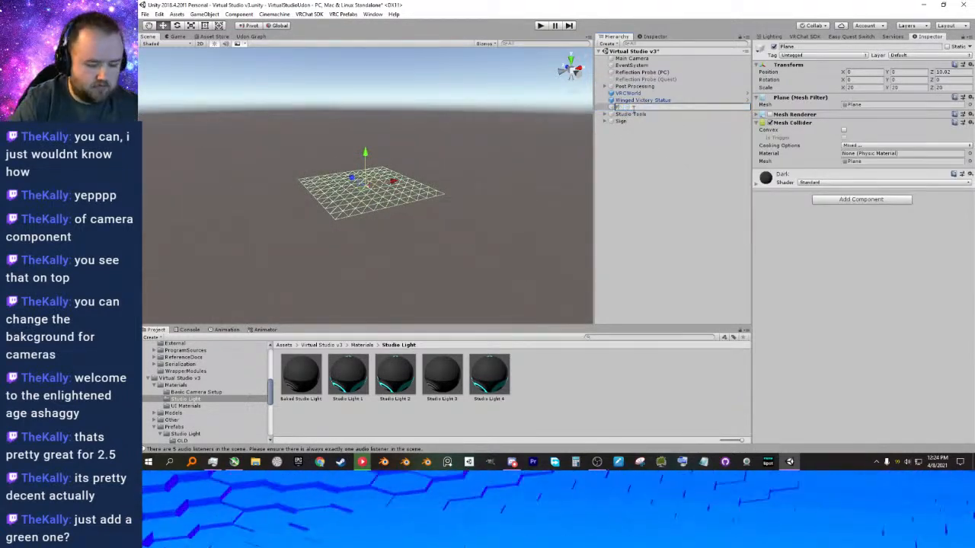
pyautogui.press('Return')
# Turn the Floor's Mesh Renderer back on and check the ground around the camera panels and statue.
pyautogui.click(843, 130)
pyautogui.click(843, 130)
pyautogui.click(772, 115)
pyautogui.click(770, 115)
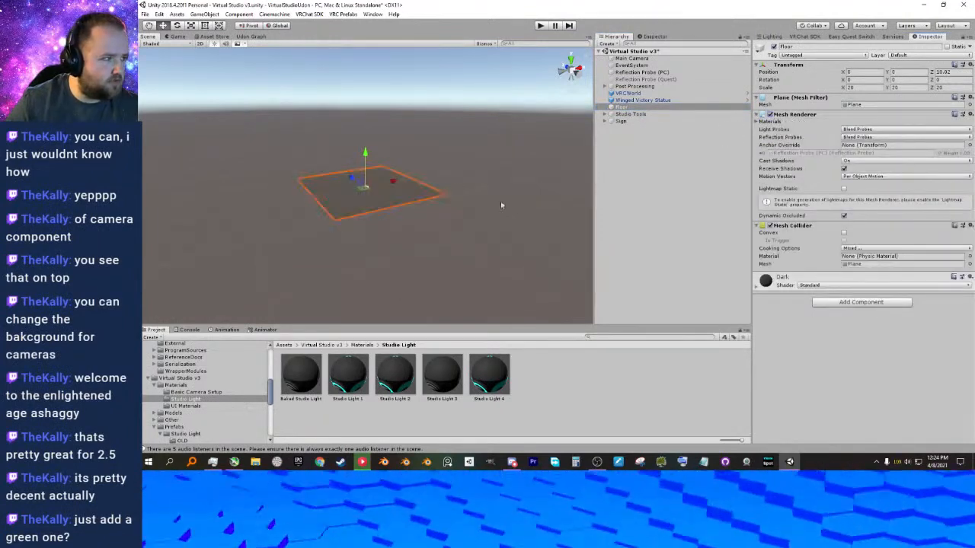
pyautogui.scroll(7, 411, 215)
pyautogui.scroll(-10, 368, 191)
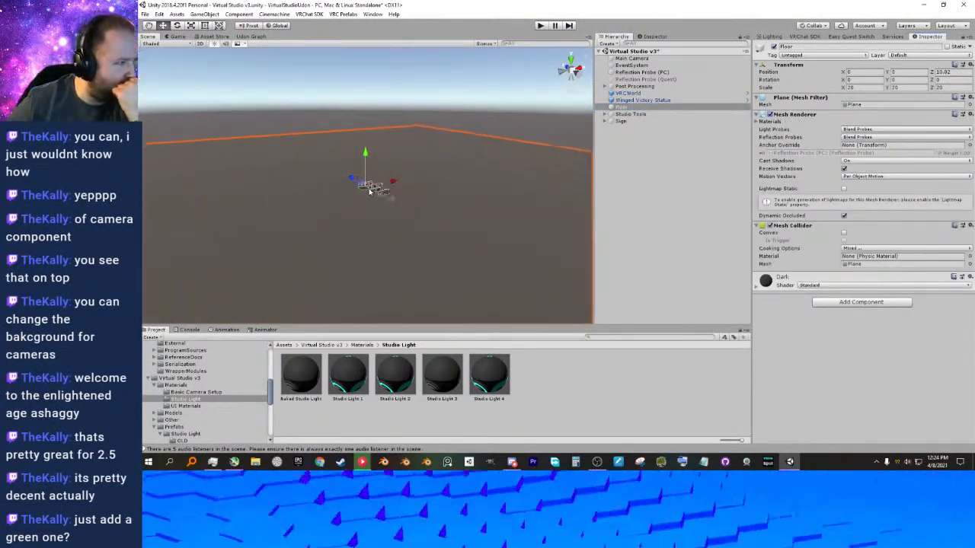
pyautogui.scroll(10, 386, 217)
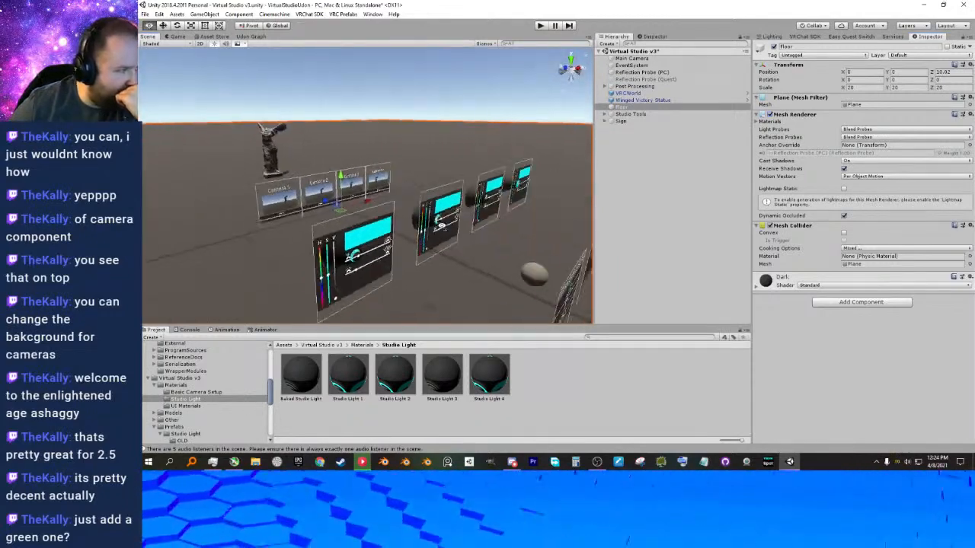
pyautogui.moveTo(441, 226); pyautogui.dragTo(495, 225, button='right')
pyautogui.moveTo(494, 222); pyautogui.dragTo(465, 222, button='middle')
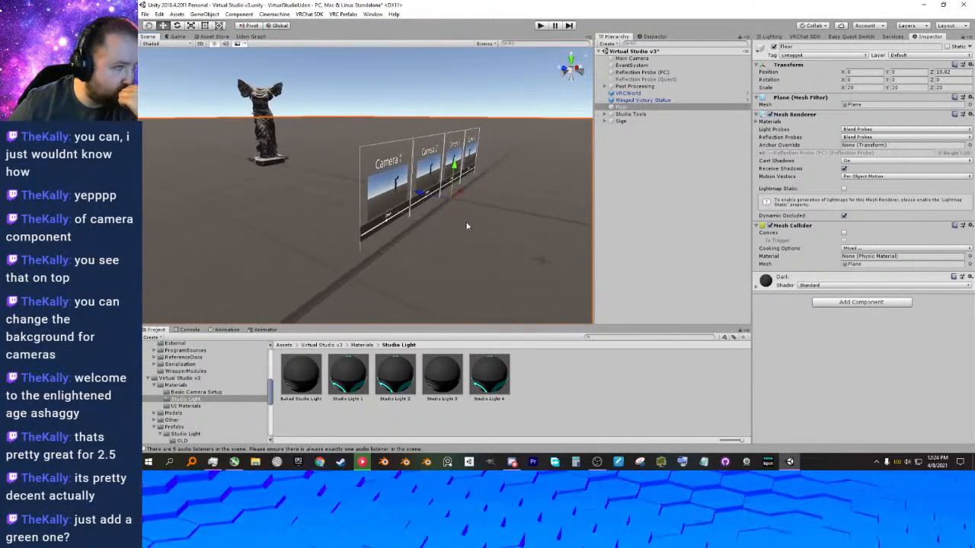
# Duplicate the Floor object and examine the copy's position around the studio panels.
pyautogui.rightClick(622, 108)
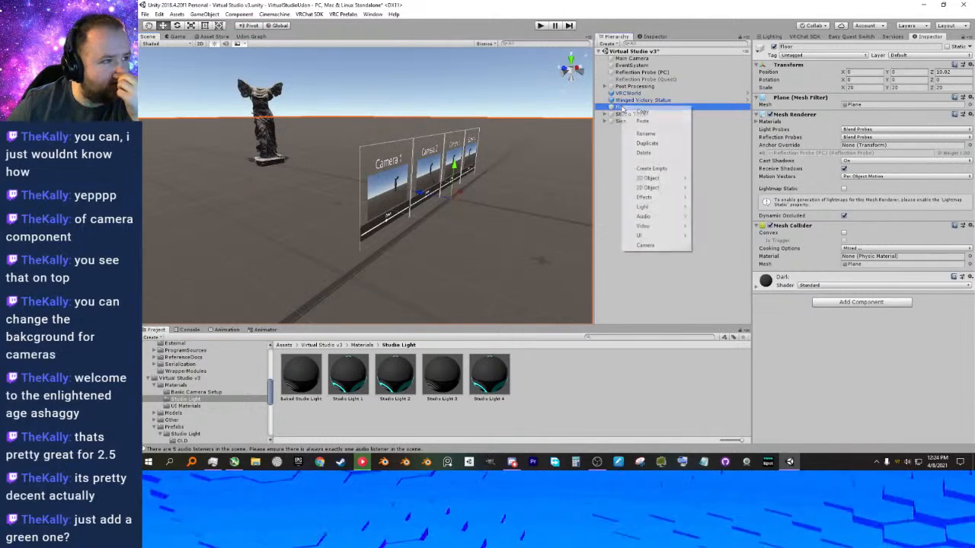
pyautogui.click(643, 142)
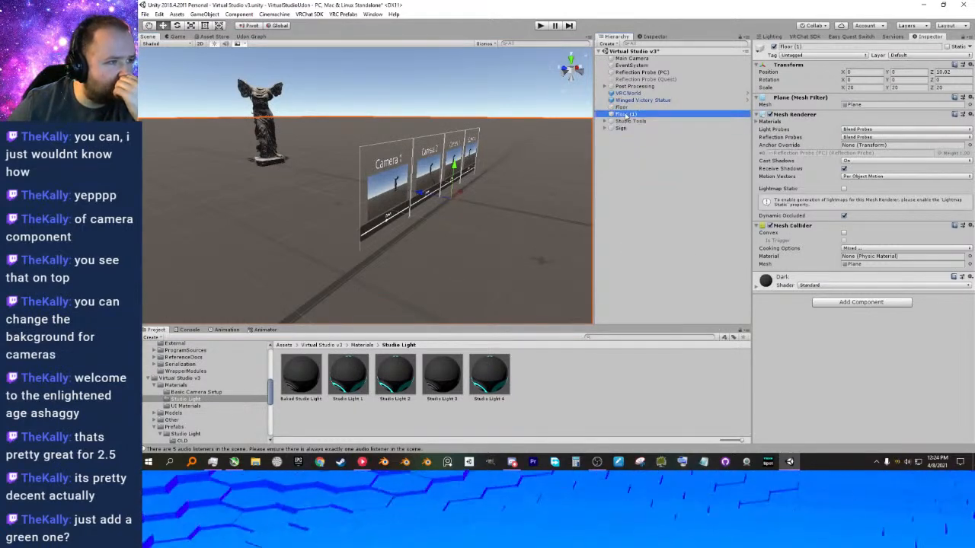
pyautogui.doubleClick(638, 115)
pyautogui.scroll(8, 355, 188)
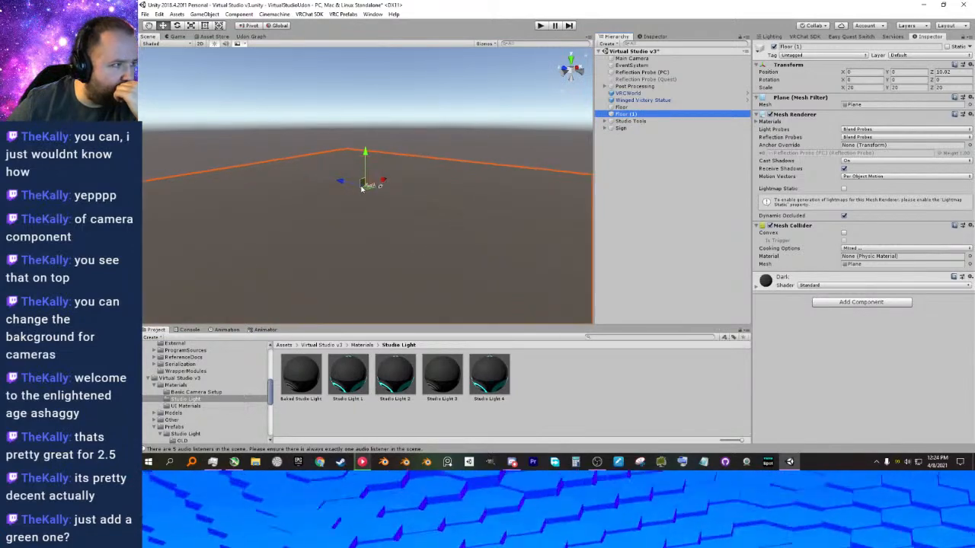
pyautogui.scroll(-10, 364, 188)
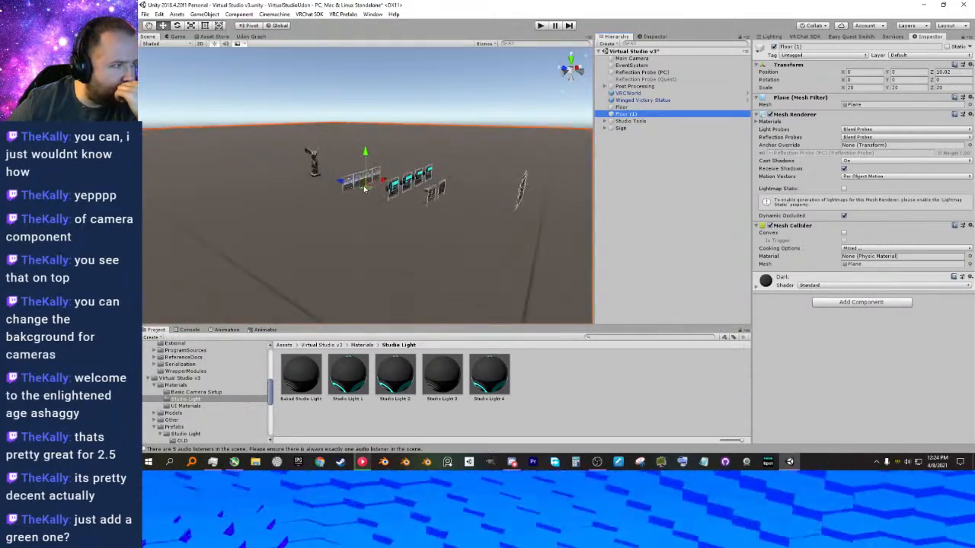
pyautogui.moveTo(366, 189); pyautogui.dragTo(454, 252, button='middle')
pyautogui.scroll(6, 436, 235)
# Assign the original Floor object to the Camera Invisible layer.
pyautogui.click(632, 172)
pyautogui.click(634, 114)
pyautogui.click(635, 108)
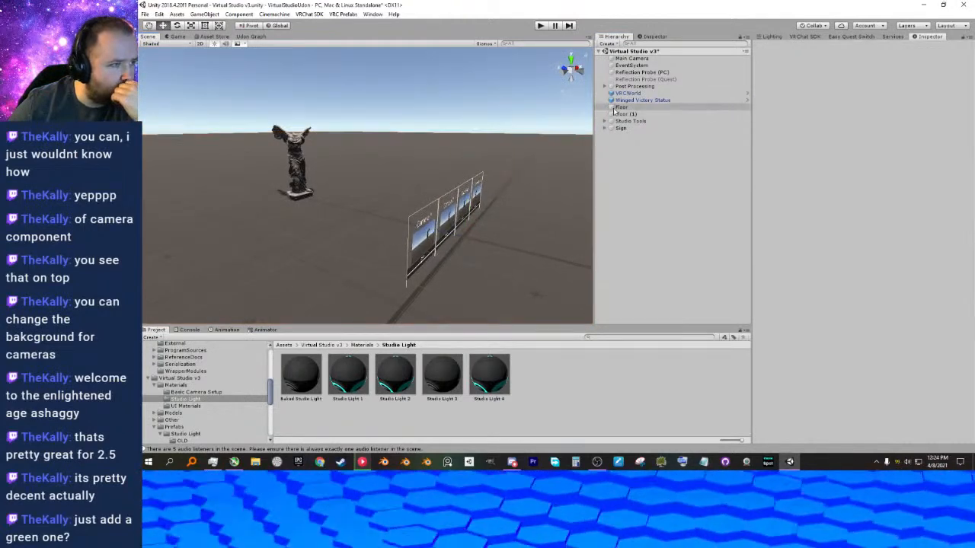
pyautogui.click(908, 56)
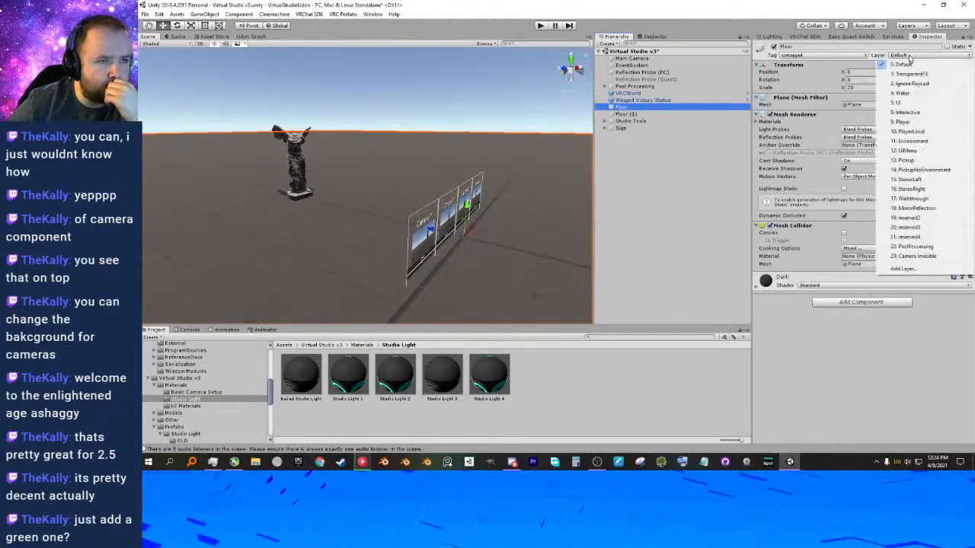
pyautogui.click(918, 256)
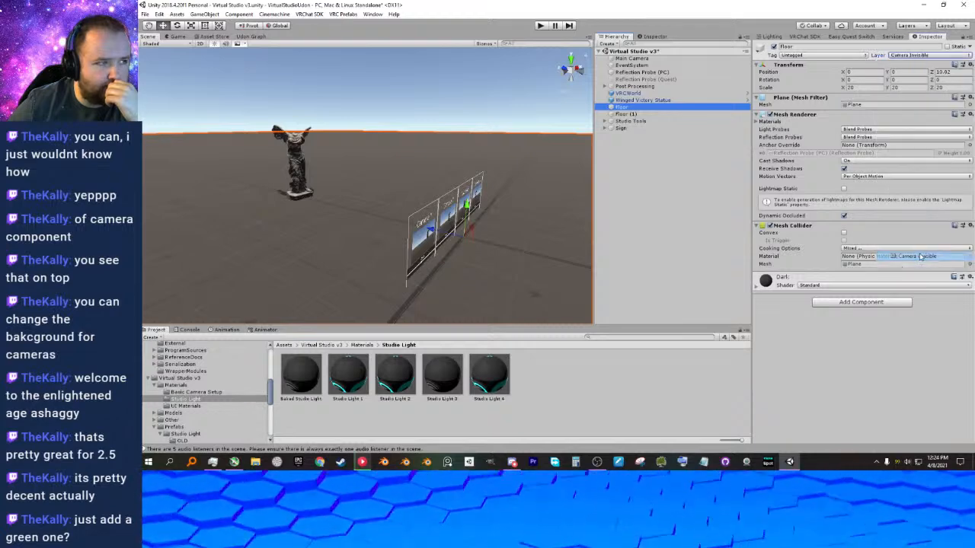
# Rename the original Floor object as Floor (camera Invisible).
pyautogui.doubleClick(622, 108)
pyautogui.click(810, 46)
pyautogui.click(811, 45)
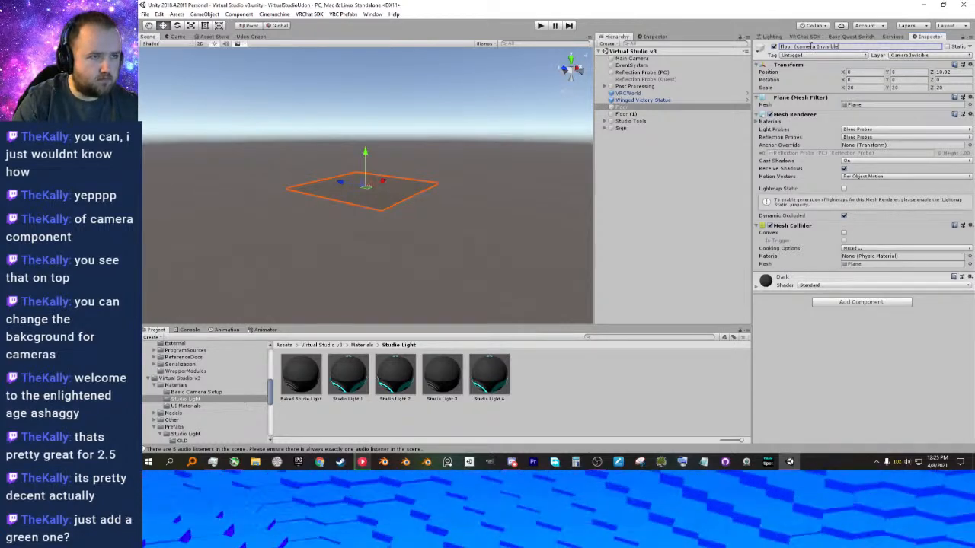
pyautogui.press('Return')
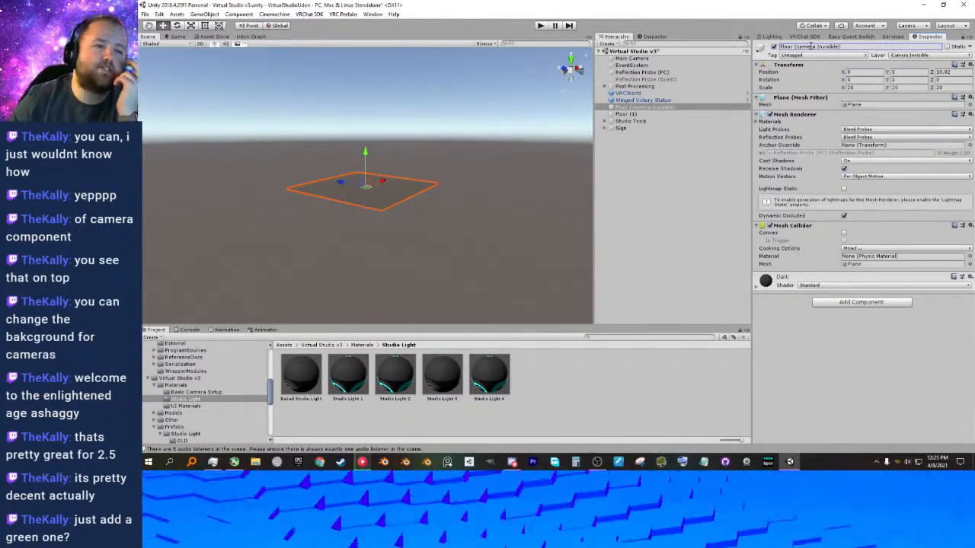
pyautogui.click(722, 189)
# Assign the duplicated floor, Floor (1), to the Environment layer.
pyautogui.scroll(15, 324, 181)
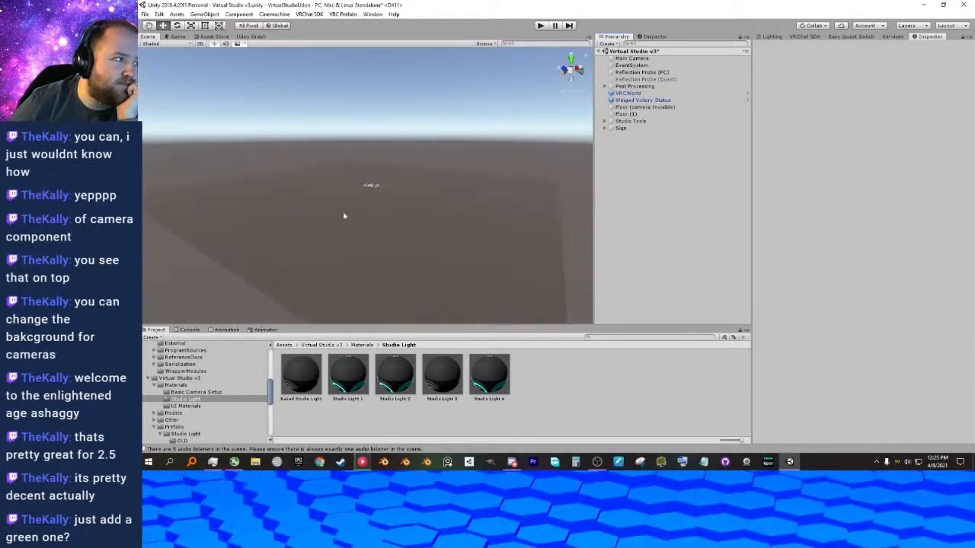
pyautogui.scroll(15, 365, 207)
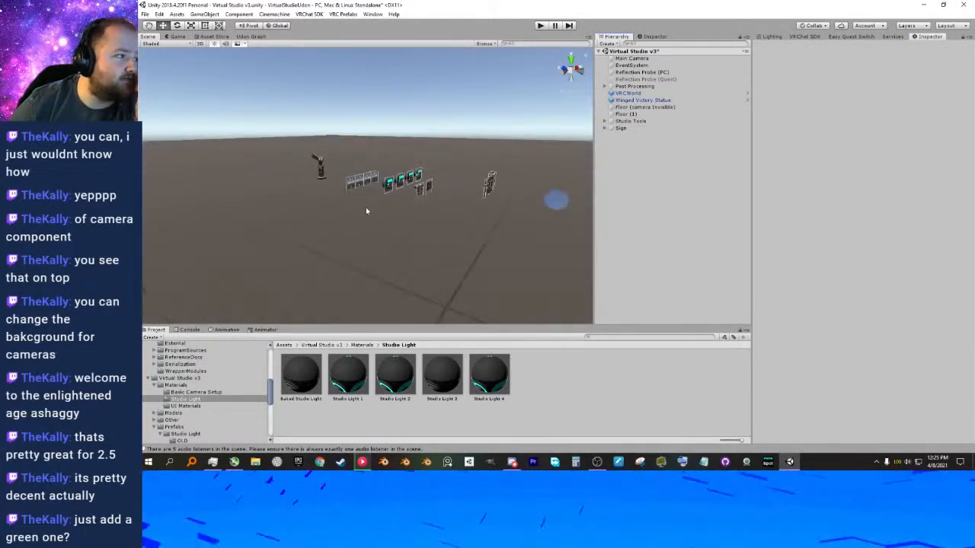
pyautogui.moveTo(373, 208); pyautogui.dragTo(461, 218, button='right')
pyautogui.click(628, 116)
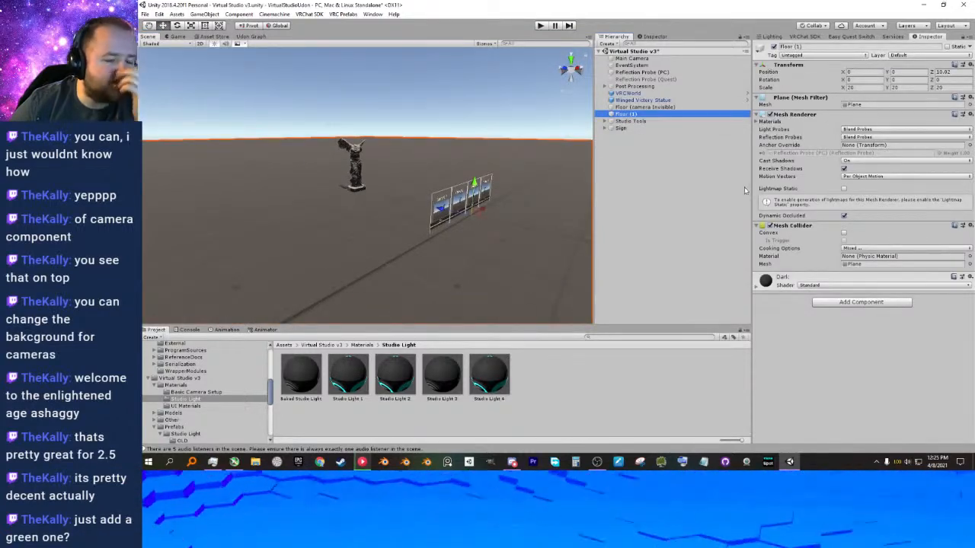
pyautogui.click(907, 56)
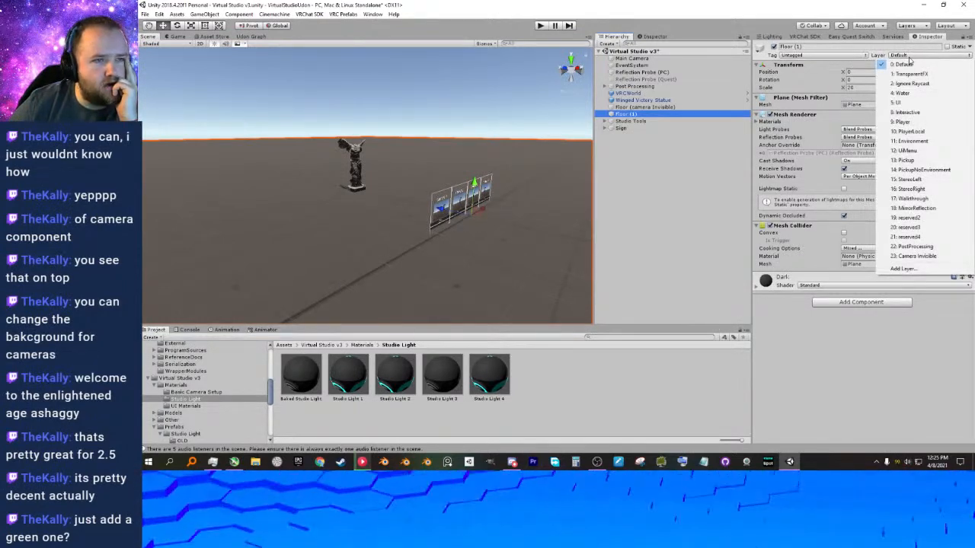
pyautogui.click(921, 141)
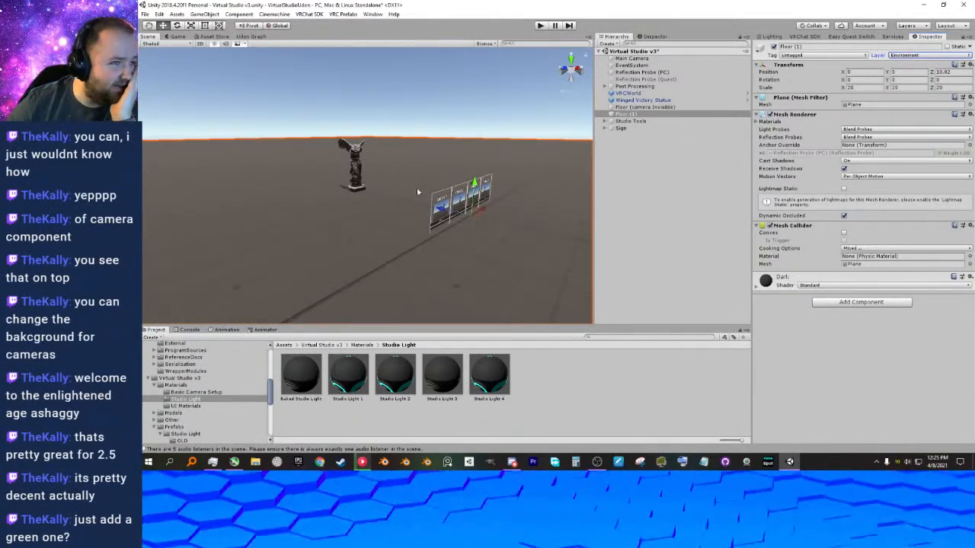
# Rename the duplicated floor as Floor (Camera Visible).
pyautogui.moveTo(415, 189); pyautogui.dragTo(434, 185, button='right')
pyautogui.doubleClick(632, 114)
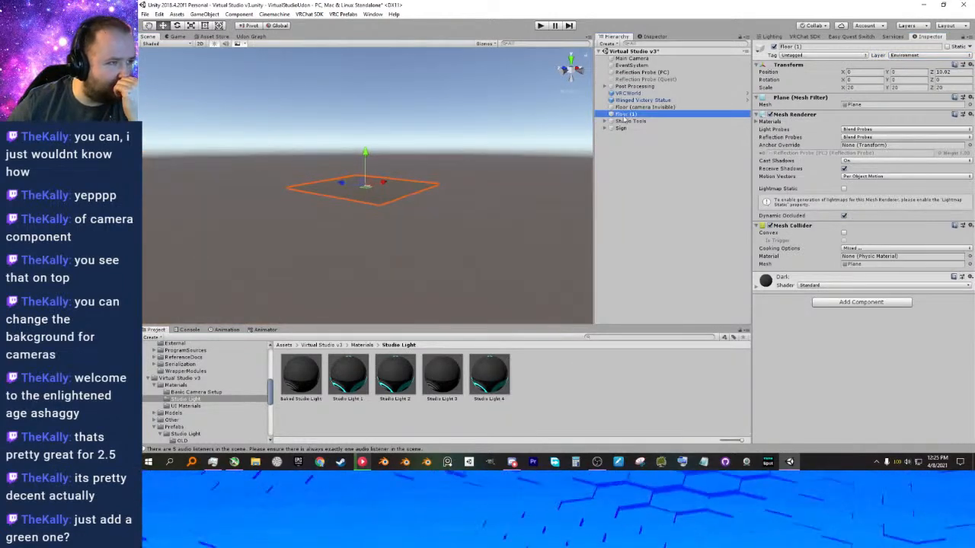
pyautogui.click(635, 115)
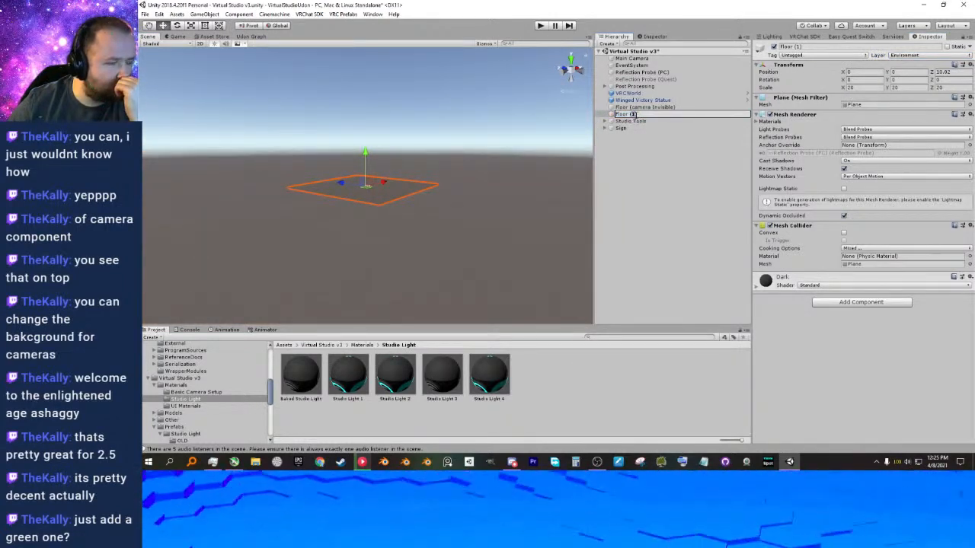
pyautogui.write('Camera')
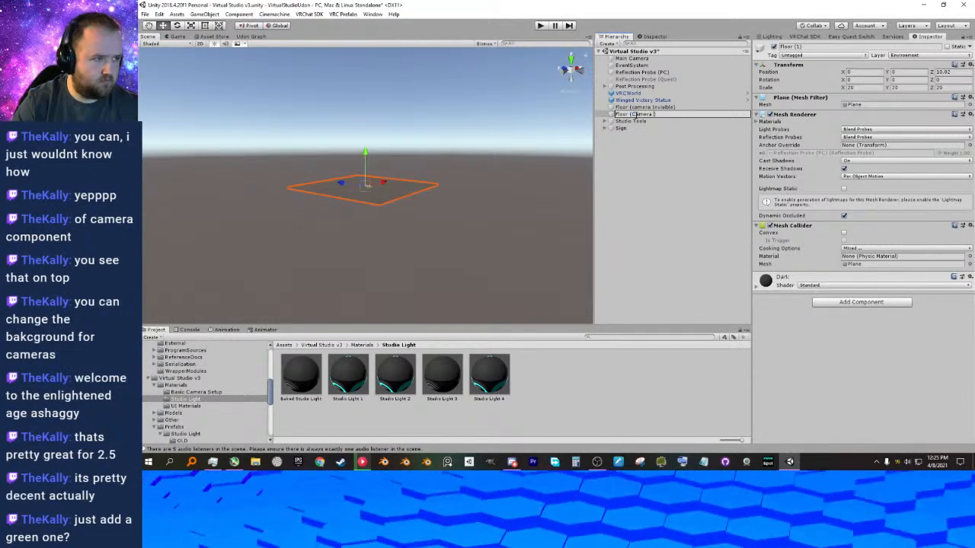
pyautogui.write(' Visible')
pyautogui.press('Return')
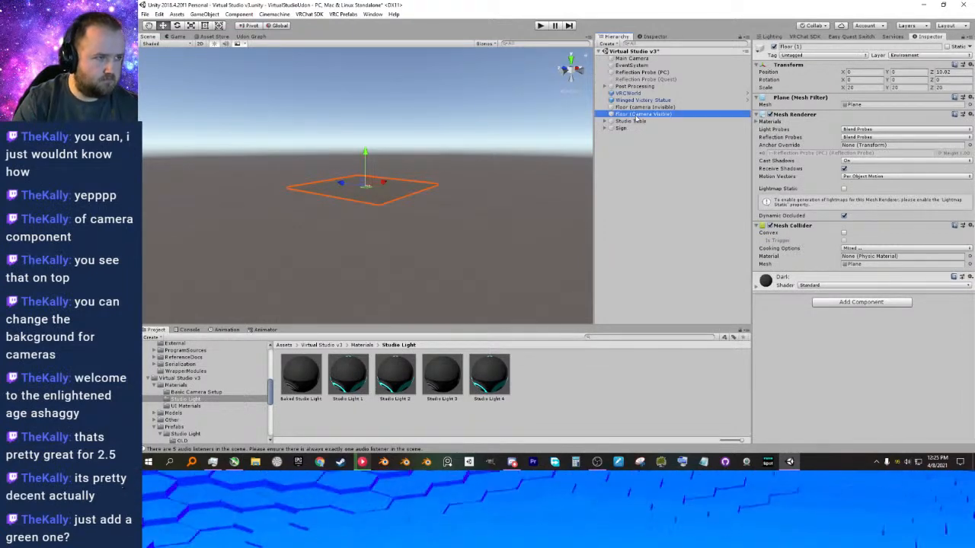
# Look over the Reflection Probe (PC), the Studio Tools group and the Winged Victory Statue in the scene.
pyautogui.scroll(5, 396, 210)
pyautogui.press('Up')
pyautogui.press('Up')
pyautogui.press('Up')
pyautogui.press('Up')
pyautogui.press('Up')
pyautogui.press('Up')
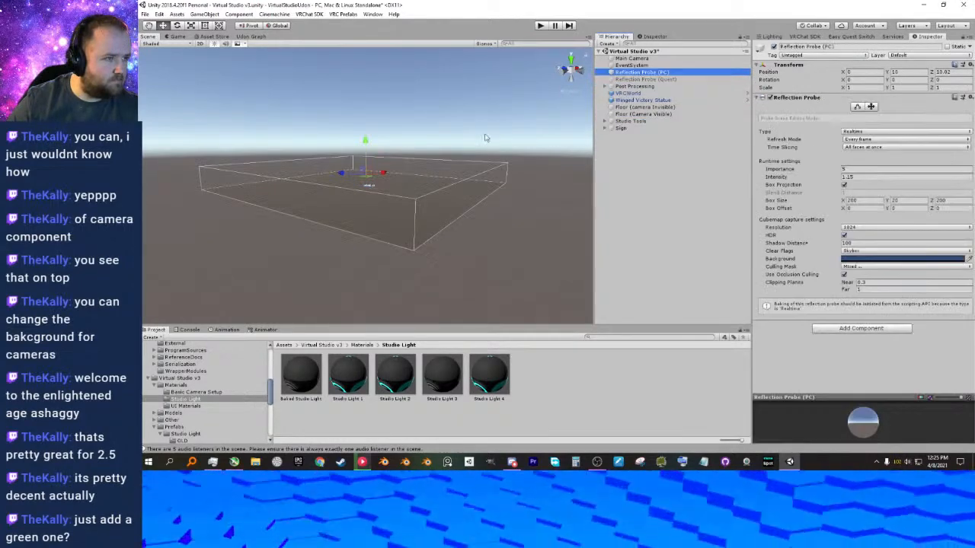
pyautogui.click(622, 122)
pyautogui.scroll(15, 315, 161)
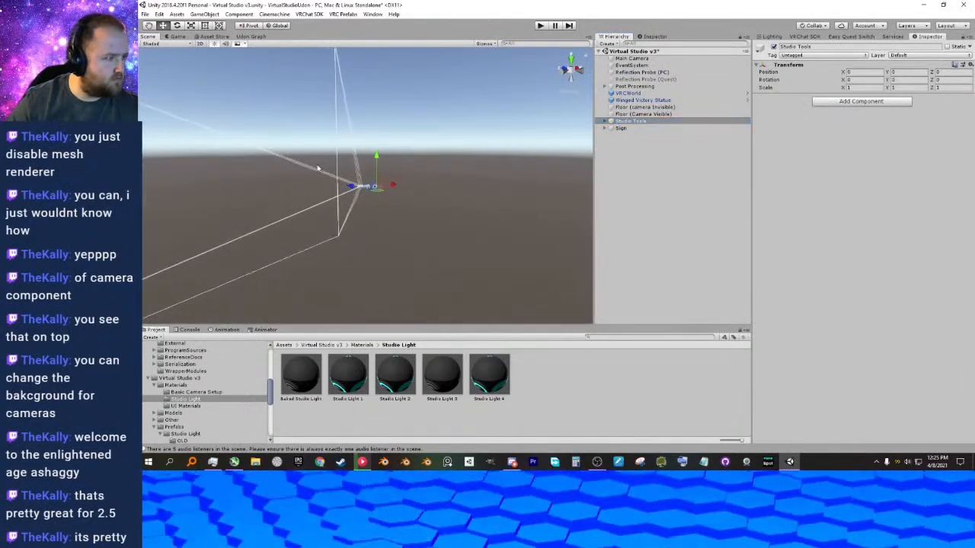
pyautogui.scroll(-10, 360, 196)
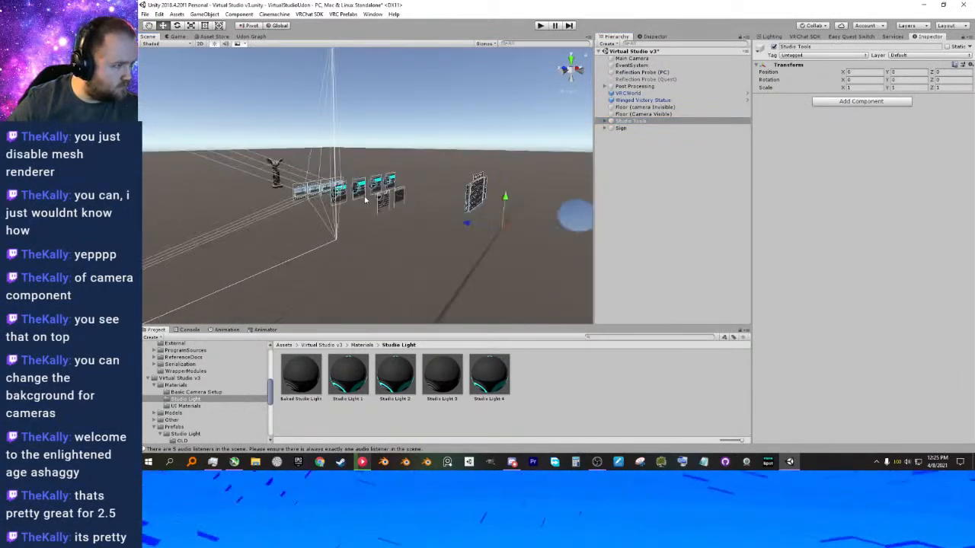
pyautogui.click(302, 177)
pyautogui.press('f')
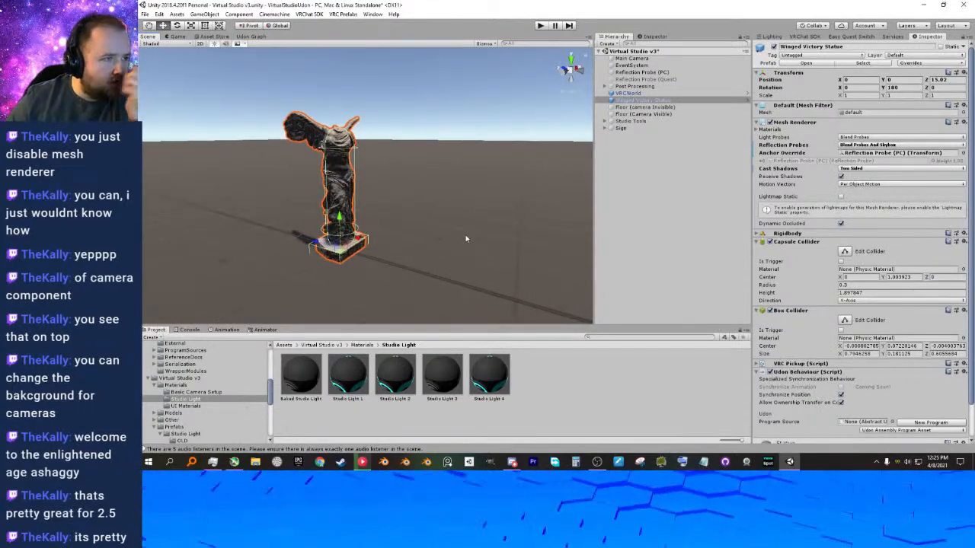
# Toggle the Mesh Renderer of Floor (Camera Visible) off and on while checking the floor in the Camera 1–4 previews.
pyautogui.click(617, 113)
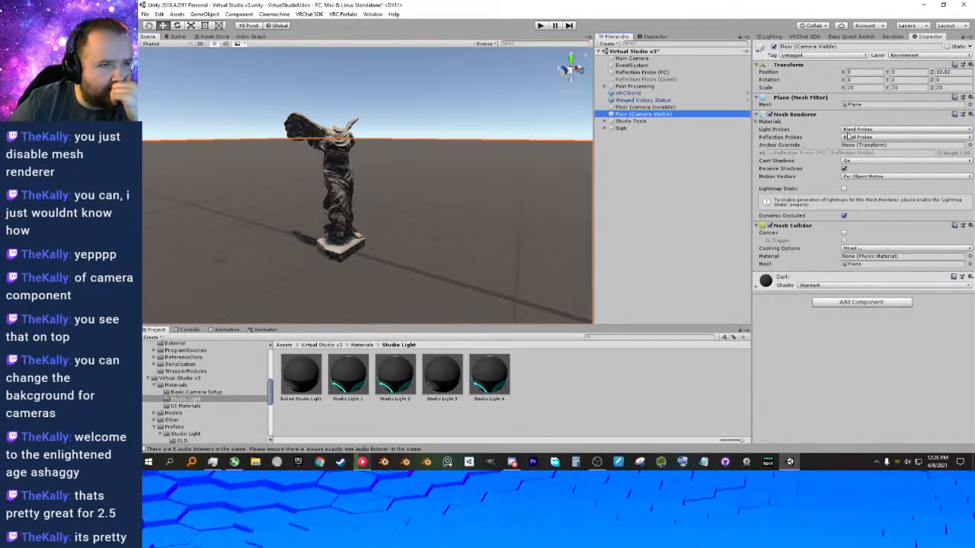
pyautogui.click(770, 115)
pyautogui.click(770, 115)
pyautogui.moveTo(562, 195); pyautogui.dragTo(333, 156, button='middle')
pyautogui.scroll(-3, 333, 157)
pyautogui.moveTo(424, 211); pyautogui.dragTo(381, 224, button='right')
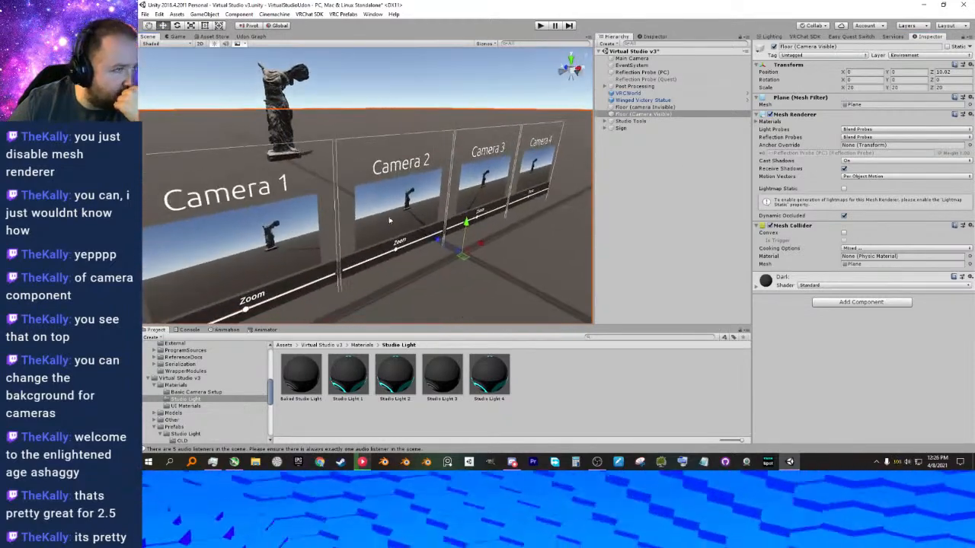
pyautogui.click(770, 115)
pyautogui.click(770, 116)
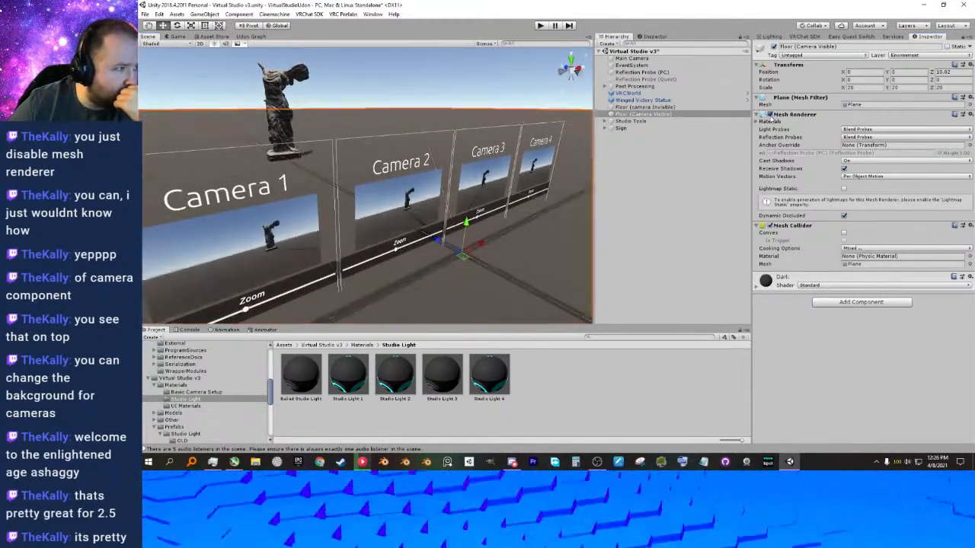
pyautogui.click(770, 115)
pyautogui.click(770, 116)
pyautogui.moveTo(351, 170); pyautogui.dragTo(372, 157, button='right')
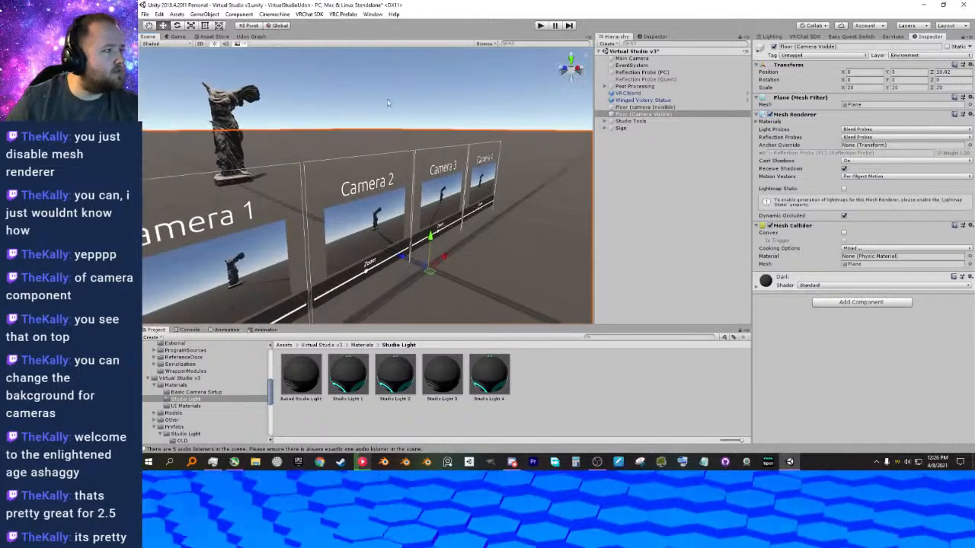
pyautogui.click(404, 92)
# Try a Z position of 10 for Floor (Camera Visible), undoing the trial shifts along Z.
pyautogui.click(645, 114)
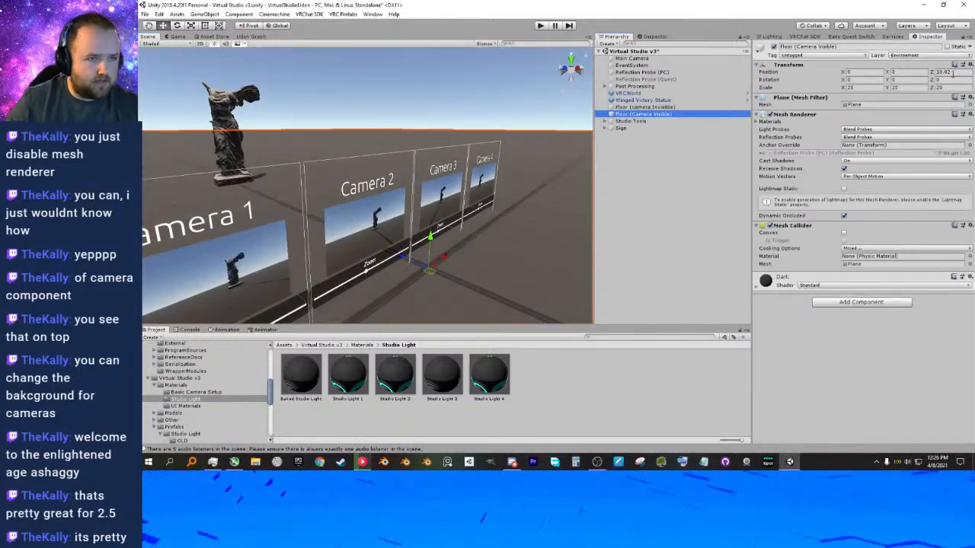
pyautogui.click(946, 72)
pyautogui.press('BackSpace')
pyautogui.write('0')
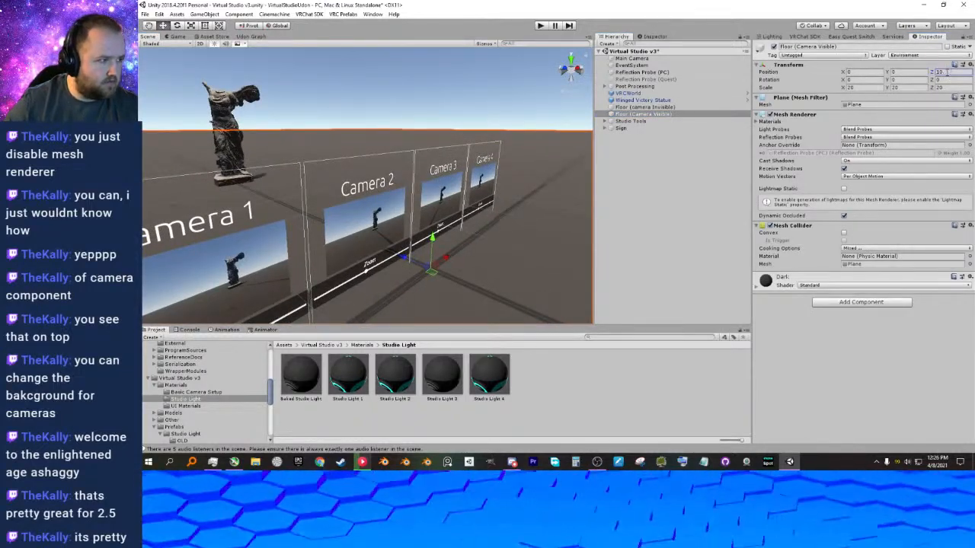
pyautogui.moveTo(936, 76); pyautogui.dragTo(919, 76)
pyautogui.hotkey('ctrl', 'z')
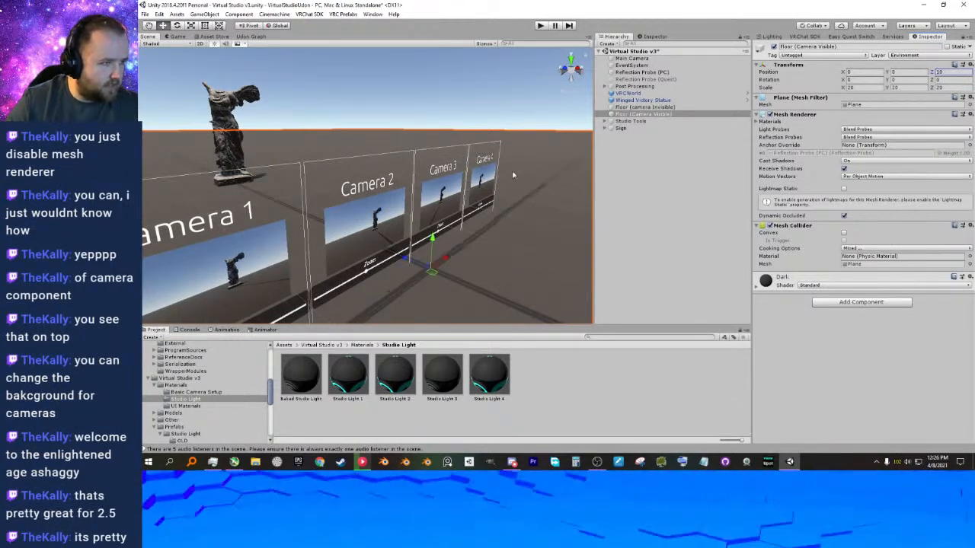
pyautogui.moveTo(482, 213); pyautogui.dragTo(504, 202, button='middle')
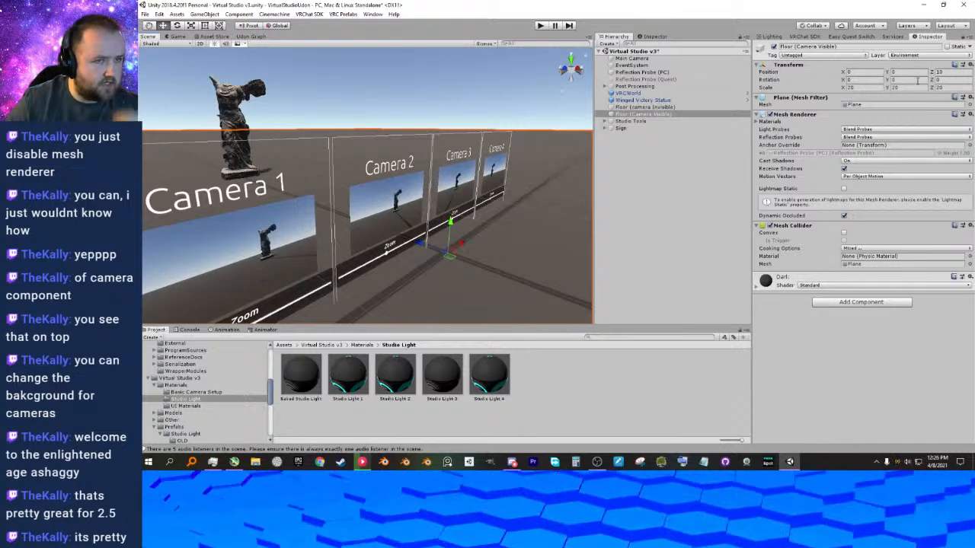
pyautogui.moveTo(934, 74); pyautogui.dragTo(938, 76)
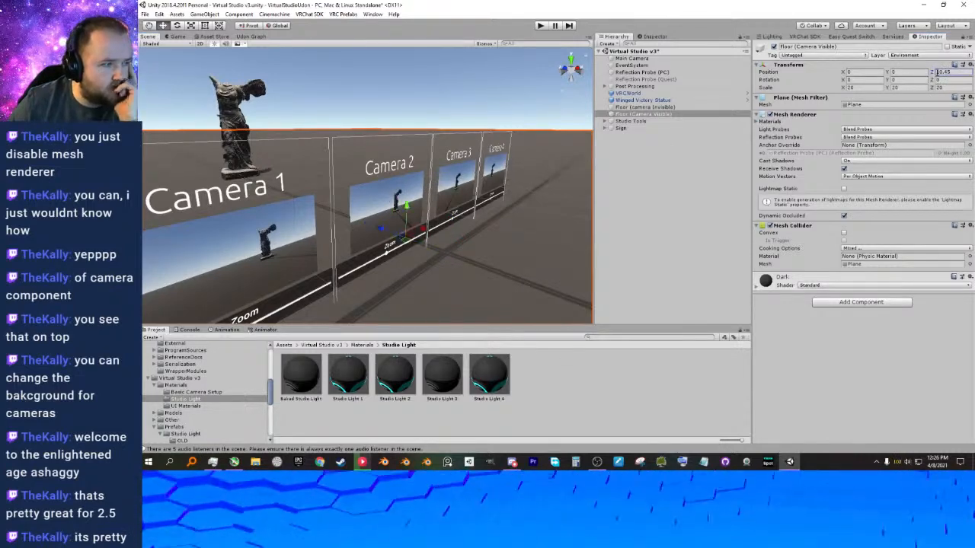
pyautogui.hotkey('ctrl', 'z')
pyautogui.click(953, 72)
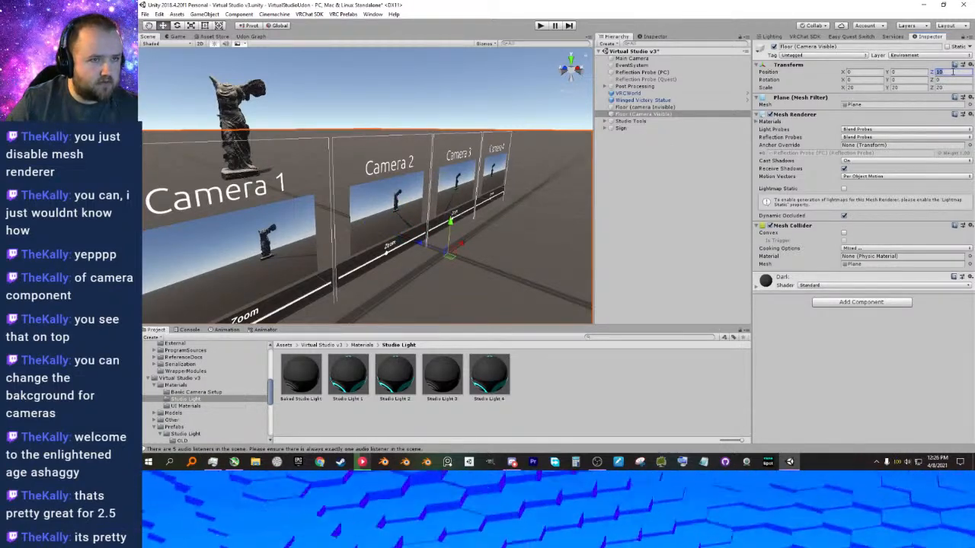
# Set the Z position of Floor (camera Invisible) to 10.
pyautogui.click(652, 107)
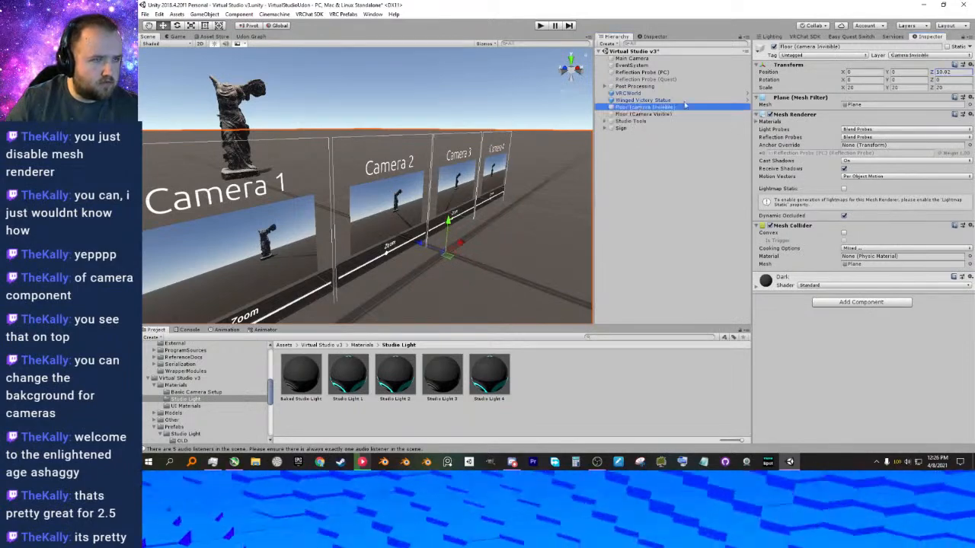
pyautogui.click(945, 73)
pyautogui.press('BackSpace')
pyautogui.press('BackSpace')
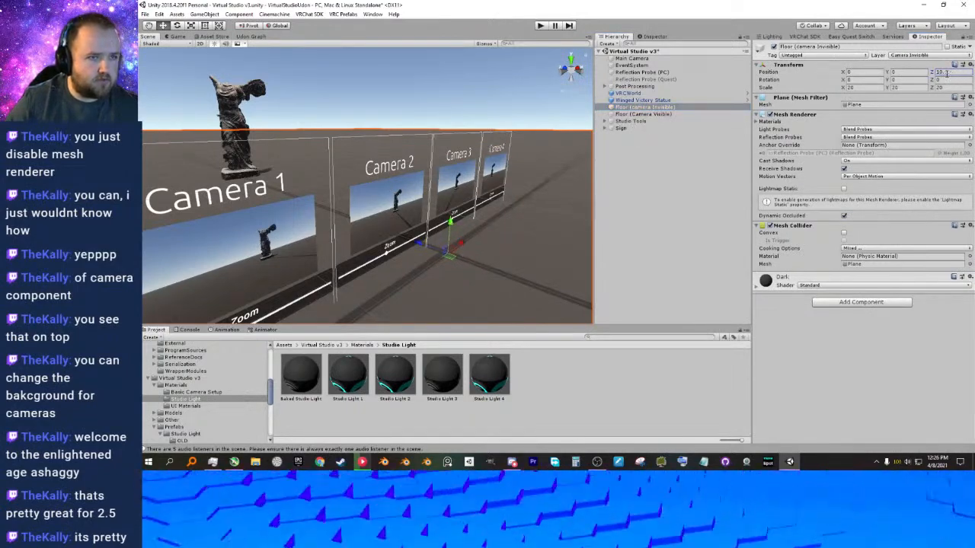
# Set the Y position of Floor (Camera Visible) to -0.001 and change it to -0.01.
pyautogui.click(713, 114)
pyautogui.moveTo(448, 230); pyautogui.dragTo(448, 234)
pyautogui.moveTo(912, 72); pyautogui.dragTo(861, 78)
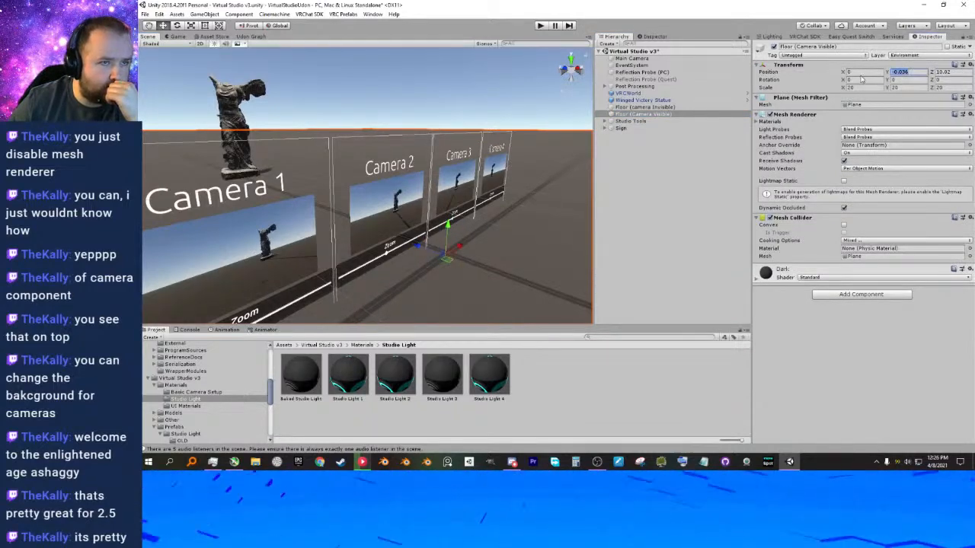
pyautogui.write('0')
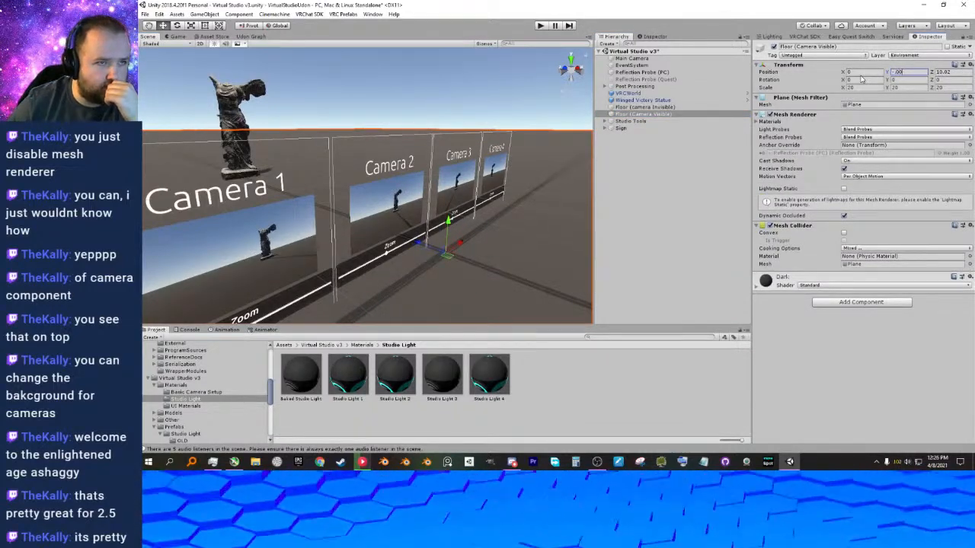
pyautogui.write('1')
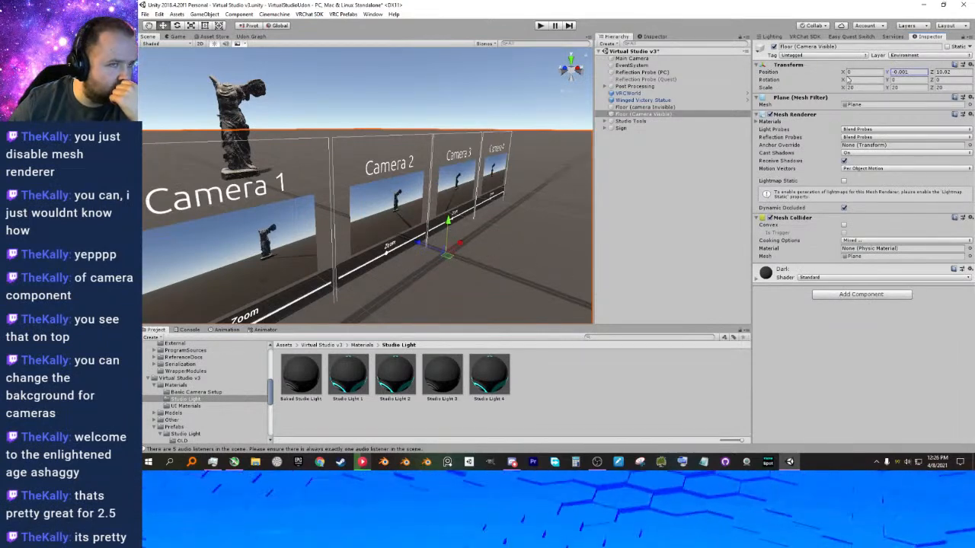
pyautogui.moveTo(908, 73); pyautogui.dragTo(902, 74)
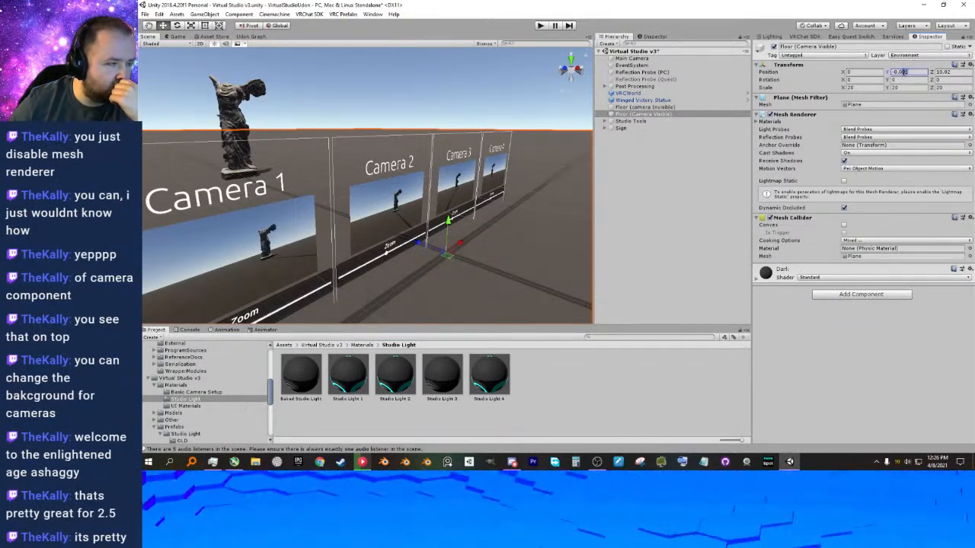
# Toggle the Mesh Renderer of Floor (Camera Visible) off and on to compare the camera previews, and save the scene.
pyautogui.click(662, 114)
pyautogui.click(769, 114)
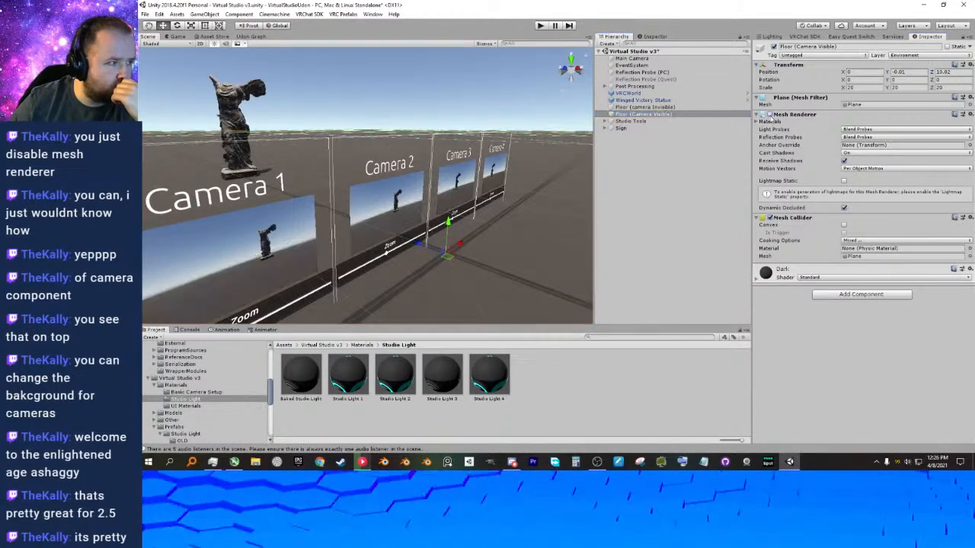
pyautogui.doubleClick(769, 114)
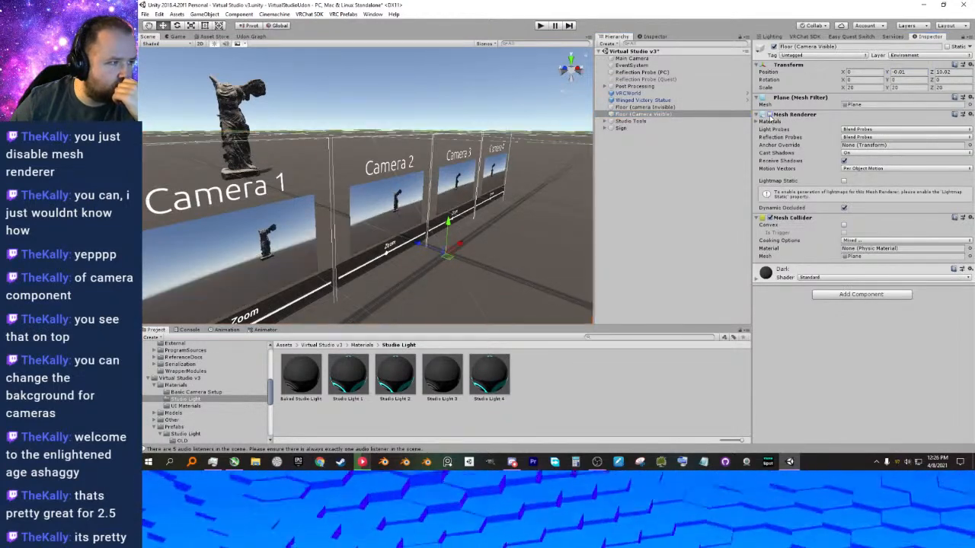
pyautogui.click(769, 114)
pyautogui.moveTo(565, 190); pyautogui.dragTo(521, 194, button='right')
pyautogui.press('d')
pyautogui.press('s')
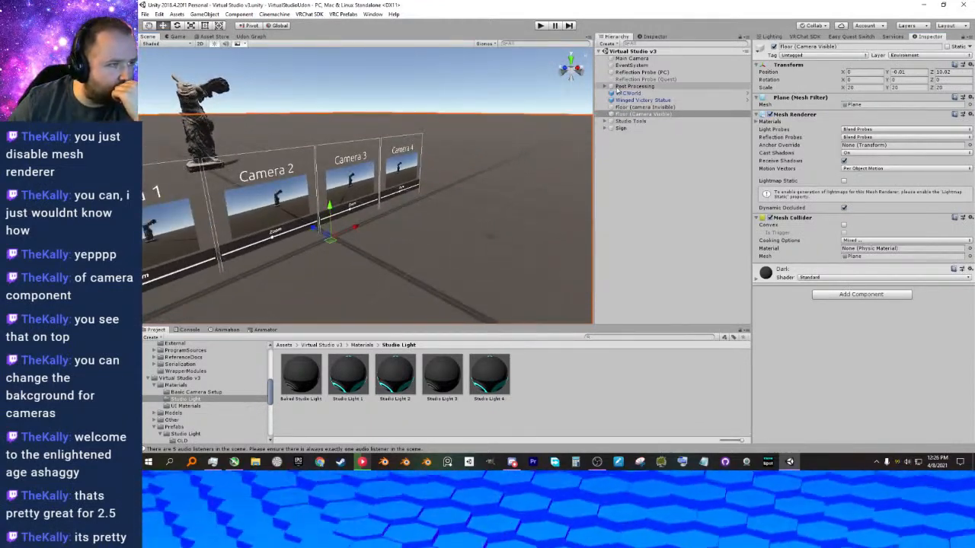
# Look over Basic Cameras and Backgrounds in the Studio Tools group and the smart light control panels in the scene.
pyautogui.click(606, 120)
pyautogui.click(612, 128)
pyautogui.click(618, 135)
pyautogui.click(616, 130)
pyautogui.click(611, 129)
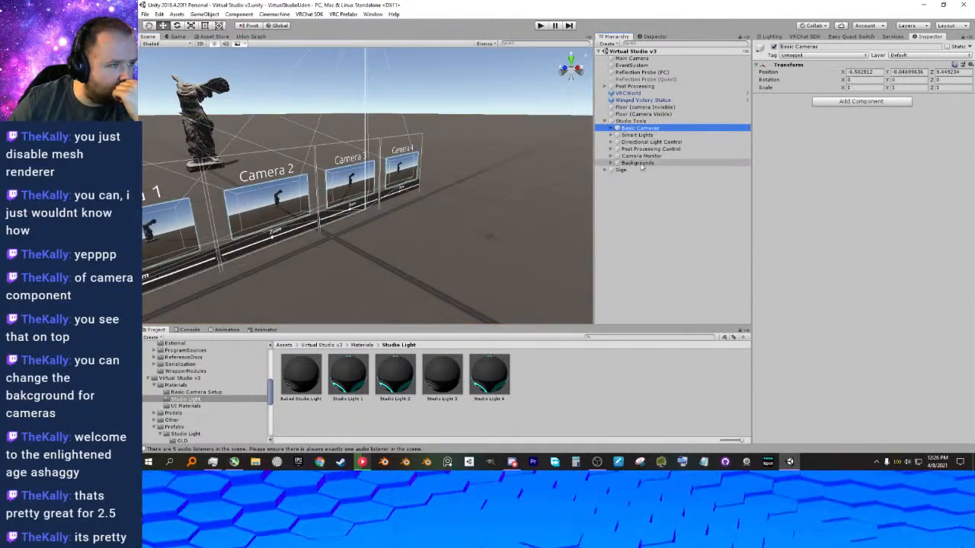
pyautogui.click(633, 163)
pyautogui.keyDown('alt'); pyautogui.moveTo(501, 166); pyautogui.dragTo(368, 200); pyautogui.keyUp('alt')
pyautogui.scroll(-4, 377, 202)
pyautogui.moveTo(376, 202); pyautogui.dragTo(406, 191, button='middle')
pyautogui.keyDown('alt'); pyautogui.moveTo(407, 192); pyautogui.dragTo(413, 186); pyautogui.keyUp('alt')
pyautogui.moveTo(414, 185); pyautogui.dragTo(417, 148, button='middle')
pyautogui.keyDown('alt'); pyautogui.moveTo(418, 151); pyautogui.dragTo(440, 151); pyautogui.keyUp('alt')
pyautogui.moveTo(413, 145); pyautogui.dragTo(436, 158, button='middle')
pyautogui.scroll(5, 437, 157)
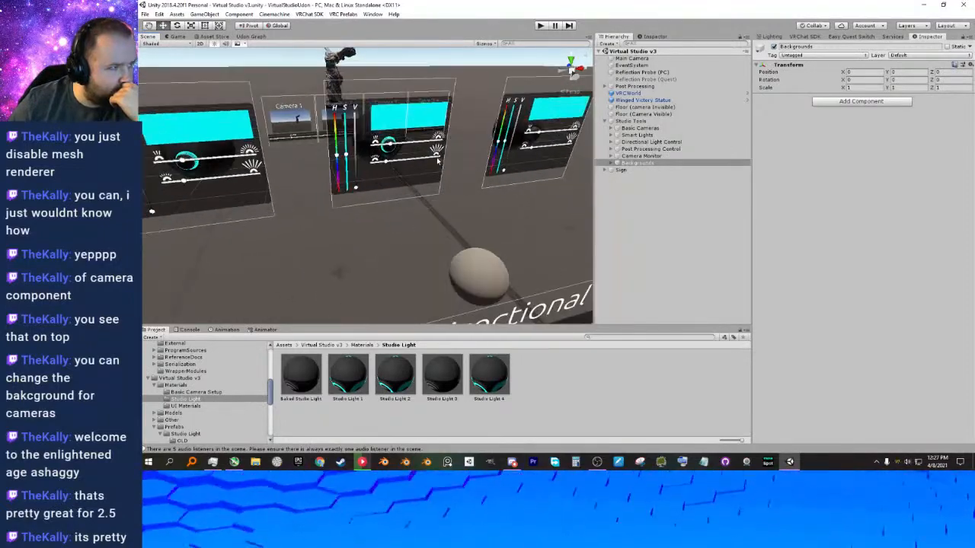
pyautogui.moveTo(439, 160); pyautogui.dragTo(477, 144, button='right')
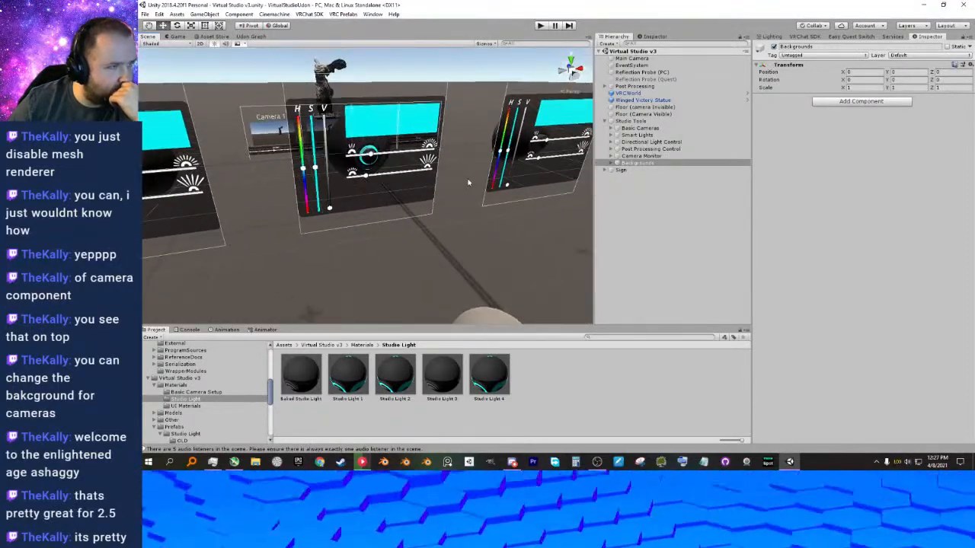
pyautogui.moveTo(470, 183); pyautogui.dragTo(575, 158, button='middle')
# Duplicate the Lighting Controle UI of Smart Light v6 (1) and place the copy directly under Studio Tools.
pyautogui.click(612, 135)
pyautogui.click(618, 143)
pyautogui.click(621, 143)
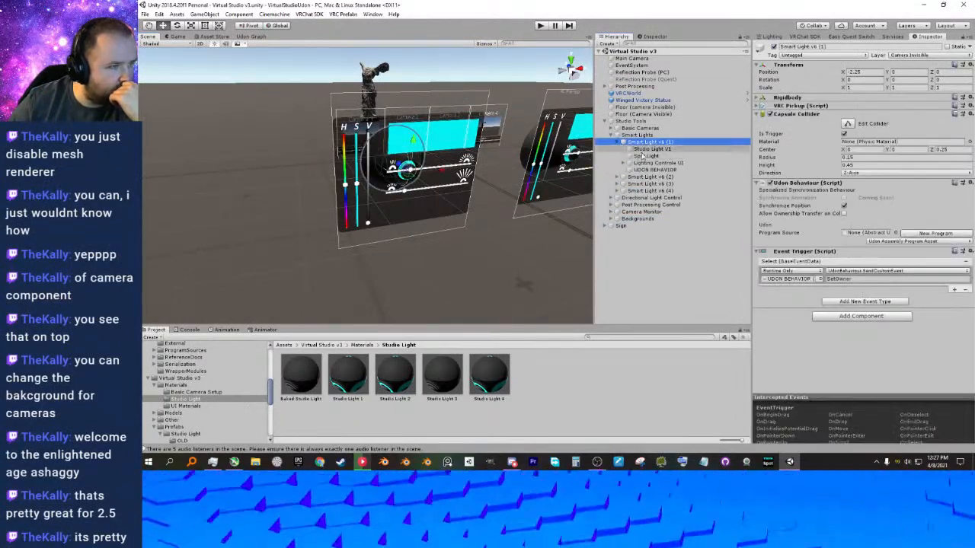
pyautogui.click(646, 163)
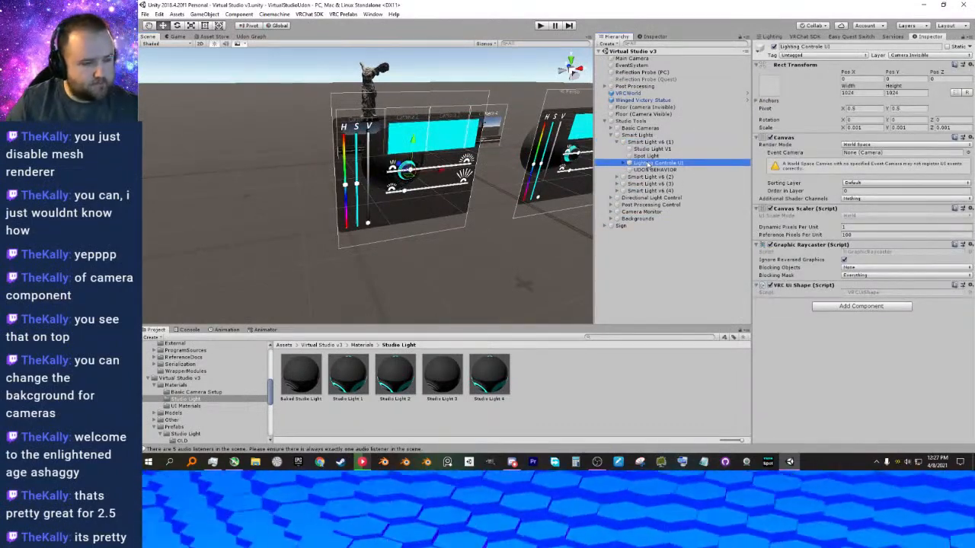
pyautogui.moveTo(646, 165); pyautogui.dragTo(614, 222)
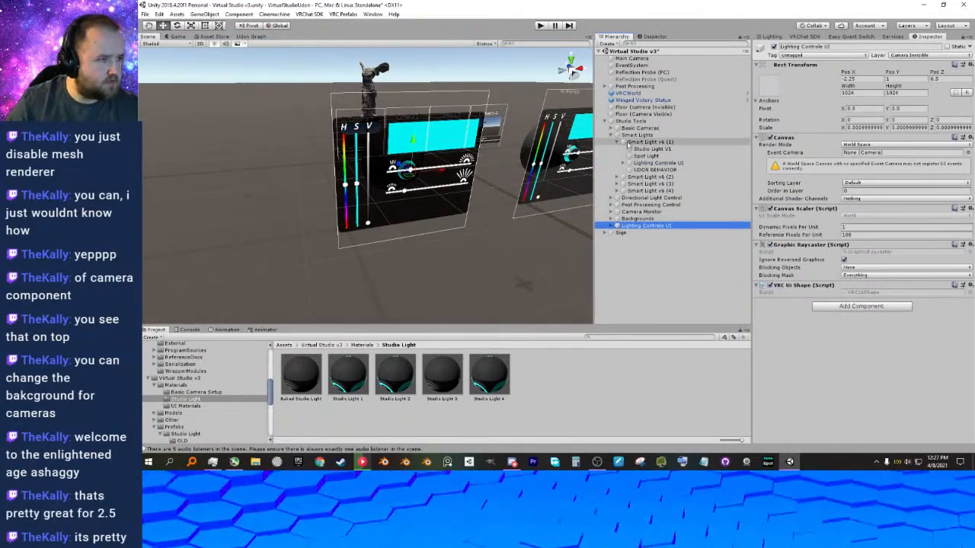
pyautogui.click(617, 143)
pyautogui.click(643, 198)
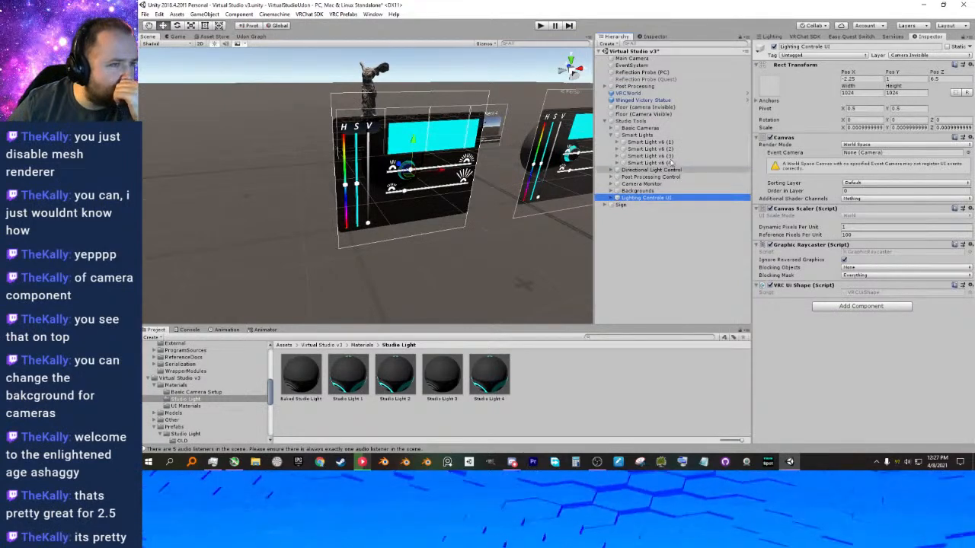
# Nest the copied Lighting Controle UI under Greenscreen in Backgrounds and rename it Camera BG Controls.
pyautogui.click(610, 200)
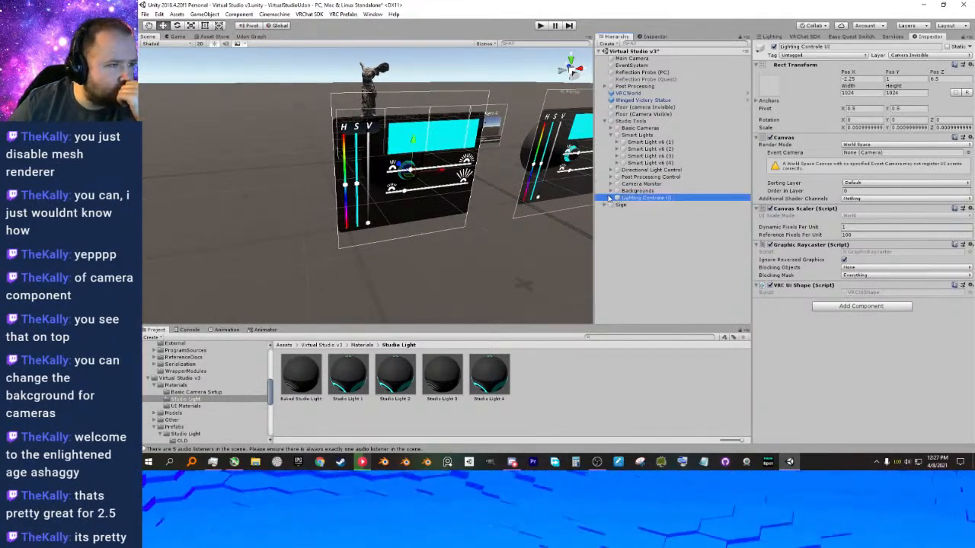
pyautogui.moveTo(628, 199); pyautogui.dragTo(629, 192)
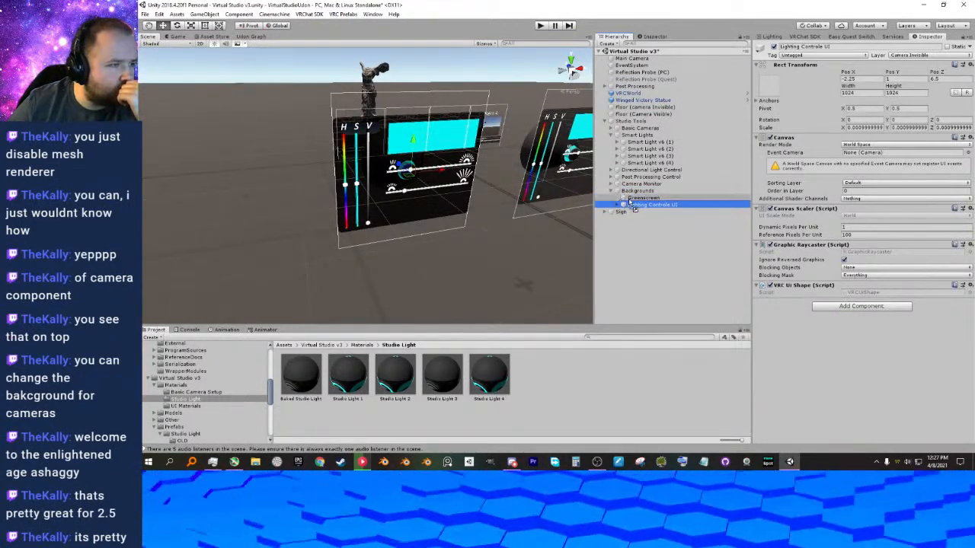
pyautogui.doubleClick(654, 206)
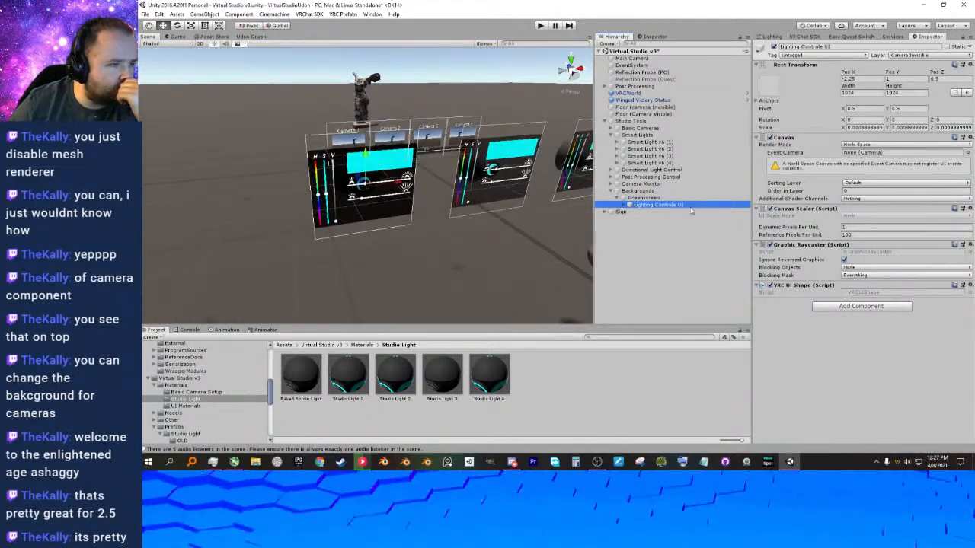
pyautogui.click(691, 206)
pyautogui.write('C')
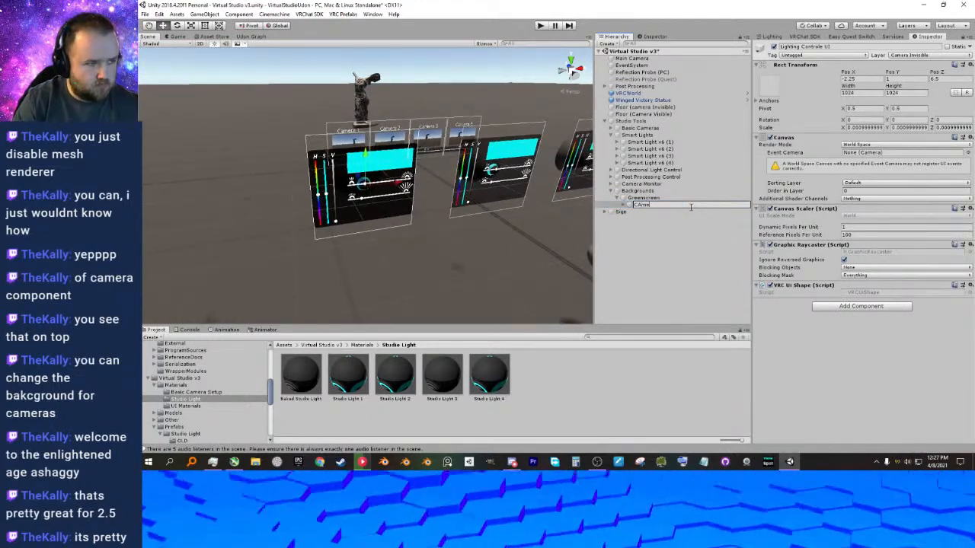
pyautogui.write('amera ')
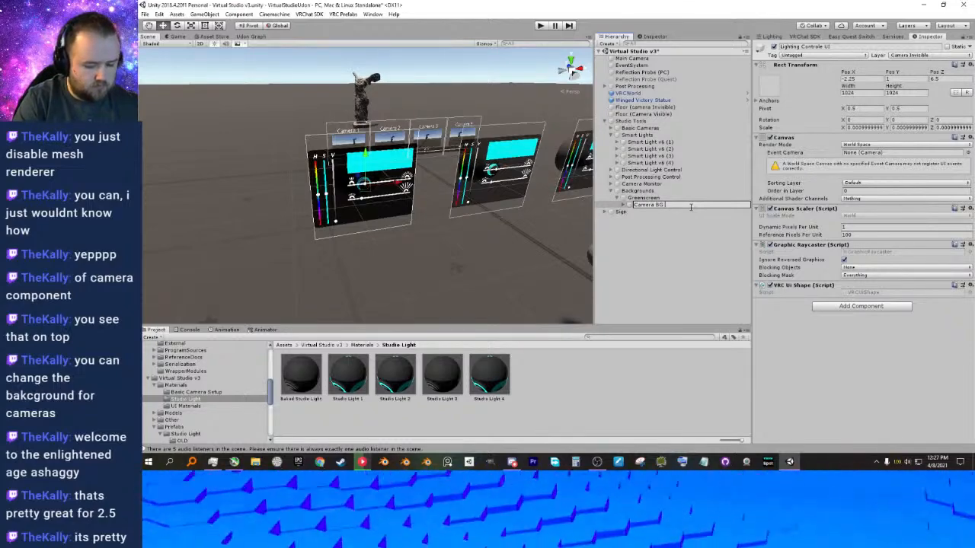
pyautogui.write('BG Controls')
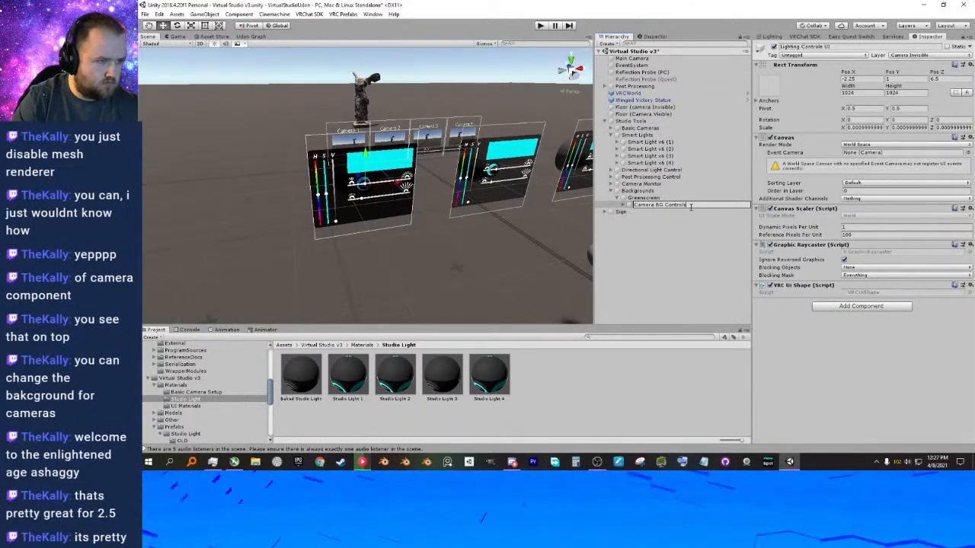
pyautogui.click(652, 244)
# Move Camera BG Controls directly under Backgrounds and delete the Greenscreen object.
pyautogui.moveTo(646, 206); pyautogui.dragTo(644, 202)
pyautogui.click(642, 199)
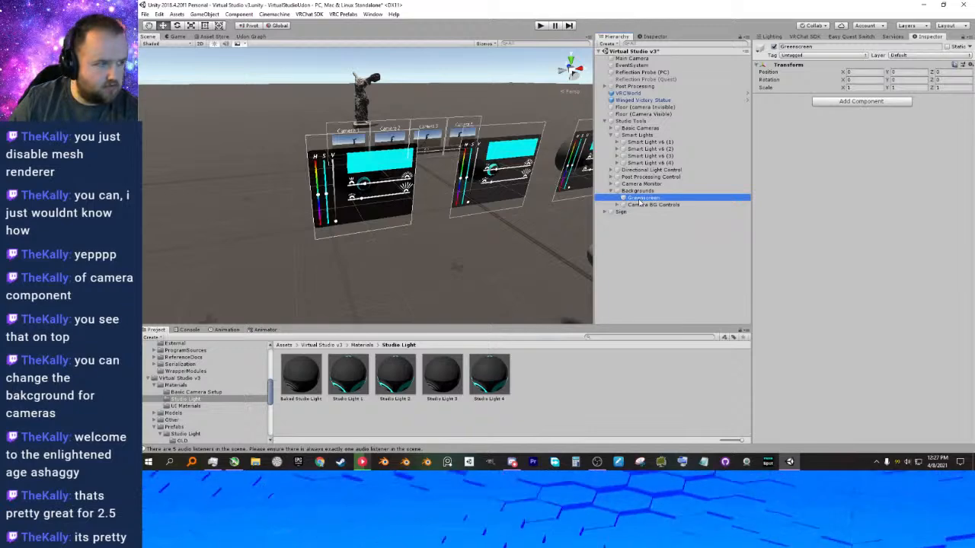
pyautogui.press('Delete')
pyautogui.moveTo(401, 182); pyautogui.dragTo(396, 219, button='right')
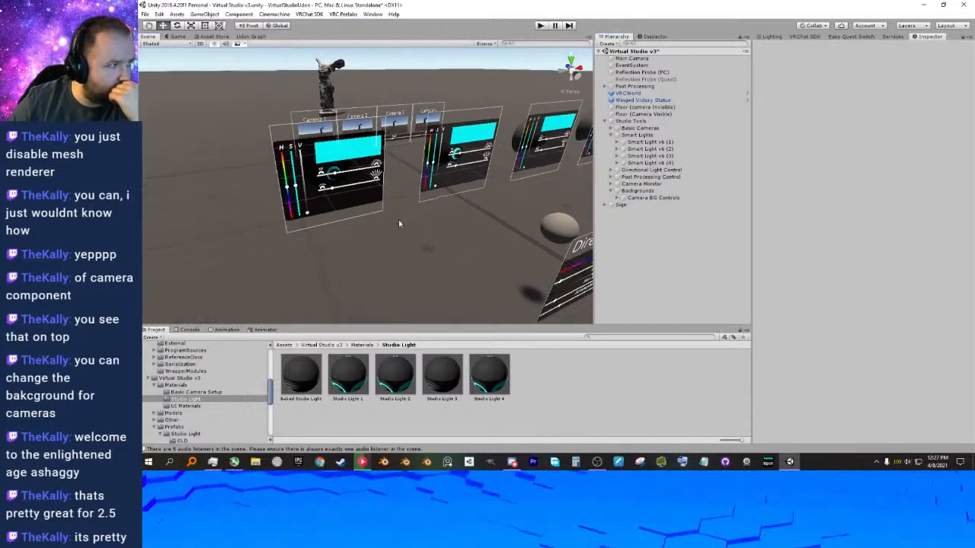
# Create an empty object in Backgrounds above Camera BG Controls, and rename Camera BG Controls to Camera BG UI.
pyautogui.click(654, 198)
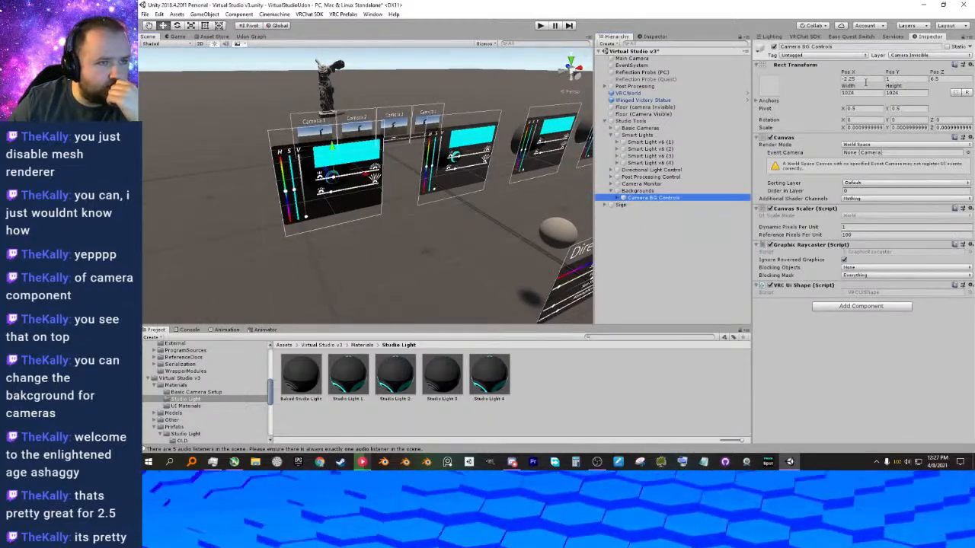
pyautogui.rightClick(641, 190)
pyautogui.click(669, 257)
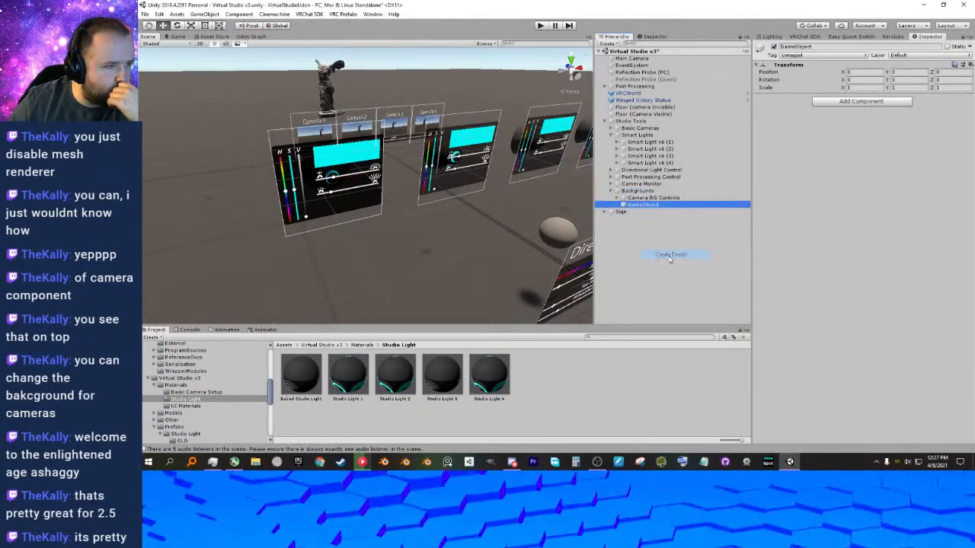
pyautogui.doubleClick(660, 205)
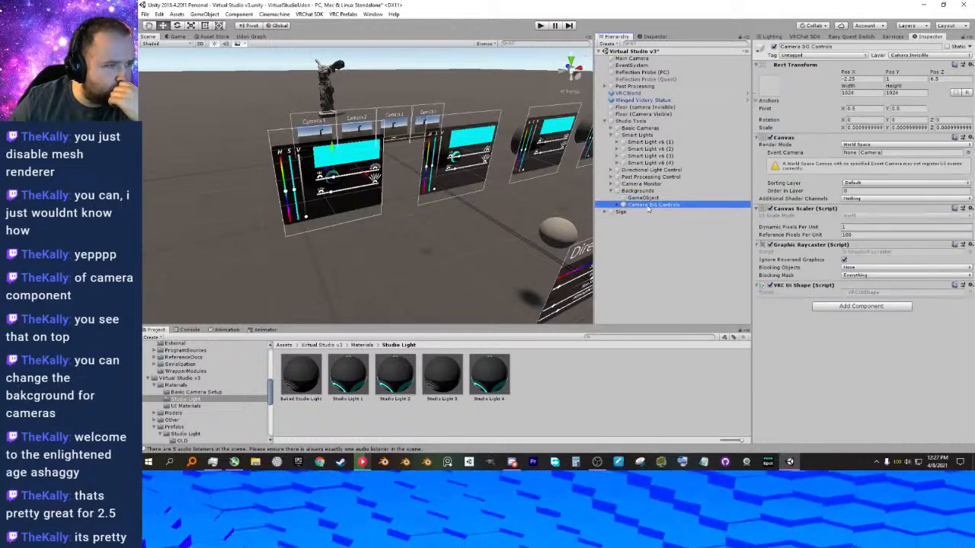
pyautogui.moveTo(682, 205); pyautogui.dragTo(661, 207)
pyautogui.write('UI')
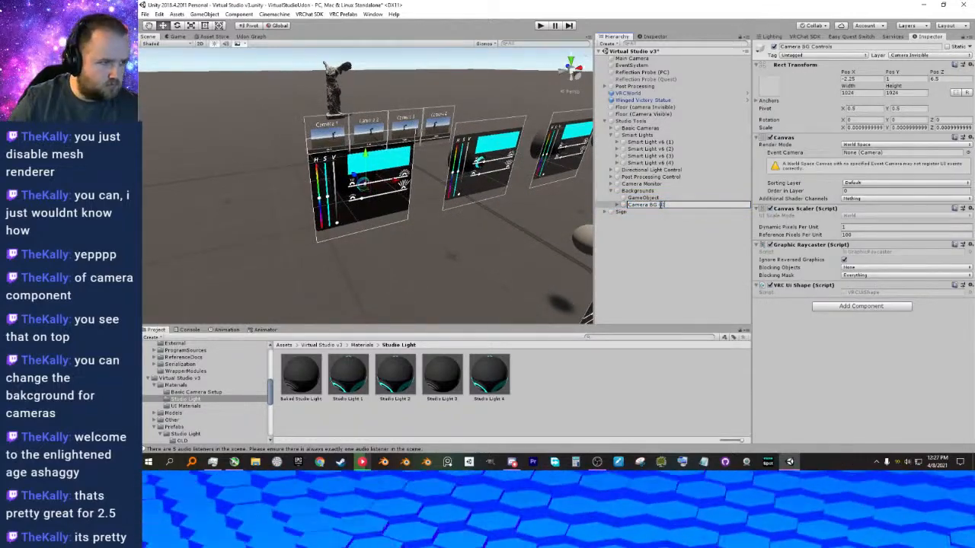
# Rename the empty object in Backgrounds as BG Controls and nest Camera BG UI inside it.
pyautogui.doubleClick(650, 199)
pyautogui.click(658, 199)
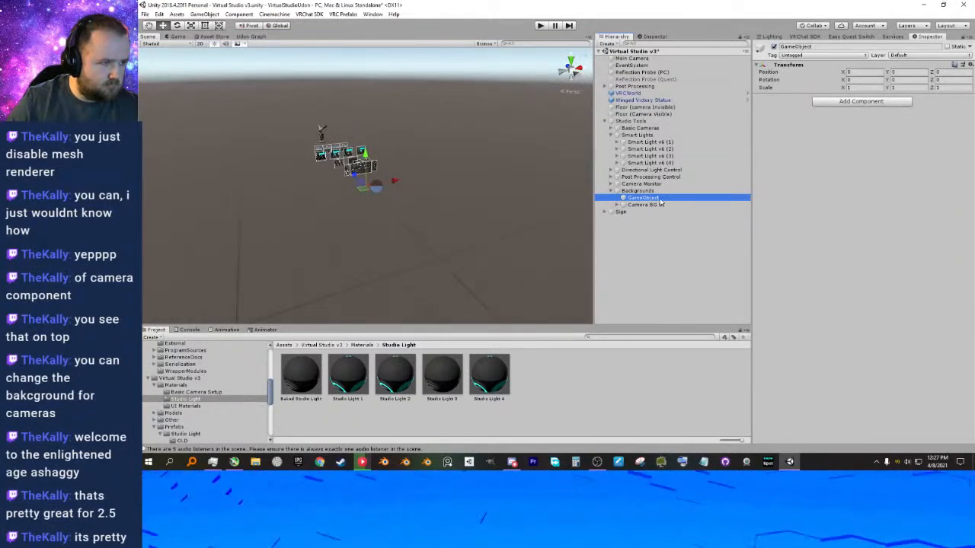
pyautogui.write('BG Contr')
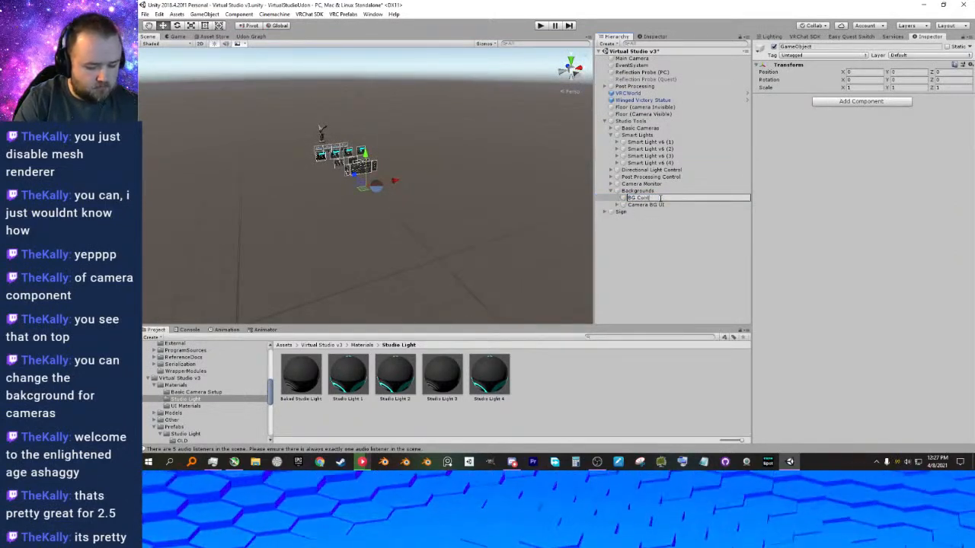
pyautogui.press('Return')
pyautogui.moveTo(646, 205); pyautogui.dragTo(642, 199)
pyautogui.click(642, 198)
# Move BG Controls along Z to about 4.62, near the Directional Light and Post Processing panels.
pyautogui.press('f')
pyautogui.moveTo(313, 192); pyautogui.dragTo(322, 198, button='right')
pyautogui.moveTo(322, 198); pyautogui.dragTo(558, 256, button='middle')
pyautogui.moveTo(471, 202); pyautogui.dragTo(360, 176)
pyautogui.moveTo(251, 156); pyautogui.dragTo(370, 191, button='middle')
pyautogui.moveTo(449, 211); pyautogui.dragTo(403, 211, button='right')
pyautogui.moveTo(403, 211); pyautogui.dragTo(318, 174, button='middle')
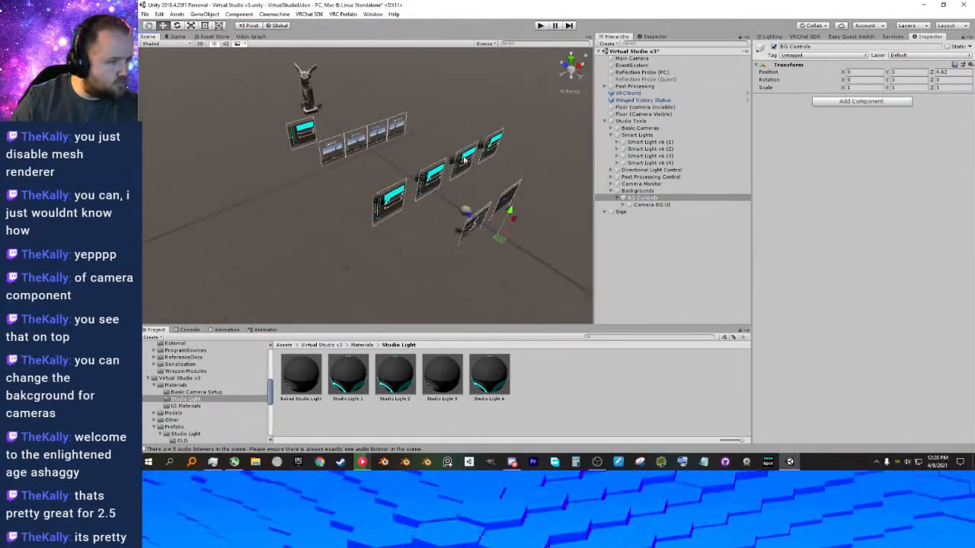
# Set the X, Y and Z position of Camera BG UI to 0.
pyautogui.click(635, 206)
pyautogui.click(863, 79)
pyautogui.write('0')
pyautogui.press('Tab')
pyautogui.write('0')
pyautogui.press('Tab')
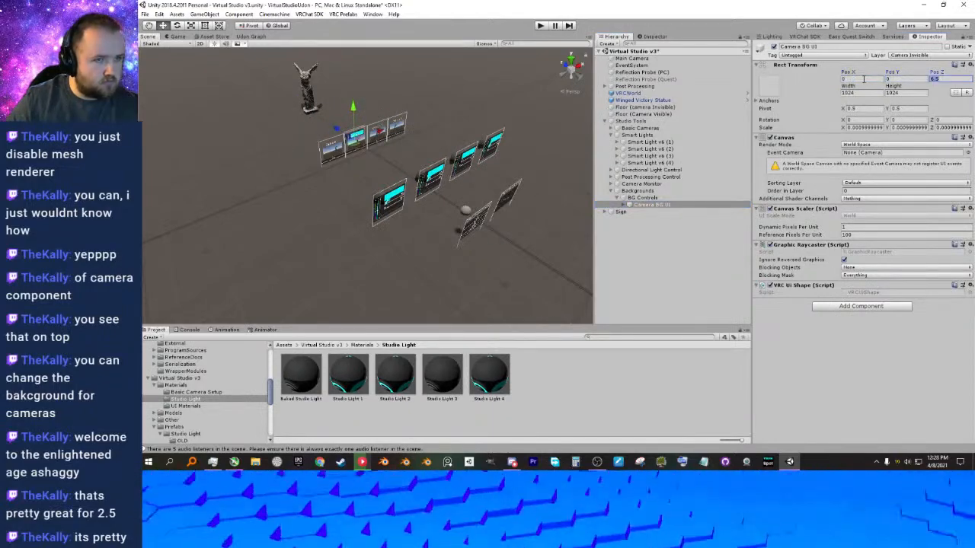
pyautogui.write('0')
pyautogui.press('Tab')
# Raise BG Controls off the floor along the Y axis.
pyautogui.press('d')
pyautogui.moveTo(475, 259); pyautogui.dragTo(332, 152, button='right')
pyautogui.click(647, 200)
pyautogui.moveTo(474, 210); pyautogui.dragTo(480, 167)
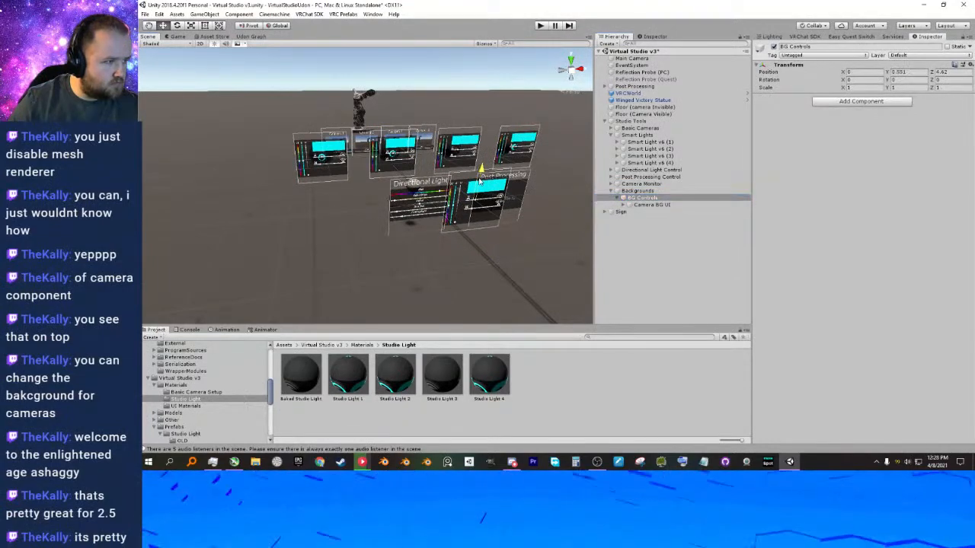
# Place BG Controls beside the Post Processing panel, at about X 2, Y 0.88 and Z 4.99.
pyautogui.moveTo(520, 200); pyautogui.dragTo(406, 236, button='right')
pyautogui.moveTo(406, 236); pyautogui.dragTo(350, 211, button='middle')
pyautogui.moveTo(350, 210); pyautogui.dragTo(392, 218, button='right')
pyautogui.moveTo(391, 218); pyautogui.dragTo(447, 201, button='middle')
pyautogui.moveTo(453, 227); pyautogui.dragTo(581, 232)
pyautogui.moveTo(580, 233); pyautogui.dragTo(367, 238, button='middle')
pyautogui.moveTo(336, 241); pyautogui.dragTo(347, 199)
pyautogui.moveTo(350, 217); pyautogui.dragTo(404, 211, button='right')
pyautogui.moveTo(403, 211); pyautogui.dragTo(423, 190, button='middle')
pyautogui.scroll(2, 423, 189)
pyautogui.scroll(1, 424, 190)
pyautogui.moveTo(327, 208); pyautogui.dragTo(490, 152, button='middle')
pyautogui.moveTo(534, 101); pyautogui.dragTo(534, 120)
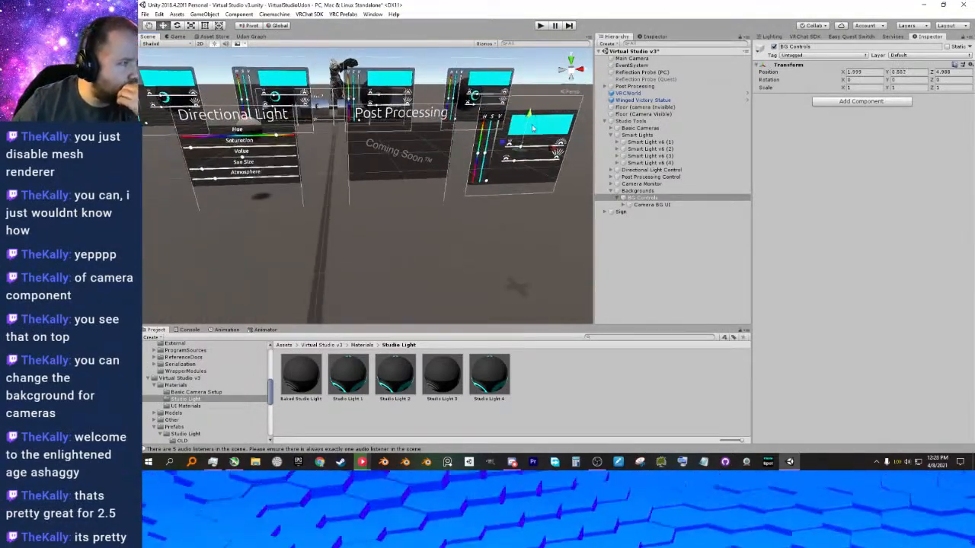
pyautogui.moveTo(518, 150); pyautogui.dragTo(480, 163, button='middle')
# Add a UI Toggle as a child of Camera BG UI.
pyautogui.scroll(3, 495, 168)
pyautogui.moveTo(533, 189); pyautogui.dragTo(388, 215, button='middle')
pyautogui.scroll(3, 439, 211)
pyautogui.scroll(-4, 388, 216)
pyautogui.moveTo(388, 215); pyautogui.dragTo(374, 150, button='right')
pyautogui.scroll(3, 373, 150)
pyautogui.moveTo(450, 173)
pyautogui.mouseDown(button='right')
pyautogui.moveTo(439, 147)
pyautogui.moveTo(446, 158)
pyautogui.mouseUp(button='right')
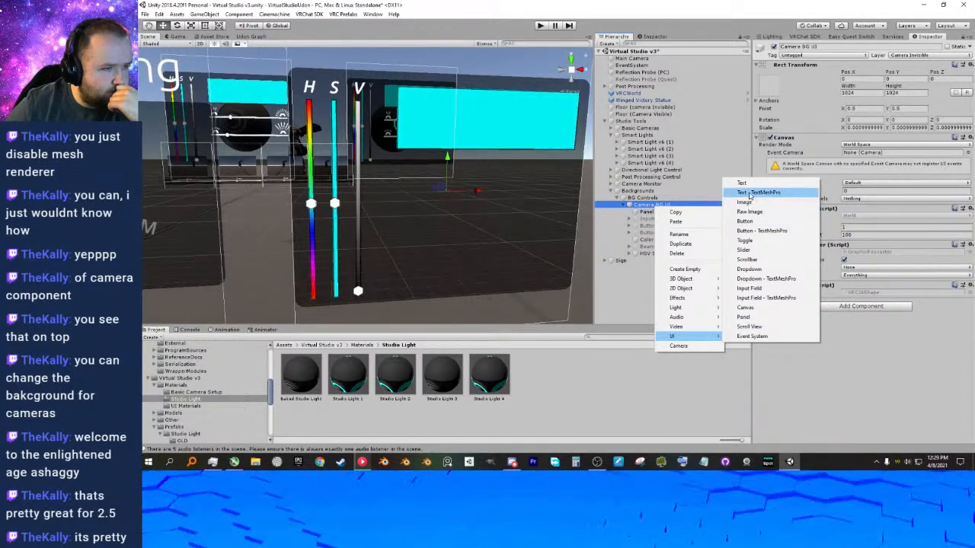
pyautogui.click(745, 241)
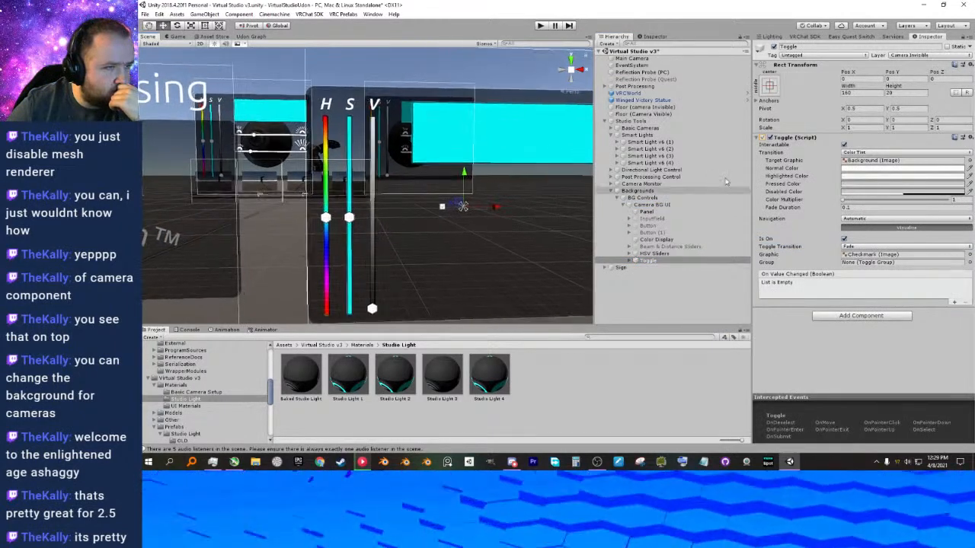
# Set the Toggle's X, Y and Z scale to 2.
pyautogui.click(868, 128)
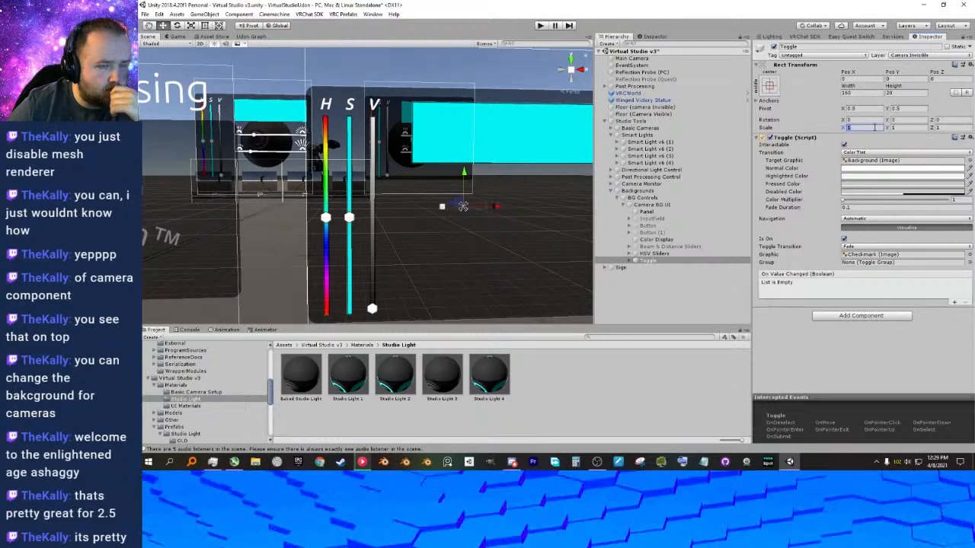
pyautogui.write('2')
pyautogui.press('Tab')
pyautogui.write('2')
pyautogui.press('Tab')
pyautogui.write('2')
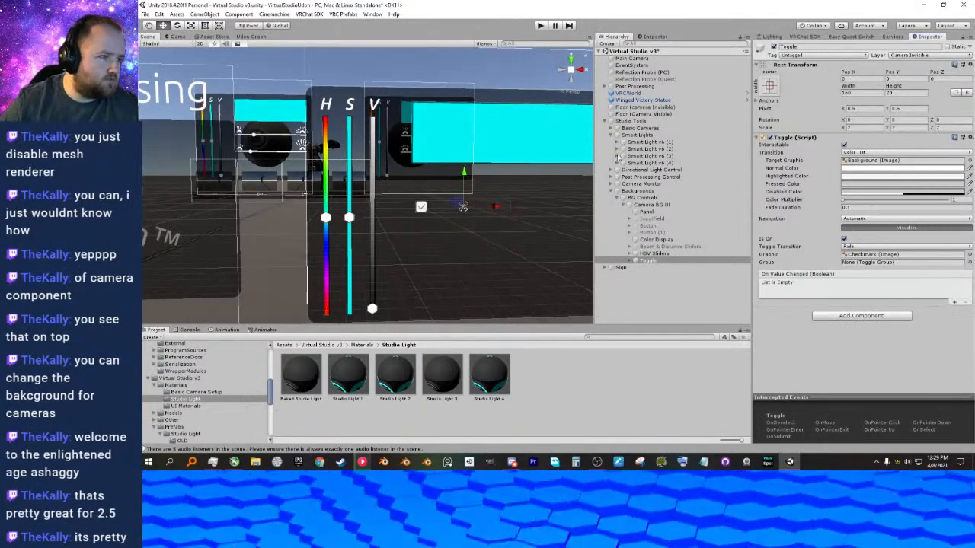
# Inspect the background colour of the Camera inside Camera Pickup (1).
pyautogui.click(611, 135)
pyautogui.click(611, 129)
pyautogui.click(640, 150)
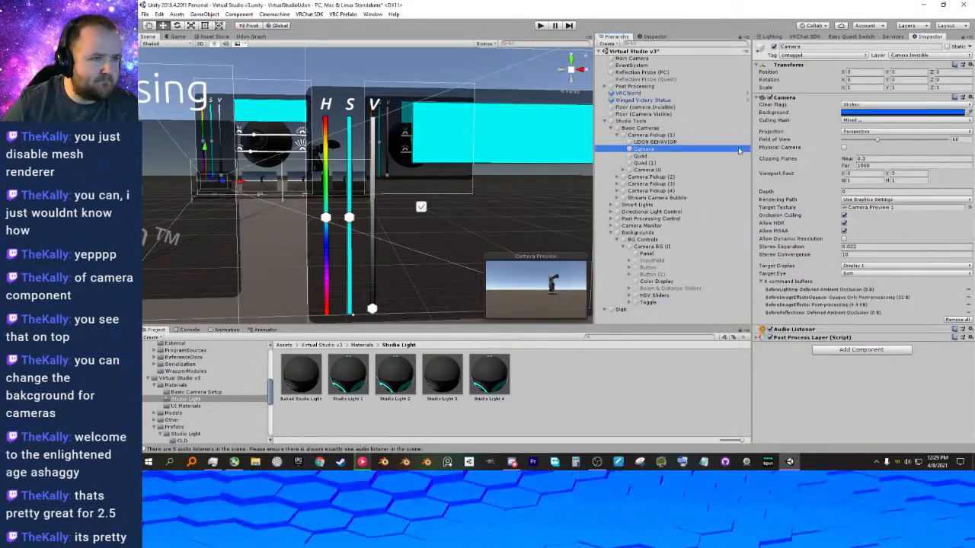
pyautogui.click(856, 114)
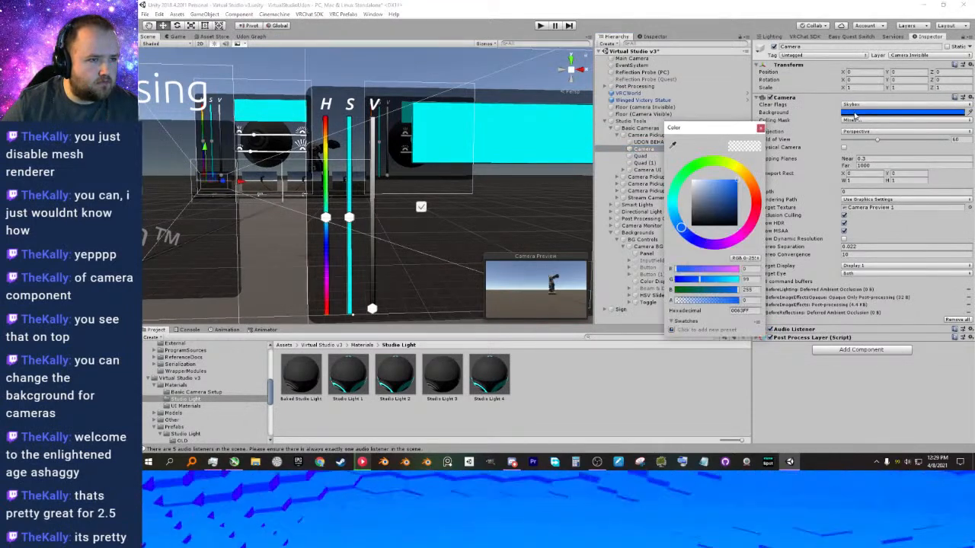
pyautogui.click(677, 396)
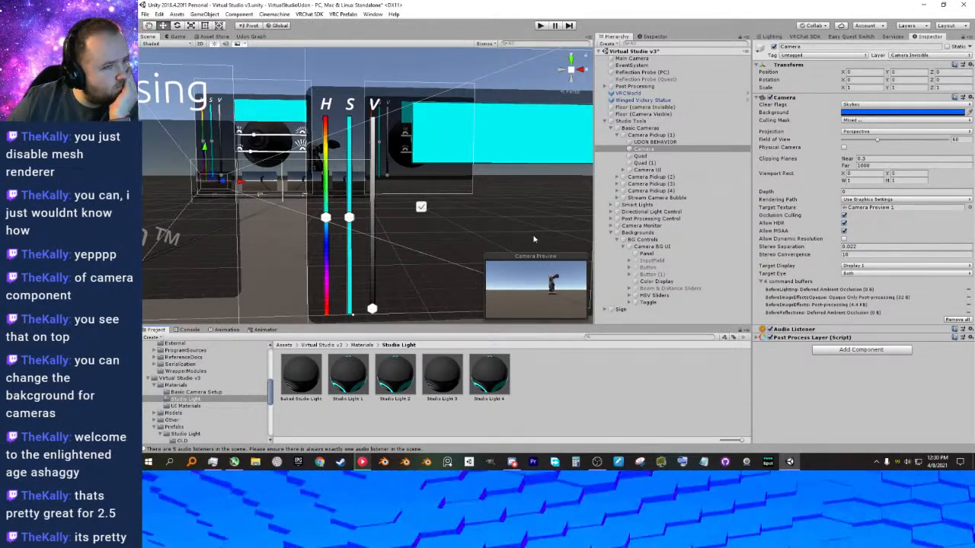
# Try Depth only and Don't Clear as the clear flags of Camera Pickup (1)'s Camera, and return to Skybox.
pyautogui.click(850, 106)
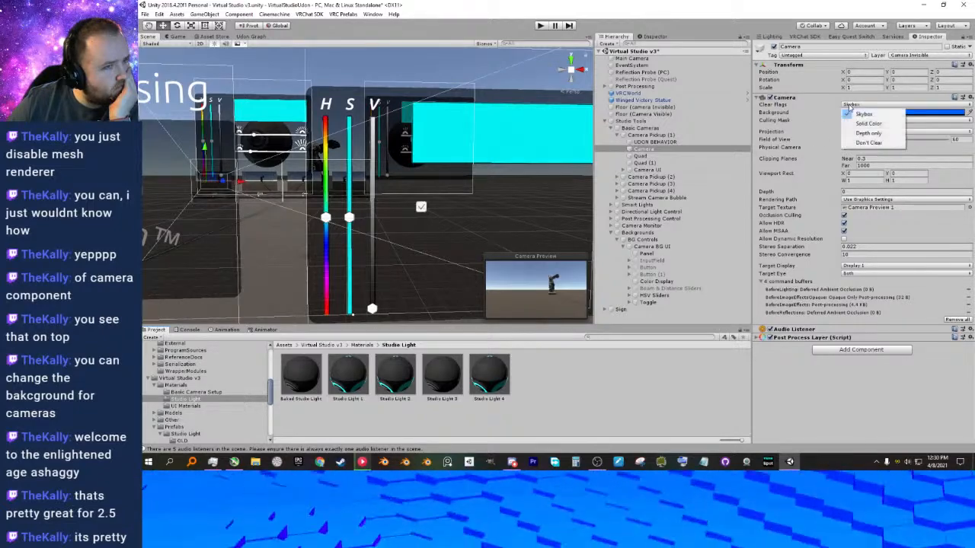
pyautogui.click(850, 108)
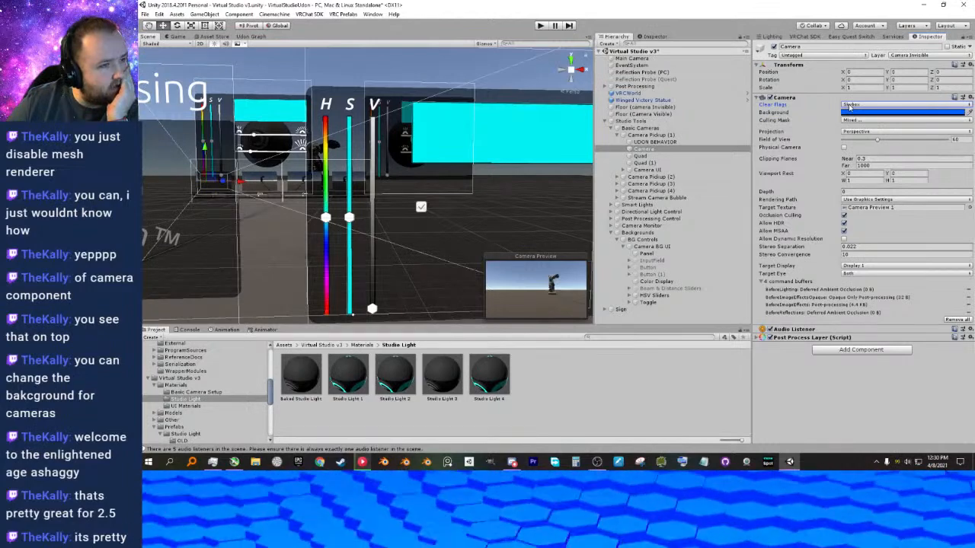
pyautogui.click(850, 106)
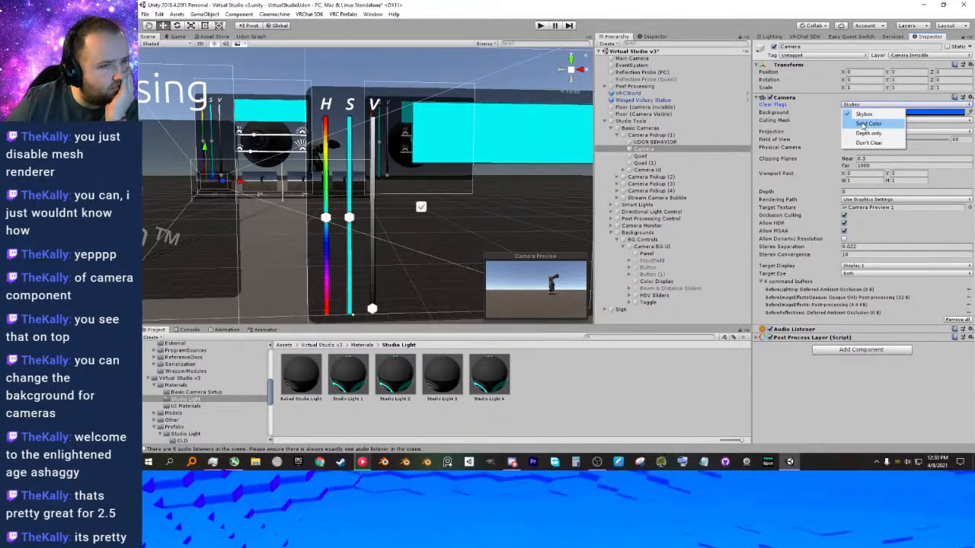
pyautogui.click(866, 134)
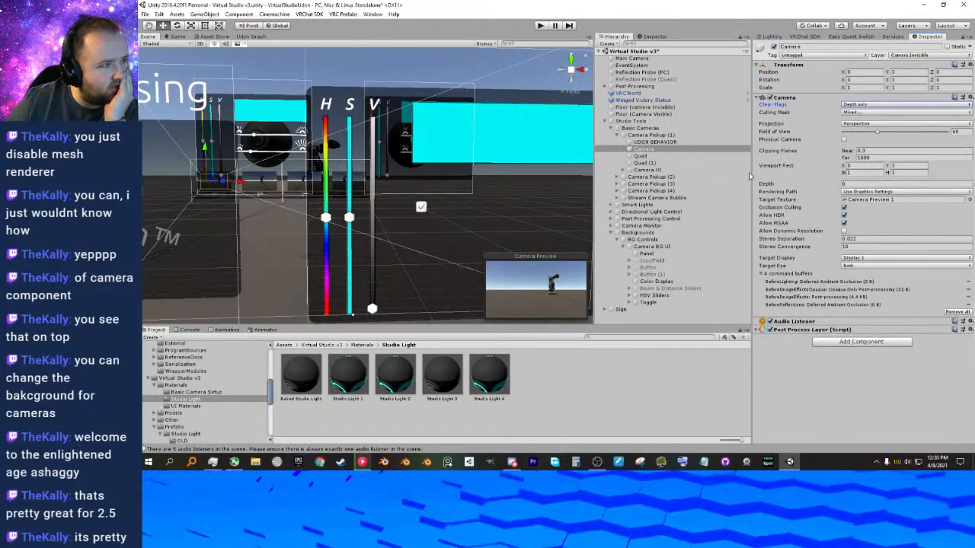
pyautogui.click(864, 104)
pyautogui.click(867, 143)
pyautogui.click(868, 104)
pyautogui.click(862, 115)
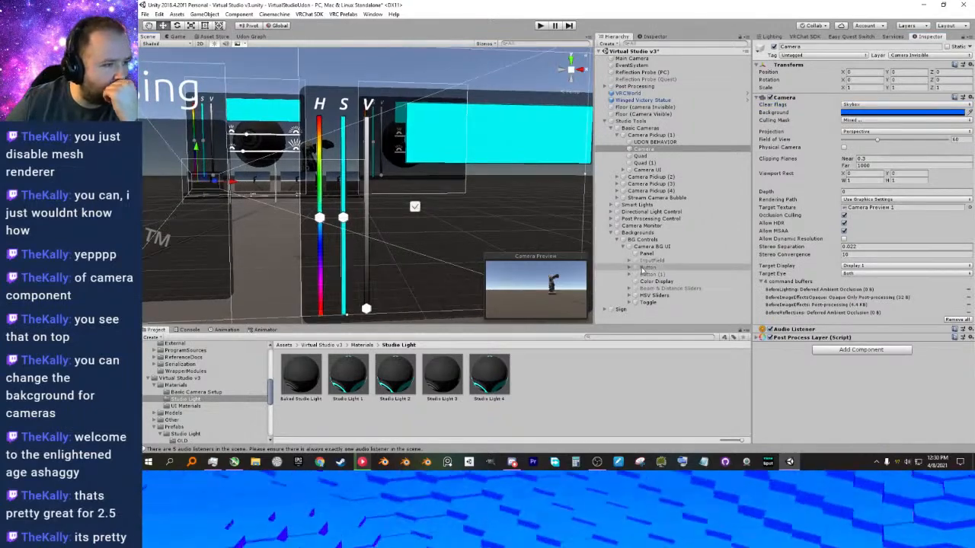
# Delete the Toggle from Camera BG UI and undo the deletion.
pyautogui.click(649, 302)
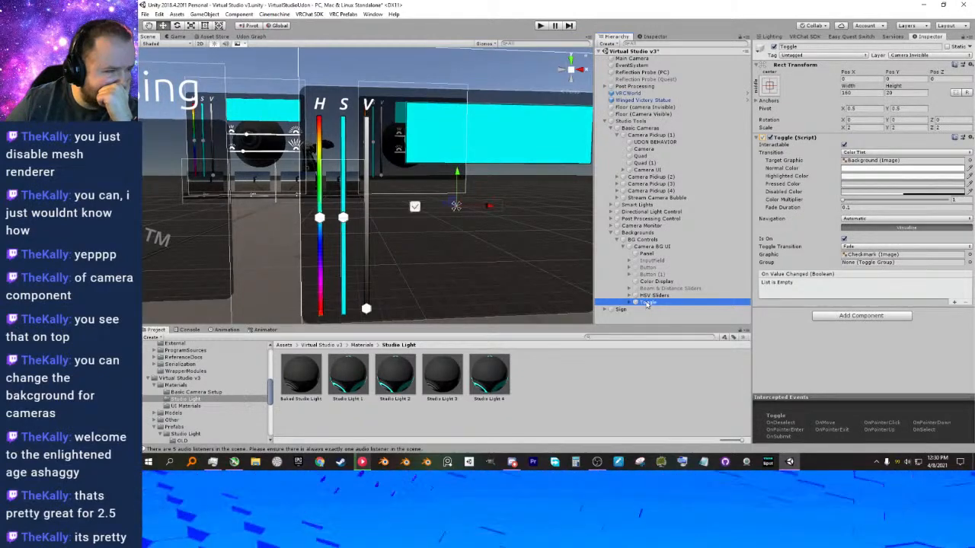
pyautogui.doubleClick(647, 303)
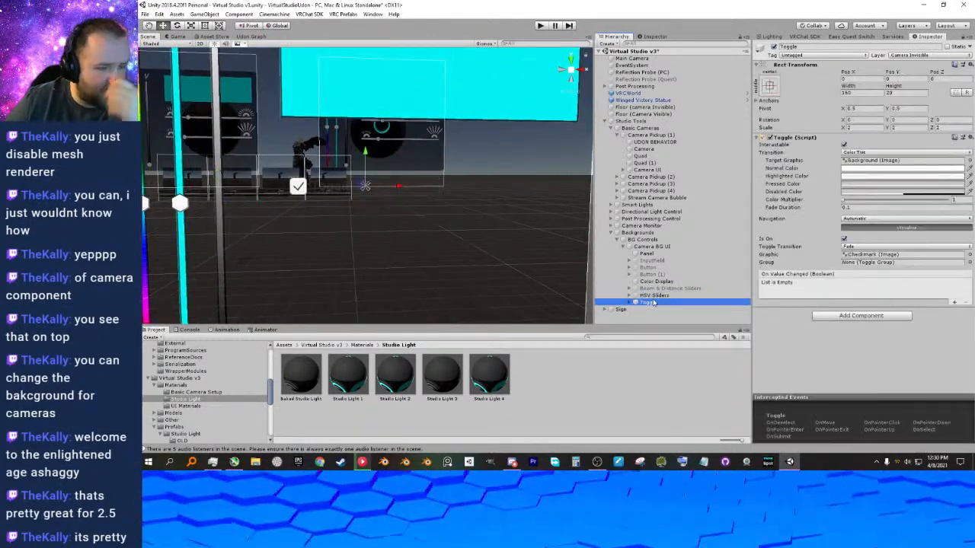
pyautogui.press('Delete')
pyautogui.moveTo(456, 239); pyautogui.dragTo(518, 240, button='middle')
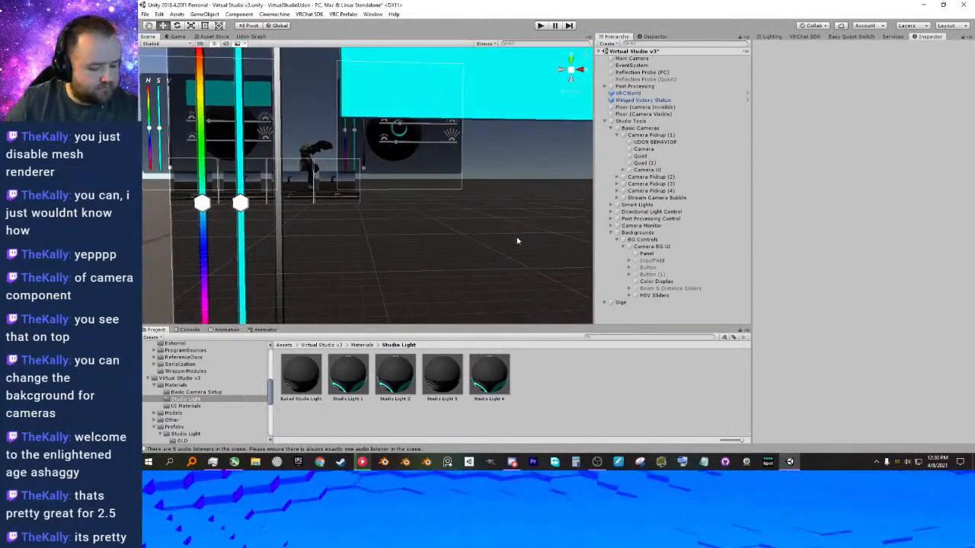
pyautogui.hotkey('ctrl', 'z')
# Add a UI Dropdown as a child of Camera BG UI.
pyautogui.click(649, 248)
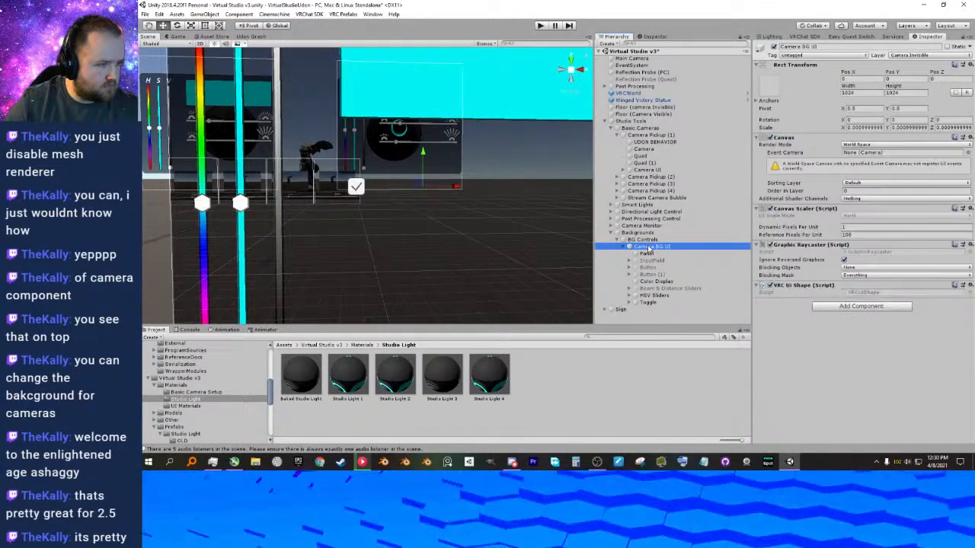
pyautogui.rightClick(649, 249)
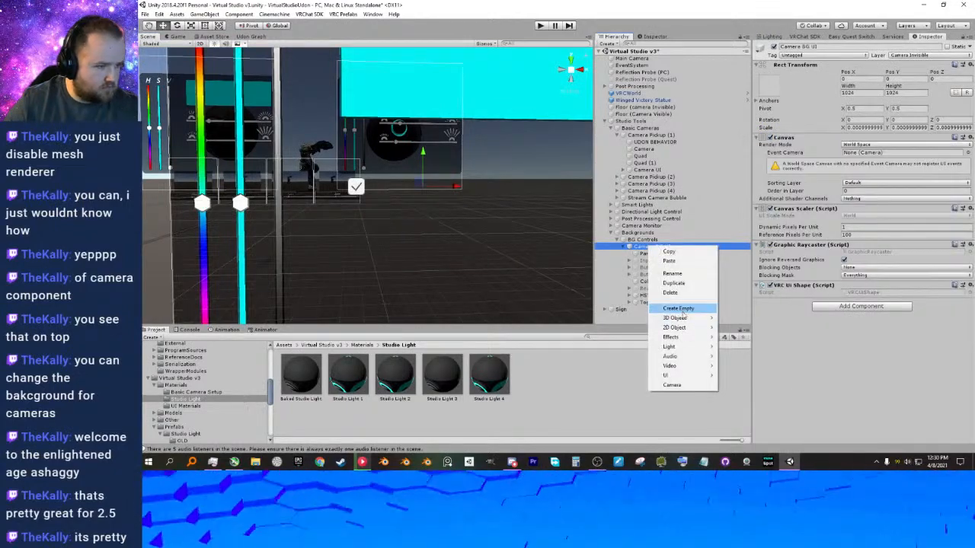
pyautogui.moveTo(676, 377)
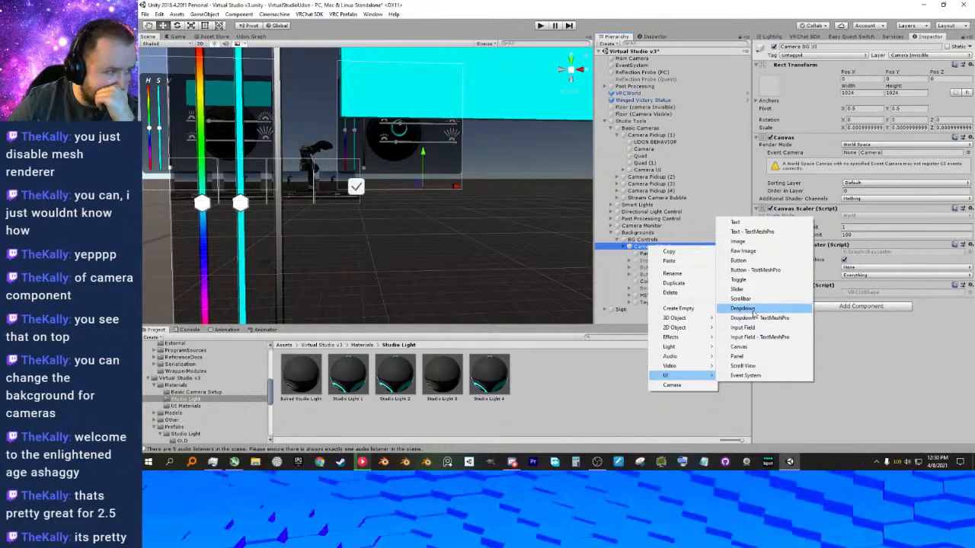
pyautogui.click(744, 309)
pyautogui.moveTo(433, 236); pyautogui.dragTo(474, 255, button='middle')
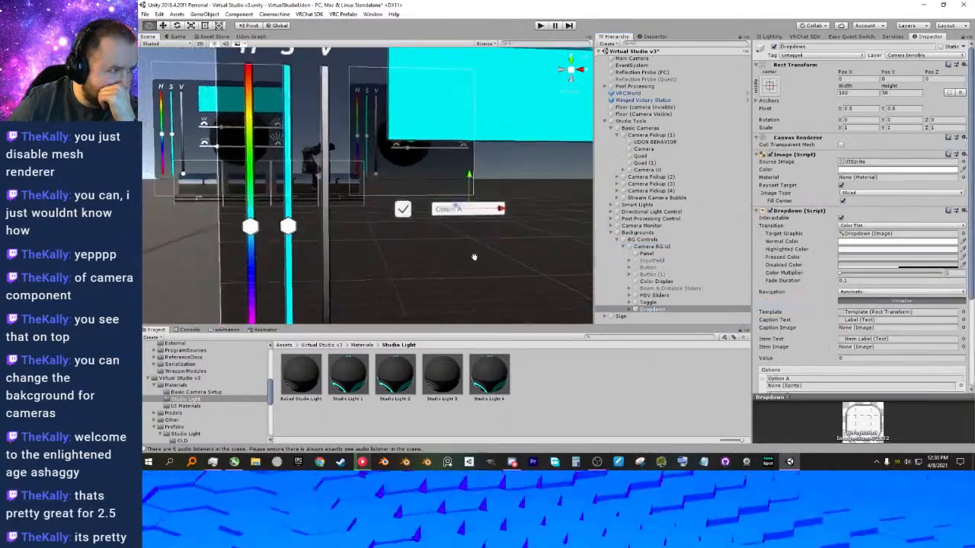
# Move the Dropdown just below the Toggle, to about X -63.9 and Y -54.3.
pyautogui.scroll(1, 487, 255)
pyautogui.scroll(-1, 497, 252)
pyautogui.moveTo(497, 253); pyautogui.dragTo(472, 246, button='right')
pyautogui.moveTo(472, 245); pyautogui.dragTo(436, 234, button='middle')
pyautogui.scroll(2, 436, 234)
pyautogui.scroll(-1, 445, 238)
pyautogui.moveTo(465, 257); pyautogui.dragTo(505, 281, button='right')
pyautogui.moveTo(498, 195); pyautogui.dragTo(484, 270)
pyautogui.moveTo(482, 270); pyautogui.dragTo(498, 226, button='middle')
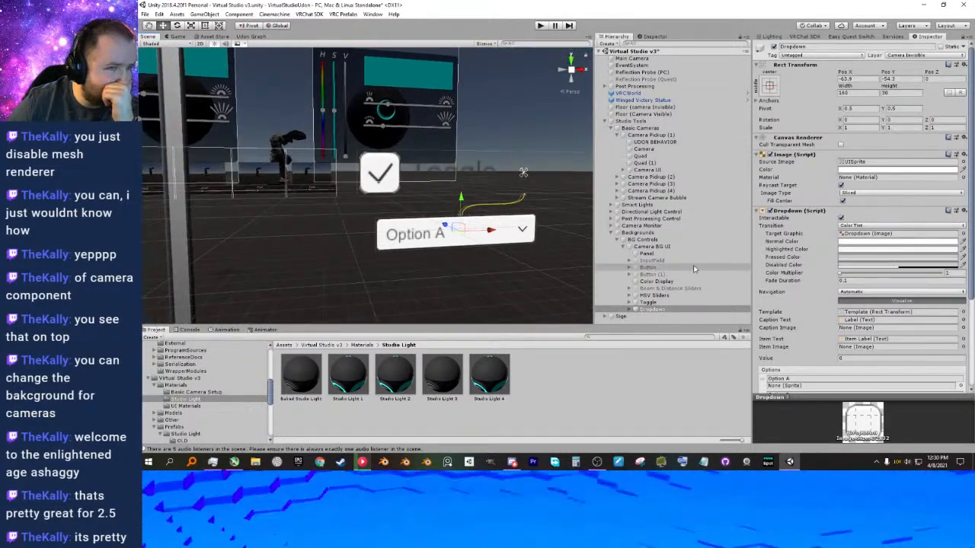
# Check the Dropdown's option list and delete the Dropdown from Camera BG UI.
pyautogui.scroll(-4, 789, 268)
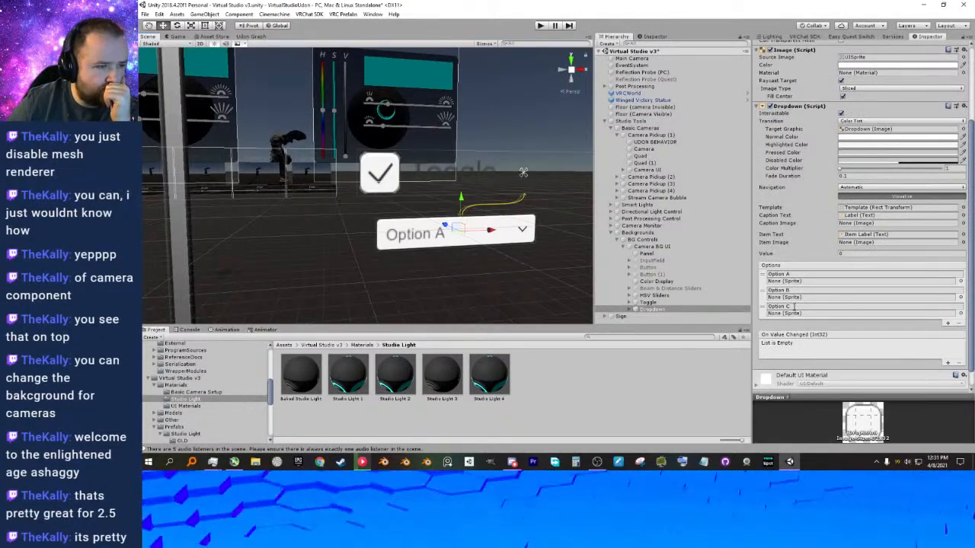
pyautogui.click(666, 301)
pyautogui.click(653, 309)
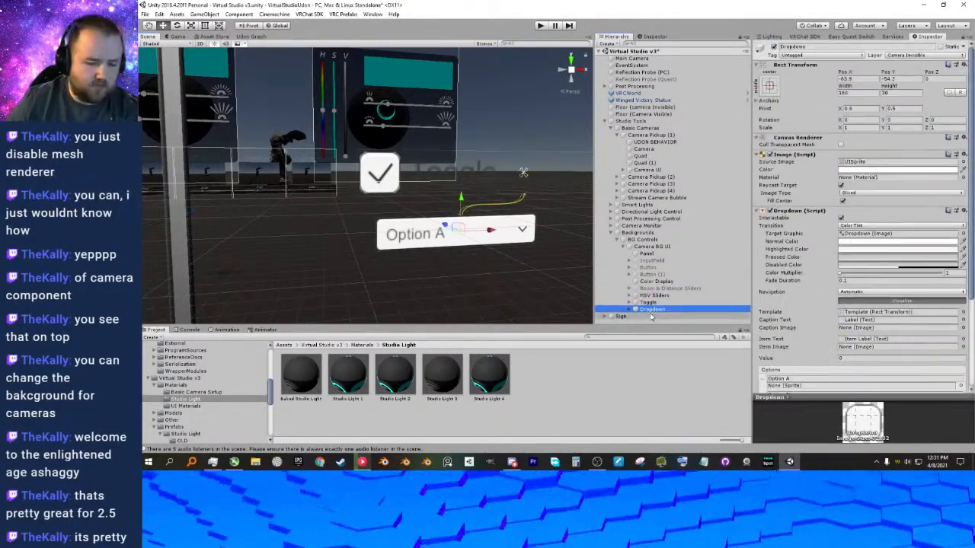
pyautogui.press('Delete')
# Try changing the height and the Y scale of the Panel under Camera BG UI.
pyautogui.moveTo(478, 226); pyautogui.dragTo(445, 233, button='right')
pyautogui.press('s')
pyautogui.moveTo(445, 232); pyautogui.dragTo(421, 211, button='middle')
pyautogui.scroll(5, 472, 267)
pyautogui.scroll(-6, 431, 214)
pyautogui.moveTo(420, 211); pyautogui.dragTo(416, 209, button='right')
pyautogui.moveTo(404, 185); pyautogui.dragTo(431, 194, button='middle')
pyautogui.moveTo(376, 179); pyautogui.dragTo(464, 204, button='middle')
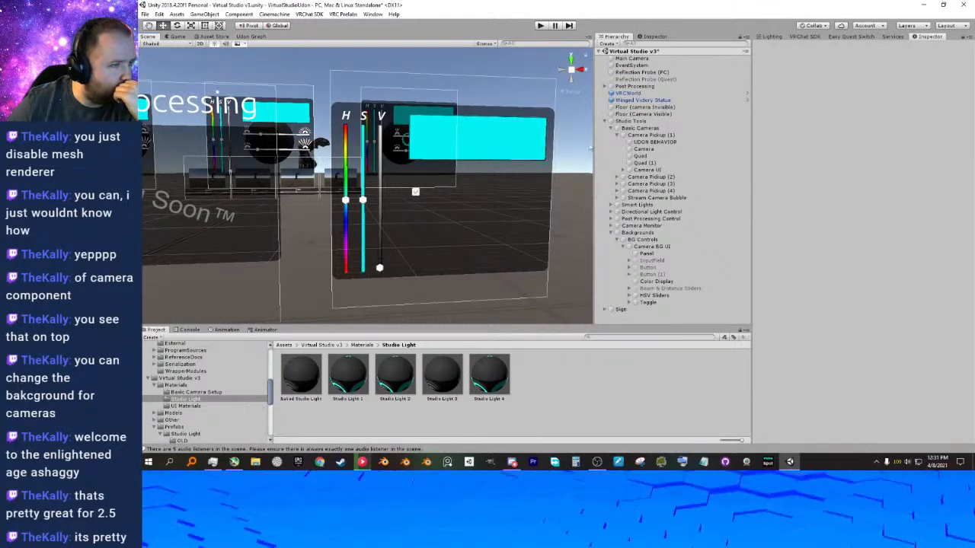
pyautogui.click(642, 240)
pyautogui.click(646, 254)
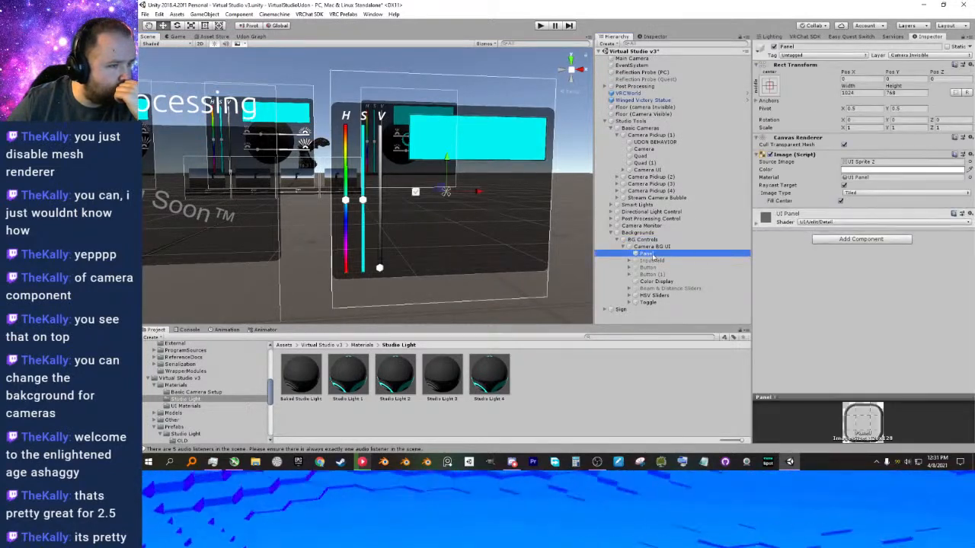
pyautogui.moveTo(891, 88); pyautogui.dragTo(874, 91)
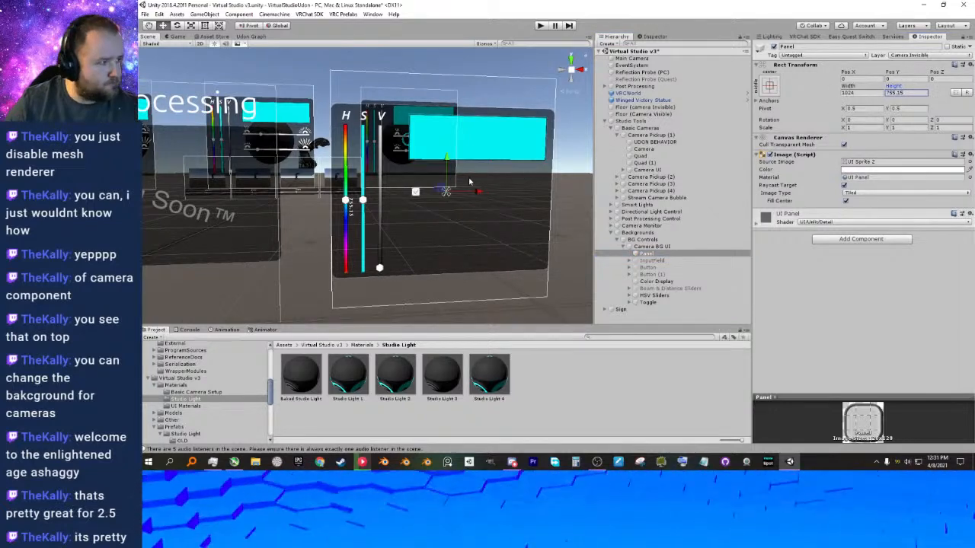
pyautogui.click(651, 247)
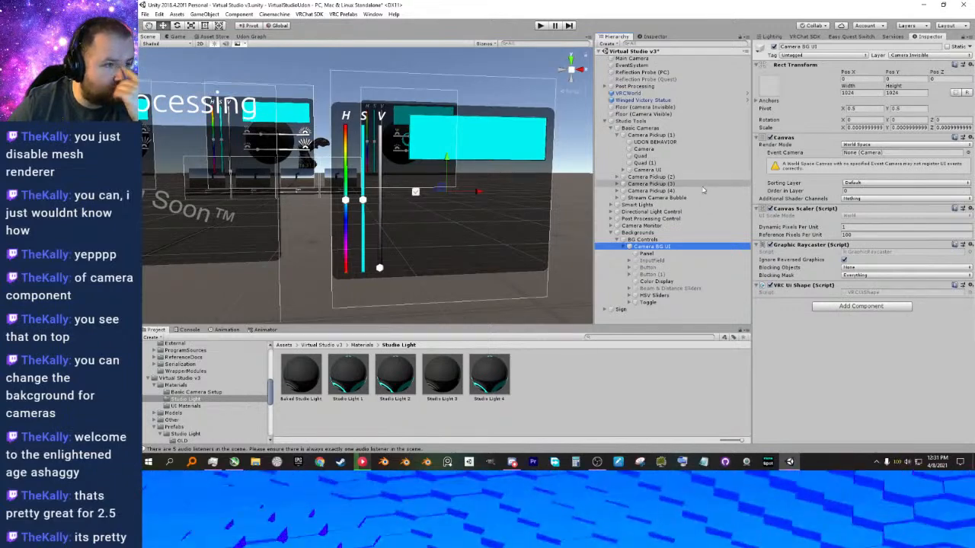
pyautogui.click(541, 124)
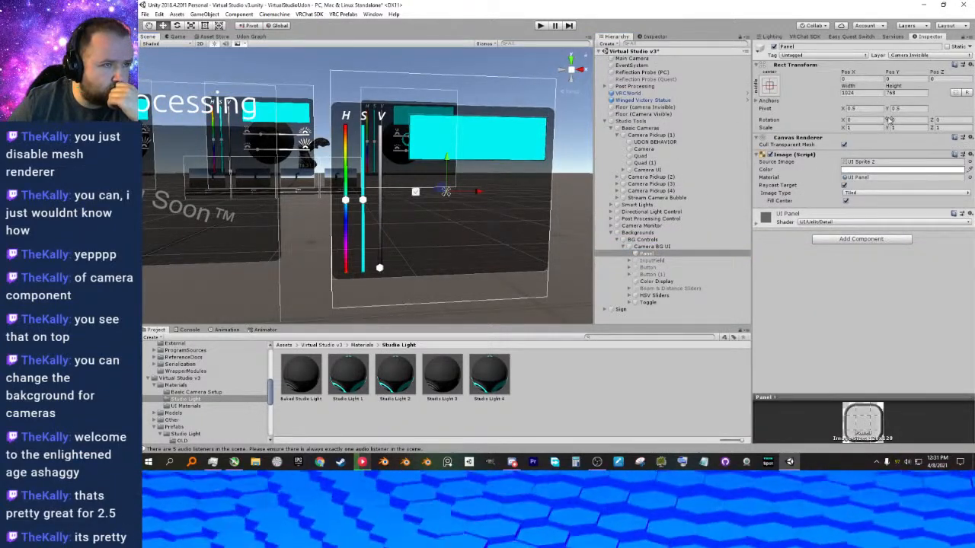
pyautogui.moveTo(888, 128); pyautogui.dragTo(875, 132)
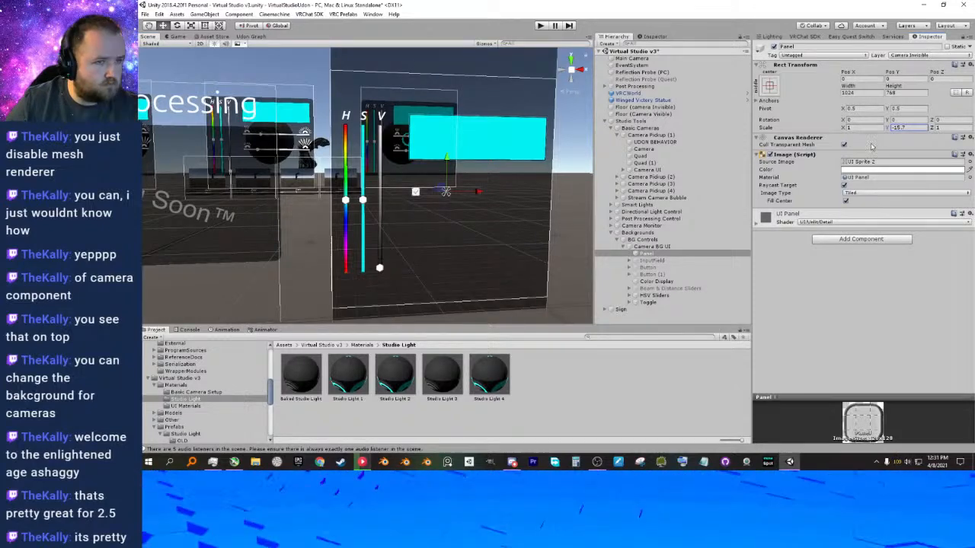
pyautogui.hotkey('ctrl', 'z')
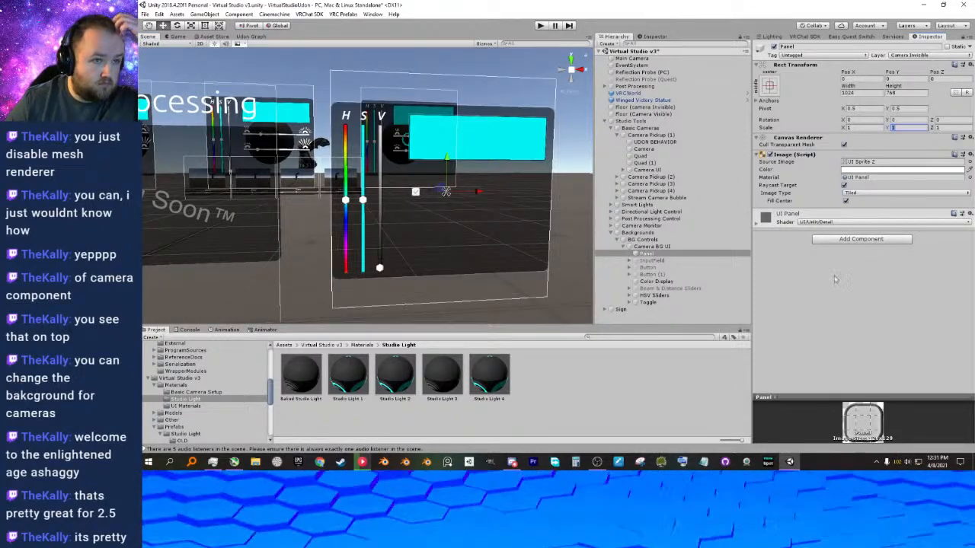
# Set the height of the Panel under Camera BG UI to 512.
pyautogui.moveTo(893, 86); pyautogui.dragTo(680, 404)
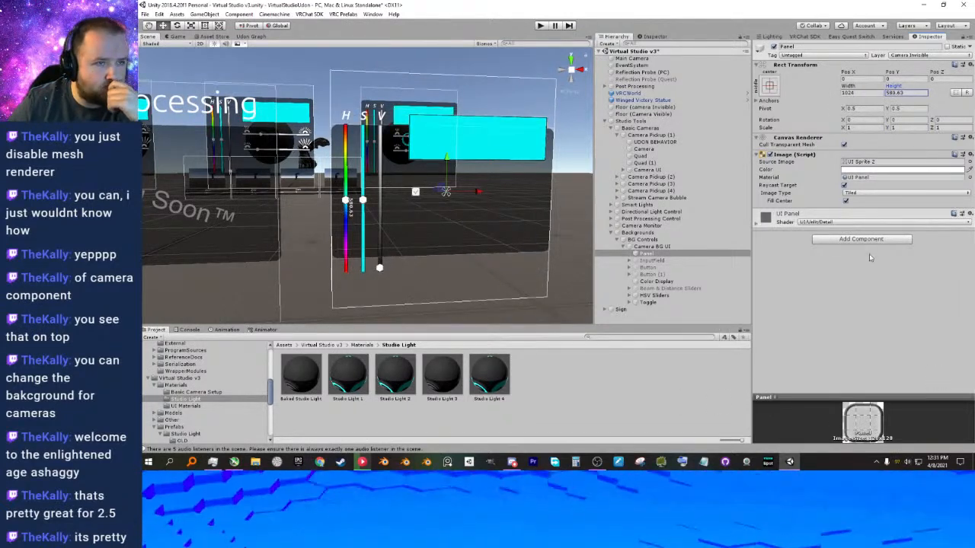
pyautogui.click(907, 92)
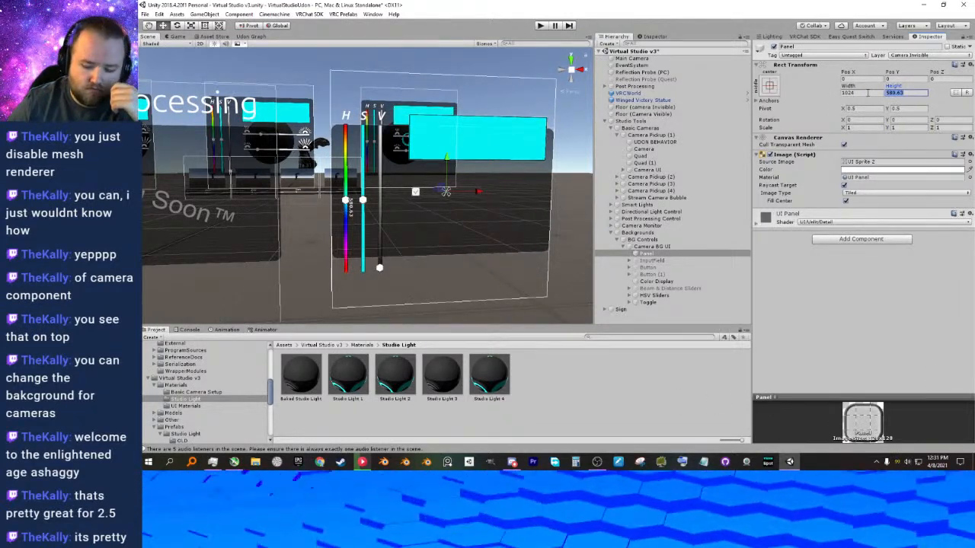
pyautogui.write('512')
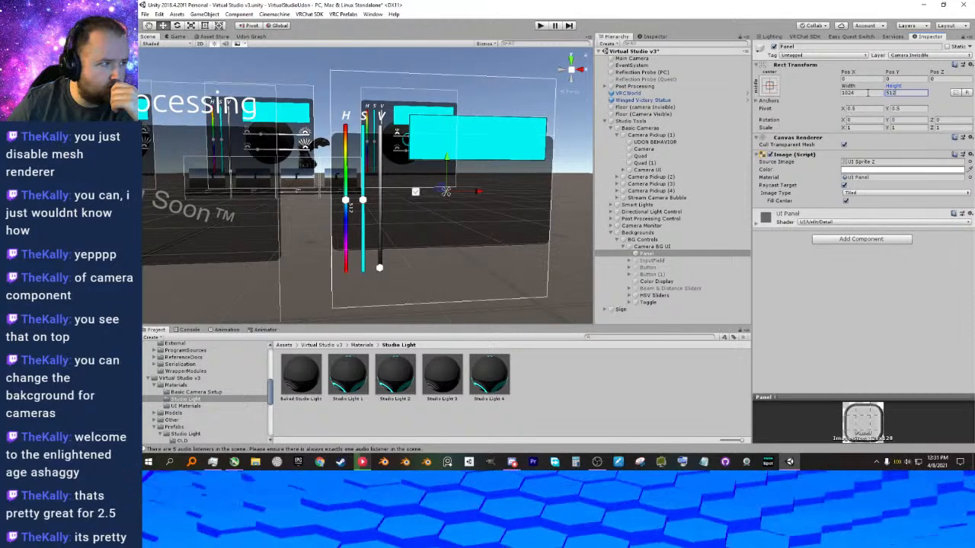
# Lower the Color Display along Y to about 100 so it sits inside the shortened Panel.
pyautogui.click(652, 282)
pyautogui.moveTo(485, 113); pyautogui.dragTo(486, 139)
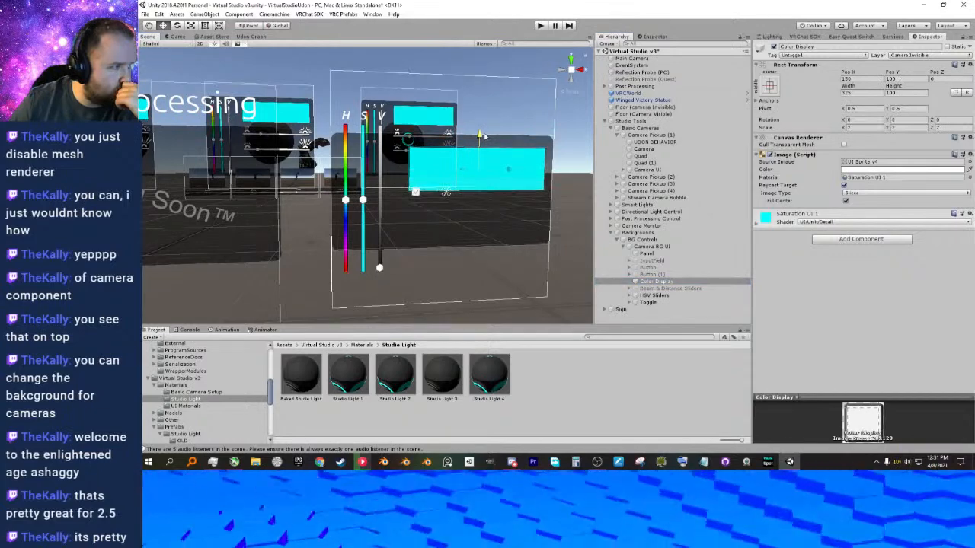
pyautogui.scroll(3, 449, 208)
pyautogui.moveTo(448, 209); pyautogui.dragTo(442, 204, button='middle')
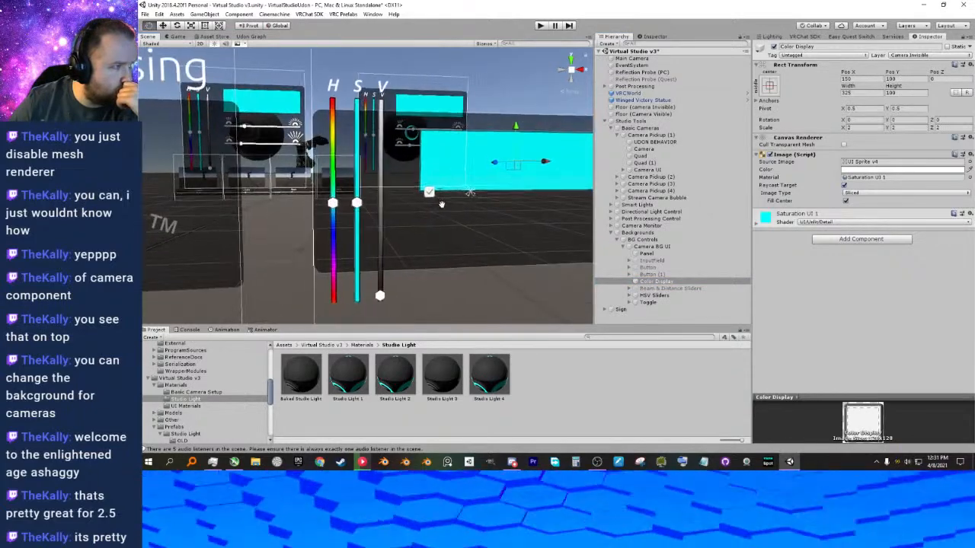
# Try smaller widths such as 256 for Slider Hue, Slider Saturation and Slider Value under HSV Sliders.
pyautogui.click(646, 295)
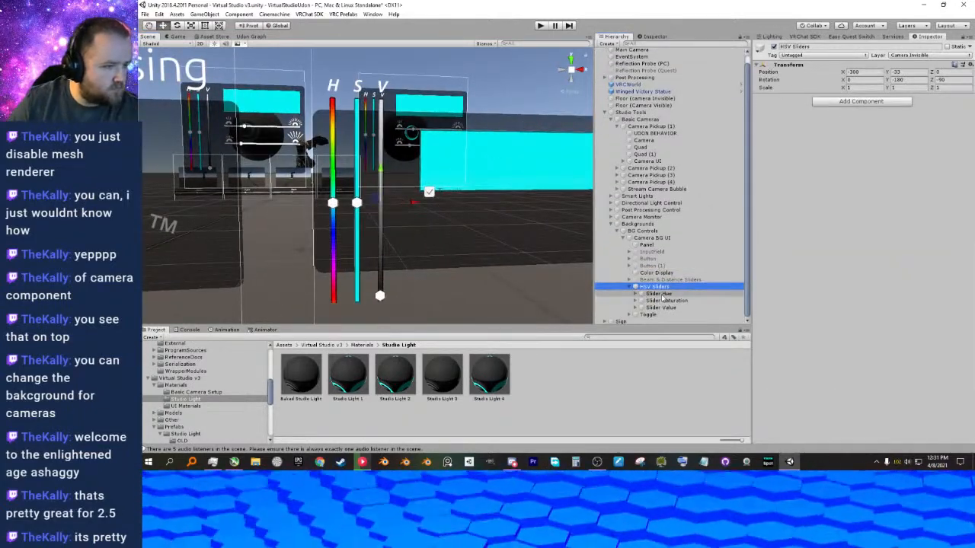
pyautogui.click(659, 293)
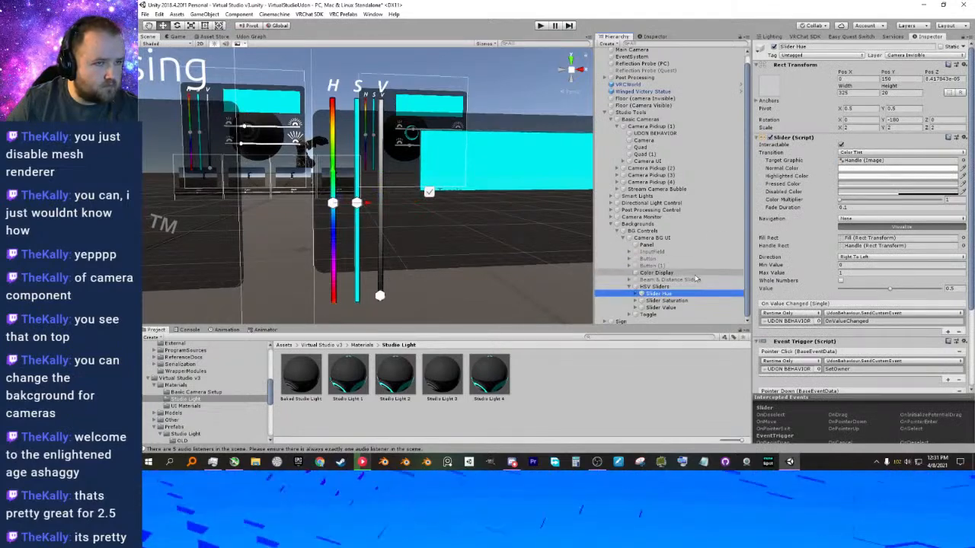
pyautogui.keyDown('shift'); pyautogui.click(661, 307); pyautogui.keyUp('shift')
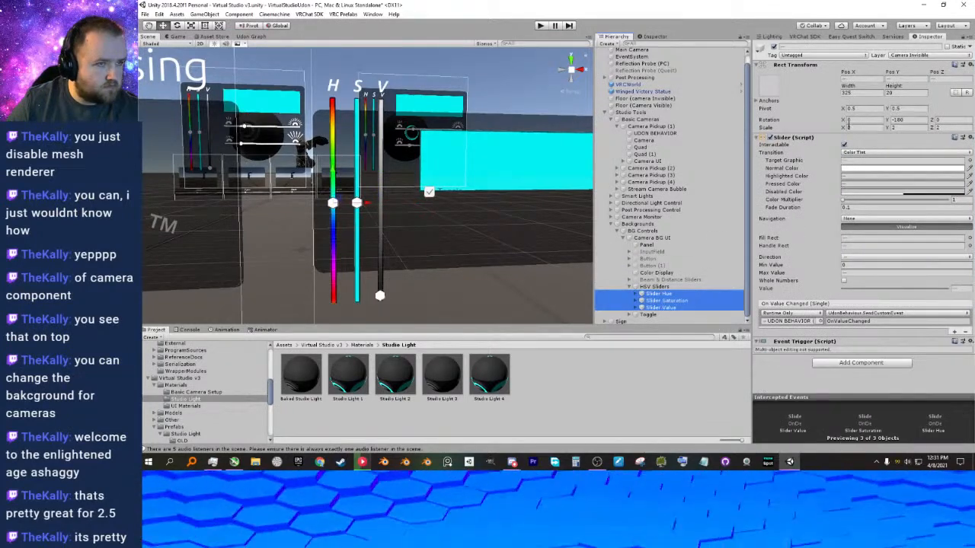
pyautogui.moveTo(844, 90); pyautogui.dragTo(778, 97)
pyautogui.click(861, 93)
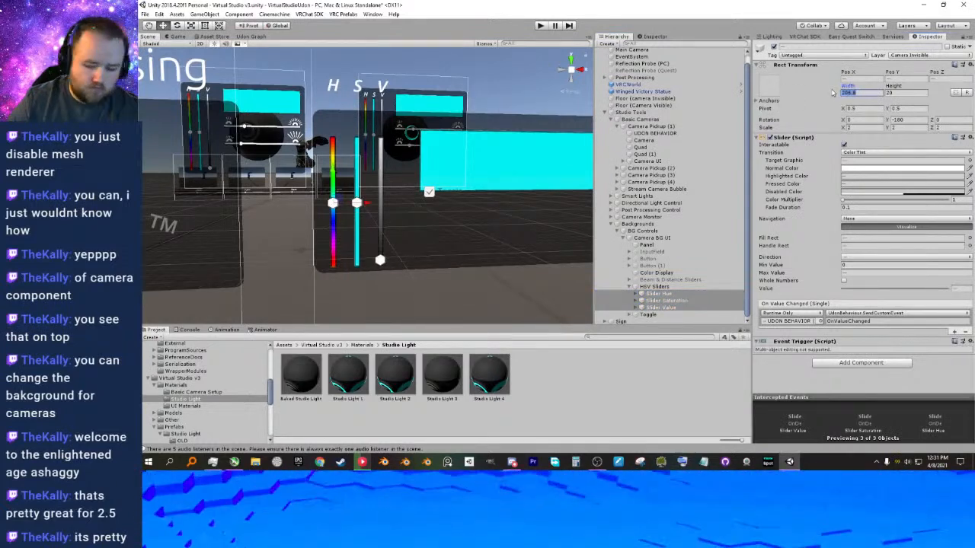
pyautogui.write('250')
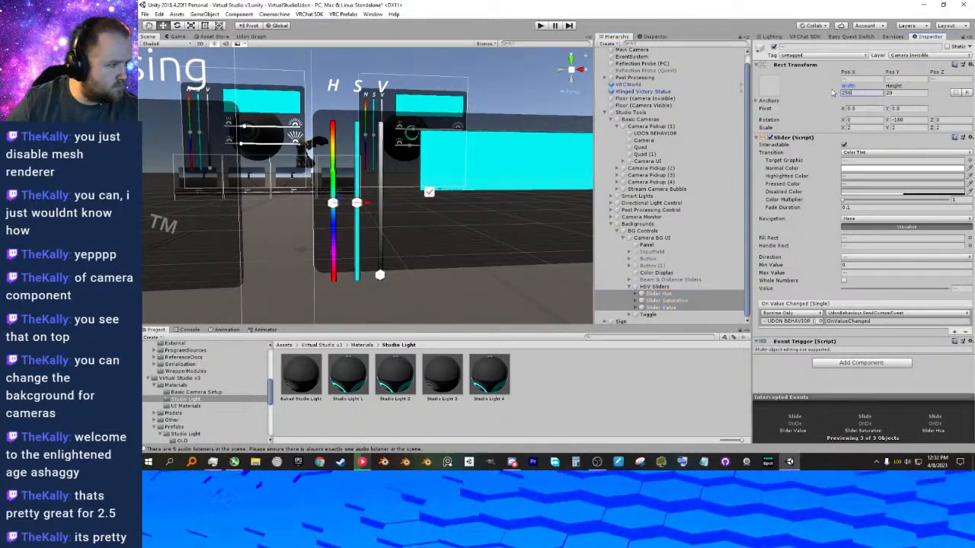
pyautogui.moveTo(858, 92); pyautogui.dragTo(837, 96)
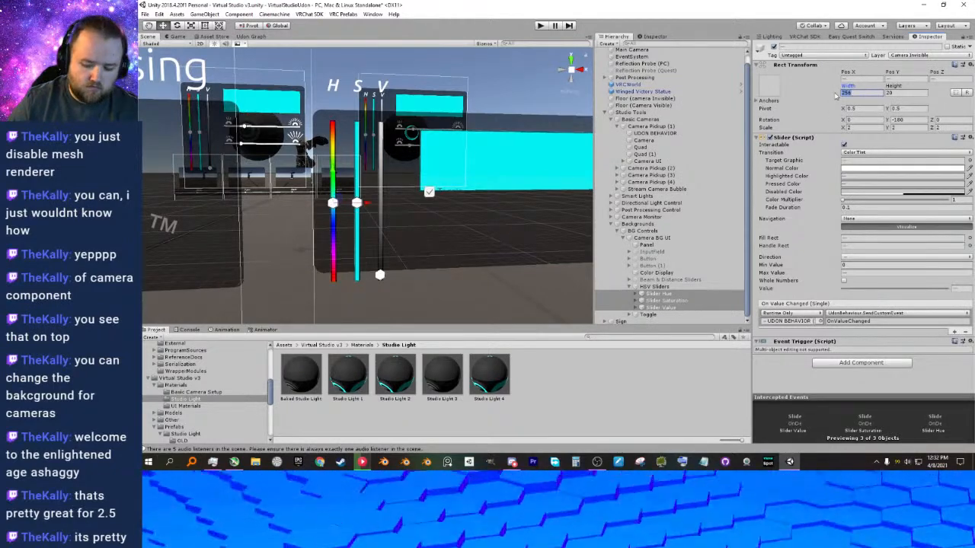
pyautogui.write('251')
# Set the width of the three HSV sliders to 225 and shift them to about -33 in Pos X.
pyautogui.moveTo(468, 189); pyautogui.dragTo(516, 187, button='middle')
pyautogui.moveTo(851, 93); pyautogui.dragTo(825, 93)
pyautogui.write('225')
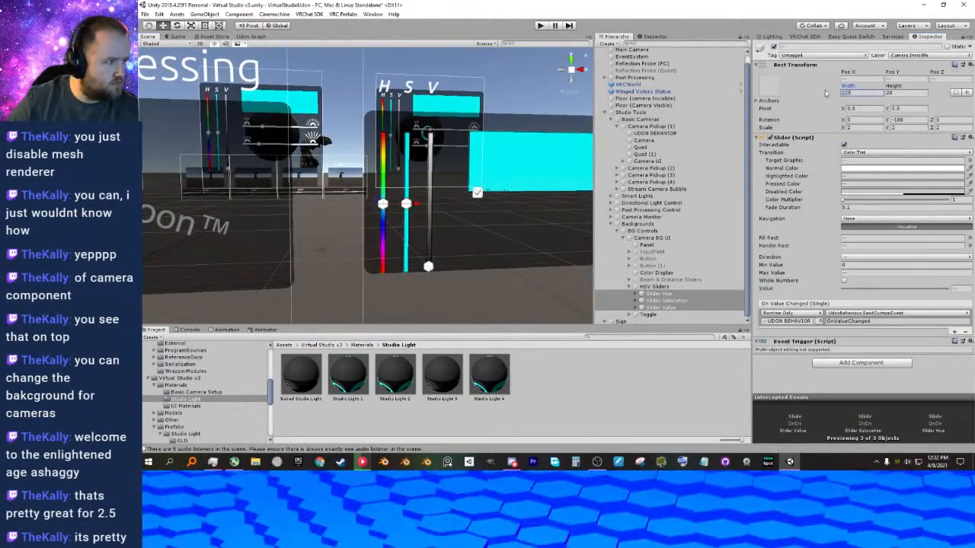
pyautogui.press('Return')
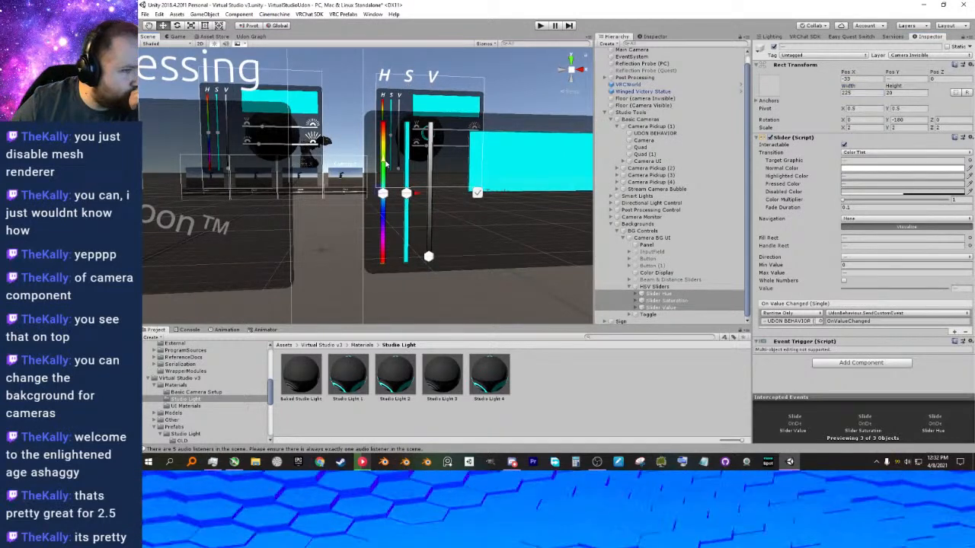
# Lower the H, S and V Text labels of the three sliders together to about 123.5 in Pos X.
pyautogui.click(637, 293)
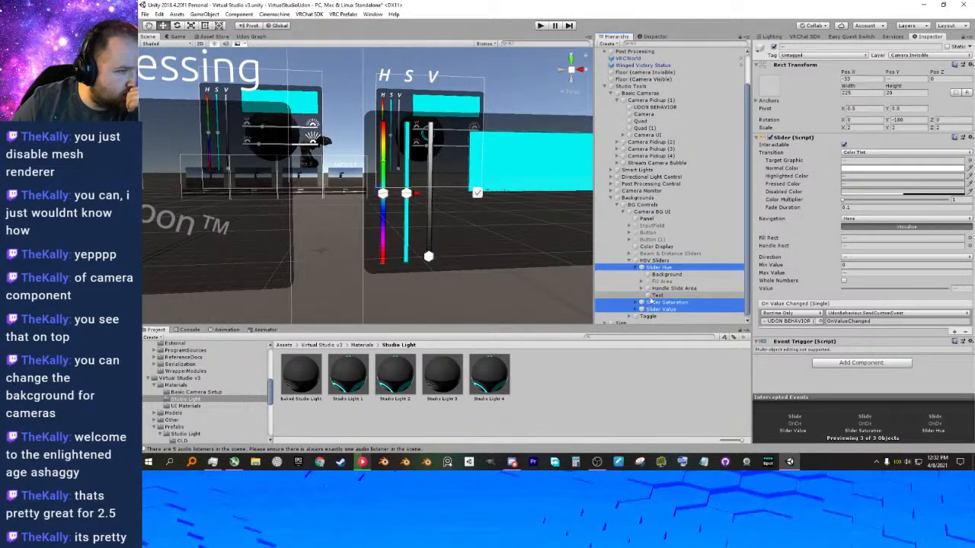
pyautogui.click(635, 302)
pyautogui.scroll(-1, 636, 304)
pyautogui.click(636, 311)
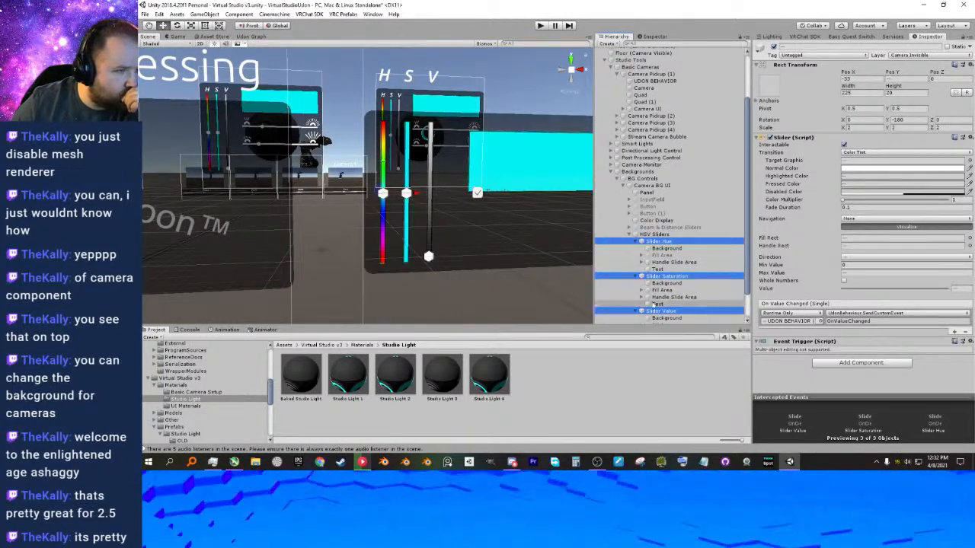
pyautogui.scroll(-1, 649, 306)
pyautogui.click(657, 243)
pyautogui.keyDown('ctrl'); pyautogui.click(658, 278); pyautogui.keyUp('ctrl')
pyautogui.keyDown('ctrl'); pyautogui.click(657, 313); pyautogui.keyUp('ctrl')
pyautogui.moveTo(385, 63); pyautogui.dragTo(384, 101)
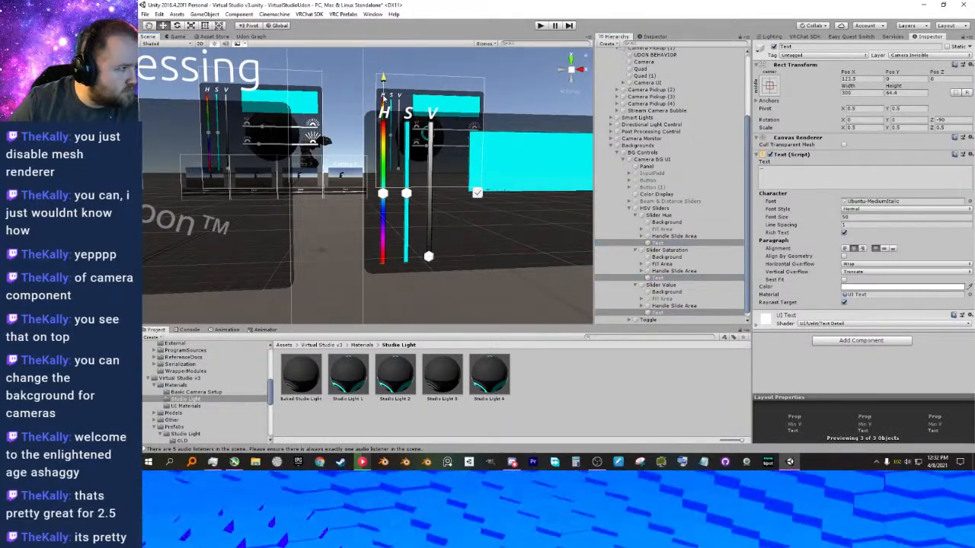
# Lower the whole HSV Sliders group along Y to about -53 so it sits within the Panel.
pyautogui.click(662, 215)
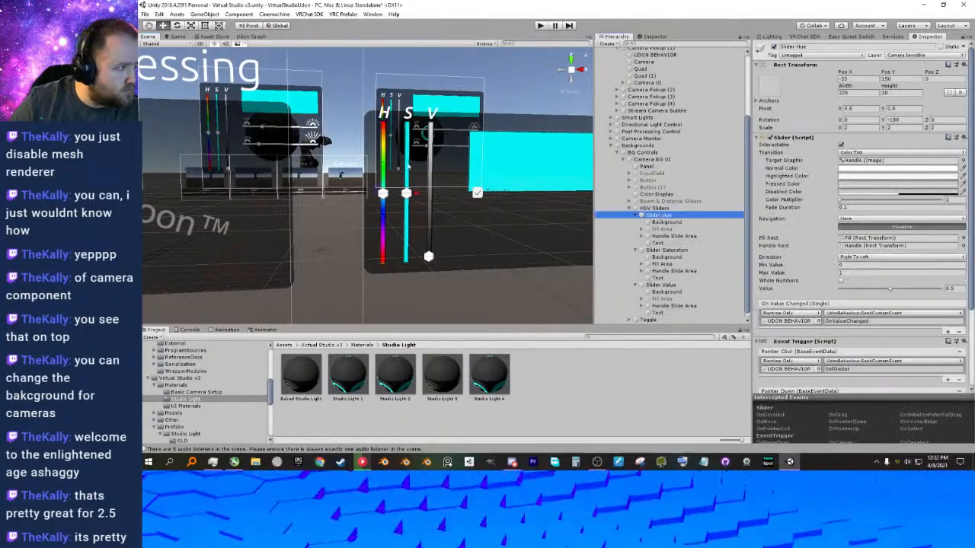
pyautogui.click(629, 208)
pyautogui.click(653, 296)
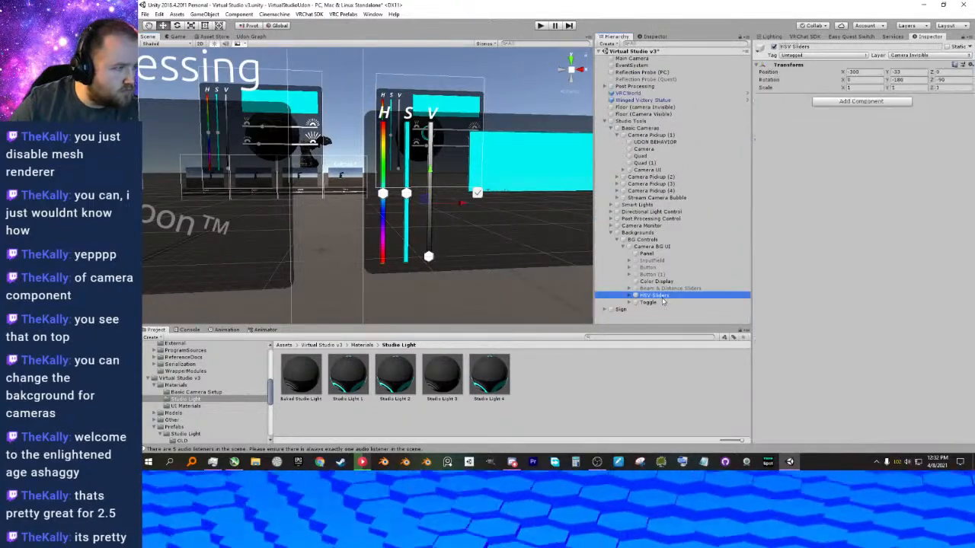
pyautogui.moveTo(430, 171); pyautogui.dragTo(430, 177)
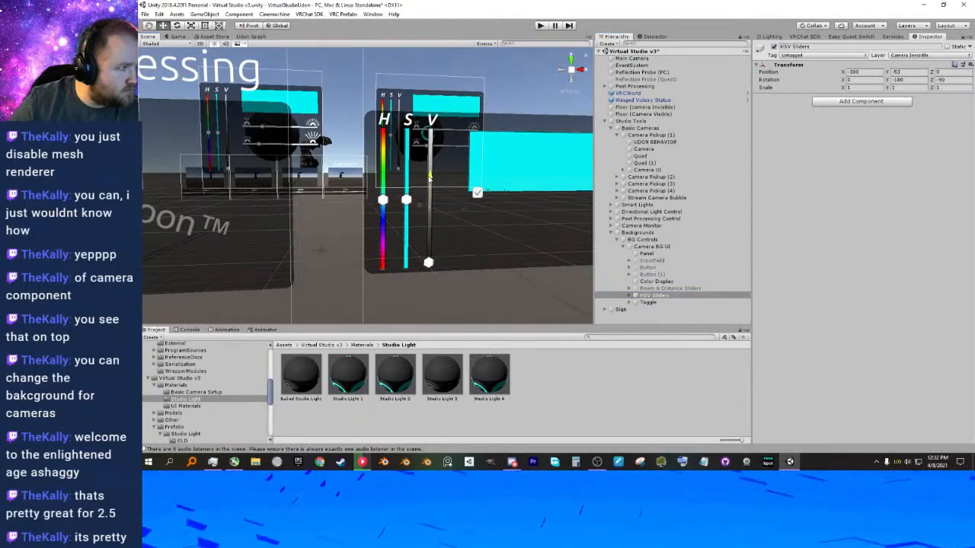
pyautogui.moveTo(476, 189)
pyautogui.mouseDown(button='right')
pyautogui.moveTo(511, 193)
pyautogui.moveTo(471, 188)
pyautogui.moveTo(478, 190)
pyautogui.mouseUp(button='right')
pyautogui.moveTo(478, 190); pyautogui.dragTo(479, 186, button='middle')
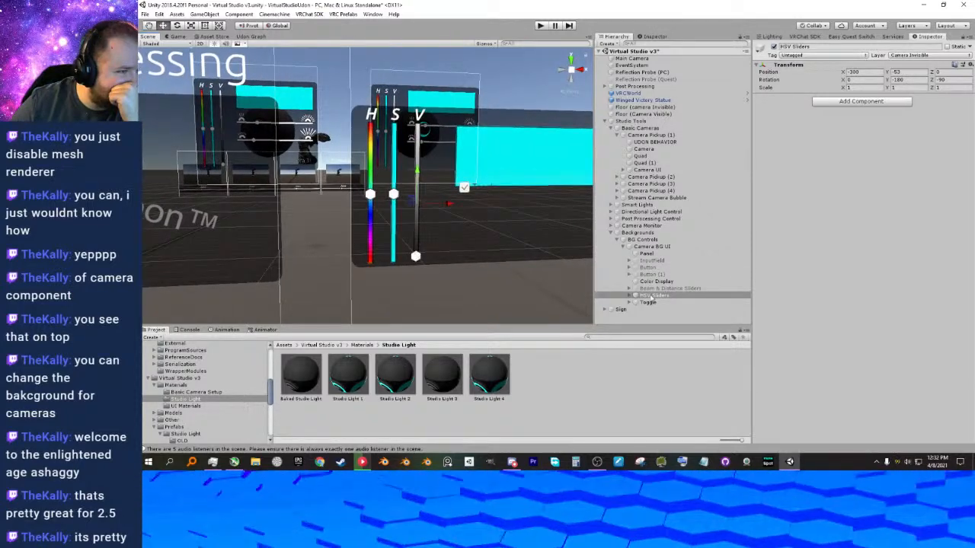
# Set the width of Slider Hue, Slider Saturation and Slider Value to 200 and lower them to about -18 in Pos X.
pyautogui.click(649, 296)
pyautogui.click(633, 296)
pyautogui.scroll(-3, 642, 266)
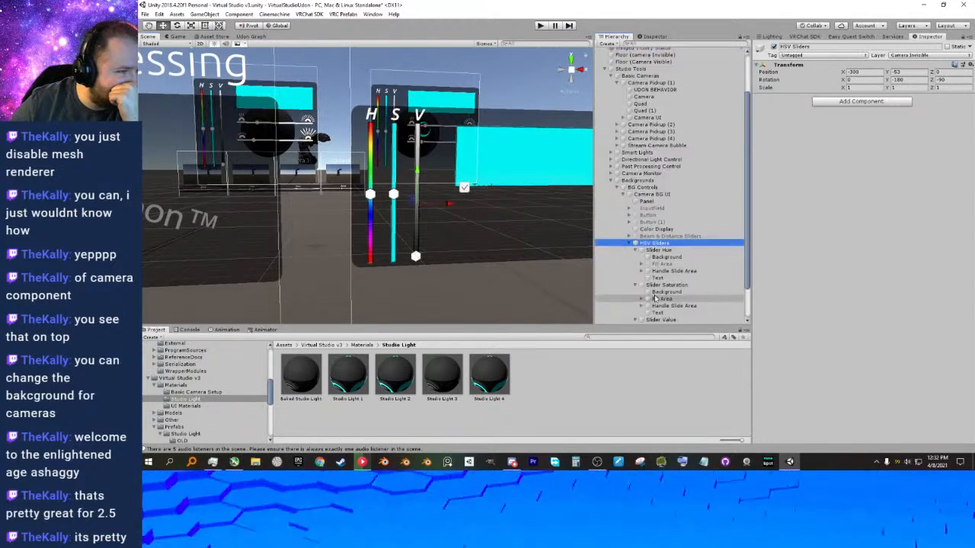
pyautogui.click(645, 251)
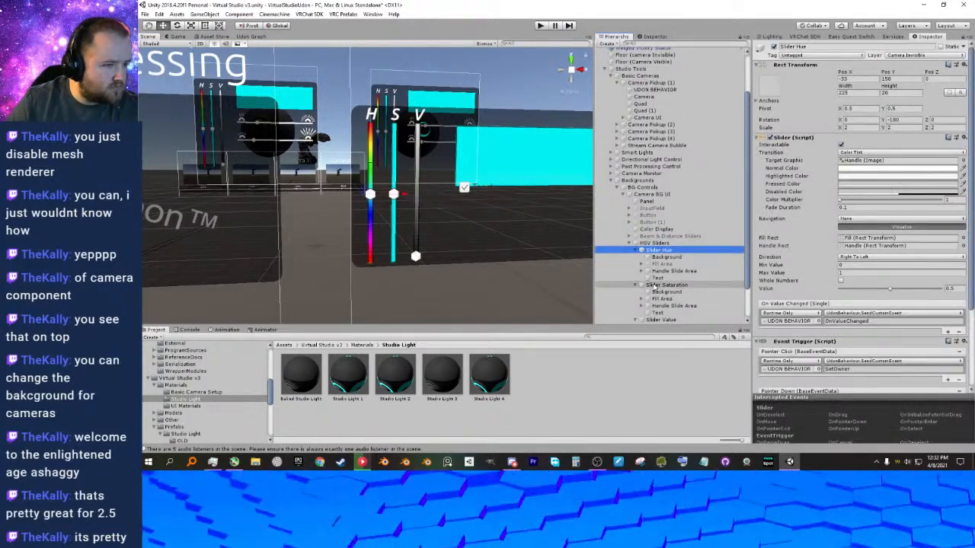
pyautogui.keyDown('ctrl'); pyautogui.click(659, 285); pyautogui.keyUp('ctrl')
pyautogui.keyDown('ctrl'); pyautogui.click(654, 320); pyautogui.keyUp('ctrl')
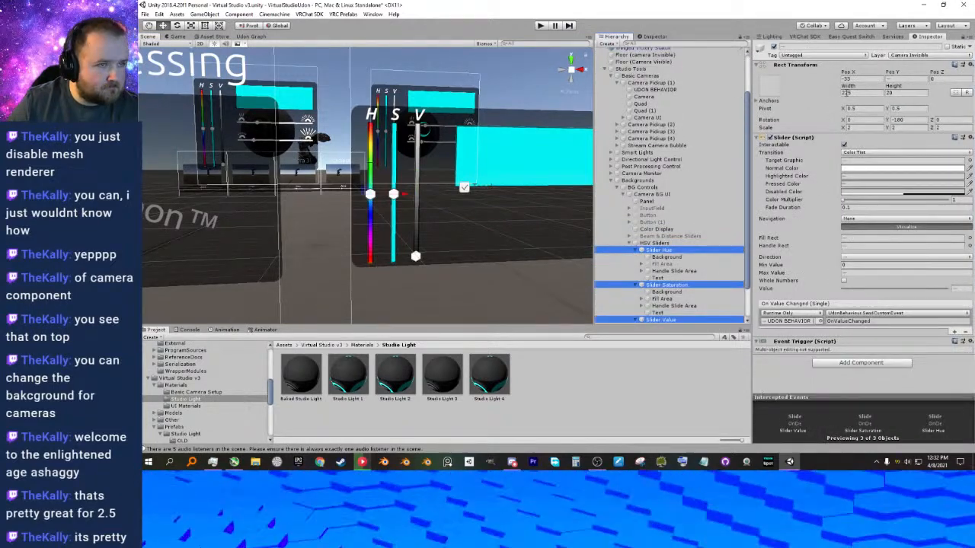
pyautogui.click(848, 92)
pyautogui.write('200')
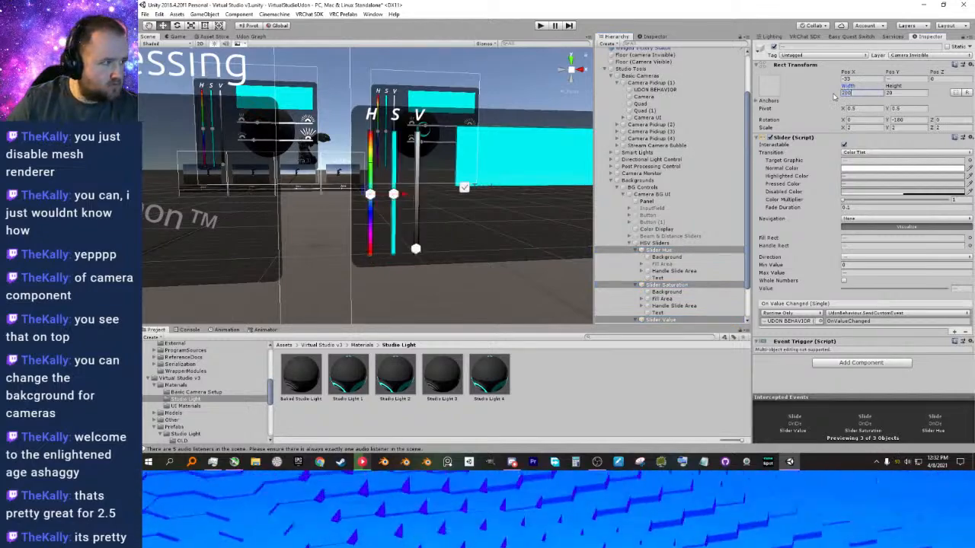
pyautogui.moveTo(371, 163); pyautogui.dragTo(371, 169)
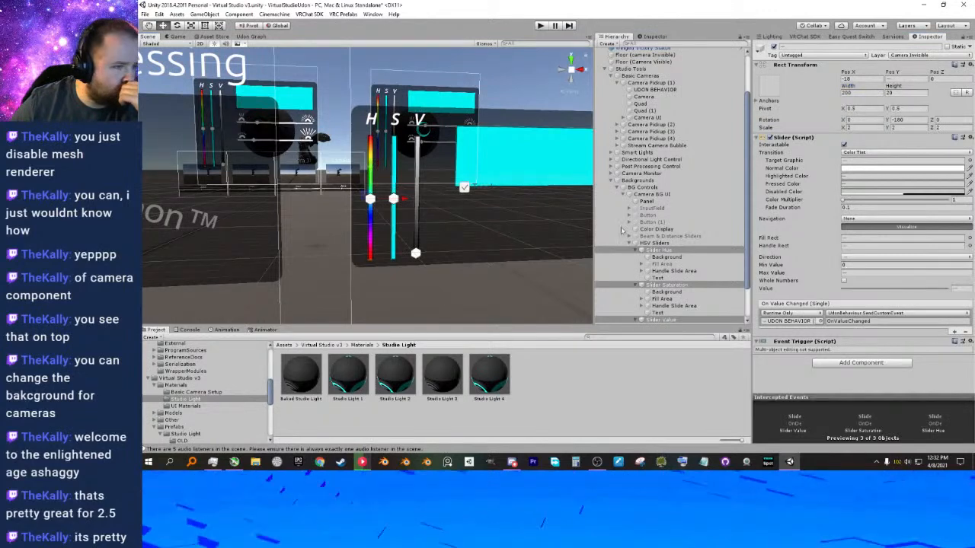
# Move the H, S and V Text labels slightly down, closer to the upper ends of the shortened sliders.
pyautogui.scroll(-2, 661, 236)
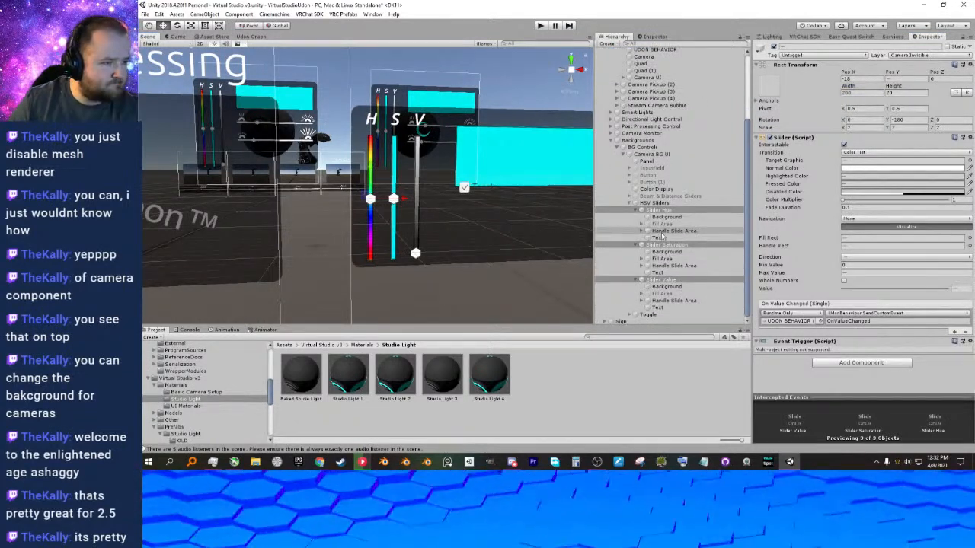
pyautogui.click(658, 237)
pyautogui.keyDown('ctrl'); pyautogui.click(658, 272); pyautogui.keyUp('ctrl')
pyautogui.keyDown('ctrl'); pyautogui.click(658, 308); pyautogui.keyUp('ctrl')
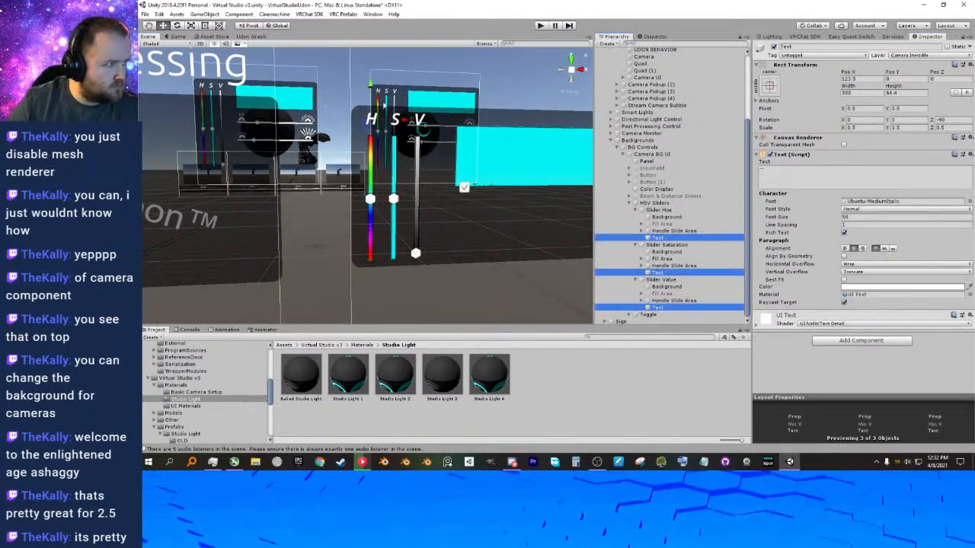
pyautogui.moveTo(370, 85); pyautogui.dragTo(370, 89)
# Examine the Camera BG UI panel layout from several angles and compare it with the neighbouring studio light panels.
pyautogui.moveTo(478, 112); pyautogui.dragTo(566, 136, button='right')
pyautogui.click(497, 100)
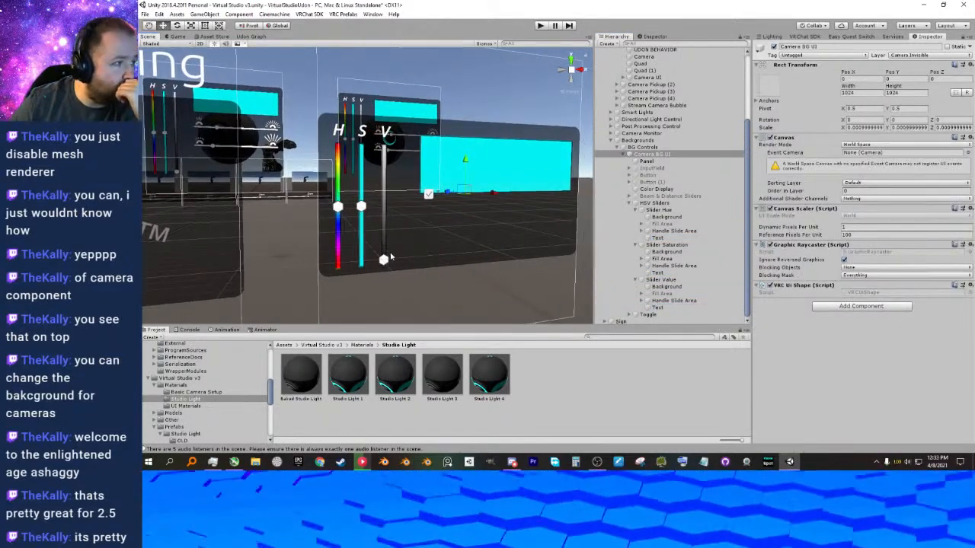
pyautogui.moveTo(417, 254); pyautogui.dragTo(405, 251, button='right')
pyautogui.moveTo(208, 214); pyautogui.dragTo(815, 212, button='middle')
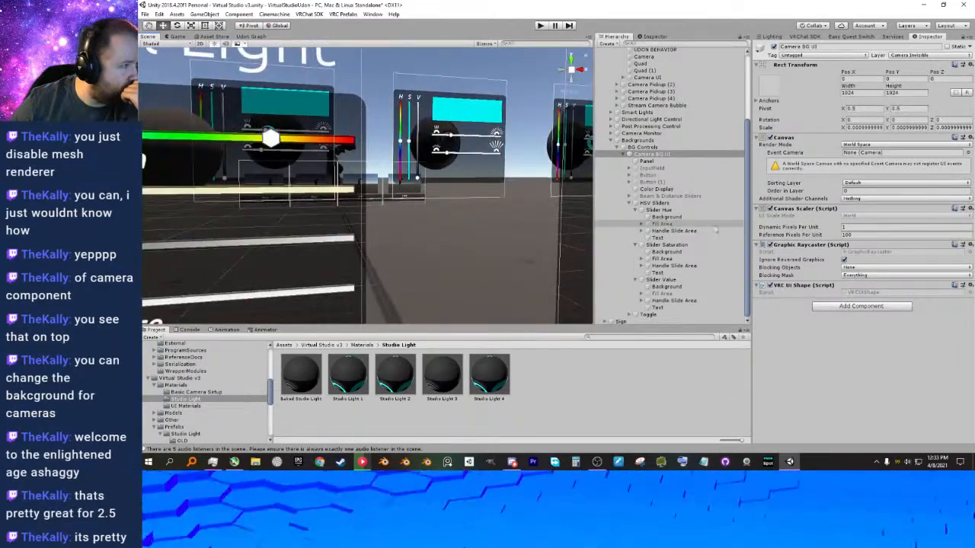
pyautogui.scroll(-5, 421, 190)
pyautogui.moveTo(421, 190); pyautogui.dragTo(286, 196, button='middle')
pyautogui.scroll(10, 426, 206)
pyautogui.moveTo(480, 221); pyautogui.dragTo(355, 204, button='middle')
# Duplicate the Saturation UI 1 material in the UI Materials folder and rename the copy Saturation Camera BG.
pyautogui.click(362, 345)
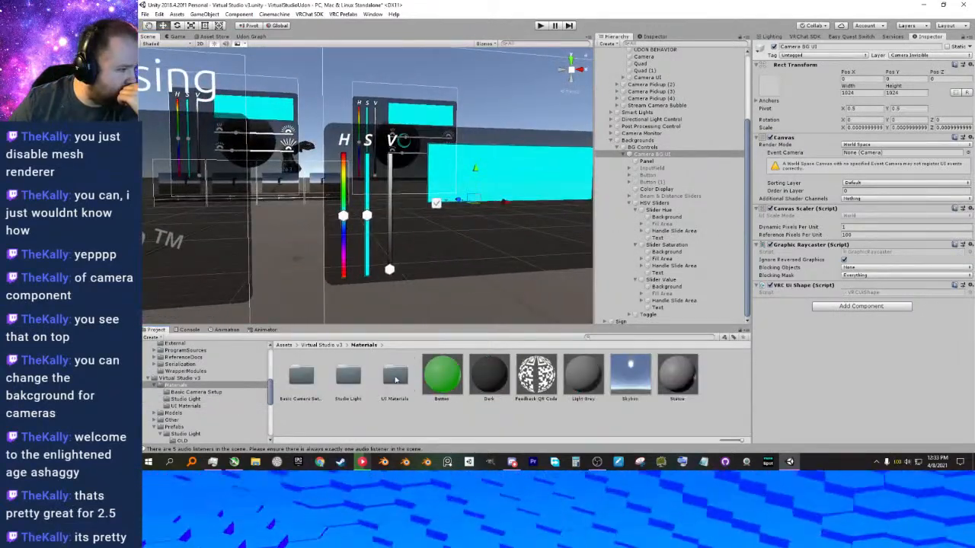
pyautogui.doubleClick(393, 379)
pyautogui.click(407, 384)
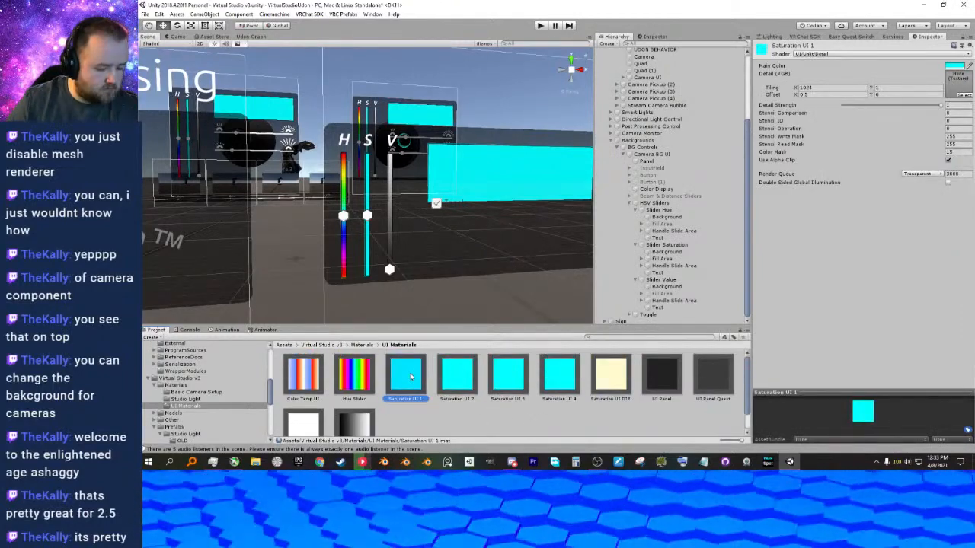
pyautogui.hotkey('ctrl', 'd')
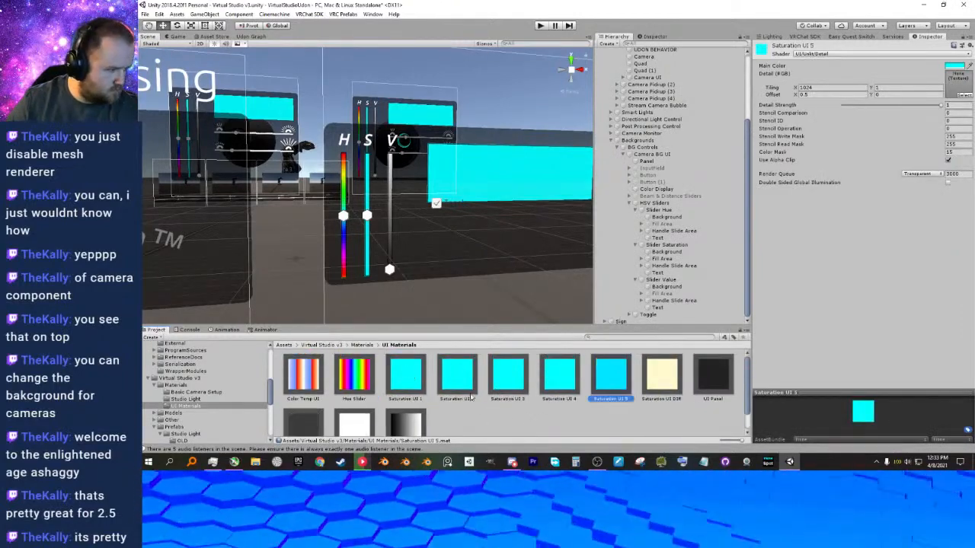
pyautogui.click(624, 399)
pyautogui.click(617, 400)
pyautogui.write('CAme')
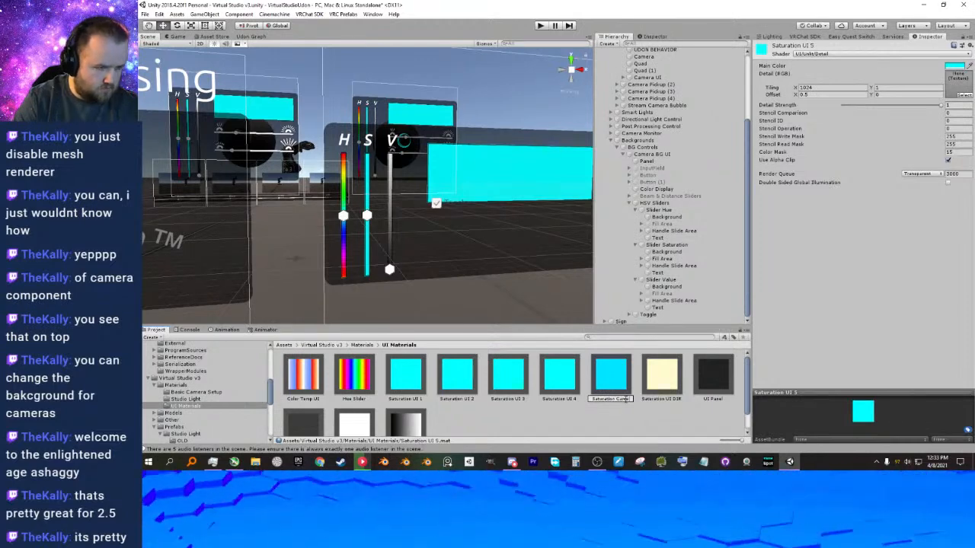
pyautogui.write('ra BG')
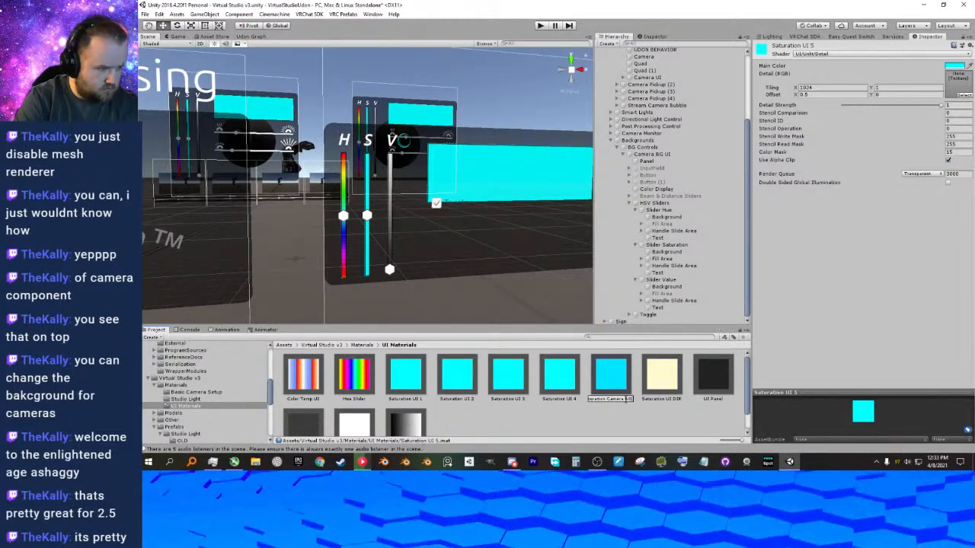
pyautogui.press('Return')
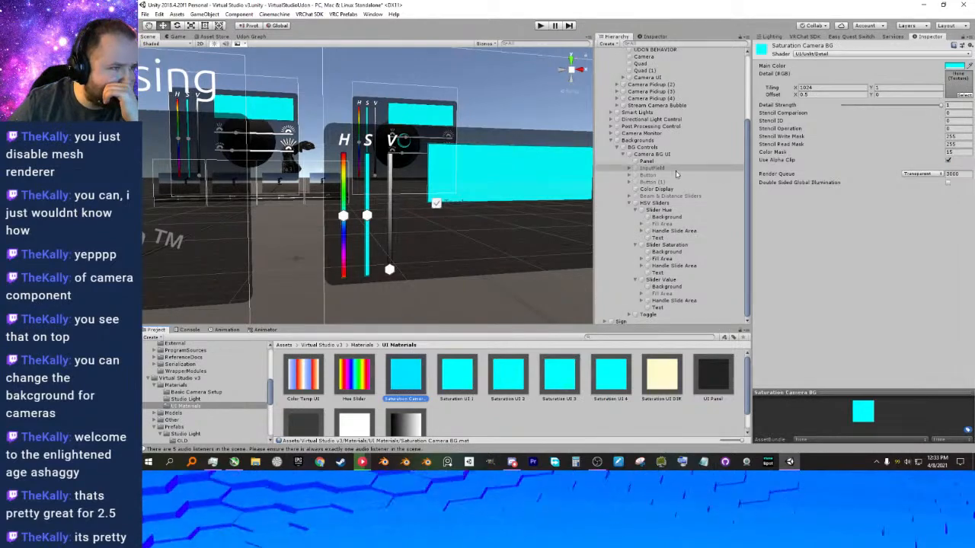
# Assign the Saturation Camera BG material to the Color Display and to the Background of Slider Saturation.
pyautogui.click(660, 189)
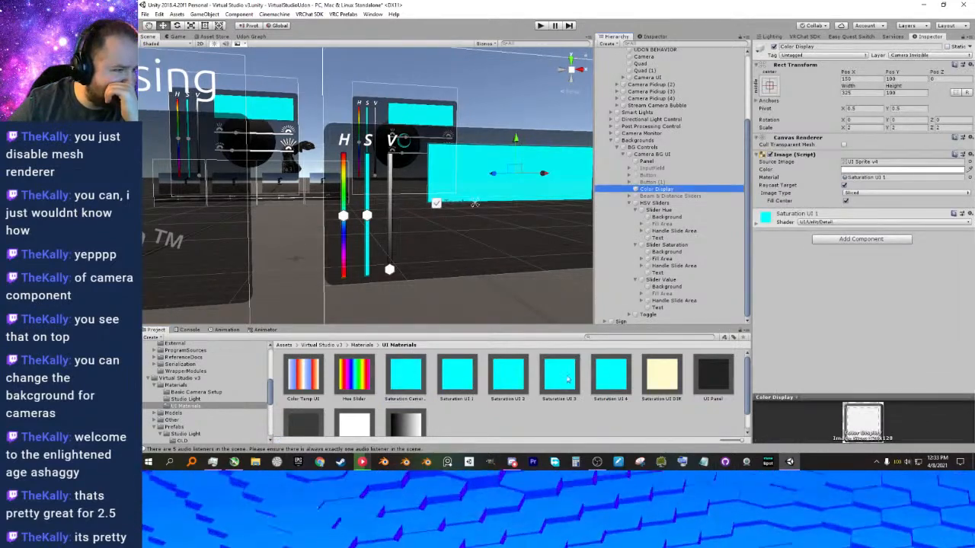
pyautogui.moveTo(414, 381); pyautogui.dragTo(876, 177)
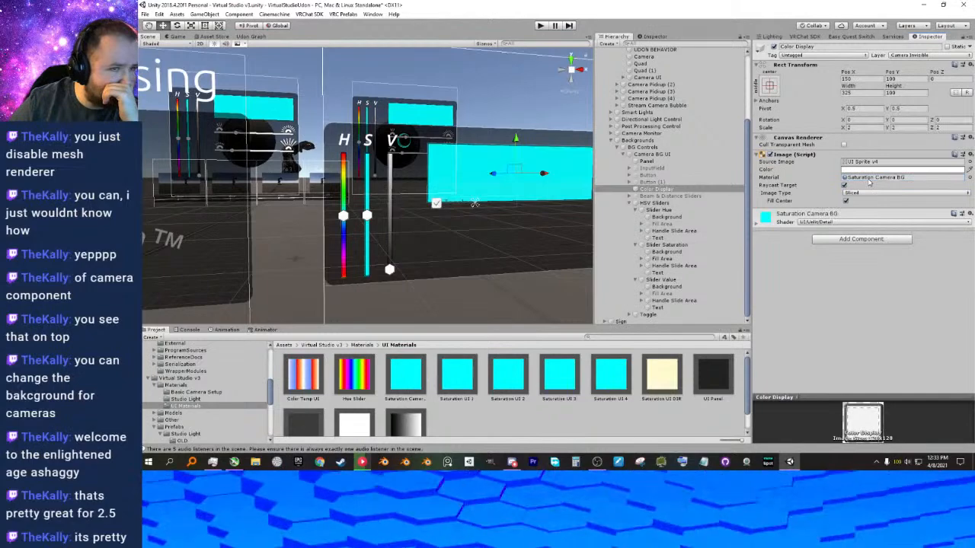
pyautogui.click(666, 245)
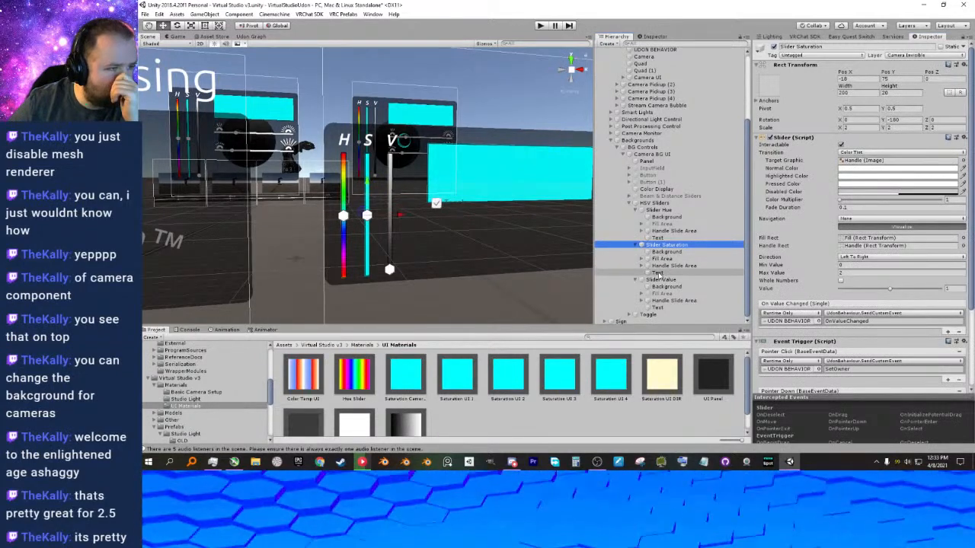
pyautogui.click(666, 251)
pyautogui.moveTo(405, 373); pyautogui.dragTo(865, 180)
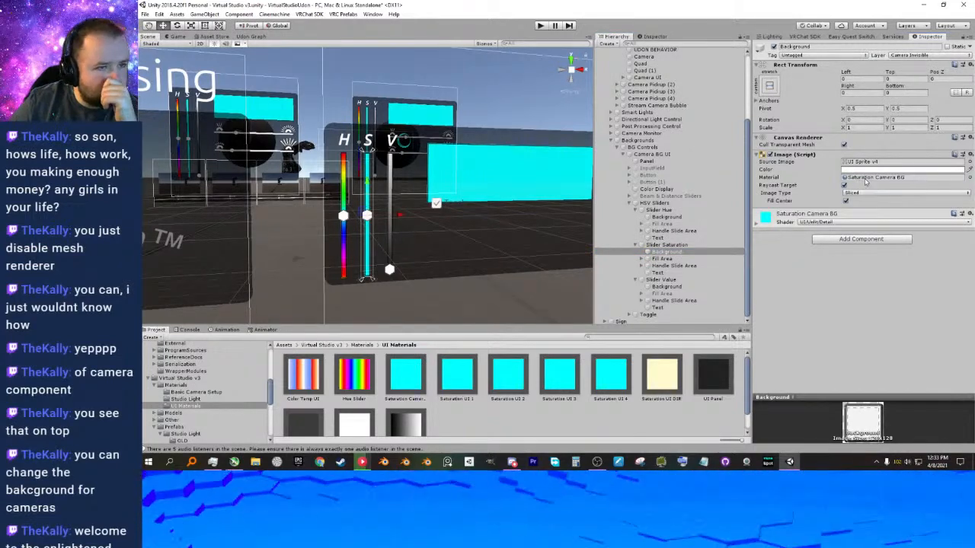
pyautogui.moveTo(542, 236); pyautogui.dragTo(546, 239, button='right')
pyautogui.moveTo(544, 236); pyautogui.dragTo(539, 236, button='middle')
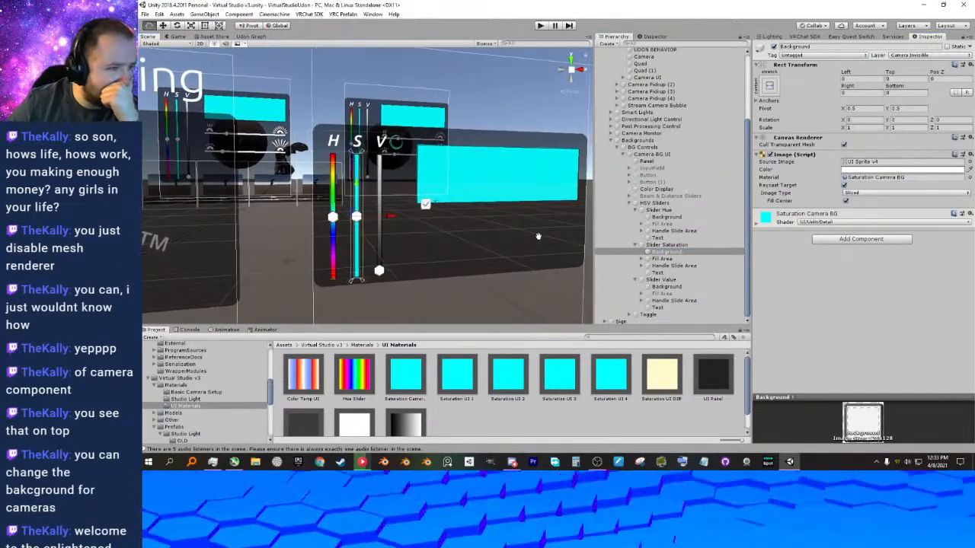
pyautogui.click(623, 155)
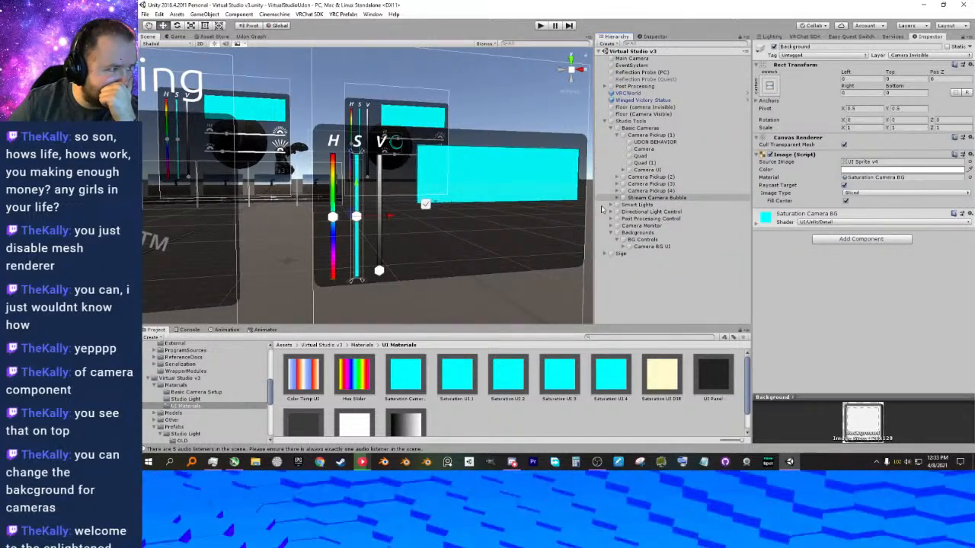
pyautogui.click(534, 114)
pyautogui.moveTo(538, 146); pyautogui.dragTo(559, 147, button='right')
pyautogui.click(559, 143)
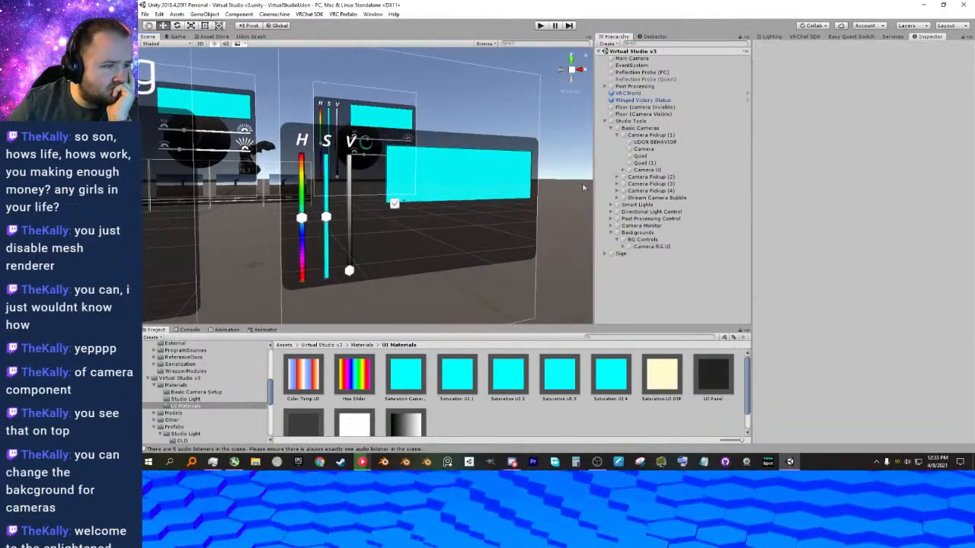
pyautogui.keyDown('alt'); pyautogui.click(623, 247); pyautogui.keyUp('alt')
pyautogui.scroll(-3, 648, 249)
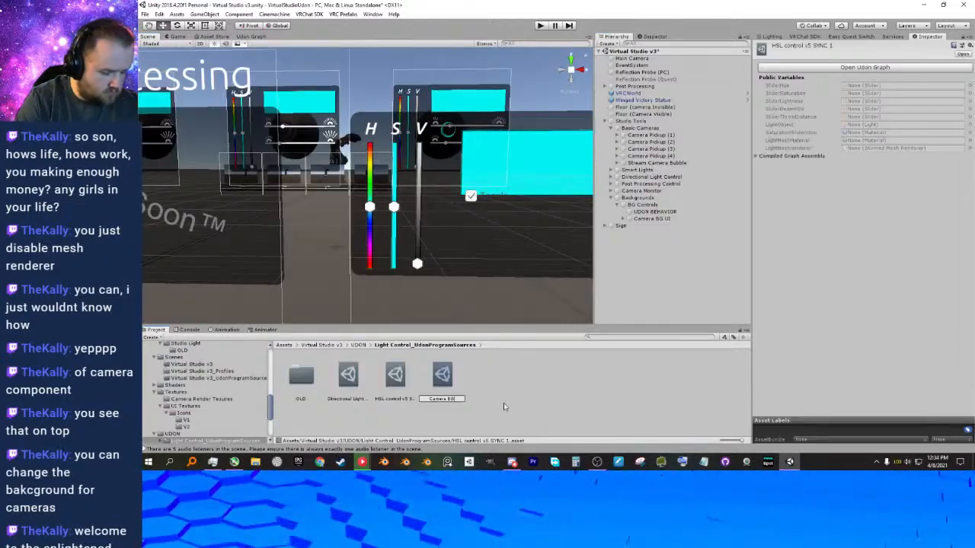
# Name the duplicated HSL control v5 Udon program Camera BG Controls and assign it as the program source of the BG Controls' UDON BEHAVIOR.
pyautogui.write('Camera BG Controls')
pyautogui.press('Return')
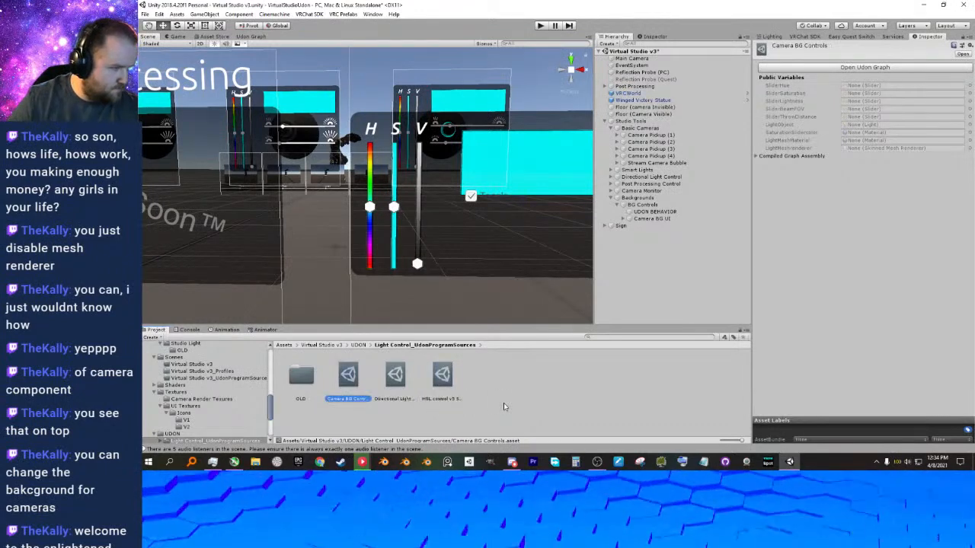
pyautogui.click(654, 212)
pyautogui.moveTo(348, 373); pyautogui.dragTo(897, 152)
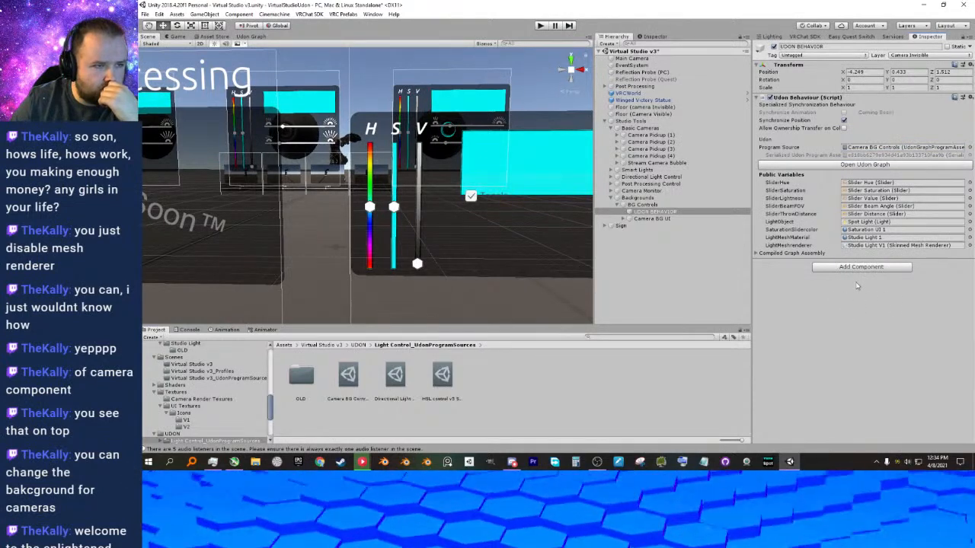
# Clear the LightObject variable on UDON BEHAVIOR and assign the Saturation Camera BG material to its saturation slider color variable.
pyautogui.click(969, 222)
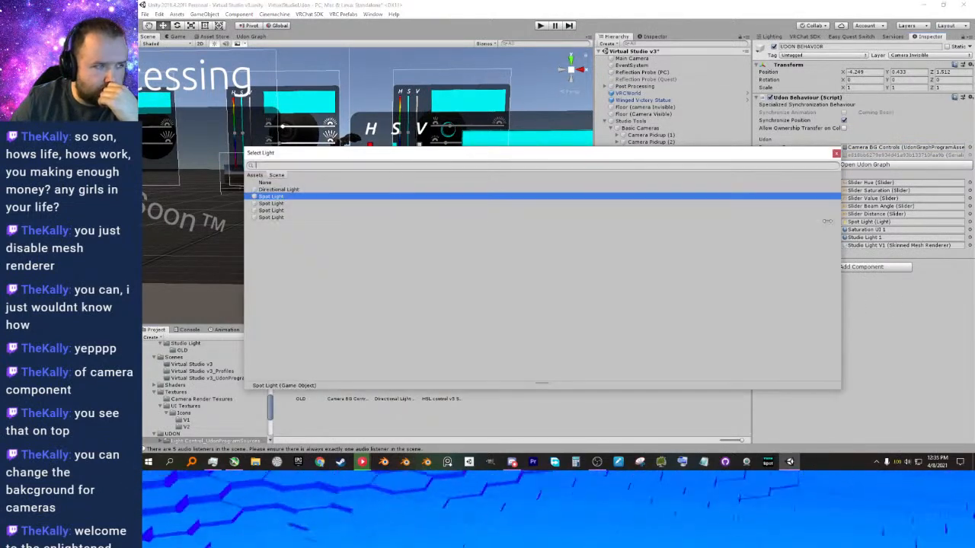
pyautogui.doubleClick(269, 188)
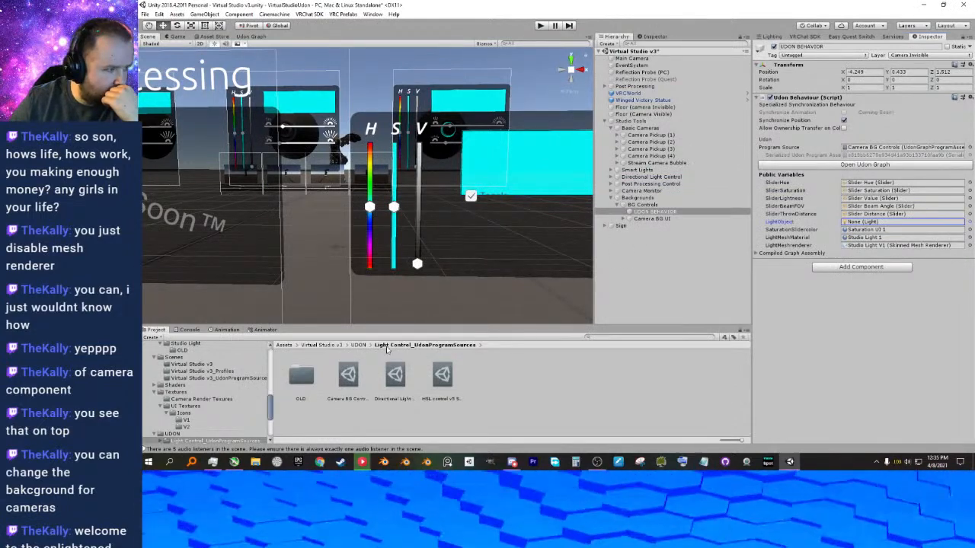
pyautogui.click(359, 345)
pyautogui.click(320, 345)
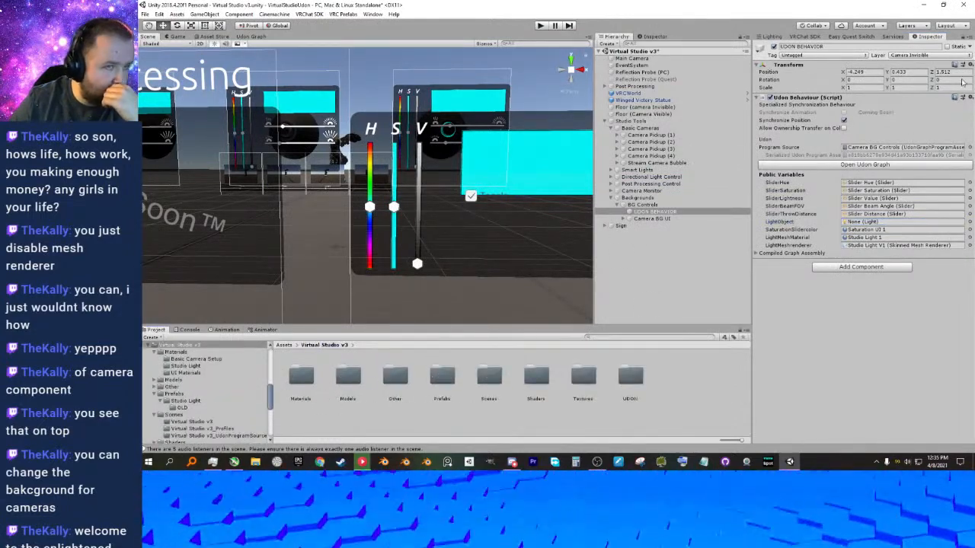
pyautogui.click(962, 38)
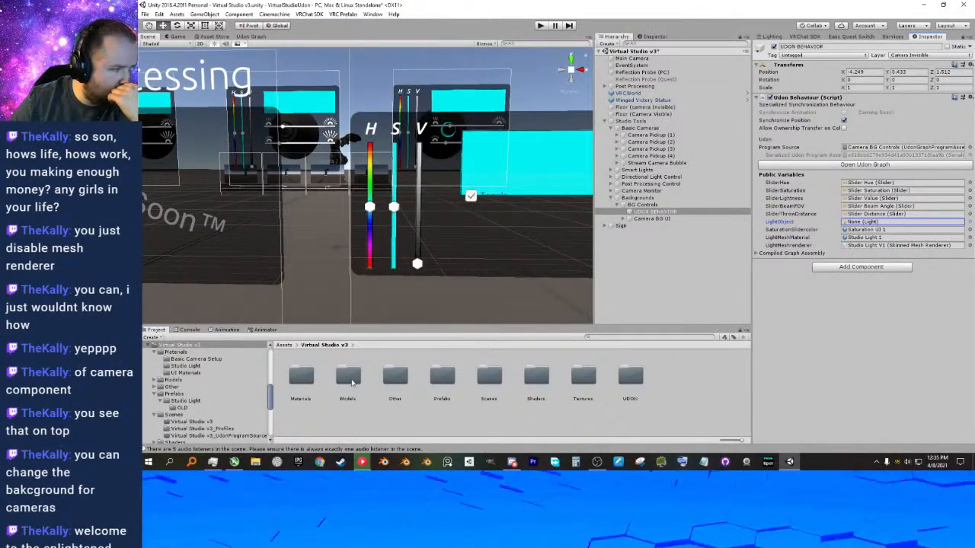
pyautogui.doubleClick(310, 383)
pyautogui.doubleClick(395, 377)
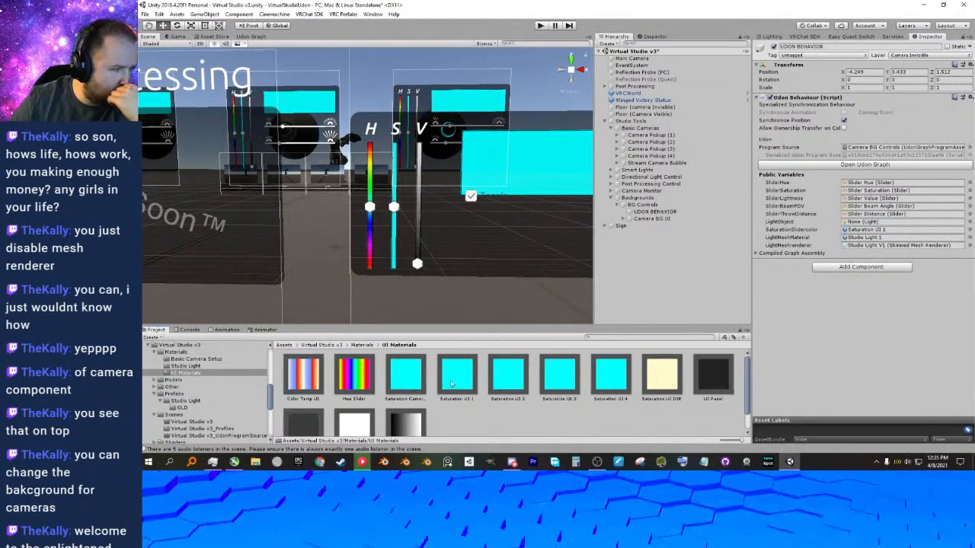
pyautogui.moveTo(403, 383); pyautogui.dragTo(856, 233)
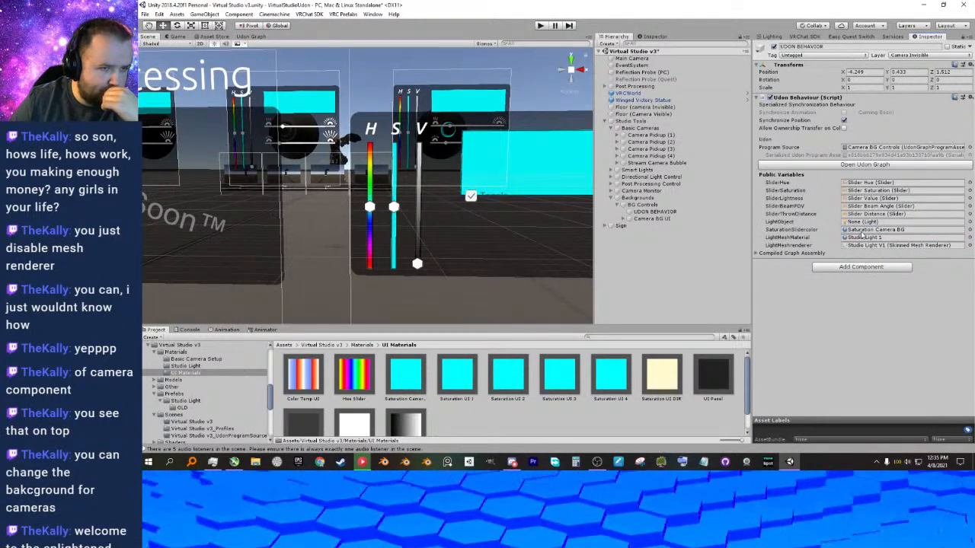
# Set the light mesh material and light mesh renderer variables of UDON BEHAVIOR to None.
pyautogui.click(969, 238)
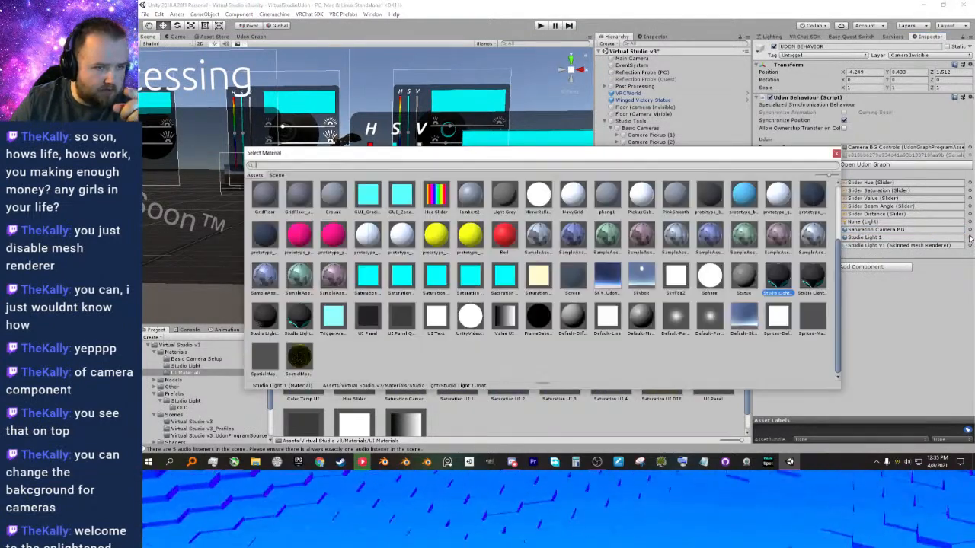
pyautogui.doubleClick(264, 200)
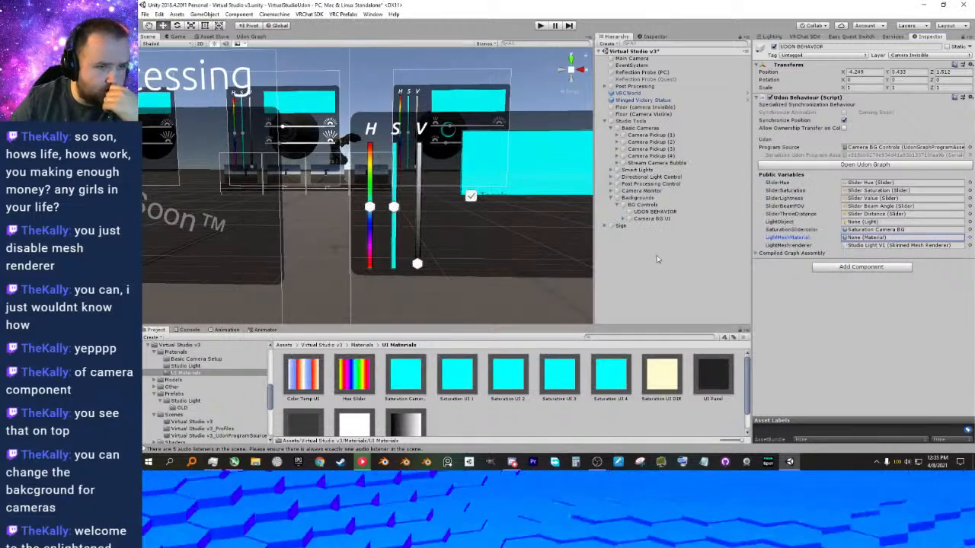
pyautogui.click(970, 246)
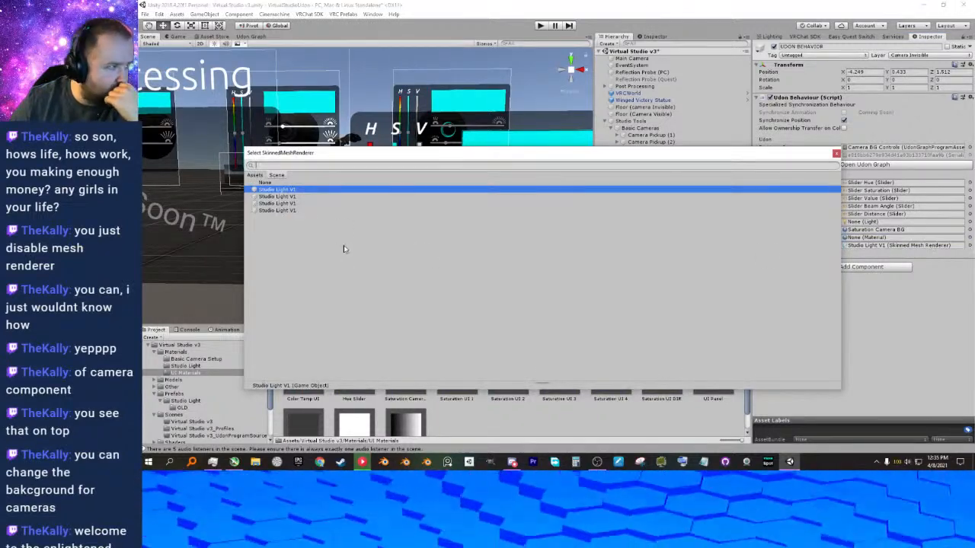
pyautogui.doubleClick(270, 184)
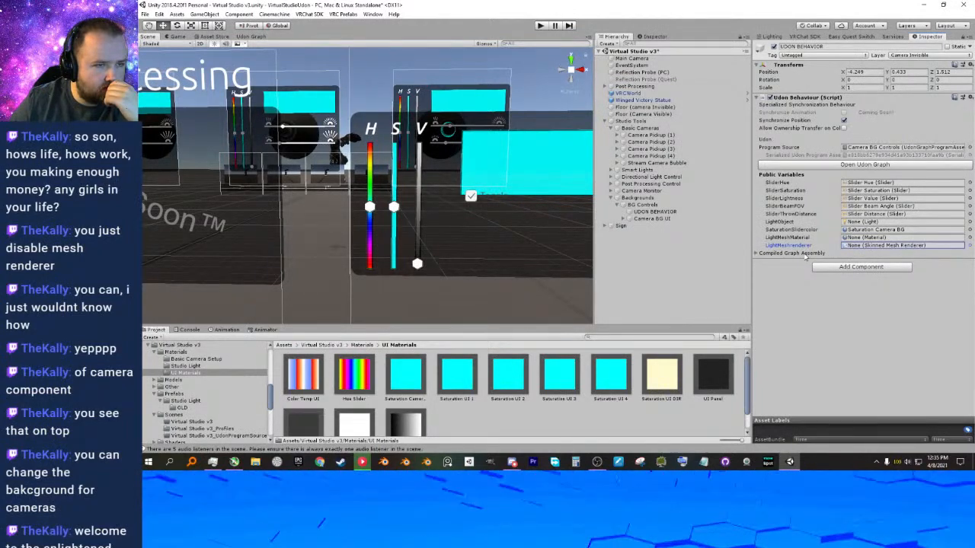
pyautogui.click(797, 287)
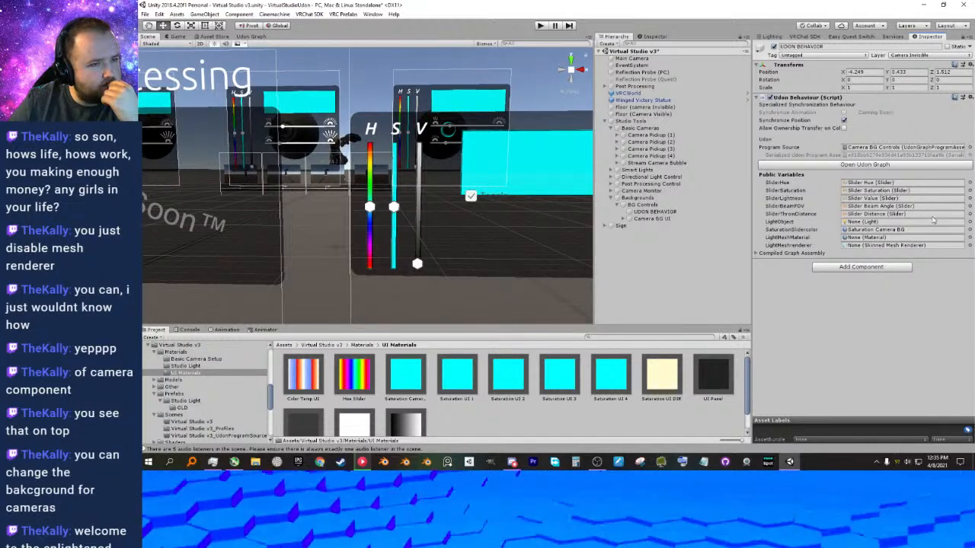
# Set the SliderThrowDistance and SliderBeamFOV variables of UDON BEHAVIOR to None.
pyautogui.click(969, 215)
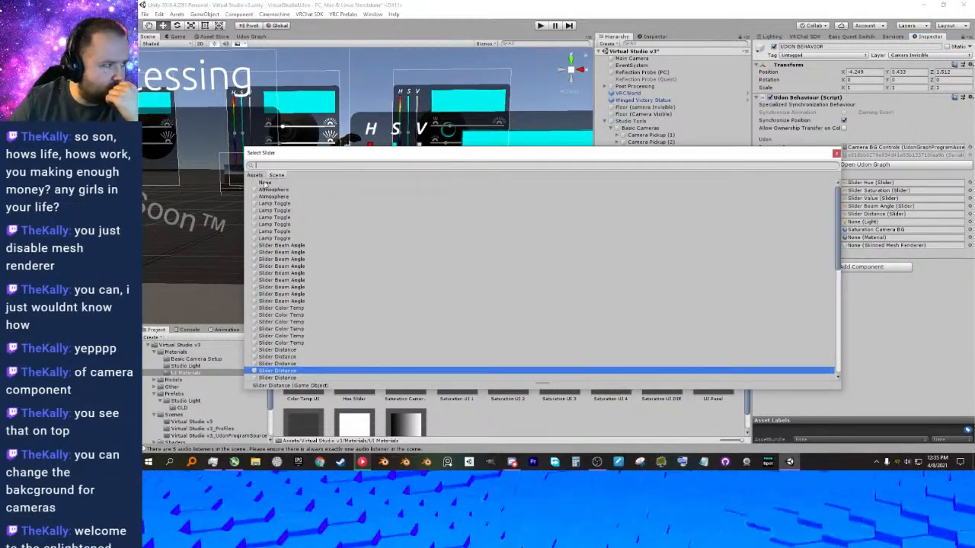
pyautogui.doubleClick(264, 183)
pyautogui.click(969, 206)
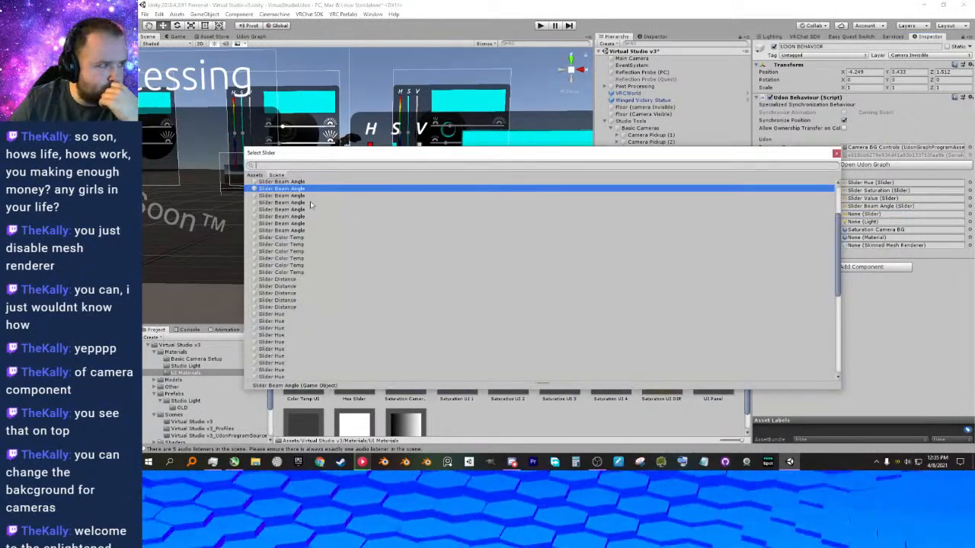
pyautogui.doubleClick(264, 185)
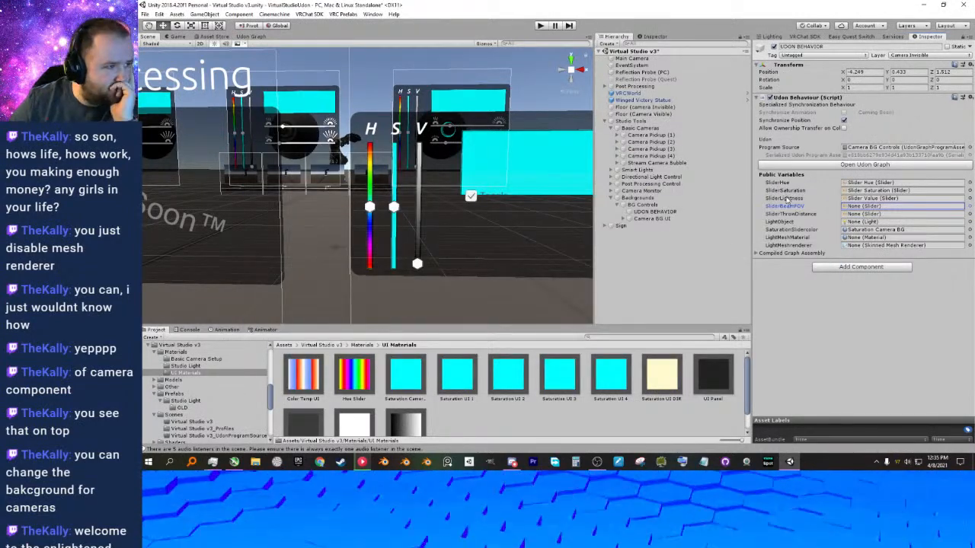
# Move the Camera BG UI's Toggle down below the Color Display to about Pos Y -136, and unlock the inspector.
pyautogui.click(624, 219)
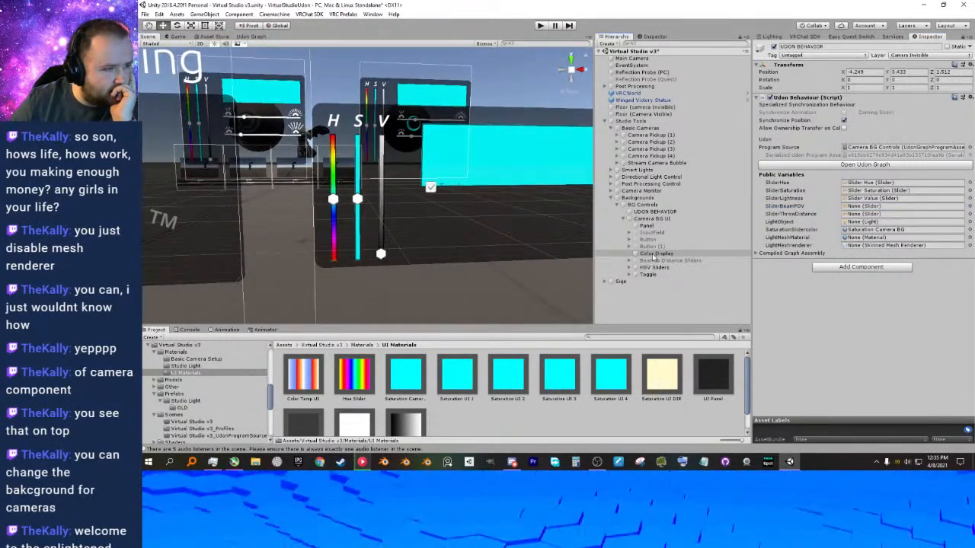
pyautogui.click(647, 275)
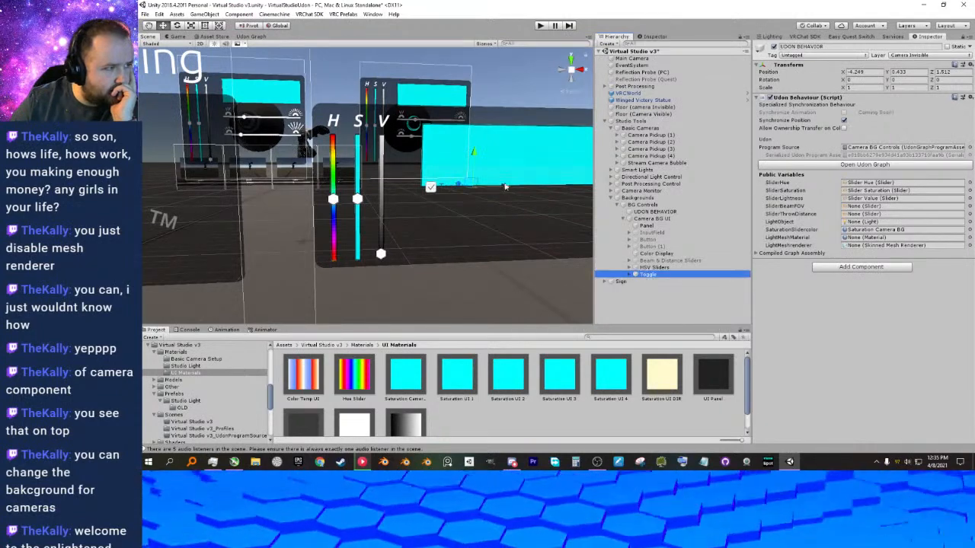
pyautogui.moveTo(476, 158); pyautogui.dragTo(475, 200)
pyautogui.moveTo(505, 231); pyautogui.dragTo(513, 233)
pyautogui.moveTo(515, 232); pyautogui.dragTo(509, 224, button='middle')
pyautogui.moveTo(508, 224); pyautogui.dragTo(500, 222, button='right')
pyautogui.moveTo(500, 222); pyautogui.dragTo(479, 215, button='middle')
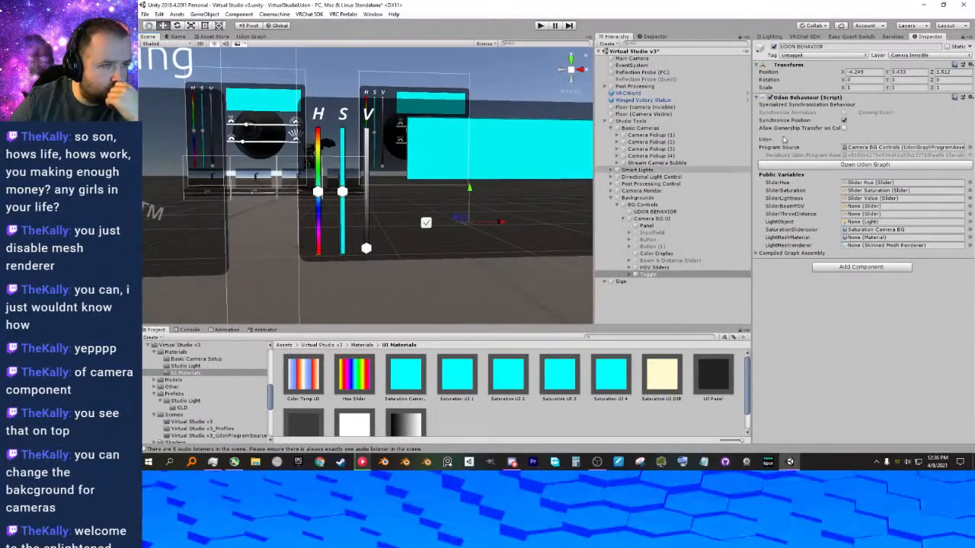
pyautogui.click(964, 38)
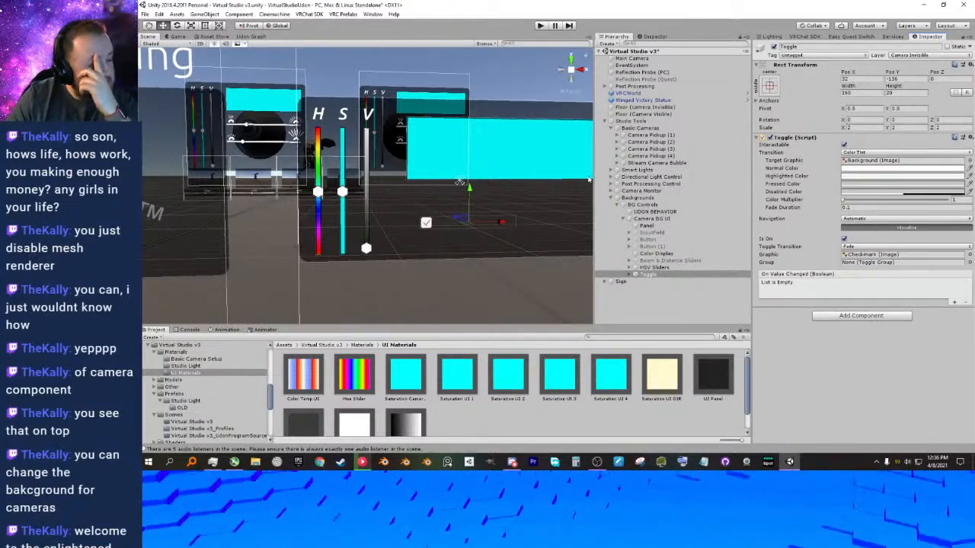
# Switch to NVIDIA Broadcast and show its camera settings.
pyautogui.click(876, 462)
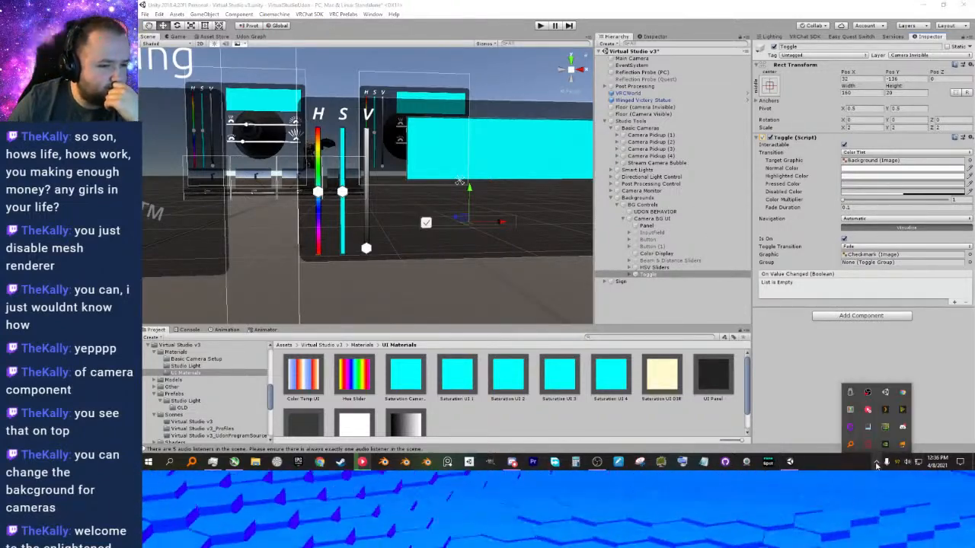
pyautogui.rightClick(888, 444)
pyautogui.click(918, 359)
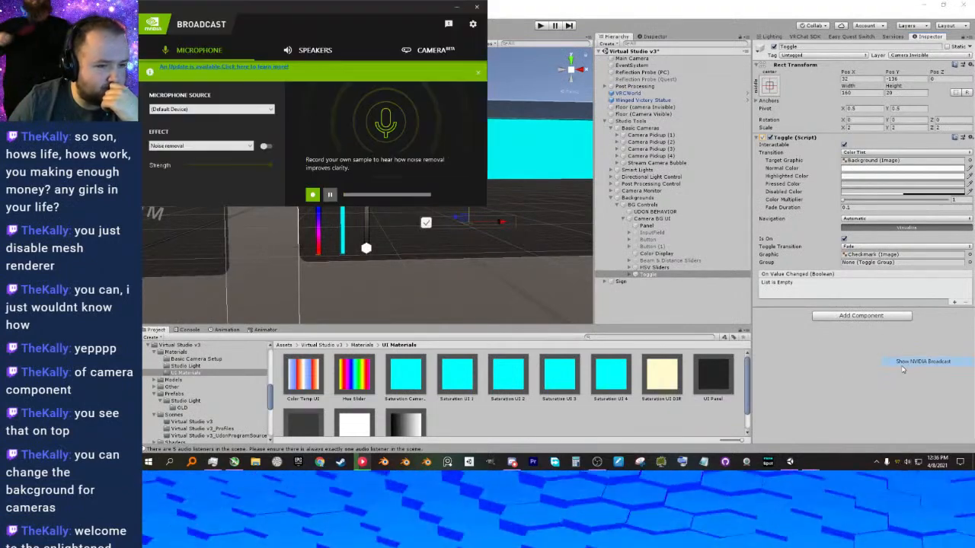
pyautogui.moveTo(365, 9); pyautogui.dragTo(574, 79)
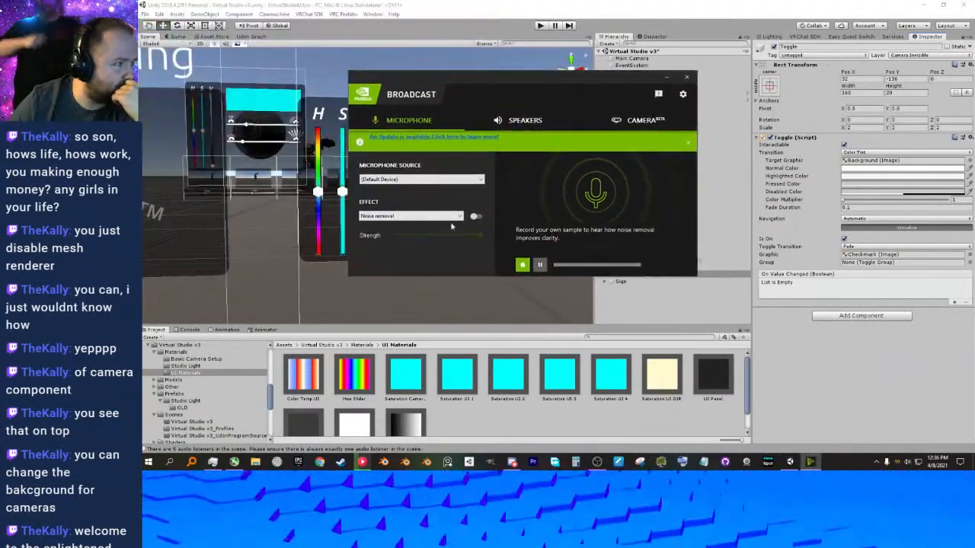
pyautogui.click(611, 123)
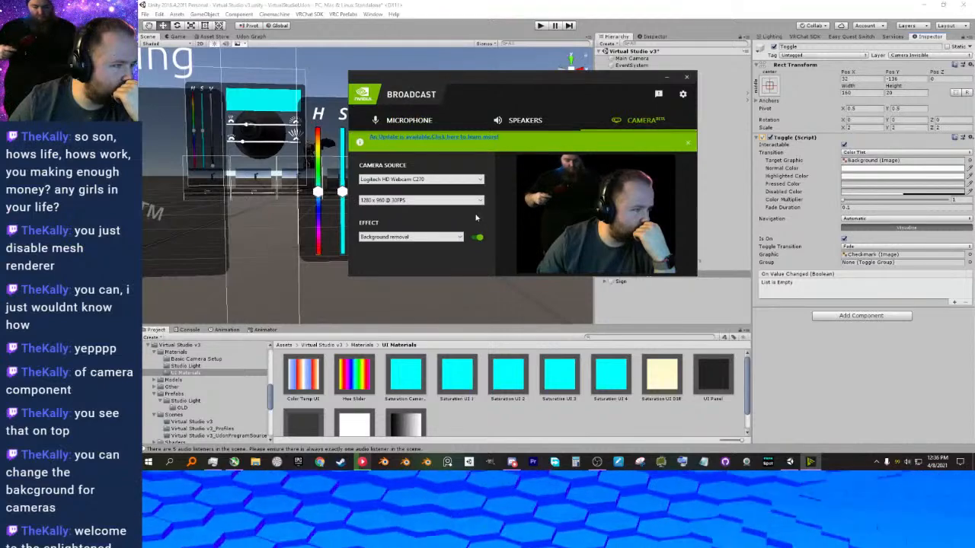
# Try the Auto frame effect on the webcam, raising its zoom to the maximum and reducing it again.
pyautogui.click(459, 239)
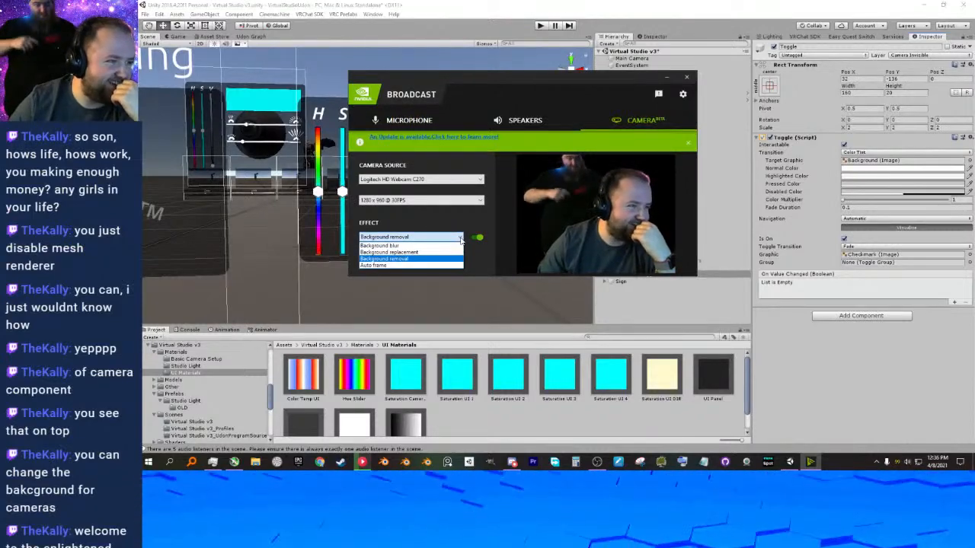
pyautogui.click(417, 264)
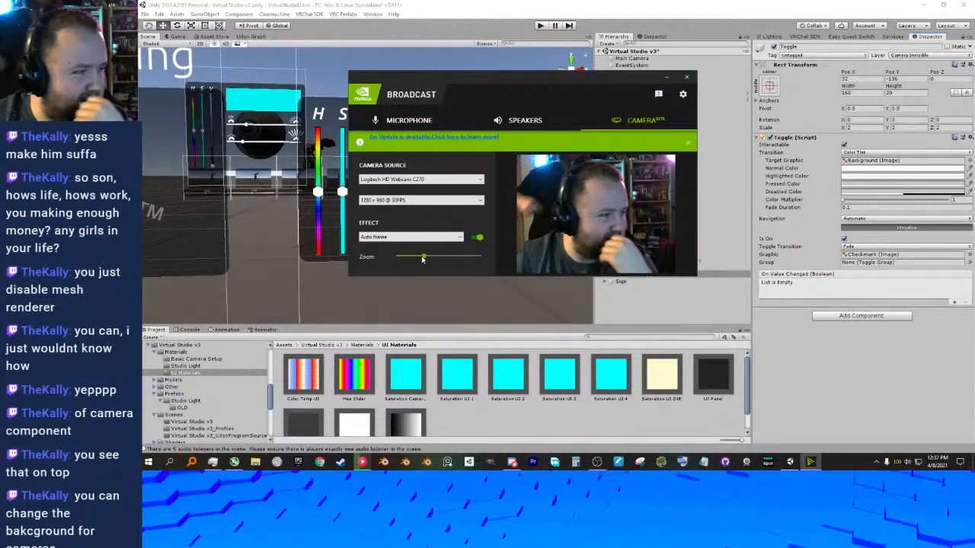
pyautogui.click(467, 259)
pyautogui.moveTo(467, 259); pyautogui.dragTo(475, 260)
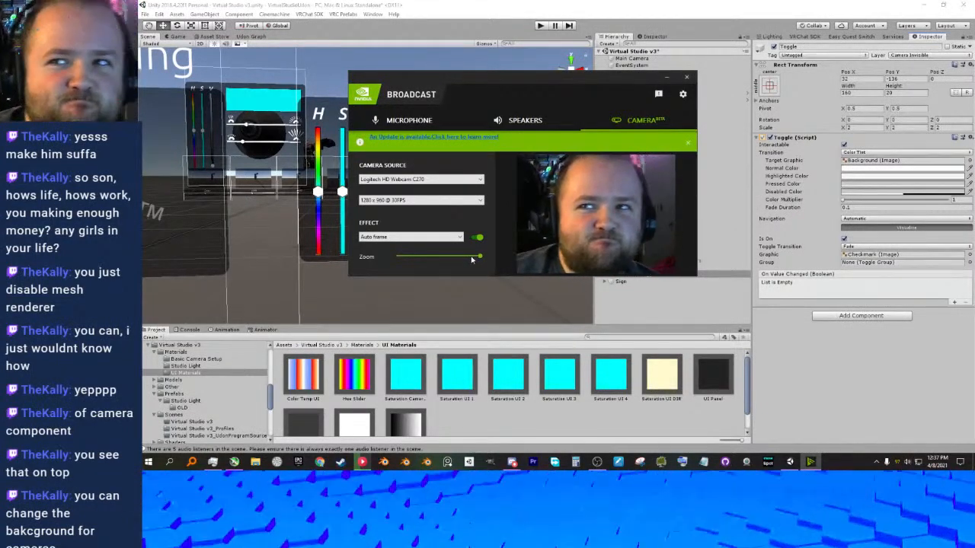
pyautogui.moveTo(480, 260); pyautogui.dragTo(428, 258)
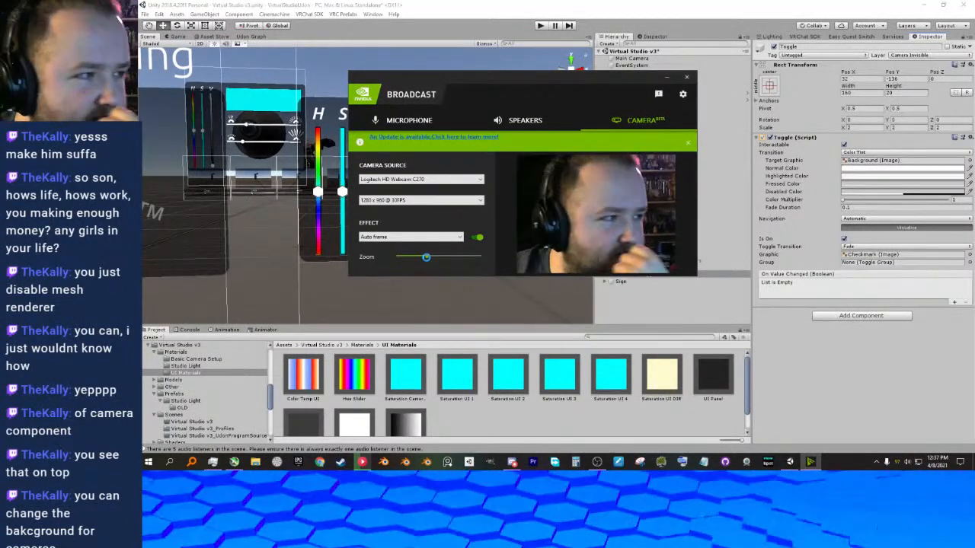
# Return the webcam effect to Background removal, and switch it off and back on to compare.
pyautogui.click(452, 239)
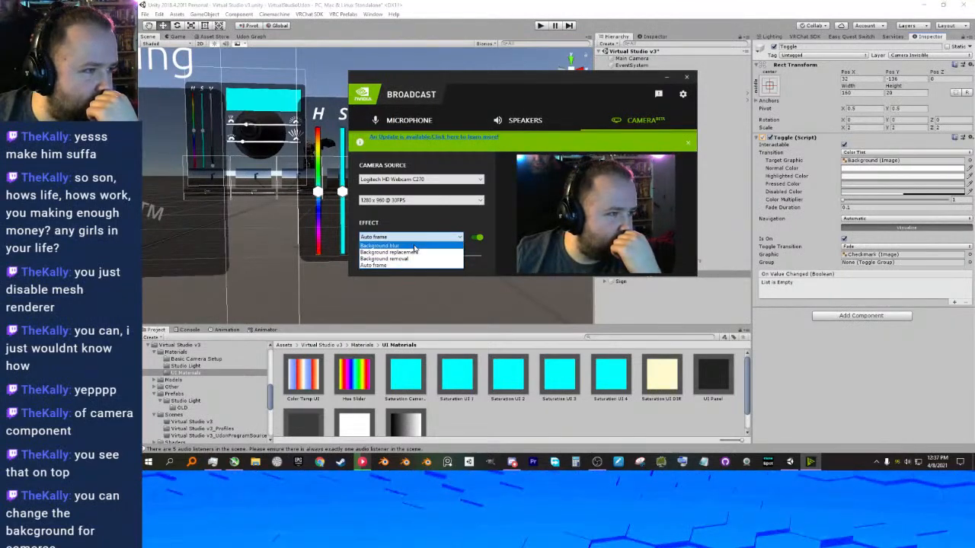
pyautogui.click(417, 259)
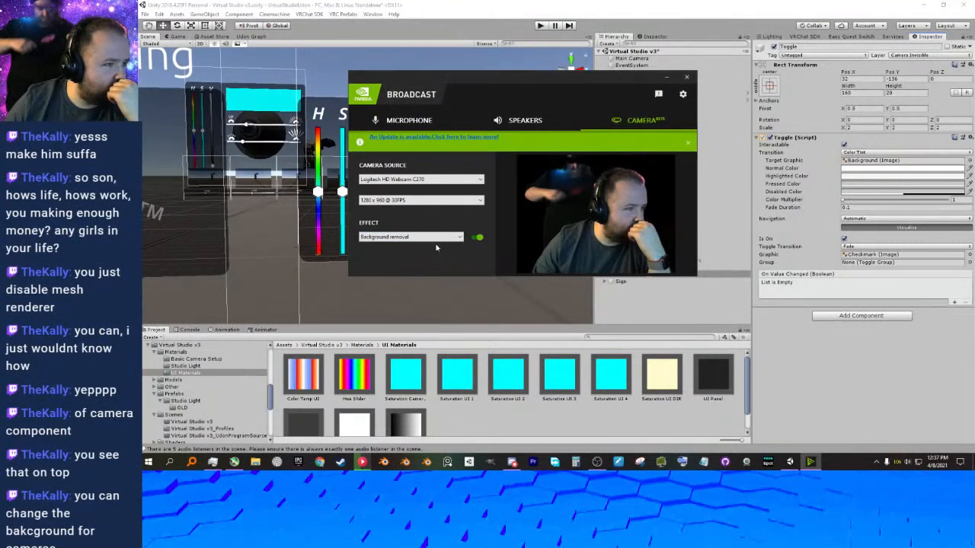
pyautogui.click(477, 238)
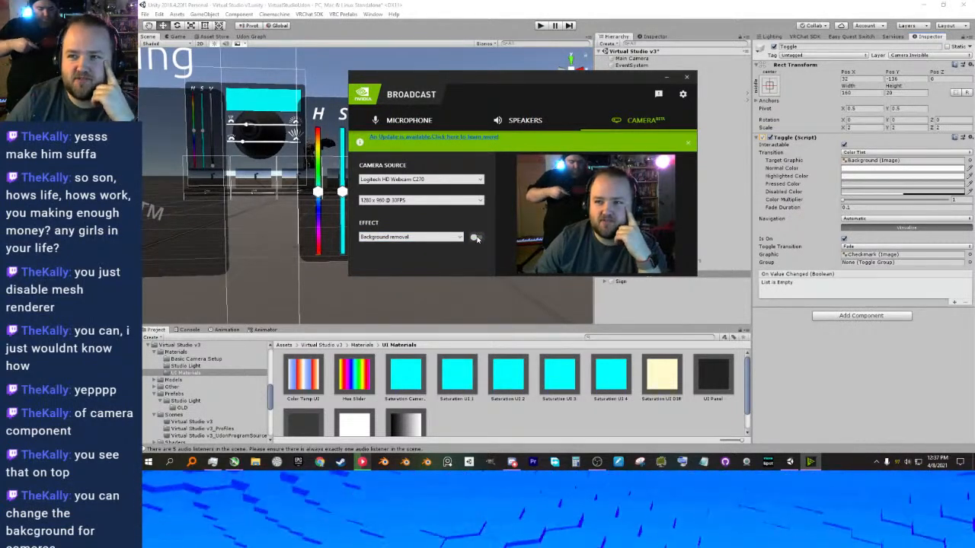
pyautogui.click(477, 238)
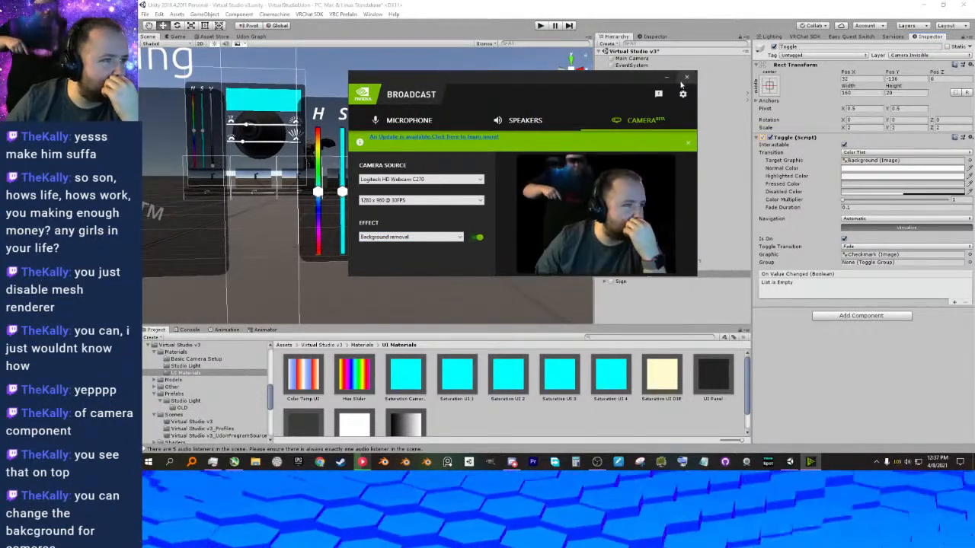
# Close NVIDIA Broadcast and set the width of the Camera BG UI's Toggle to 200, after trying 500.
pyautogui.click(684, 79)
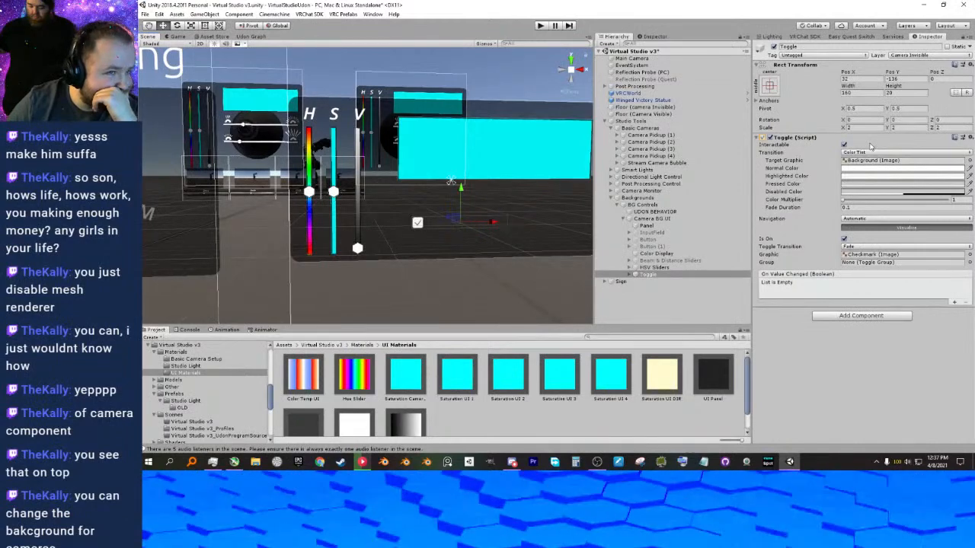
pyautogui.click(847, 92)
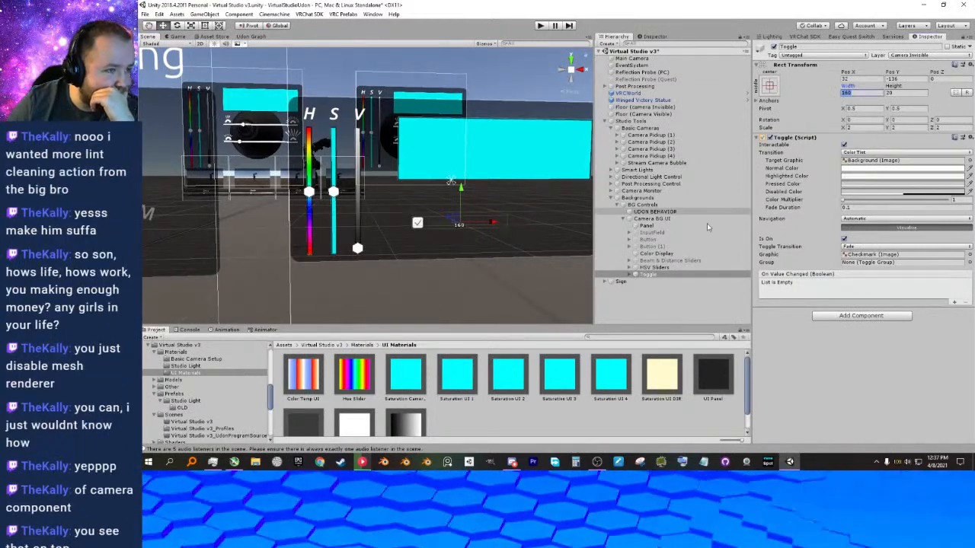
pyautogui.click(656, 267)
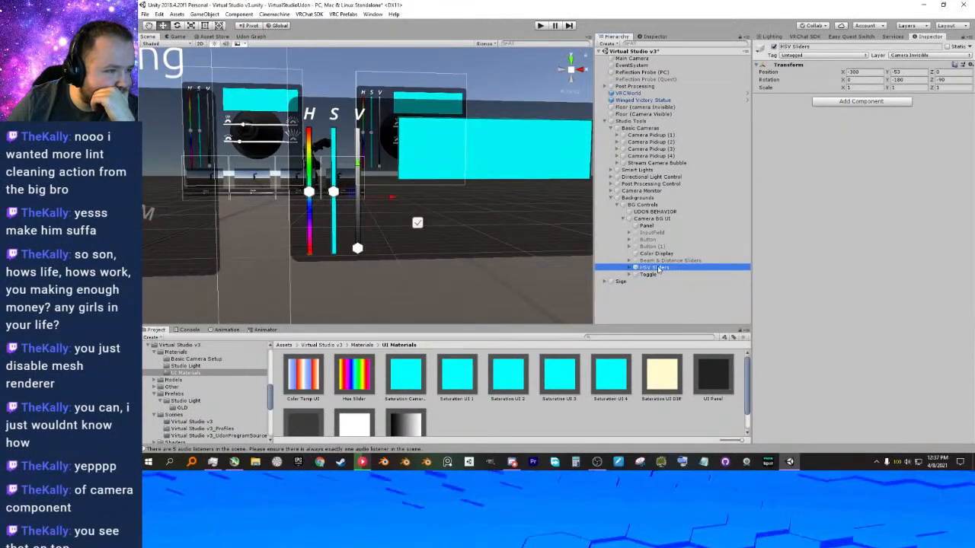
pyautogui.click(644, 255)
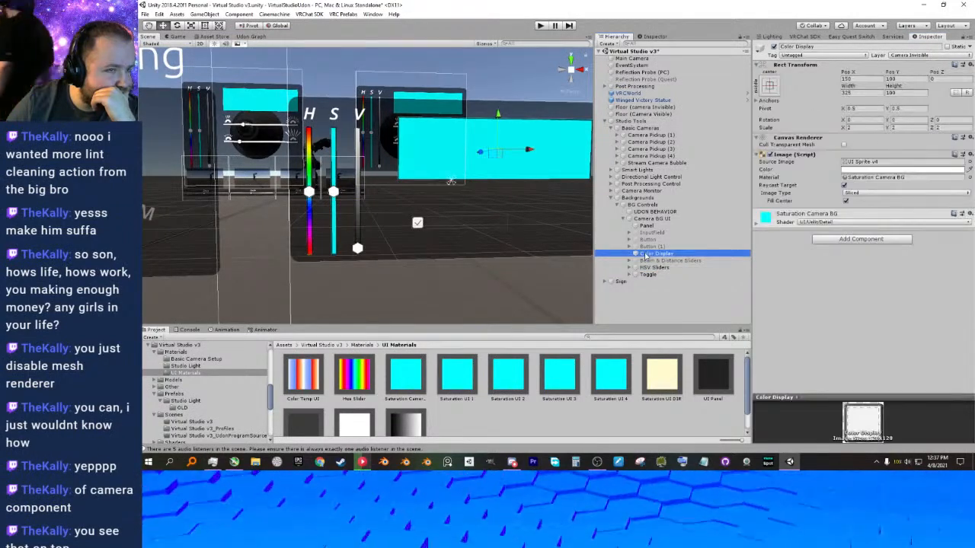
pyautogui.press('Down')
pyautogui.press('Down')
pyautogui.press('Down')
pyautogui.click(850, 92)
pyautogui.write('5')
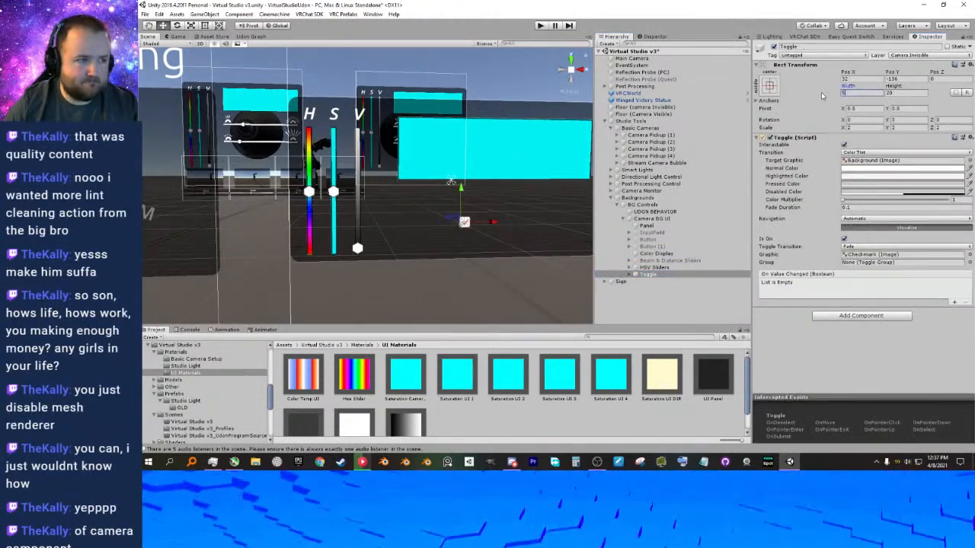
pyautogui.write('00')
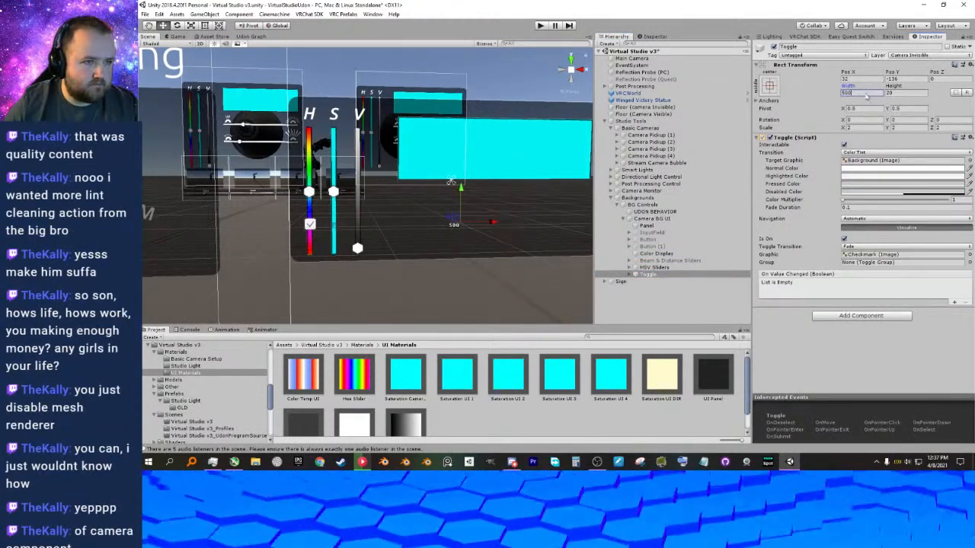
pyautogui.write('200')
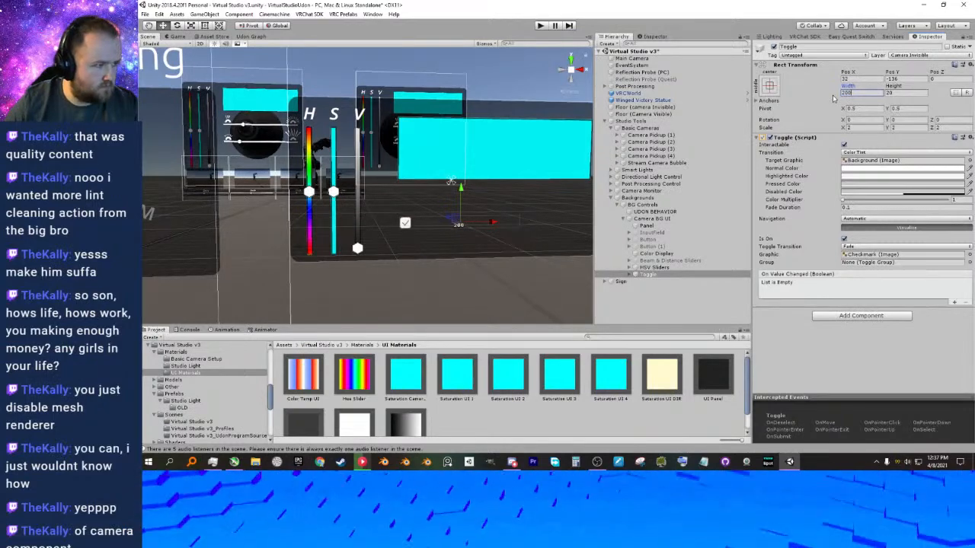
# Try a height of 50 on the Toggle and return it to 20.
pyautogui.click(890, 92)
pyautogui.write('50')
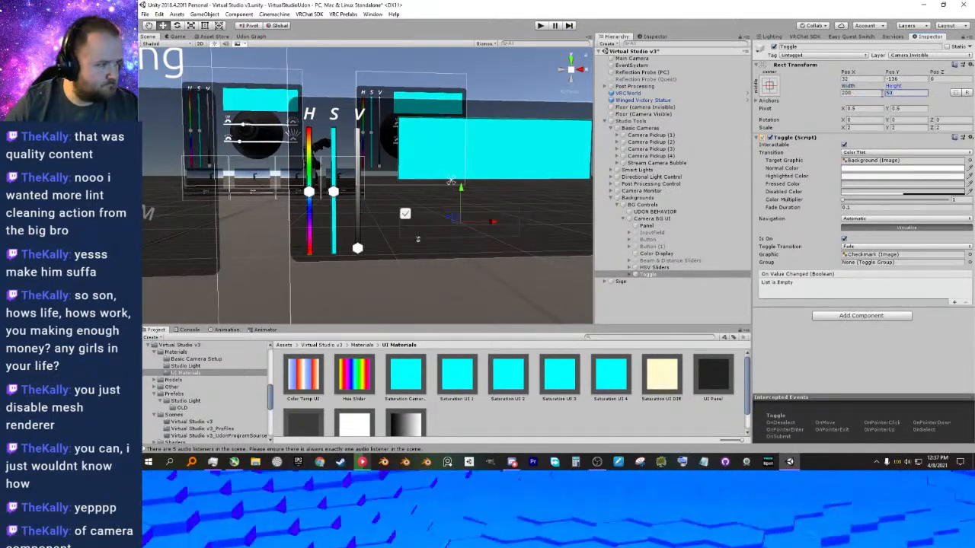
pyautogui.press('BackSpace')
pyautogui.press('BackSpace')
pyautogui.write('20')
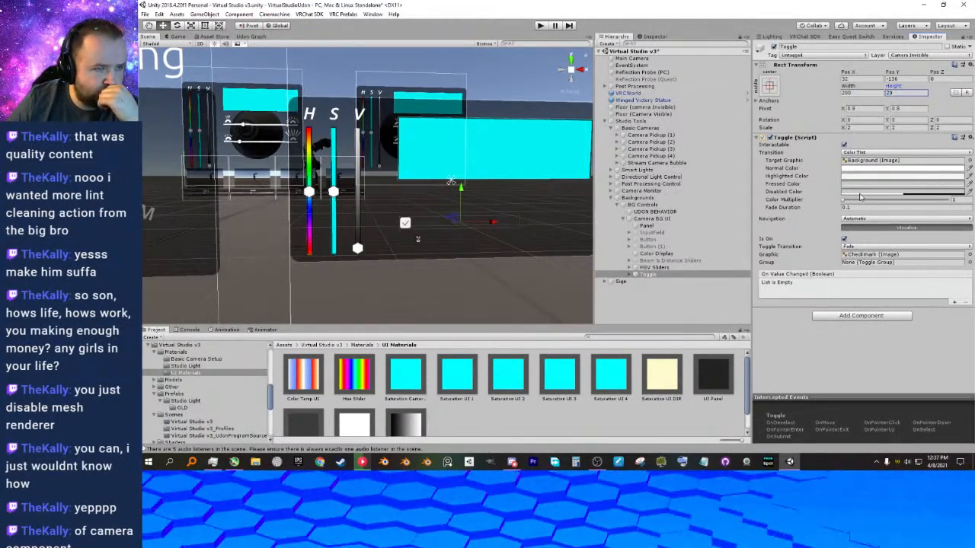
# Try the Toggle's Transition at None, return it to Color Tint, and switch Is On off and back on.
pyautogui.click(864, 153)
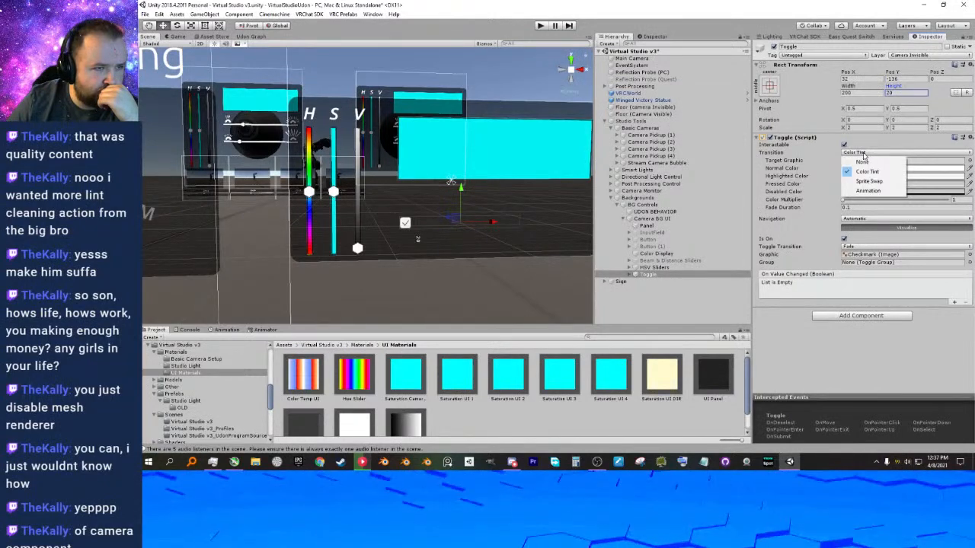
pyautogui.click(865, 163)
pyautogui.click(865, 153)
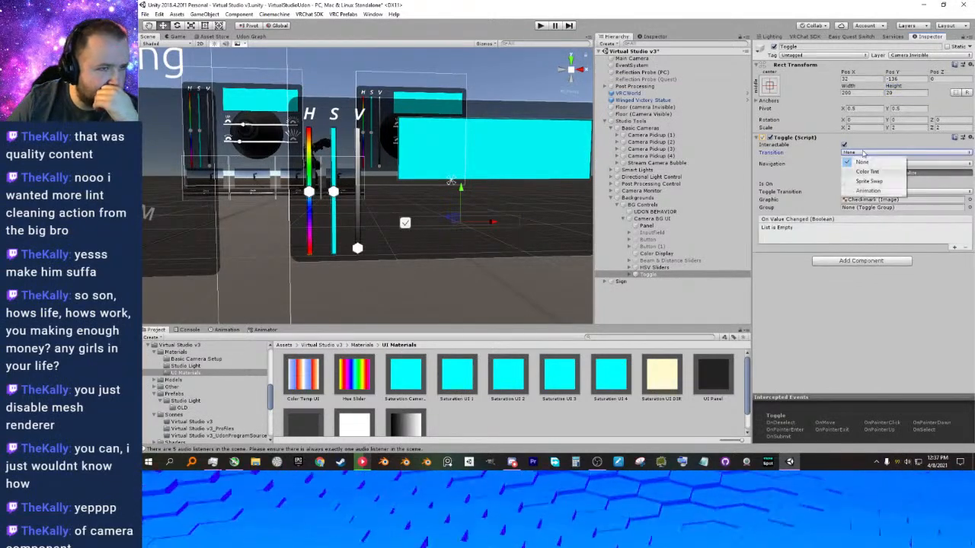
pyautogui.click(869, 172)
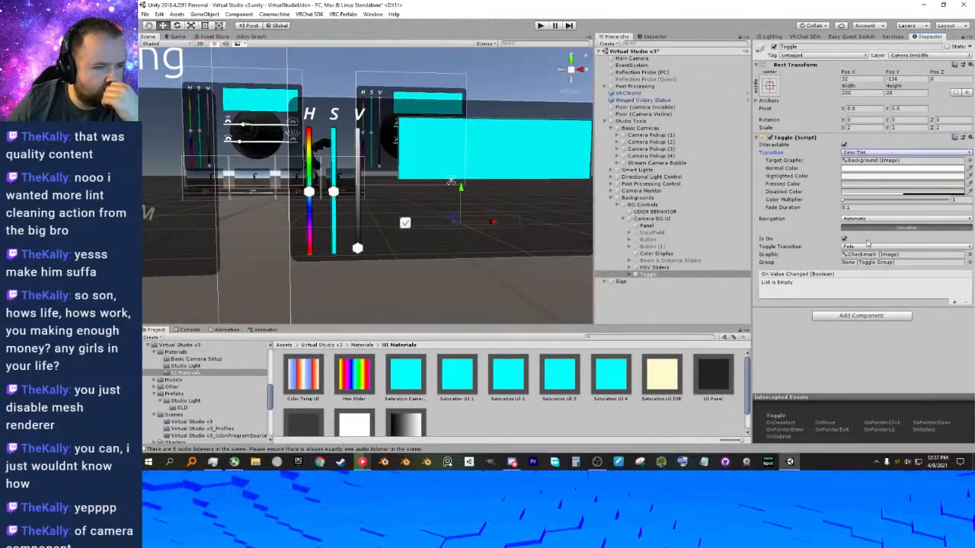
pyautogui.click(843, 239)
pyautogui.click(844, 239)
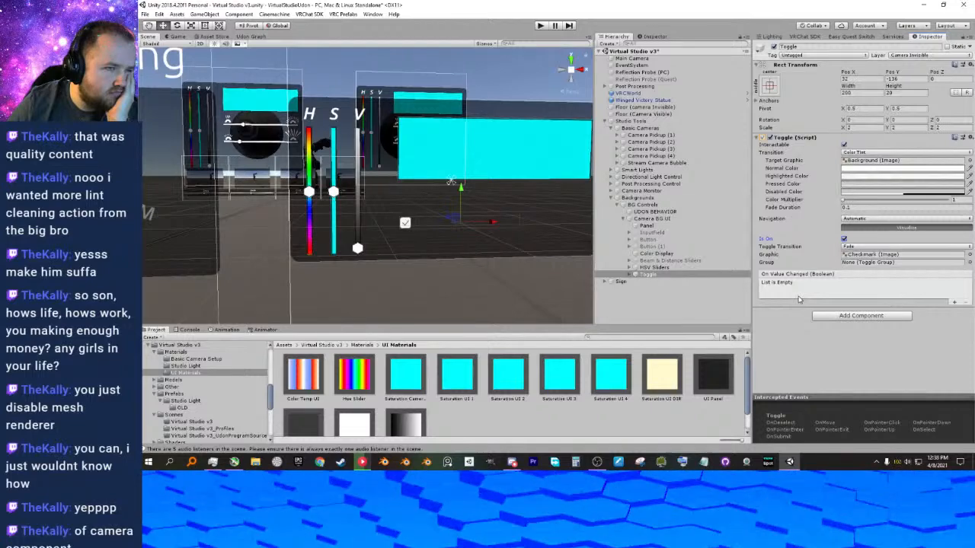
# Try shifting the Toggle in depth along its Z axis and undo the moves.
pyautogui.moveTo(541, 259); pyautogui.dragTo(510, 255, button='middle')
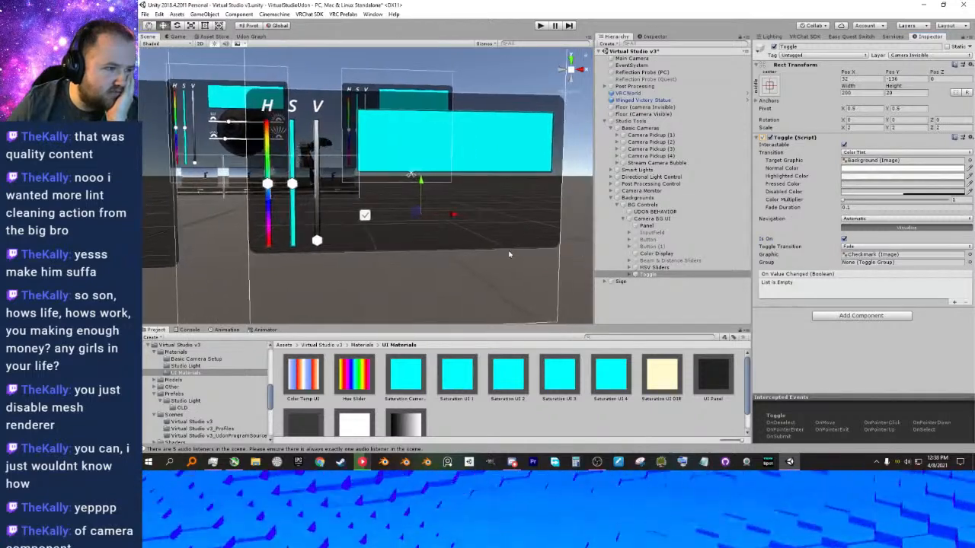
pyautogui.moveTo(510, 254); pyautogui.dragTo(482, 243, button='right')
pyautogui.moveTo(483, 243); pyautogui.dragTo(466, 231, button='middle')
pyautogui.moveTo(448, 221); pyautogui.dragTo(474, 216)
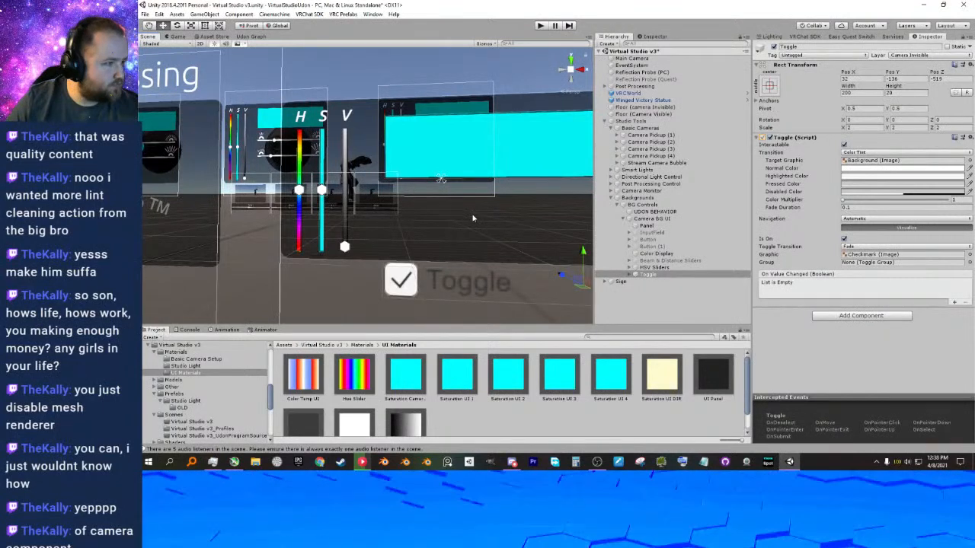
pyautogui.hotkey('ctrl', 'z')
pyautogui.moveTo(447, 218); pyautogui.dragTo(451, 219)
pyautogui.hotkey('ctrl', 'z')
pyautogui.moveTo(457, 223); pyautogui.dragTo(456, 222, button='right')
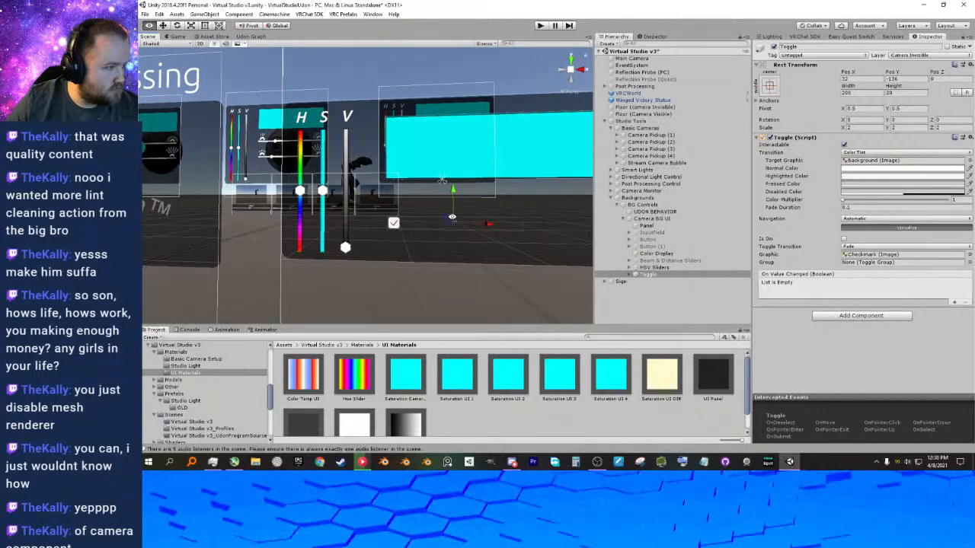
pyautogui.click(444, 217)
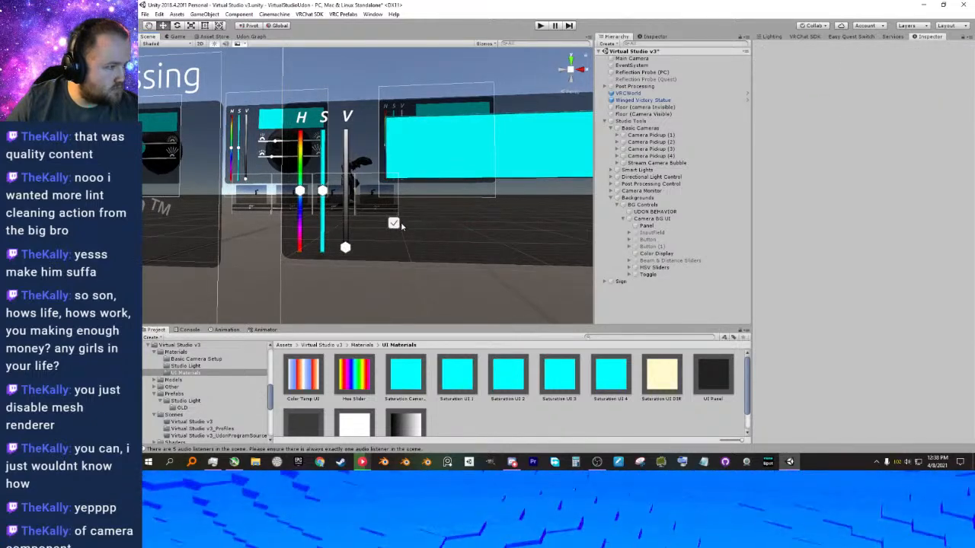
# Move the Toggle to about Pos X 69, Pos Y -159, and rename it Toggle Background.
pyautogui.click(650, 276)
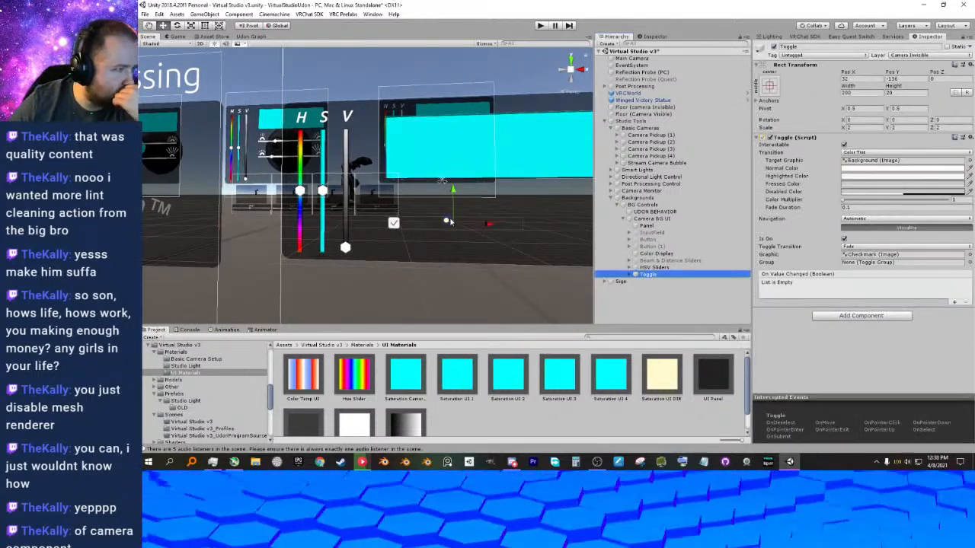
pyautogui.moveTo(454, 222); pyautogui.dragTo(475, 230)
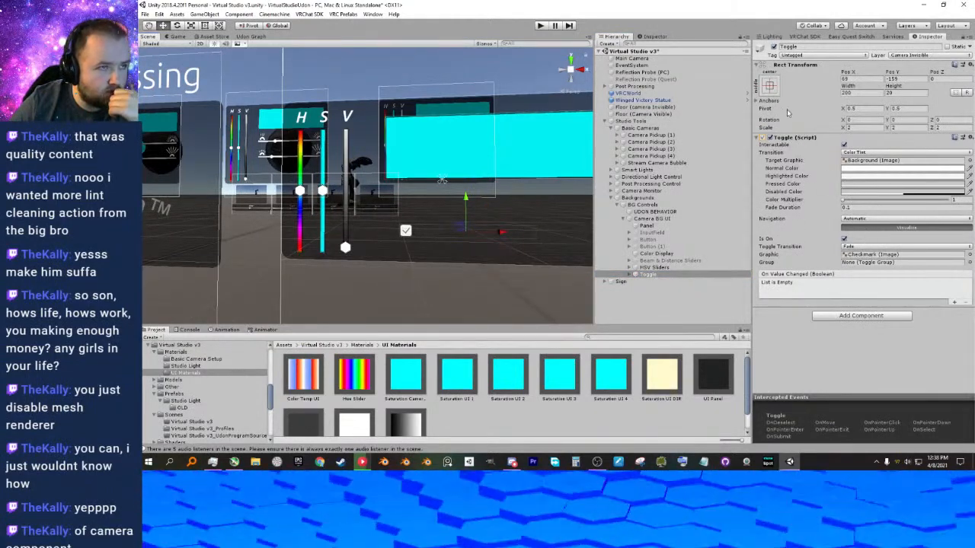
pyautogui.click(813, 48)
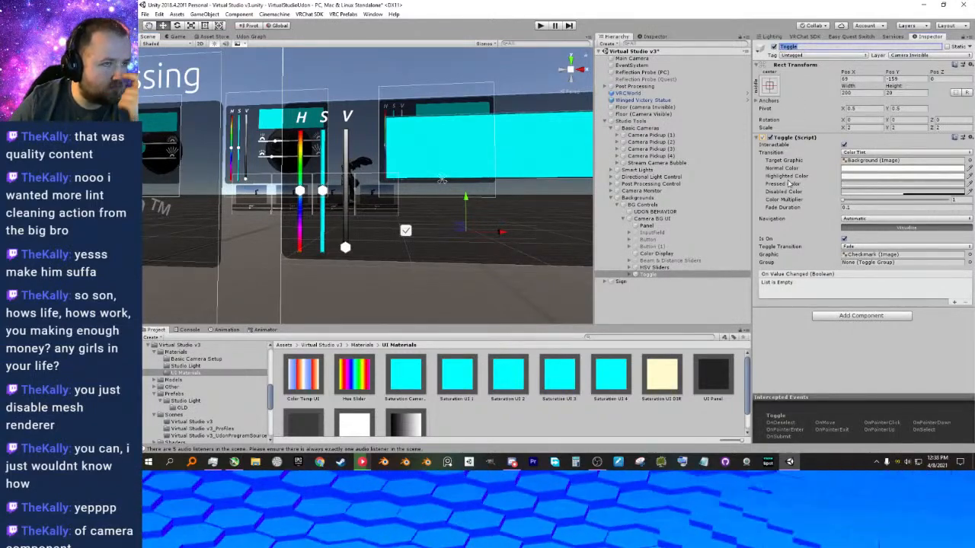
pyautogui.write('C')
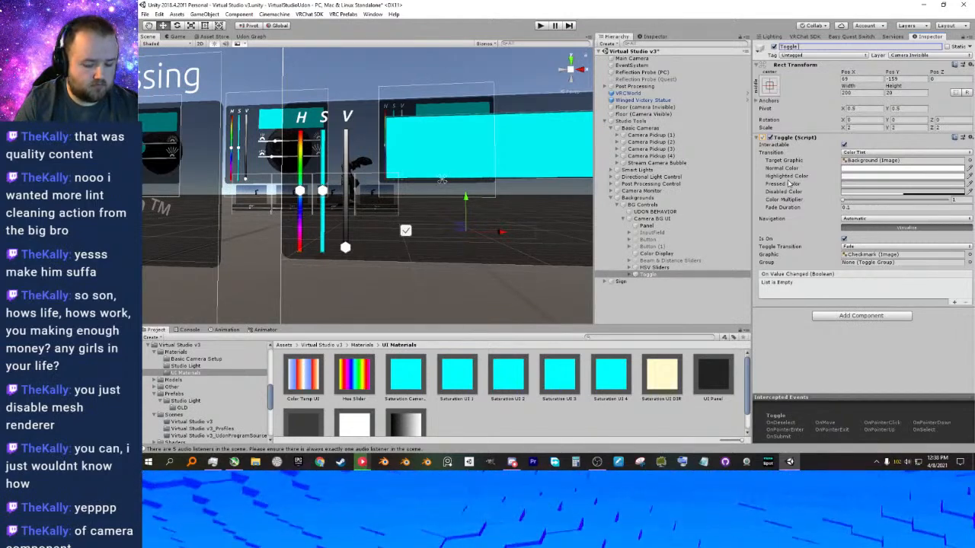
pyautogui.write('Bl')
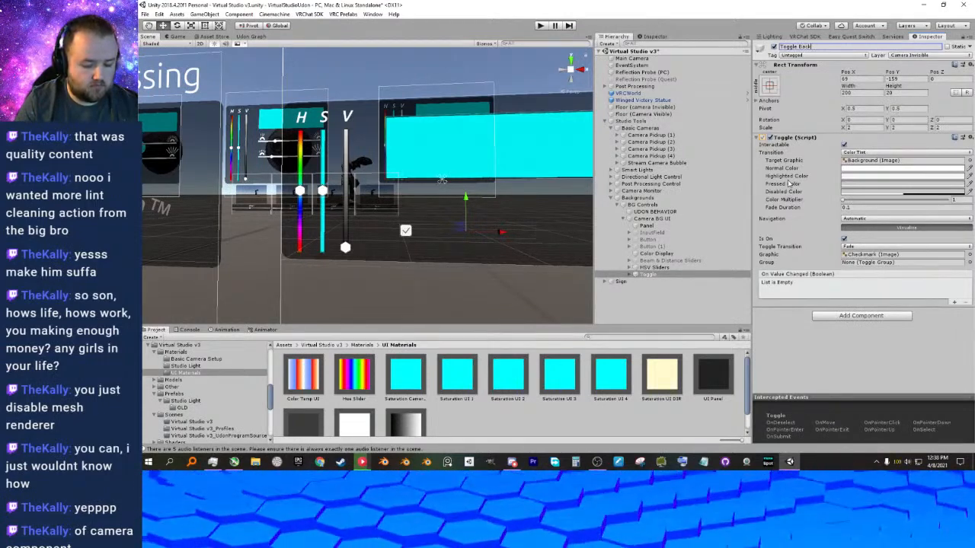
pyautogui.press('Return')
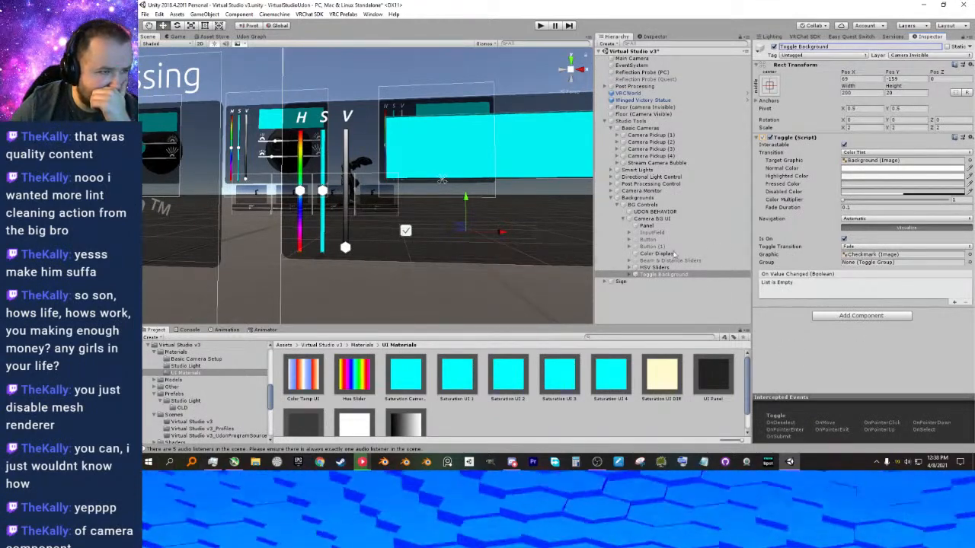
# Change the text of Toggle Background's Label to "Camera Background".
pyautogui.click(629, 274)
pyautogui.click(652, 288)
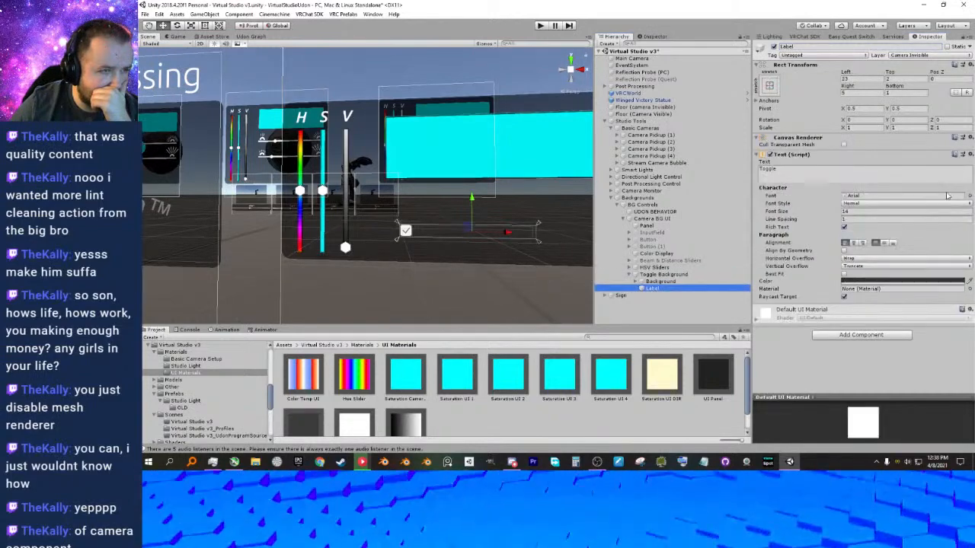
pyautogui.moveTo(779, 170); pyautogui.dragTo(752, 174)
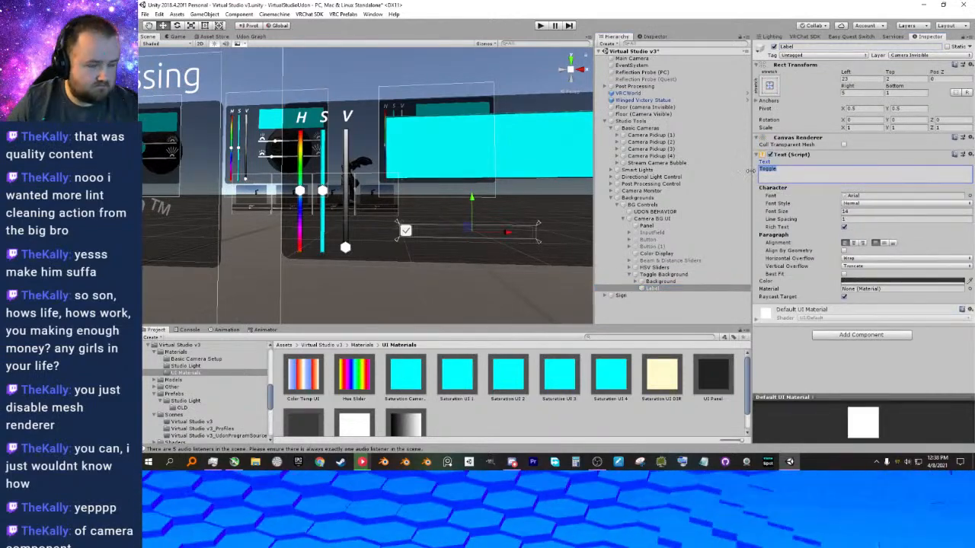
pyautogui.write('Camera Ba')
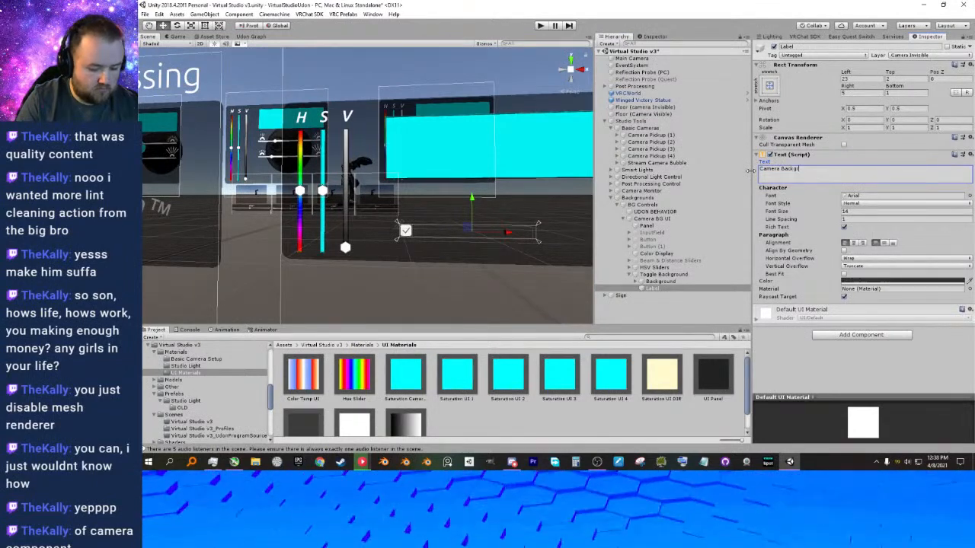
pyautogui.write('ckground')
pyautogui.press('Return')
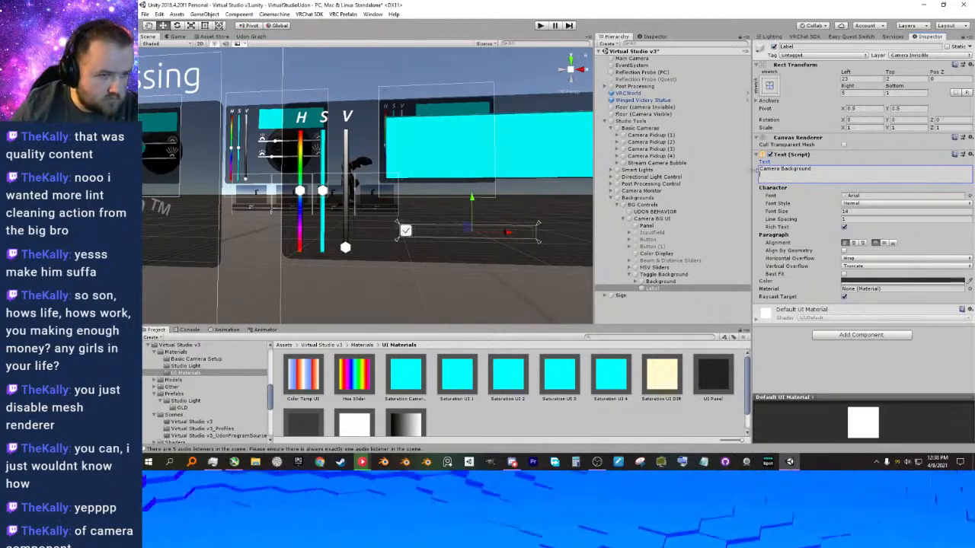
# Set the Label's text color to white, FFFFFF.
pyautogui.click(882, 282)
pyautogui.moveTo(707, 195); pyautogui.dragTo(661, 145)
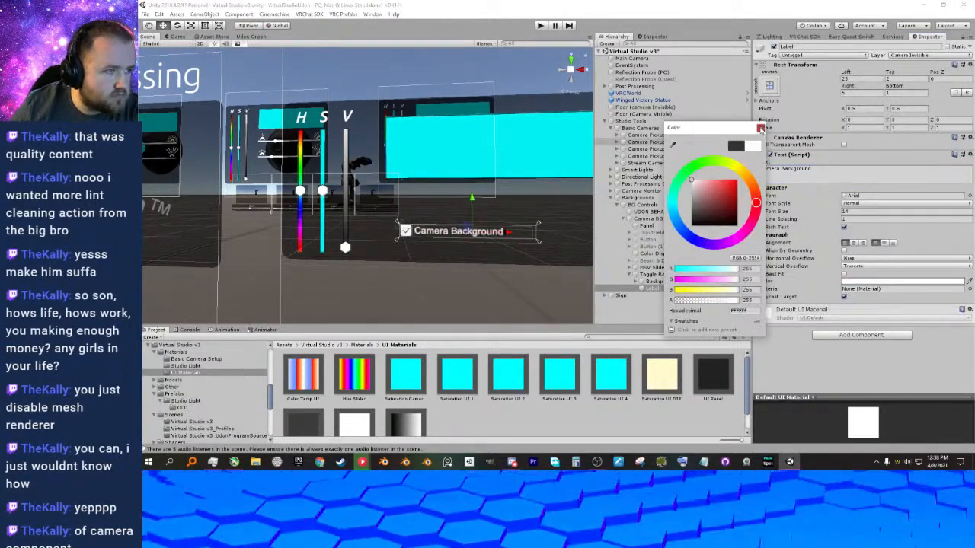
pyautogui.click(760, 128)
pyautogui.scroll(4, 478, 251)
pyautogui.scroll(-2, 478, 251)
pyautogui.moveTo(478, 252); pyautogui.dragTo(430, 219, button='middle')
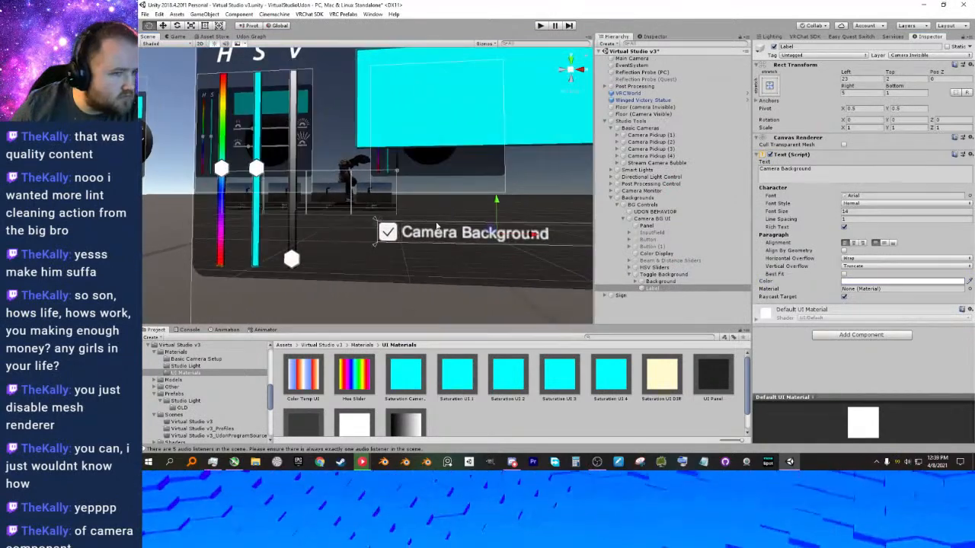
# Assign the RobotoSlab-Bold font to the Camera Background label.
pyautogui.click(871, 196)
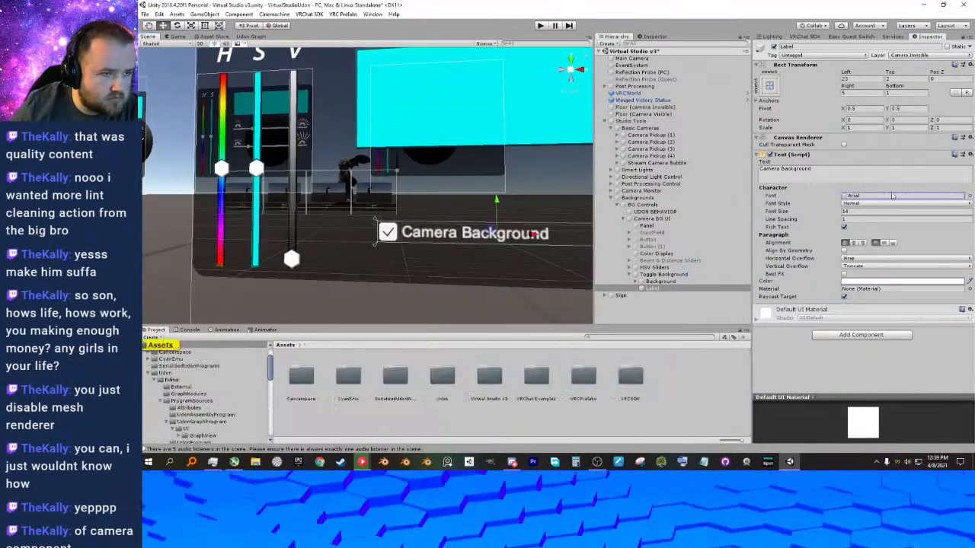
pyautogui.click(968, 196)
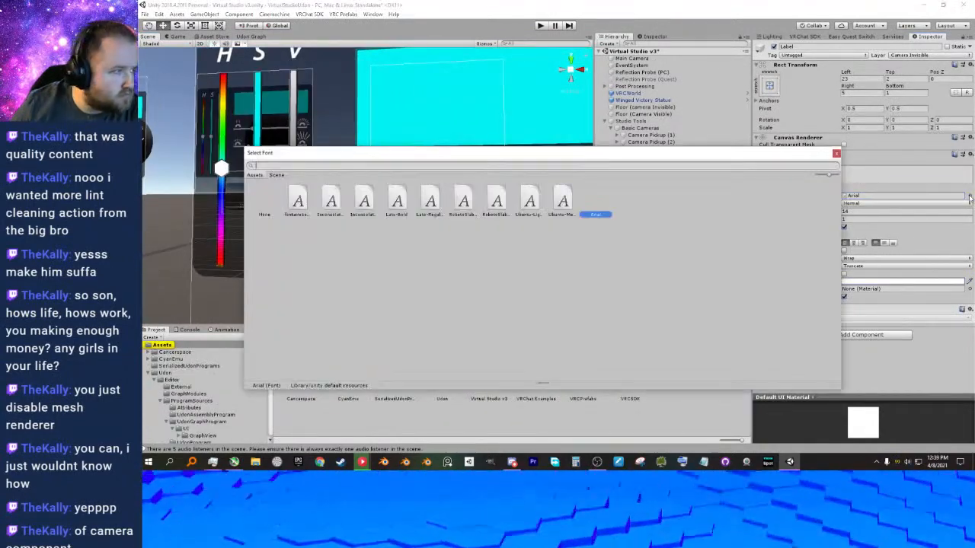
pyautogui.click(463, 202)
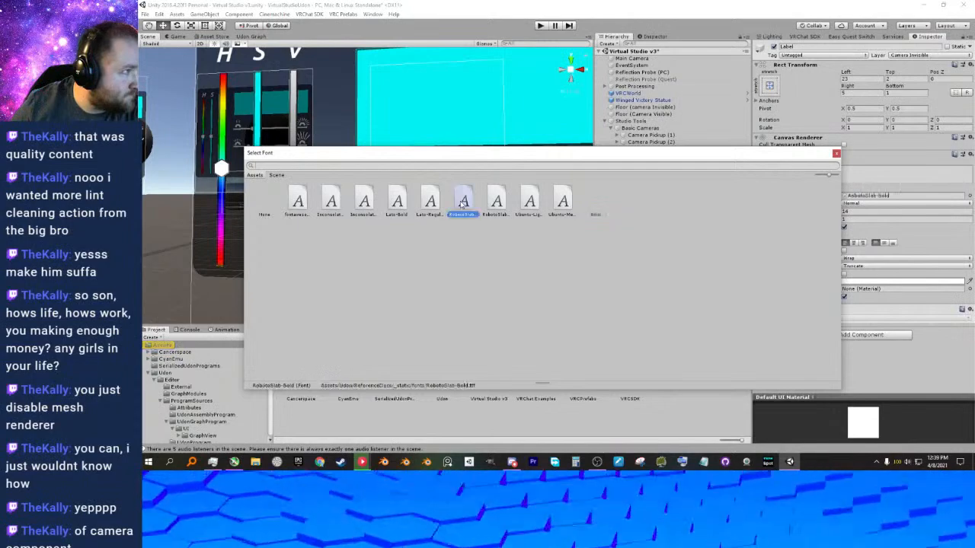
pyautogui.click(837, 154)
# Inspect the font settings of the V text under Slider Value in the HSV Sliders.
pyautogui.moveTo(463, 227); pyautogui.dragTo(481, 282, button='middle')
pyautogui.click(319, 104)
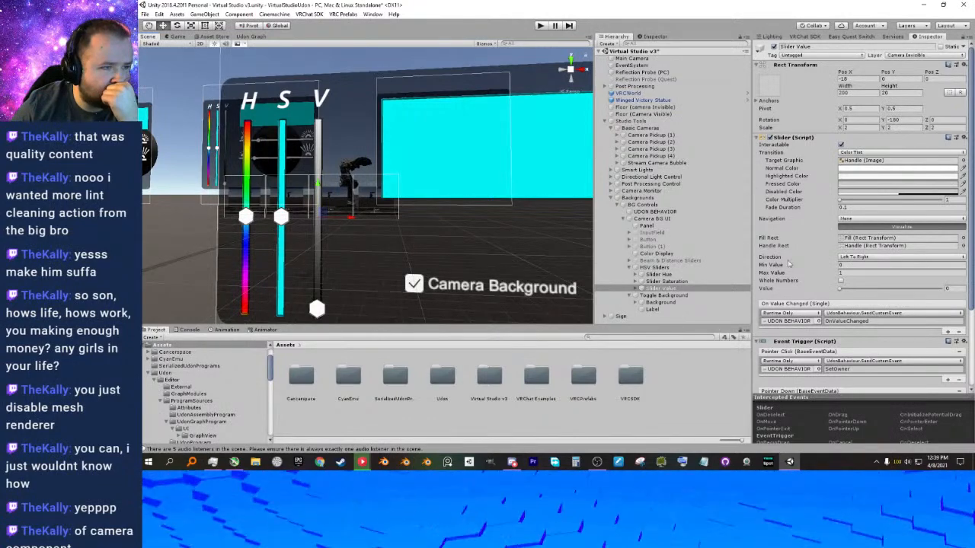
pyautogui.click(635, 288)
pyautogui.scroll(-1, 672, 270)
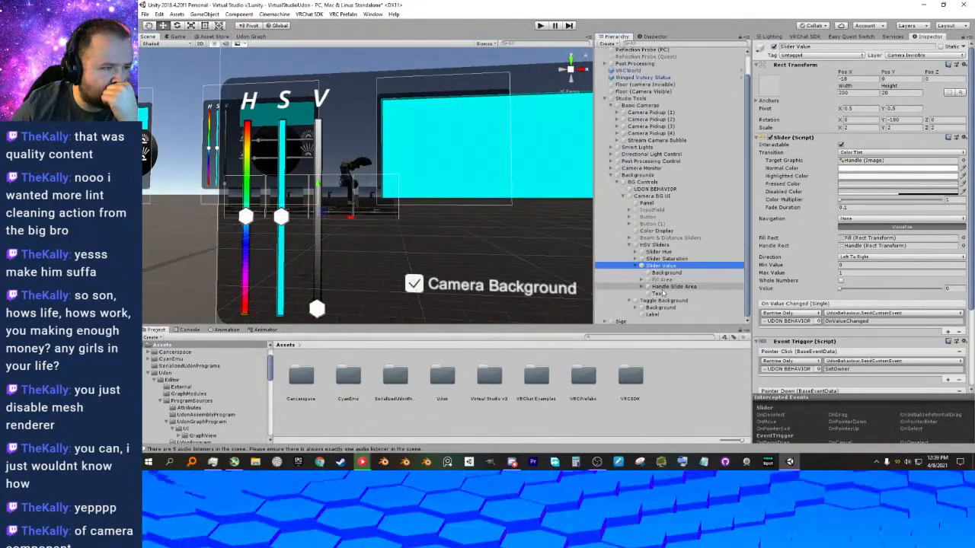
pyautogui.click(660, 294)
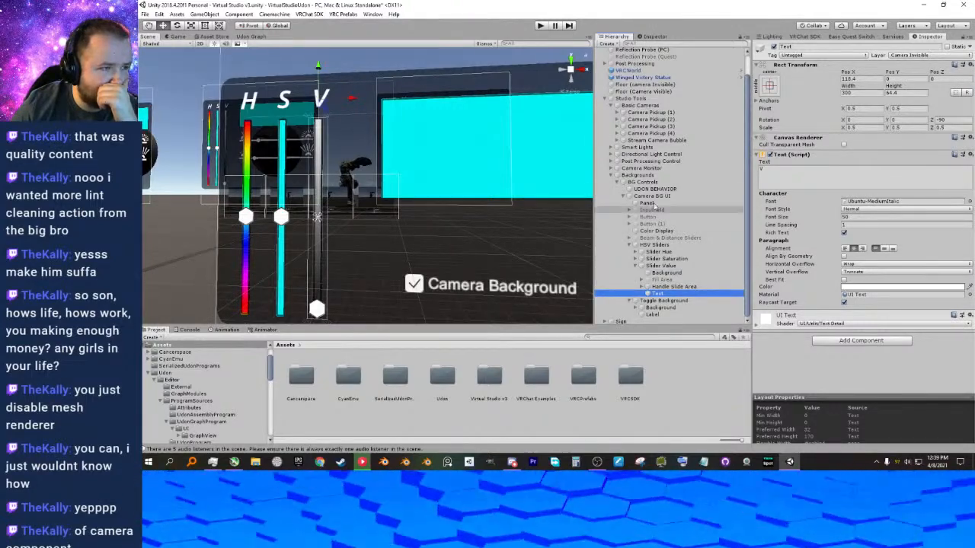
# Assign the Ubuntu-MediumItalic font to the Label under Toggle Background.
pyautogui.click(630, 244)
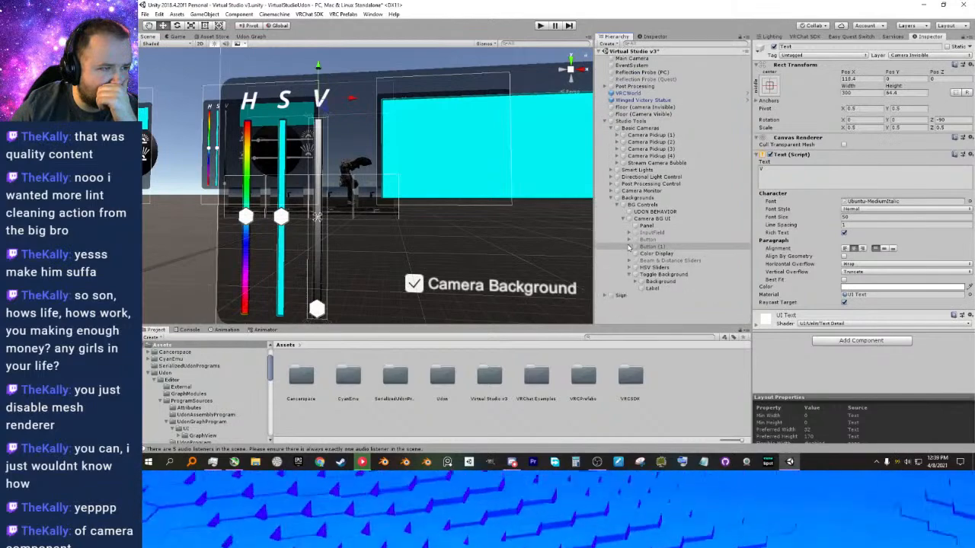
pyautogui.click(652, 288)
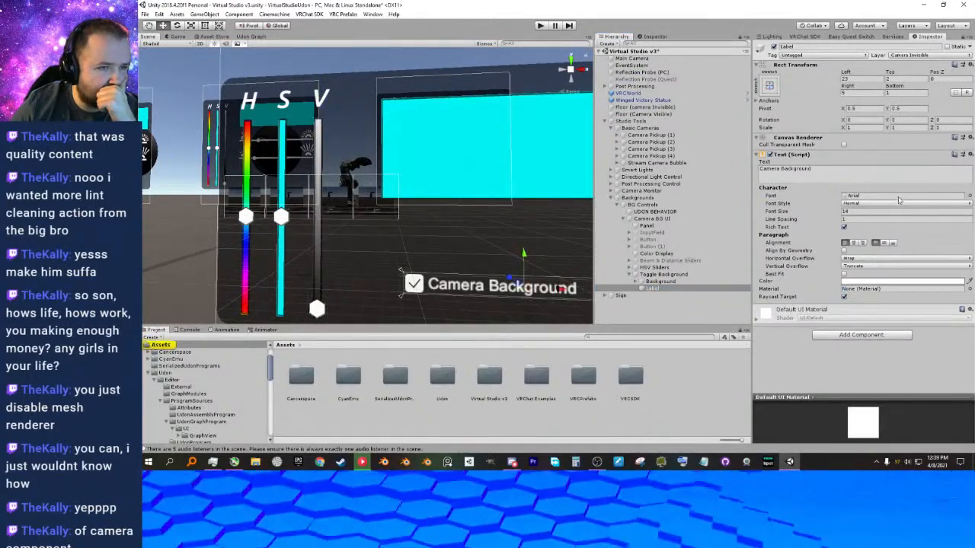
pyautogui.click(968, 196)
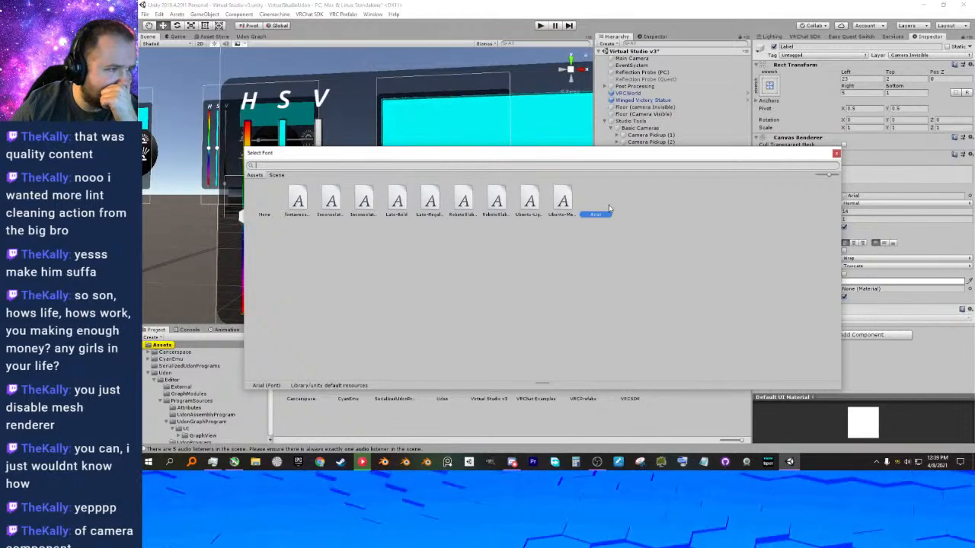
pyautogui.doubleClick(562, 201)
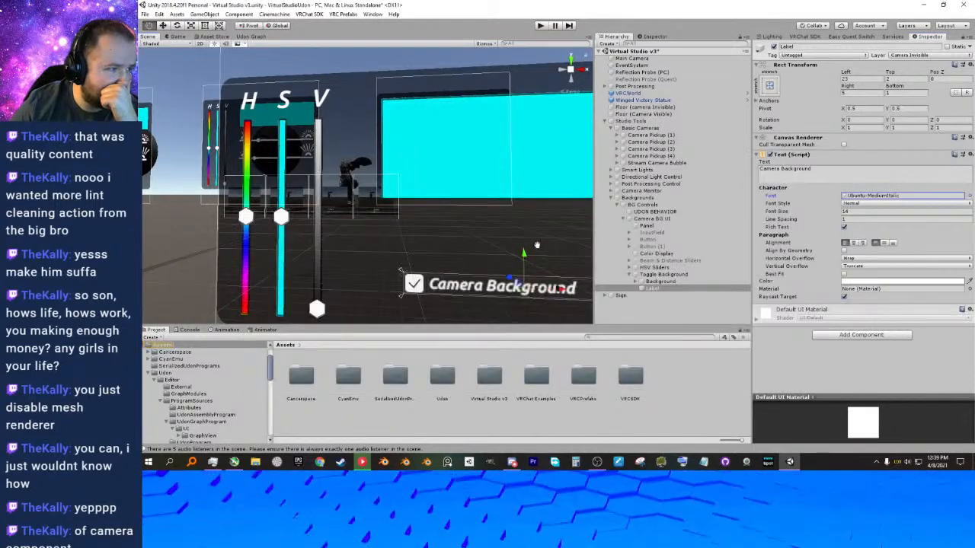
pyautogui.press('f')
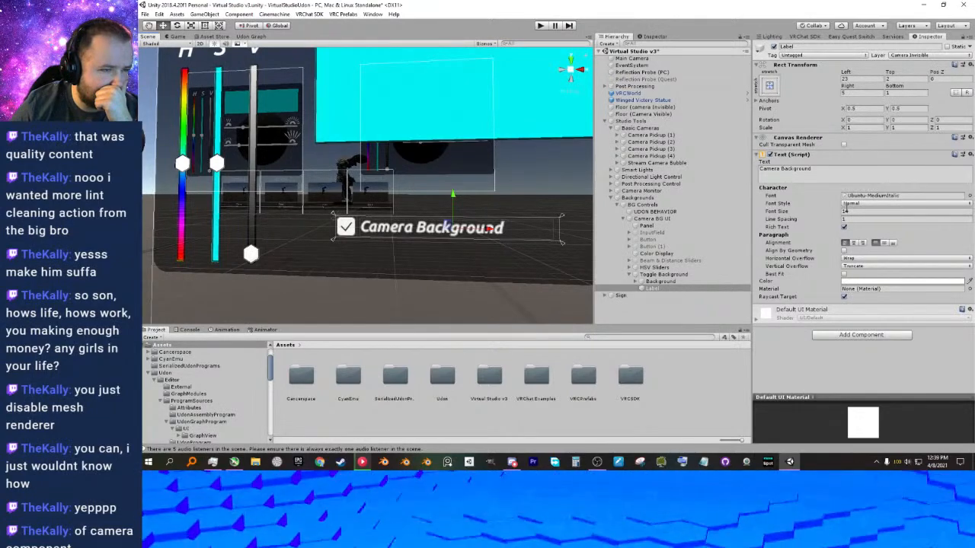
# Set the Label's font size to 15 and center its text horizontally and vertically.
pyautogui.click(852, 211)
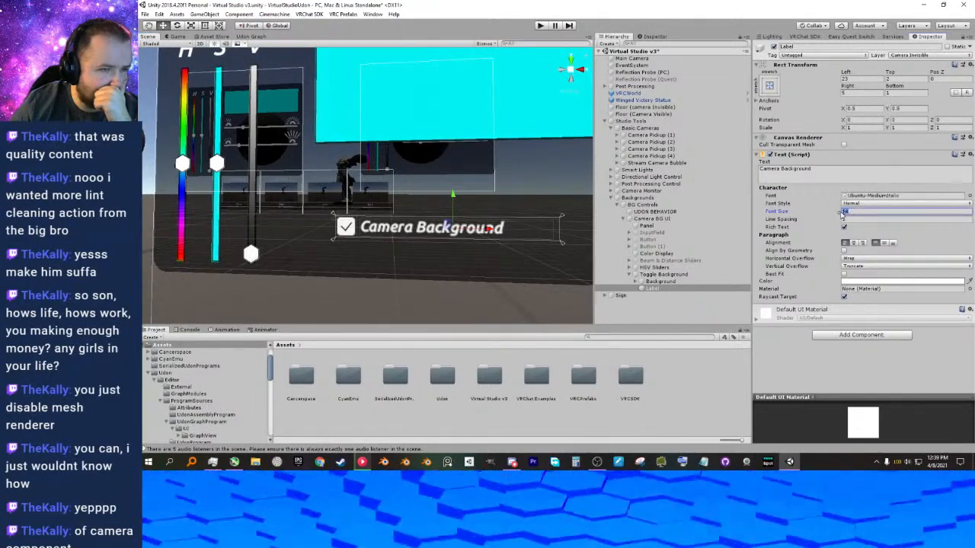
pyautogui.write('20')
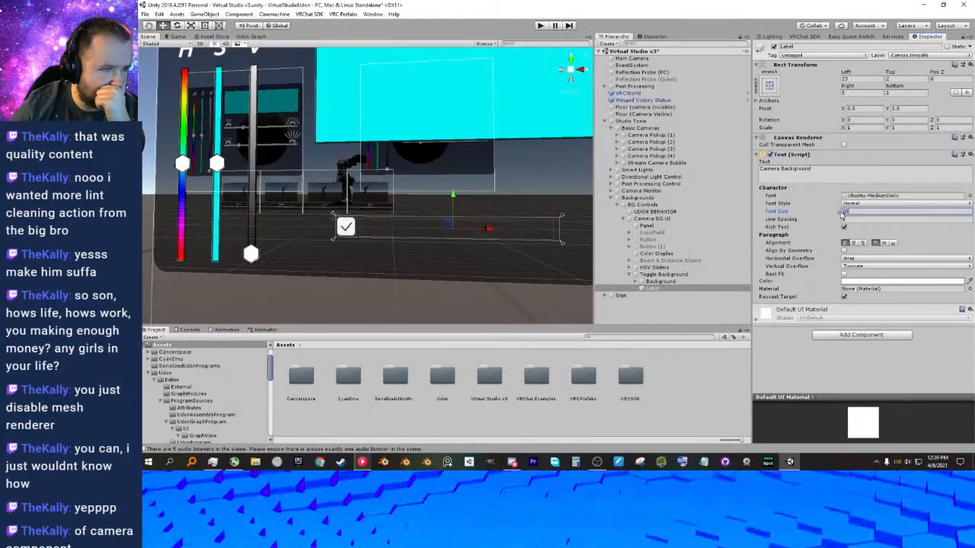
pyautogui.press('BackSpace')
pyautogui.press('BackSpace')
pyautogui.press('BackSpace')
pyautogui.write('12')
pyautogui.press('BackSpace')
pyautogui.write('5')
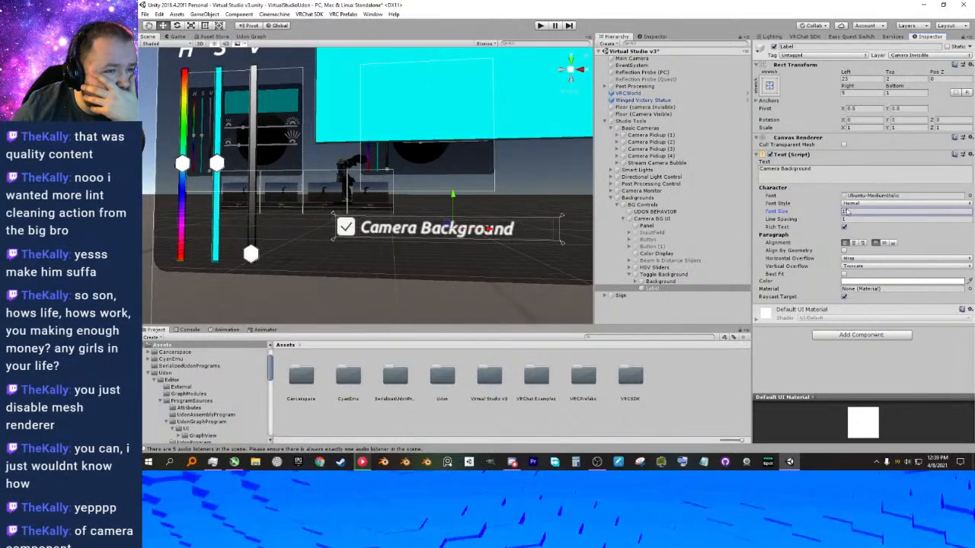
pyautogui.click(854, 242)
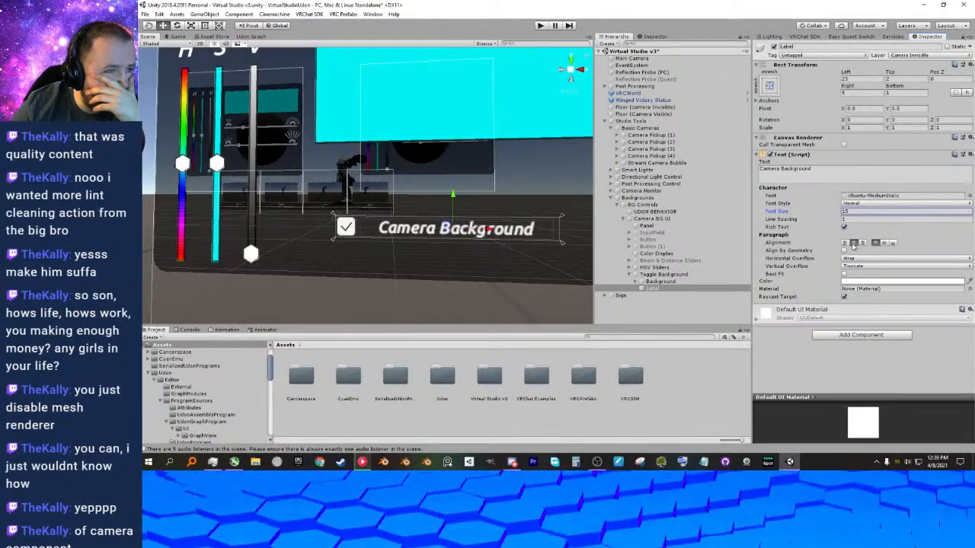
pyautogui.click(884, 243)
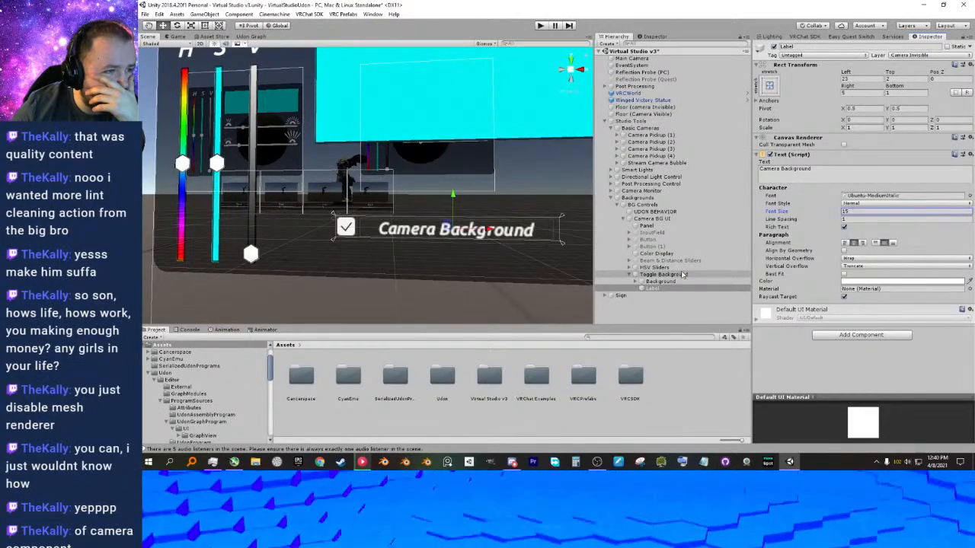
# Copy the V Text object under Slider Value in the HSV Sliders.
pyautogui.click(630, 268)
pyautogui.scroll(-1, 670, 279)
pyautogui.click(657, 294)
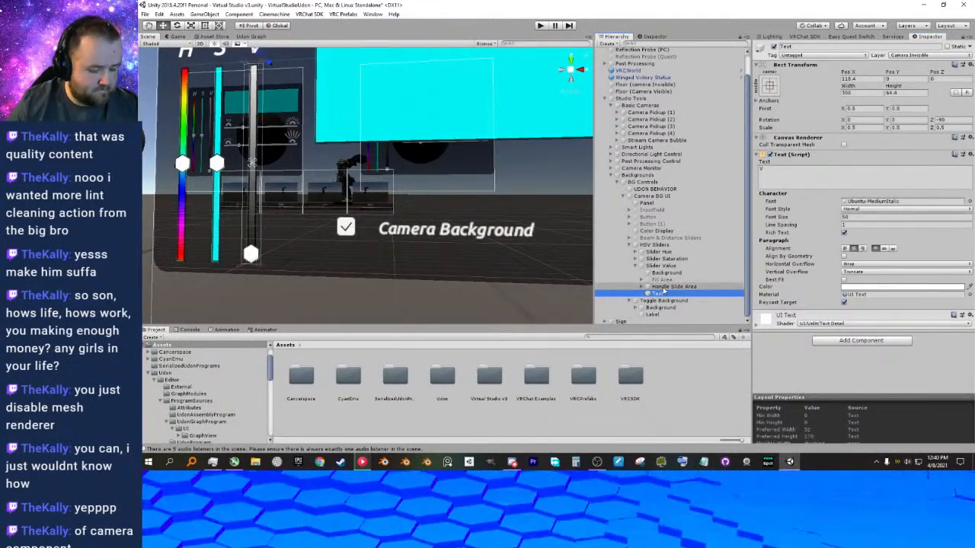
pyautogui.click(663, 300)
pyautogui.click(660, 308)
pyautogui.hotkey('ctrl', 'v')
pyautogui.moveTo(657, 321); pyautogui.dragTo(653, 317)
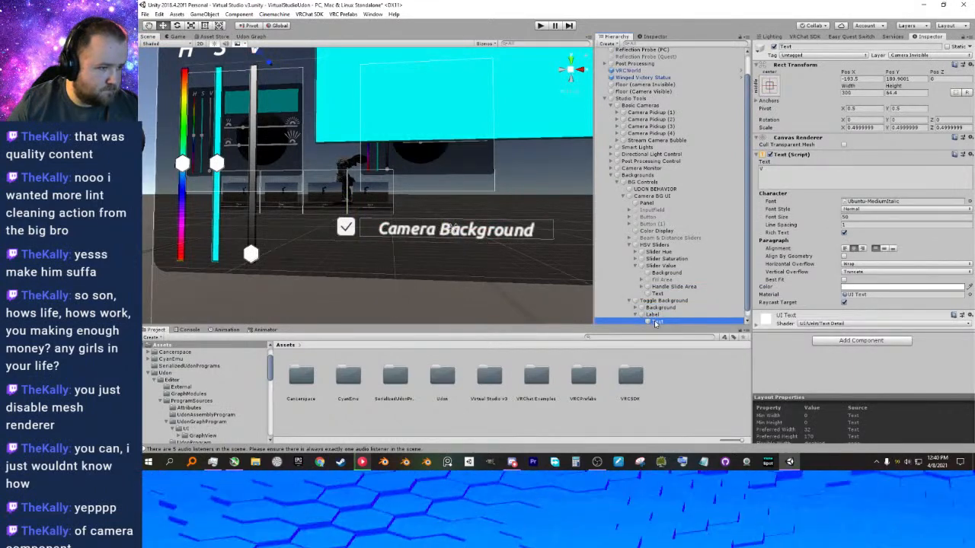
pyautogui.scroll(-1, 664, 276)
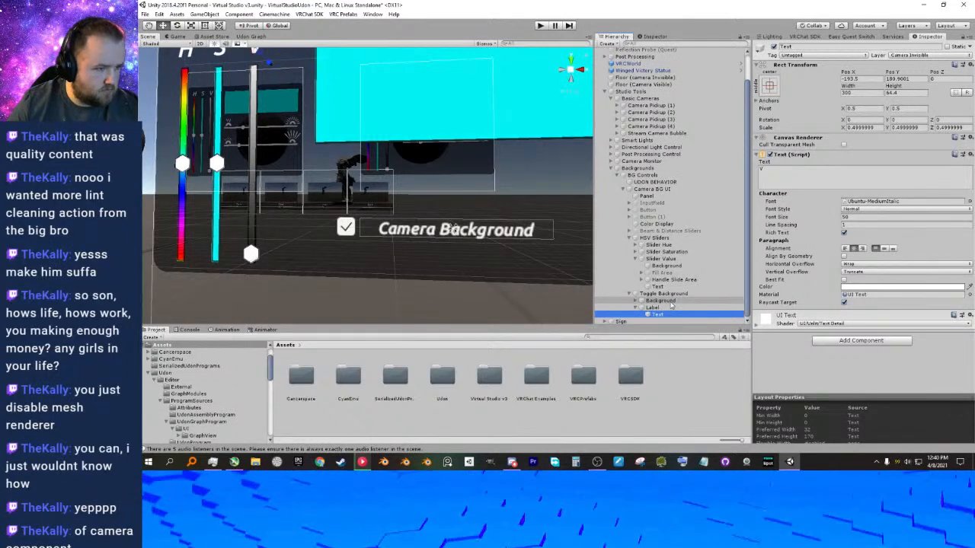
pyautogui.hotkey('ctrl', 'z')
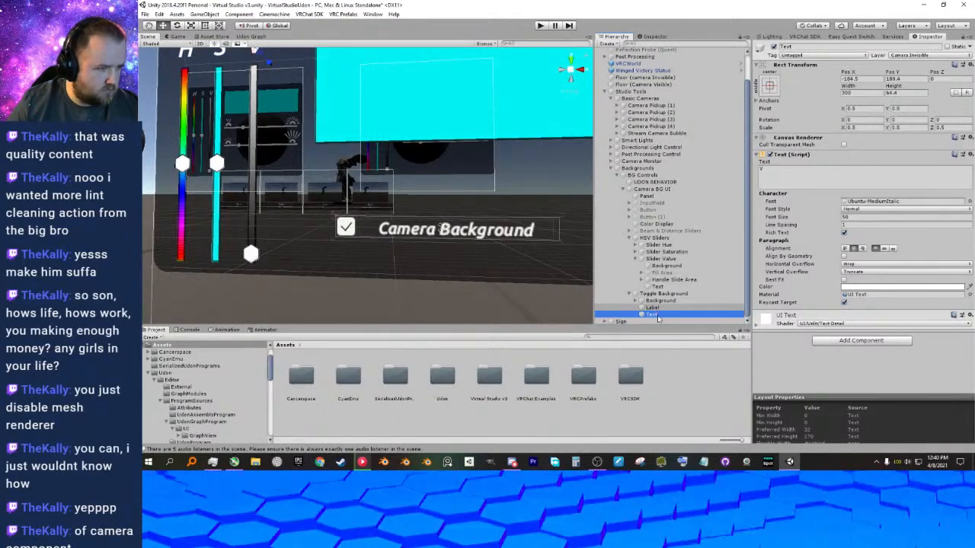
# Paste the copied V Text object into Toggle Background and place it directly above Label.
pyautogui.click(655, 311)
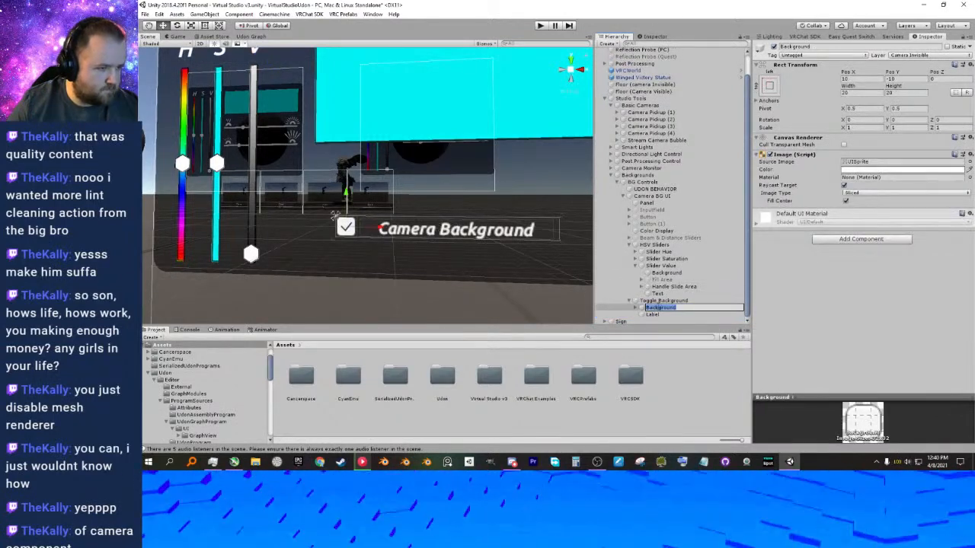
pyautogui.click(658, 304)
pyautogui.hotkey('ctrl', 'v')
pyautogui.moveTo(651, 320); pyautogui.dragTo(653, 307)
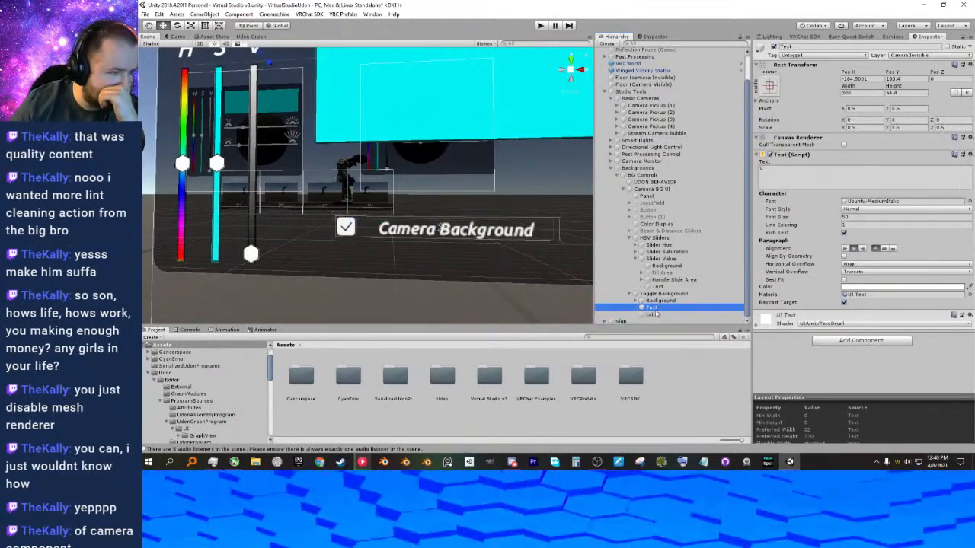
# Set the pasted Text's X and Y position to 0 and delete the old Label from Toggle Background.
pyautogui.moveTo(438, 239); pyautogui.dragTo(427, 256, button='middle')
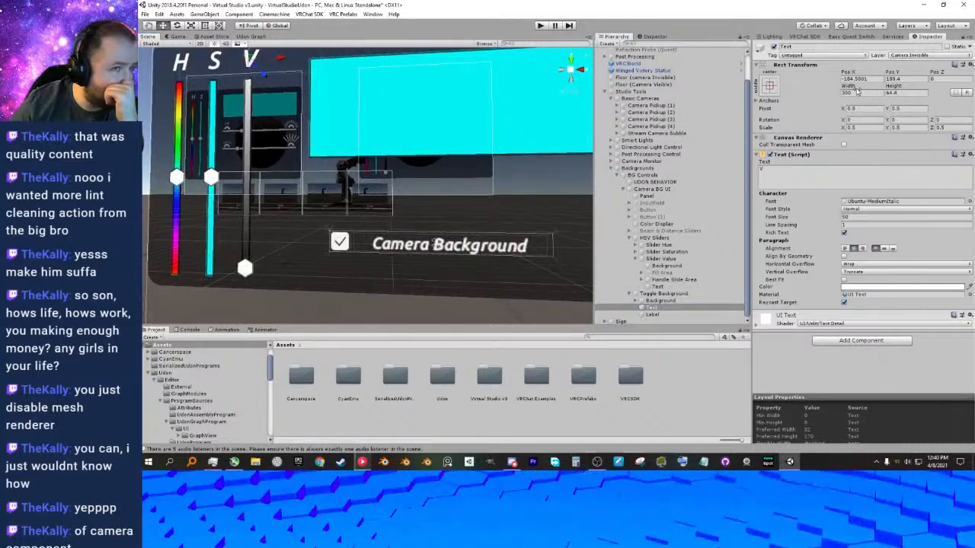
pyautogui.click(869, 80)
pyautogui.write('0')
pyautogui.press('Tab')
pyautogui.write('0')
pyautogui.press('Tab')
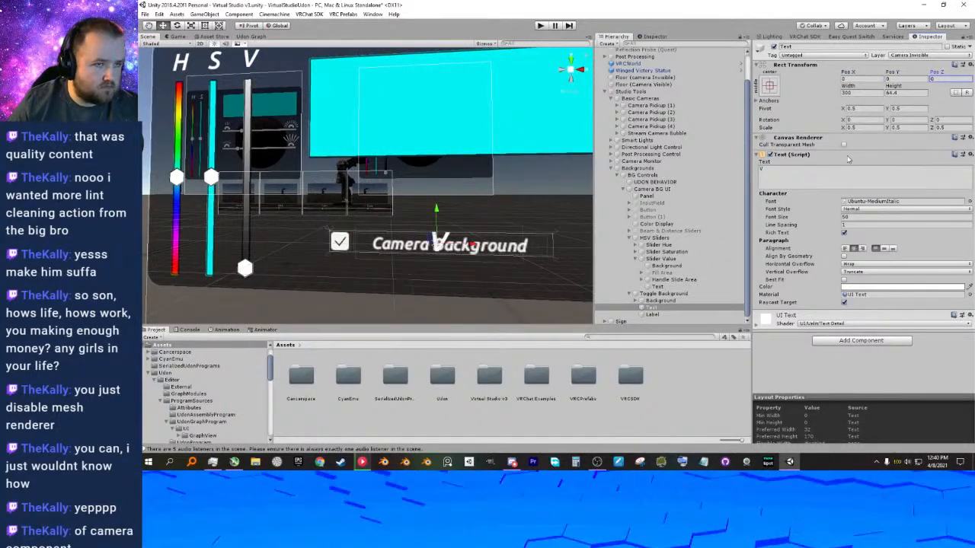
pyautogui.click(652, 315)
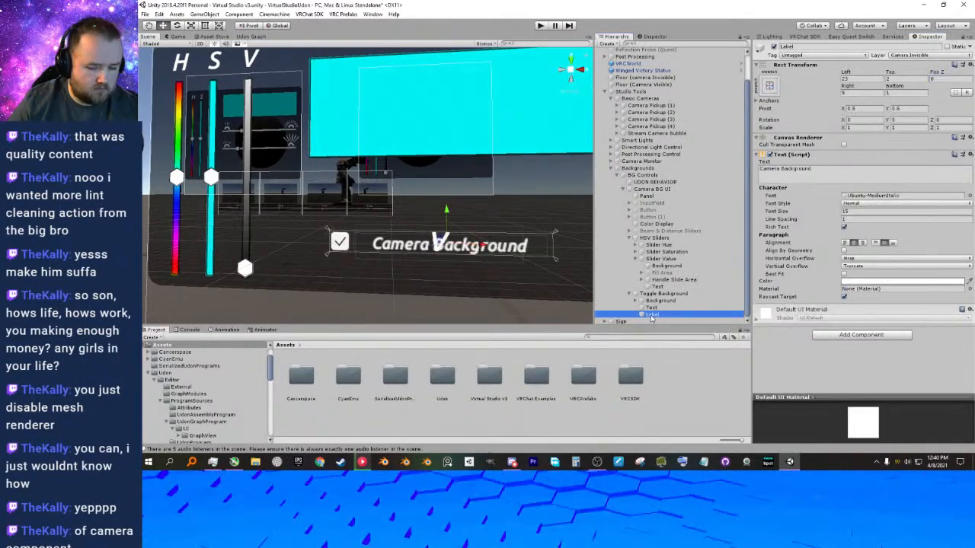
pyautogui.press('Delete')
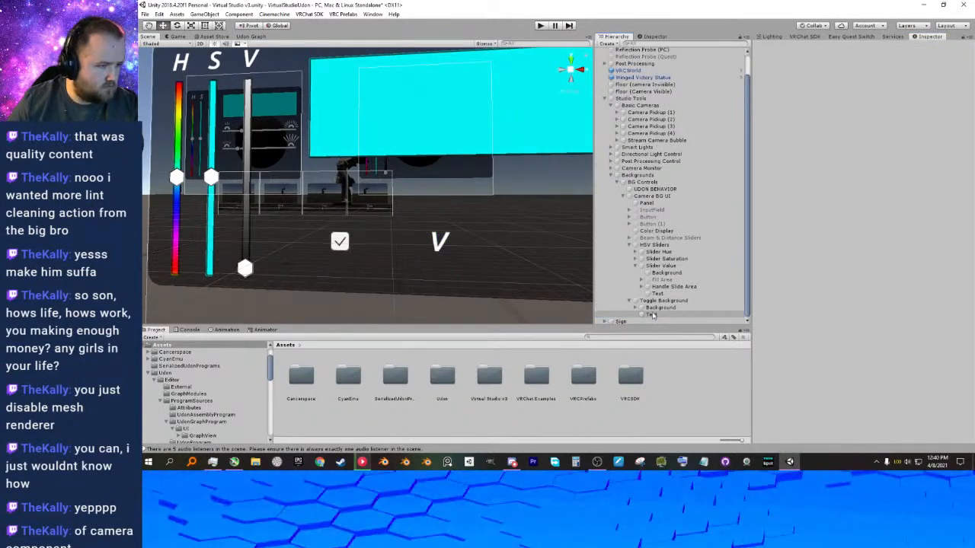
# Change the text of Toggle Background's new Text object to "Camera Background".
pyautogui.click(652, 314)
pyautogui.doubleClick(652, 315)
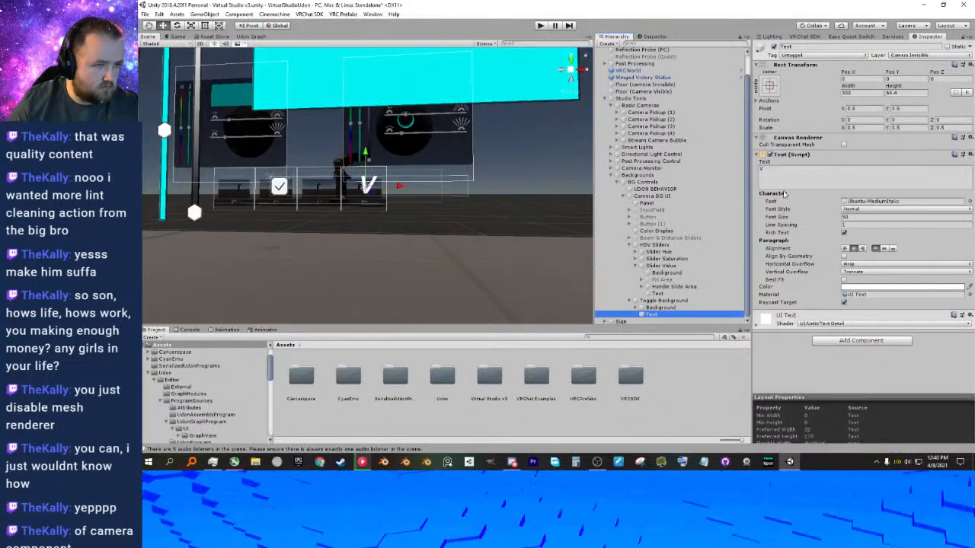
pyautogui.click(758, 170)
pyautogui.write('Camera')
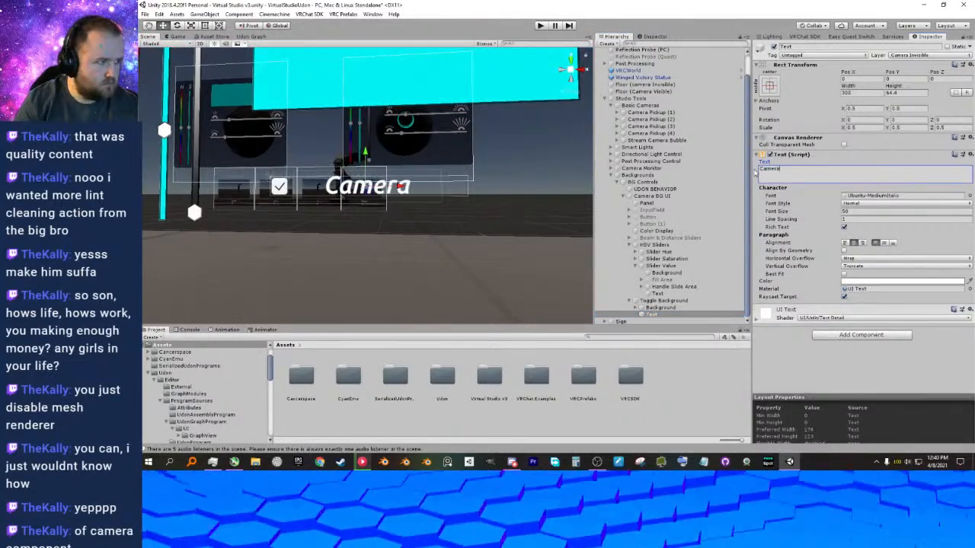
pyautogui.write(' Back')
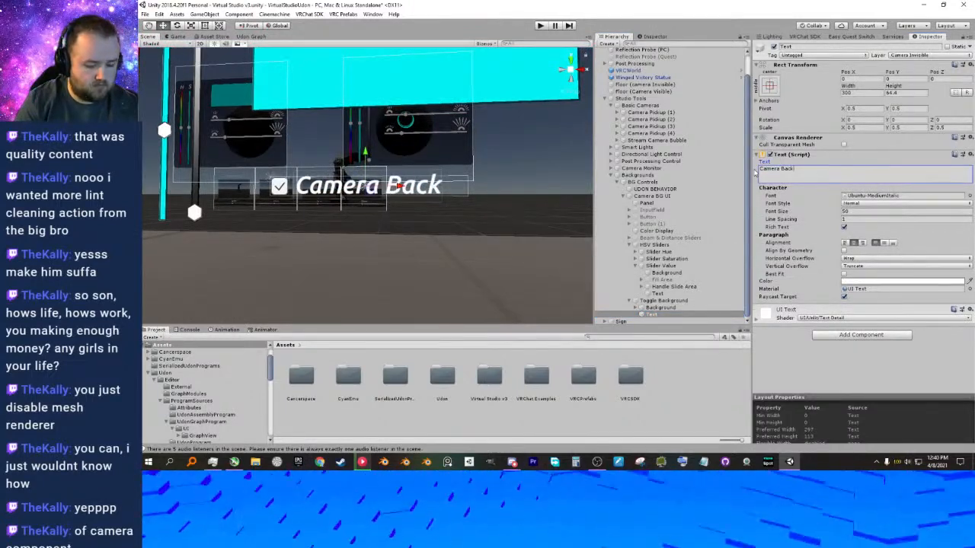
pyautogui.write('gr')
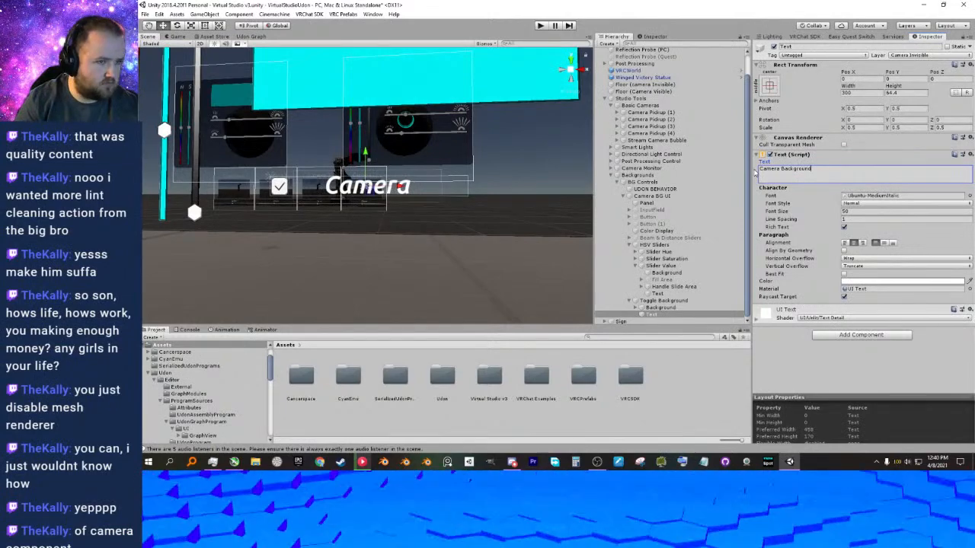
pyautogui.write('ound')
pyautogui.press('Return')
# Set the width of the Camera Background text to 512.
pyautogui.moveTo(858, 90); pyautogui.dragTo(247, 97)
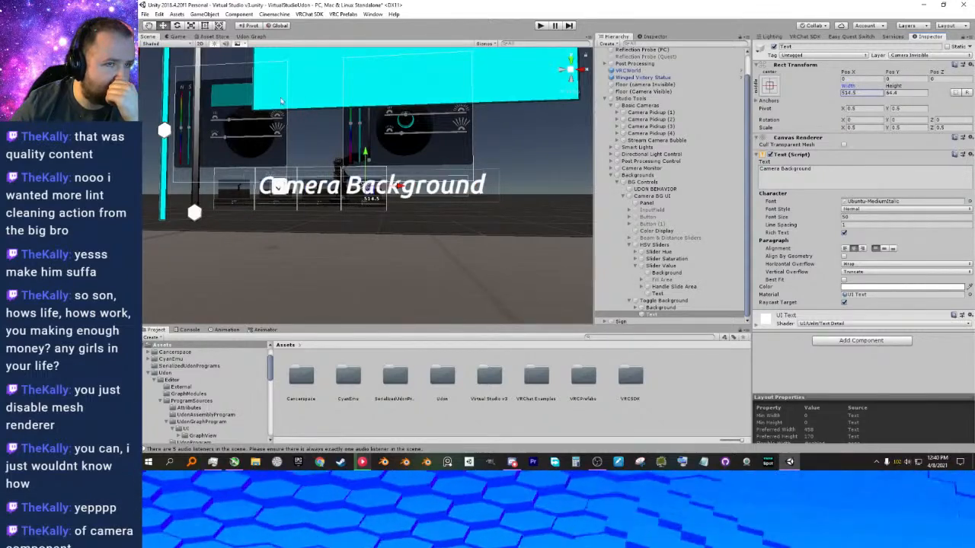
pyautogui.moveTo(858, 94); pyautogui.dragTo(831, 96)
pyautogui.write('512')
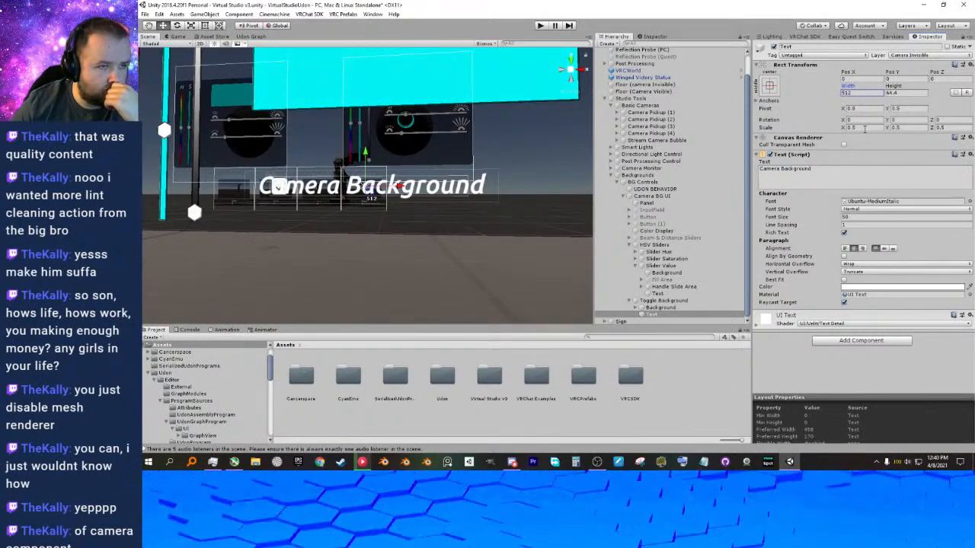
# Center the Camera Background text vertically and set its font size to 32.
pyautogui.moveTo(414, 165); pyautogui.dragTo(489, 159, button='middle')
pyautogui.click(884, 250)
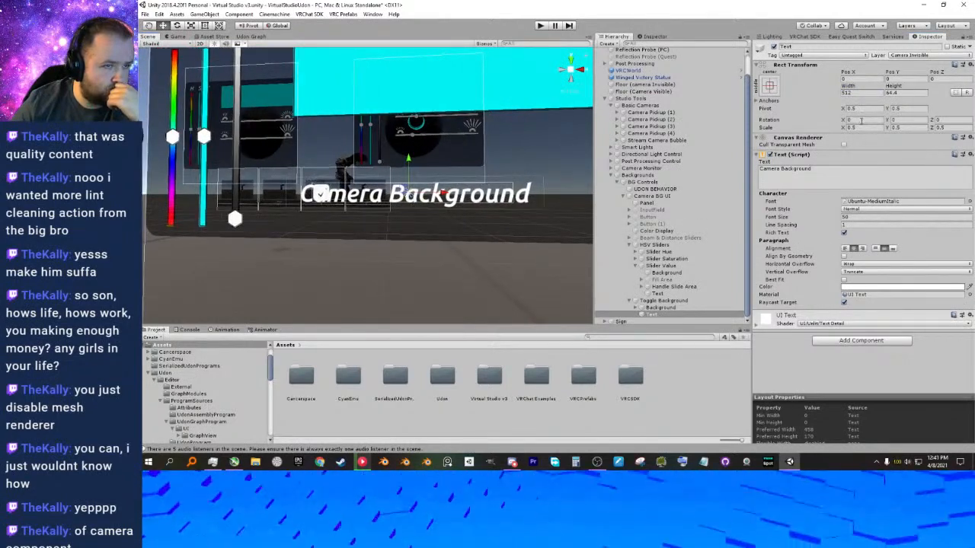
pyautogui.moveTo(834, 221); pyautogui.dragTo(819, 220)
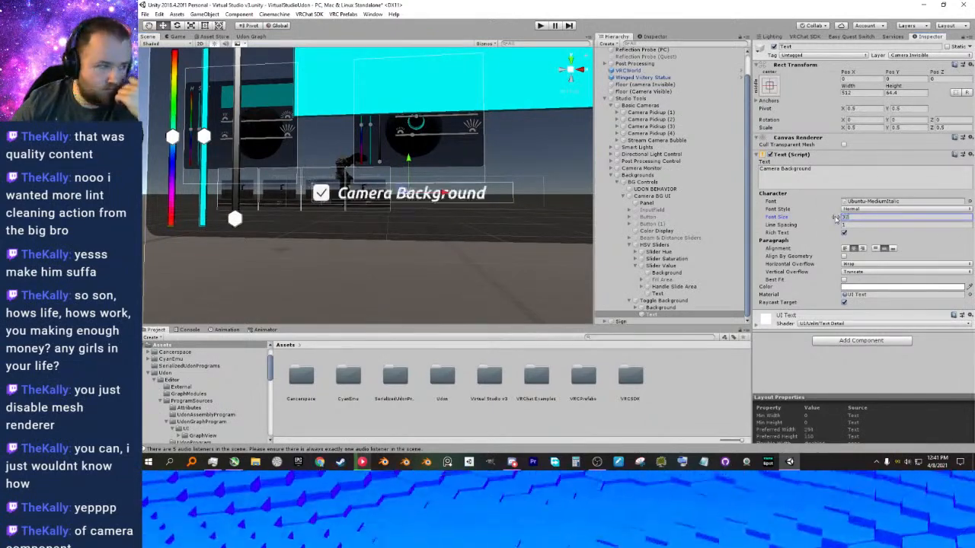
pyautogui.moveTo(390, 227); pyautogui.dragTo(399, 226, button='right')
pyautogui.moveTo(399, 225); pyautogui.dragTo(442, 234, button='middle')
pyautogui.scroll(-10, 452, 233)
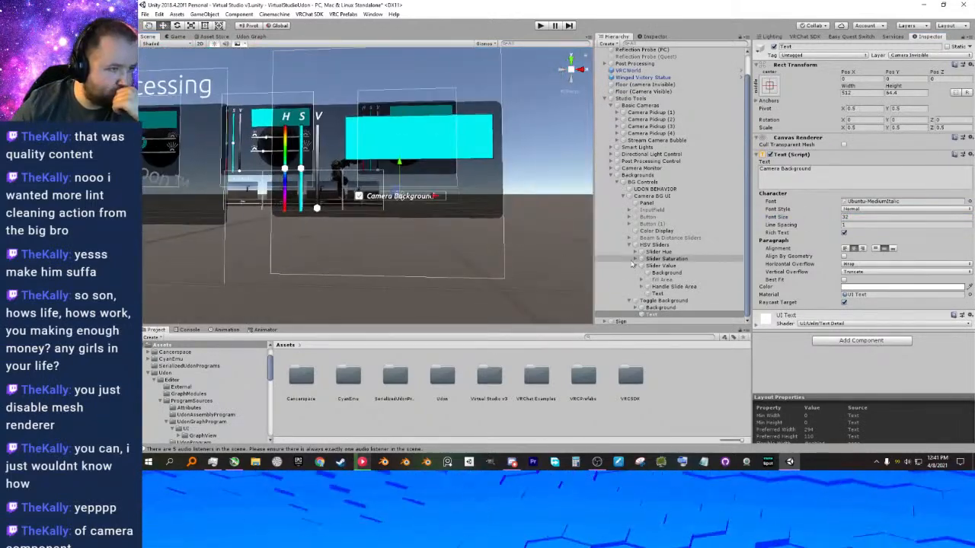
# Set the scale of the Toggle Background object to 3.
pyautogui.click(646, 301)
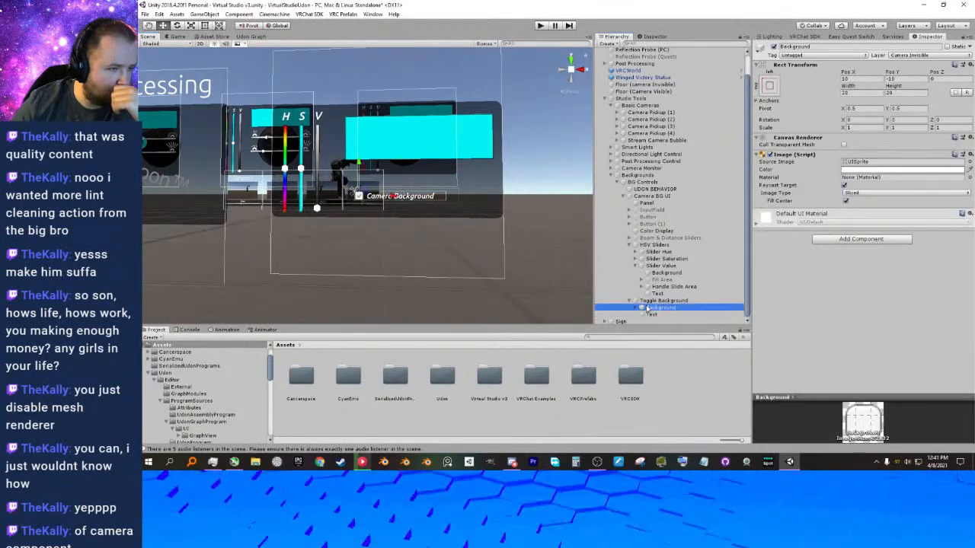
pyautogui.scroll(3, 348, 194)
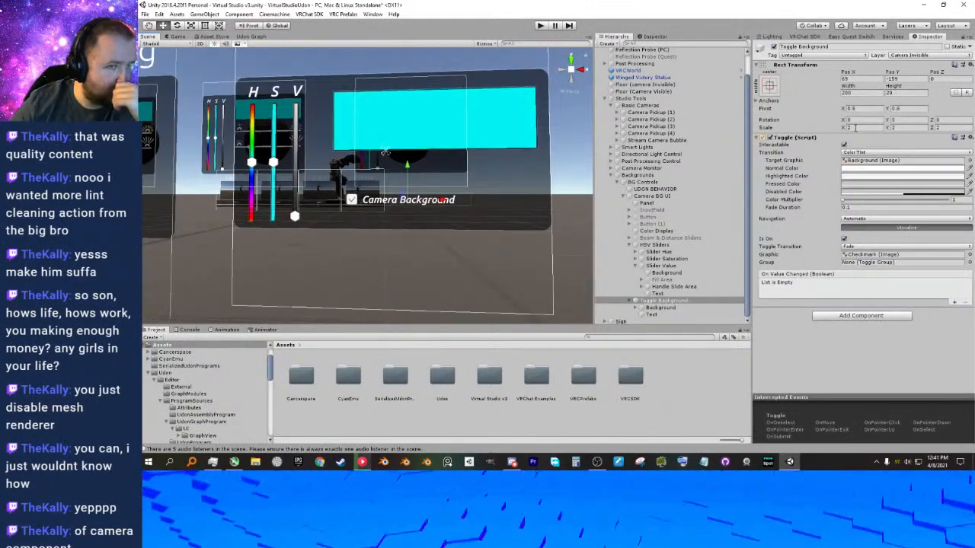
pyautogui.click(944, 128)
pyautogui.click(848, 129)
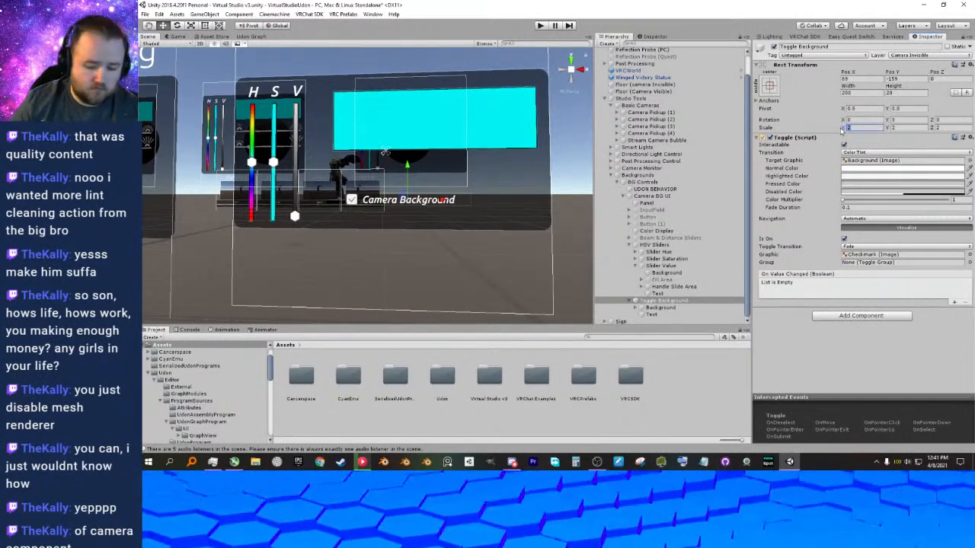
pyautogui.write('5')
pyautogui.press('Tab')
pyautogui.write('5')
pyautogui.press('Tab')
pyautogui.write('5')
pyautogui.click(842, 131)
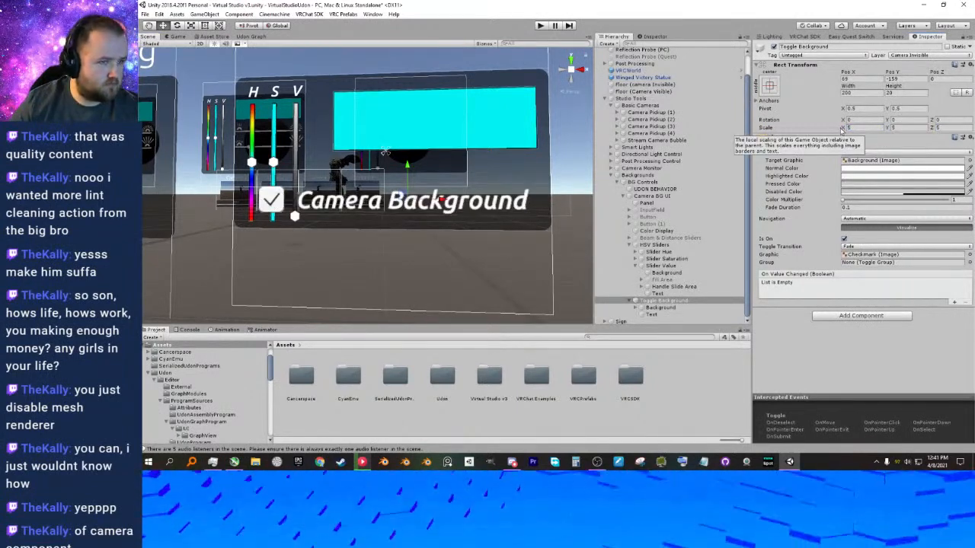
pyautogui.write('3')
pyautogui.press('Tab')
pyautogui.write('3')
pyautogui.press('Tab')
pyautogui.write('3')
pyautogui.press('Return')
# Move Toggle Background to the panel area below the cyan color display, beside the V slider.
pyautogui.moveTo(441, 200); pyautogui.dragTo(469, 201)
pyautogui.moveTo(436, 169); pyautogui.dragTo(436, 160)
pyautogui.keyDown('alt'); pyautogui.moveTo(440, 206); pyautogui.dragTo(427, 208); pyautogui.keyUp('alt')
pyautogui.moveTo(428, 208); pyautogui.dragTo(456, 217, button='middle')
pyautogui.moveTo(465, 191); pyautogui.dragTo(438, 172)
pyautogui.keyDown('alt'); pyautogui.moveTo(444, 183); pyautogui.dragTo(441, 183); pyautogui.keyUp('alt')
pyautogui.moveTo(441, 183); pyautogui.dragTo(455, 191, button='middle')
# Change the toggle's text to "Camera Overide".
pyautogui.click(652, 313)
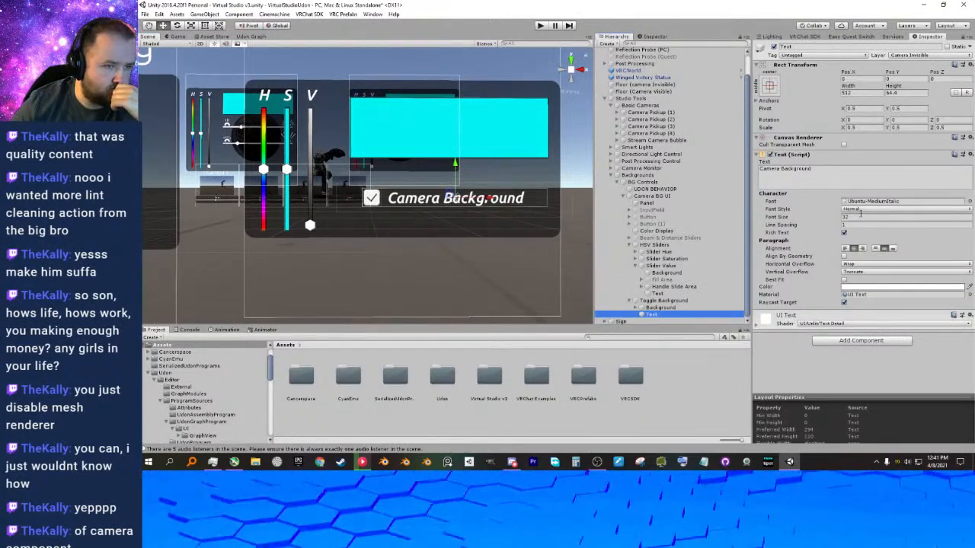
pyautogui.moveTo(819, 172); pyautogui.dragTo(781, 173)
pyautogui.press('BackSpace')
pyautogui.write('Override')
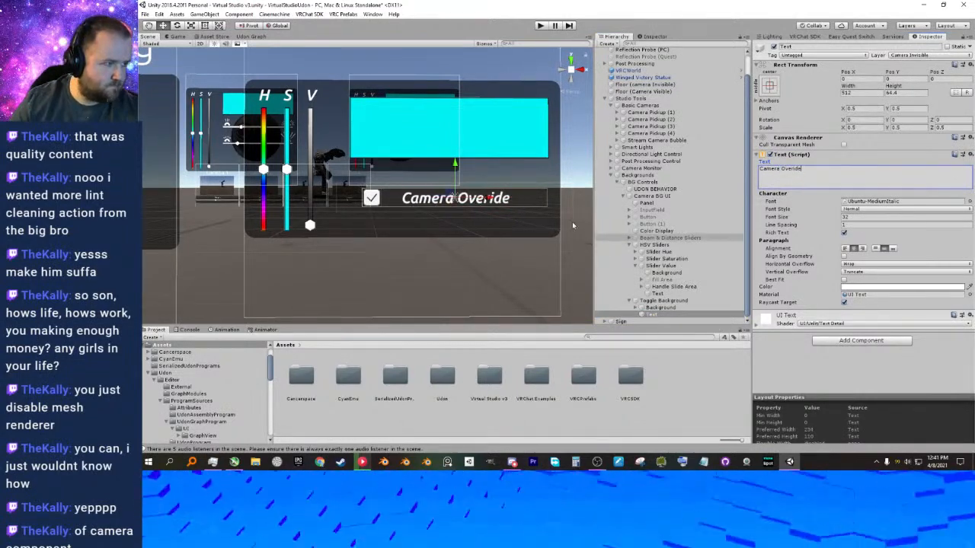
# Make the Toggle Background toggle off by default by disabling its Is On state.
pyautogui.press('Return')
pyautogui.moveTo(477, 233); pyautogui.dragTo(503, 243, button='right')
pyautogui.moveTo(466, 236); pyautogui.dragTo(507, 232, button='middle')
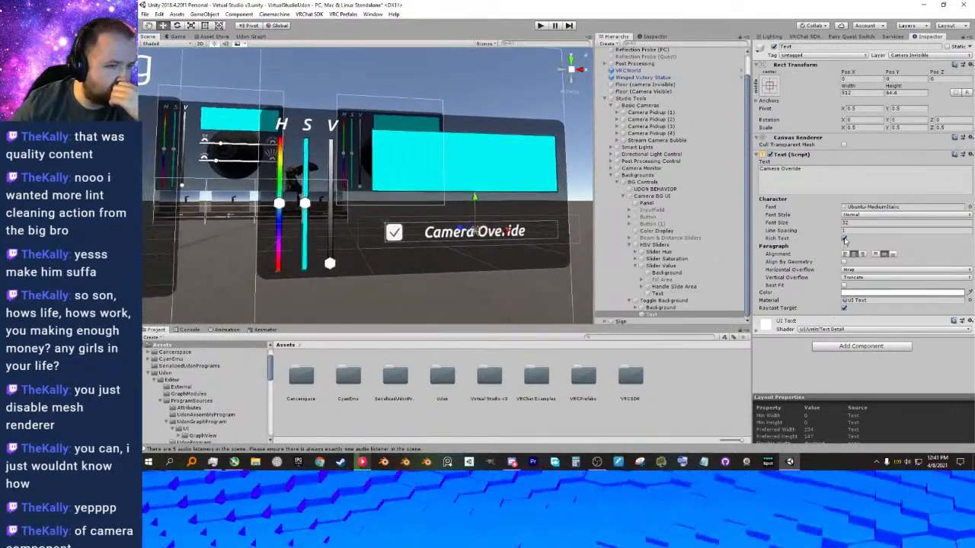
pyautogui.click(659, 307)
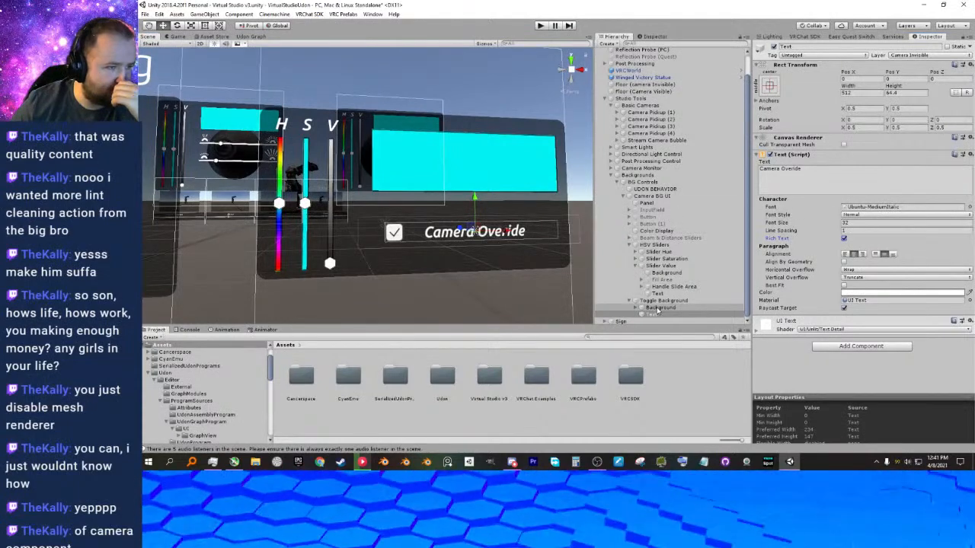
pyautogui.click(661, 302)
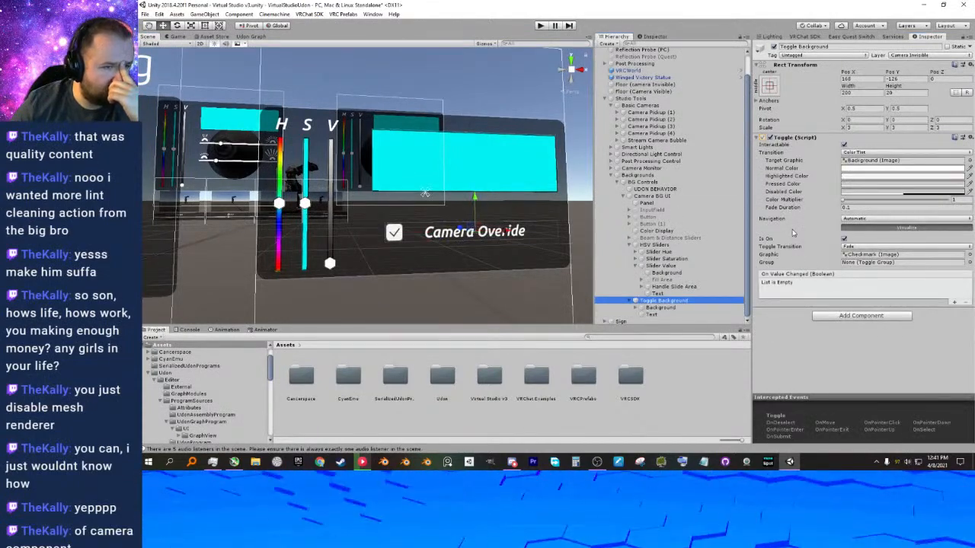
pyautogui.click(844, 240)
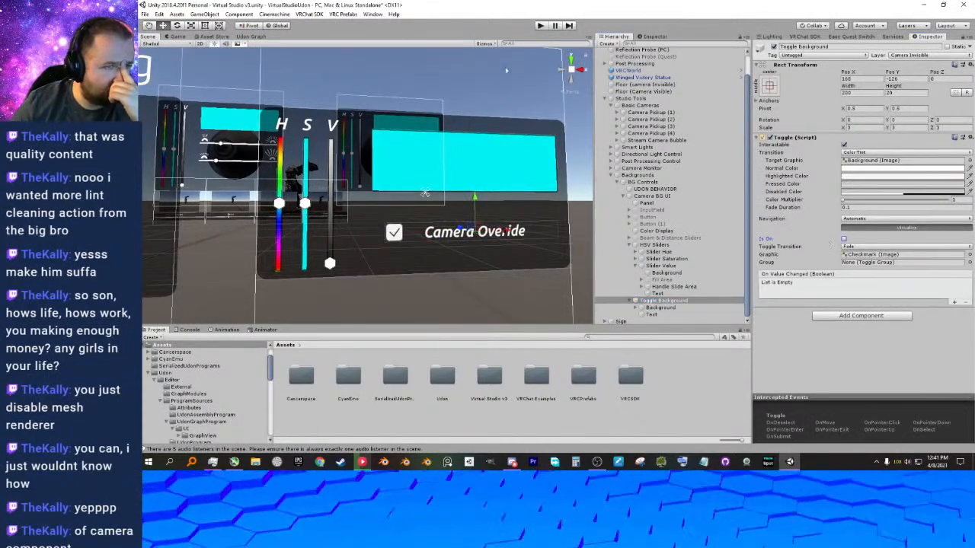
# Run the scene in play mode, walk up to the camera background panel and try the Camera Overide toggle.
pyautogui.click(540, 26)
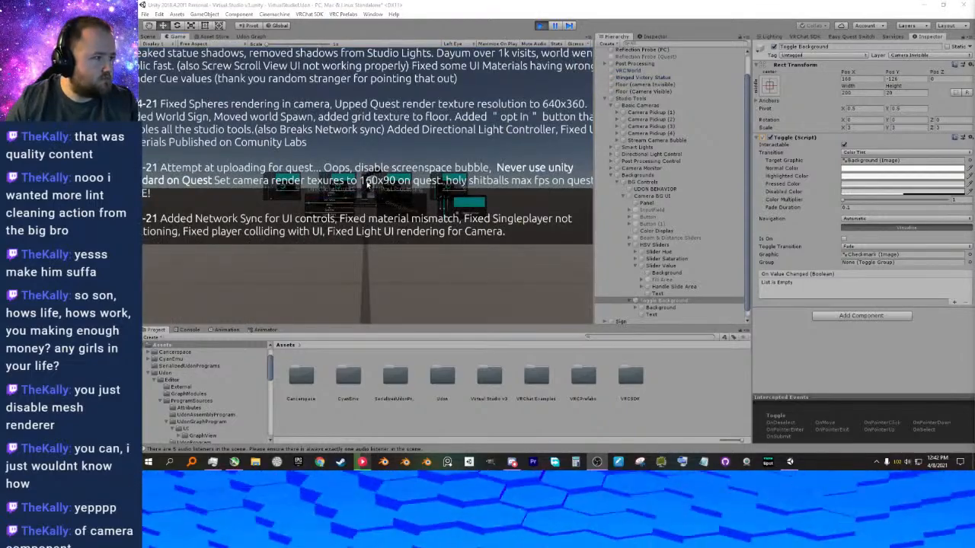
pyautogui.click(394, 175)
pyautogui.press('Escape')
pyautogui.press('Escape')
pyautogui.press('w')
pyautogui.press('w')
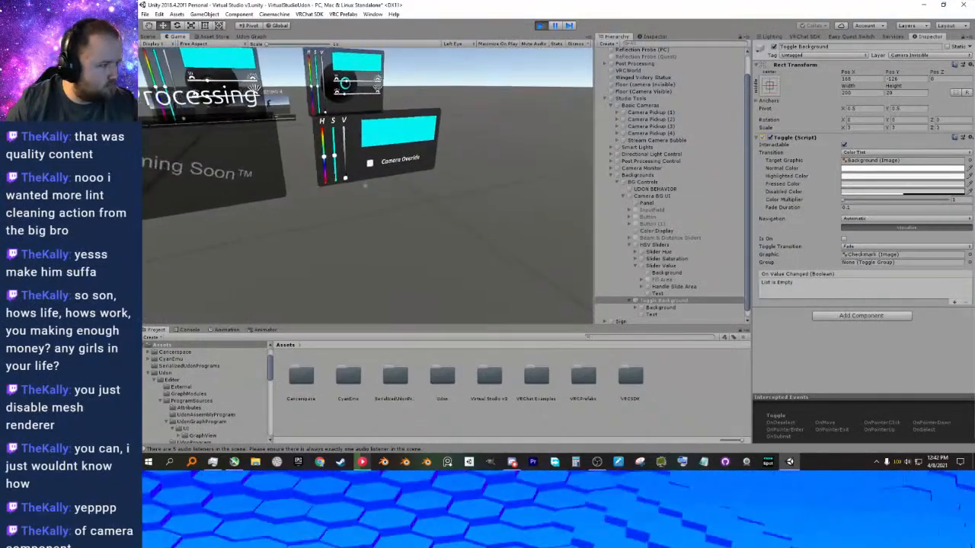
pyautogui.click(366, 186)
pyautogui.click(365, 185)
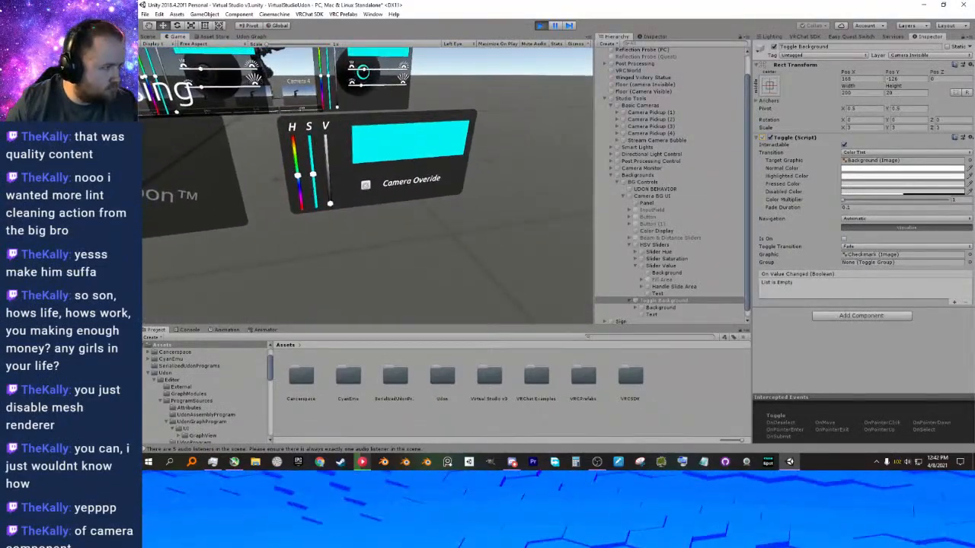
# Test the background panel by raising the S and V sliders to their upper ends and switching the Camera Overide toggle on.
pyautogui.moveTo(366, 186); pyautogui.dragTo(365, 152)
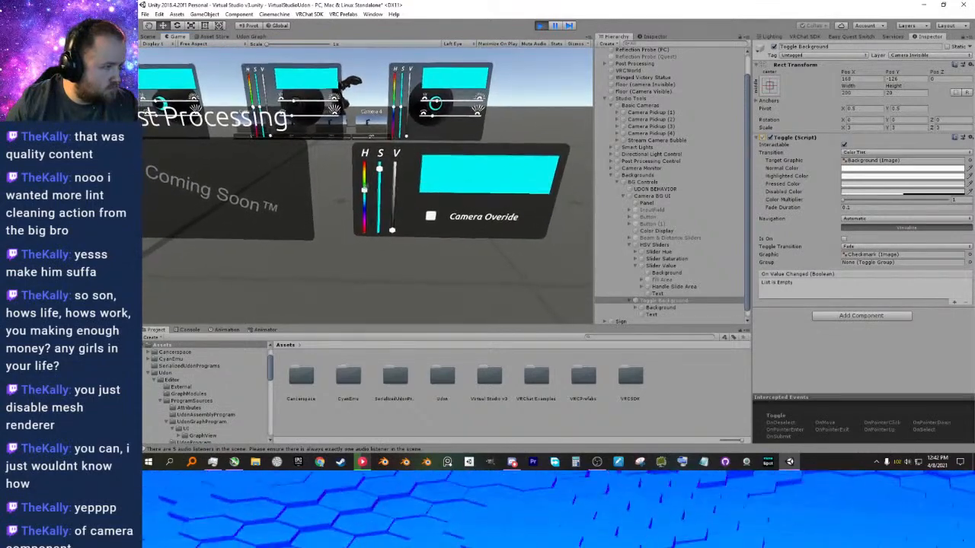
pyautogui.moveTo(365, 186); pyautogui.dragTo(366, 119)
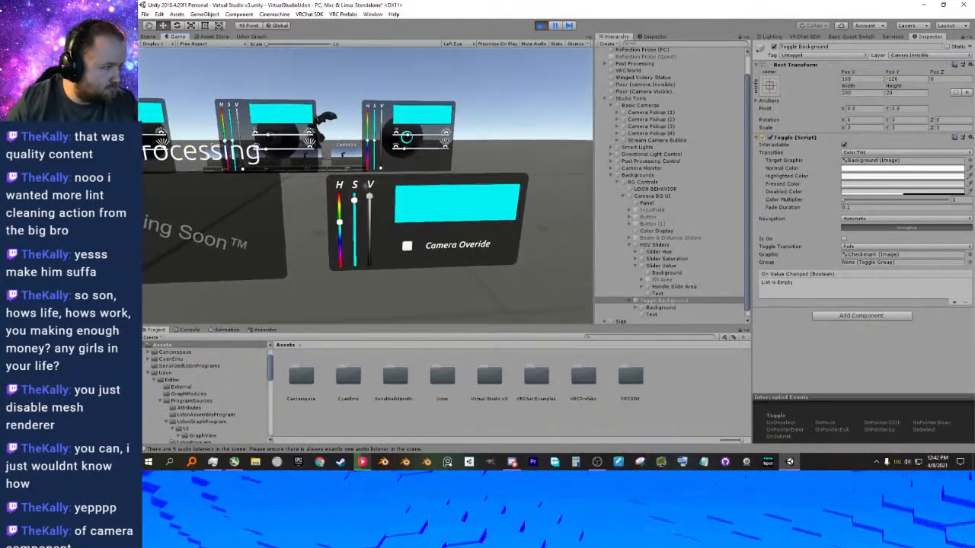
pyautogui.press('w')
pyautogui.moveTo(366, 186)
pyautogui.mouseDown()
pyautogui.moveTo(366, 164)
pyautogui.moveTo(365, 191)
pyautogui.mouseUp()
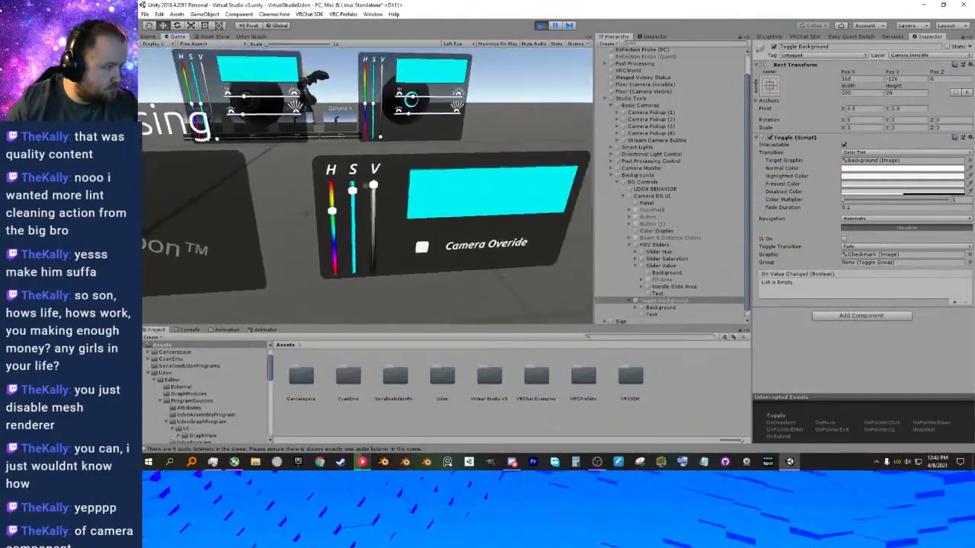
pyautogui.press('s')
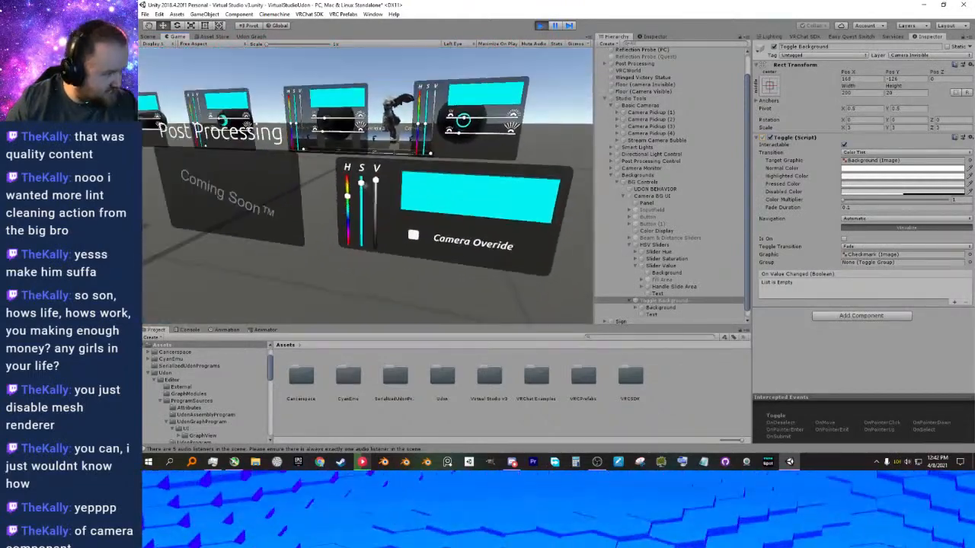
pyautogui.click(361, 184)
pyautogui.press('s')
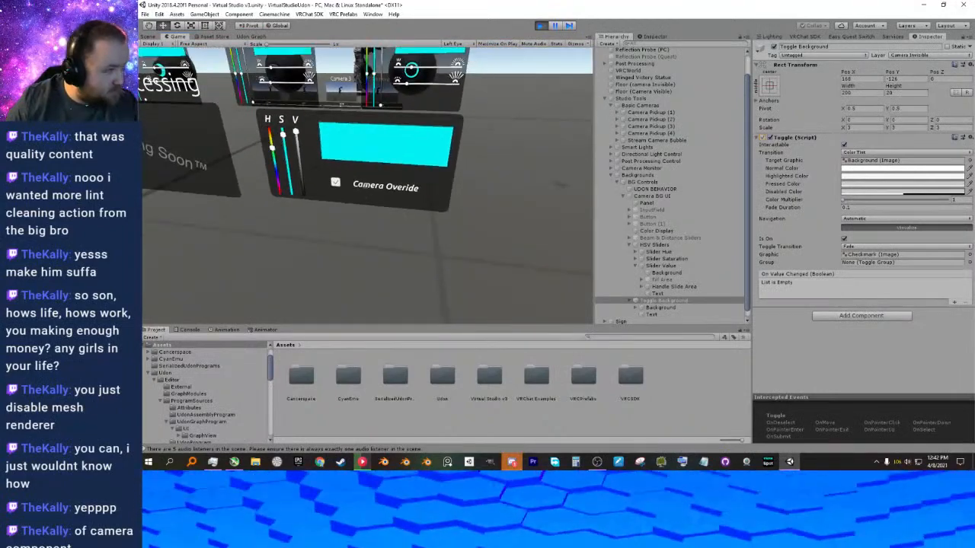
pyautogui.hotkey('alt', 'Tab')
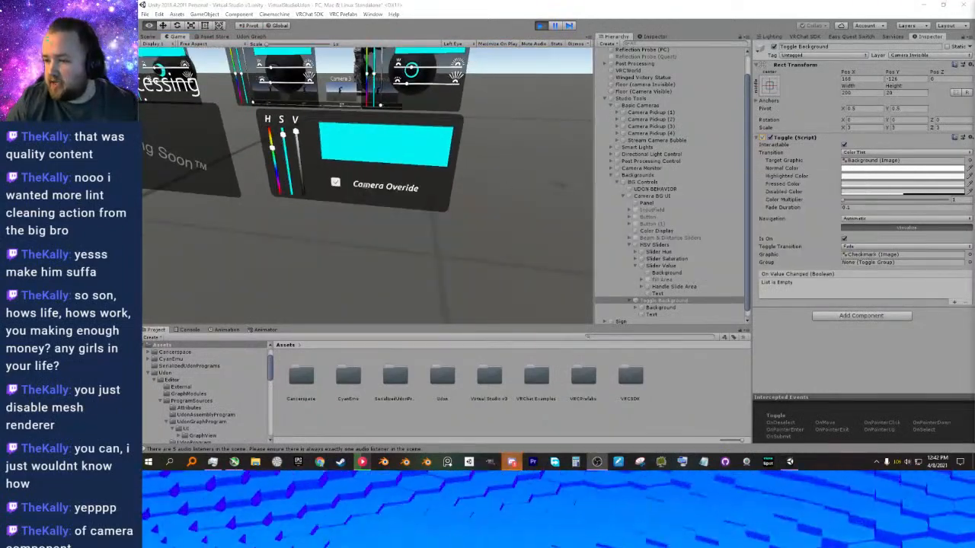
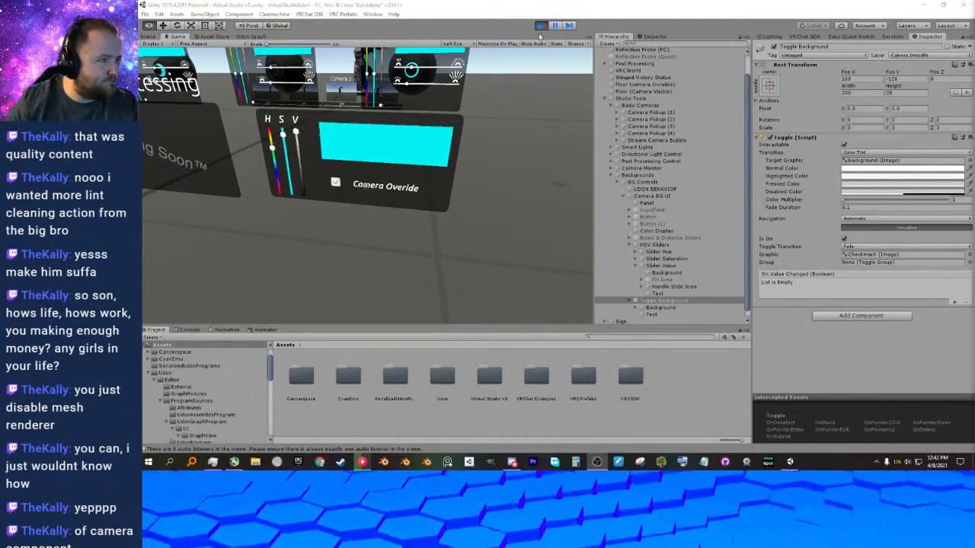
# Switch the Camera Overide toggle on and off in the running scene, and stop play mode.
pyautogui.click(510, 150)
pyautogui.press('w')
pyautogui.click(367, 186)
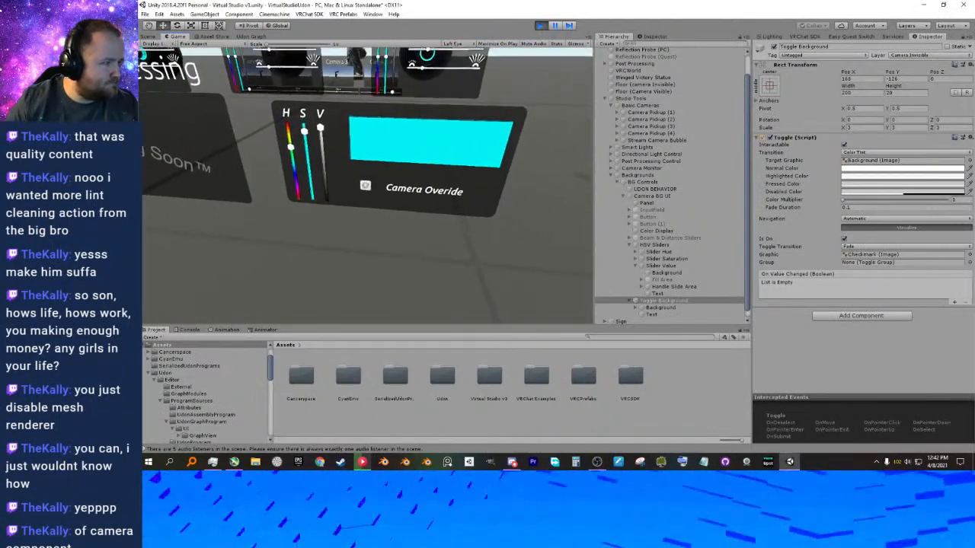
pyautogui.click(367, 186)
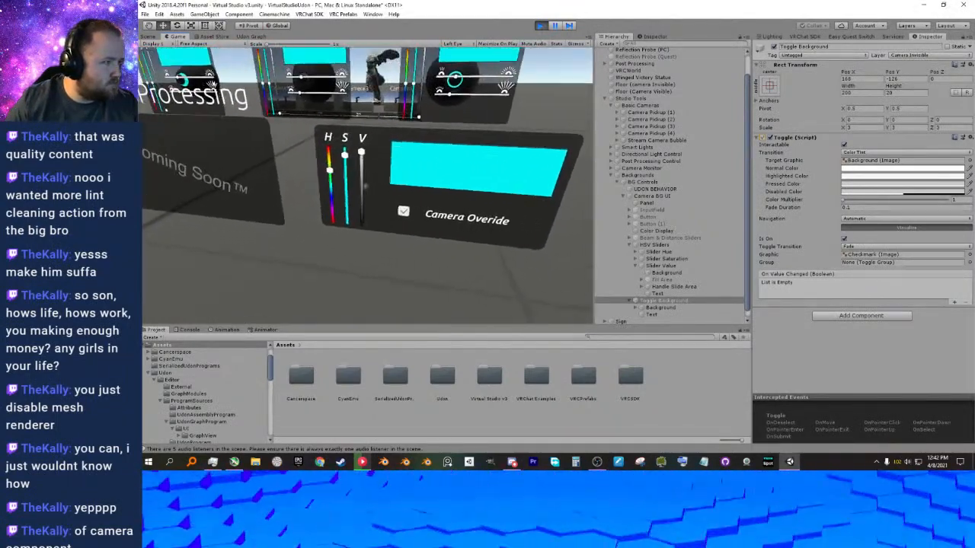
pyautogui.click(365, 186)
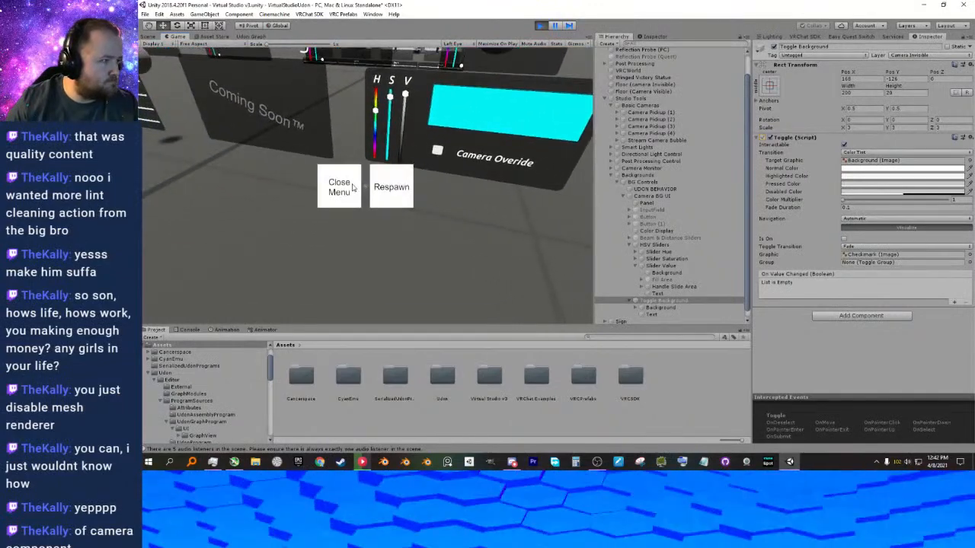
pyautogui.click(358, 184)
pyautogui.press('Escape')
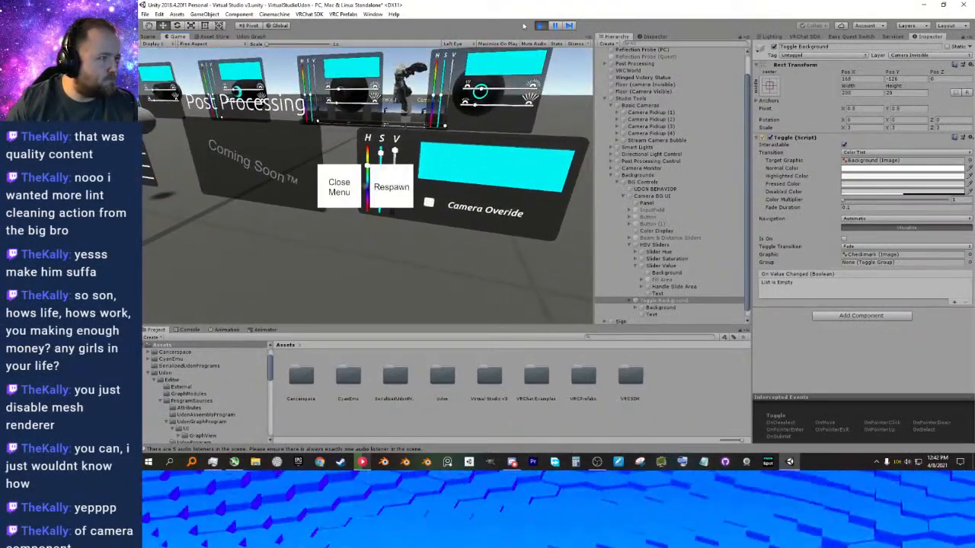
pyautogui.click(539, 26)
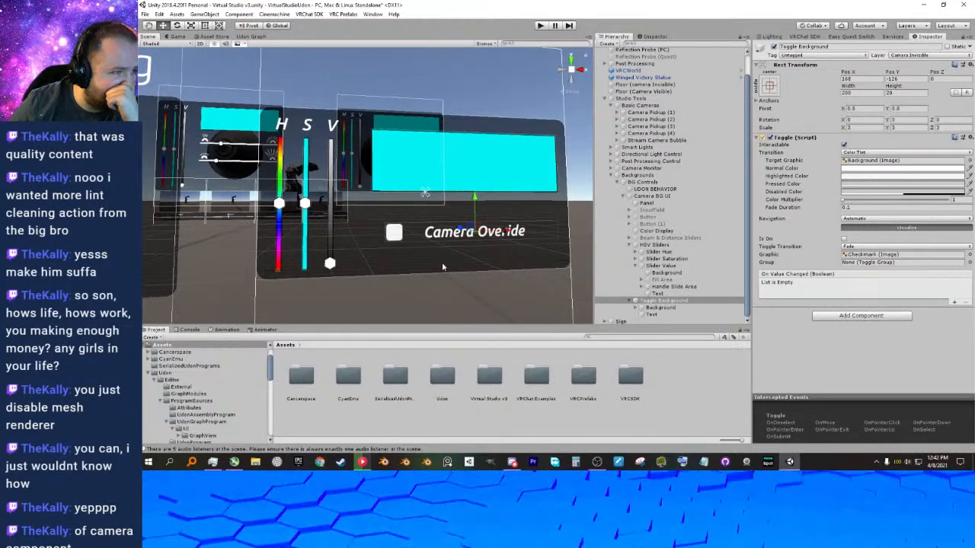
# Create an empty object under Camera BG UI, place it directly below Panel and name it "Unused".
pyautogui.click(649, 213)
pyautogui.rightClick(648, 198)
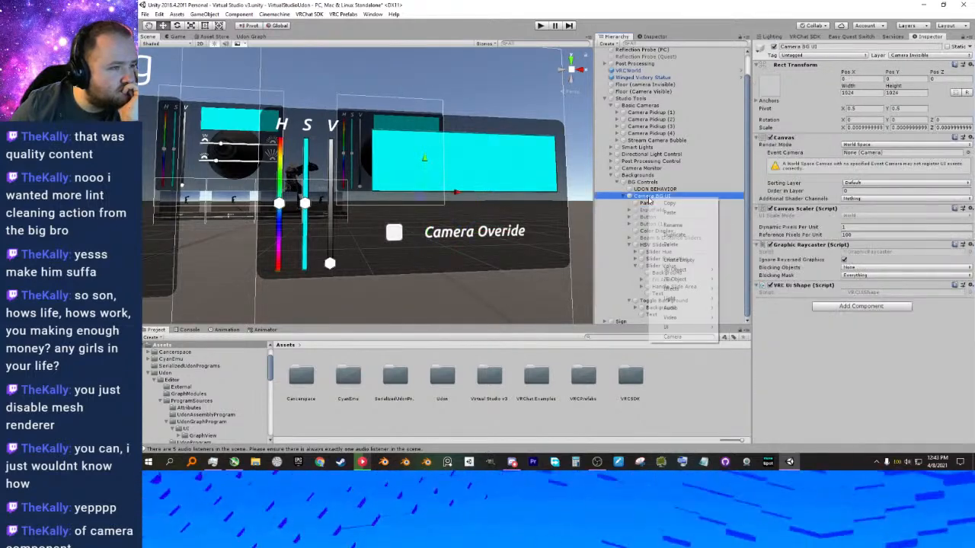
pyautogui.click(678, 259)
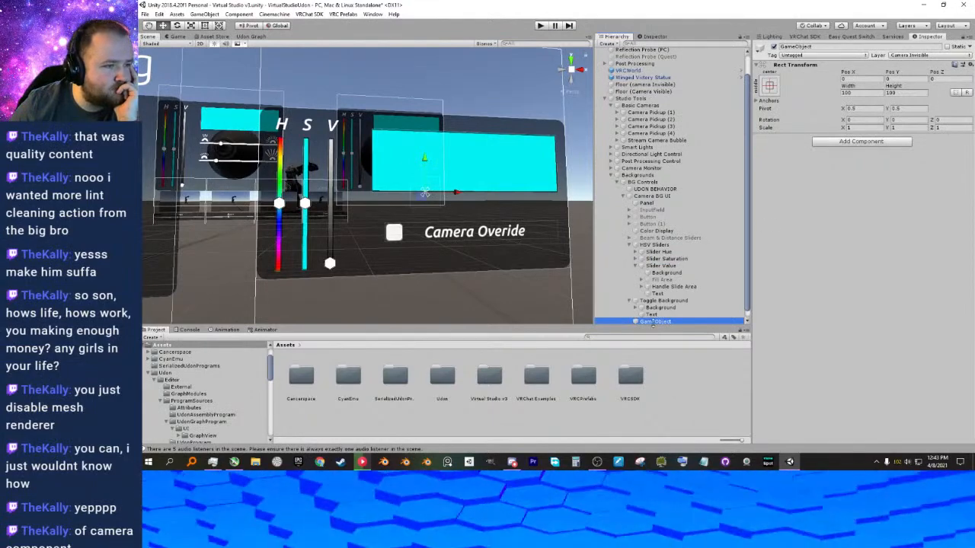
pyautogui.moveTo(638, 323); pyautogui.dragTo(653, 211)
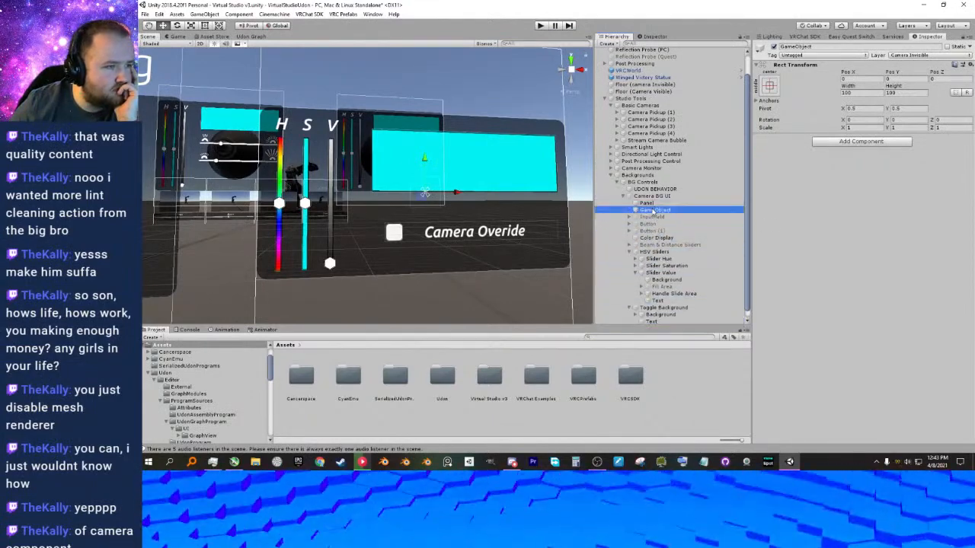
pyautogui.doubleClick(651, 213)
pyautogui.click(663, 212)
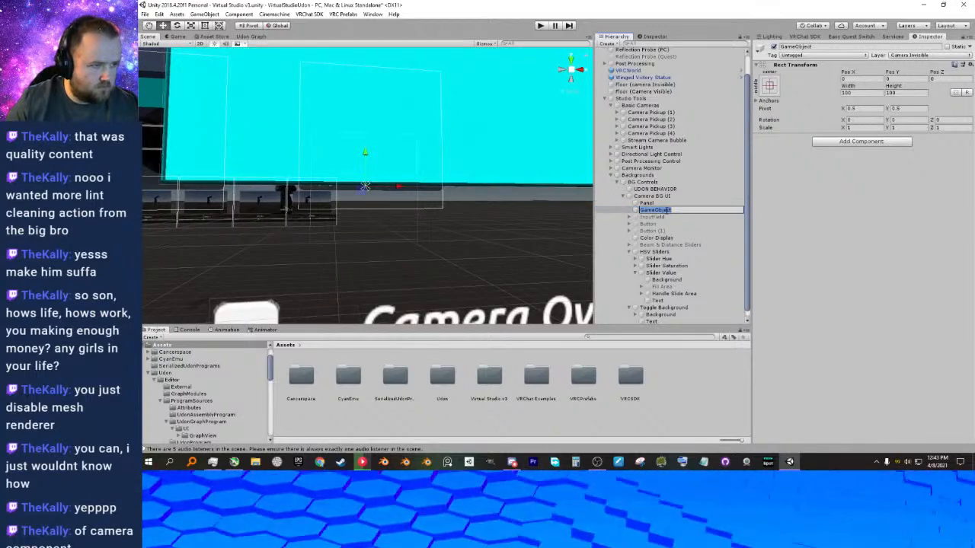
pyautogui.write('Unused')
pyautogui.press('Return')
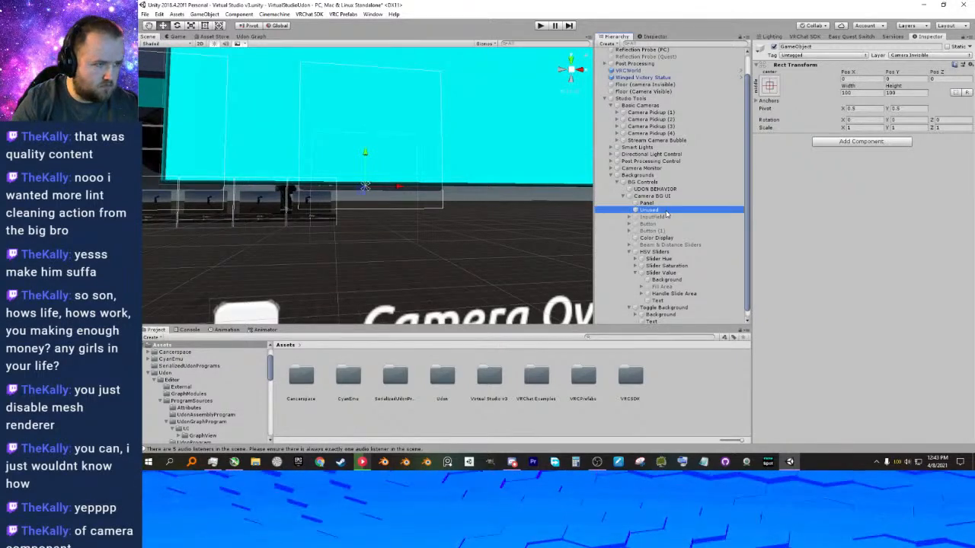
# Move InputField, both Button objects and Beam & Distance Sliders into the Unused object, and collapse the finished groups.
pyautogui.click(652, 218)
pyautogui.keyDown('ctrl'); pyautogui.click(652, 230); pyautogui.keyUp('ctrl')
pyautogui.keyDown('shift'); pyautogui.click(653, 226); pyautogui.keyUp('shift')
pyautogui.moveTo(653, 218); pyautogui.dragTo(646, 226)
pyautogui.click(630, 210)
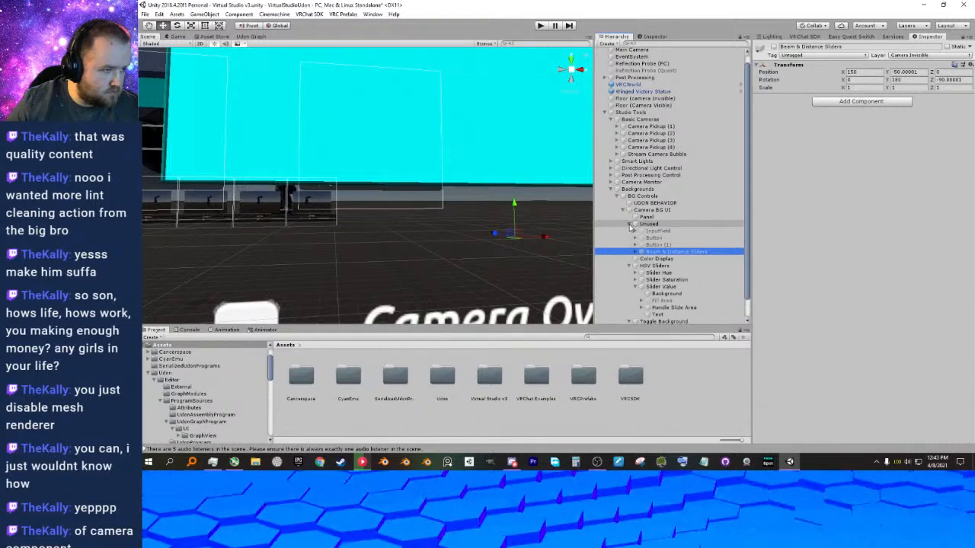
pyautogui.click(629, 225)
pyautogui.click(629, 245)
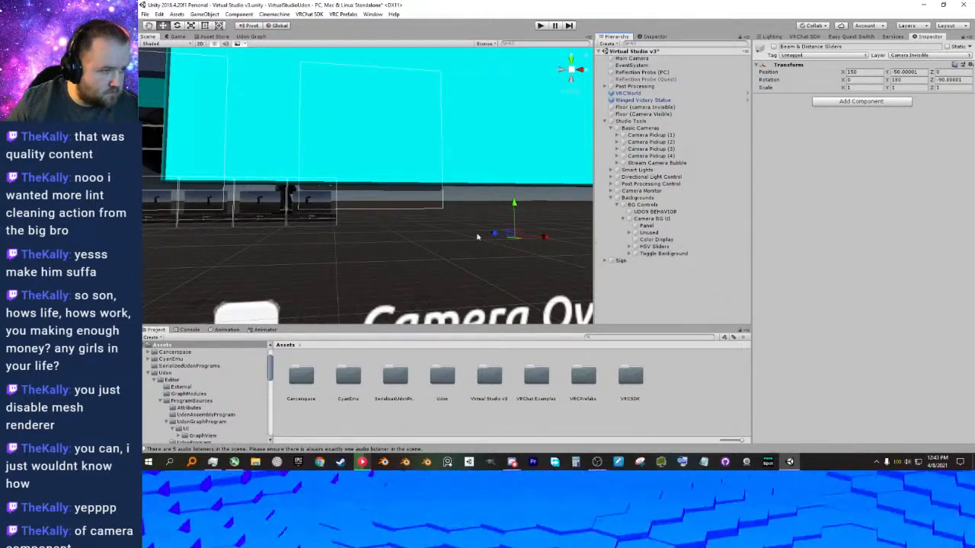
# Rename the Toggle Background object to "Toggle".
pyautogui.click(629, 253)
pyautogui.press('f')
pyautogui.moveTo(480, 231)
pyautogui.mouseDown(button='right')
pyautogui.moveTo(432, 246)
pyautogui.moveTo(480, 247)
pyautogui.mouseUp(button='right')
pyautogui.doubleClick(721, 254)
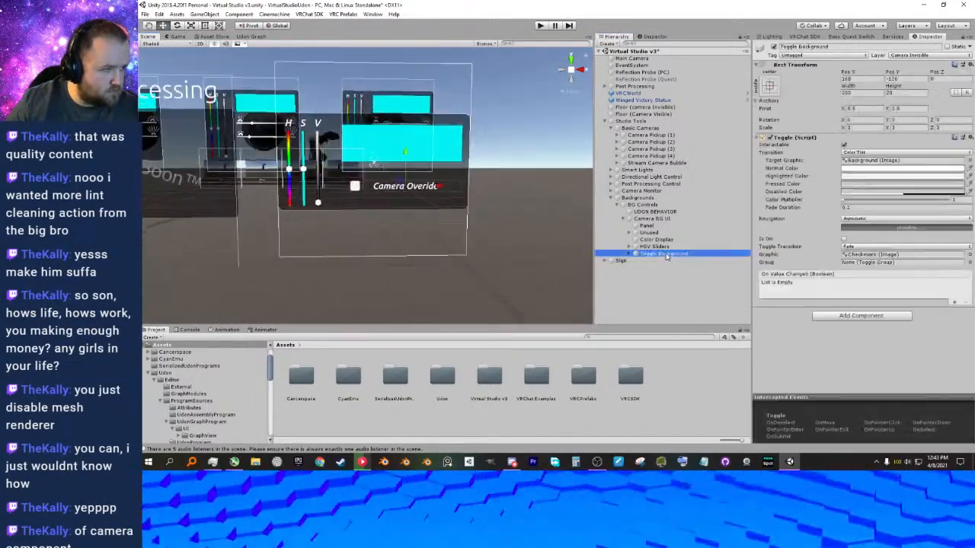
pyautogui.click(687, 256)
pyautogui.moveTo(688, 256); pyautogui.dragTo(655, 256)
pyautogui.press('BackSpace')
pyautogui.press('Return')
pyautogui.moveTo(393, 232); pyautogui.dragTo(449, 270, button='right')
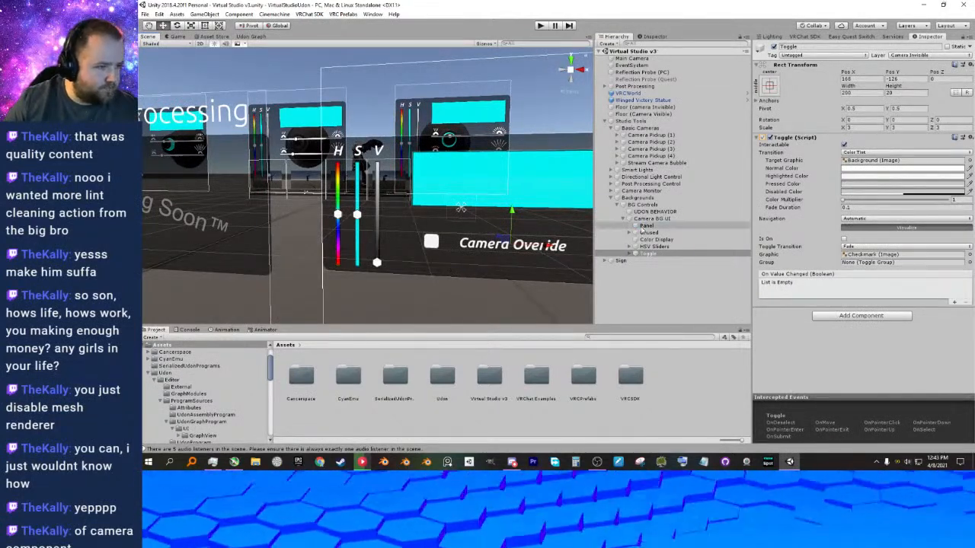
# Move the Unused object above Panel as the first child of Camera BG UI, and collapse that hierarchy.
pyautogui.click(647, 232)
pyautogui.moveTo(647, 232); pyautogui.dragTo(651, 223)
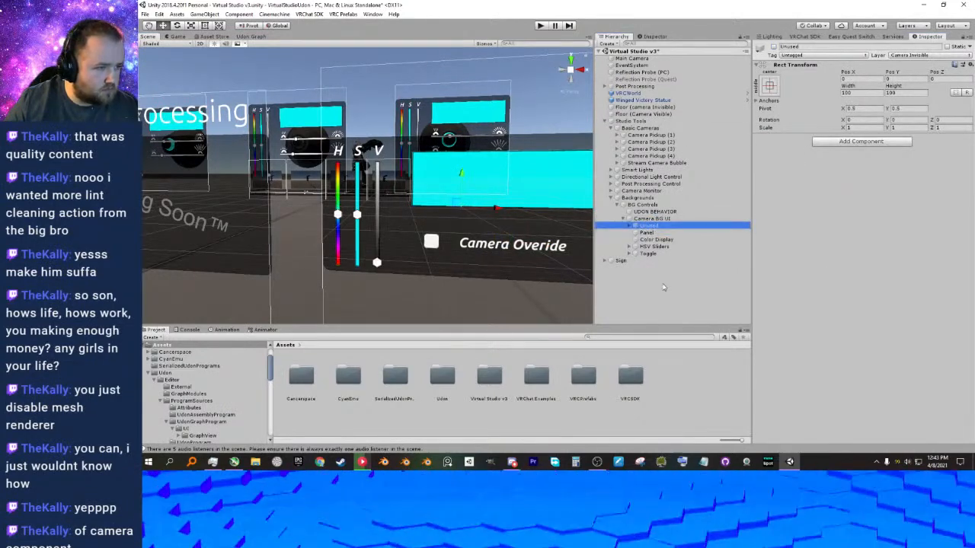
pyautogui.click(663, 286)
pyautogui.click(623, 218)
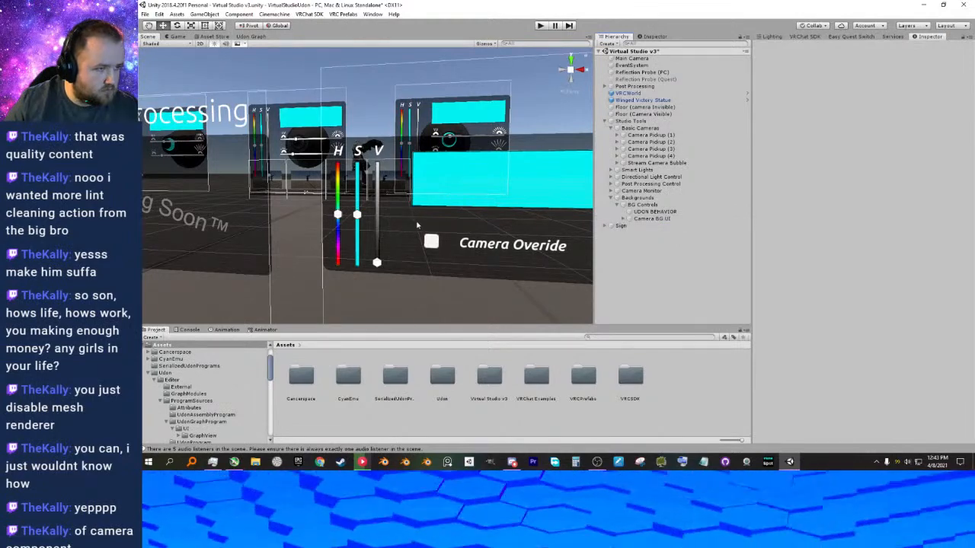
# Open the Camera BG Controls Udon graph from the UDON BEHAVIOR object and shrink its Variables list.
pyautogui.moveTo(426, 226); pyautogui.dragTo(415, 235, button='right')
pyautogui.moveTo(415, 235); pyautogui.dragTo(503, 274, button='middle')
pyautogui.scroll(-3, 504, 276)
pyautogui.moveTo(505, 276); pyautogui.dragTo(555, 251, button='right')
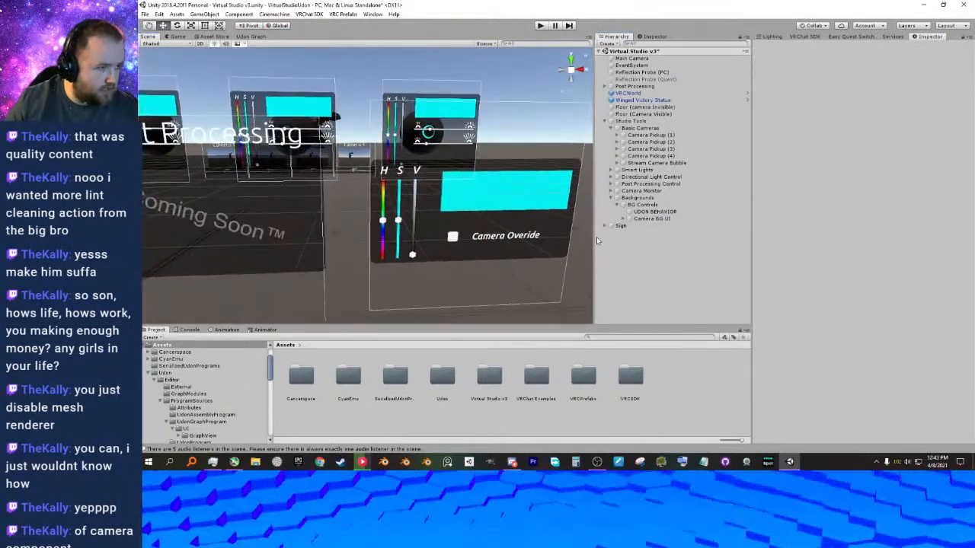
pyautogui.click(654, 211)
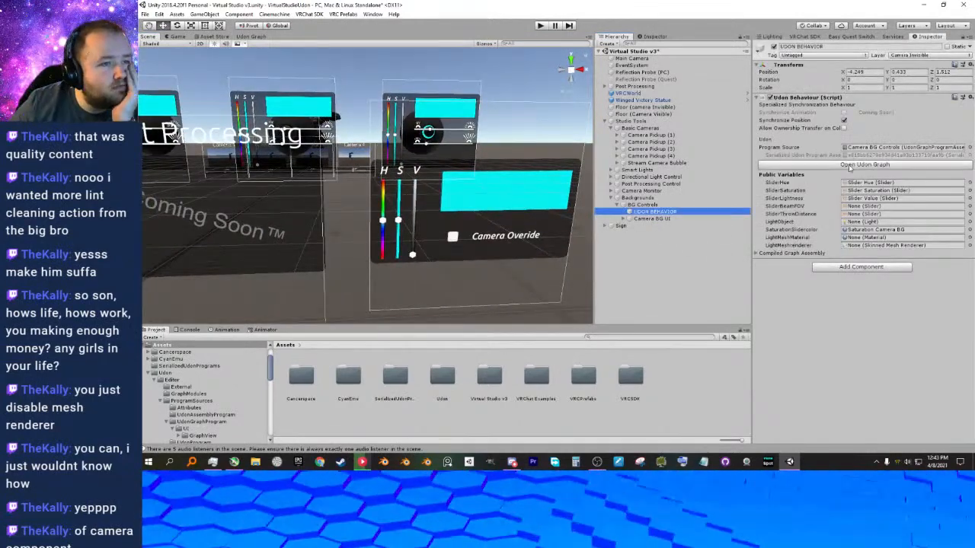
pyautogui.click(863, 164)
pyautogui.moveTo(432, 164); pyautogui.dragTo(512, 223, button='middle')
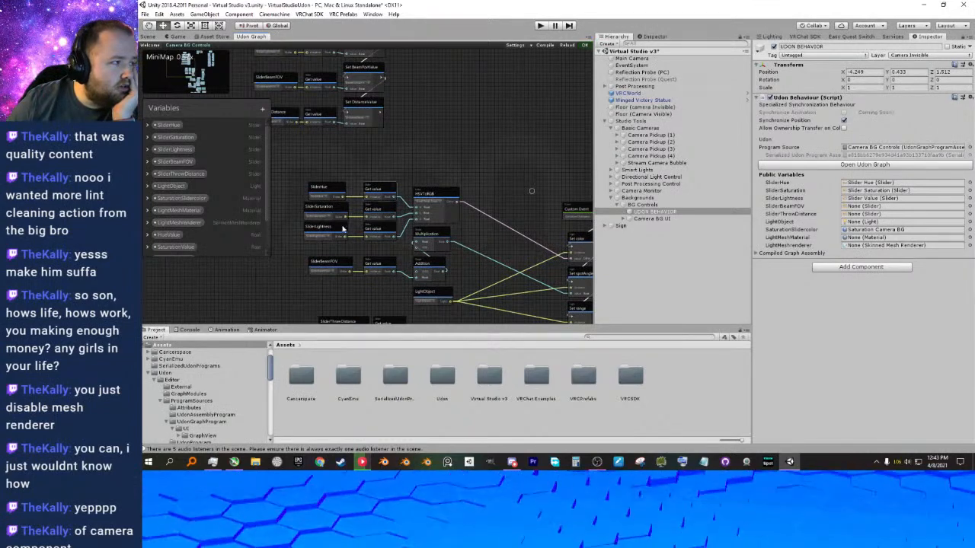
pyautogui.moveTo(264, 236); pyautogui.dragTo(222, 168)
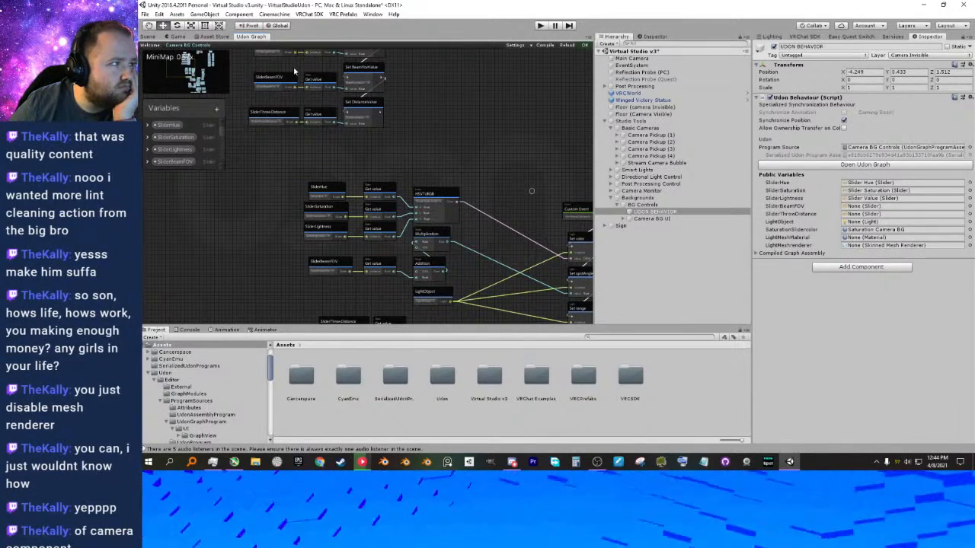
# Detach the Udon Graph into its own window and arrange it side by side with the narrowed main editor.
pyautogui.moveTo(250, 36); pyautogui.dragTo(419, 194)
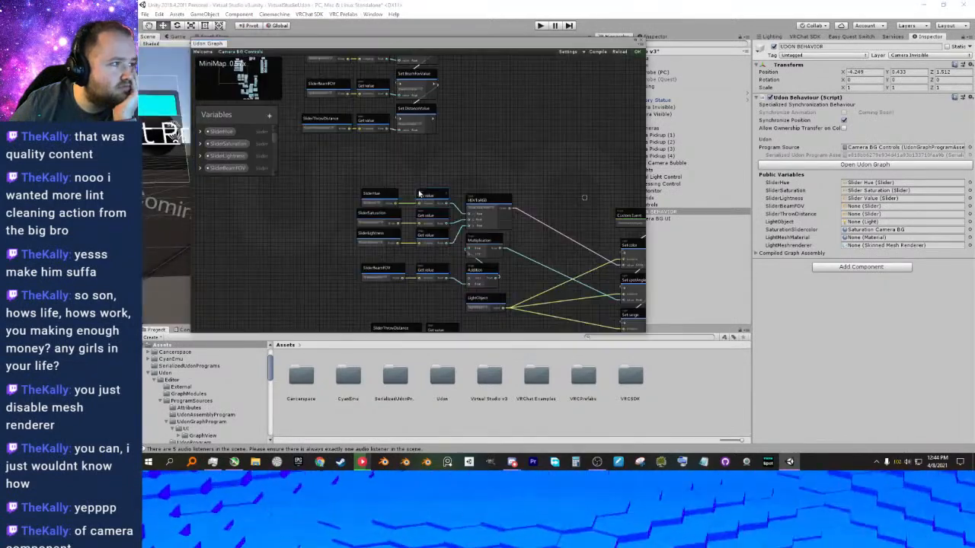
pyautogui.moveTo(439, 47); pyautogui.dragTo(690, 131)
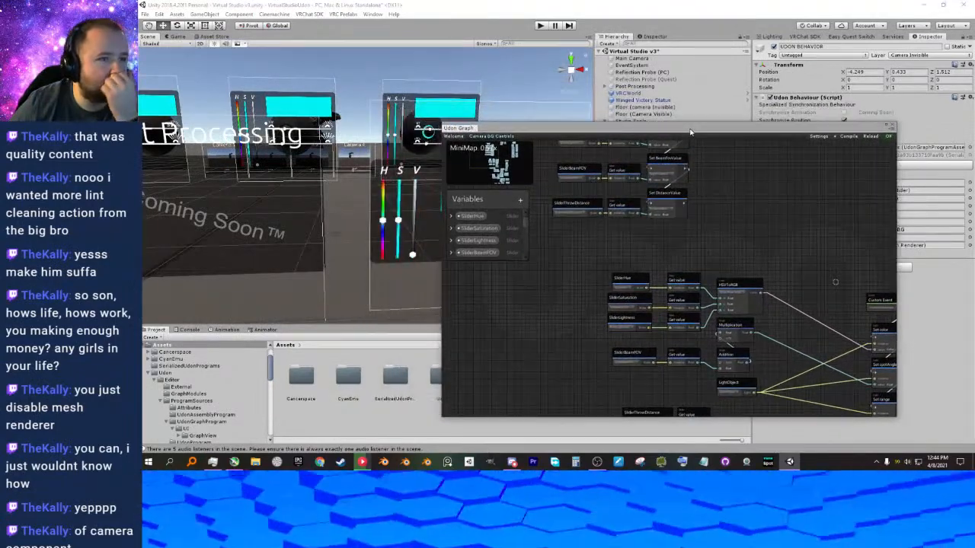
pyautogui.press('super+Left')
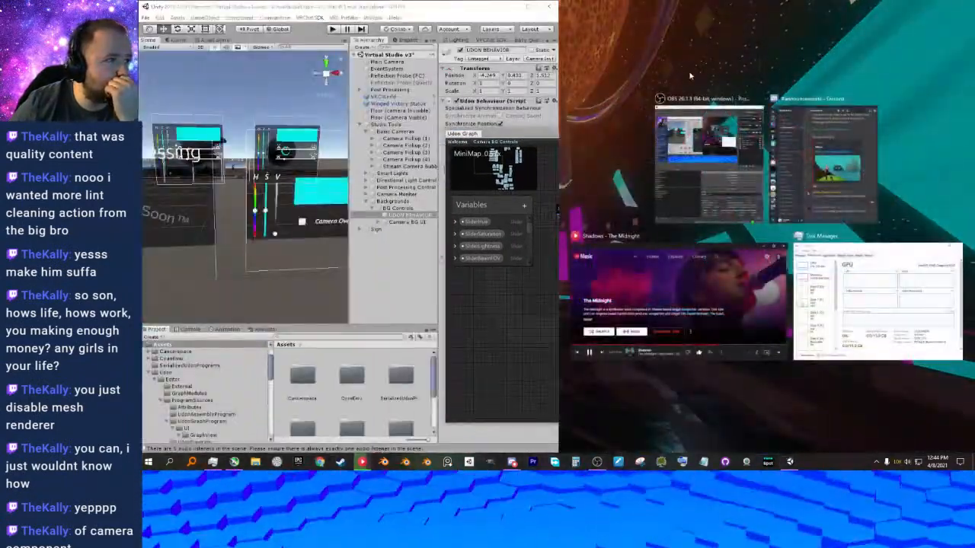
pyautogui.click(705, 74)
pyautogui.moveTo(713, 133); pyautogui.dragTo(681, 2)
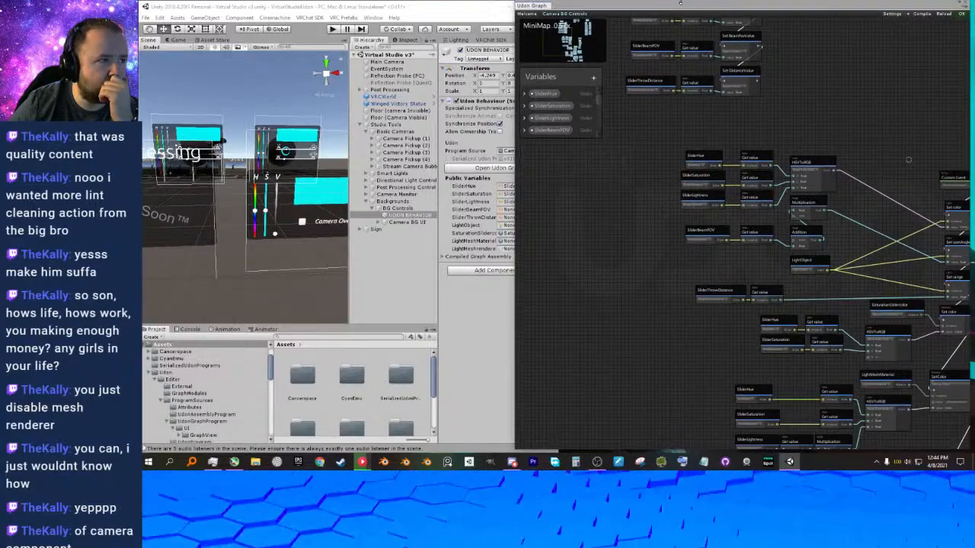
pyautogui.moveTo(517, 161); pyautogui.dragTo(559, 161)
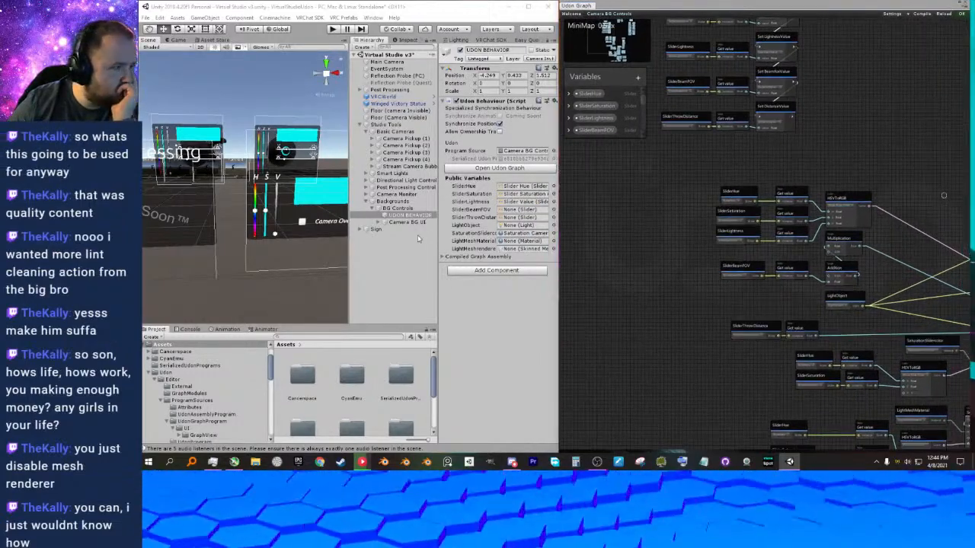
# Delete the SliderBeamFOV and SliderThrowDistance nodes with their Get value and Set nodes from the OnPreSerialization chain.
pyautogui.moveTo(673, 165)
pyautogui.mouseDown(button='middle')
pyautogui.moveTo(651, 286)
pyautogui.moveTo(666, 298)
pyautogui.mouseUp(button='middle')
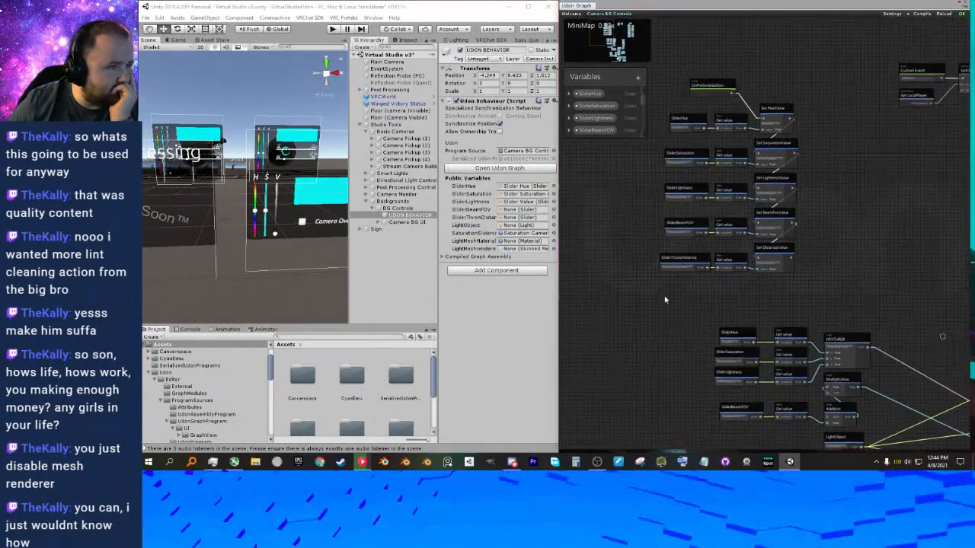
pyautogui.moveTo(600, 176); pyautogui.dragTo(610, 233, button='middle')
pyautogui.scroll(2, 610, 231)
pyautogui.scroll(2, 628, 229)
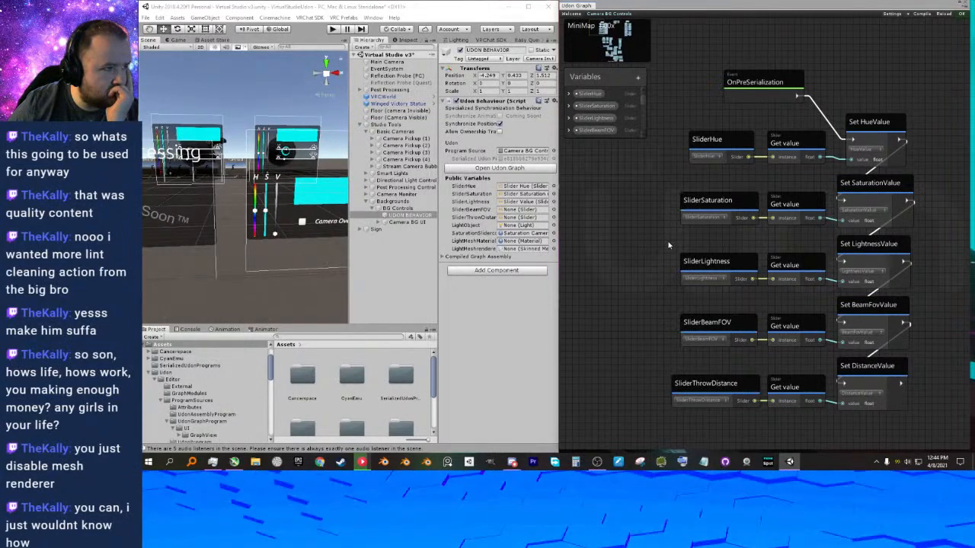
pyautogui.moveTo(651, 230); pyautogui.dragTo(633, 218, button='middle')
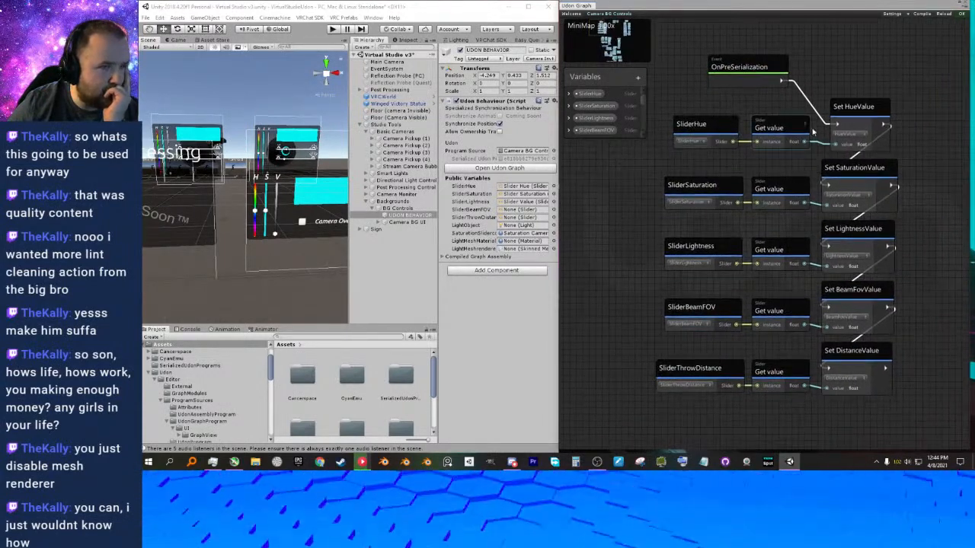
pyautogui.moveTo(771, 304); pyautogui.dragTo(729, 271, button='middle')
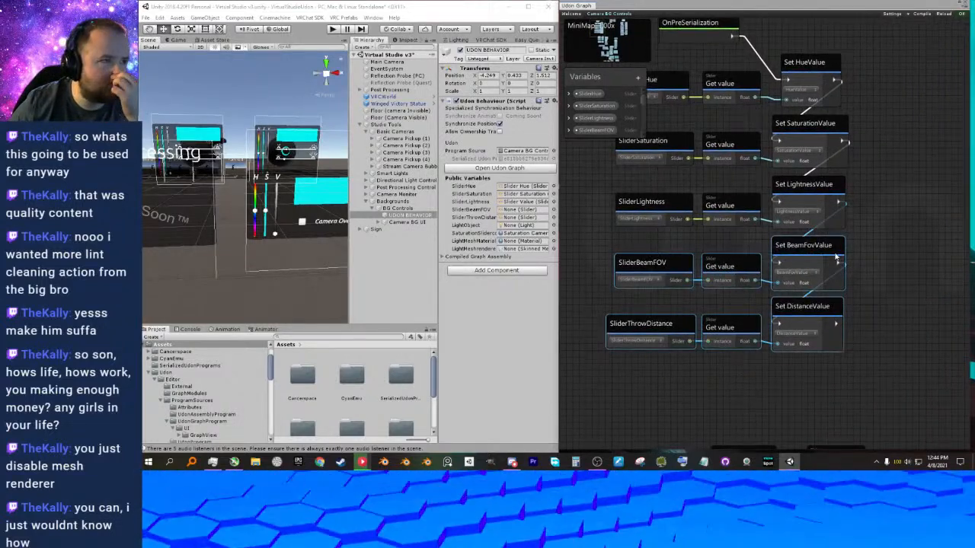
pyautogui.press('Delete')
# Remove the beam FOV and throw distance slider, value and Set value nodes from the OnDeserialization chain.
pyautogui.moveTo(796, 239); pyautogui.dragTo(681, 244, button='middle')
pyautogui.scroll(-5, 779, 213)
pyautogui.scroll(3, 754, 150)
pyautogui.scroll(5, 742, 216)
pyautogui.moveTo(759, 149); pyautogui.dragTo(737, 234, button='middle')
pyautogui.scroll(-5, 801, 234)
pyautogui.moveTo(842, 240); pyautogui.dragTo(655, 216, button='middle')
pyautogui.scroll(2, 692, 211)
pyautogui.moveTo(725, 266); pyautogui.dragTo(700, 178, button='middle')
pyautogui.moveTo(784, 260); pyautogui.dragTo(768, 178, button='middle')
pyautogui.scroll(-1, 758, 213)
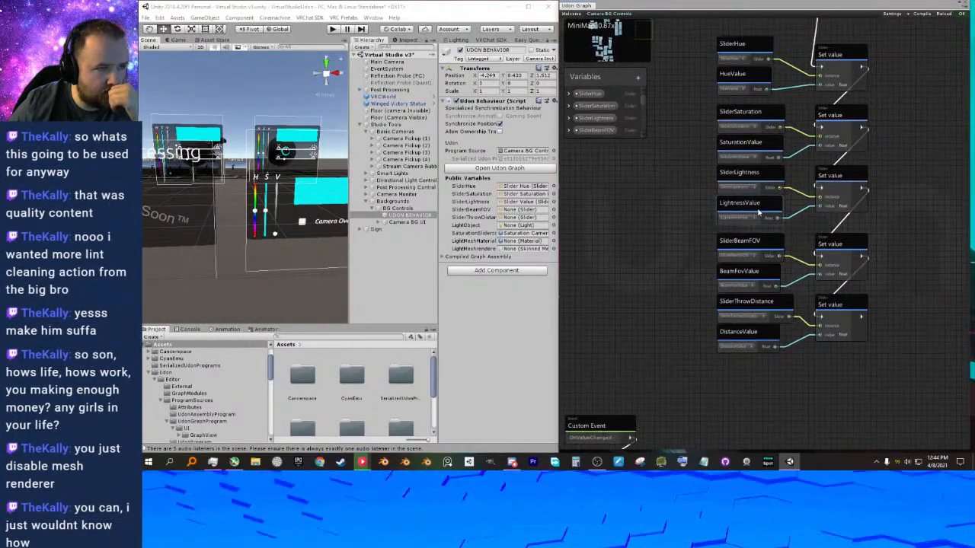
pyautogui.moveTo(680, 196); pyautogui.dragTo(697, 214, button='middle')
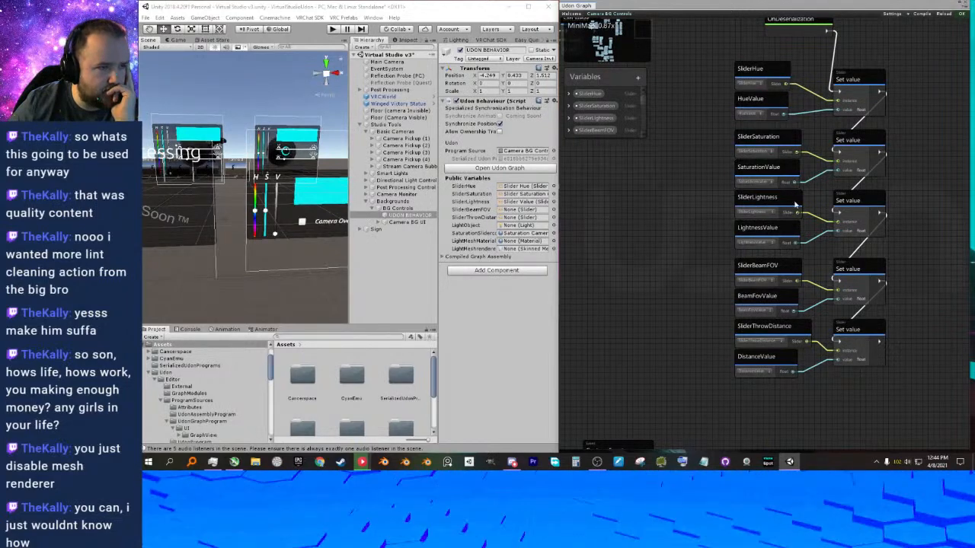
pyautogui.moveTo(715, 260); pyautogui.dragTo(714, 222, button='middle')
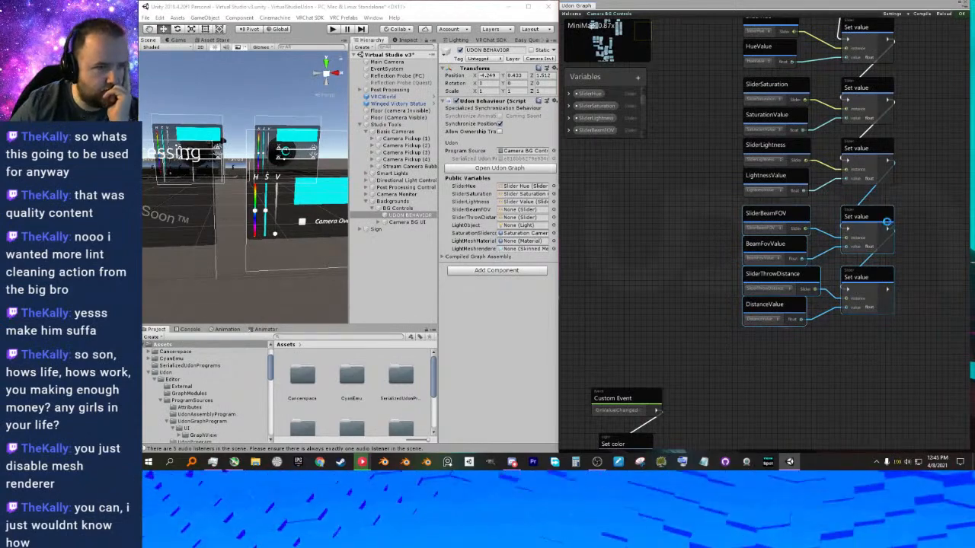
# Examine the light's Set color, Set spotAngle and Set range nodes in the OnValueChanged chain and their LightObject source.
pyautogui.scroll(-5, 761, 256)
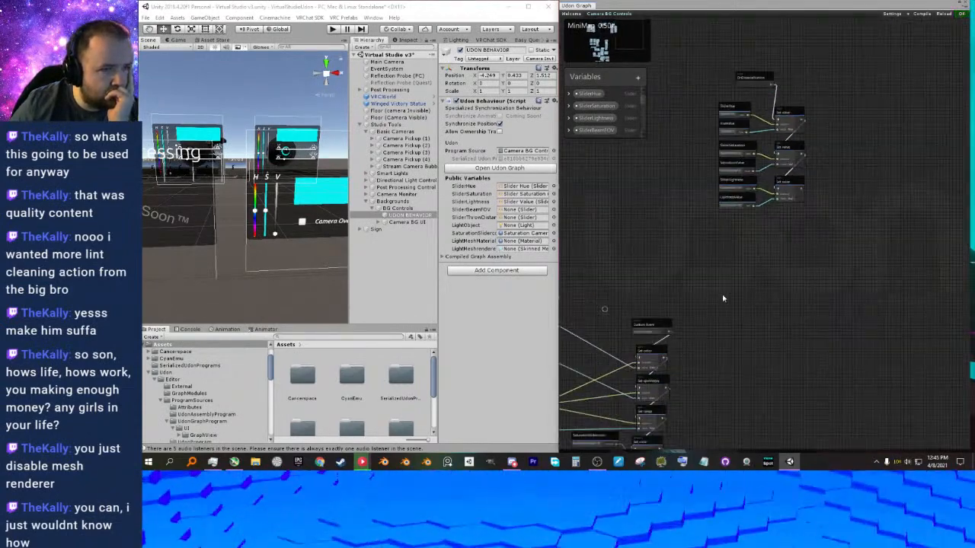
pyautogui.scroll(5, 797, 178)
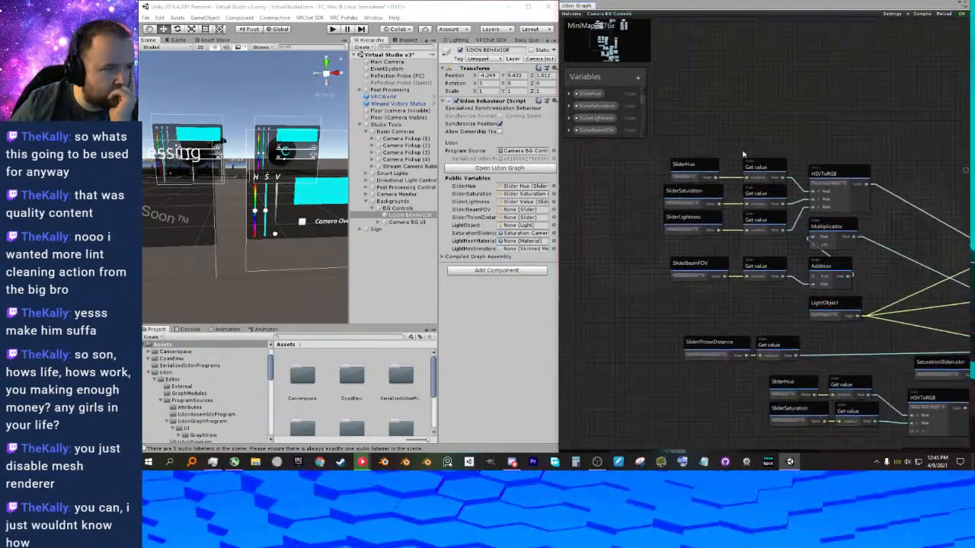
pyautogui.moveTo(754, 155); pyautogui.dragTo(749, 147, button='middle')
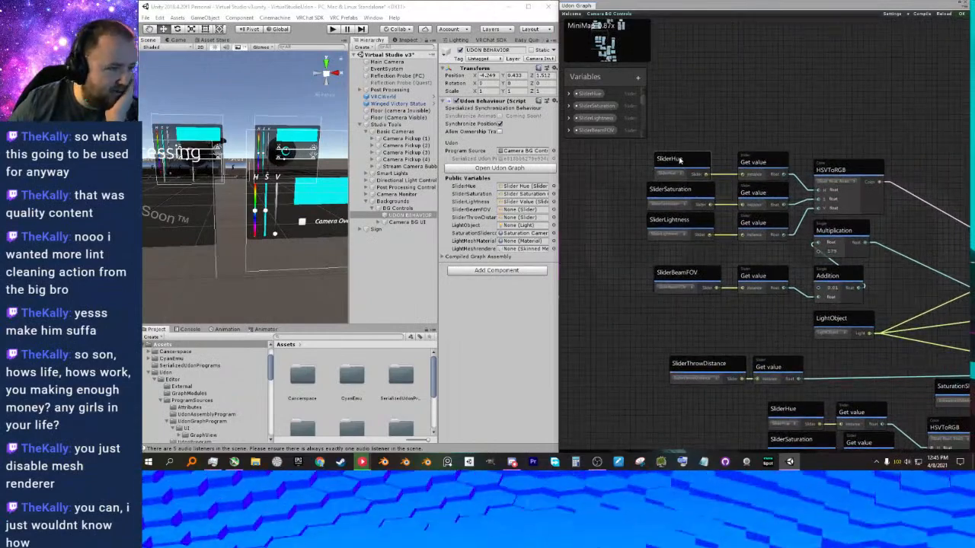
pyautogui.moveTo(867, 198); pyautogui.dragTo(624, 173, button='middle')
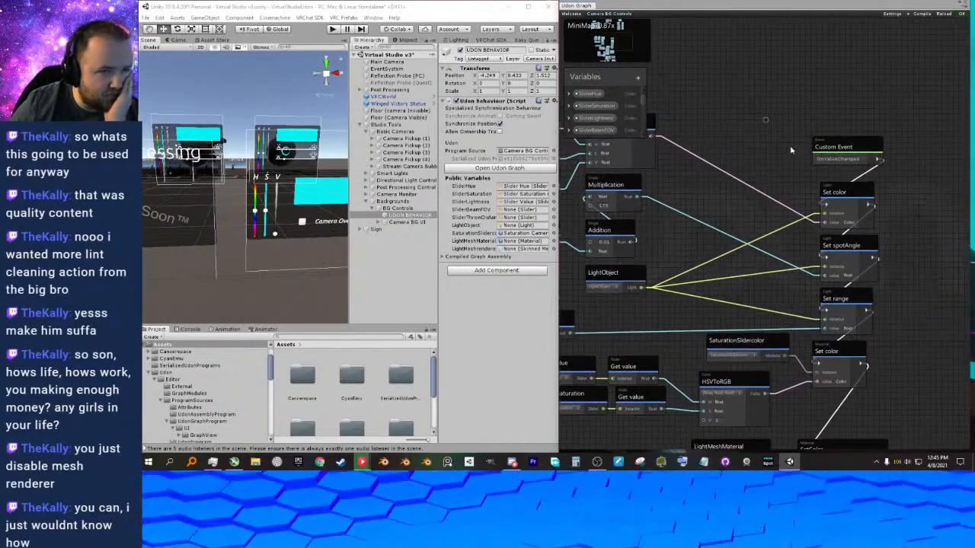
pyautogui.click(836, 192)
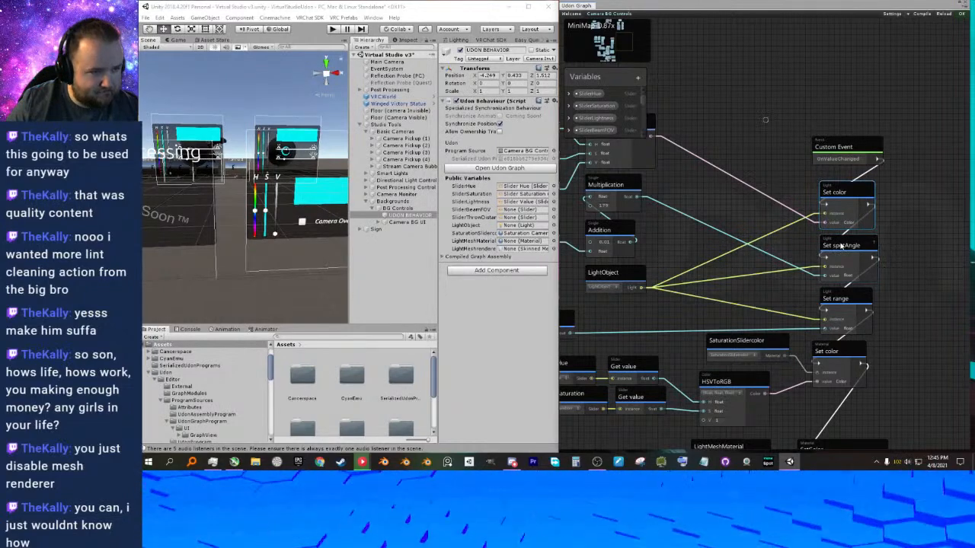
pyautogui.moveTo(939, 275); pyautogui.dragTo(936, 249, button='middle')
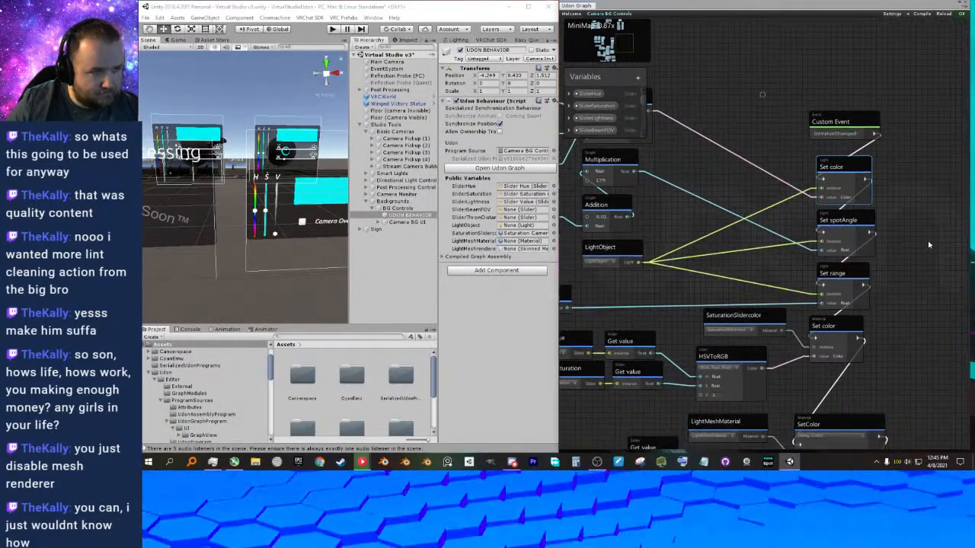
pyautogui.moveTo(709, 242); pyautogui.dragTo(737, 232, button='middle')
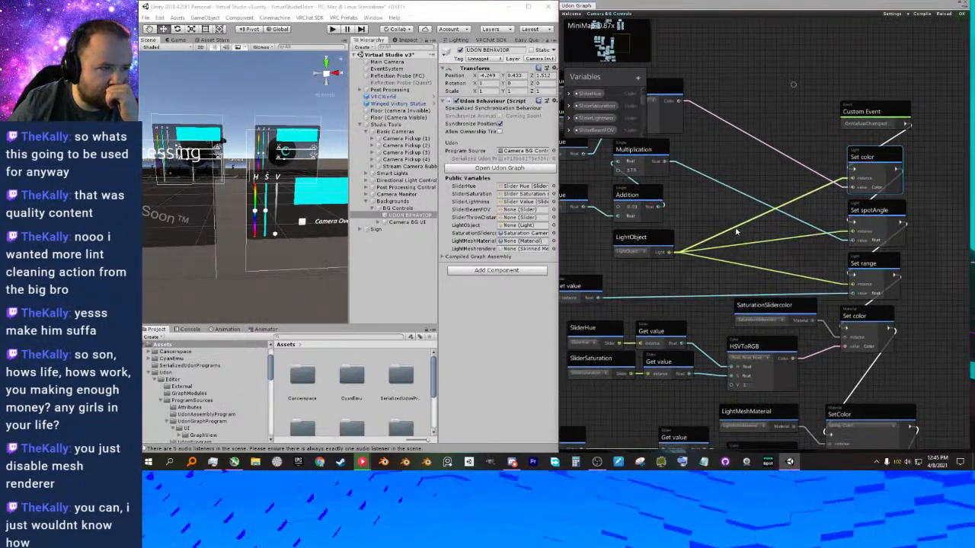
pyautogui.click(636, 240)
pyautogui.moveTo(919, 172); pyautogui.dragTo(873, 283)
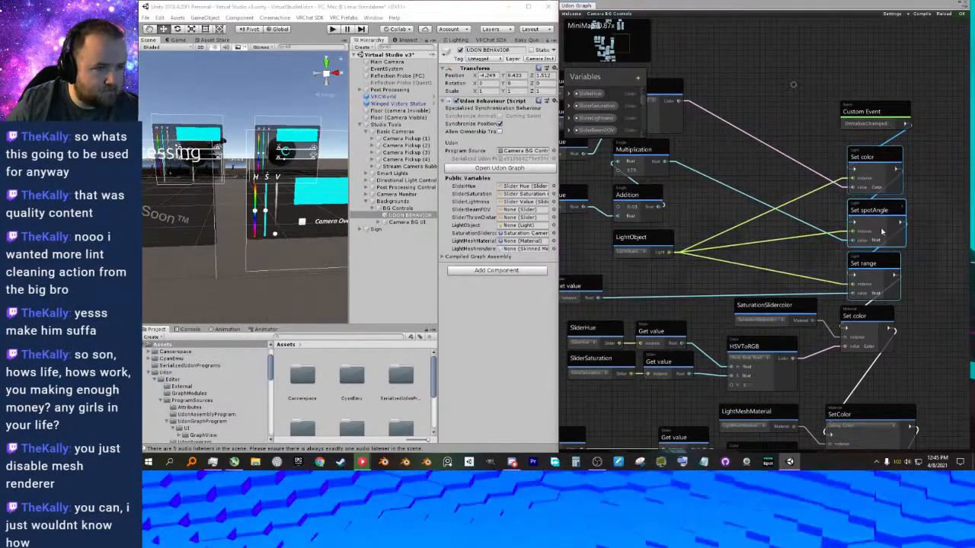
pyautogui.moveTo(787, 236); pyautogui.dragTo(785, 227, button='middle')
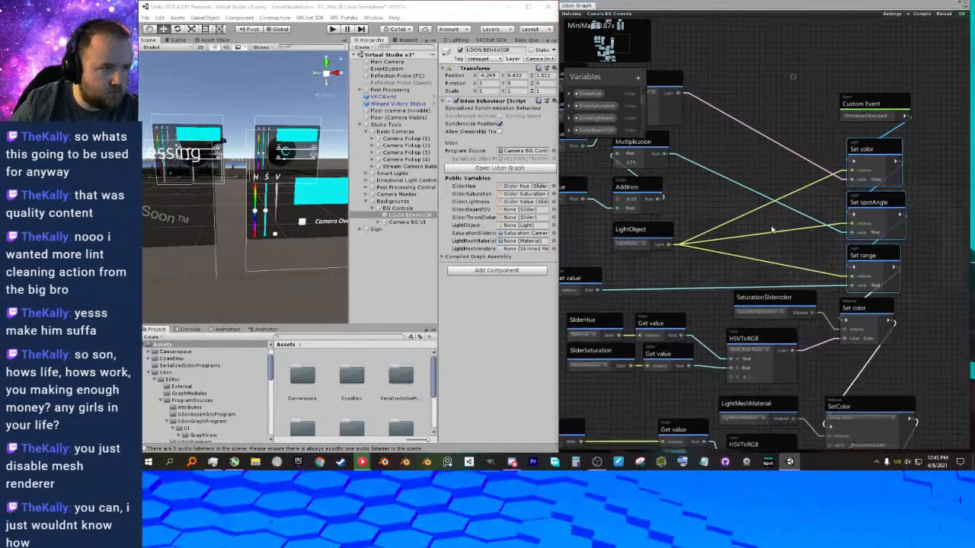
# Trace the hue, saturation, lightness, beam FOV and throw distance slider nodes that feed the light's setter nodes.
pyautogui.scroll(-4, 684, 211)
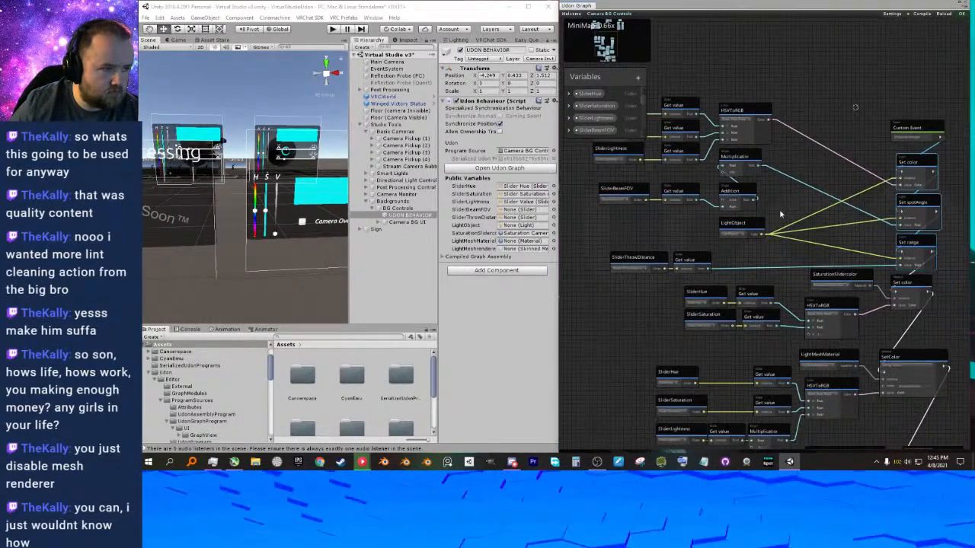
pyautogui.moveTo(790, 204); pyautogui.dragTo(774, 184, button='middle')
pyautogui.scroll(8, 774, 184)
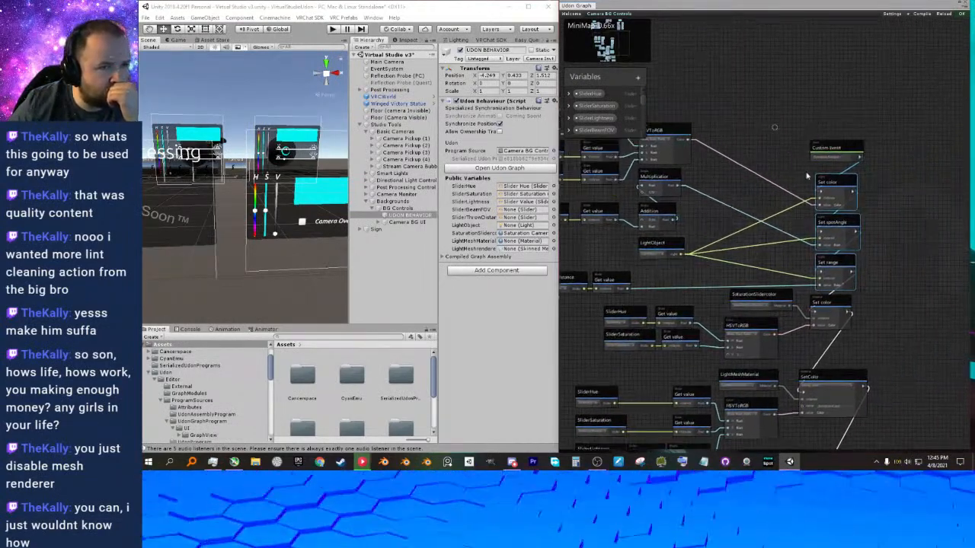
pyautogui.scroll(-6, 750, 226)
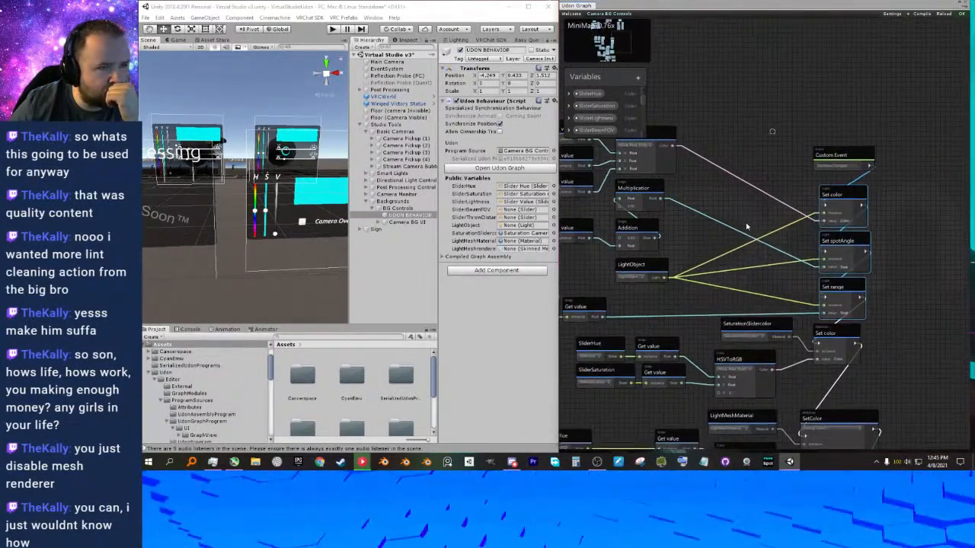
pyautogui.moveTo(755, 219); pyautogui.dragTo(823, 165, button='middle')
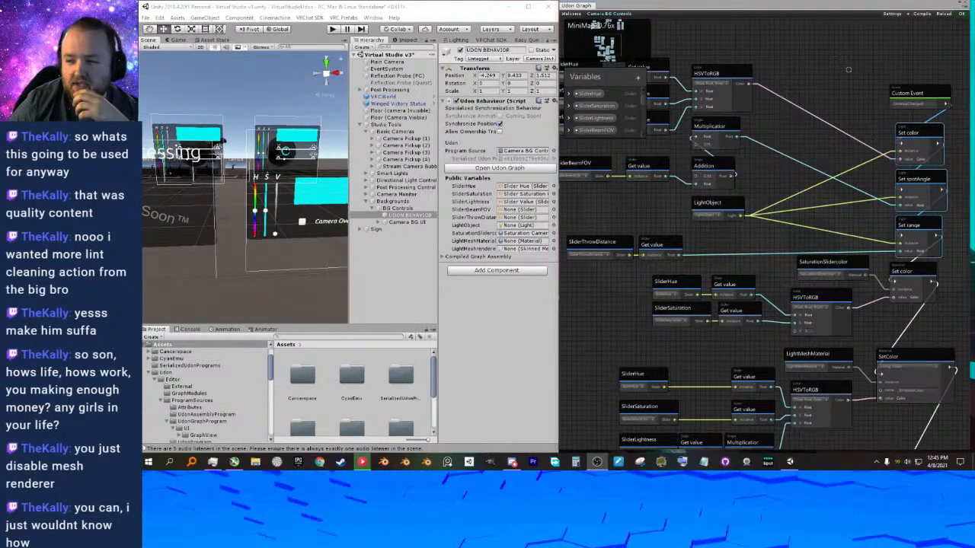
pyautogui.moveTo(708, 159); pyautogui.dragTo(723, 162, button='middle')
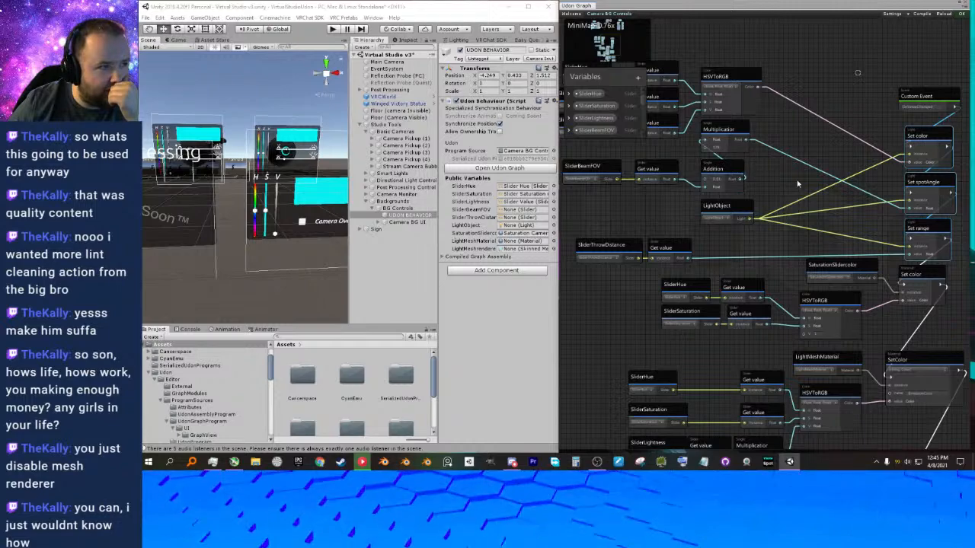
pyautogui.moveTo(825, 241); pyautogui.dragTo(883, 272, button='middle')
pyautogui.moveTo(692, 230); pyautogui.dragTo(729, 246, button='middle')
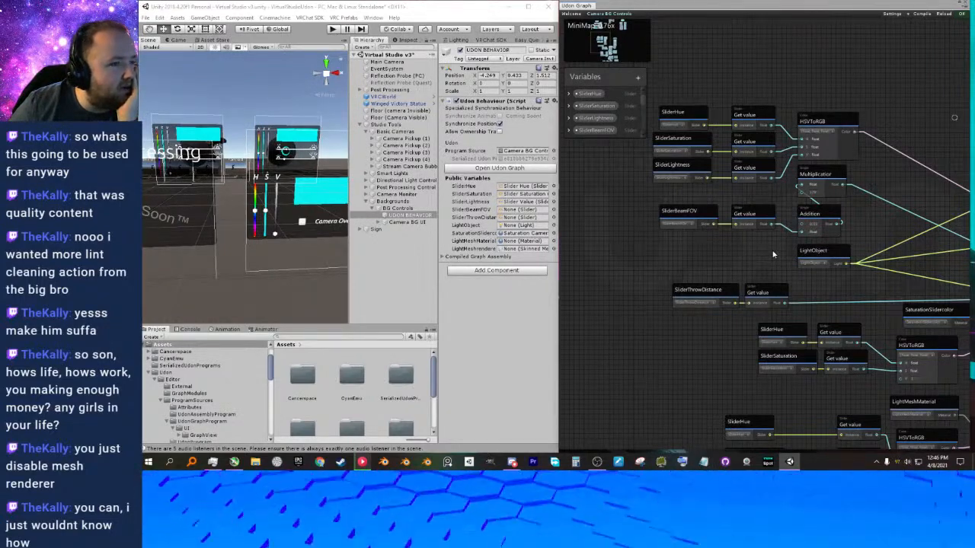
pyautogui.moveTo(773, 255); pyautogui.dragTo(744, 250, button='middle')
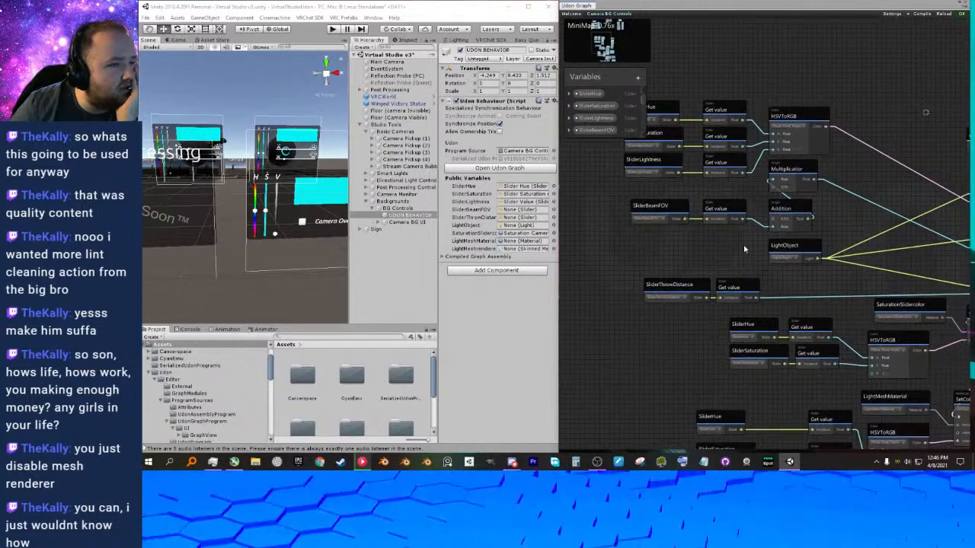
pyautogui.scroll(-2, 742, 245)
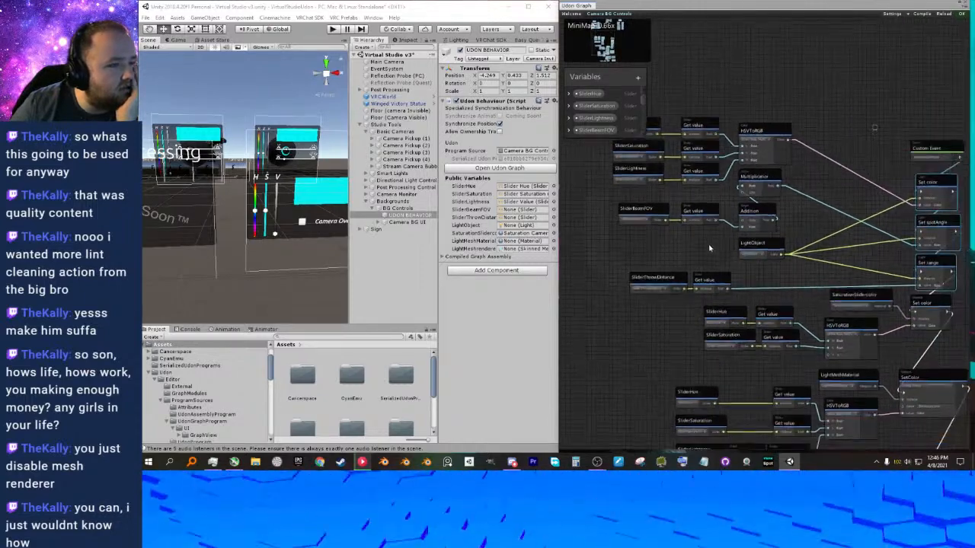
# Compare the slider inputs of the SaturationSlidercolor and LightMeshMaterial HSVToRGB groups with those of the light group.
pyautogui.moveTo(713, 256); pyautogui.dragTo(656, 171, button='middle')
pyautogui.scroll(2, 722, 258)
pyautogui.moveTo(731, 284); pyautogui.dragTo(750, 266, button='middle')
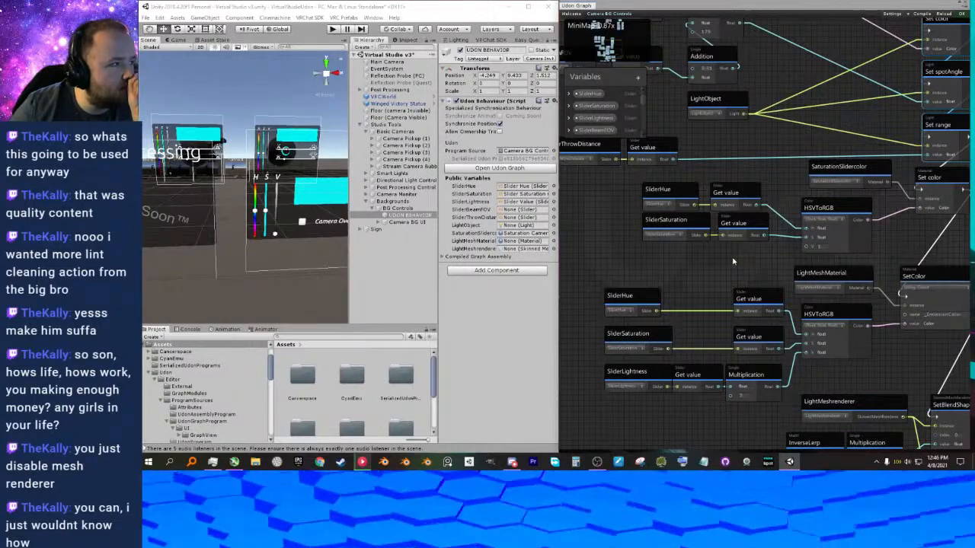
pyautogui.moveTo(713, 262); pyautogui.dragTo(740, 240, button='middle')
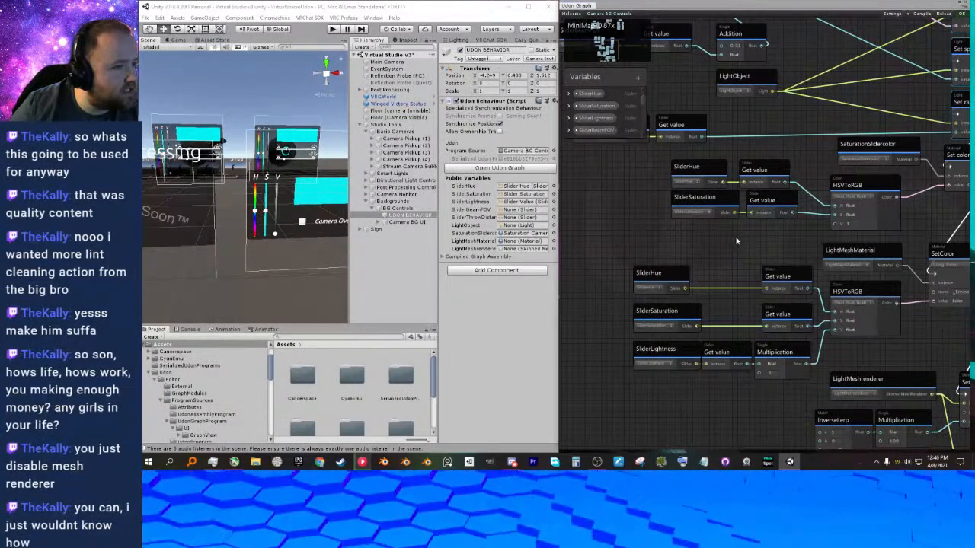
pyautogui.moveTo(723, 263); pyautogui.dragTo(684, 257, button='middle')
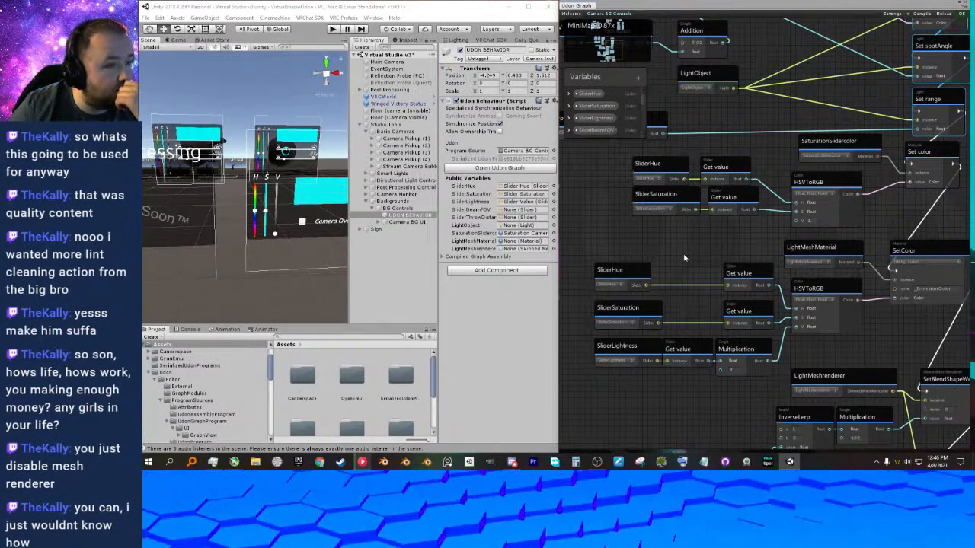
pyautogui.scroll(-1, 678, 240)
pyautogui.moveTo(679, 240); pyautogui.dragTo(770, 336, button='middle')
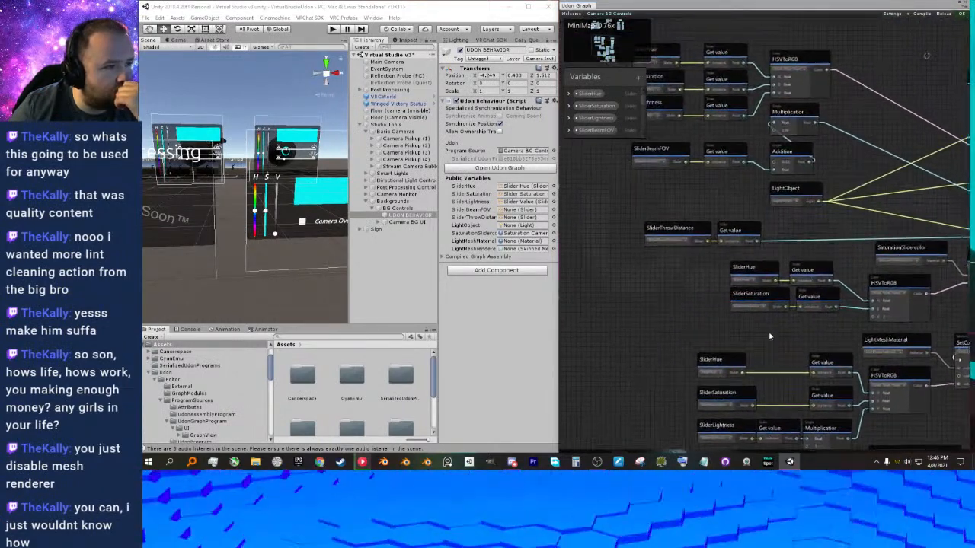
pyautogui.moveTo(676, 301); pyautogui.dragTo(711, 335, button='middle')
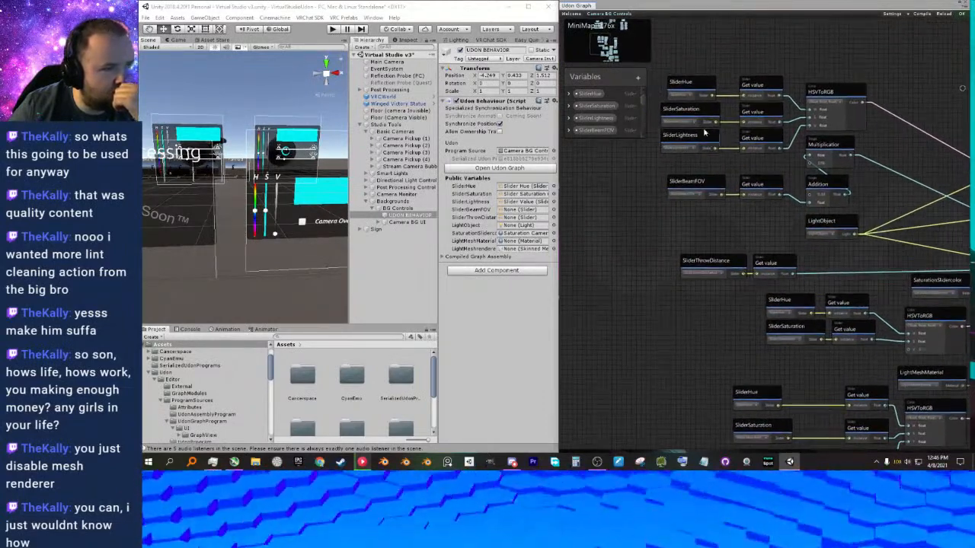
# Duplicate the SliderLightness node with its Get value node and move the copies beneath the SaturationSlidercolor group's SliderSaturation row.
pyautogui.moveTo(711, 160); pyautogui.dragTo(750, 143)
pyautogui.moveTo(781, 192); pyautogui.dragTo(767, 181, button='middle')
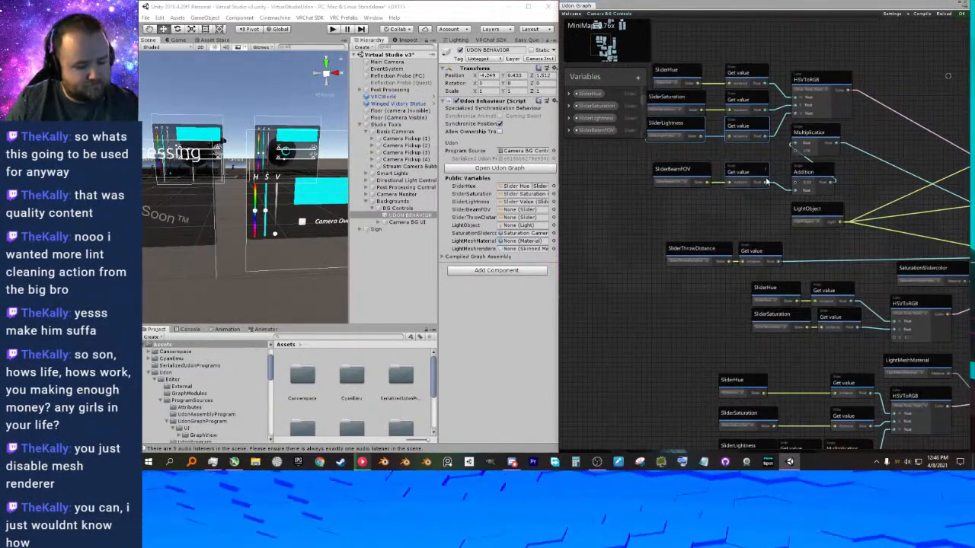
pyautogui.hotkey('ctrl', 'd')
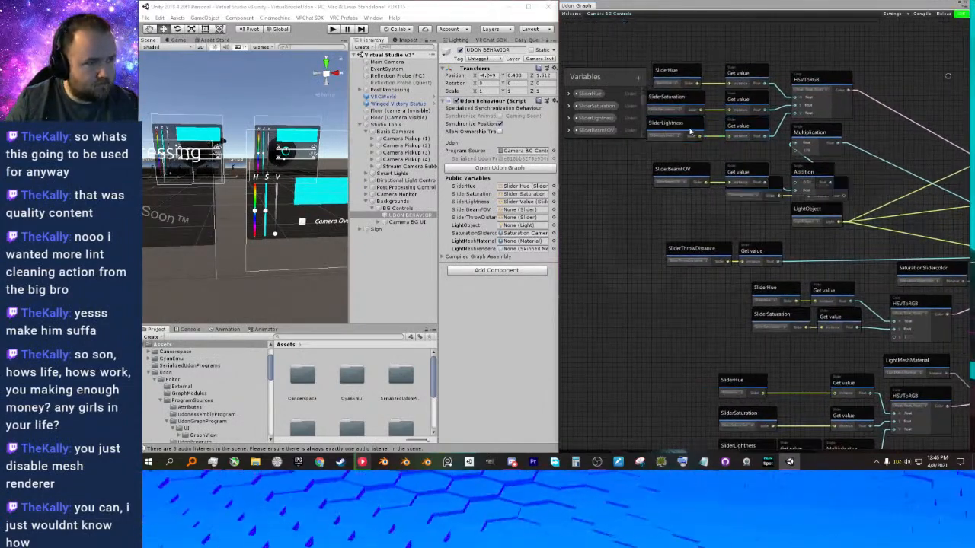
pyautogui.moveTo(779, 192); pyautogui.dragTo(734, 342)
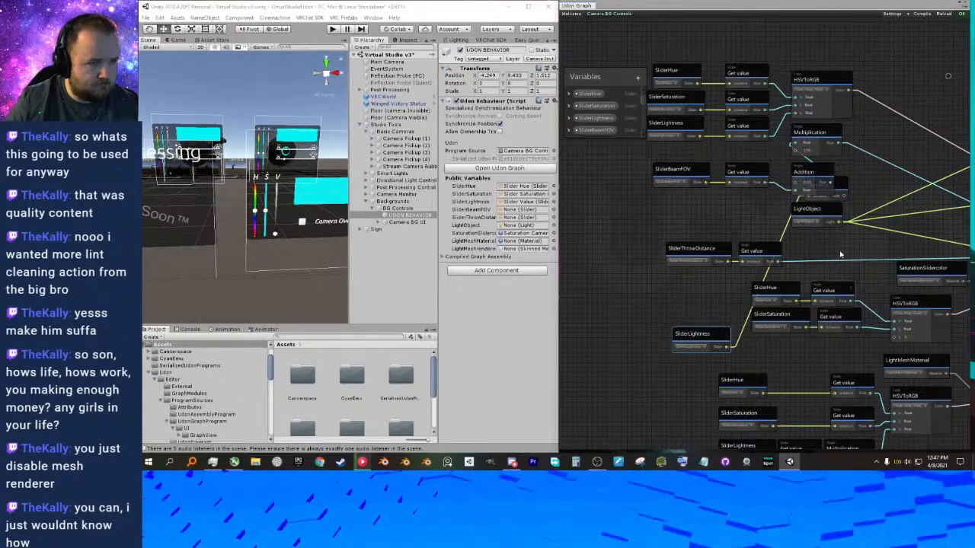
pyautogui.click(845, 189)
pyautogui.moveTo(848, 189); pyautogui.dragTo(862, 347)
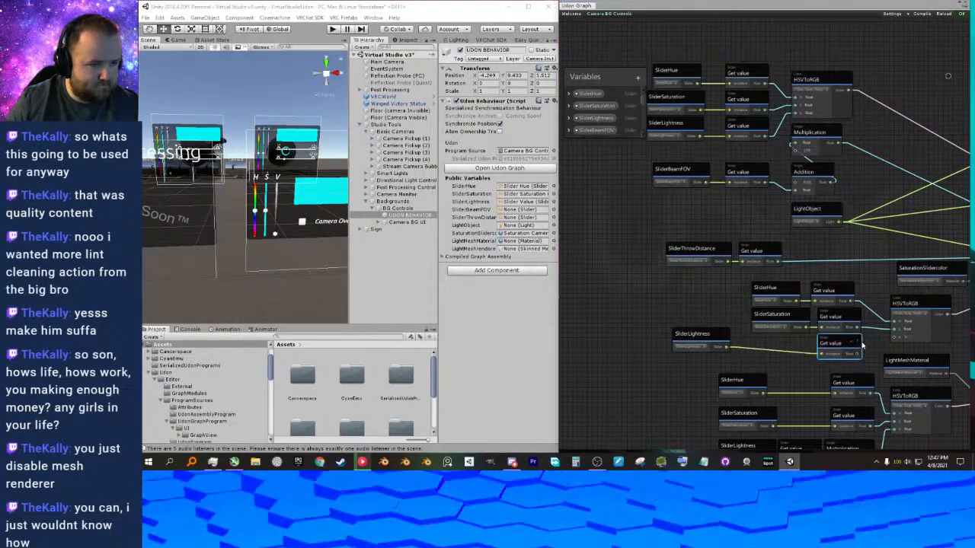
# Connect the copied lightness Get value to the V input of the SaturationSlidercolor group's HSVToRGB and align SliderLightness under SliderSaturation.
pyautogui.scroll(6, 723, 270)
pyautogui.moveTo(870, 413); pyautogui.dragTo(692, 212, button='middle')
pyautogui.scroll(-2, 704, 197)
pyautogui.moveTo(568, 231); pyautogui.dragTo(706, 243)
pyautogui.moveTo(706, 242); pyautogui.dragTo(653, 263, button='middle')
pyautogui.moveTo(767, 264); pyautogui.dragTo(832, 236)
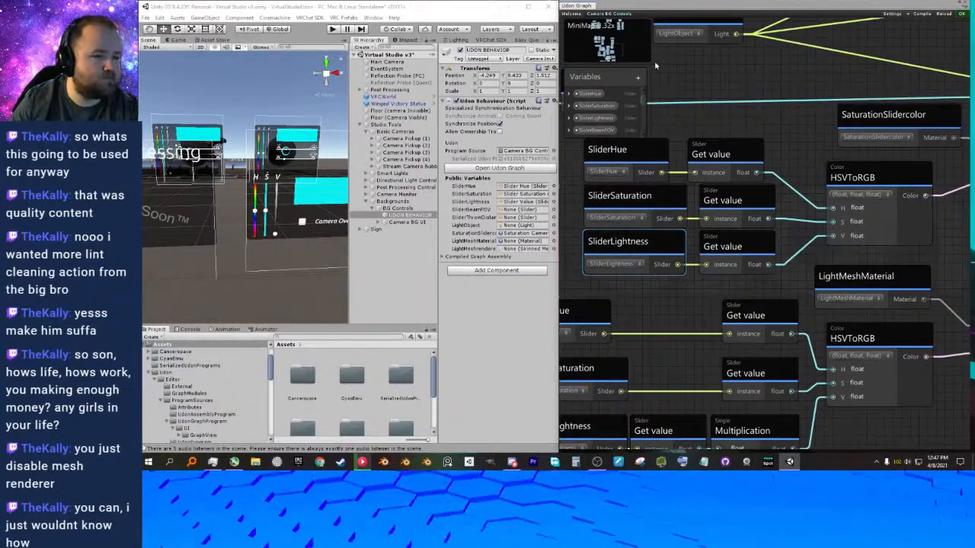
# Delete the LightObject group with its slider and math nodes, plus the light's Set color, Set spotAngle and Set range nodes.
pyautogui.scroll(-6, 754, 131)
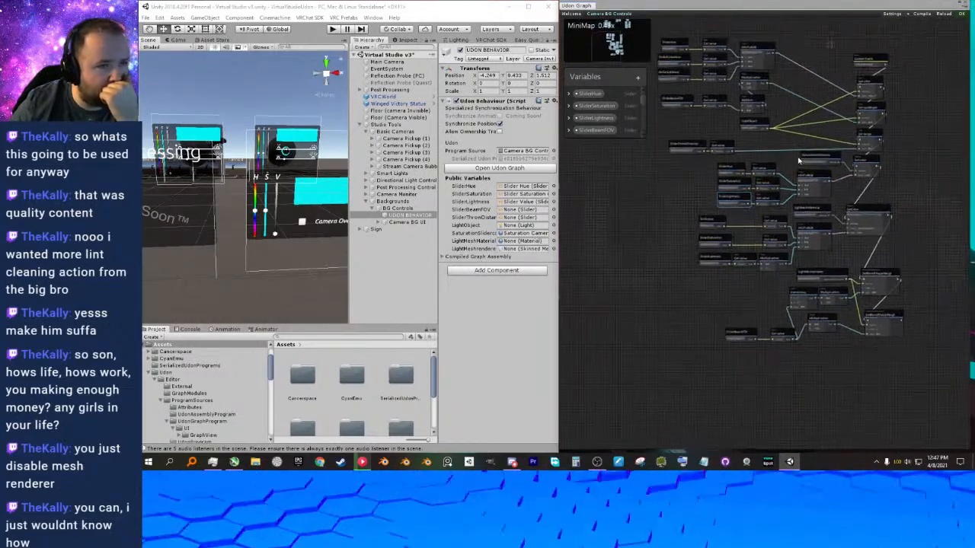
pyautogui.scroll(1, 800, 198)
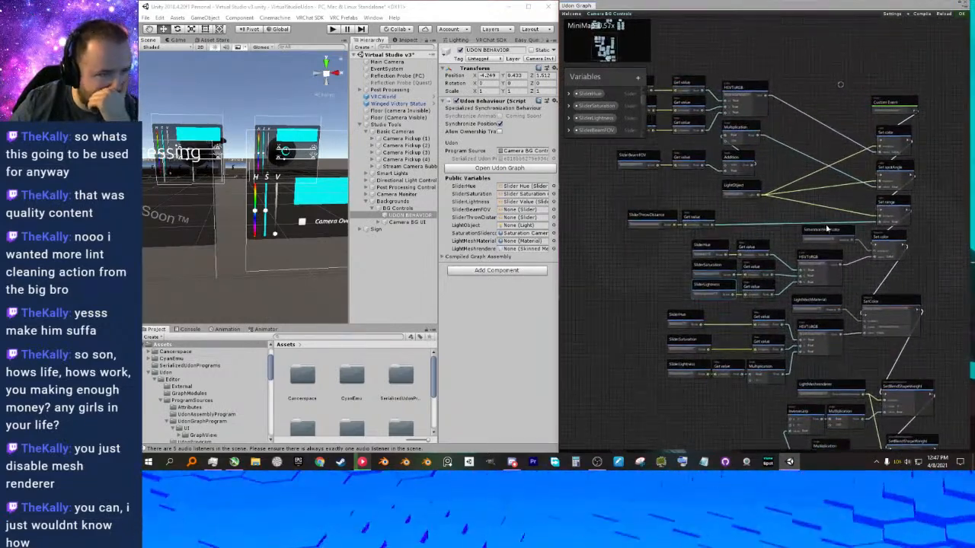
pyautogui.scroll(1, 838, 246)
pyautogui.moveTo(838, 246); pyautogui.dragTo(832, 252)
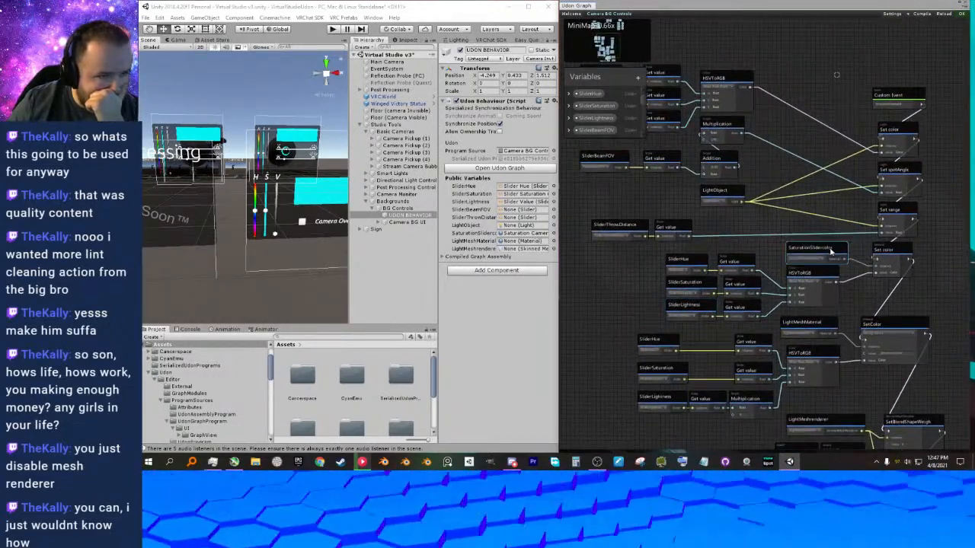
pyautogui.scroll(-2, 743, 227)
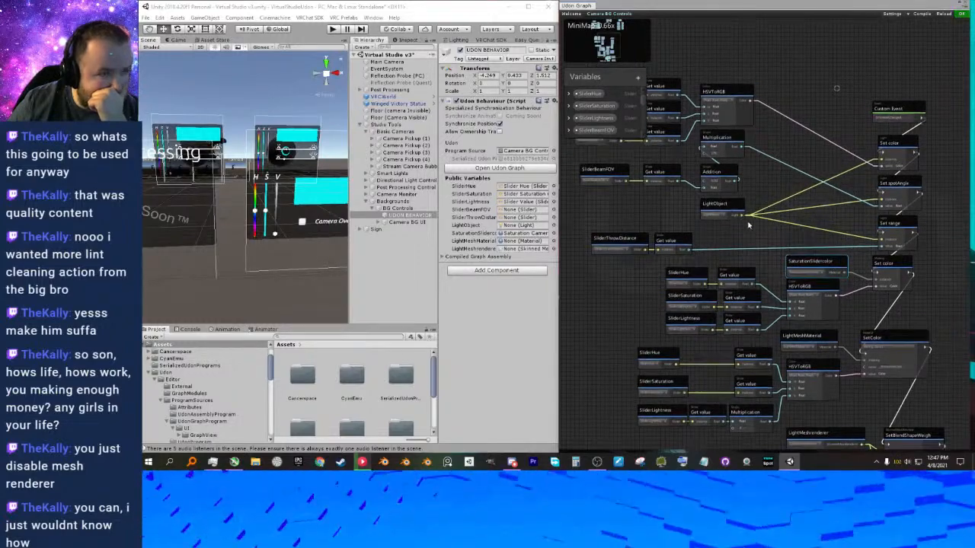
pyautogui.moveTo(710, 142); pyautogui.dragTo(782, 137, button='middle')
pyautogui.moveTo(688, 80); pyautogui.dragTo(824, 242)
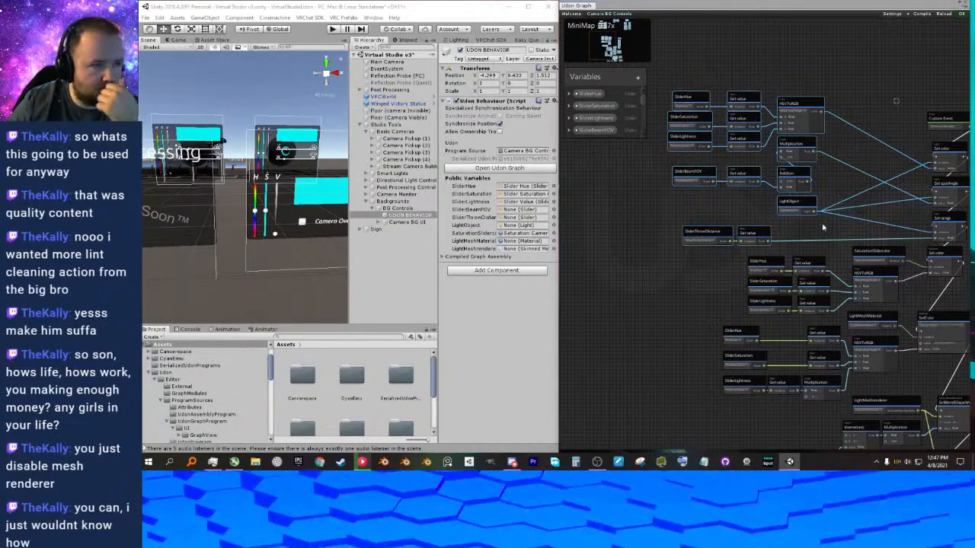
pyautogui.press('Delete')
pyautogui.moveTo(809, 108); pyautogui.dragTo(867, 197)
pyautogui.press('Delete')
# Move the OnValueChanged Custom Event above the material Set color node and connect its flow to that node.
pyautogui.moveTo(839, 77); pyautogui.dragTo(825, 224)
pyautogui.scroll(5, 830, 227)
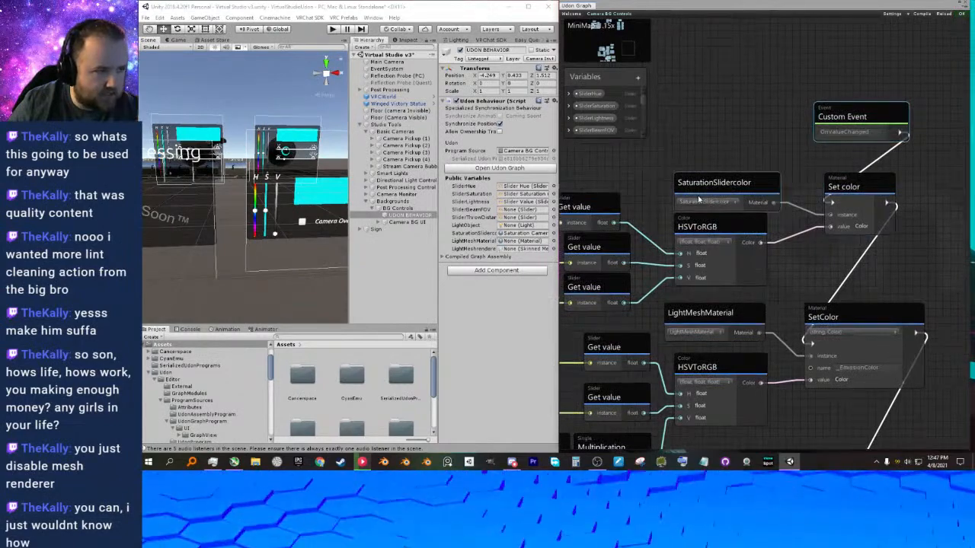
pyautogui.moveTo(821, 236); pyautogui.dragTo(850, 199, button='middle')
# Review the material Set color node and the remaining node groups across the whole graph.
pyautogui.click(867, 160)
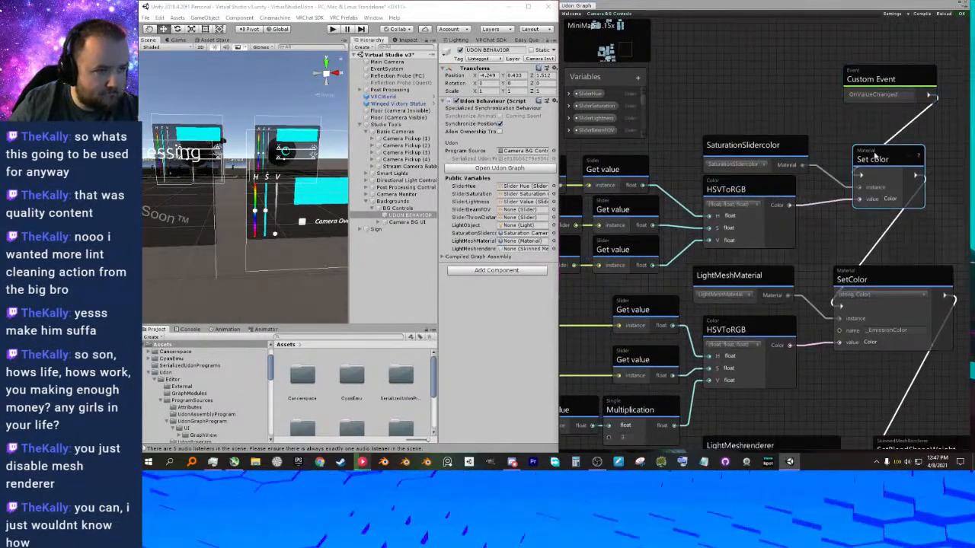
pyautogui.moveTo(775, 223); pyautogui.dragTo(812, 205, button='middle')
pyautogui.scroll(-2, 794, 202)
pyautogui.moveTo(628, 141); pyautogui.dragTo(749, 216)
pyautogui.click(782, 150)
pyautogui.moveTo(817, 200); pyautogui.dragTo(817, 169, button='middle')
pyautogui.scroll(-1, 801, 204)
pyautogui.scroll(-5, 817, 169)
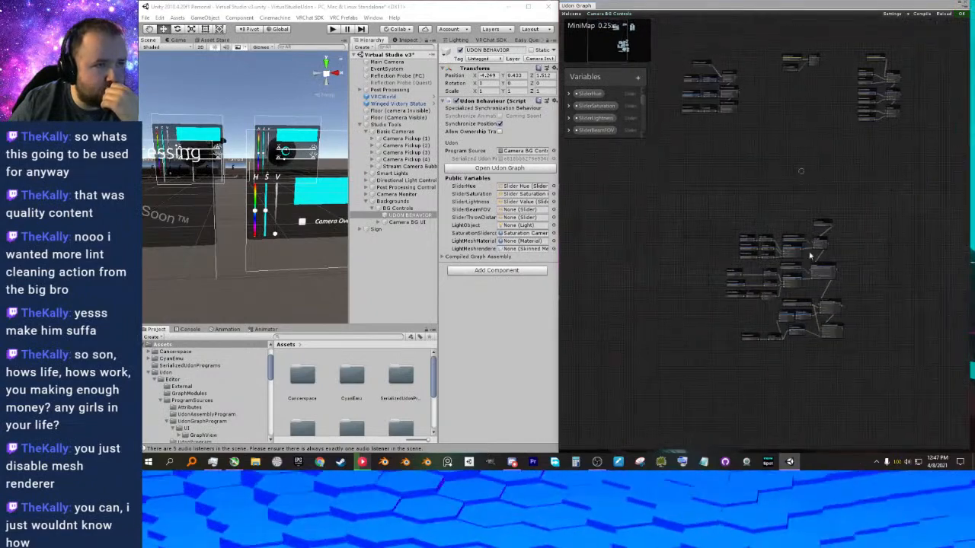
# Move the colour node groups up and gather the OnPreSerialization, SetOwner and OnDeserialization groups closer above them in the graph.
pyautogui.moveTo(699, 207); pyautogui.dragTo(861, 376)
pyautogui.scroll(3, 806, 287)
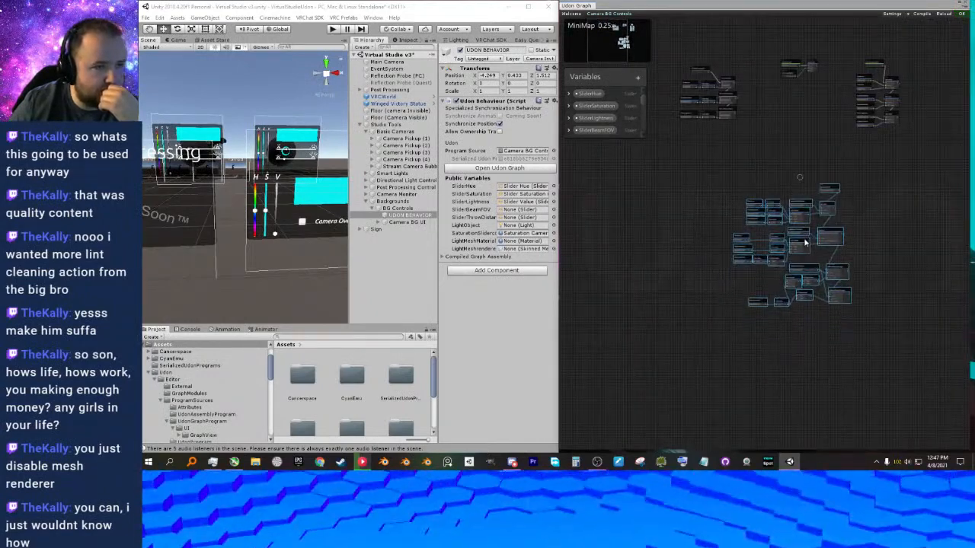
pyautogui.moveTo(807, 183); pyautogui.dragTo(823, 196, button='middle')
pyautogui.moveTo(690, 71); pyautogui.dragTo(766, 152)
pyautogui.moveTo(734, 105); pyautogui.dragTo(760, 139)
pyautogui.moveTo(888, 74); pyautogui.dragTo(897, 186)
pyautogui.moveTo(806, 66); pyautogui.dragTo(863, 160)
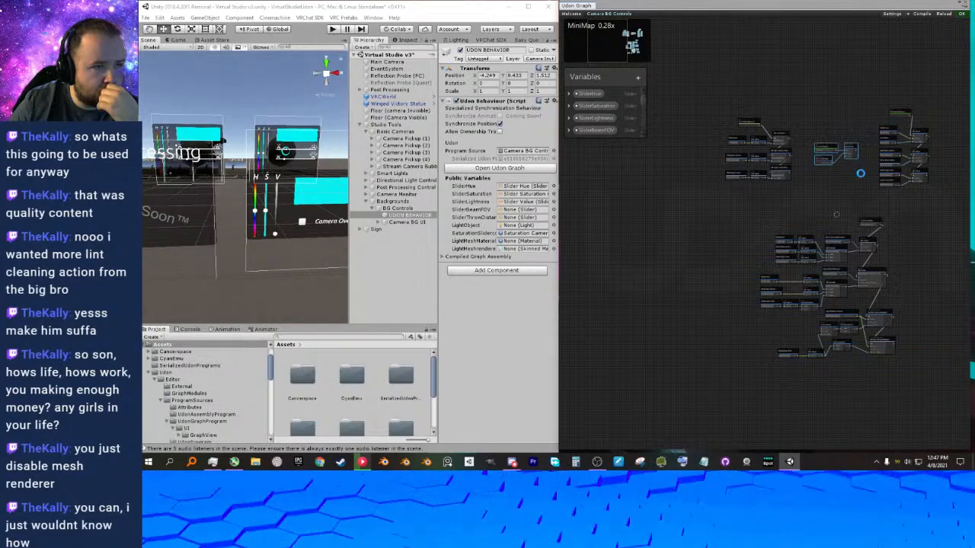
# Tighten the spacing of the OnPreSerialization and OnDeserialization groups around the SetOwner group.
pyautogui.scroll(4, 838, 211)
pyautogui.moveTo(838, 211)
pyautogui.mouseDown(button='middle')
pyautogui.moveTo(814, 172)
pyautogui.moveTo(800, 169)
pyautogui.moveTo(809, 175)
pyautogui.mouseUp(button='middle')
pyautogui.scroll(-3, 781, 168)
pyautogui.moveTo(691, 58); pyautogui.dragTo(779, 145)
pyautogui.moveTo(775, 143); pyautogui.dragTo(789, 175)
pyautogui.moveTo(873, 58); pyautogui.dragTo(914, 169)
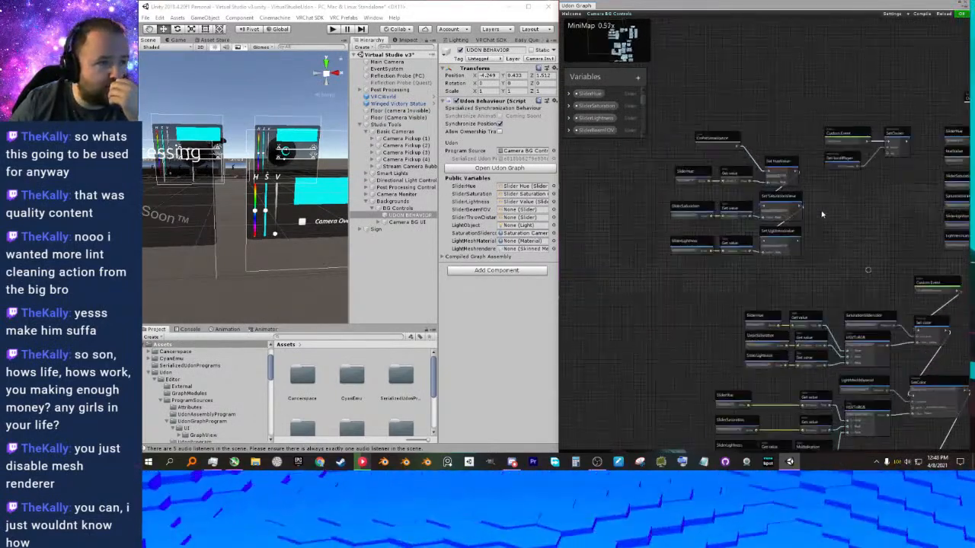
# Examine the OnPreSerialization and OnDeserialization groups to see how the slider values are stored and restored.
pyautogui.scroll(5, 827, 207)
pyautogui.moveTo(861, 186); pyautogui.dragTo(922, 226, button='middle')
pyautogui.scroll(-1, 825, 189)
pyautogui.moveTo(840, 192); pyautogui.dragTo(834, 205, button='middle')
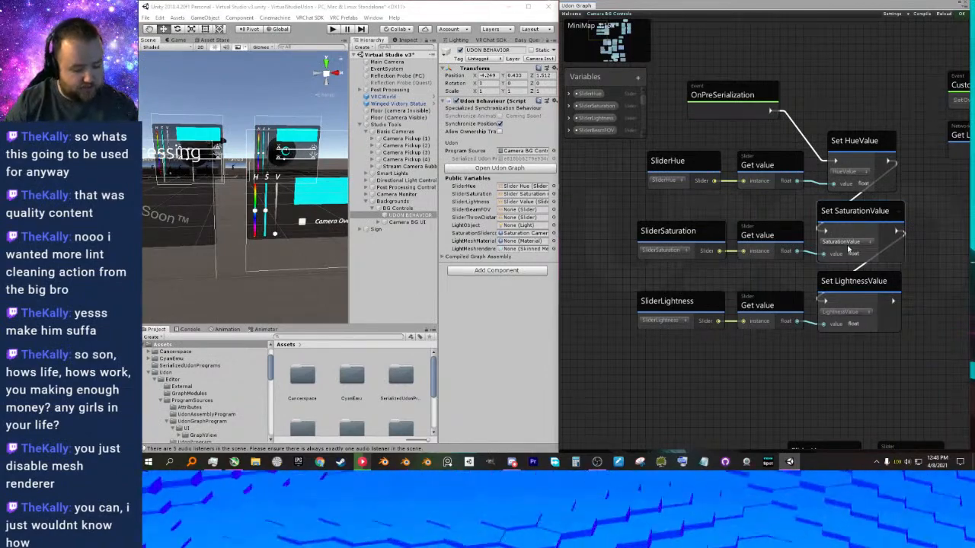
pyautogui.moveTo(783, 215)
pyautogui.mouseDown(button='middle')
pyautogui.moveTo(751, 219)
pyautogui.moveTo(765, 223)
pyautogui.mouseUp(button='middle')
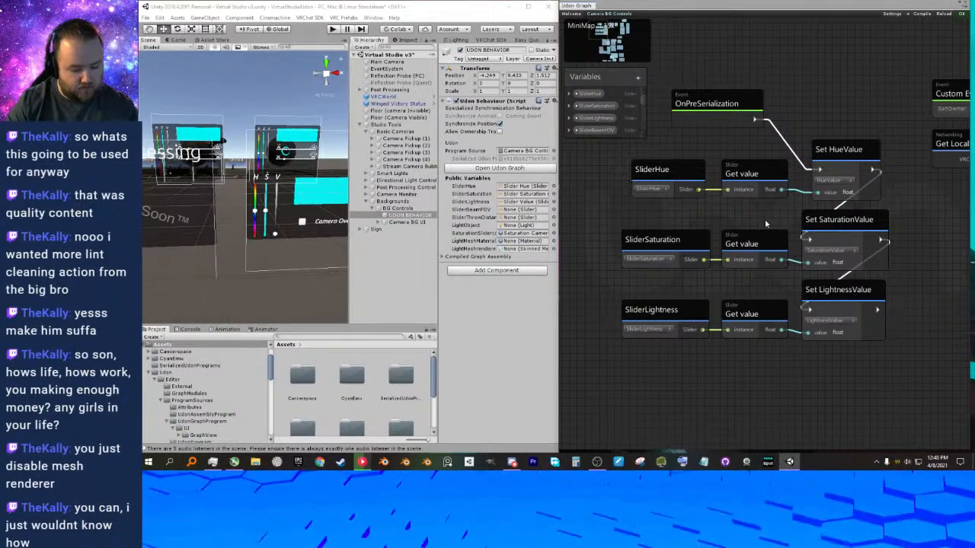
pyautogui.moveTo(726, 142); pyautogui.dragTo(721, 142, button='middle')
pyautogui.moveTo(920, 270); pyautogui.dragTo(705, 299, button='middle')
pyautogui.moveTo(837, 272); pyautogui.dragTo(596, 259, button='middle')
pyautogui.moveTo(810, 234); pyautogui.dragTo(814, 280, button='middle')
pyautogui.moveTo(705, 264); pyautogui.dragTo(794, 267, button='middle')
pyautogui.scroll(-2, 795, 267)
pyautogui.scroll(3, 739, 277)
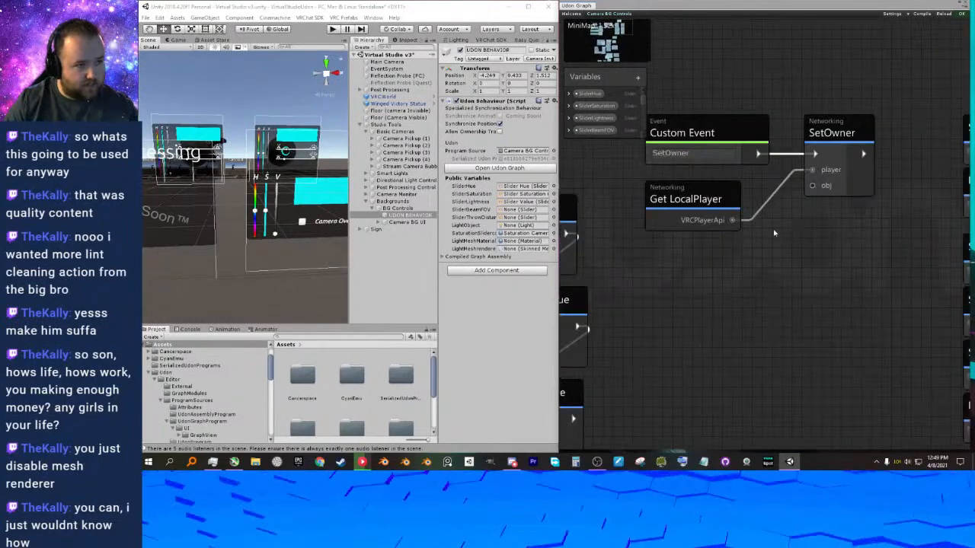
# Examine the SetOwner Custom Event group and its position relative to the slider and colour node groups.
pyautogui.moveTo(780, 169); pyautogui.dragTo(785, 158, button='middle')
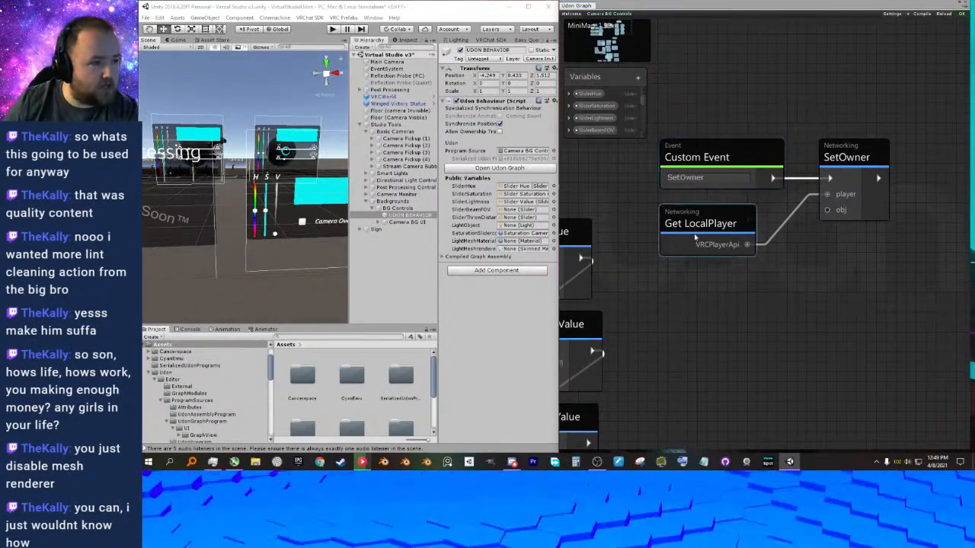
pyautogui.moveTo(691, 252); pyautogui.dragTo(697, 251, button='middle')
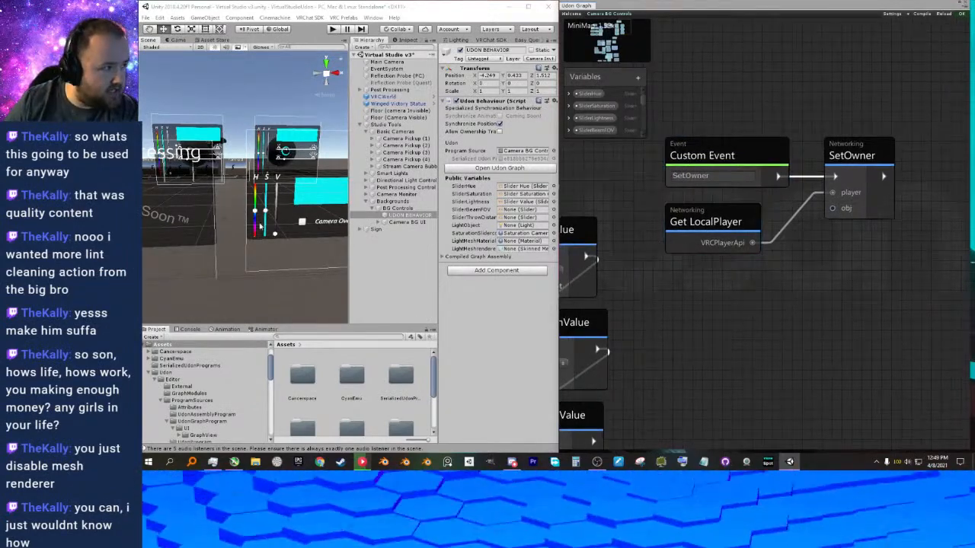
pyautogui.moveTo(848, 178); pyautogui.dragTo(826, 178, button='middle')
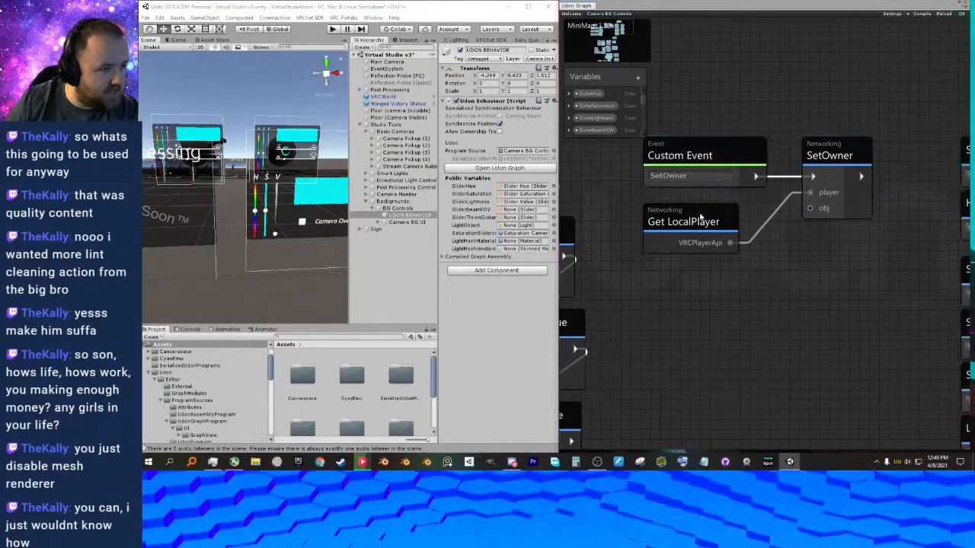
pyautogui.moveTo(770, 256); pyautogui.dragTo(771, 252, button='middle')
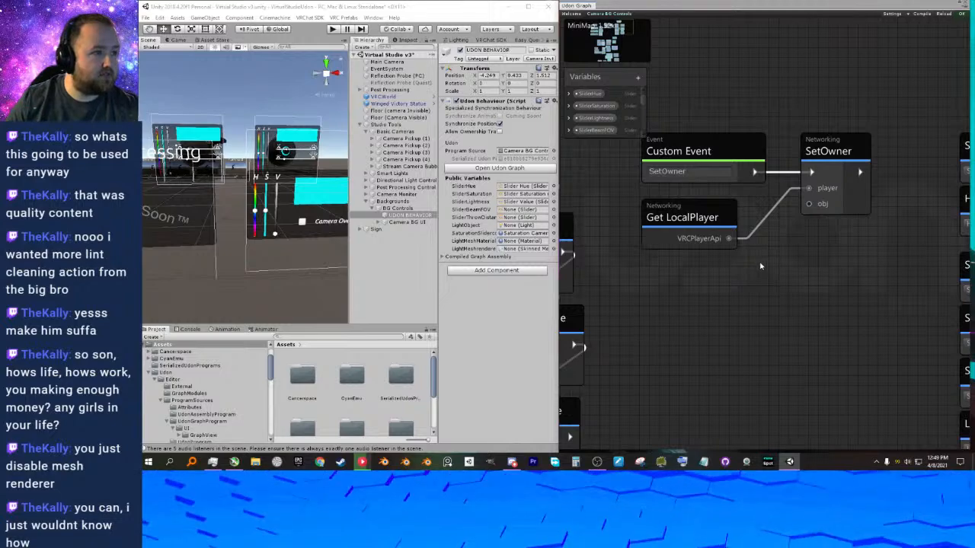
pyautogui.scroll(-4, 772, 251)
pyautogui.moveTo(767, 251); pyautogui.dragTo(763, 149, button='middle')
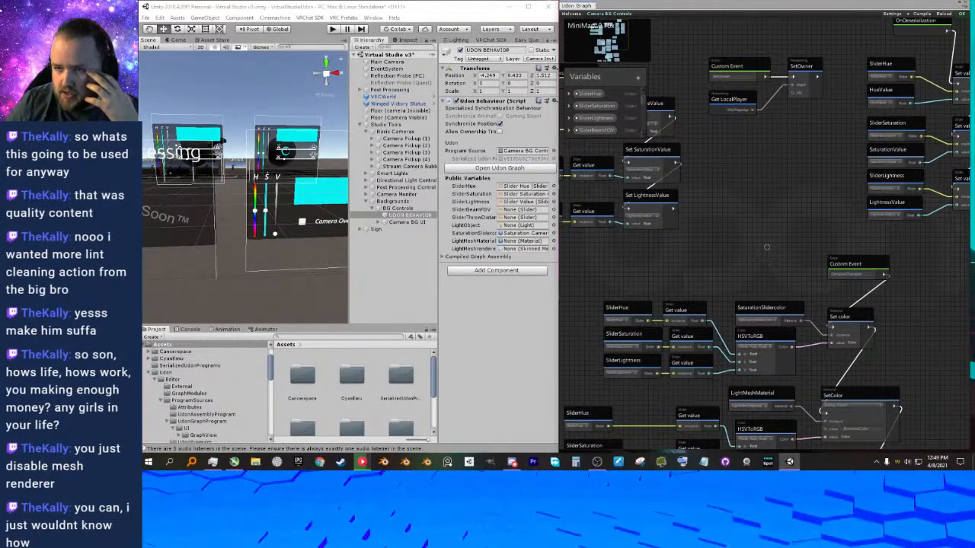
pyautogui.moveTo(761, 201); pyautogui.dragTo(774, 189, button='middle')
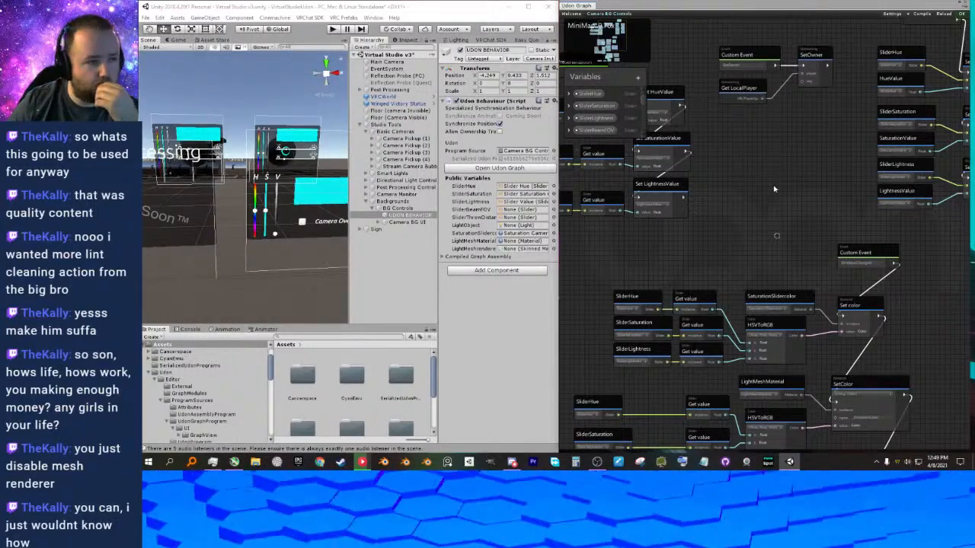
pyautogui.moveTo(773, 246); pyautogui.dragTo(768, 224, button='middle')
# Maximize the editor window, dock the Udon Graph beside the Scene and Game views, and show the Scene view.
pyautogui.moveTo(243, 180); pyautogui.dragTo(358, 258, button='middle')
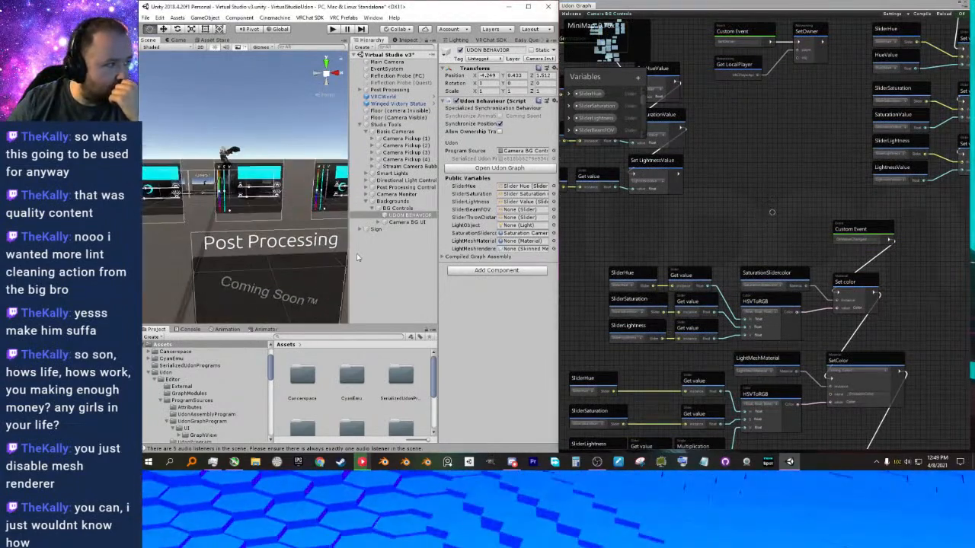
pyautogui.moveTo(216, 210); pyautogui.dragTo(292, 228, button='middle')
pyautogui.moveTo(254, 228); pyautogui.dragTo(324, 257, button='right')
pyautogui.moveTo(238, 204); pyautogui.dragTo(345, 214, button='middle')
pyautogui.doubleClick(455, 10)
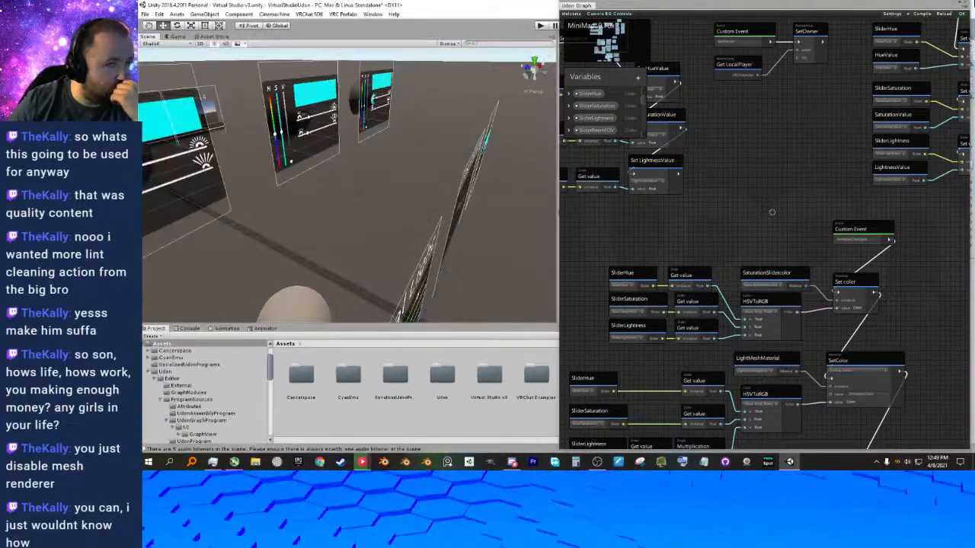
pyautogui.moveTo(914, 9); pyautogui.dragTo(667, 102)
pyautogui.moveTo(335, 99); pyautogui.dragTo(269, 41)
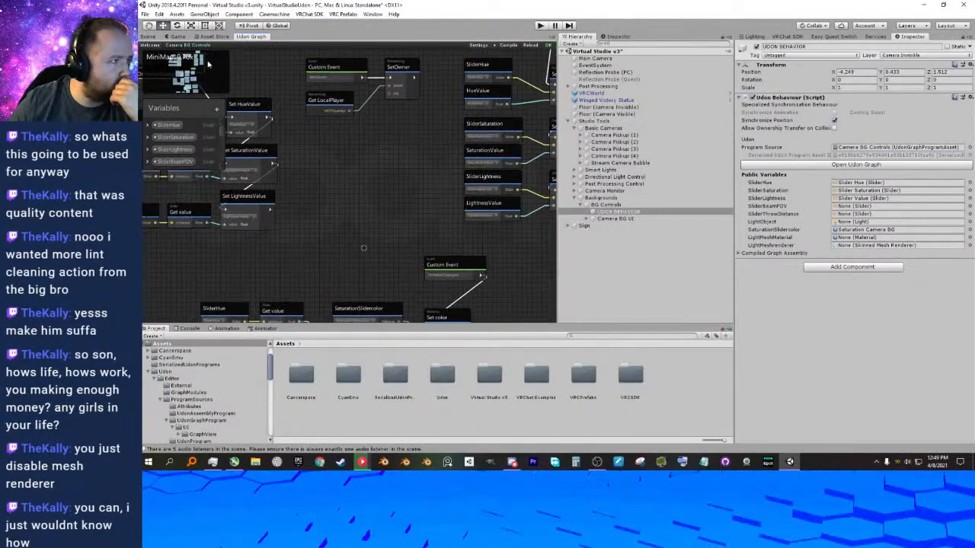
pyautogui.click(149, 37)
# Inspect the light control panels and the Camera 1 to Camera 4 screens around the statue in the scene.
pyautogui.scroll(-8, 362, 155)
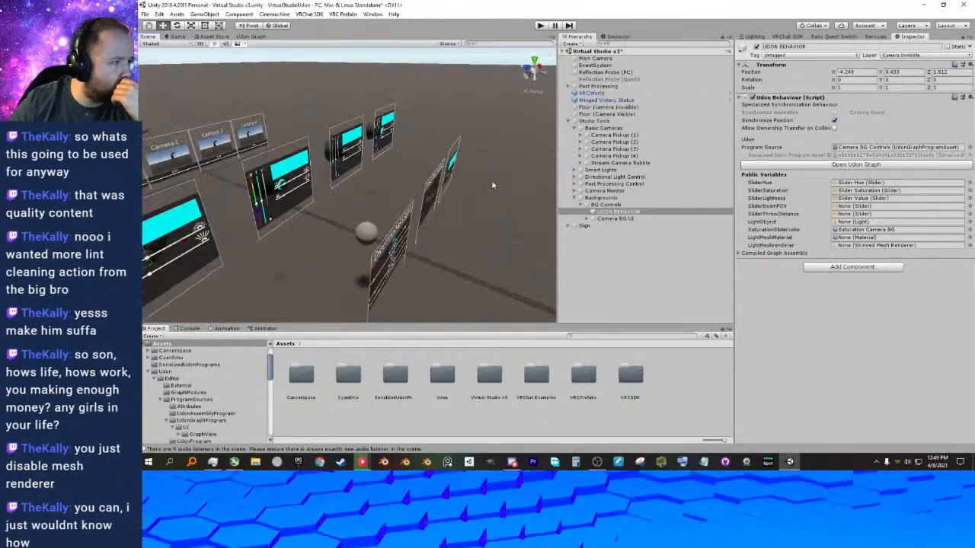
pyautogui.moveTo(412, 175); pyautogui.dragTo(473, 200, button='middle')
pyautogui.moveTo(457, 213); pyautogui.dragTo(320, 191, button='right')
pyautogui.scroll(6, 371, 202)
pyautogui.scroll(4, 386, 190)
pyautogui.moveTo(460, 185); pyautogui.dragTo(360, 175, button='middle')
pyautogui.scroll(-6, 360, 175)
pyautogui.moveTo(333, 231); pyautogui.dragTo(300, 224, button='middle')
pyautogui.moveTo(420, 223); pyautogui.dragTo(300, 217, button='middle')
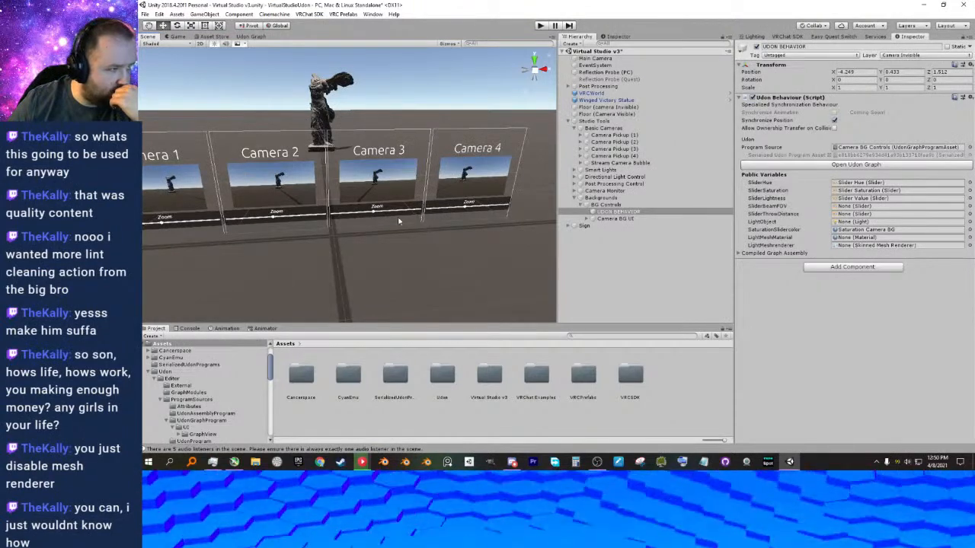
pyautogui.moveTo(421, 217); pyautogui.dragTo(489, 214, button='middle')
# Start play mode, widen the Game view and close the in-game menu.
pyautogui.click(540, 25)
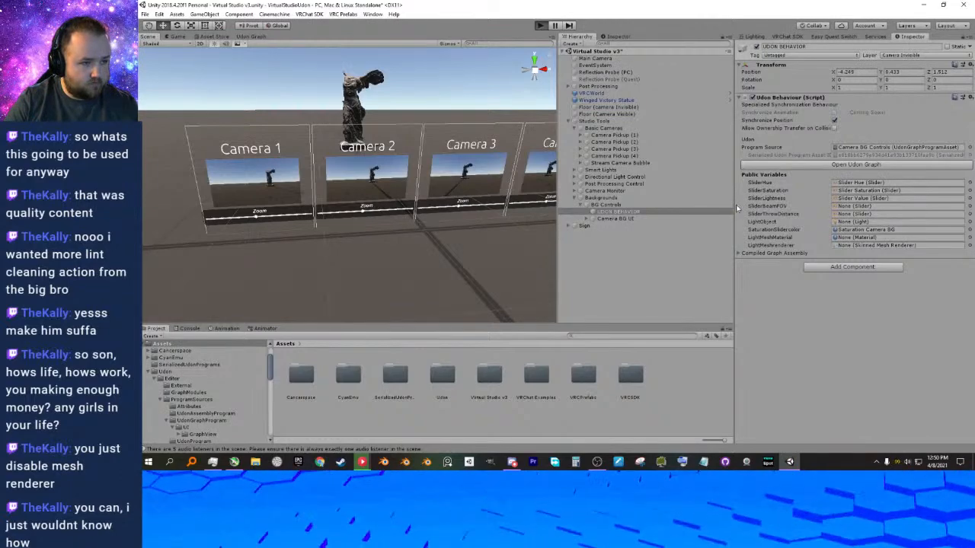
pyautogui.hotkey('ctrl', 'p')
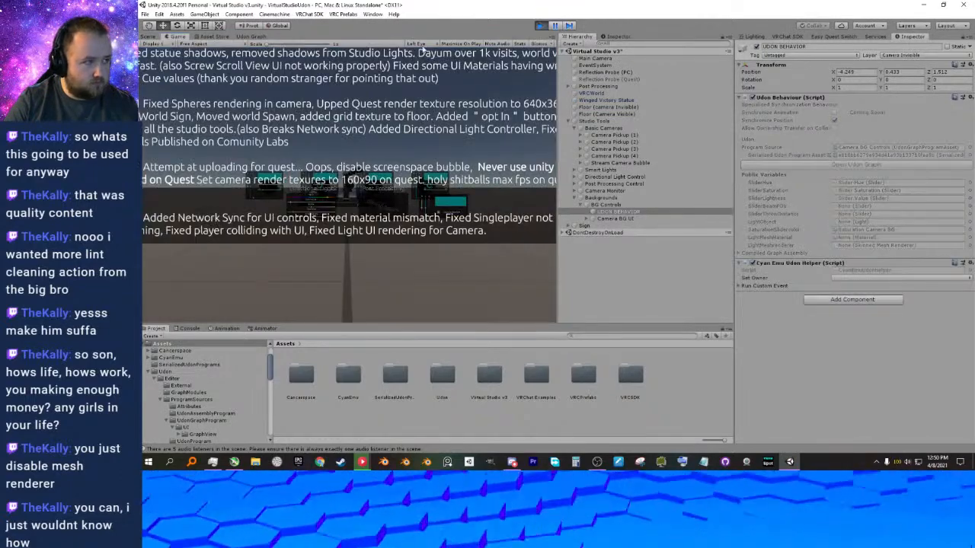
pyautogui.moveTo(736, 204); pyautogui.dragTo(841, 200)
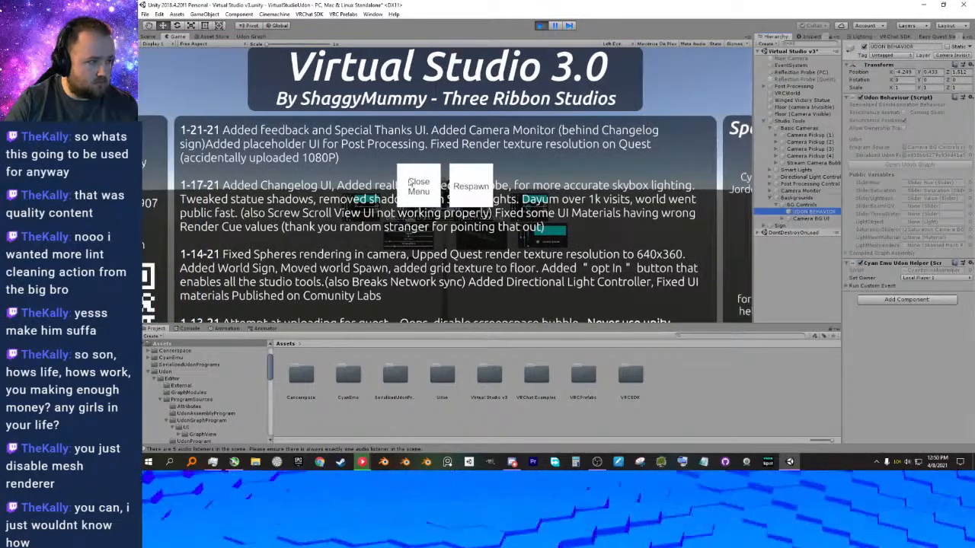
pyautogui.click(409, 182)
# Carry a smart light toward the statue and set its HSV sliders to a bright pale yellow.
pyautogui.press('w')
pyautogui.press('w')
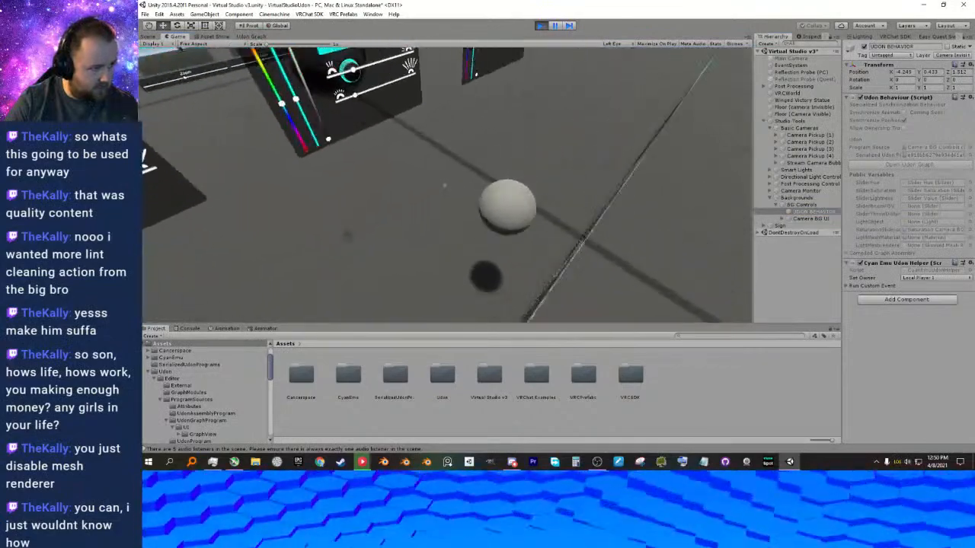
pyautogui.press('s')
pyautogui.moveTo(445, 185); pyautogui.dragTo(445, 185)
pyautogui.press('w')
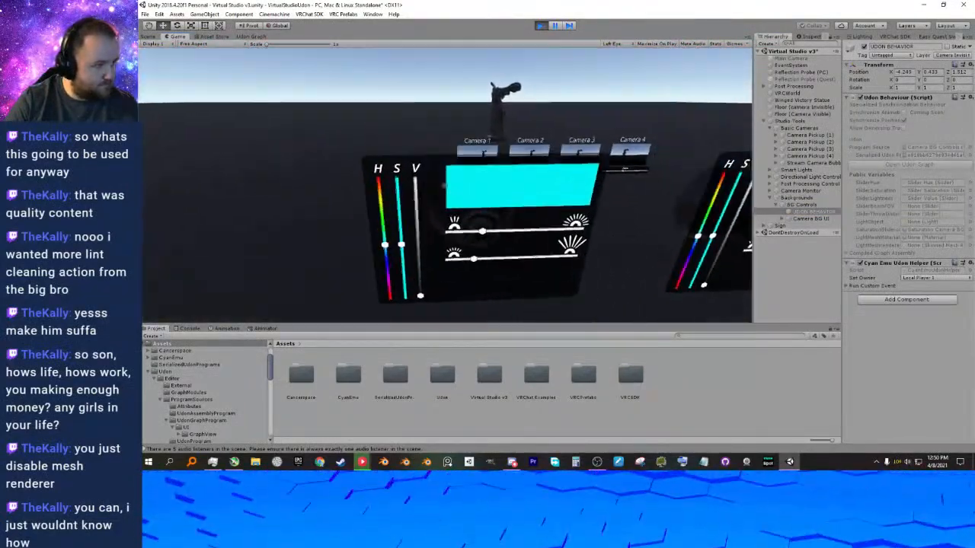
pyautogui.press('w')
pyautogui.click(445, 185)
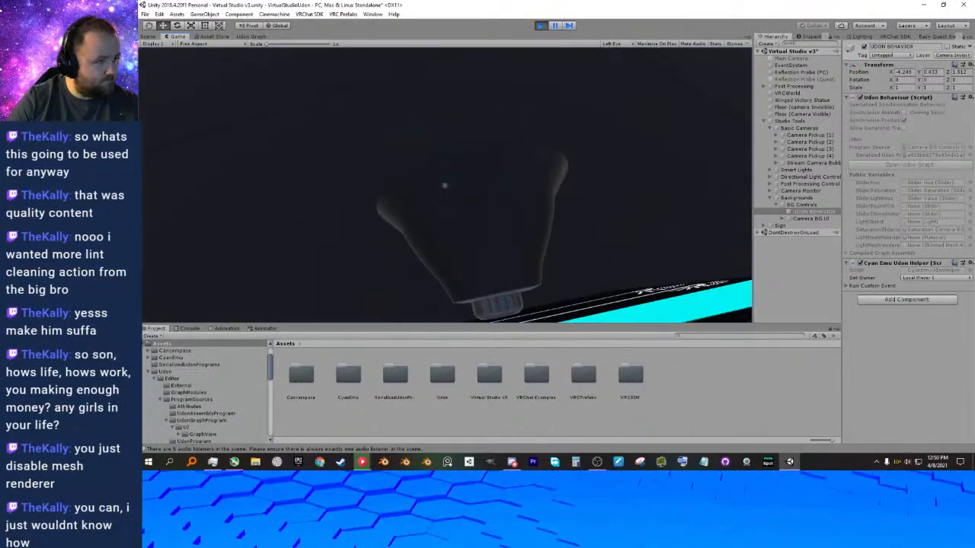
pyautogui.press('s')
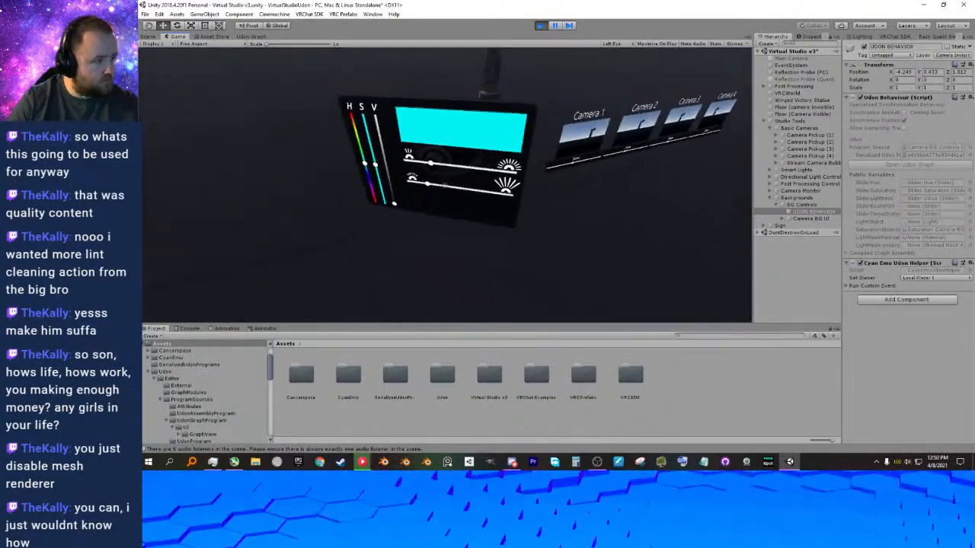
pyautogui.click(444, 185)
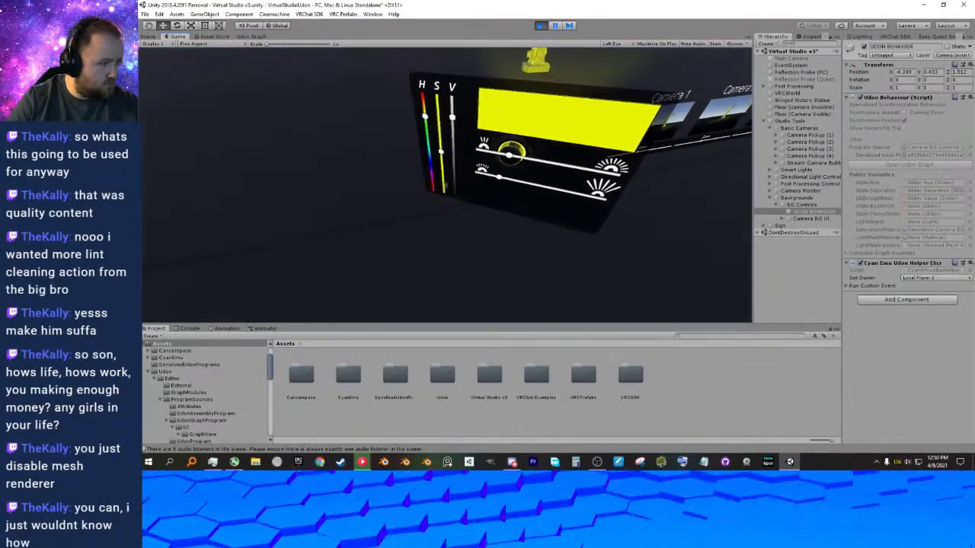
pyautogui.click(444, 185)
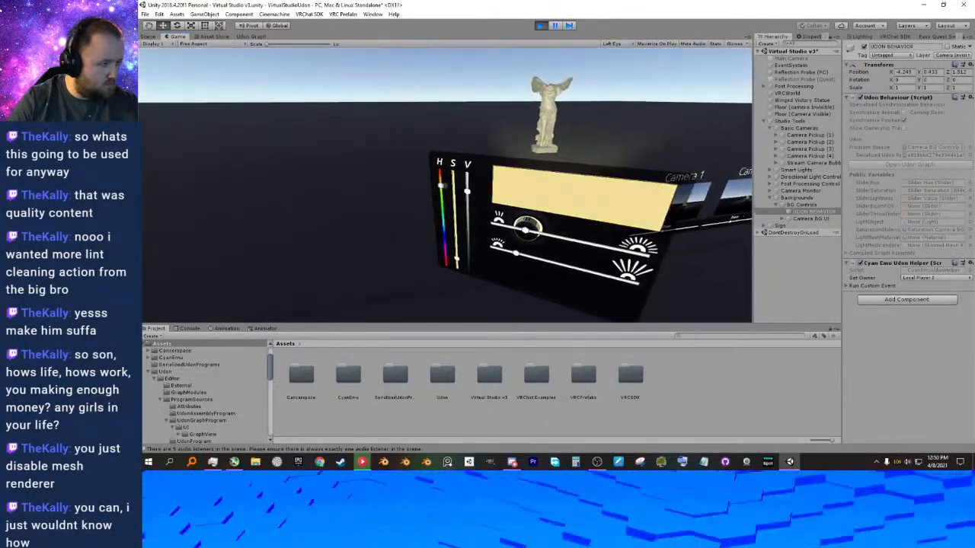
# Walk to the cameras, move Camera 1 away from the others and raise its zoom.
pyautogui.press('w')
pyautogui.press('d')
pyautogui.press('w')
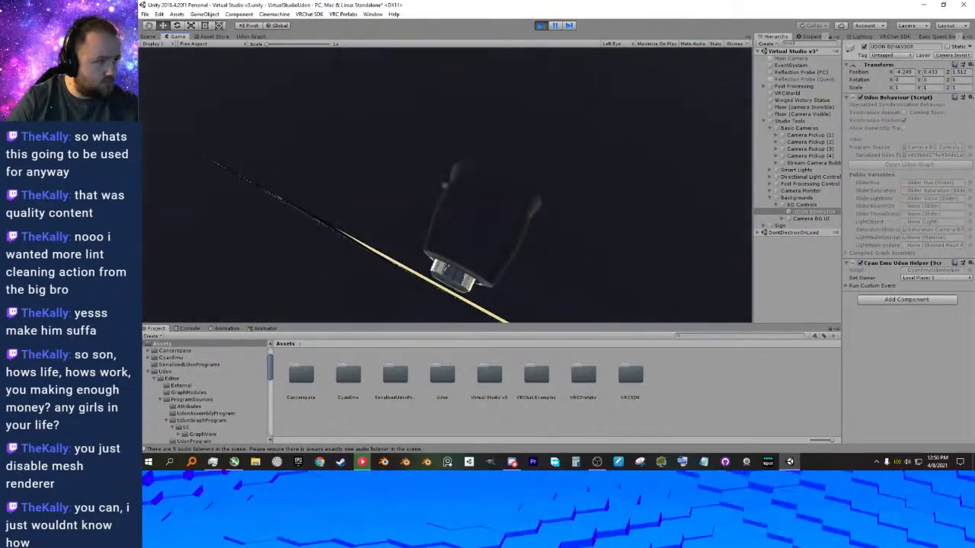
pyautogui.press('w')
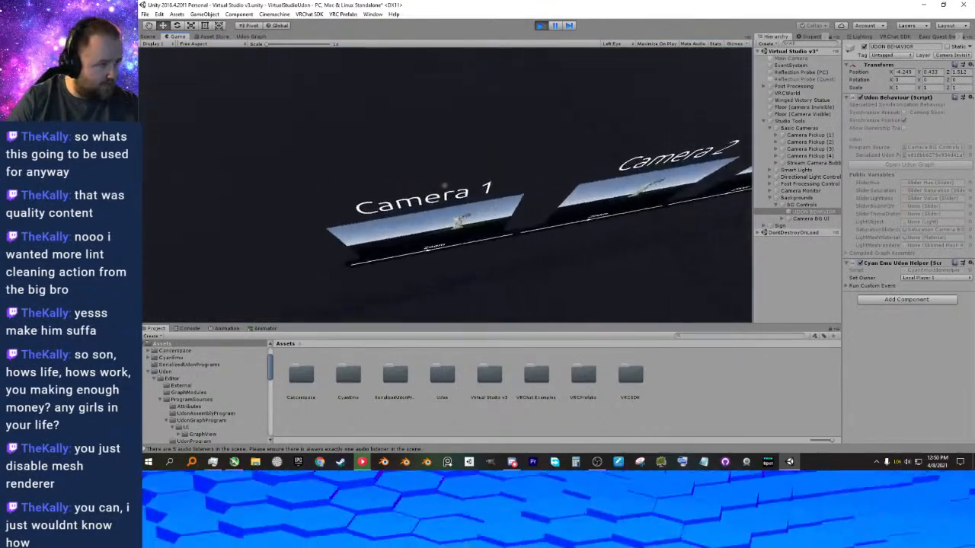
pyautogui.press('w')
pyautogui.moveTo(444, 185); pyautogui.dragTo(444, 185)
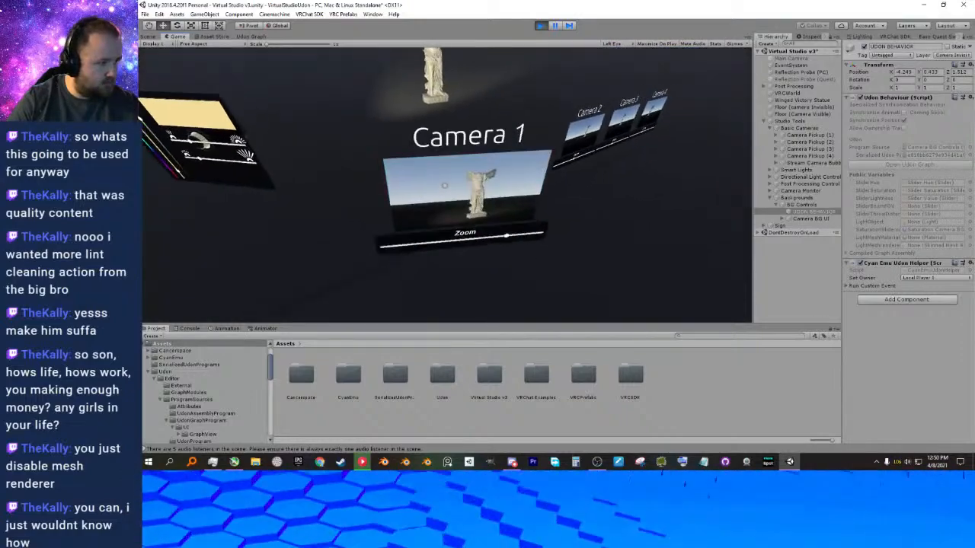
pyautogui.press('s')
pyautogui.press('d')
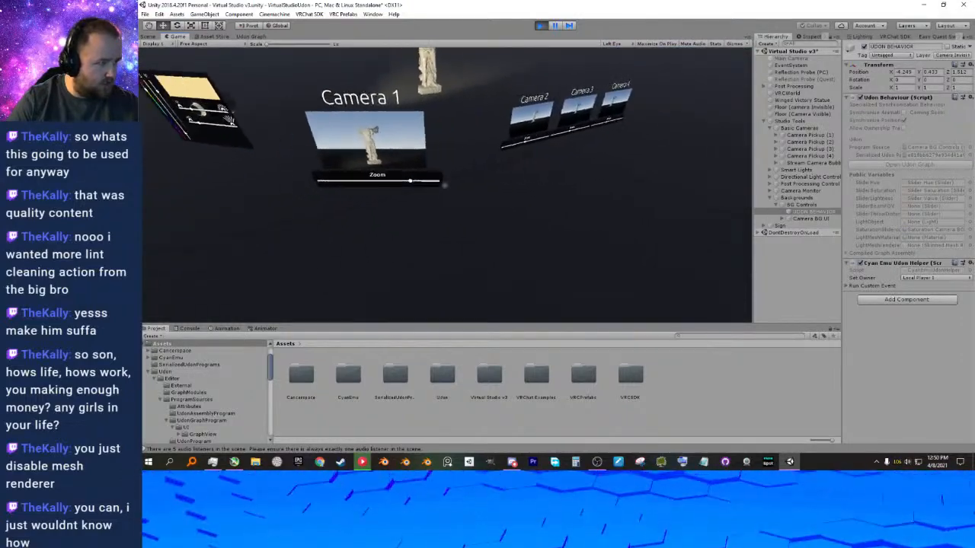
# Reposition the remaining camera pickups around the statue to frame it from different angles.
pyautogui.moveTo(444, 185); pyautogui.dragTo(445, 186)
pyautogui.press('w')
pyautogui.press('w')
pyautogui.press('d')
pyautogui.press('d')
pyautogui.press('s')
pyautogui.moveTo(444, 186); pyautogui.dragTo(445, 185)
pyautogui.press('a')
pyautogui.press('s')
pyautogui.click(445, 185)
pyautogui.press('w')
pyautogui.press('w')
pyautogui.press('s')
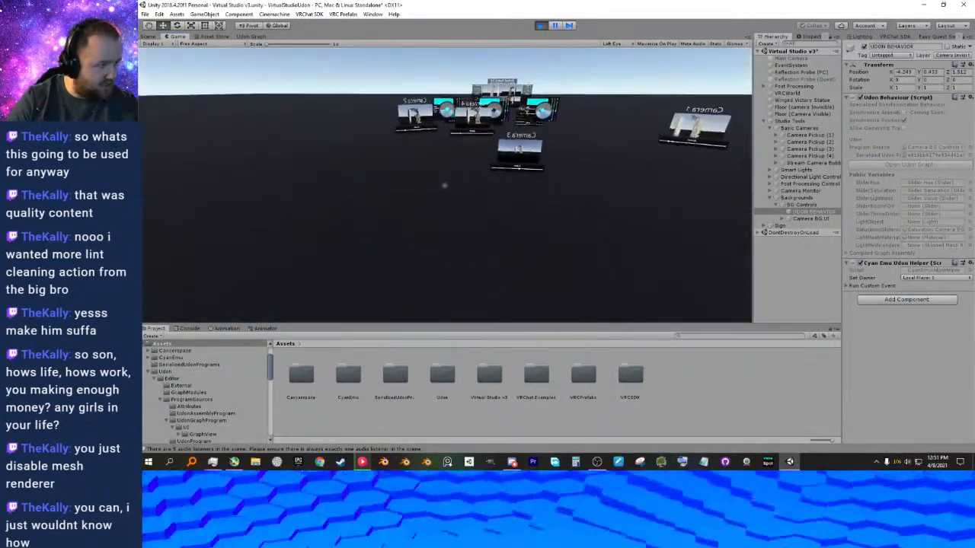
# Walk back past the light panels to view the four camera feeds on the camera monitor and the Virtual Studio 3.0 sign.
pyautogui.press('w')
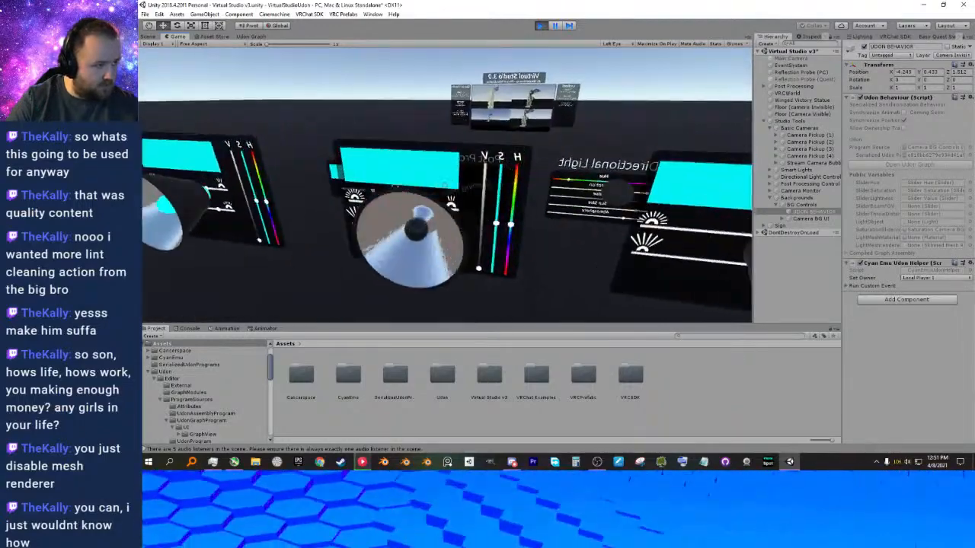
pyautogui.press('w')
pyautogui.press('w')
pyautogui.press('w')
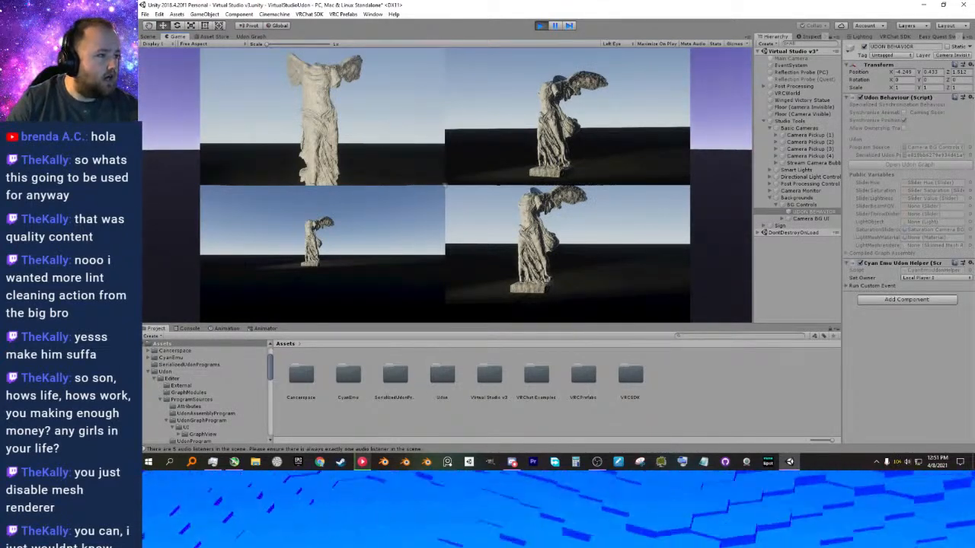
pyautogui.press('w')
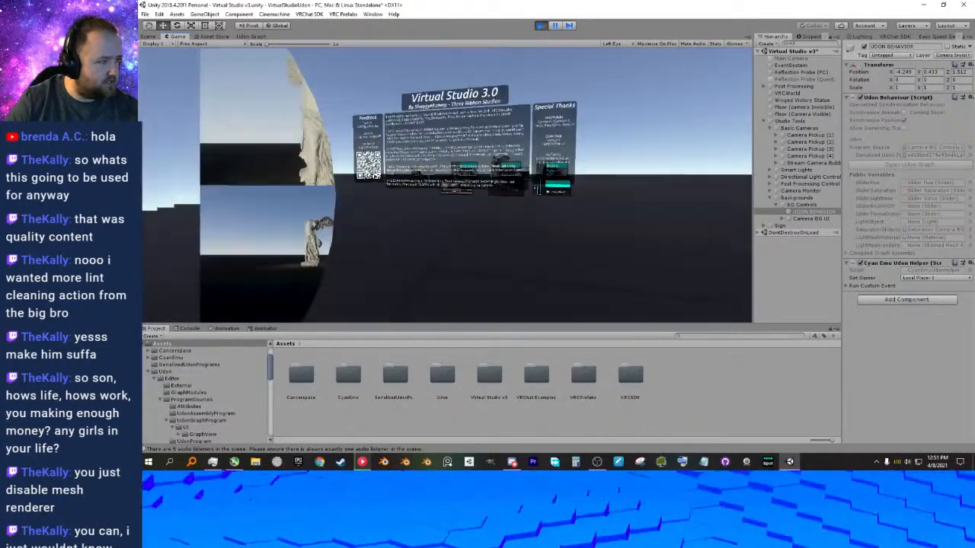
pyautogui.press('a')
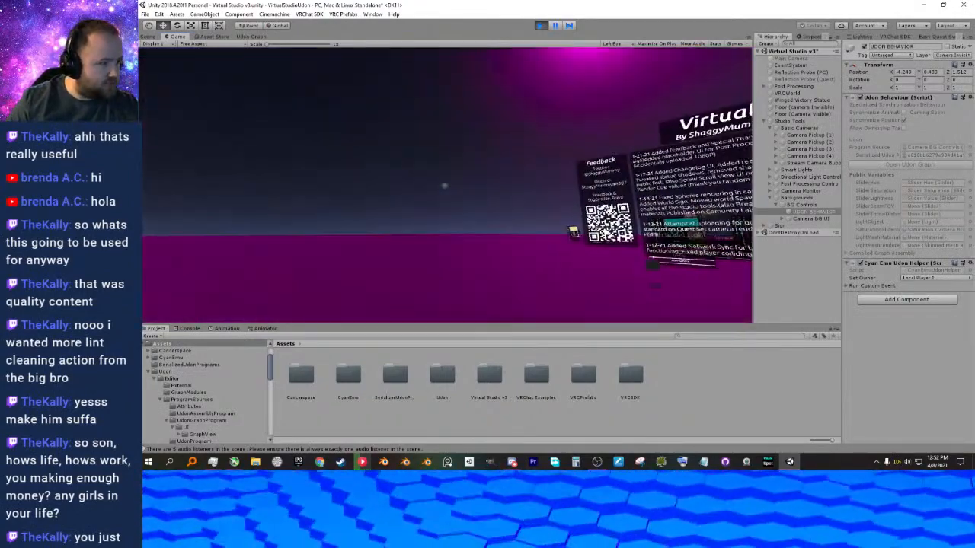
# Walk through the studio past the directional light and post processing controls, and stop play mode.
pyautogui.press('w')
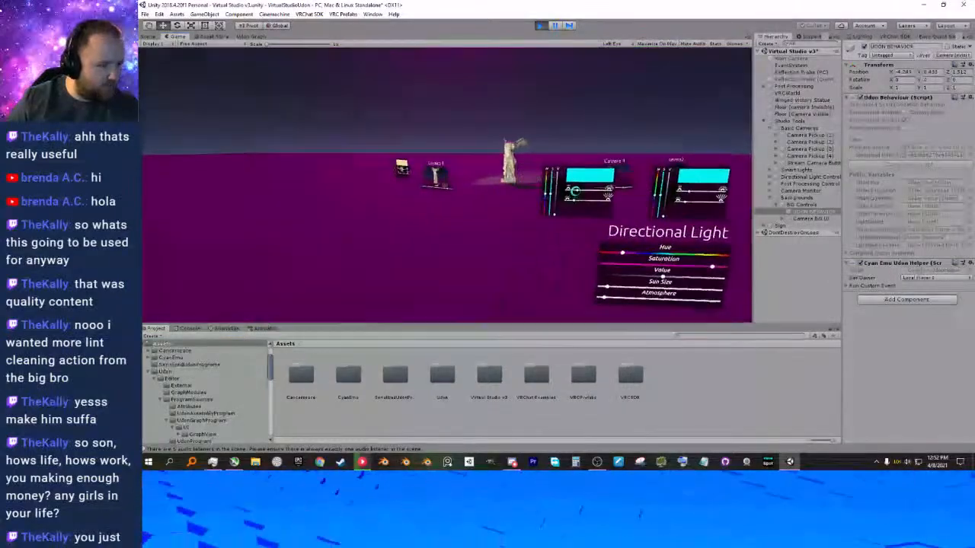
pyautogui.press('s')
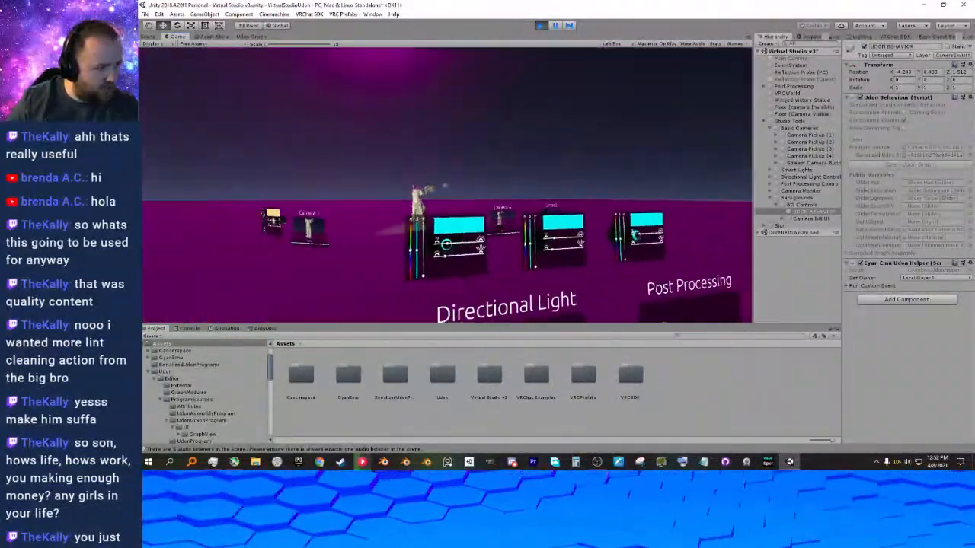
pyautogui.hotkey('alt', 'Tab')
pyautogui.click(541, 27)
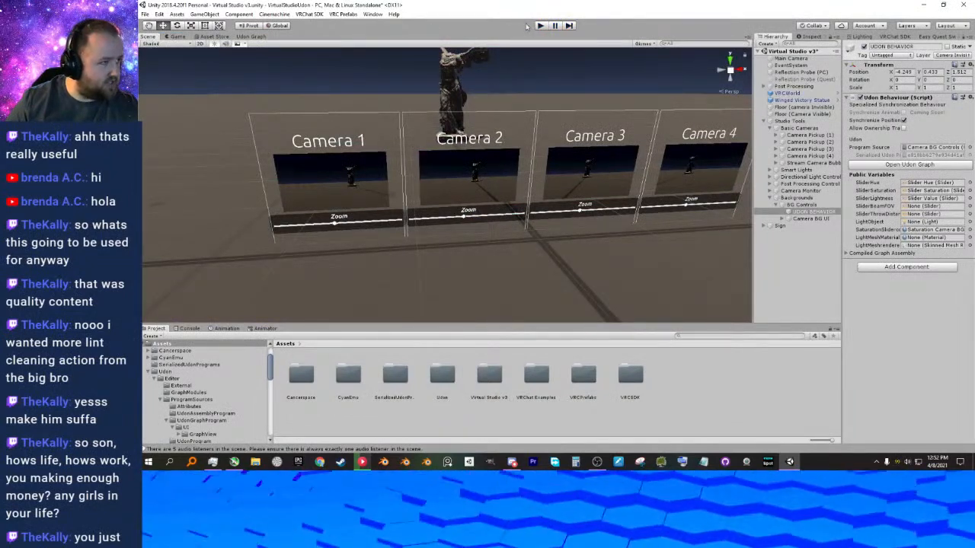
# Go from the camera monitor to the Camera Overide panel in the scene and select its Panel background.
pyautogui.moveTo(481, 121)
pyautogui.mouseDown(button='right')
pyautogui.moveTo(470, 96)
pyautogui.moveTo(468, 115)
pyautogui.moveTo(486, 117)
pyautogui.mouseUp(button='right')
pyautogui.moveTo(486, 117); pyautogui.dragTo(593, 109, button='middle')
pyautogui.moveTo(541, 146); pyautogui.dragTo(524, 150, button='right')
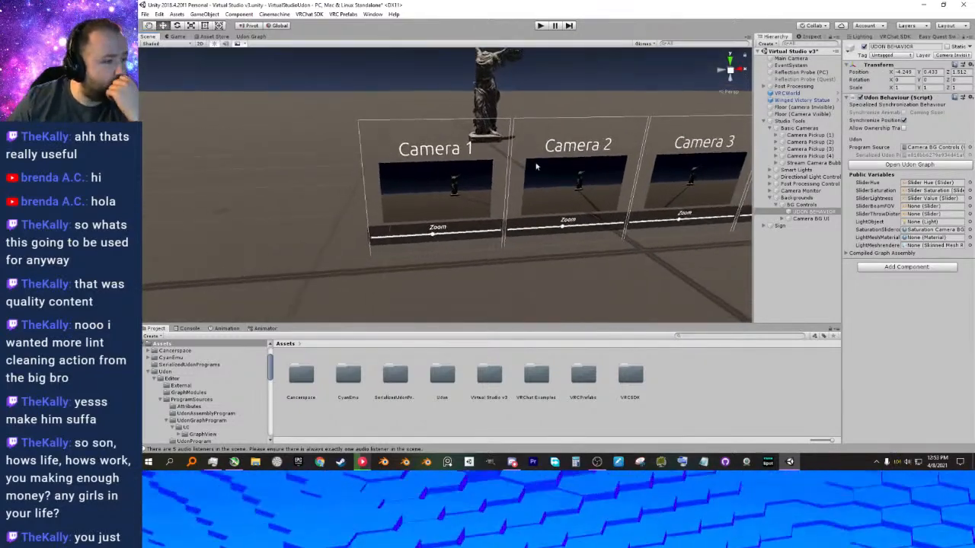
pyautogui.scroll(-4, 524, 150)
pyautogui.moveTo(620, 211); pyautogui.dragTo(538, 203, button='middle')
pyautogui.scroll(-3, 521, 195)
pyautogui.scroll(-3, 480, 178)
pyautogui.scroll(-3, 538, 203)
pyautogui.moveTo(537, 203); pyautogui.dragTo(544, 187, button='right')
pyautogui.moveTo(551, 240); pyautogui.dragTo(553, 198, button='middle')
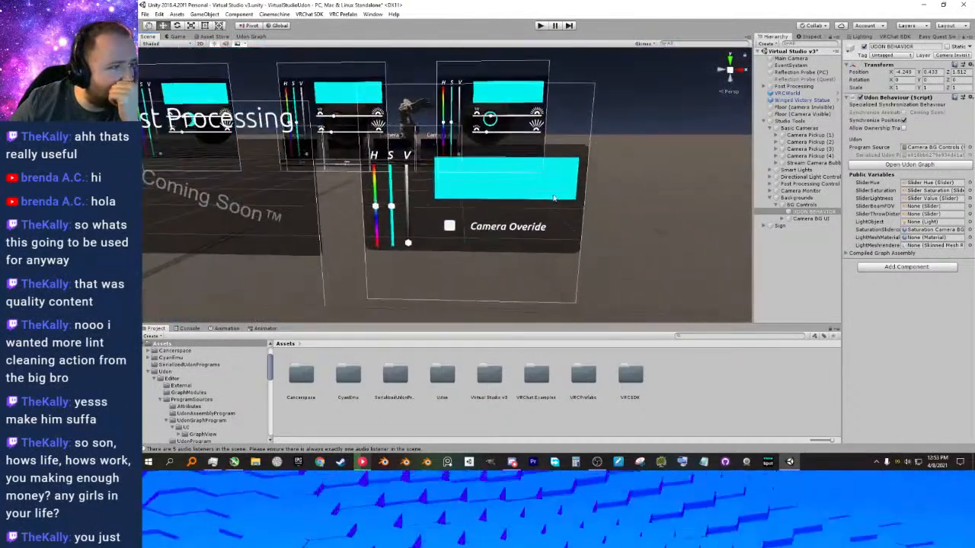
pyautogui.click(562, 215)
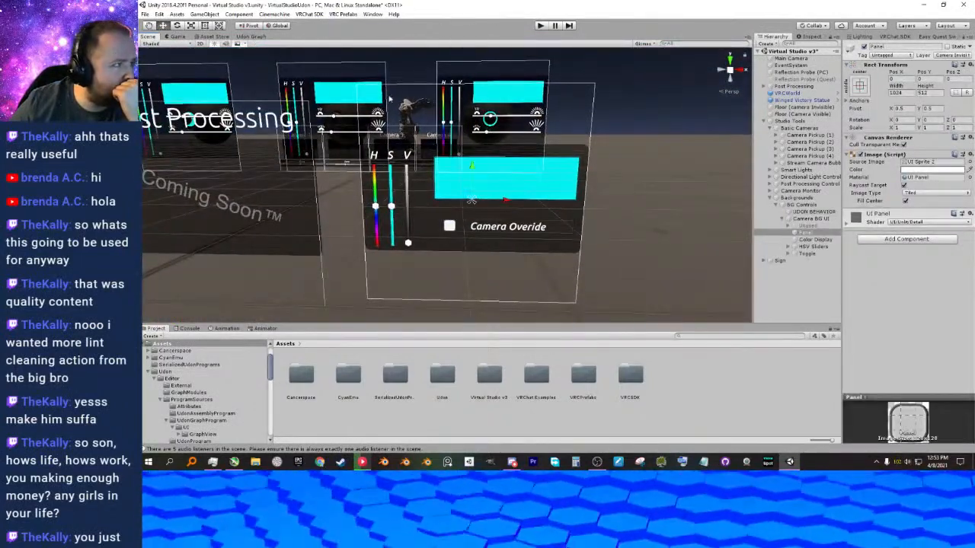
# Undock the Udon graph into its own tall window beside a narrowed main editor window.
pyautogui.click(253, 37)
pyautogui.moveTo(726, 214); pyautogui.dragTo(575, 206)
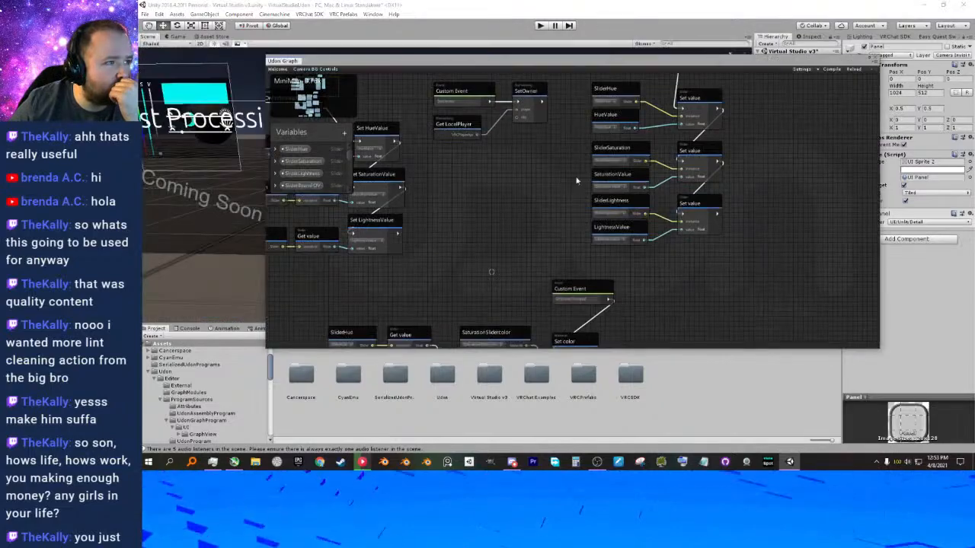
pyautogui.moveTo(606, 13); pyautogui.dragTo(144, 15)
pyautogui.moveTo(470, 63); pyautogui.dragTo(560, 9)
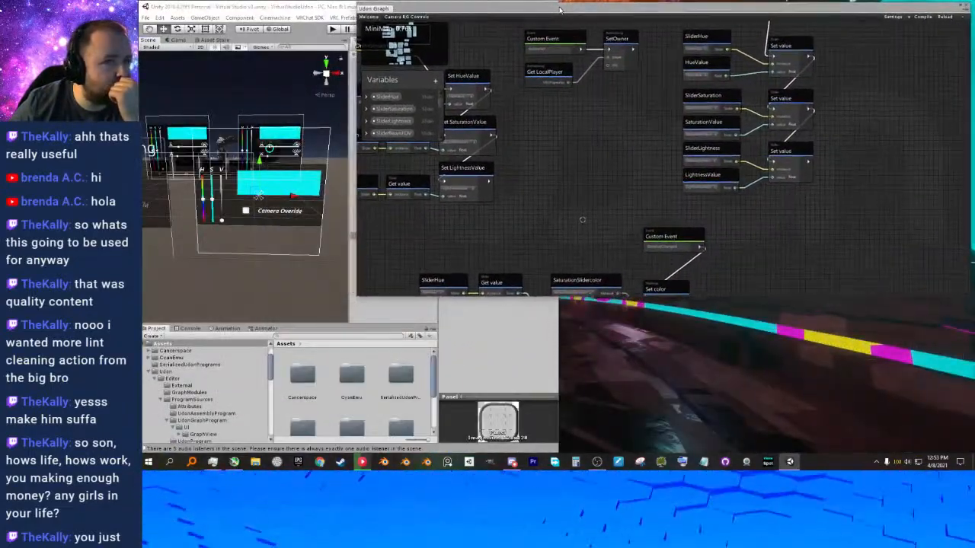
pyautogui.moveTo(356, 221); pyautogui.dragTo(560, 235)
pyautogui.moveTo(589, 297); pyautogui.dragTo(581, 451)
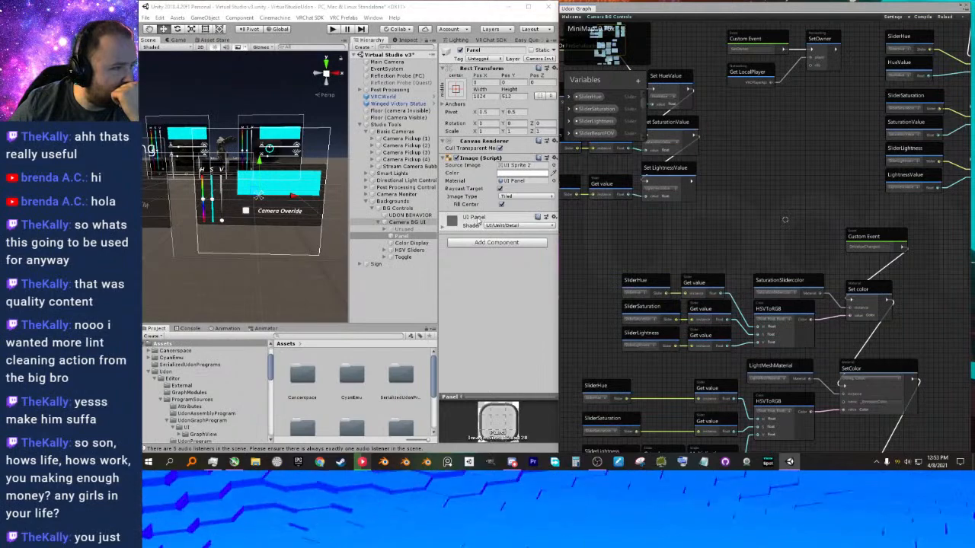
# Inspect the UDON BEHAVIOR object, the Color Display and the HSV slider backgrounds to check which materials they use.
pyautogui.click(428, 215)
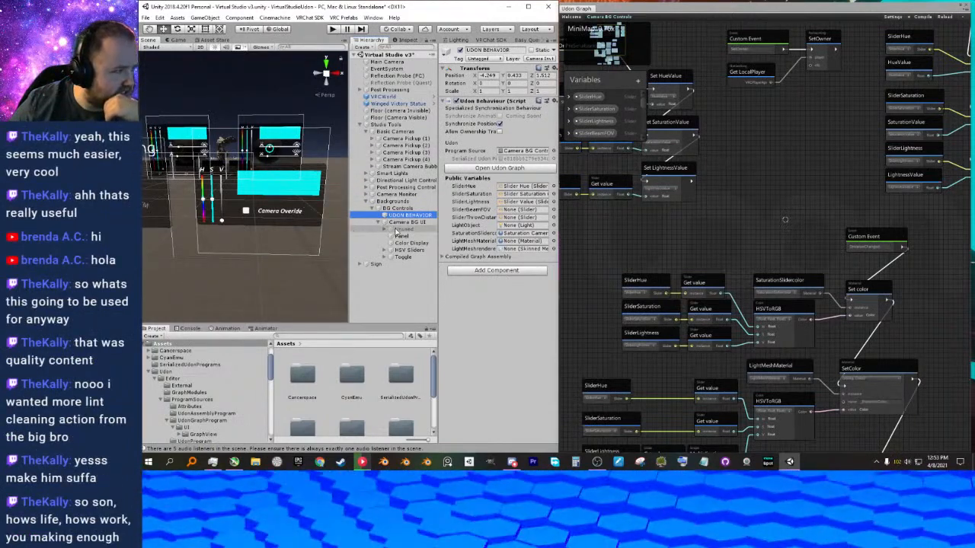
pyautogui.click(397, 245)
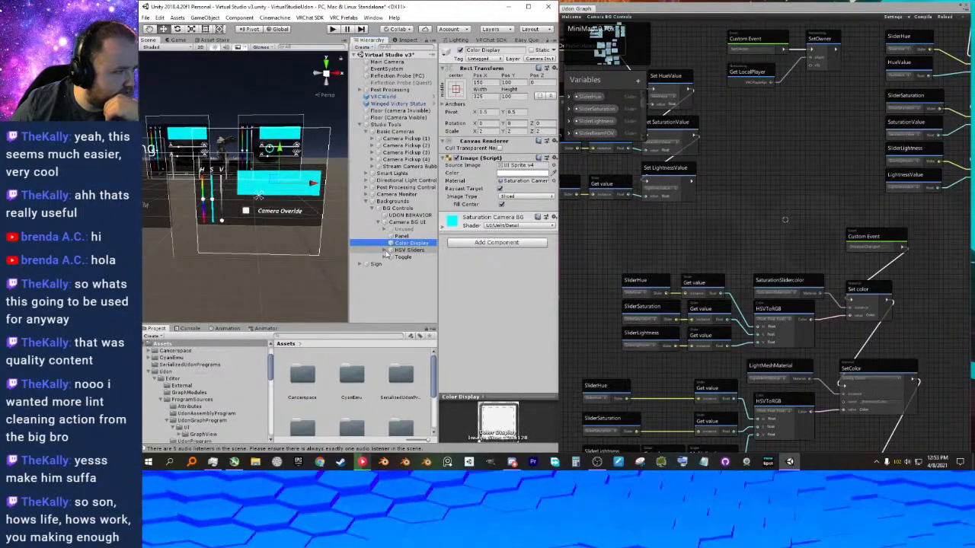
pyautogui.click(389, 250)
pyautogui.click(412, 264)
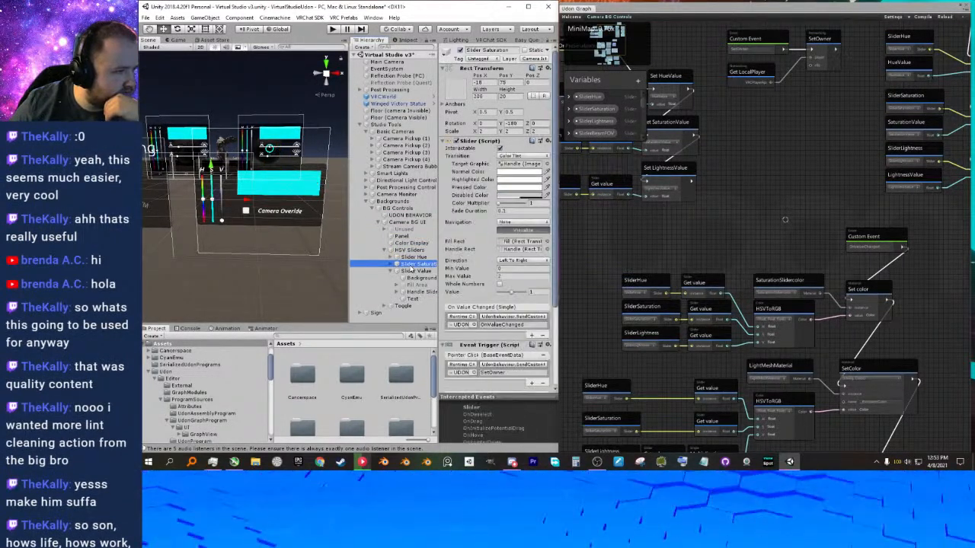
pyautogui.click(404, 279)
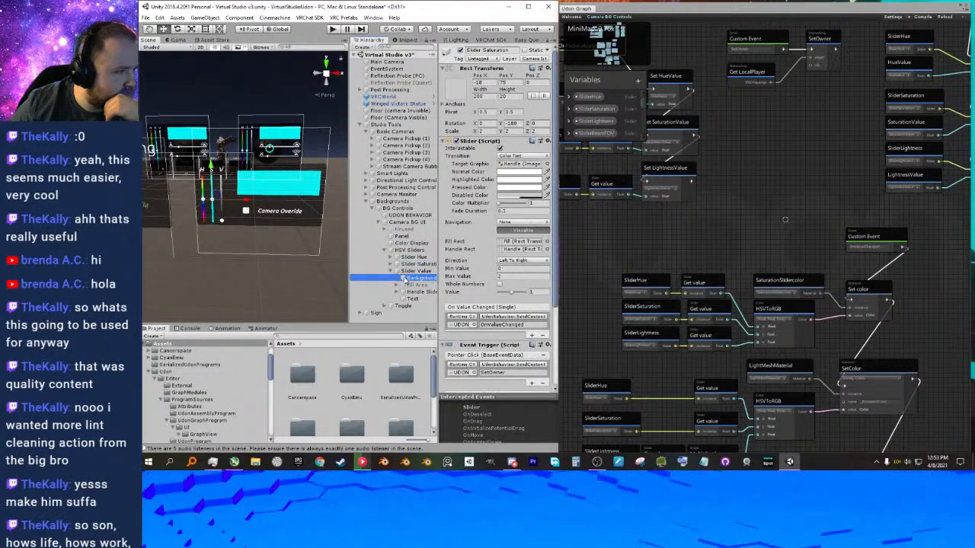
pyautogui.click(390, 271)
pyautogui.click(390, 264)
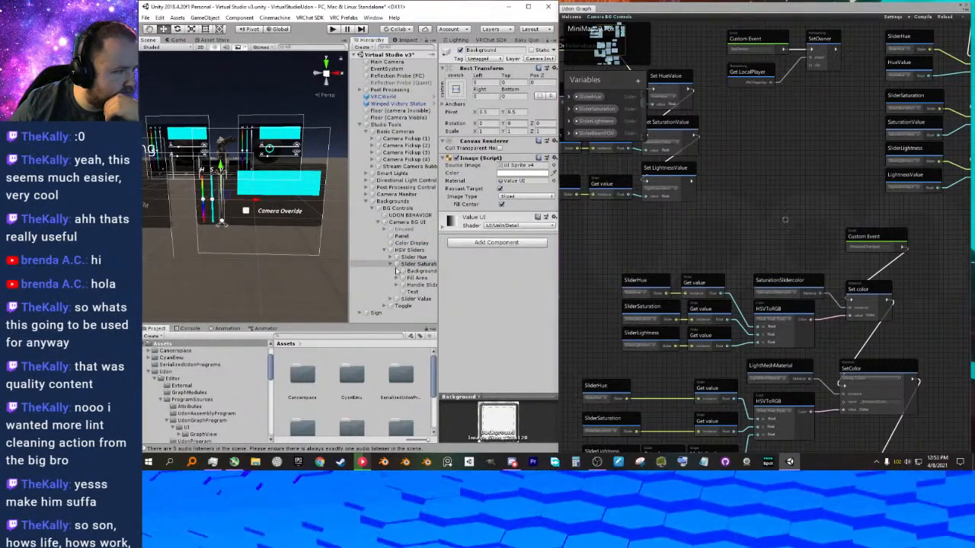
pyautogui.click(409, 271)
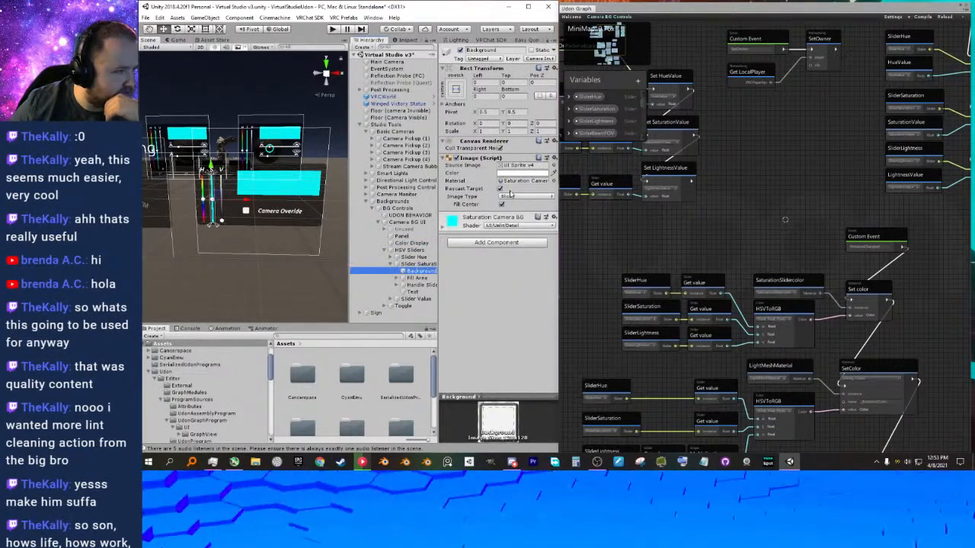
pyautogui.click(385, 250)
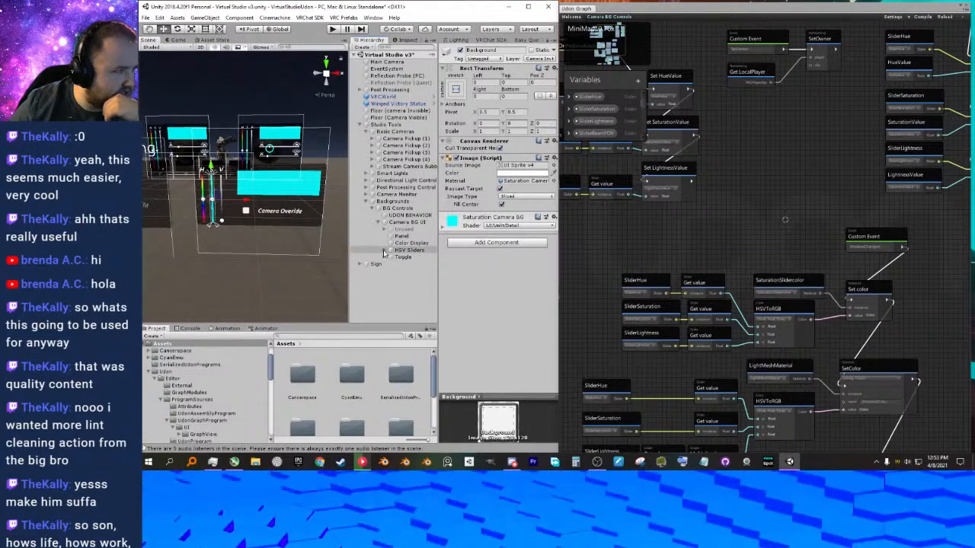
# Select UDON BEHAVIOR and locate the object referenced by its SliderHue variable.
pyautogui.moveTo(601, 8); pyautogui.dragTo(601, 5)
pyautogui.moveTo(350, 201); pyautogui.dragTo(330, 207)
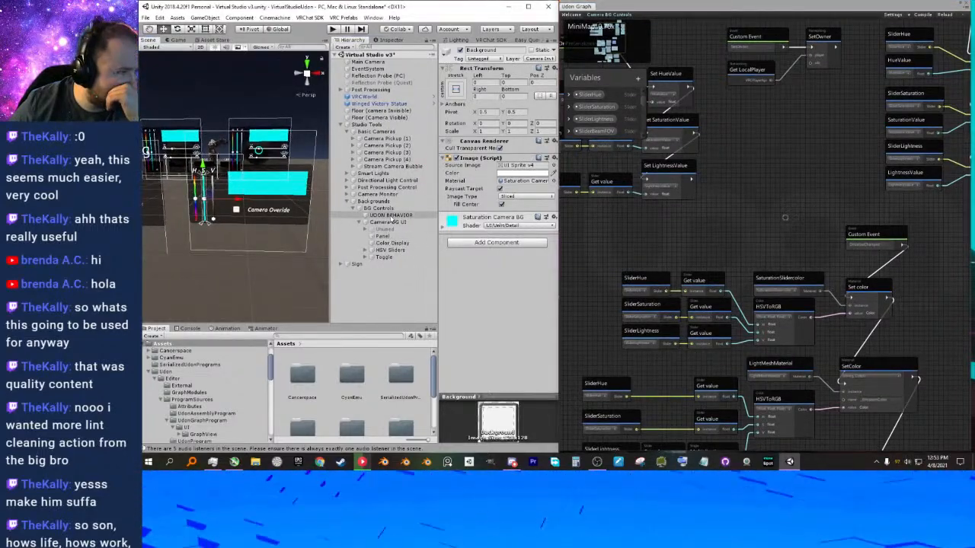
pyautogui.click(400, 217)
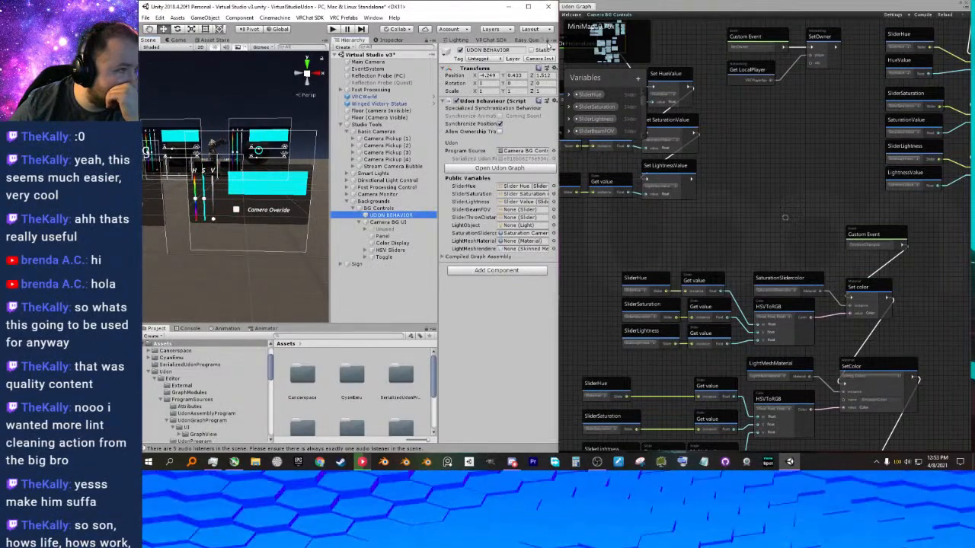
pyautogui.click(553, 151)
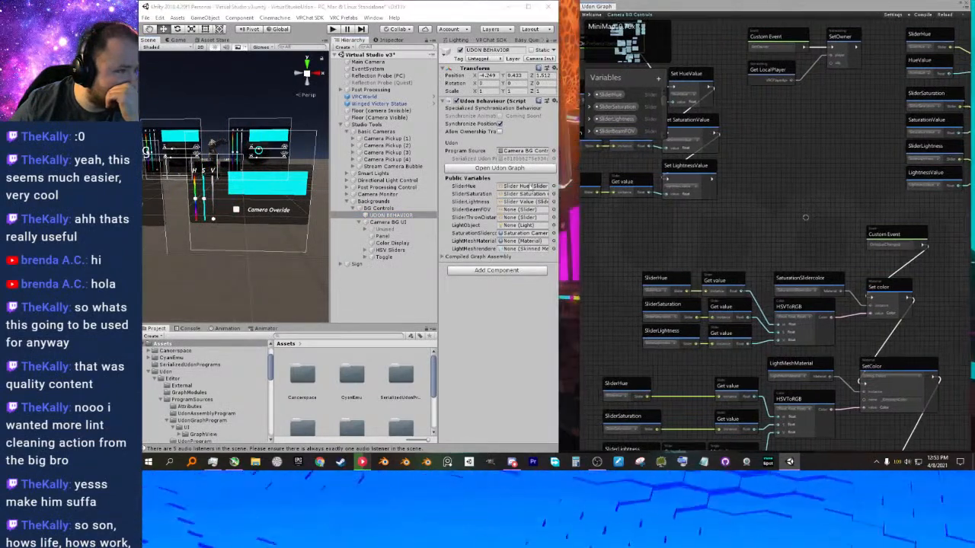
pyautogui.click(526, 186)
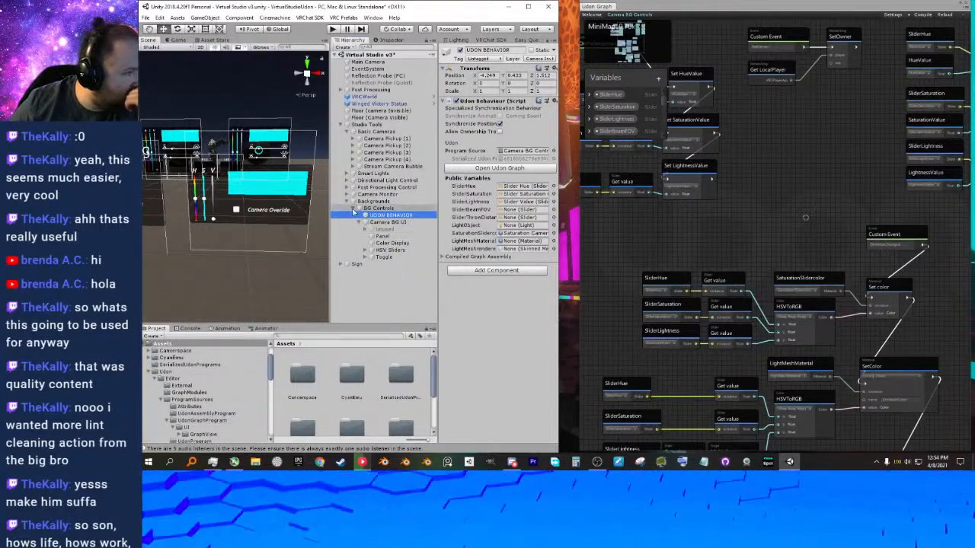
# Dock the Udon graph back beside the Scene view and maximize the editor window.
pyautogui.click(547, 43)
pyautogui.moveTo(560, 58); pyautogui.dragTo(594, 61)
pyautogui.moveTo(600, 7); pyautogui.dragTo(255, 43)
pyautogui.doubleClick(333, 9)
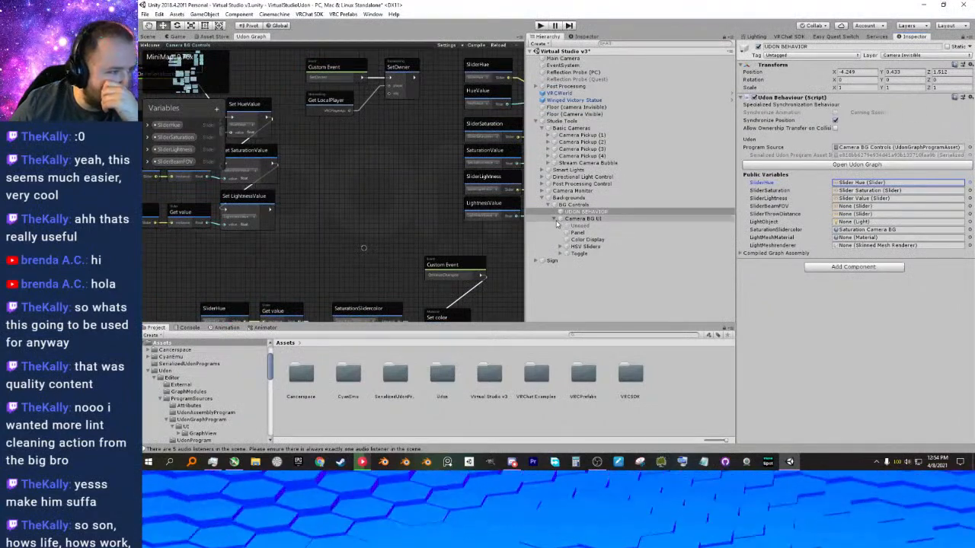
# Assign Slider Hue, Slider Saturation and Slider Value to the behaviour's SliderHue, SliderSaturation and SliderLightness variables.
pyautogui.click(564, 247)
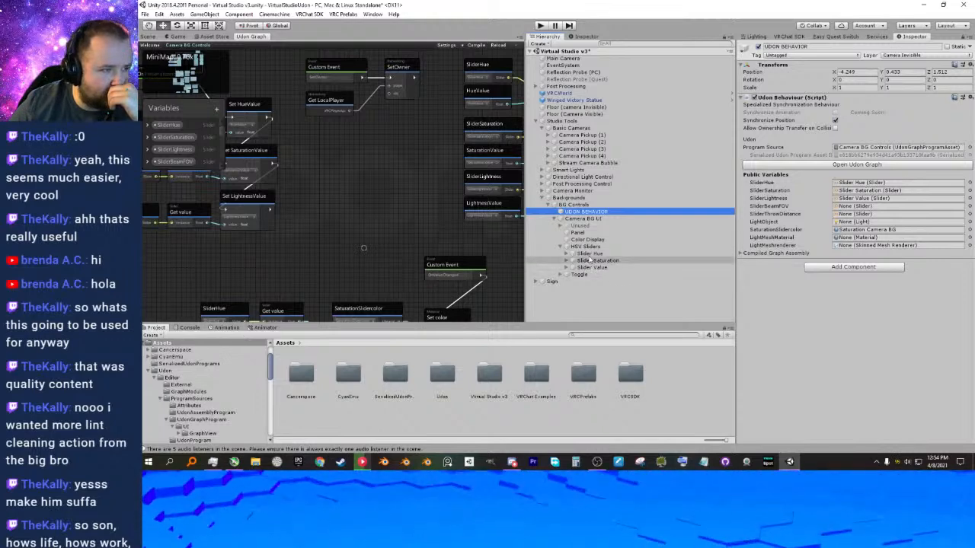
pyautogui.moveTo(588, 253); pyautogui.dragTo(876, 183)
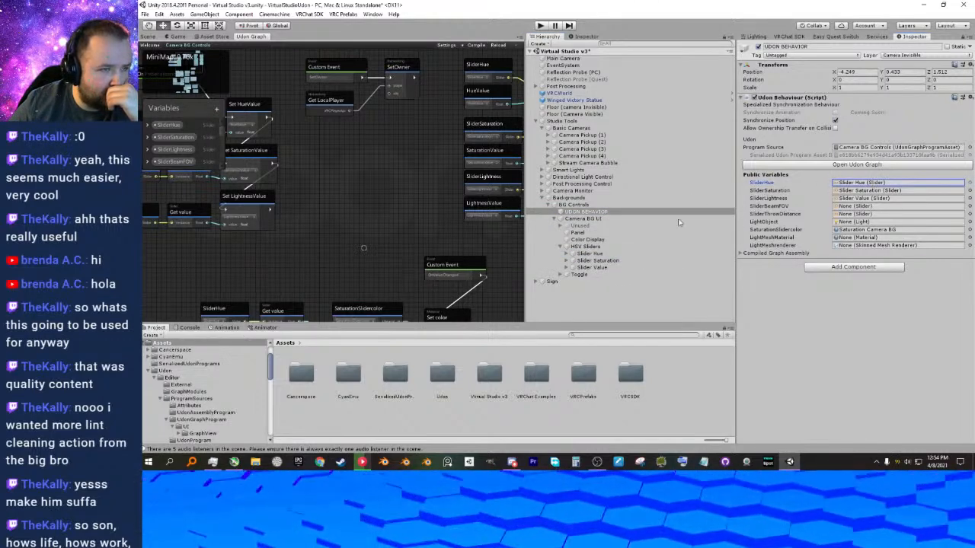
pyautogui.moveTo(598, 261); pyautogui.dragTo(899, 191)
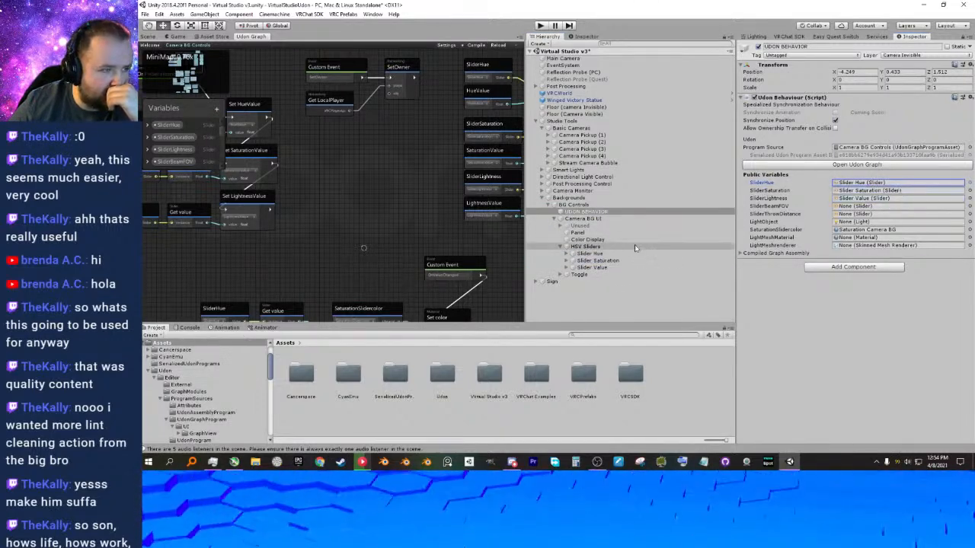
pyautogui.moveTo(594, 268); pyautogui.dragTo(885, 198)
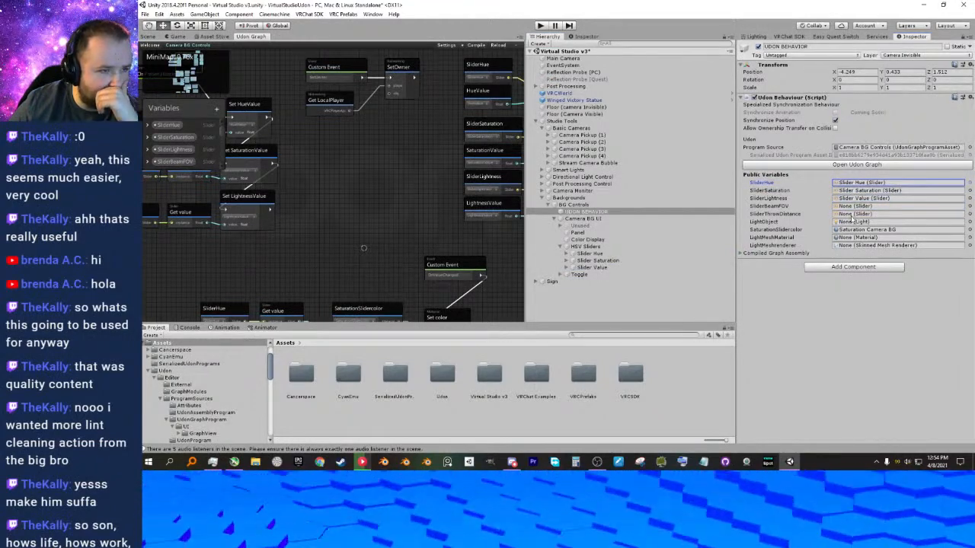
# Enlarge the graph's variable list and delete the SliderBeamFOV, SliderThrowDistance and LightObject variables.
pyautogui.moveTo(305, 156); pyautogui.dragTo(479, 180, button='middle')
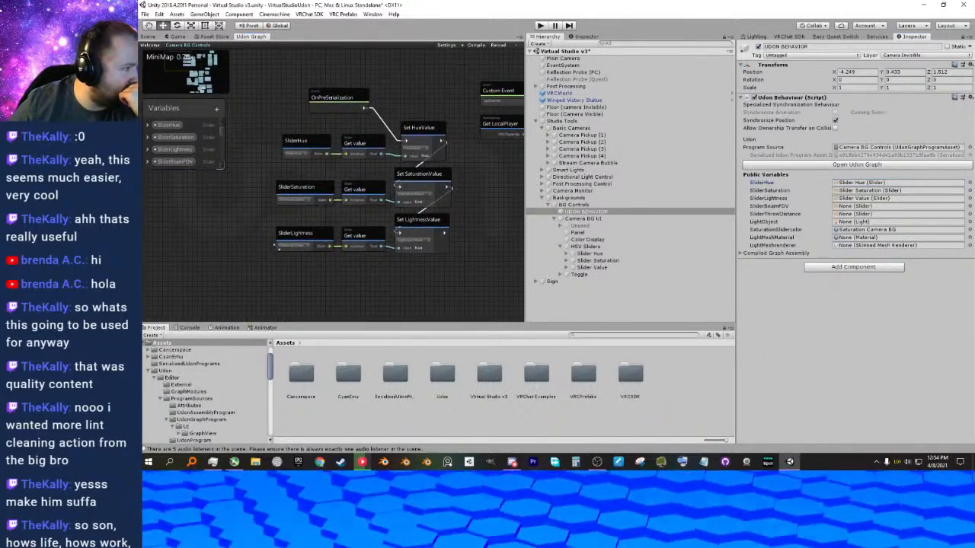
pyautogui.moveTo(222, 166); pyautogui.dragTo(277, 247)
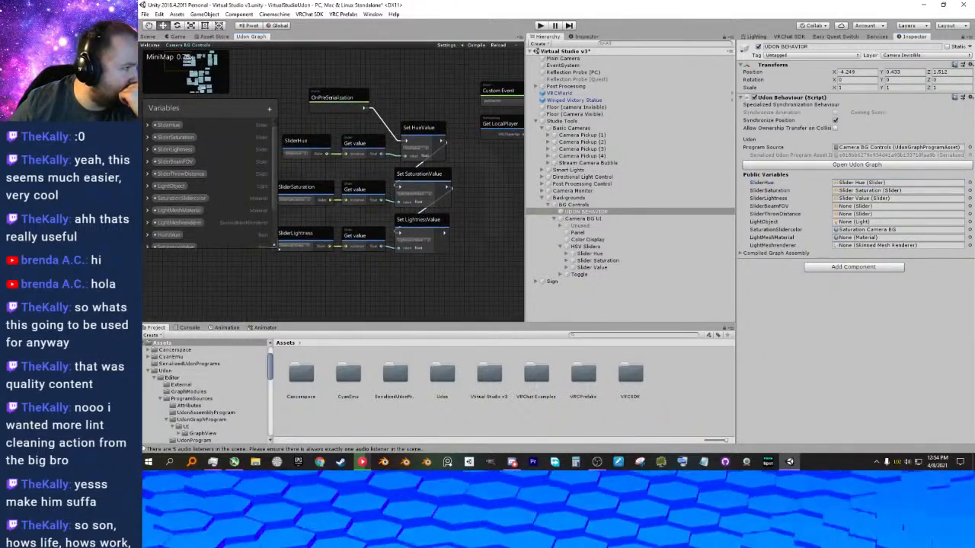
pyautogui.rightClick(180, 164)
pyautogui.click(184, 172)
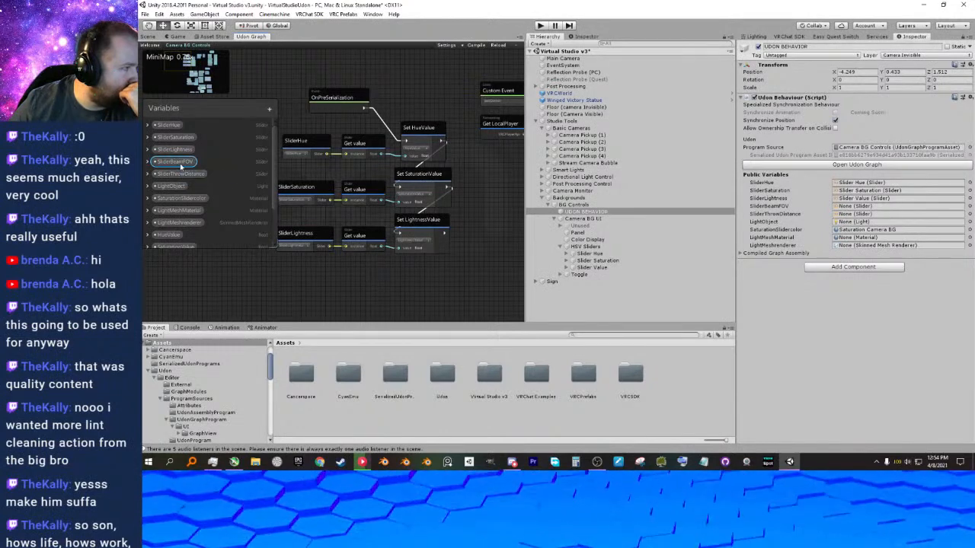
pyautogui.rightClick(186, 164)
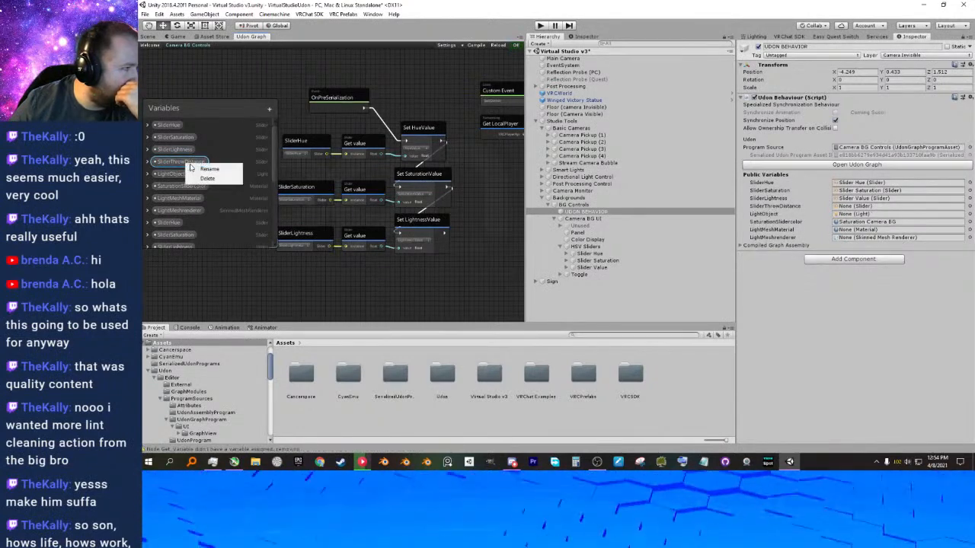
pyautogui.click(207, 179)
pyautogui.rightClick(176, 162)
pyautogui.click(197, 178)
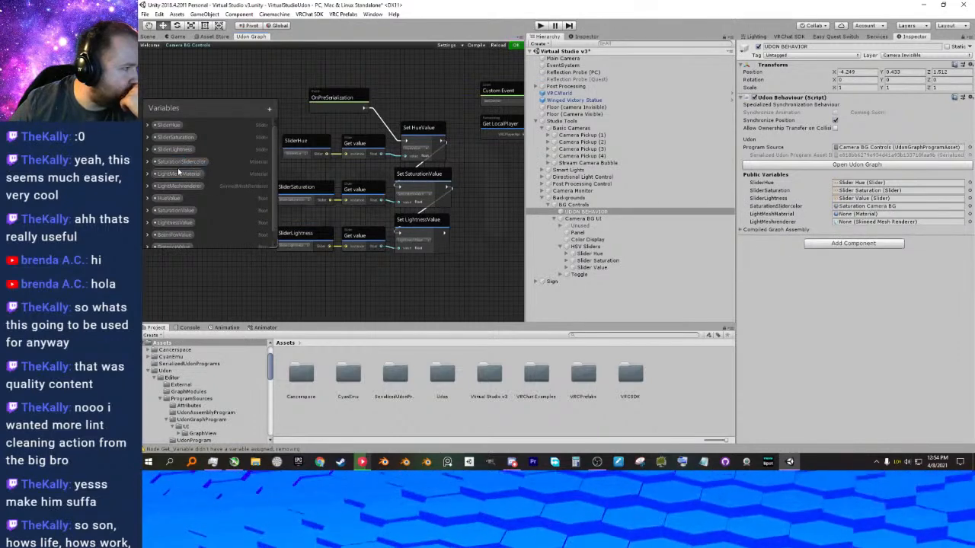
# Delete the LightMeshMaterial variable from the graph and check the remaining variables.
pyautogui.rightClick(183, 179)
pyautogui.click(198, 185)
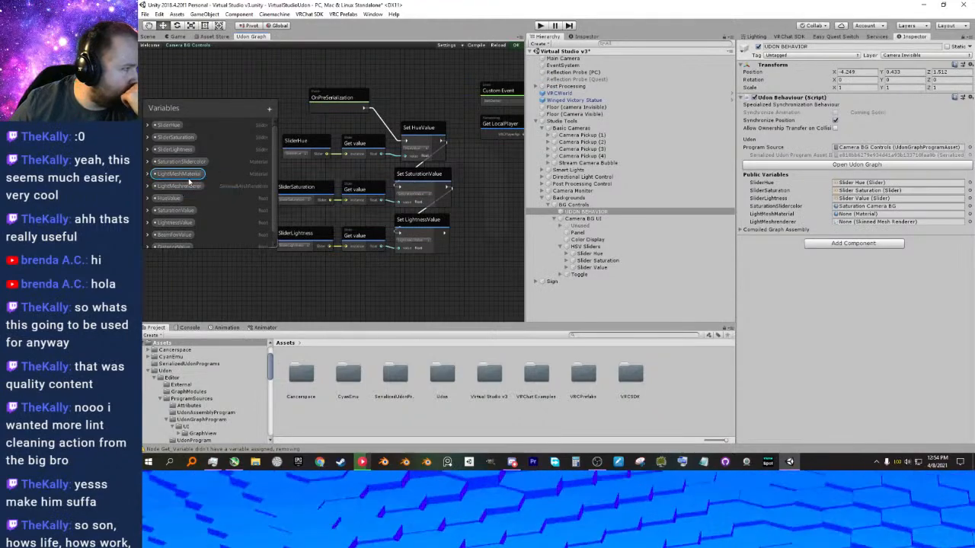
pyautogui.press('Delete')
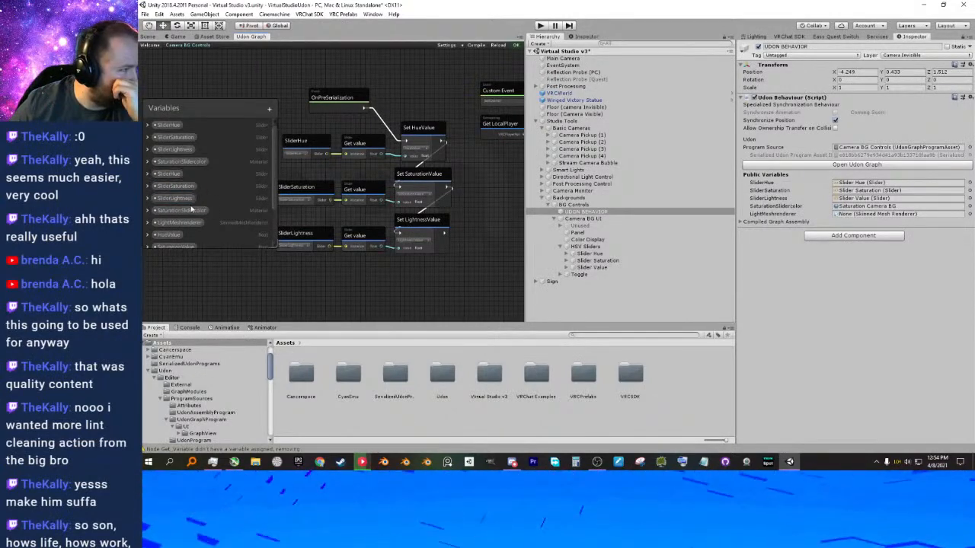
pyautogui.scroll(-2, 206, 217)
pyautogui.scroll(-2, 209, 221)
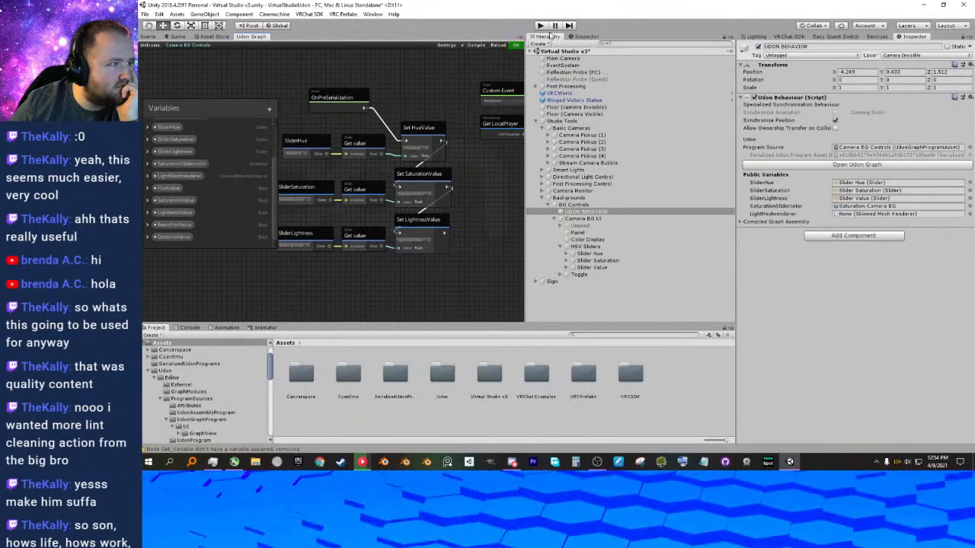
# Return to the Scene view and start play mode to test the cleaned-up background controls.
pyautogui.click(148, 37)
pyautogui.click(540, 25)
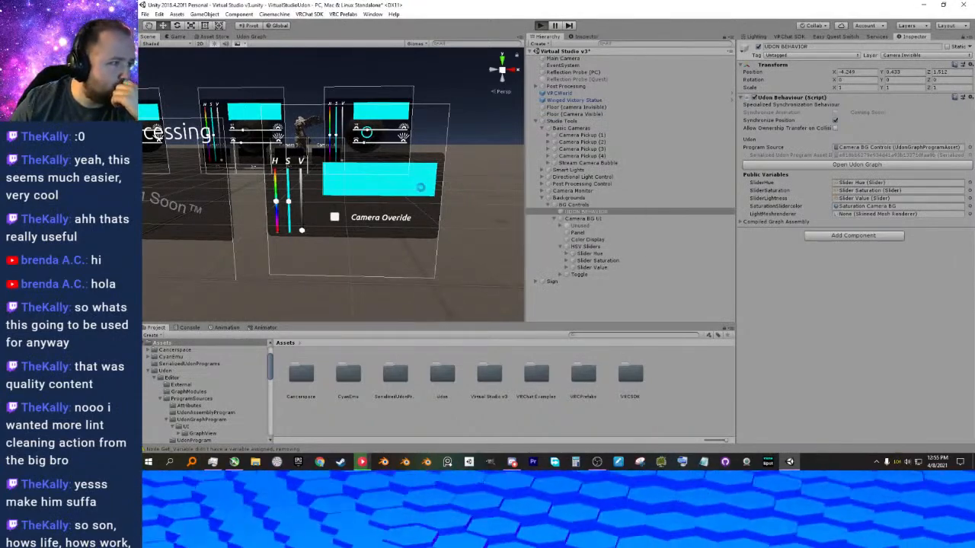
pyautogui.hotkey('ctrl', 'p')
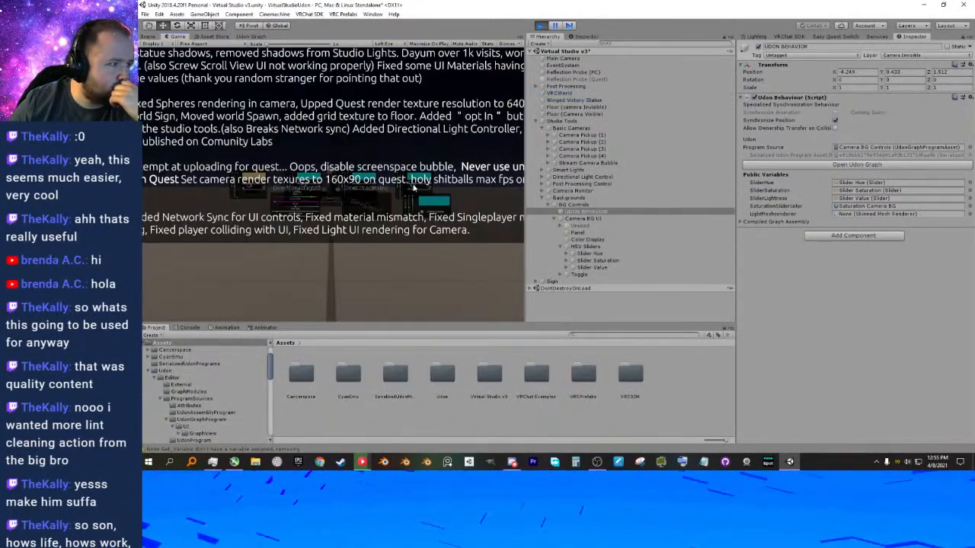
# Walk up to the camera background panel in play mode, try its HSV sliders, and stop play mode.
pyautogui.click(292, 183)
pyautogui.press('w')
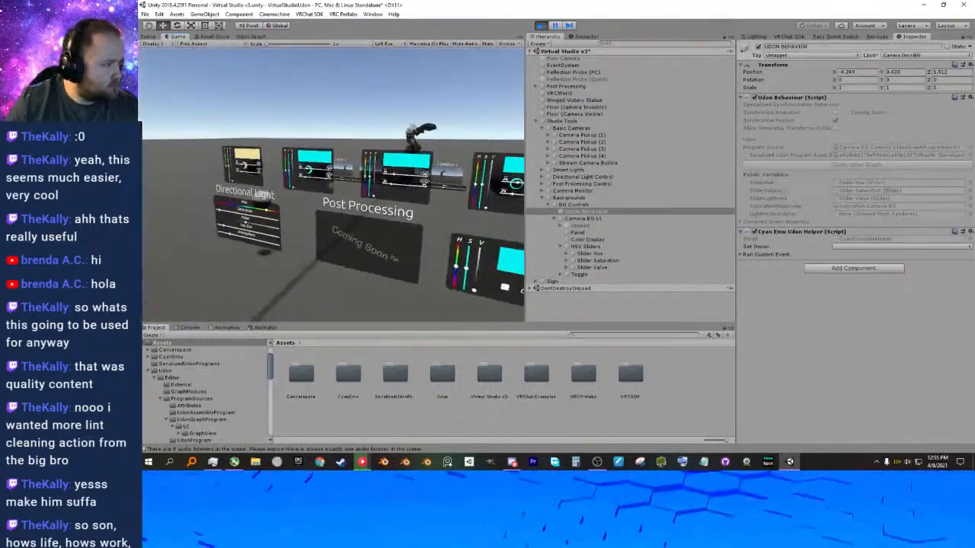
pyautogui.press('w')
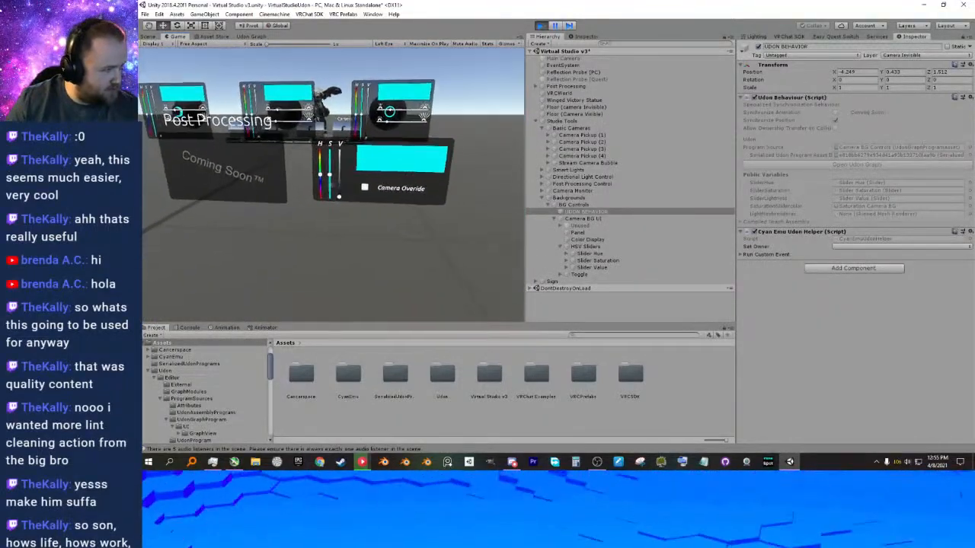
pyautogui.moveTo(330, 185); pyautogui.dragTo(331, 218)
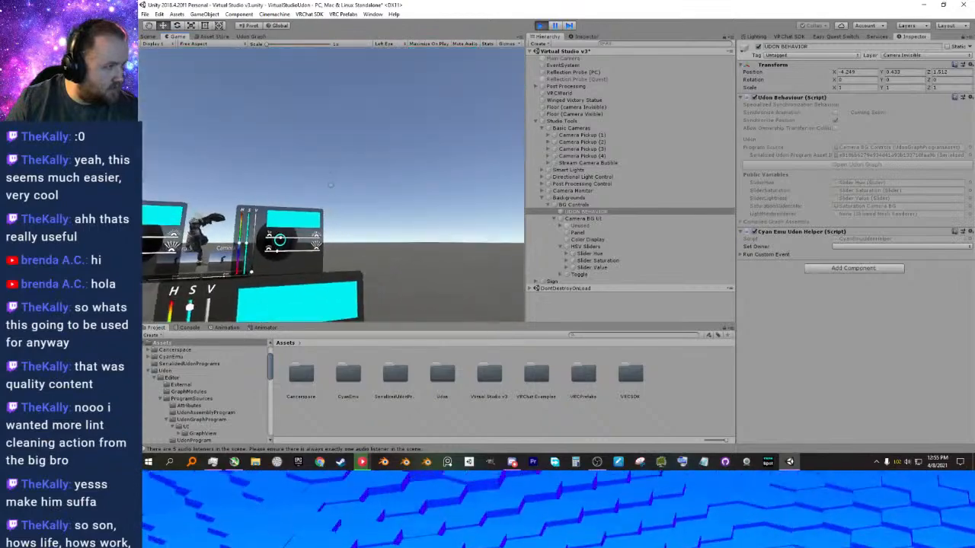
pyautogui.press('Escape')
pyautogui.click(540, 25)
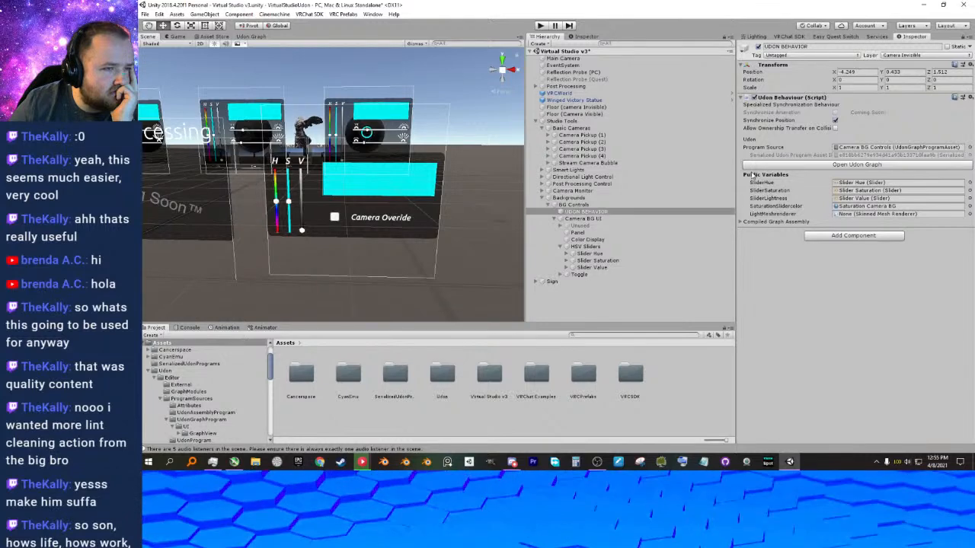
# Open the Camera BG Controls Udon graph, widen the graph area, and bring the SaturationSlidercolor and Set color nodes into view.
pyautogui.click(770, 167)
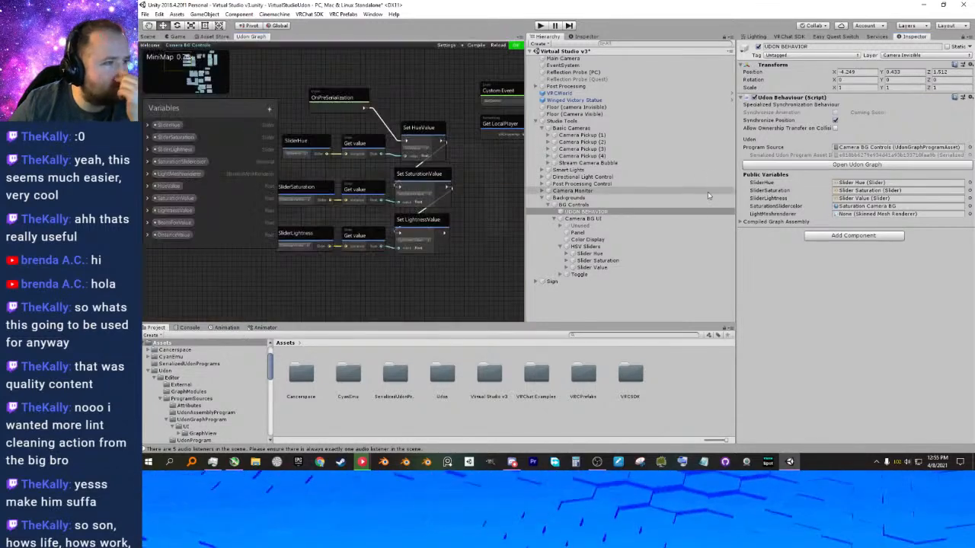
pyautogui.moveTo(400, 282); pyautogui.dragTo(347, 168, button='middle')
pyautogui.scroll(-2, 407, 218)
pyautogui.scroll(2, 412, 207)
pyautogui.moveTo(428, 211); pyautogui.dragTo(367, 221, button='middle')
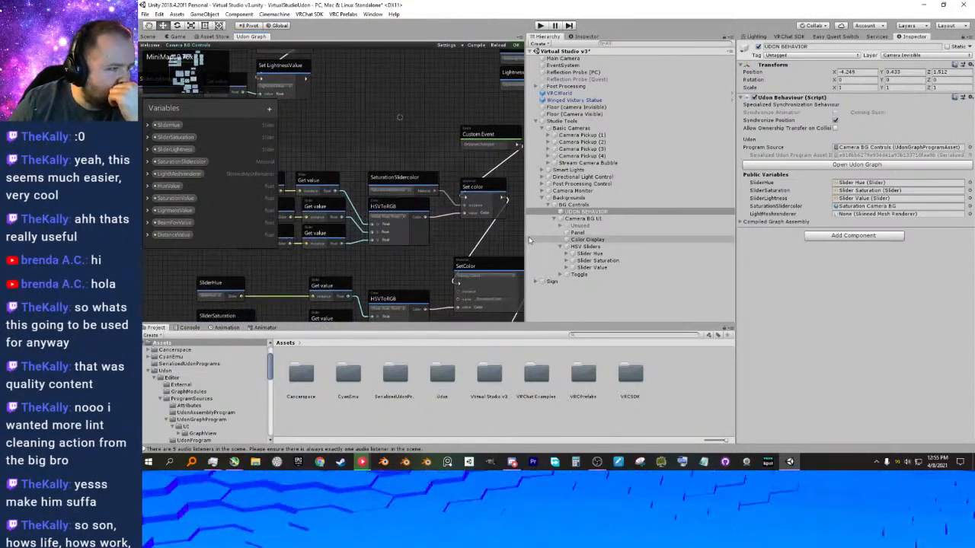
pyautogui.moveTo(526, 238); pyautogui.dragTo(594, 238)
pyautogui.moveTo(396, 220); pyautogui.dragTo(441, 247, button='middle')
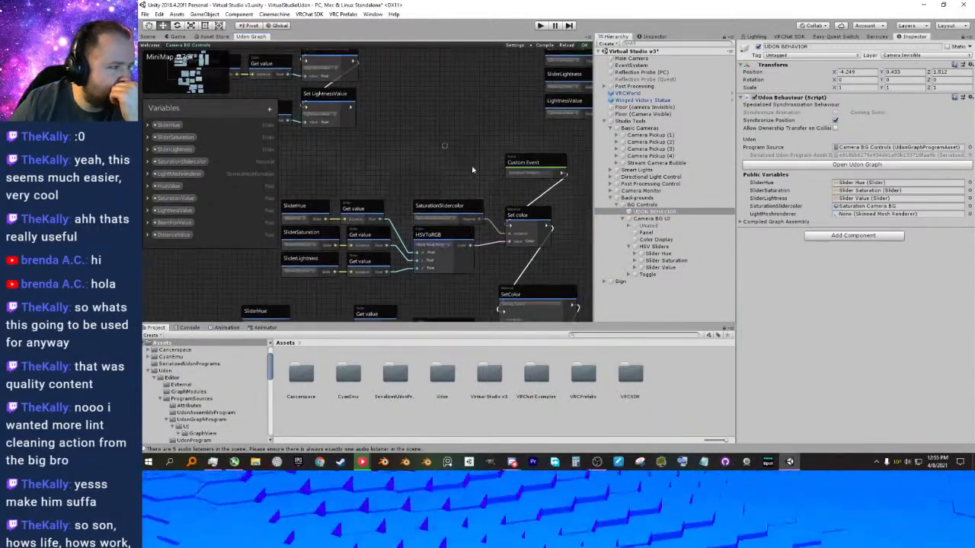
# Examine the SaturationSlidercolor node's variable choices and how the OnValueChanged custom event feeds the Set color node.
pyautogui.scroll(3, 457, 198)
pyautogui.click(464, 221)
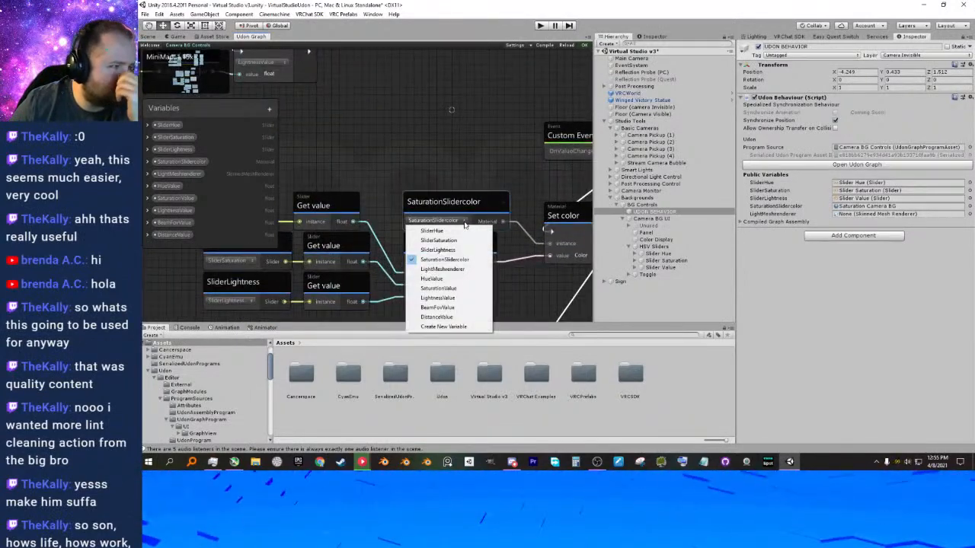
pyautogui.click(465, 223)
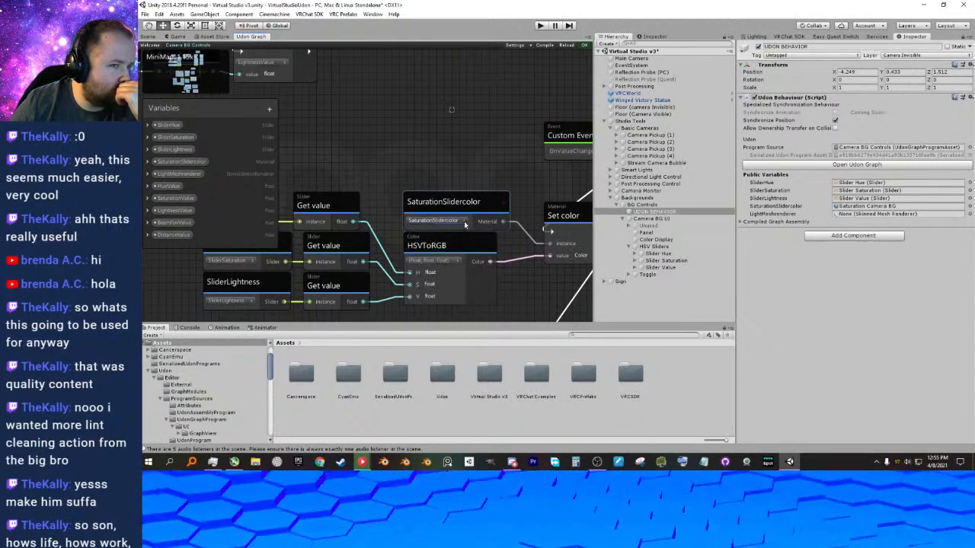
pyautogui.moveTo(464, 223); pyautogui.dragTo(398, 181, button='middle')
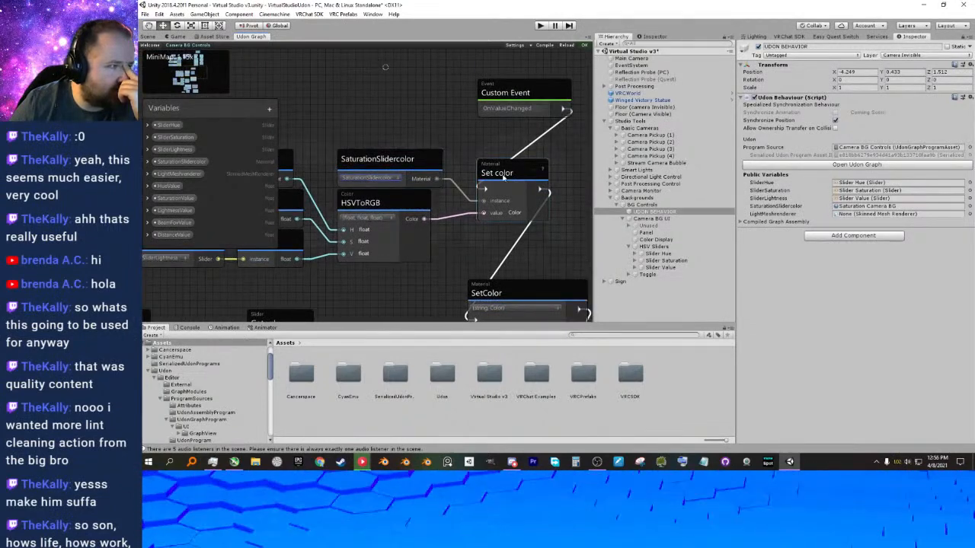
pyautogui.moveTo(503, 178); pyautogui.dragTo(511, 185, button='middle')
pyautogui.click(521, 106)
pyautogui.moveTo(488, 141); pyautogui.dragTo(436, 183, button='middle')
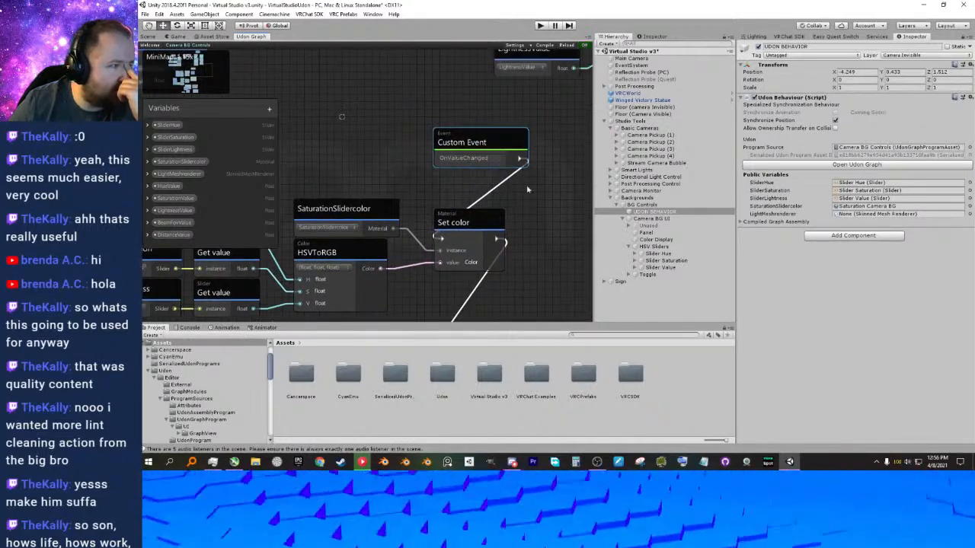
# Search the new-node list for event nodes and browse the available Material functions.
pyautogui.rightClick(423, 218)
pyautogui.click(477, 147)
pyautogui.moveTo(421, 146); pyautogui.dragTo(474, 198, button='middle')
pyautogui.rightClick(425, 114)
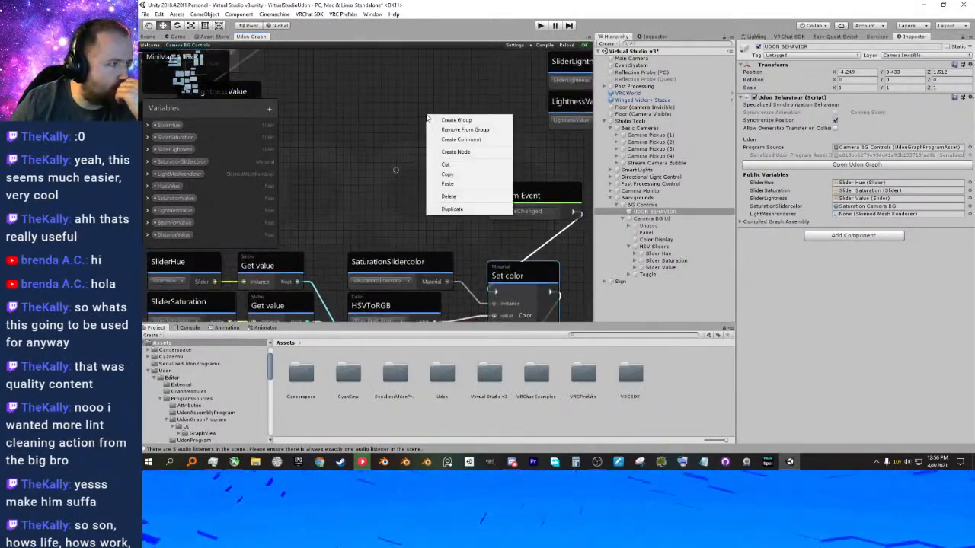
pyautogui.click(388, 153)
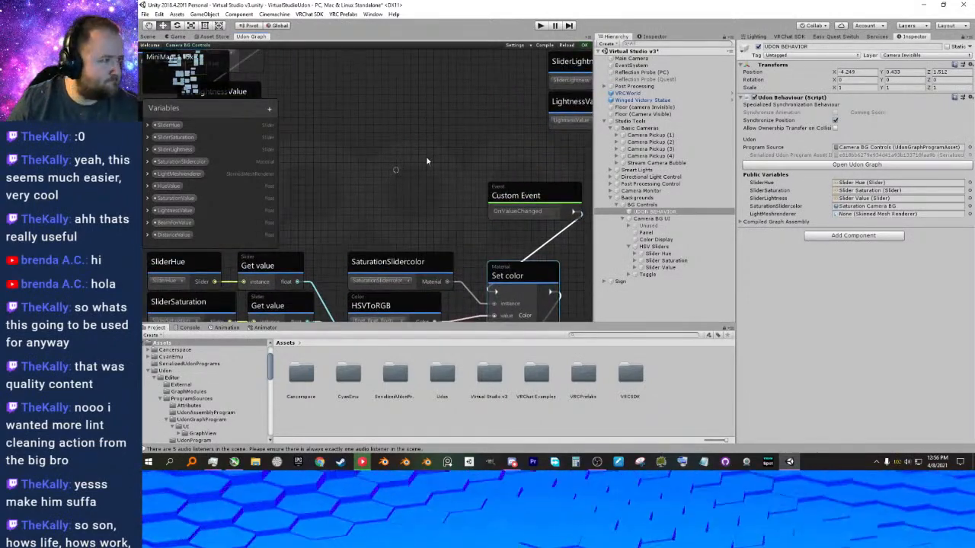
pyautogui.rightClick(424, 150)
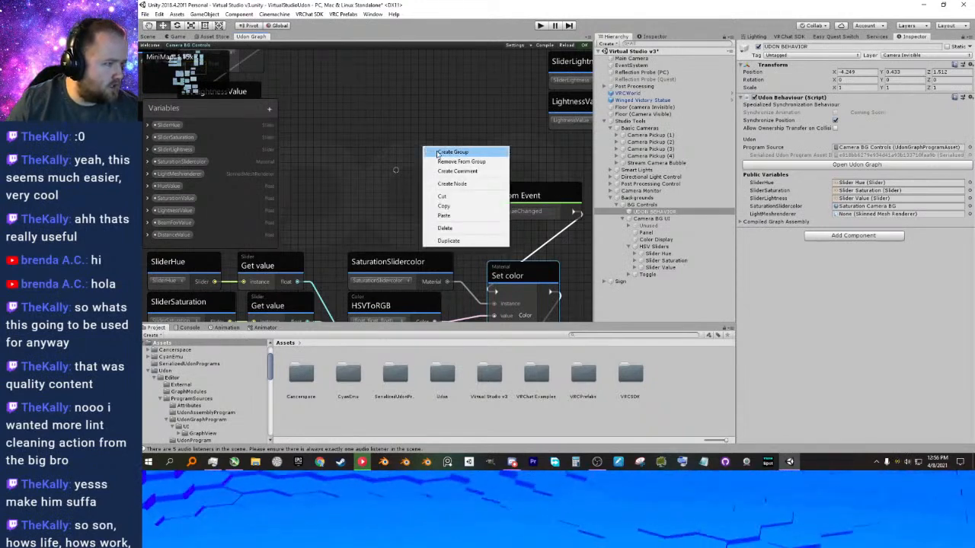
pyautogui.click(452, 183)
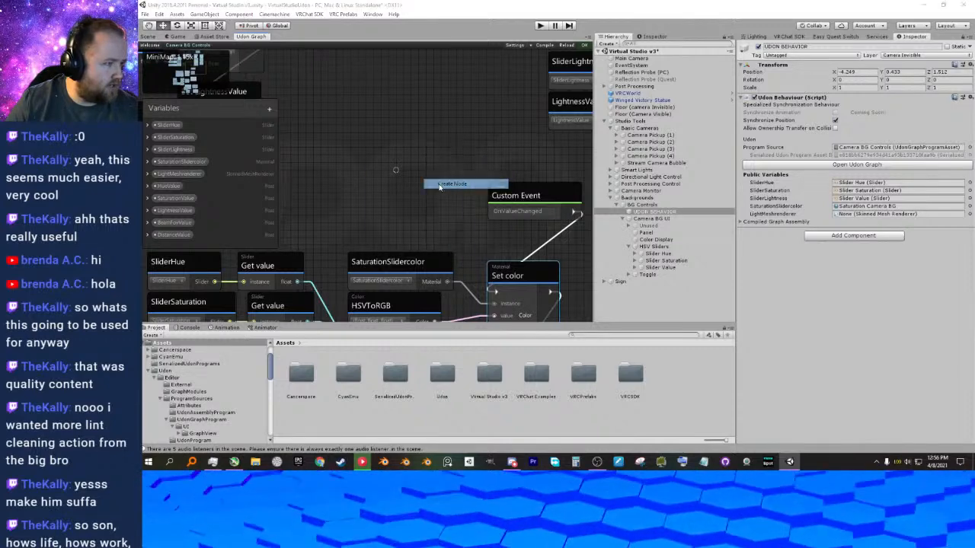
pyautogui.write('event')
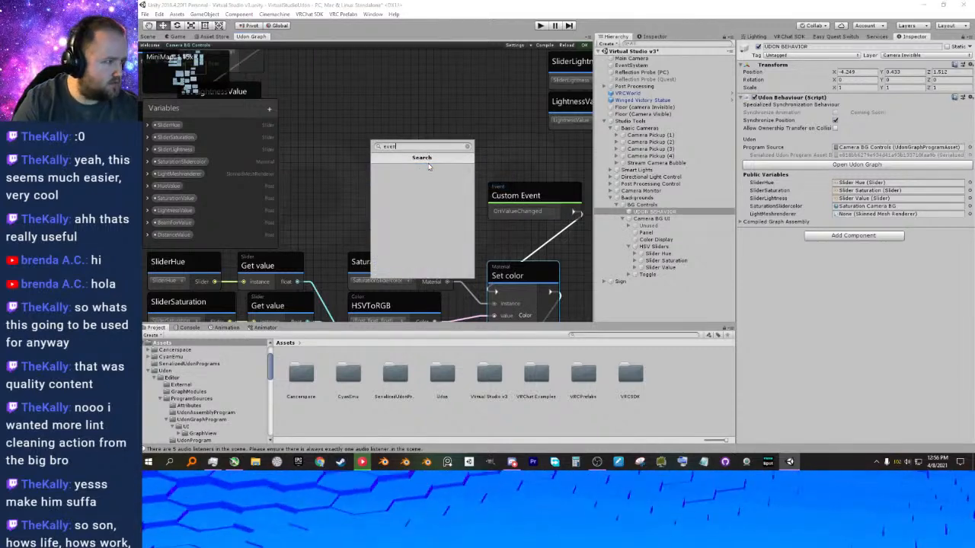
pyautogui.press('BackSpace')
pyautogui.press('BackSpace')
pyautogui.press('BackSpace')
pyautogui.press('BackSpace')
pyautogui.press('BackSpace')
pyautogui.scroll(-10, 423, 216)
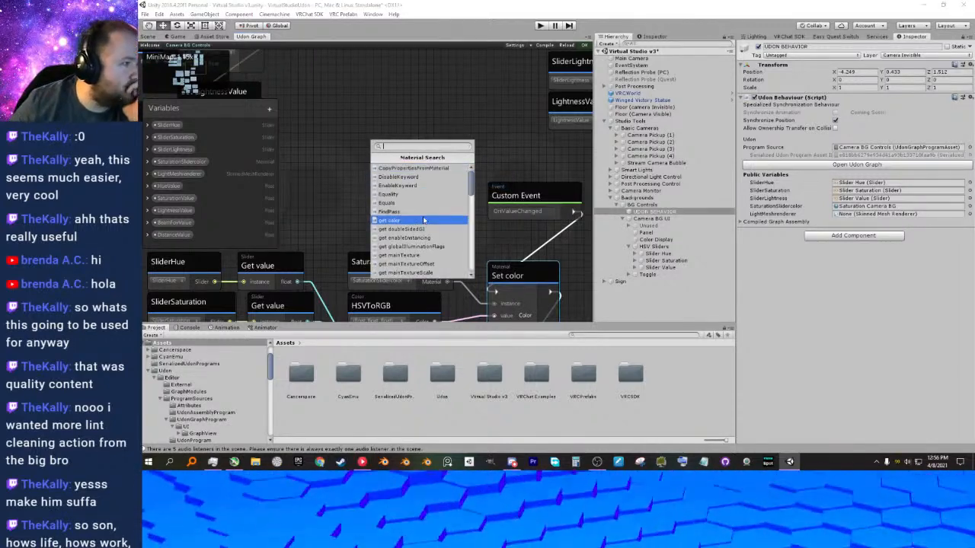
pyautogui.scroll(-5, 423, 216)
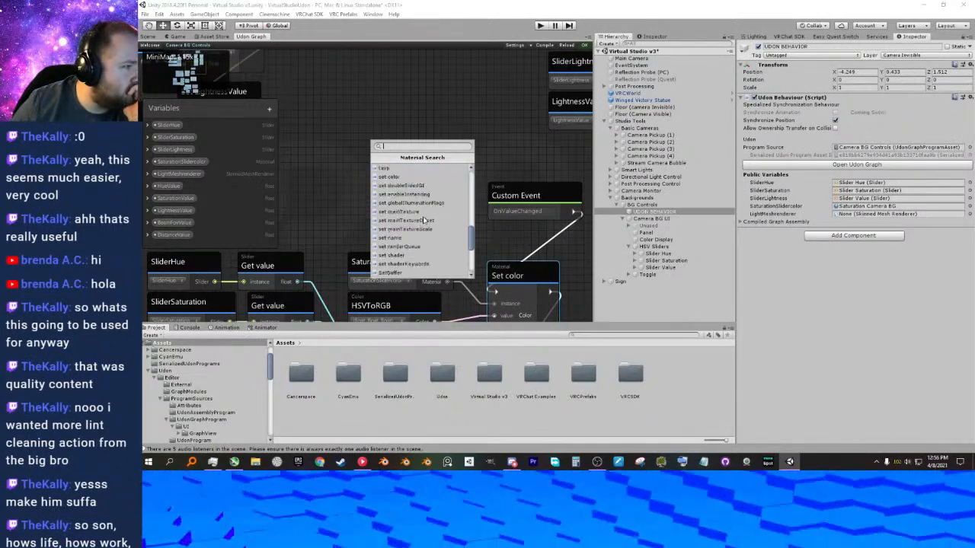
pyautogui.scroll(11, 425, 219)
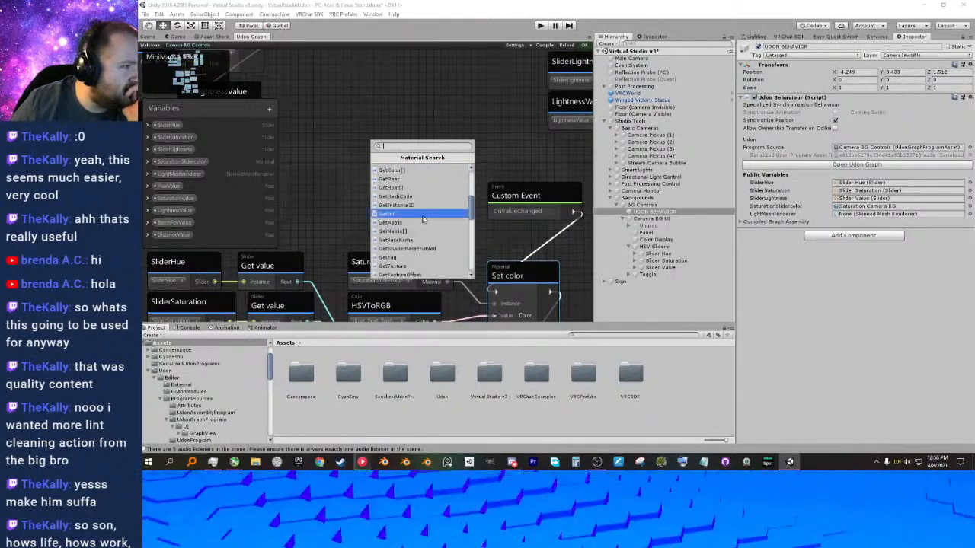
pyautogui.click(508, 166)
pyautogui.click(508, 209)
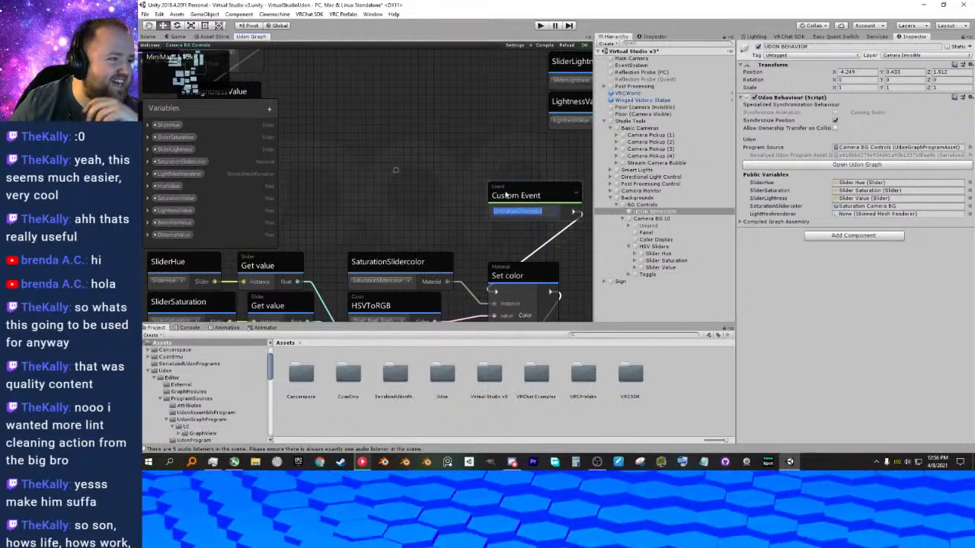
pyautogui.click(559, 198)
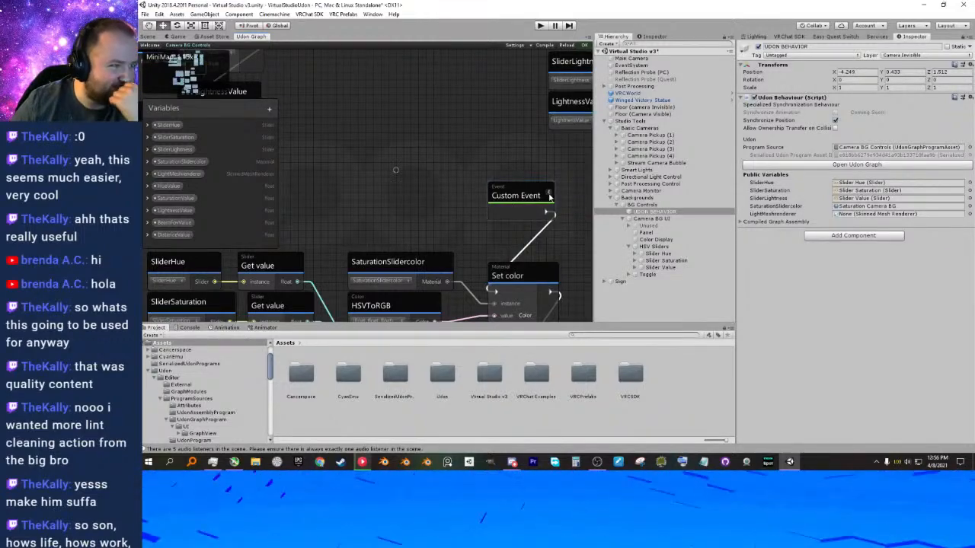
pyautogui.moveTo(538, 247); pyautogui.dragTo(501, 168, button='middle')
pyautogui.scroll(-2, 473, 195)
pyautogui.rightClick(543, 199)
pyautogui.click(554, 189)
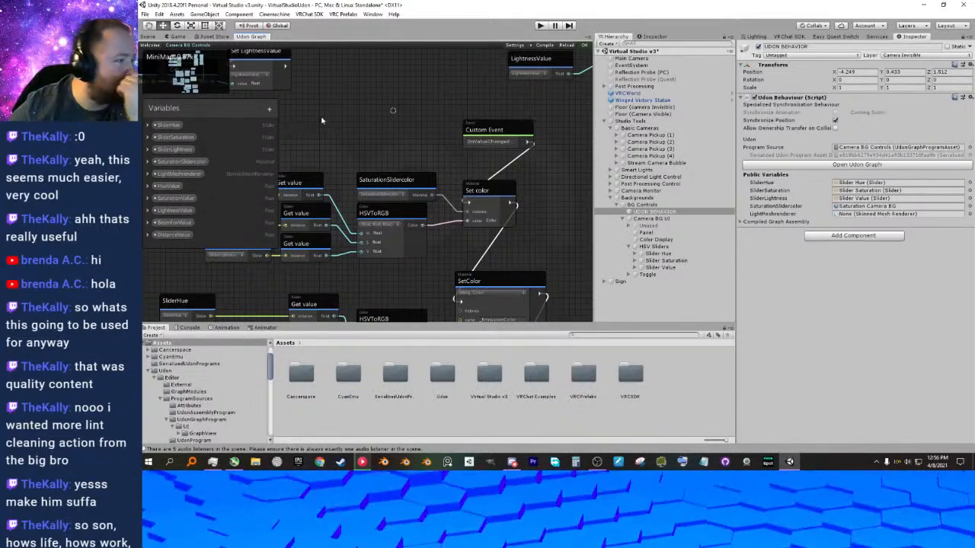
pyautogui.click(351, 414)
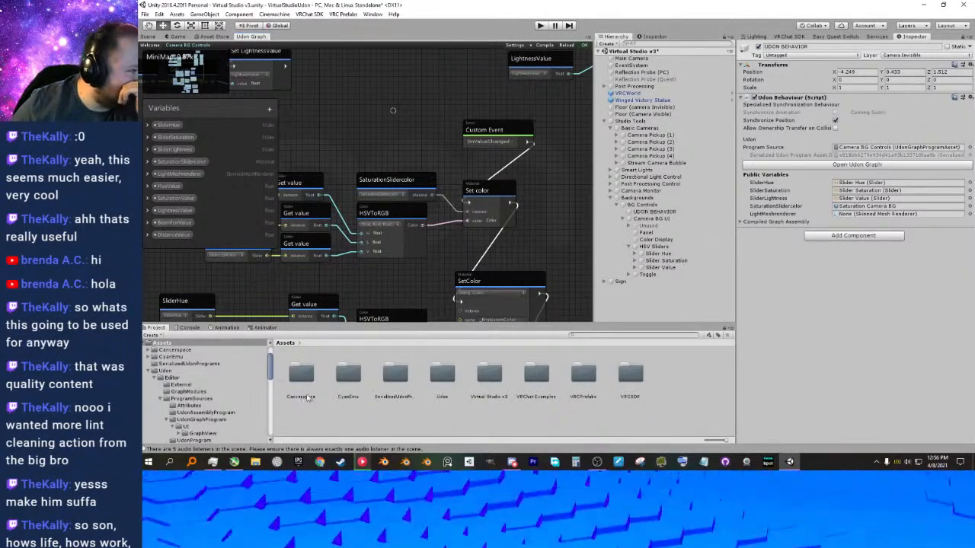
pyautogui.moveTo(377, 291); pyautogui.dragTo(404, 309, button='middle')
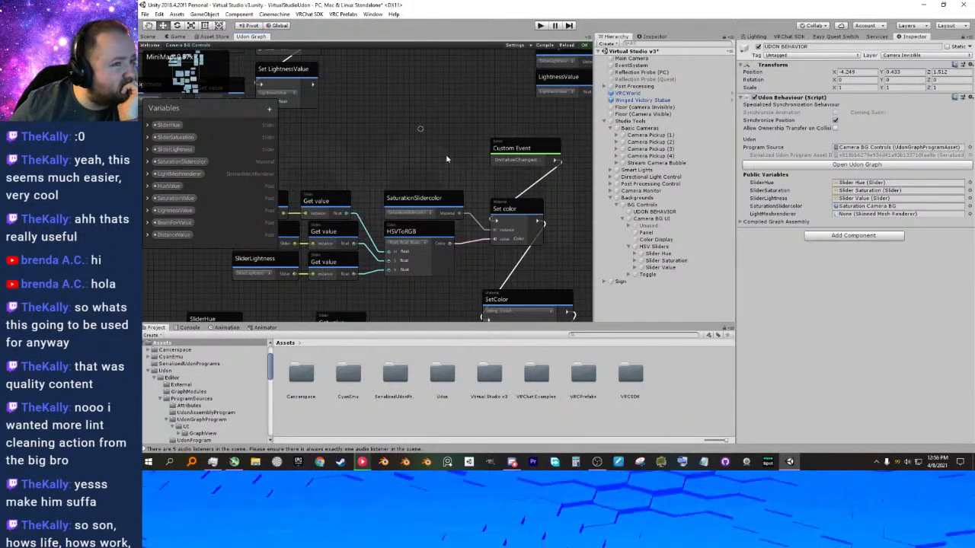
pyautogui.moveTo(452, 158); pyautogui.dragTo(445, 152, button='middle')
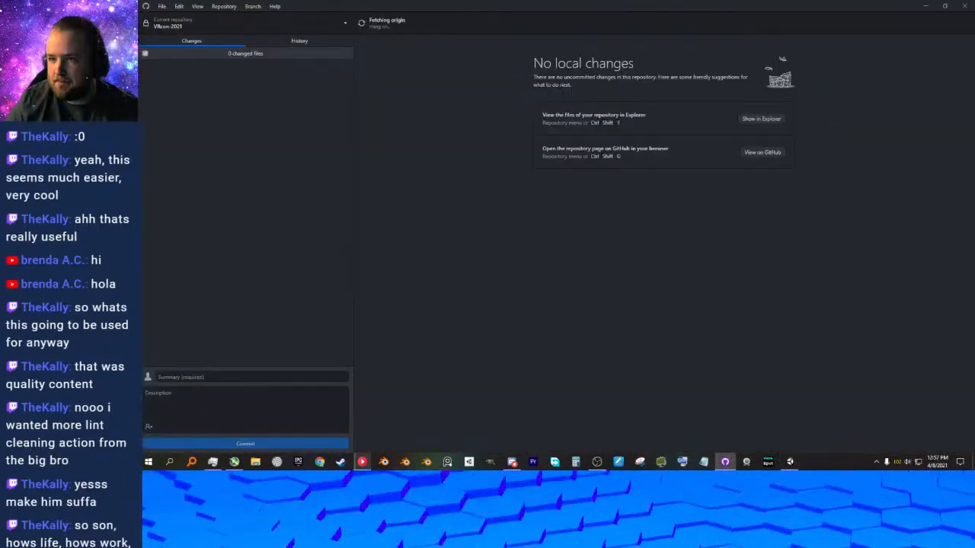
# Switch to GitHub Desktop, reduce it to a floating window, and select the VirtualStudioUdon repository.
pyautogui.moveTo(719, 6); pyautogui.dragTo(621, 51)
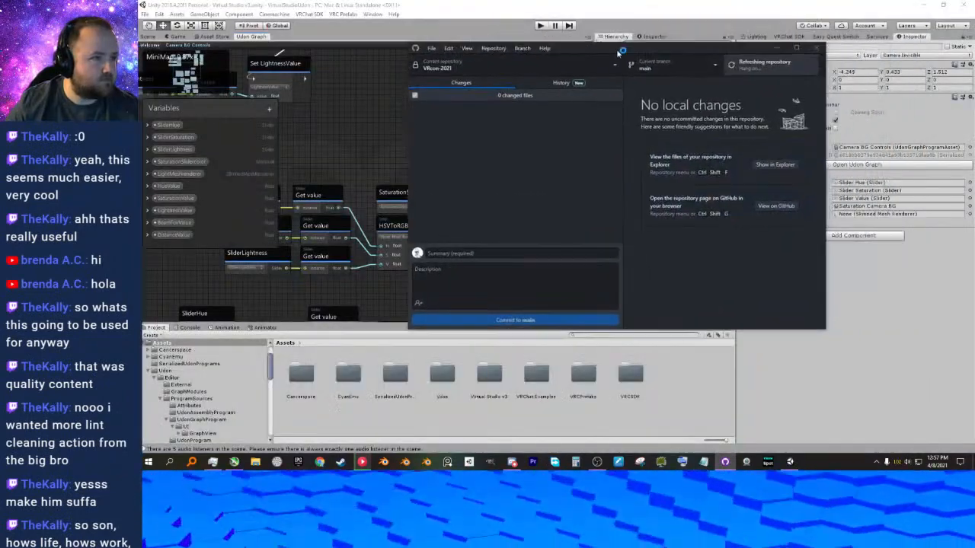
pyautogui.click(460, 67)
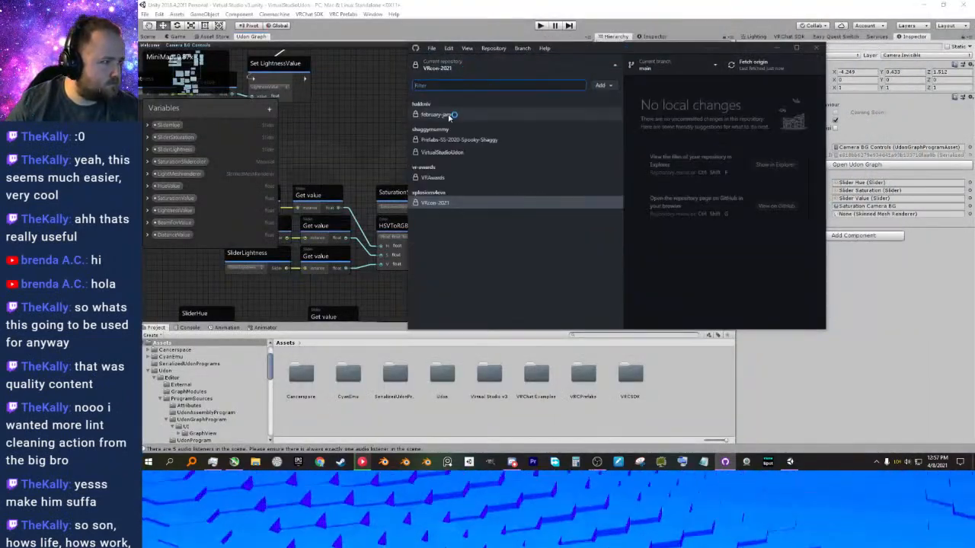
pyautogui.click(457, 151)
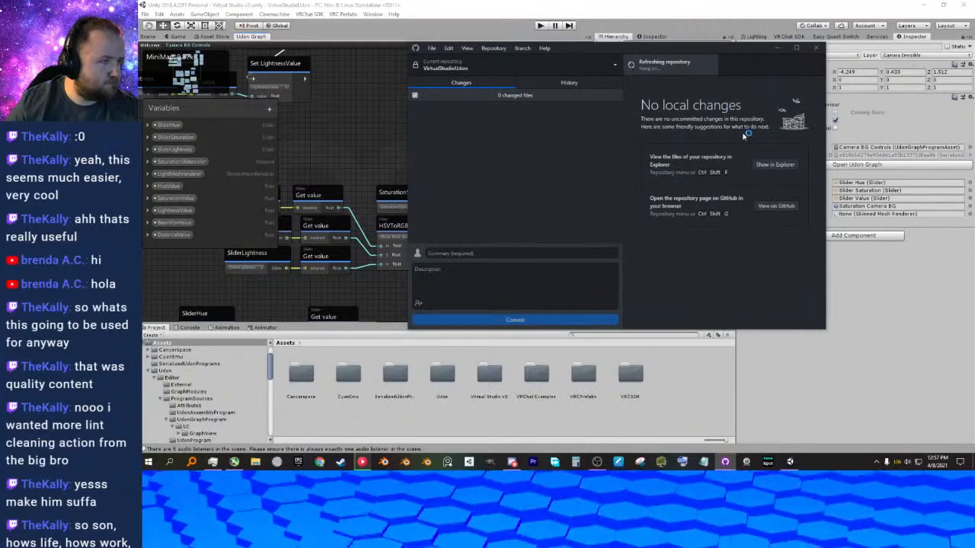
pyautogui.moveTo(670, 49); pyautogui.dragTo(660, 50)
# Enter the commit summary "4-8-21 Work" and the description "working on updating UI's and adding Background Color for camera's (greenscreen)".
pyautogui.click(476, 254)
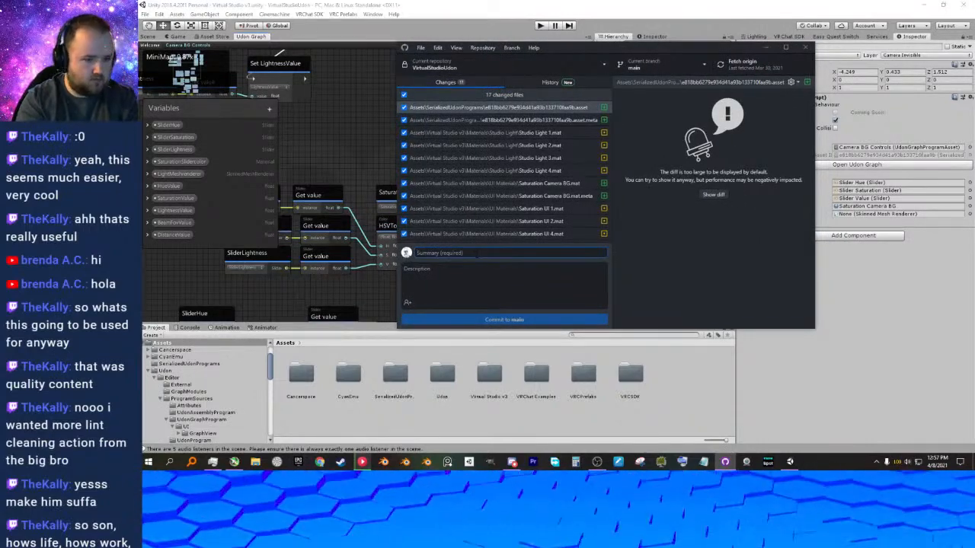
pyautogui.write('I')
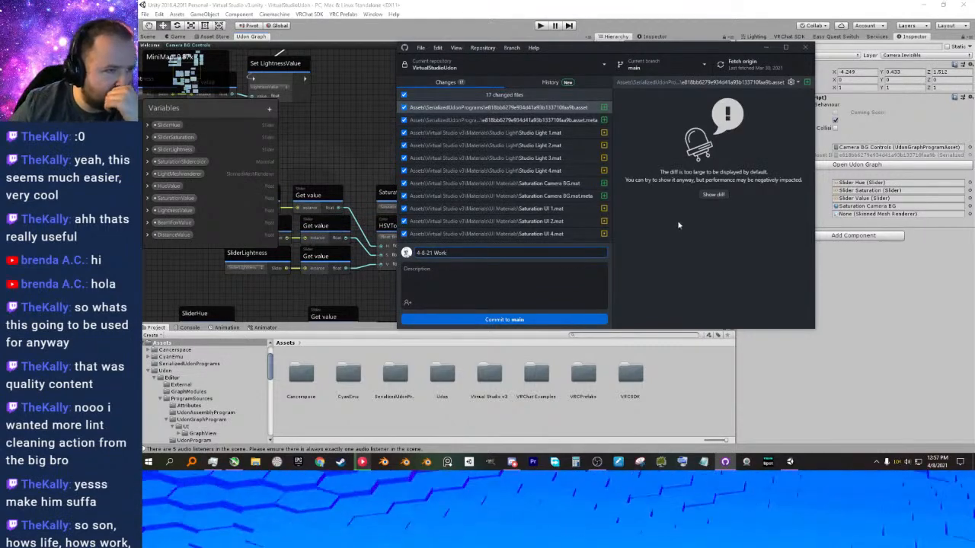
pyautogui.click(516, 287)
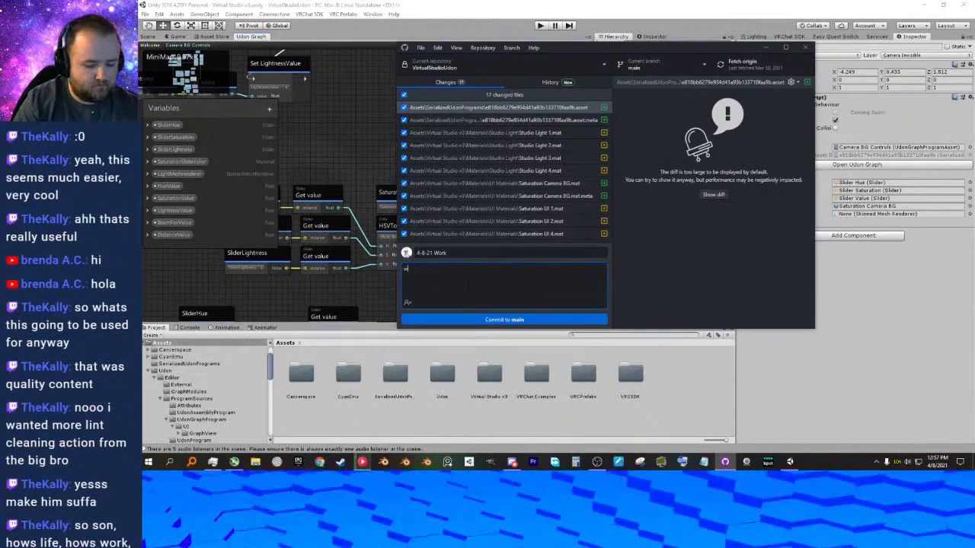
pyautogui.write("working on updating UI's and adding Background Color for camera's (greenscreen")
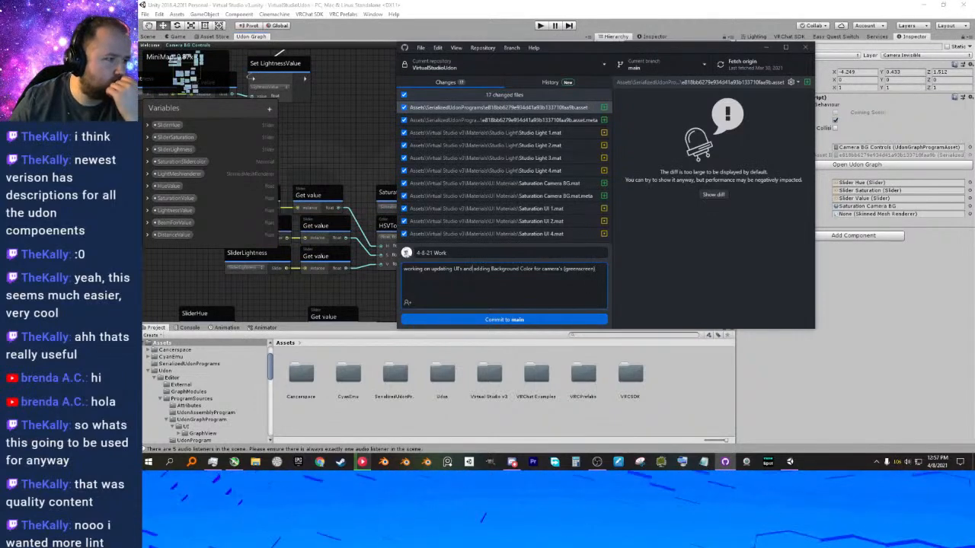
# Commit the changed files to main and push the commit to origin.
pyautogui.click(495, 320)
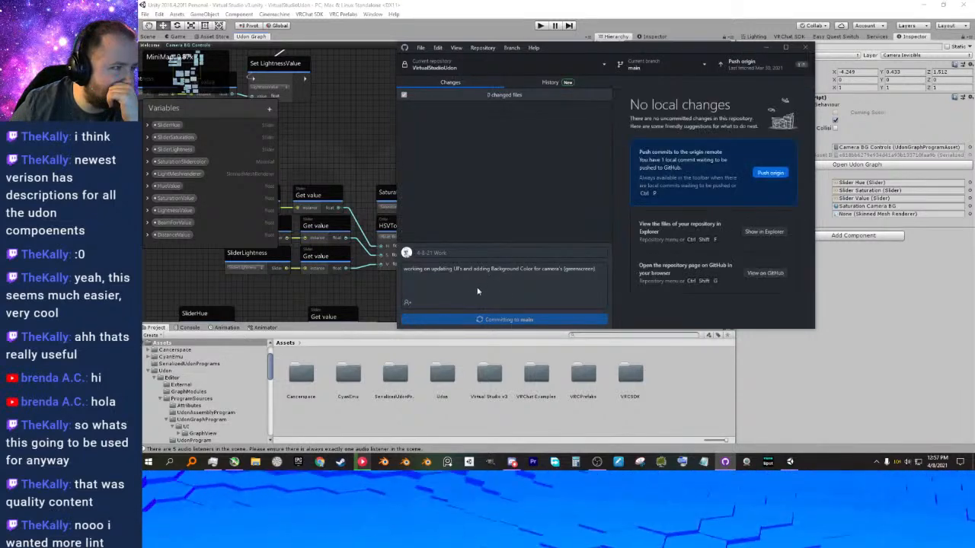
pyautogui.click(743, 64)
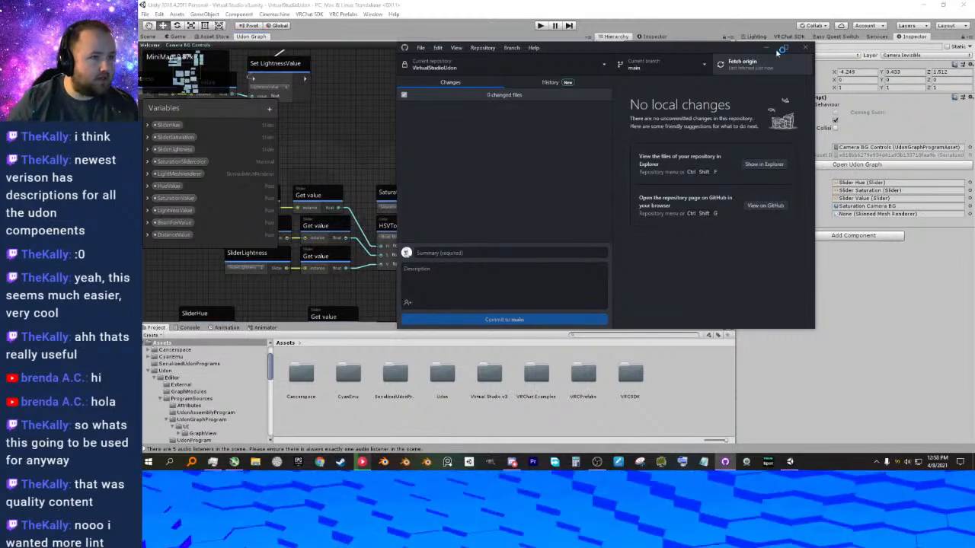
pyautogui.moveTo(726, 47); pyautogui.dragTo(713, 54)
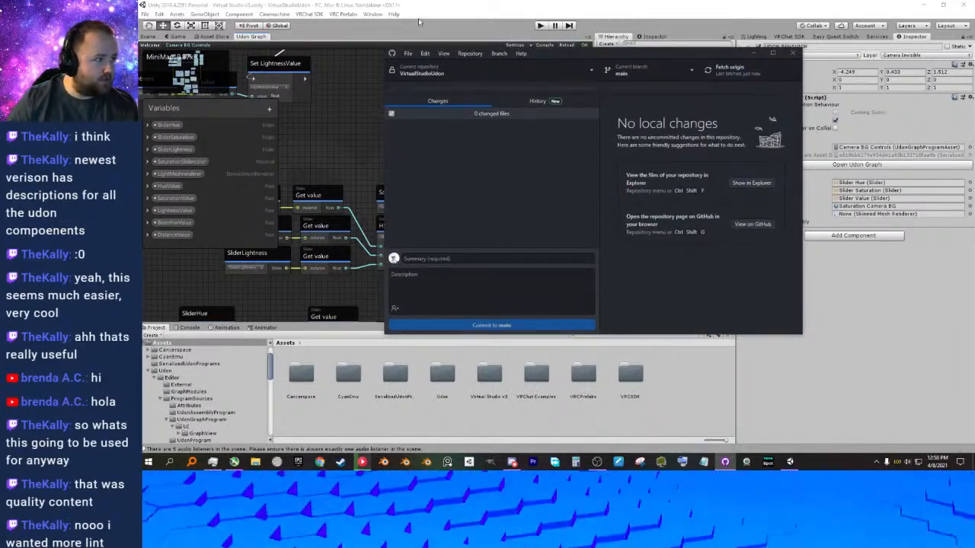
# Put GitHub Desktop away and return to Unity, showing the scene view of Virtual Studio v3.
pyautogui.click(754, 53)
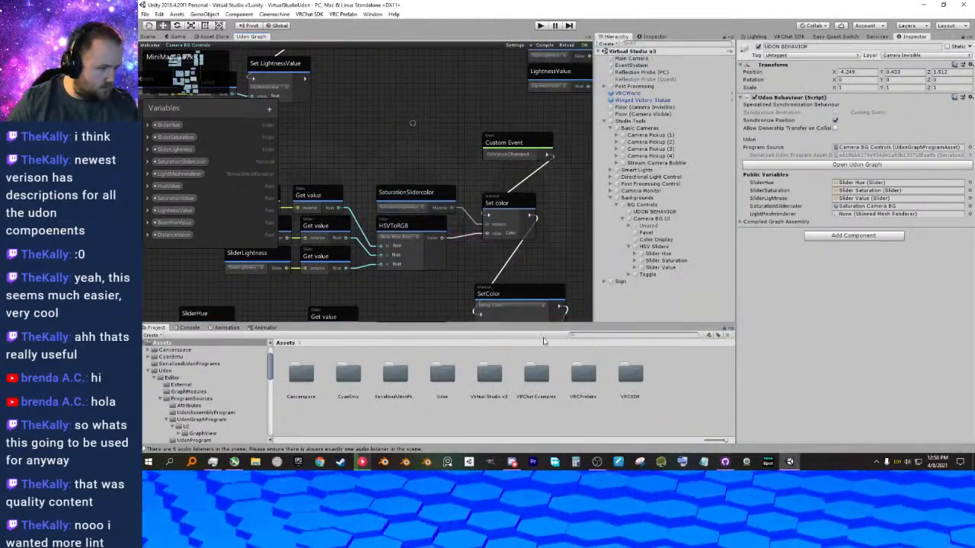
pyautogui.click(623, 376)
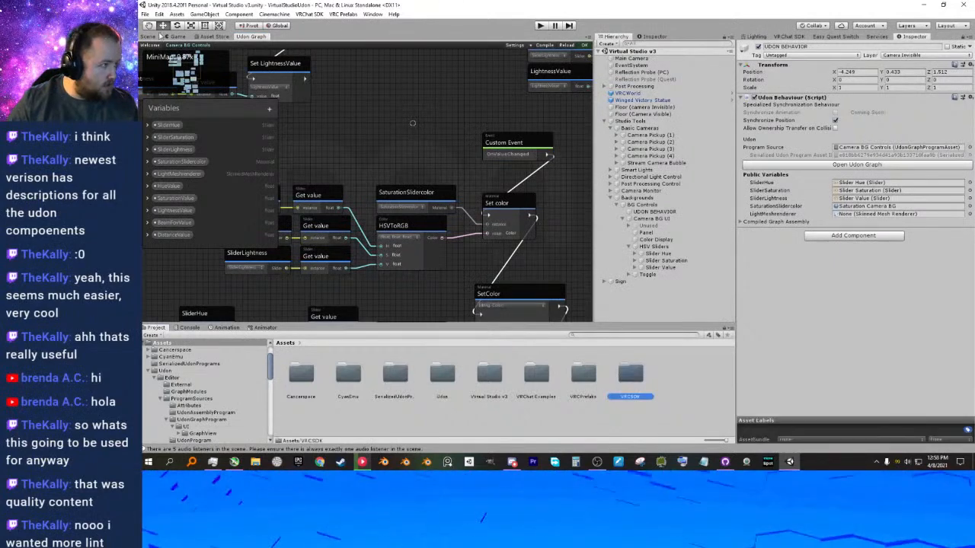
pyautogui.click(148, 37)
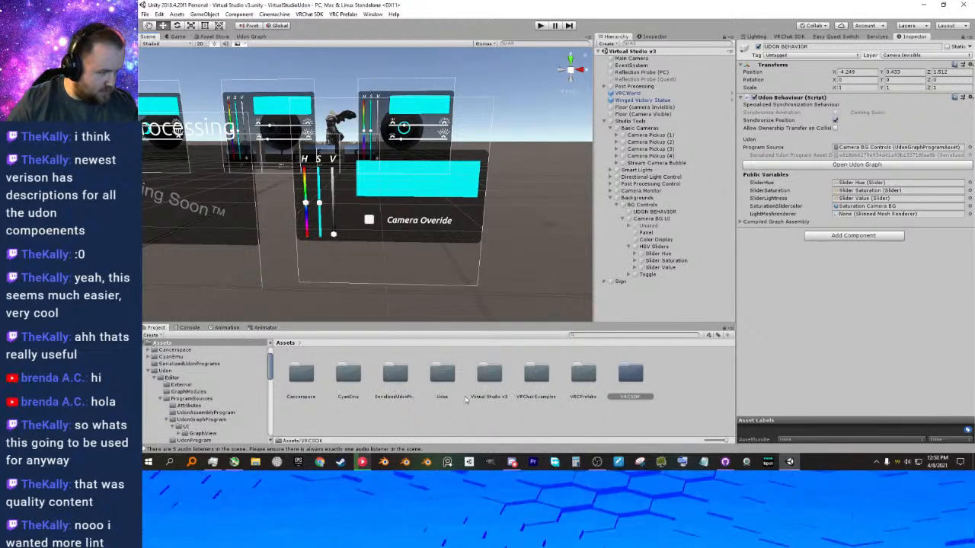
# Open the UdonExampleScene from the VRChat Examples folder.
pyautogui.rightClick(513, 413)
pyautogui.click(473, 415)
pyautogui.click(533, 382)
pyautogui.doubleClick(533, 382)
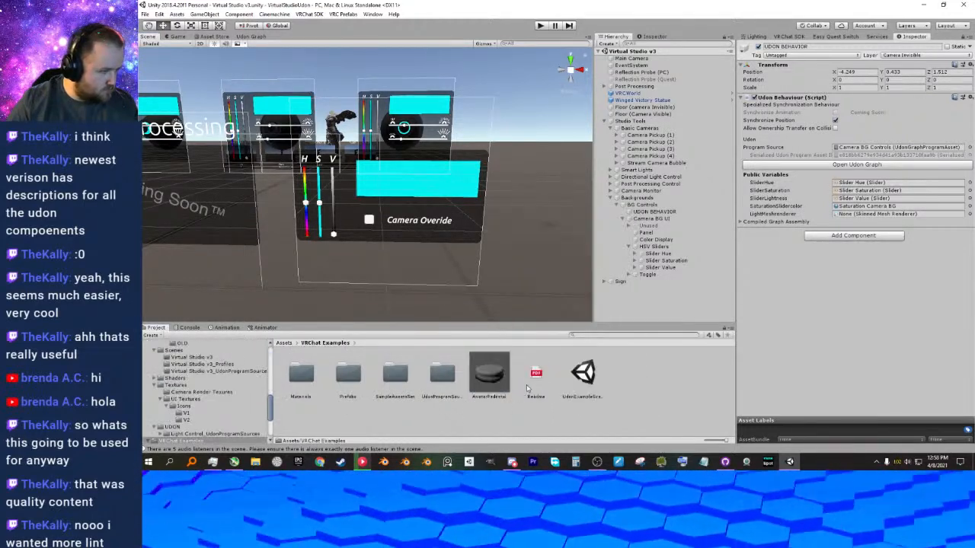
pyautogui.click(581, 376)
pyautogui.doubleClick(581, 376)
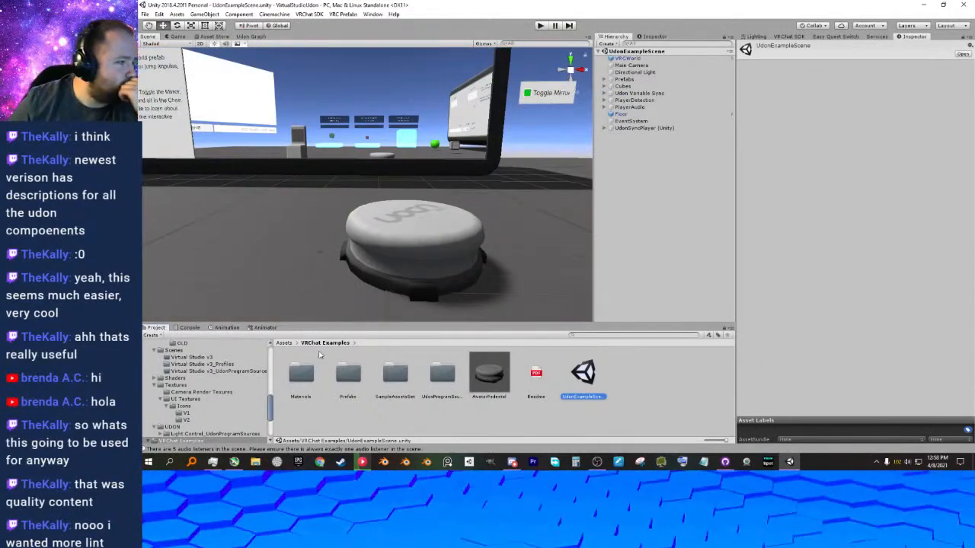
# Create a new scene named temp in the Assets folder and open it.
pyautogui.click(284, 343)
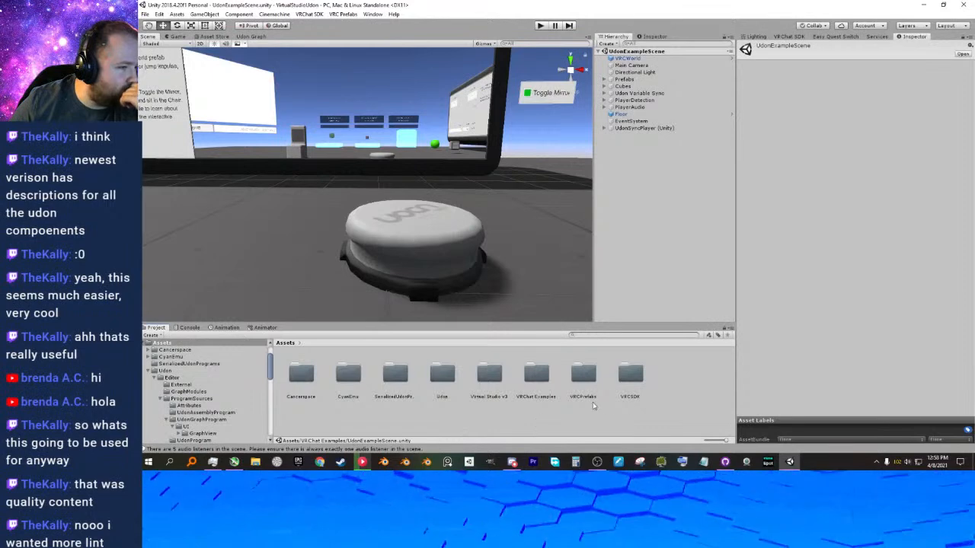
pyautogui.rightClick(430, 412)
pyautogui.moveTo(460, 215)
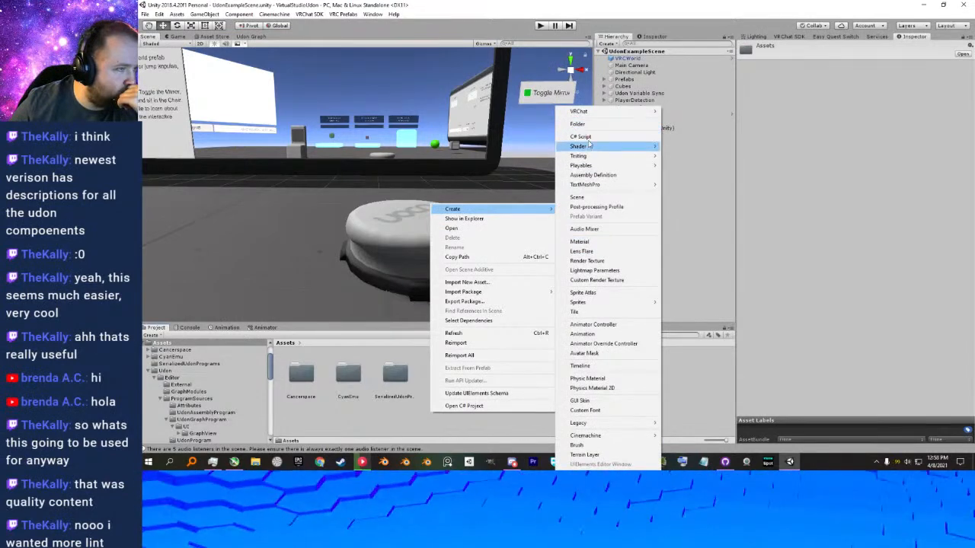
pyautogui.click(597, 198)
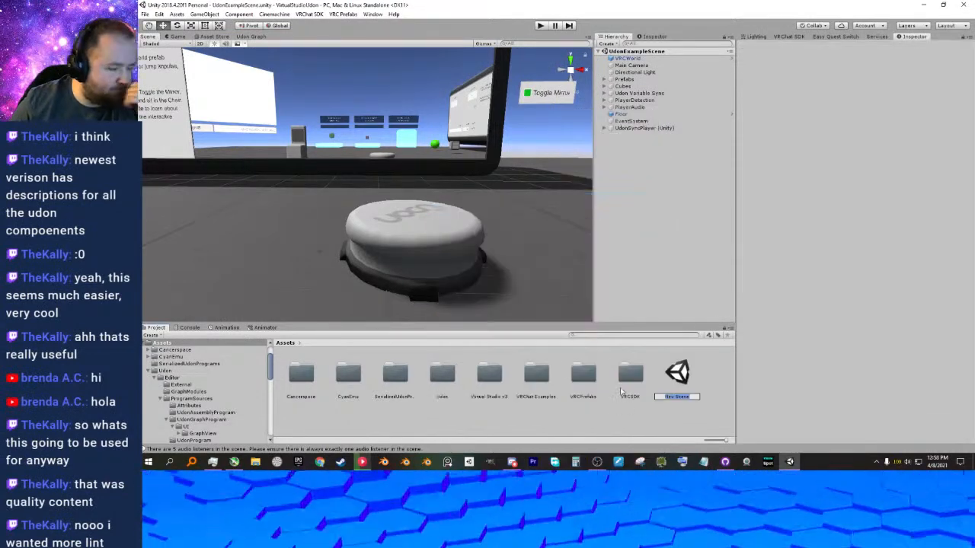
pyautogui.write('temp')
pyautogui.press('Return')
pyautogui.doubleClick(681, 374)
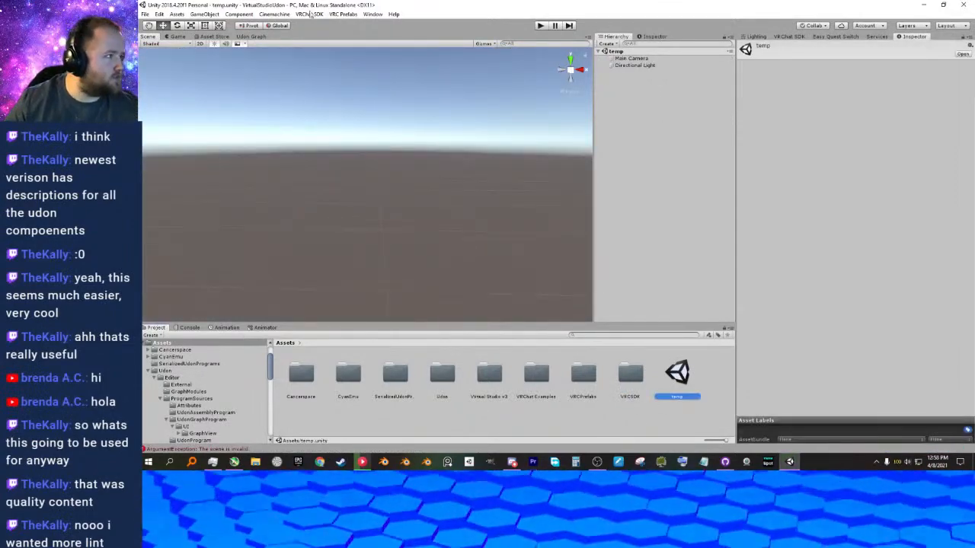
# Show the temp scene file in File Explorer and arrange the Explorer and Unity windows side by side.
pyautogui.rightClick(687, 381)
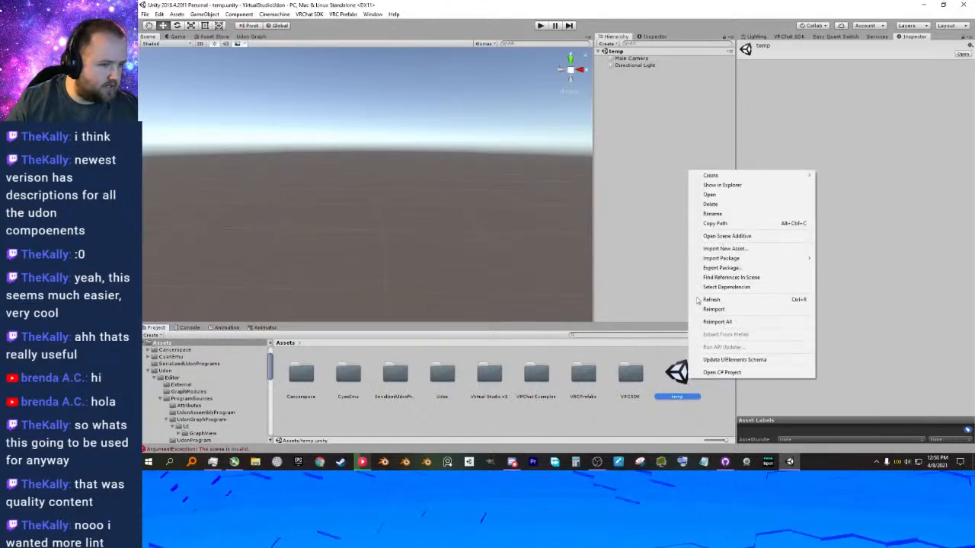
pyautogui.click(728, 192)
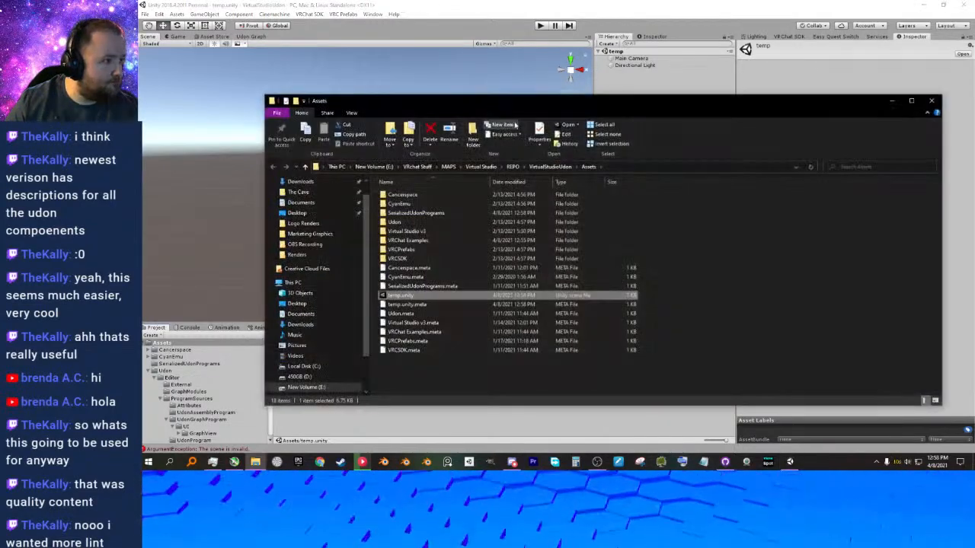
pyautogui.moveTo(525, 99); pyautogui.dragTo(974, 137)
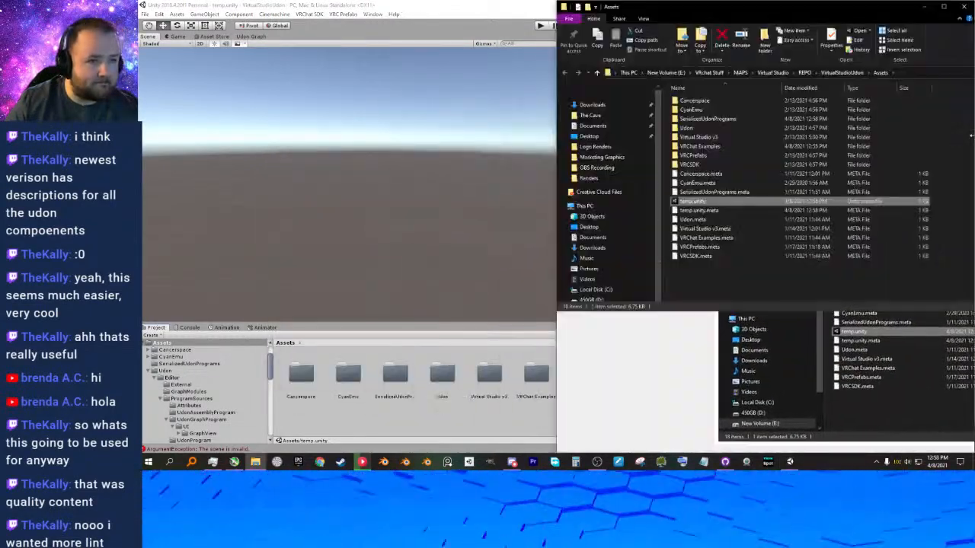
pyautogui.click(544, 134)
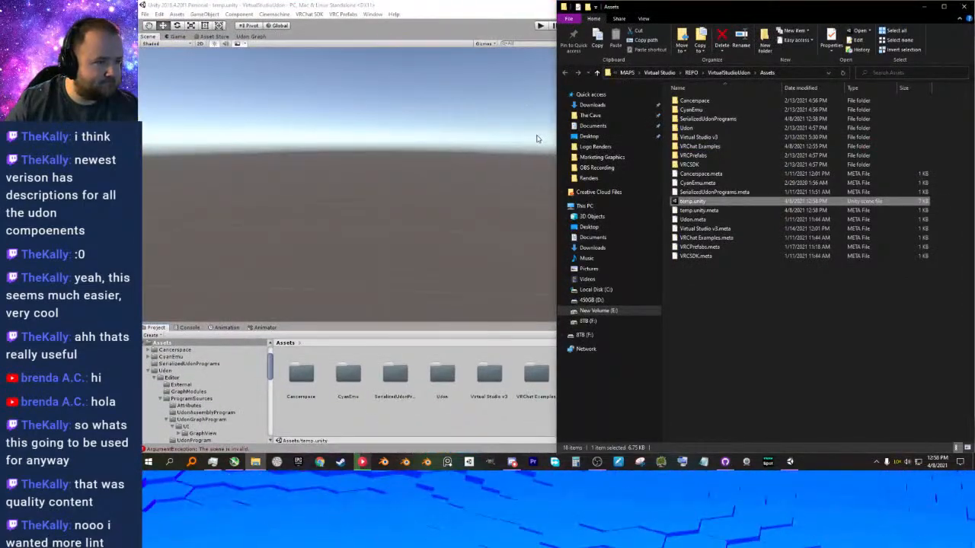
pyautogui.moveTo(482, 10); pyautogui.dragTo(141, 171)
pyautogui.click(597, 101)
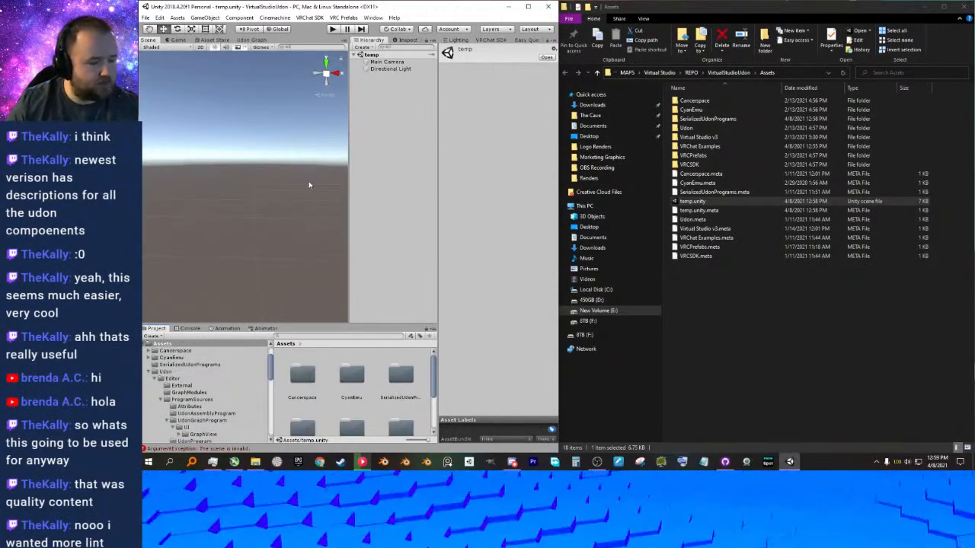
# Switch to Chrome, go to vrchat.net, and request the SDK3 - Worlds download from the site's download page.
pyautogui.click(320, 463)
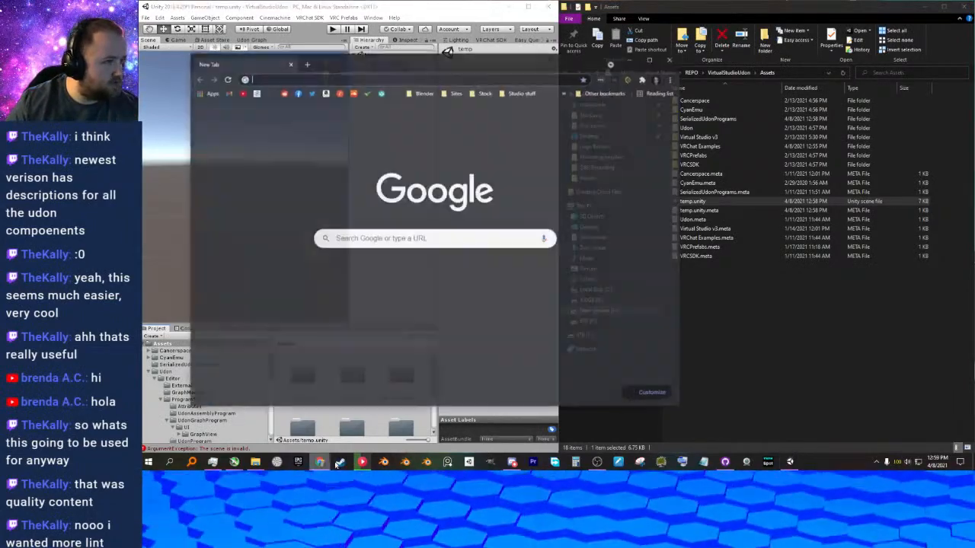
pyautogui.write('vrchat.net')
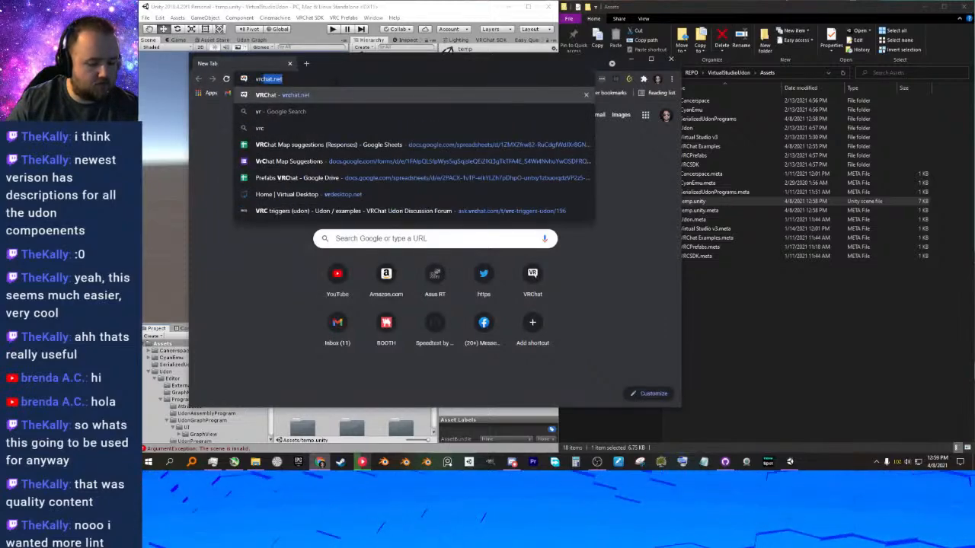
pyautogui.press('Return')
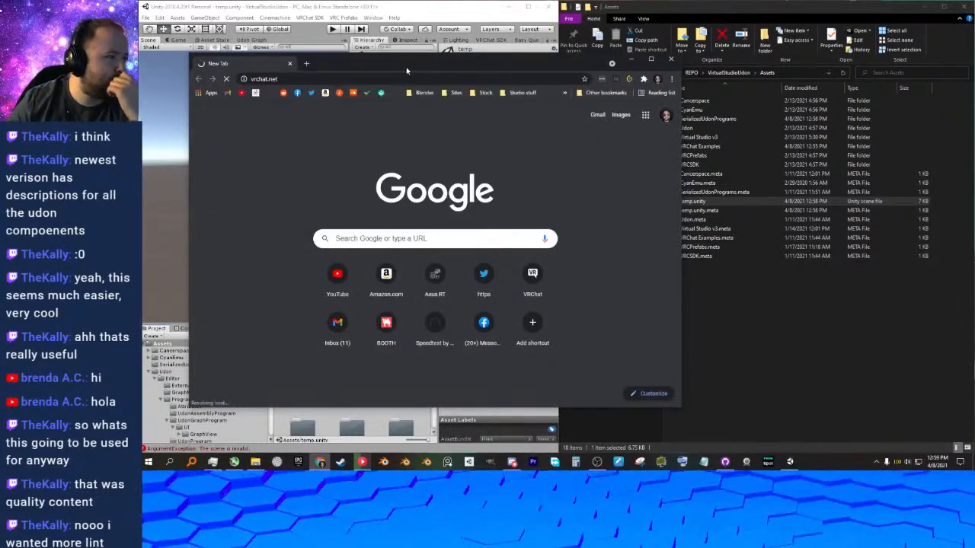
pyautogui.moveTo(404, 71); pyautogui.dragTo(974, 73)
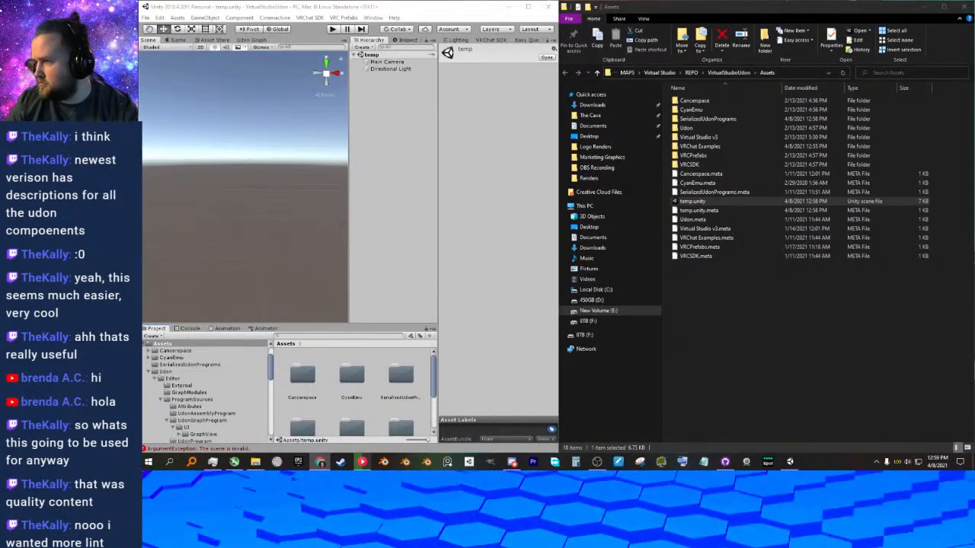
pyautogui.moveTo(974, 46); pyautogui.dragTo(442, 51)
pyautogui.scroll(-1, 542, 213)
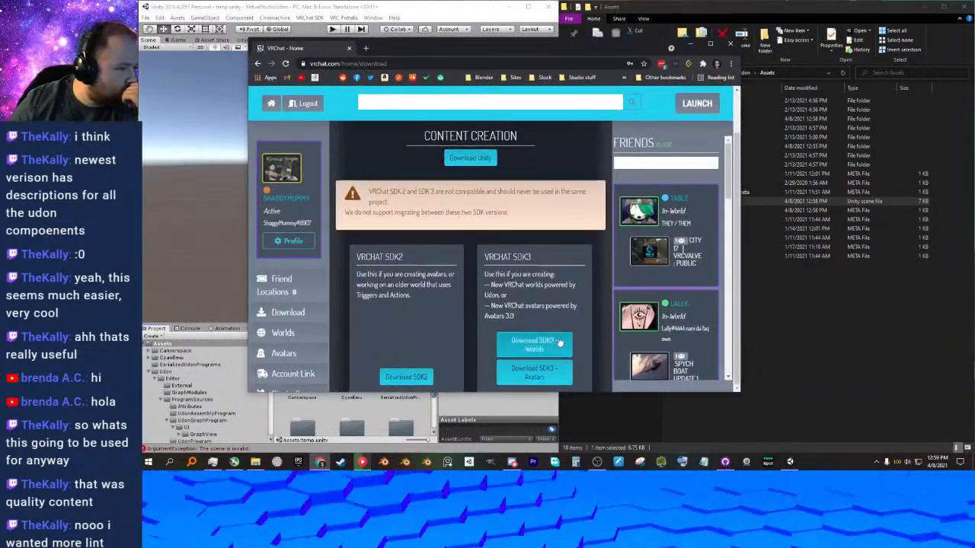
pyautogui.click(534, 344)
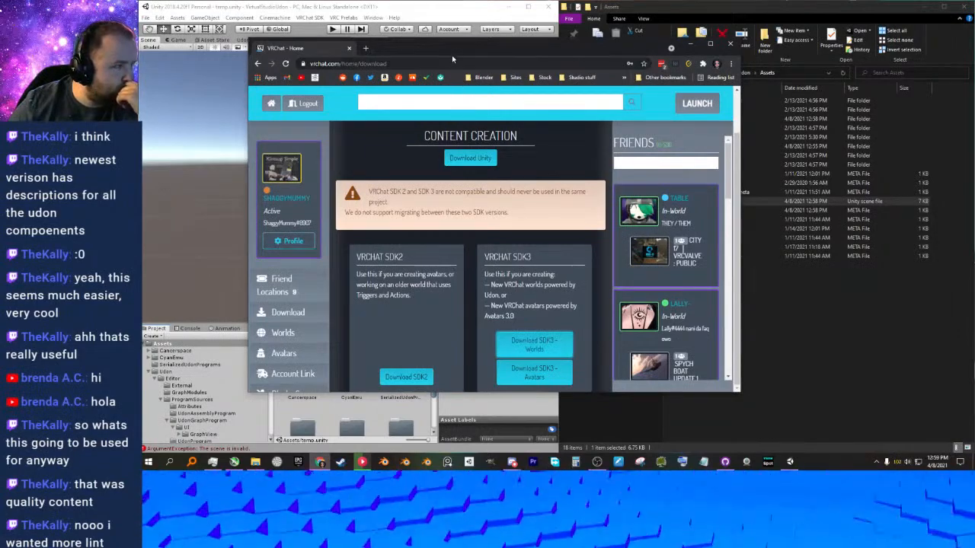
pyautogui.moveTo(455, 53); pyautogui.dragTo(974, 57)
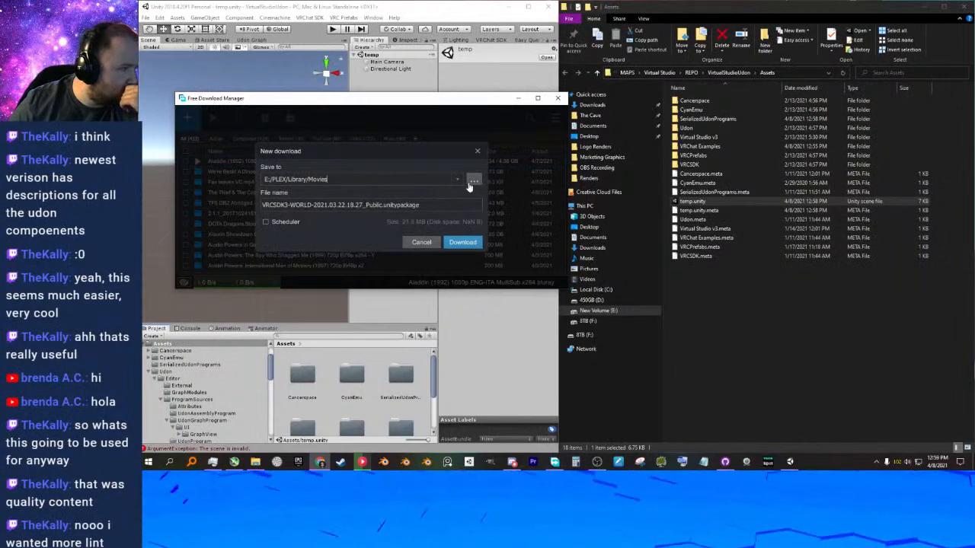
# Download the VRCSDK3-WORLD package to E:/VRchat Stuff/SDK/CURRENT, move the download manager aside, and close the Movies folder window.
pyautogui.click(473, 180)
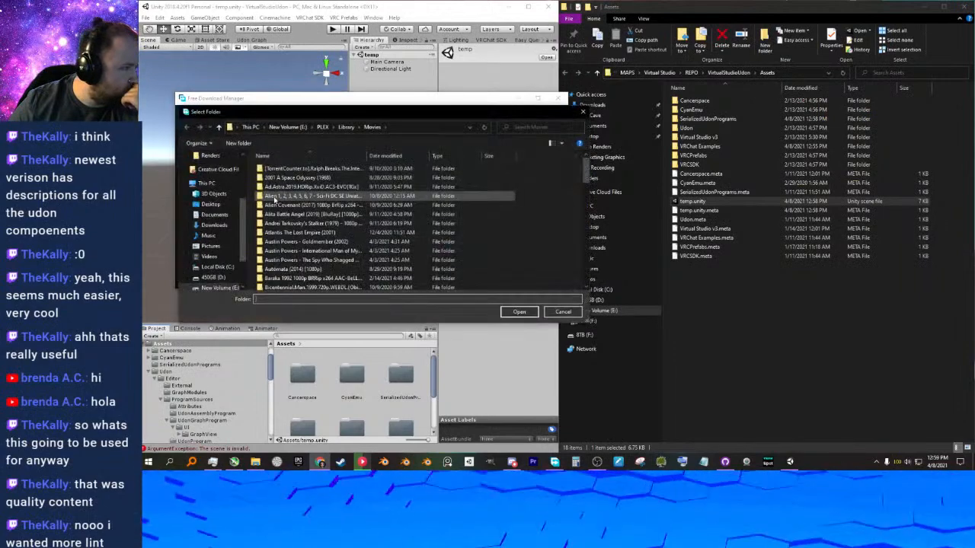
pyautogui.click(216, 227)
pyautogui.scroll(-1, 221, 229)
pyautogui.click(219, 249)
pyautogui.scroll(-3, 304, 221)
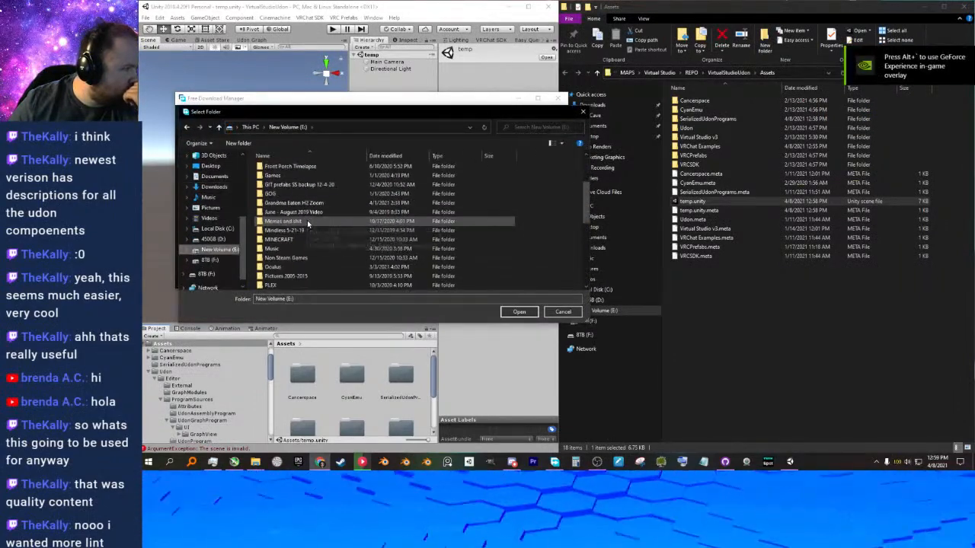
pyautogui.scroll(-2, 305, 229)
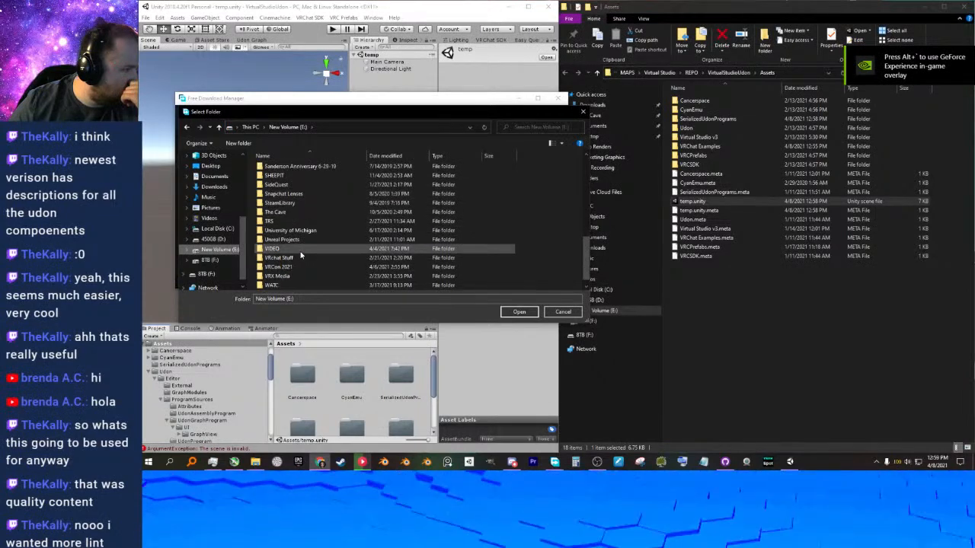
pyautogui.scroll(-1, 287, 255)
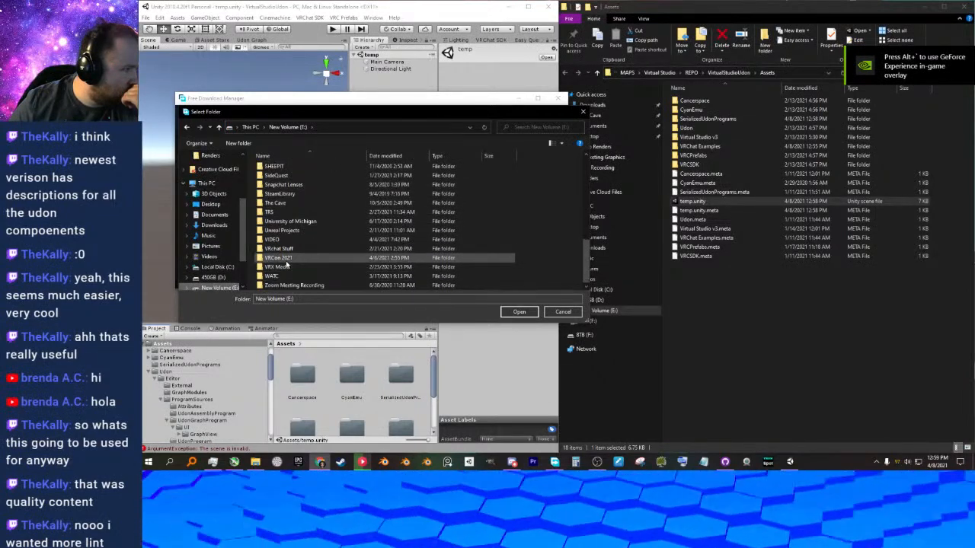
pyautogui.doubleClick(283, 249)
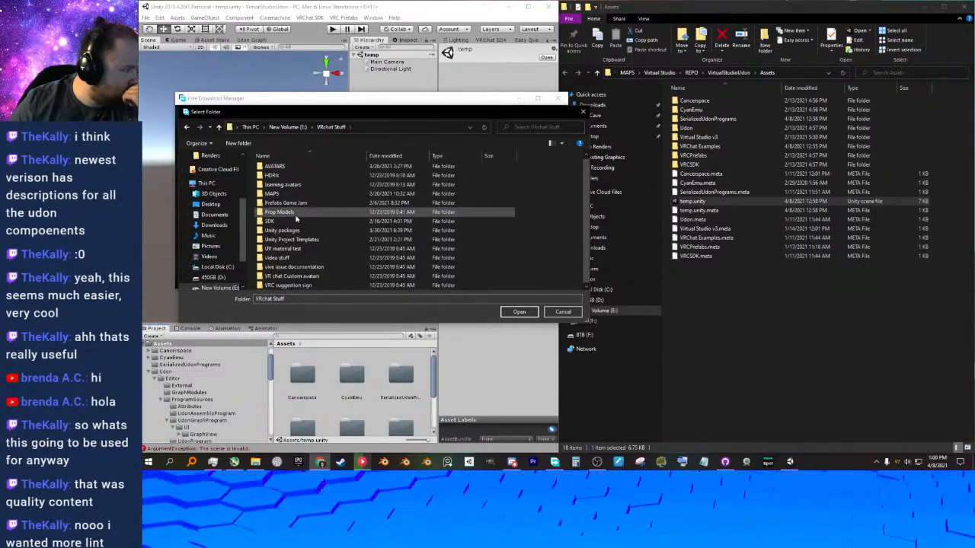
pyautogui.doubleClick(284, 222)
pyautogui.doubleClick(275, 177)
pyautogui.click(519, 313)
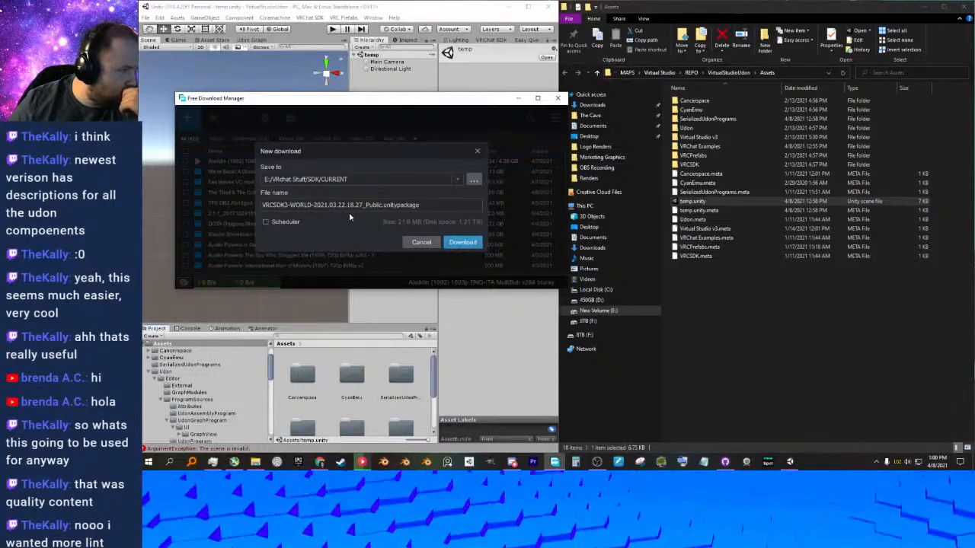
pyautogui.click(462, 242)
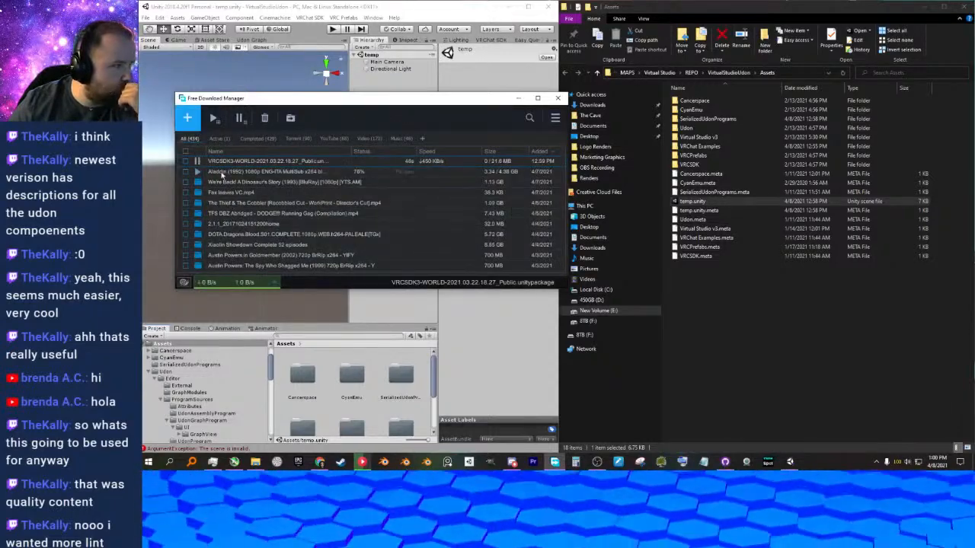
pyautogui.moveTo(450, 102); pyautogui.dragTo(973, 309)
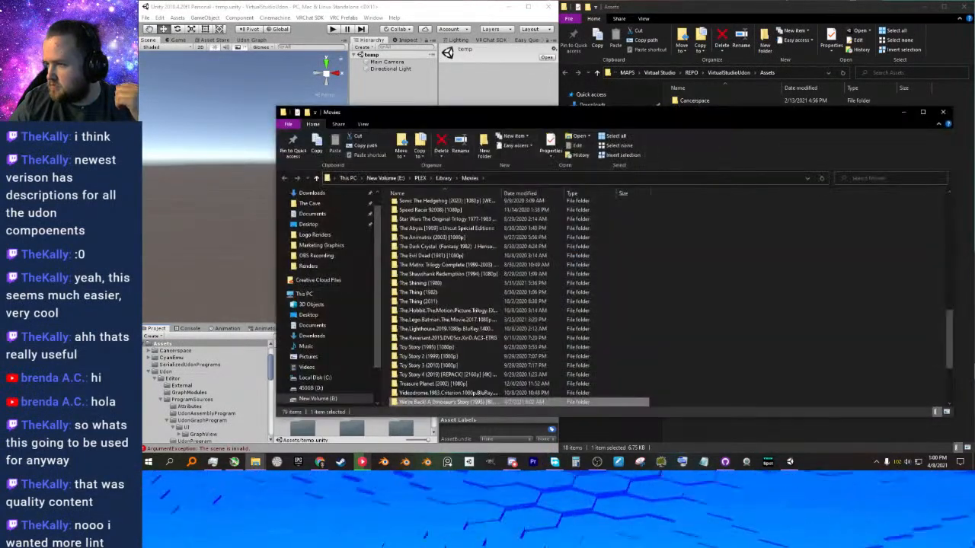
pyautogui.click(943, 112)
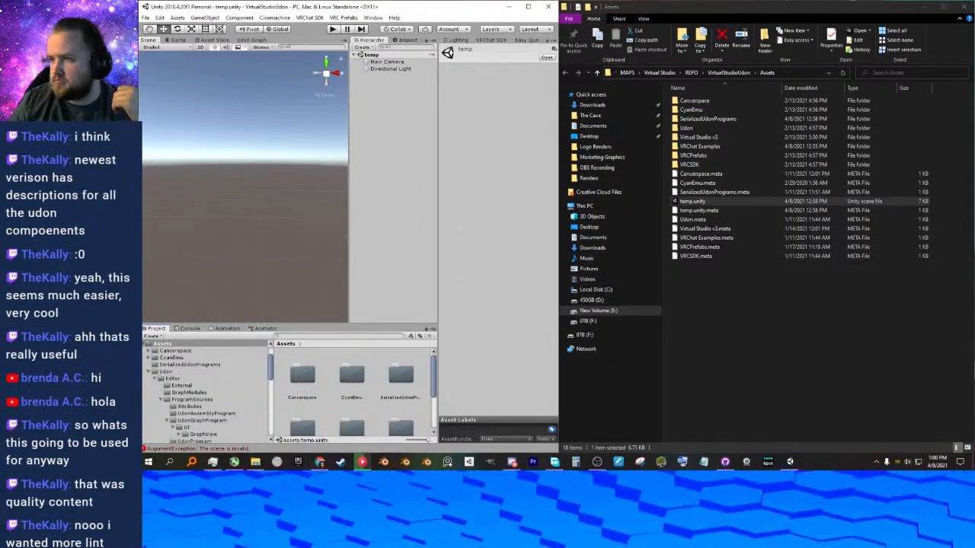
# Open drive E: in a second File Explorer window and go to VRchat Stuff/SDK/CURRENT, widening the Name column to read the package names.
pyautogui.click(716, 286)
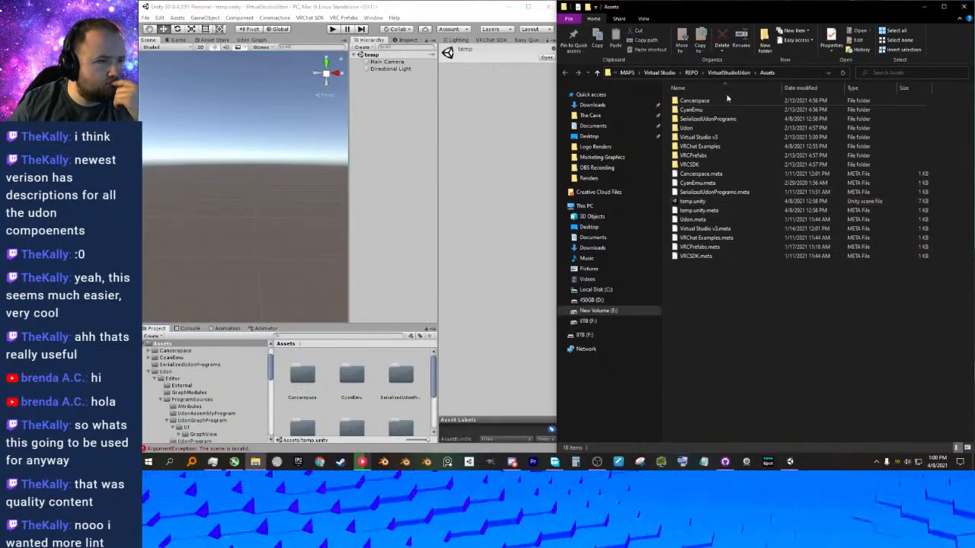
pyautogui.rightClick(601, 311)
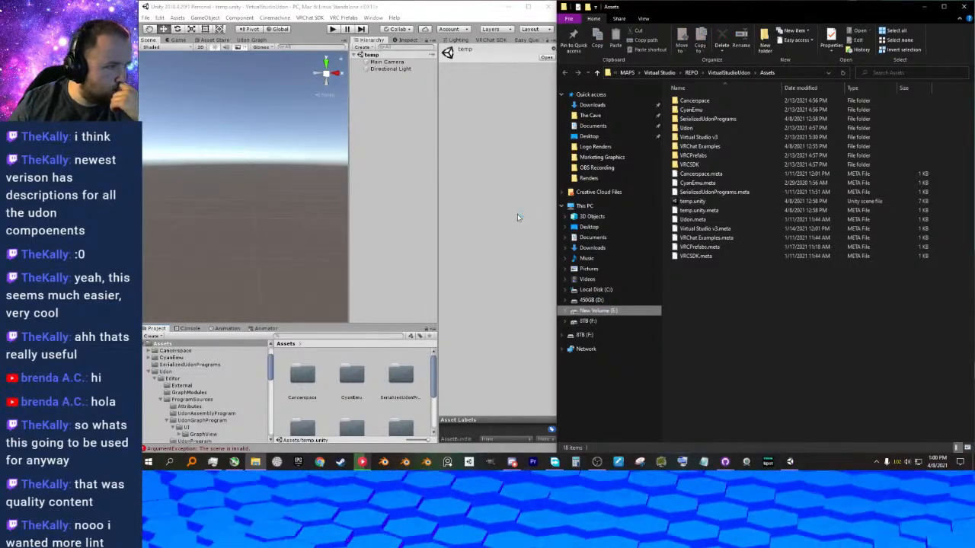
pyautogui.click(520, 122)
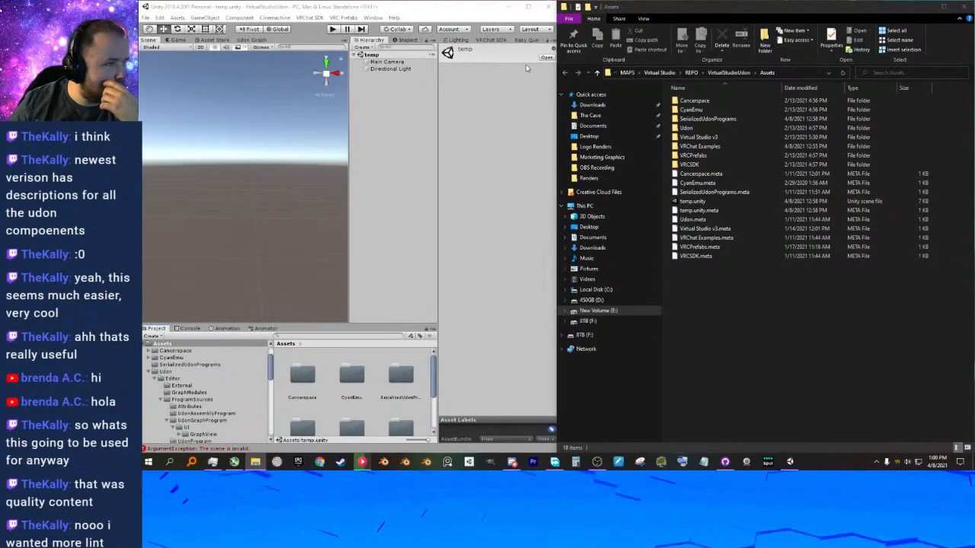
pyautogui.moveTo(521, 111); pyautogui.dragTo(145, 198)
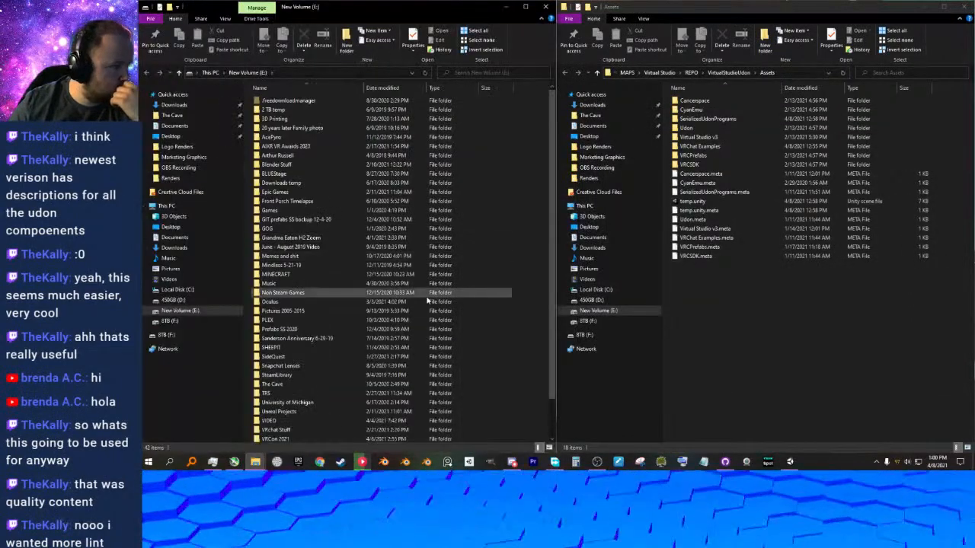
pyautogui.scroll(-2, 297, 351)
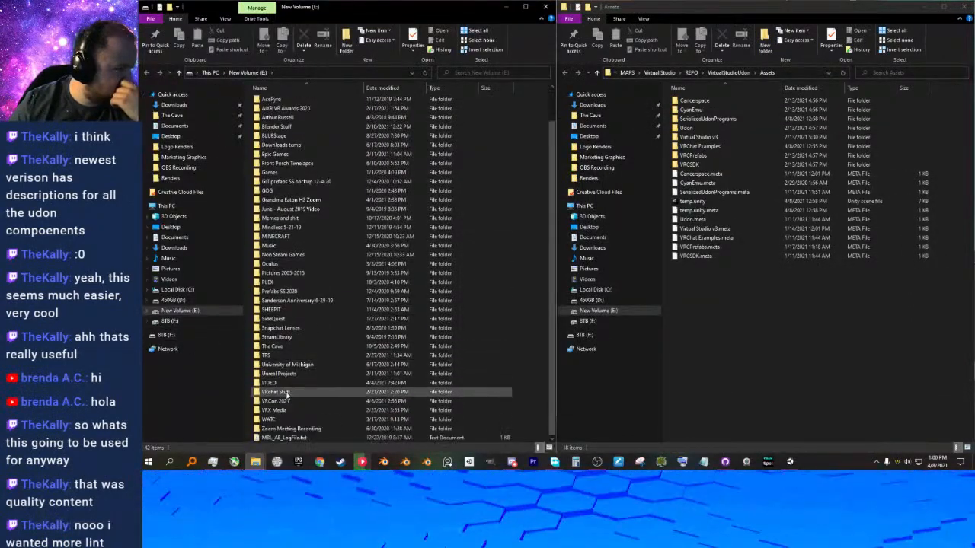
pyautogui.doubleClick(288, 390)
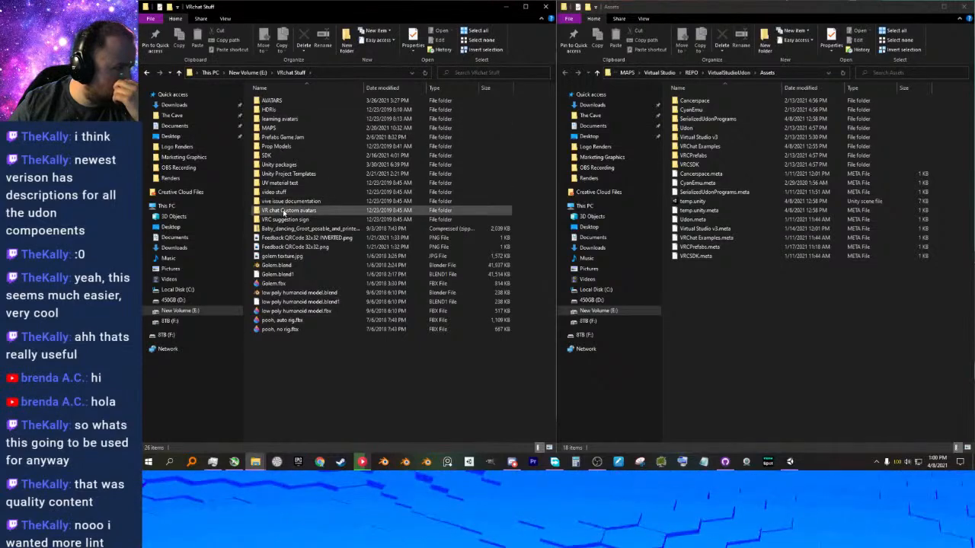
pyautogui.doubleClick(282, 155)
pyautogui.doubleClick(272, 110)
pyautogui.moveTo(363, 87); pyautogui.dragTo(418, 88)
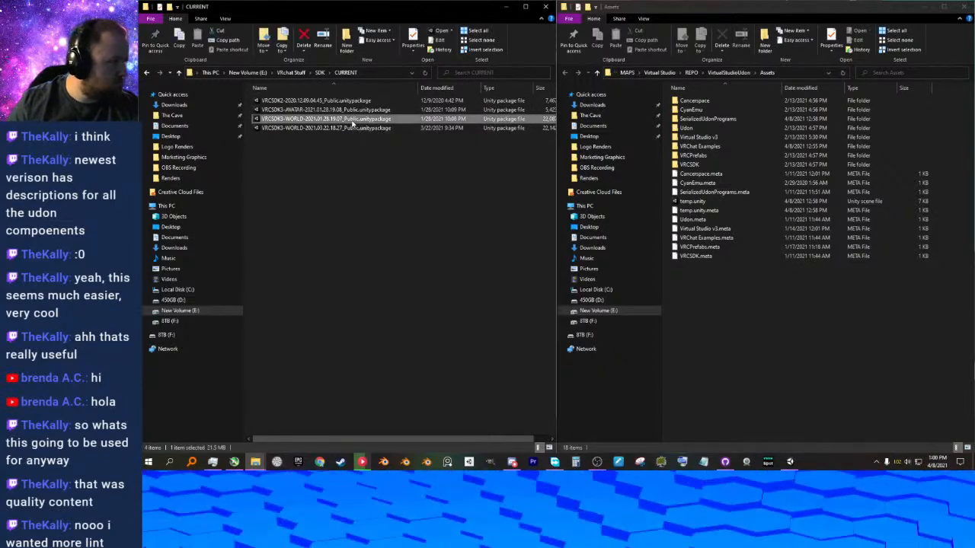
# Move the three older VRCSDK packages out of CURRENT through the parent SDK folder, leaving only VRCSDK3-WORLD-2021.03.22.18.27, and reopen CURRENT.
pyautogui.click(351, 101)
pyautogui.keyDown('shift'); pyautogui.click(349, 120); pyautogui.keyUp('shift')
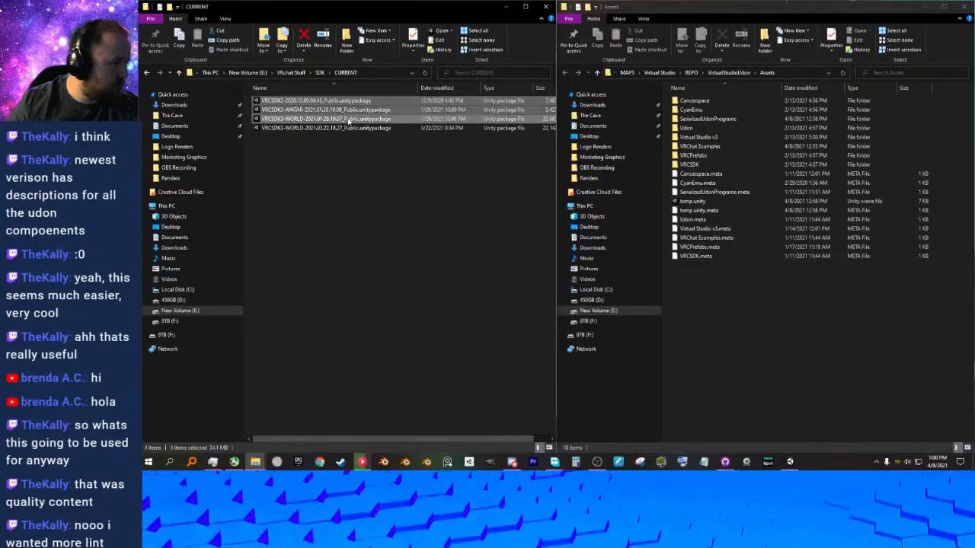
pyautogui.moveTo(349, 120); pyautogui.dragTo(321, 73)
pyautogui.click(320, 72)
pyautogui.click(293, 128)
pyautogui.keyDown('shift'); pyautogui.click(298, 147); pyautogui.keyUp('shift')
pyautogui.moveTo(297, 146); pyautogui.dragTo(282, 110)
pyautogui.doubleClick(282, 110)
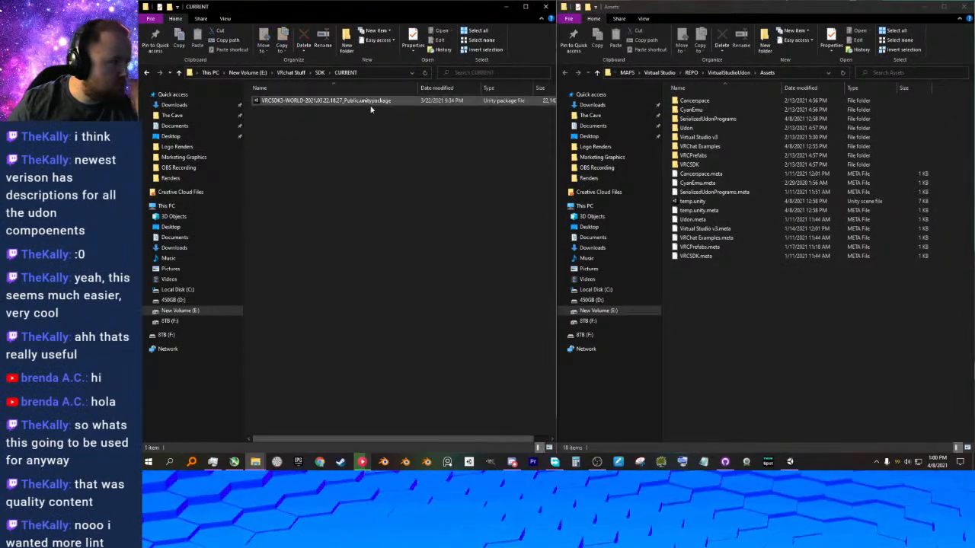
# Arrange the Assets and CURRENT folder windows one above the other beside the Unity window.
pyautogui.moveTo(409, 12); pyautogui.dragTo(143, 244)
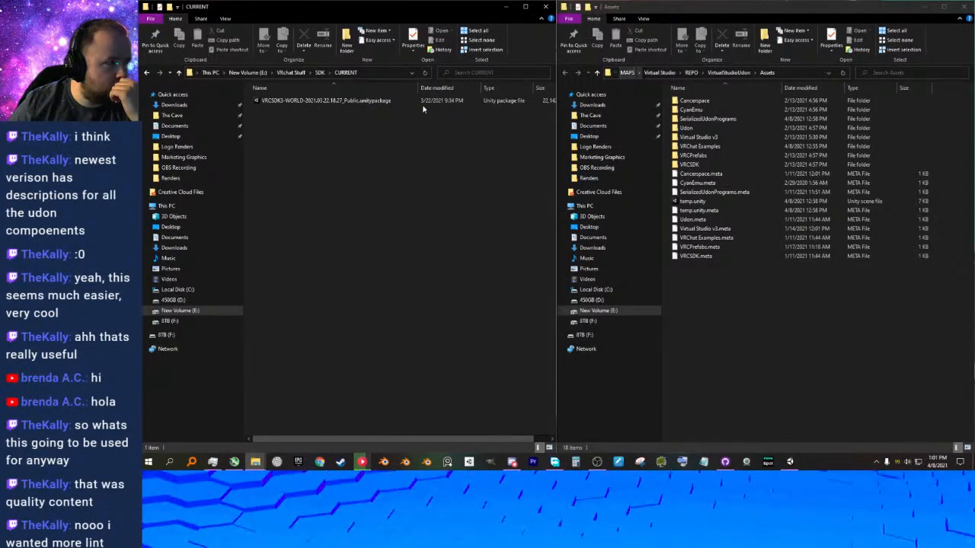
pyautogui.moveTo(483, 10); pyautogui.dragTo(822, 387)
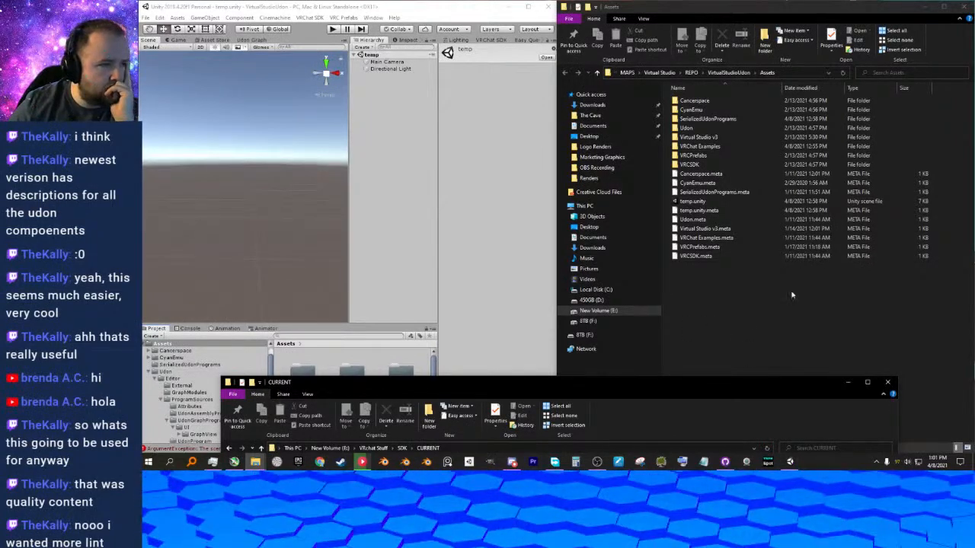
pyautogui.moveTo(813, 11); pyautogui.dragTo(974, 2)
pyautogui.moveTo(678, 387); pyautogui.dragTo(974, 469)
pyautogui.click(758, 416)
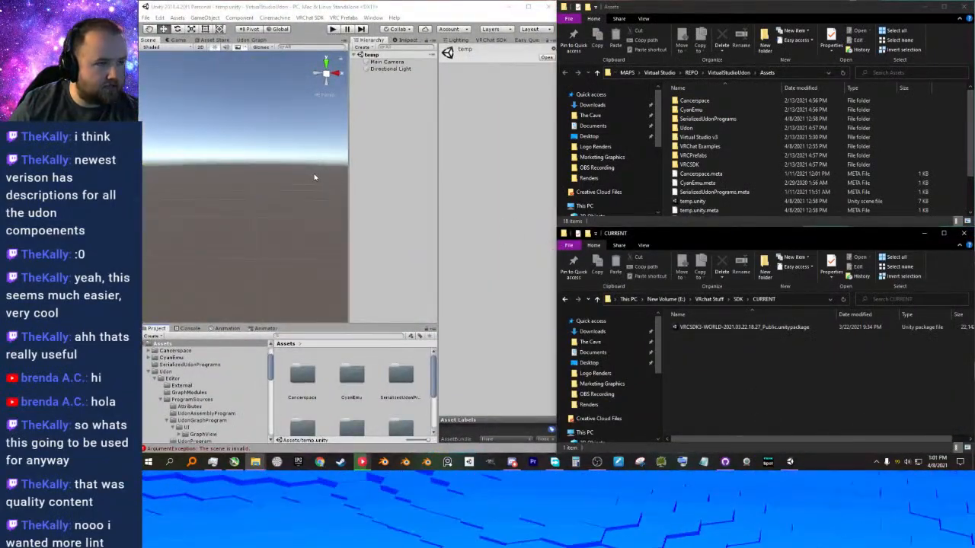
# Delete the VRCSDK folder from the project's Assets folder in File Explorer.
pyautogui.click(706, 164)
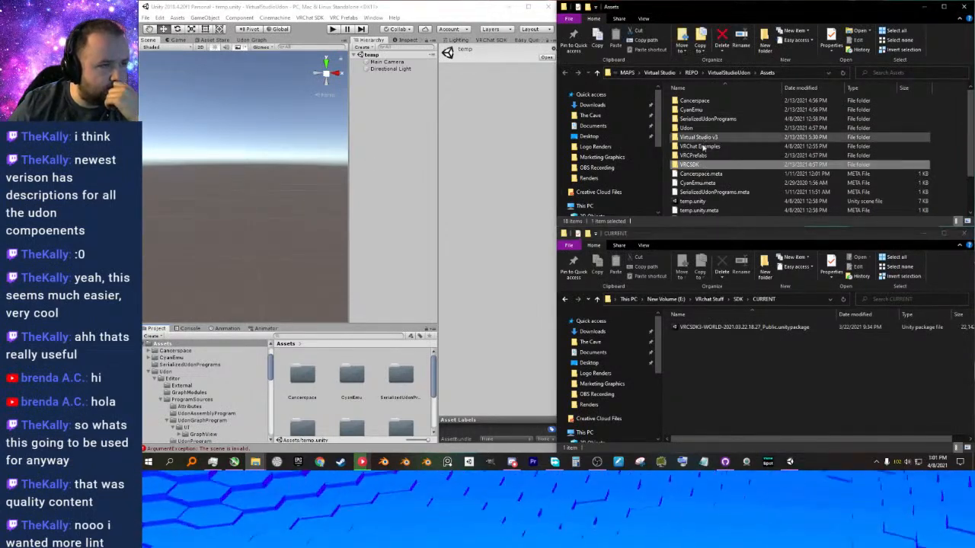
pyautogui.scroll(-1, 706, 167)
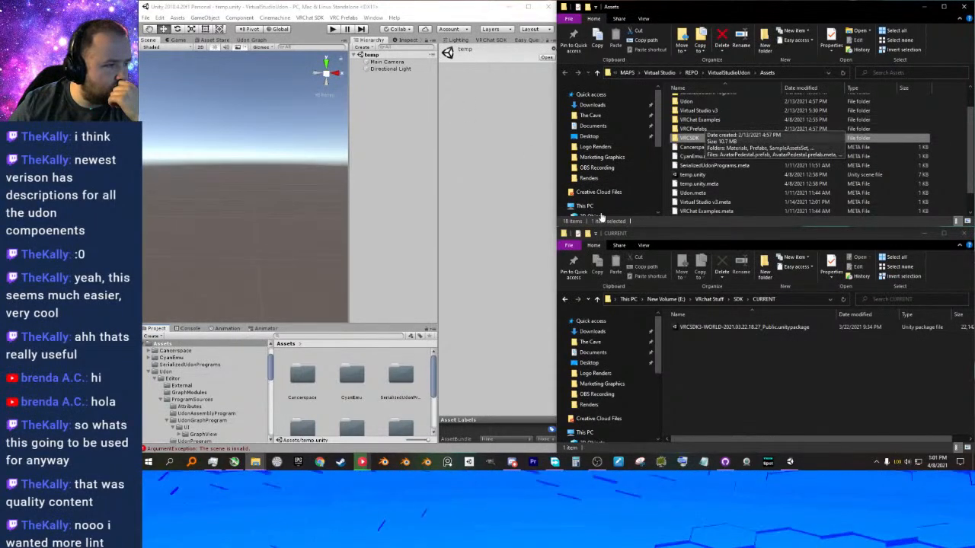
pyautogui.scroll(1, 715, 201)
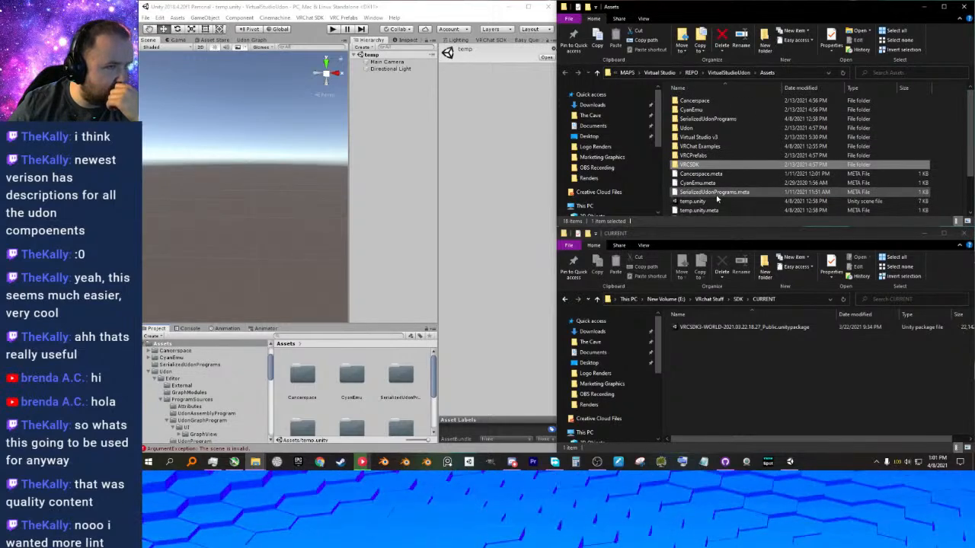
pyautogui.scroll(-1, 716, 200)
pyautogui.rightClick(694, 141)
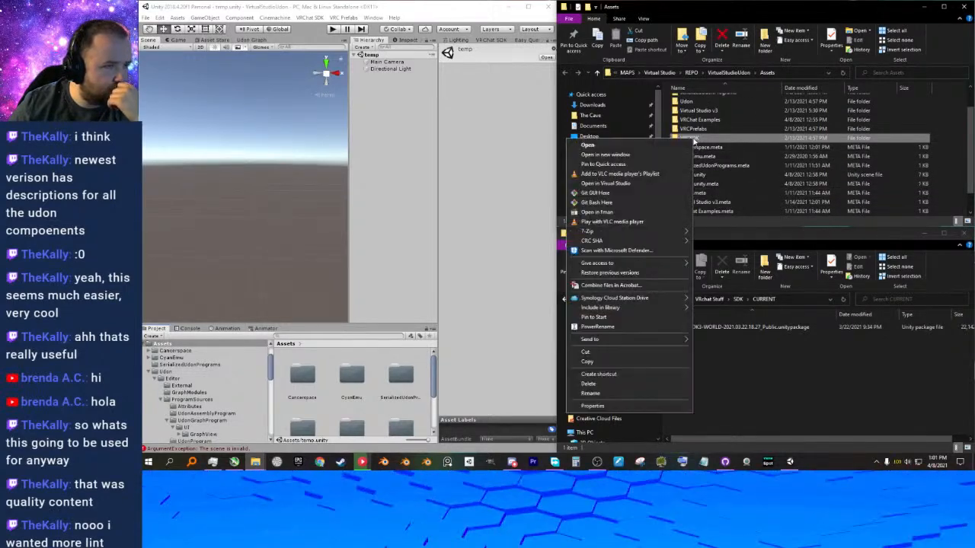
pyautogui.click(589, 385)
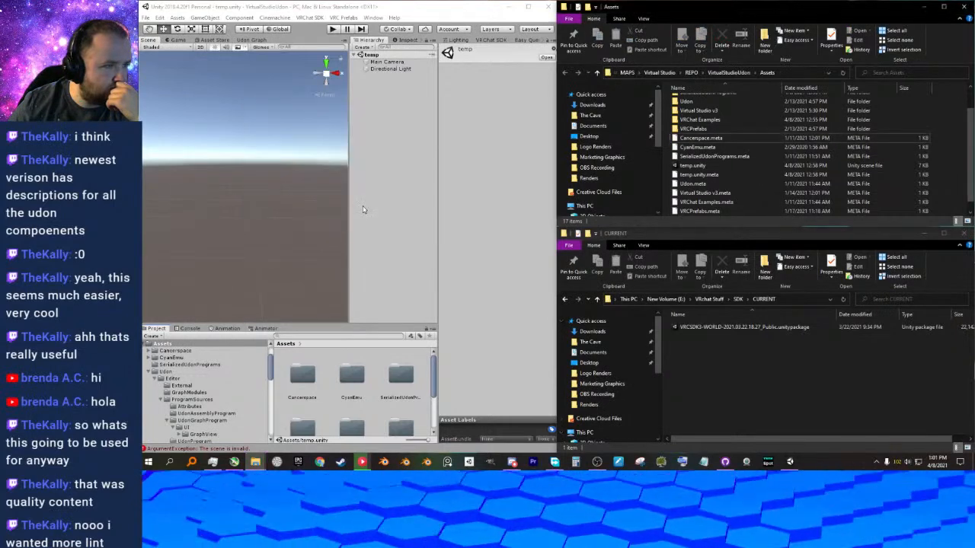
# Start importing VRCSDK3-WORLD-2021.03.22.18.27_Public into Unity, checking the VirtualStudioUdon folder and returning to Assets during preparation.
pyautogui.doubleClick(701, 329)
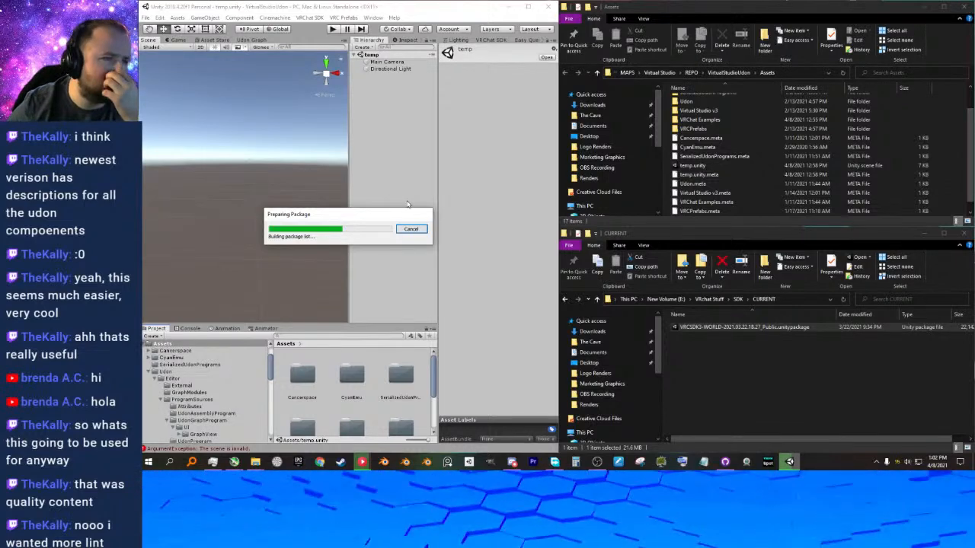
pyautogui.scroll(1, 710, 160)
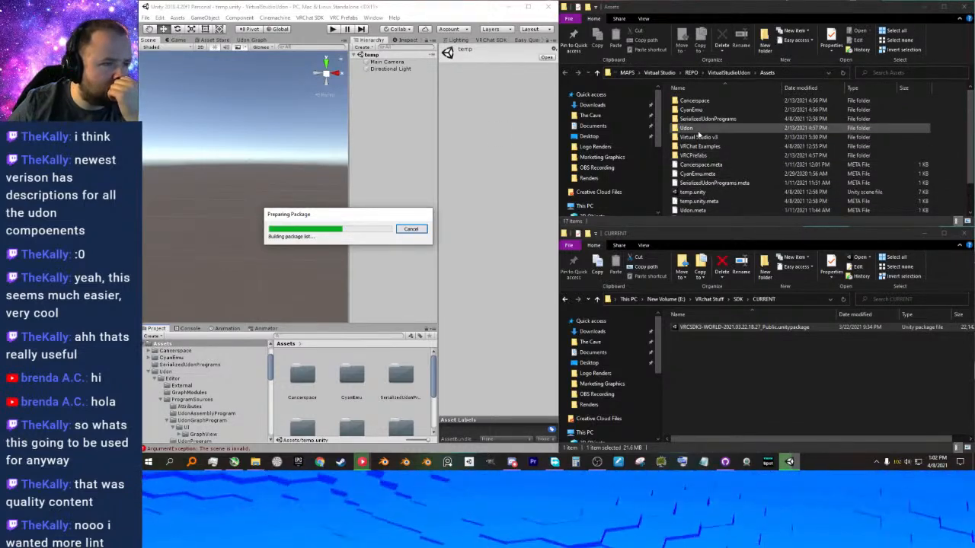
pyautogui.click(697, 130)
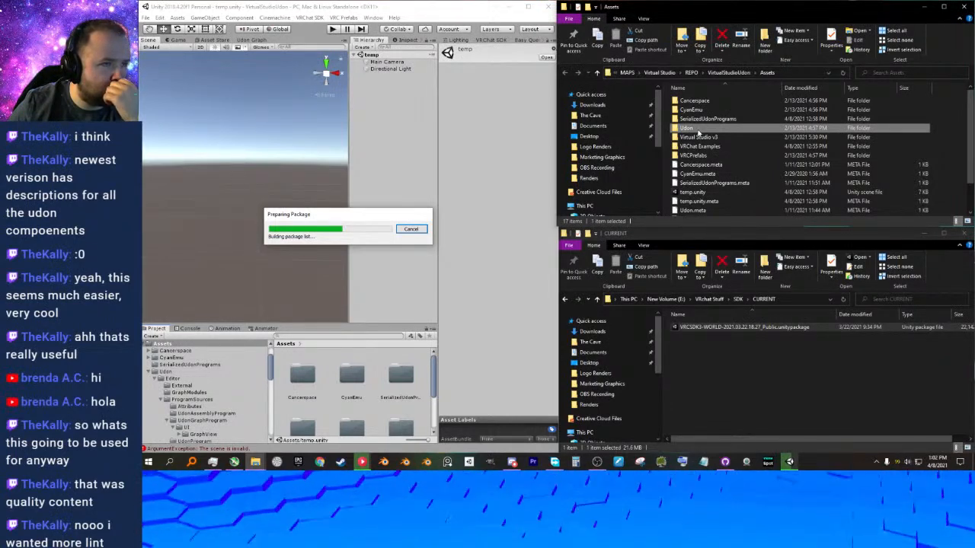
pyautogui.click(732, 73)
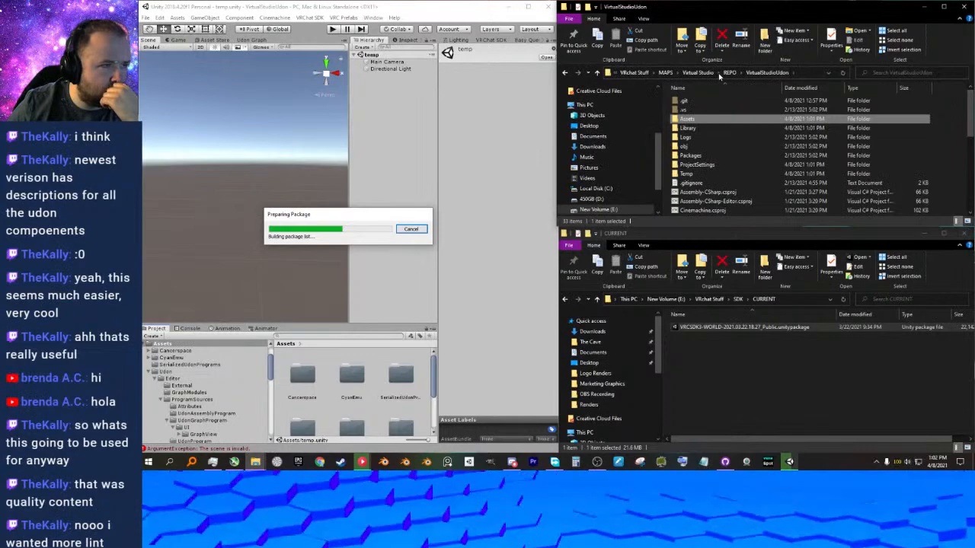
pyautogui.scroll(-4, 716, 145)
pyautogui.scroll(4, 718, 146)
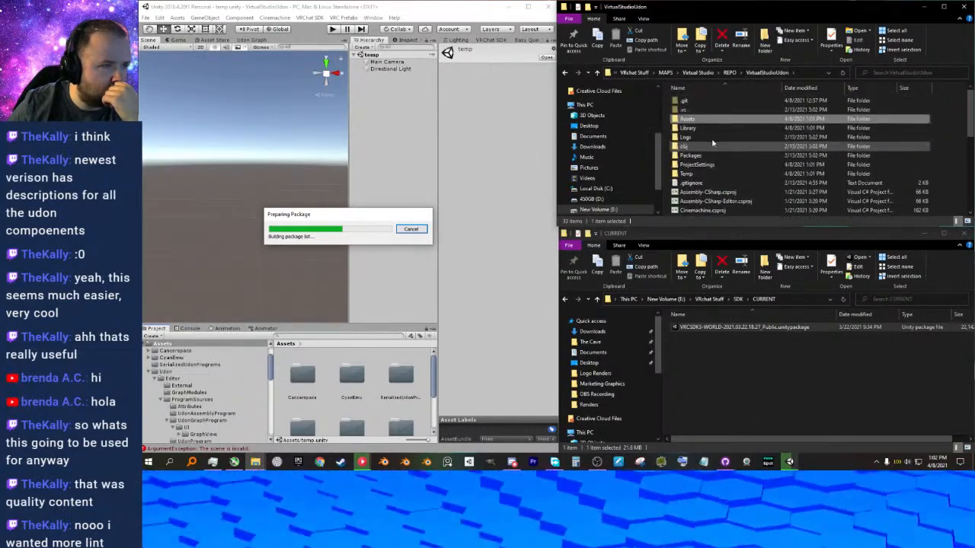
pyautogui.doubleClick(689, 119)
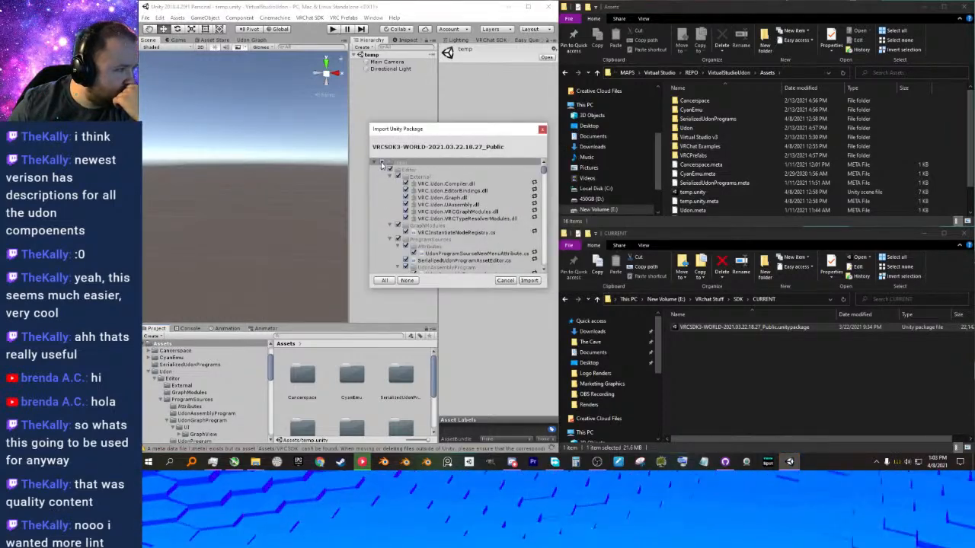
# Examine the package's import list, collapse it to its top-level folders, and close the import dialog without importing.
pyautogui.scroll(-5, 429, 241)
pyautogui.scroll(5, 429, 240)
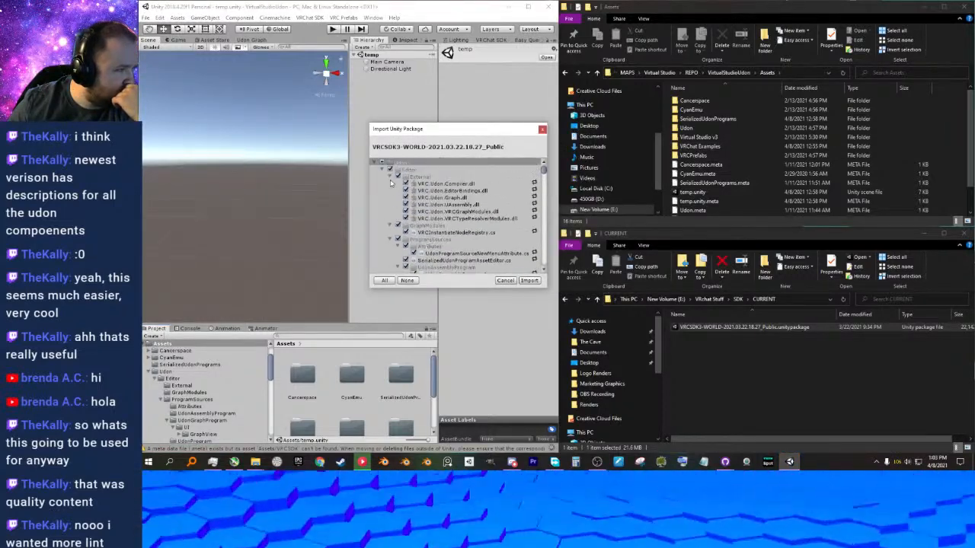
pyautogui.click(382, 170)
pyautogui.click(383, 176)
pyautogui.click(383, 183)
pyautogui.click(382, 190)
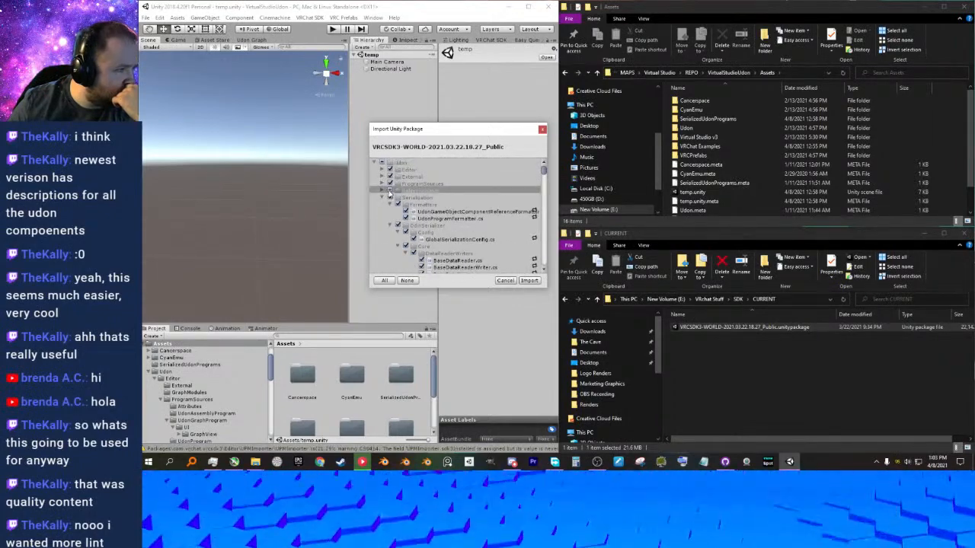
pyautogui.click(382, 198)
pyautogui.click(383, 246)
pyautogui.scroll(-10, 451, 210)
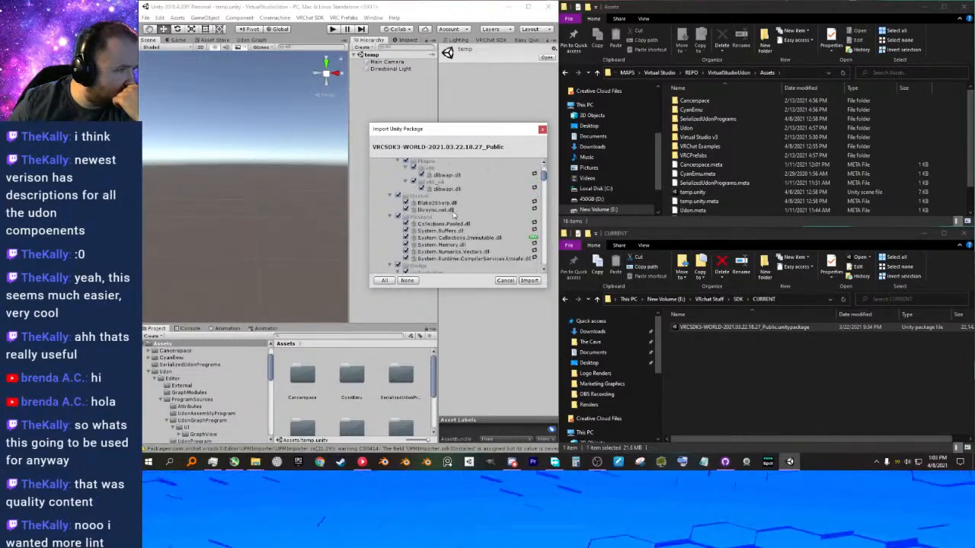
pyautogui.scroll(10, 460, 223)
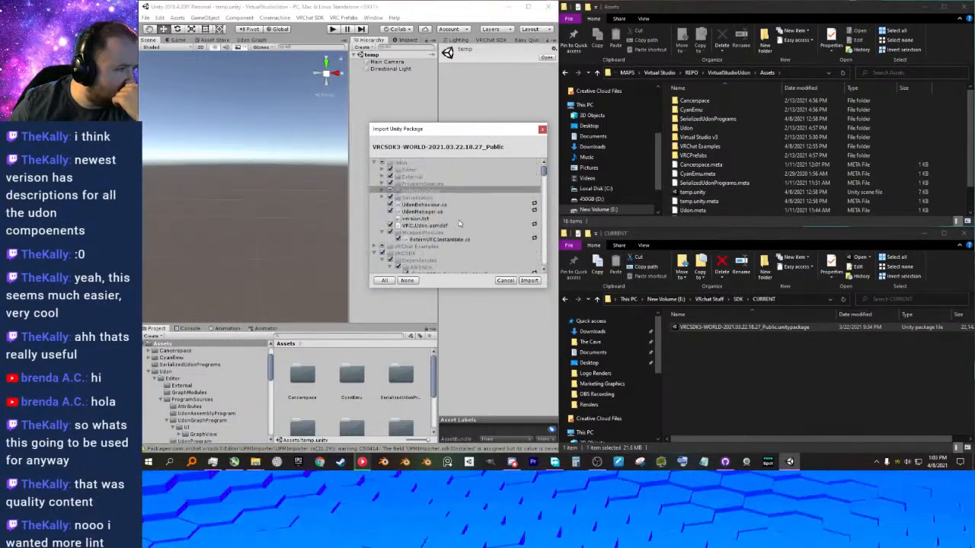
pyautogui.click(375, 164)
pyautogui.click(374, 170)
pyautogui.click(375, 170)
pyautogui.click(375, 176)
pyautogui.click(375, 184)
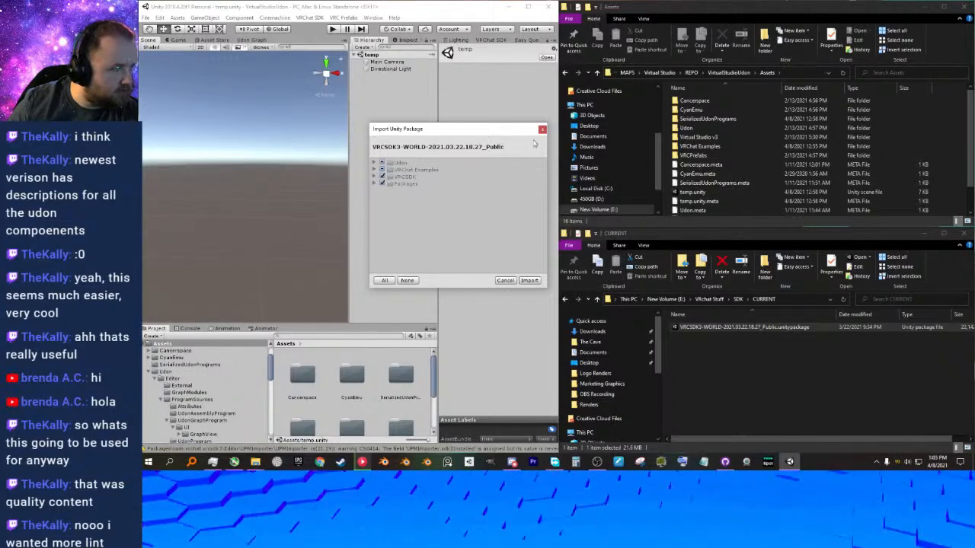
pyautogui.click(541, 131)
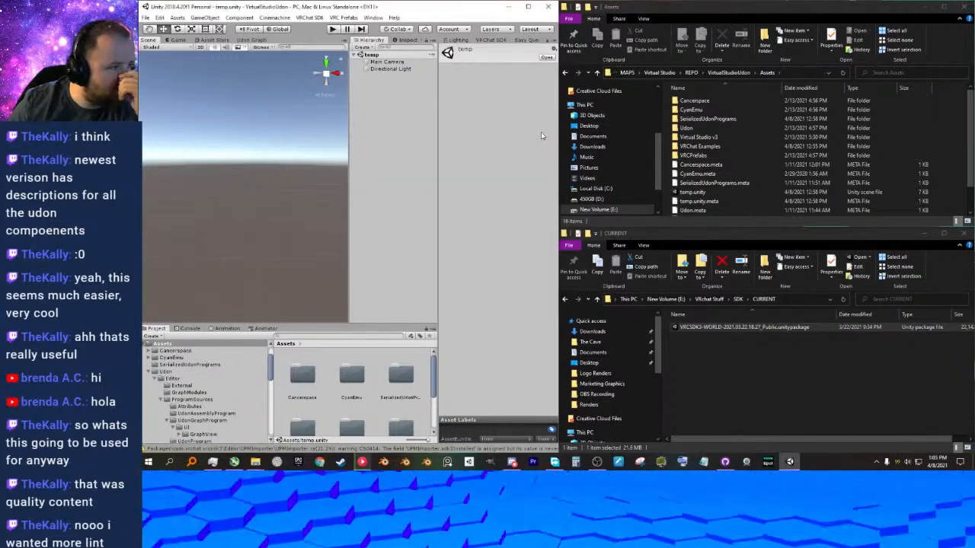
# Delete the Udon and VRChat Examples folders from the project's Assets folder in File Explorer.
pyautogui.click(699, 129)
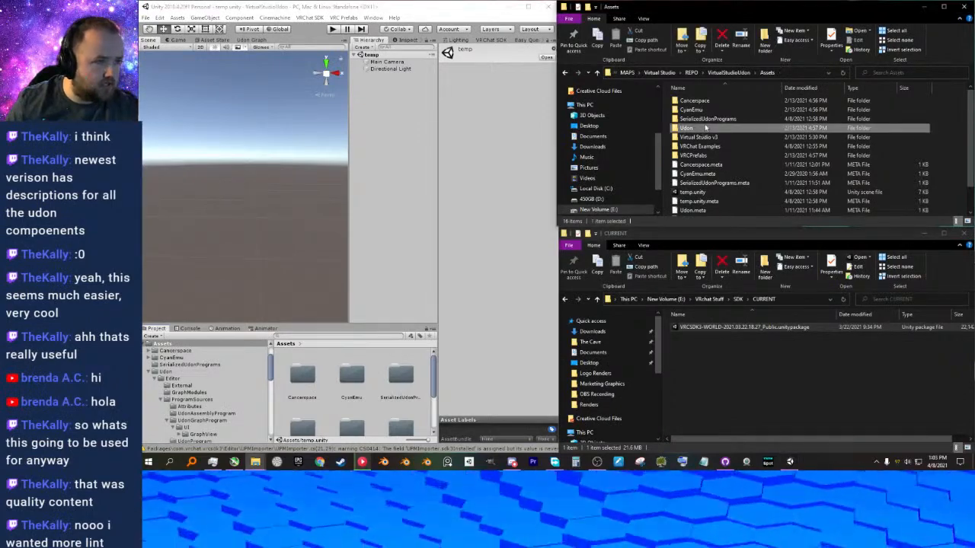
pyautogui.keyDown('ctrl'); pyautogui.click(707, 146); pyautogui.keyUp('ctrl')
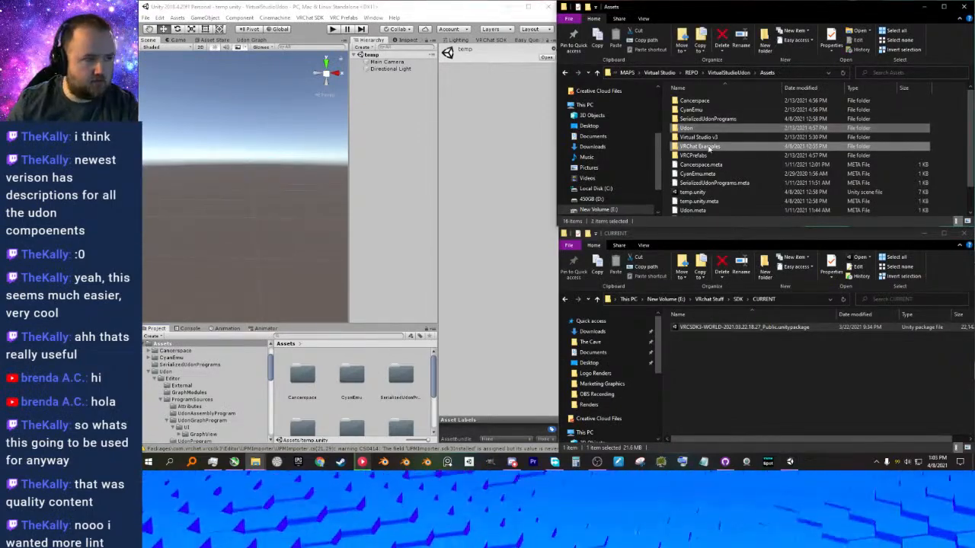
pyautogui.press('Delete')
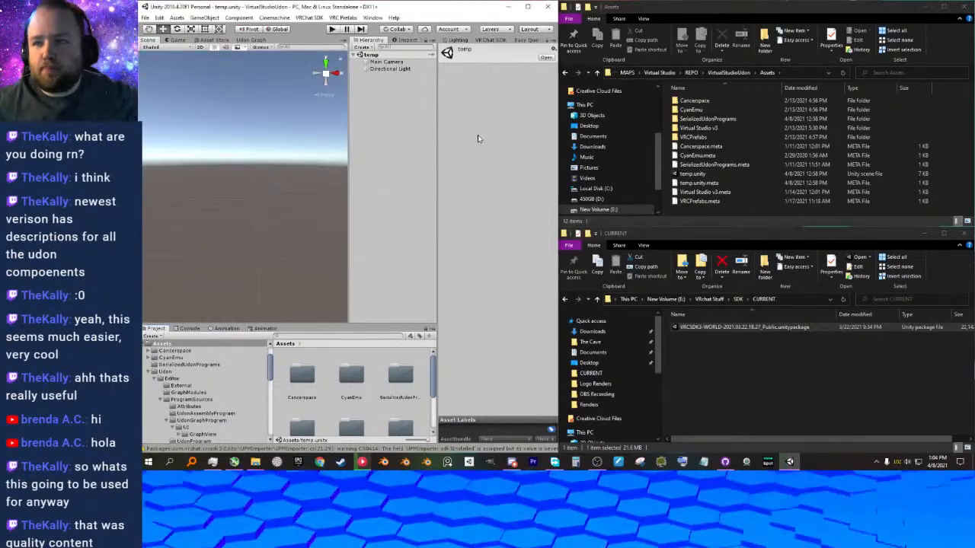
# Import all items of the VRCSDK3-WORLD-2021.03.22.18.27_Public package into the Unity project.
pyautogui.click(401, 281)
pyautogui.click(387, 281)
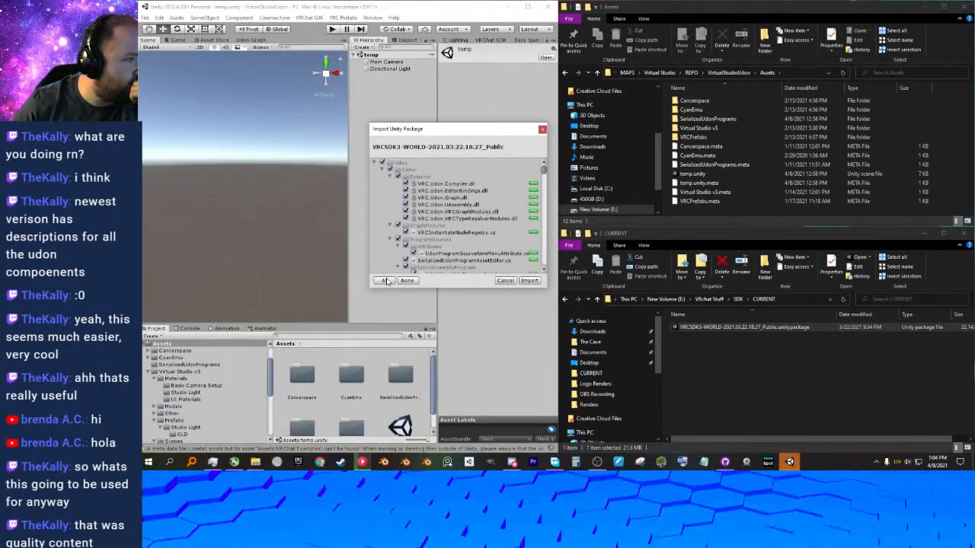
pyautogui.click(529, 273)
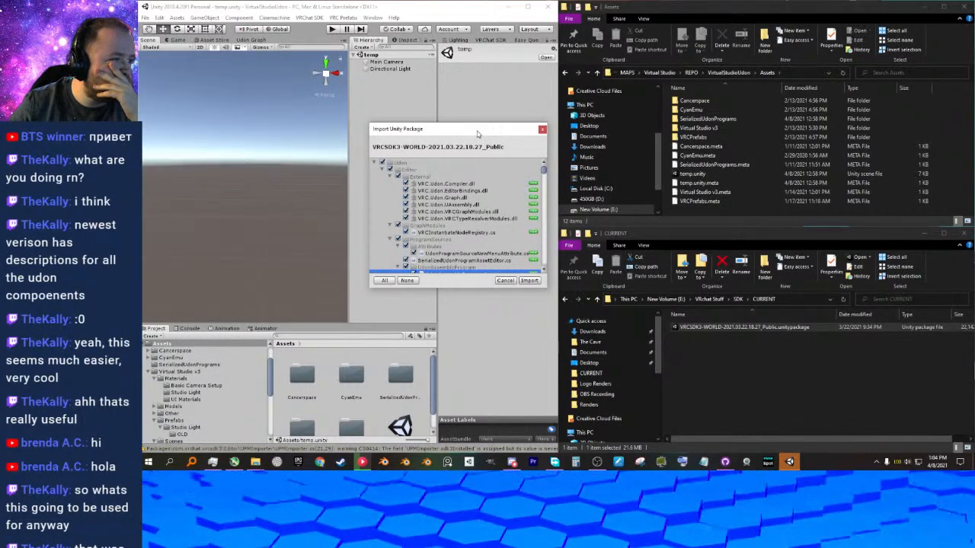
pyautogui.moveTo(478, 132); pyautogui.dragTo(446, 133)
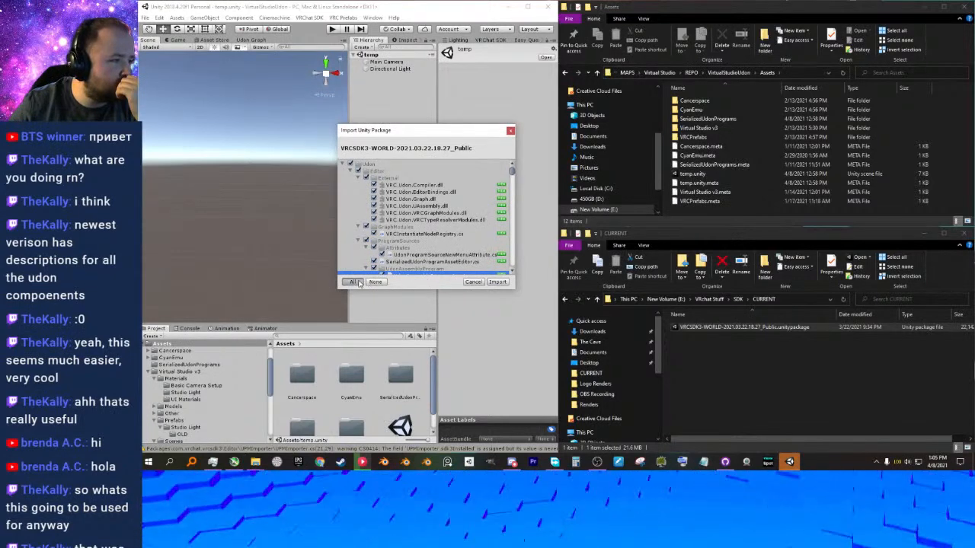
pyautogui.click(496, 282)
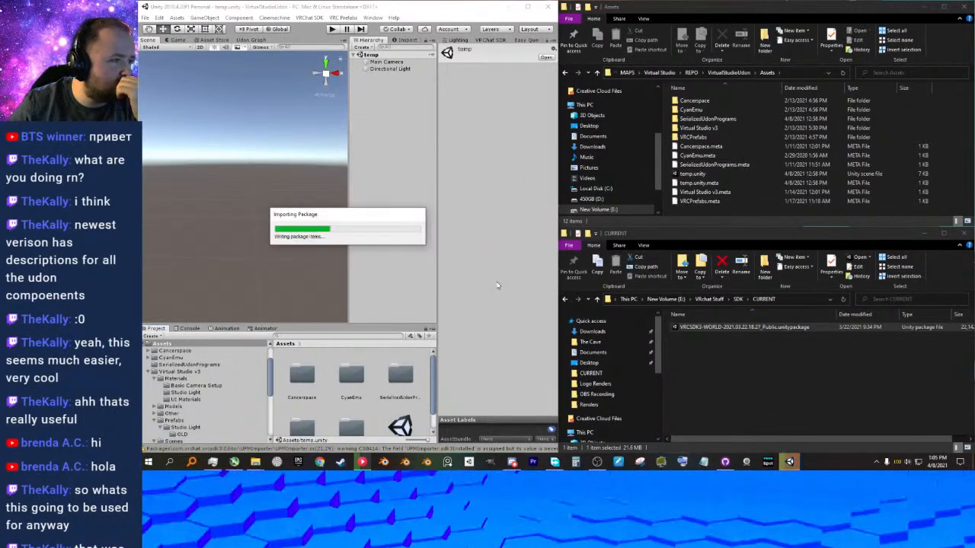
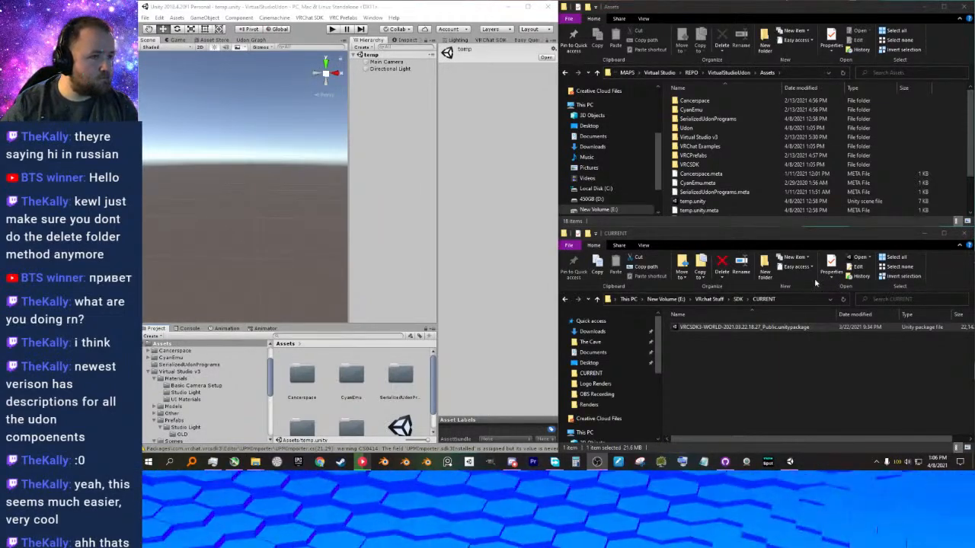
# Clear away the two File Explorer windows and check GitHub Desktop's list of changed files for the VirtualStudioUdon repository.
pyautogui.click(964, 7)
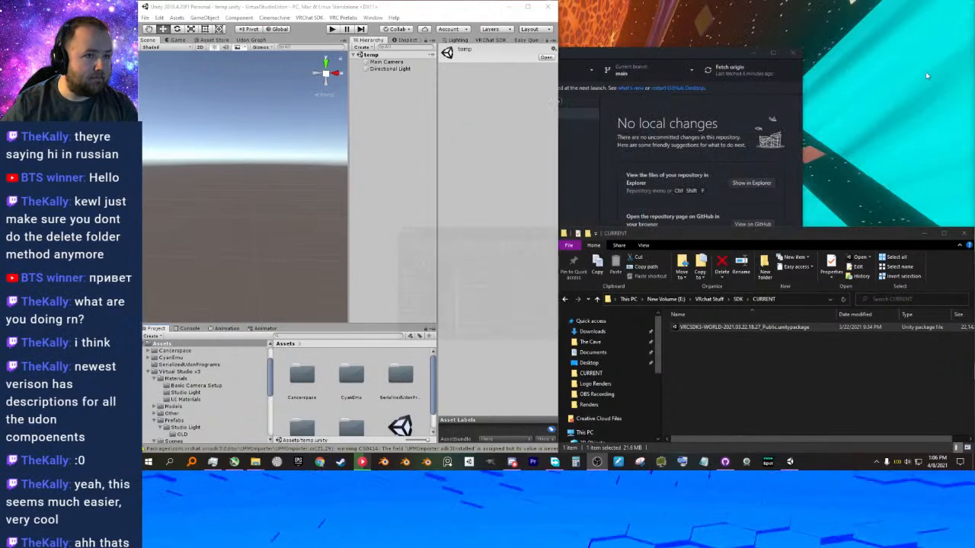
pyautogui.click(964, 234)
pyautogui.click(593, 51)
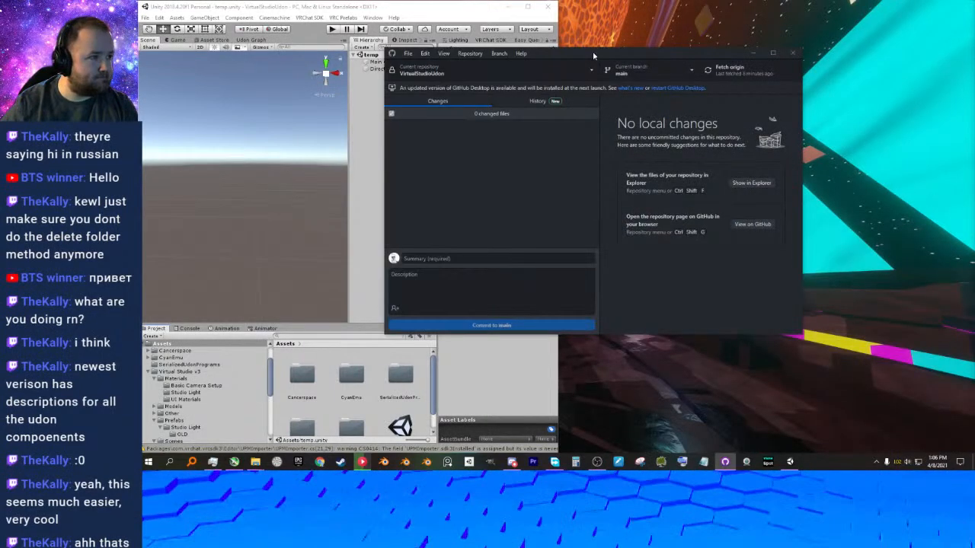
pyautogui.moveTo(579, 59); pyautogui.dragTo(661, 59)
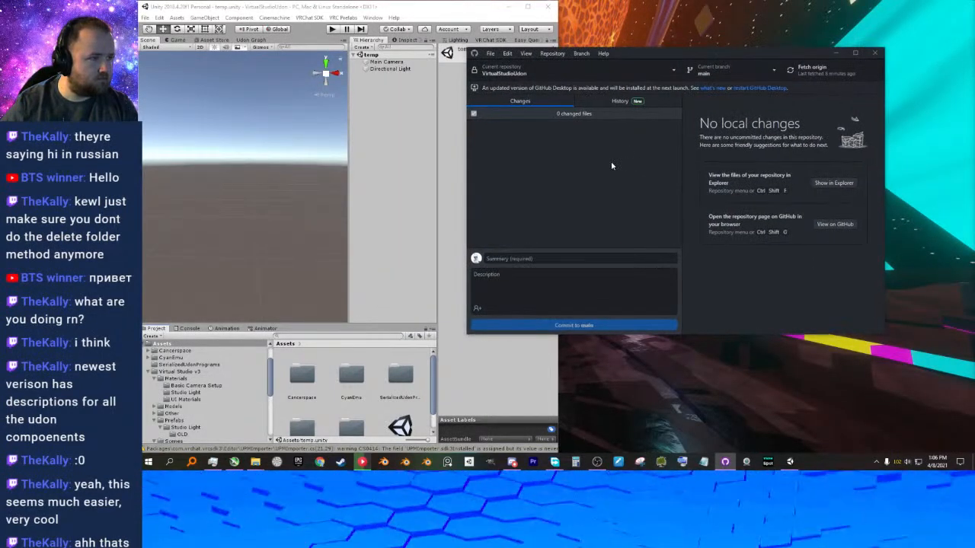
pyautogui.click(835, 54)
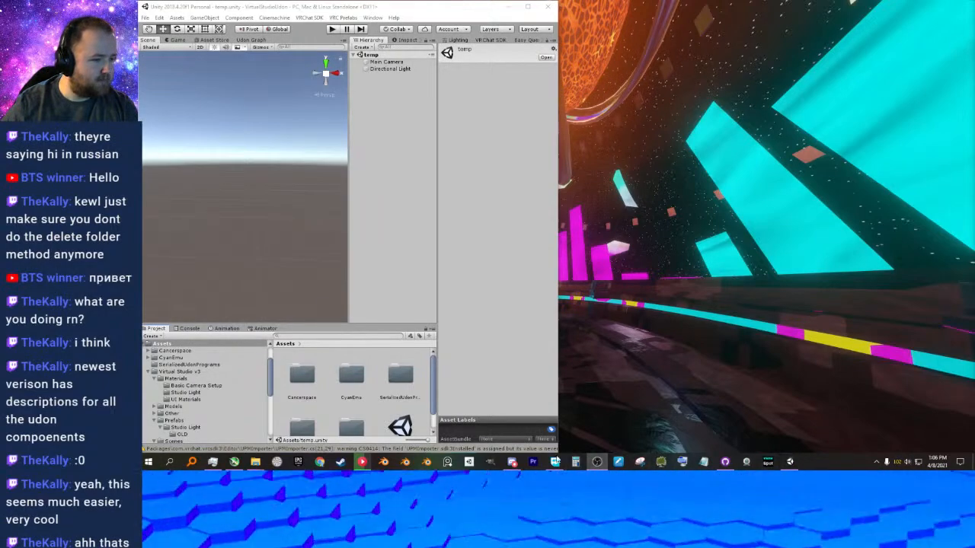
pyautogui.click(726, 464)
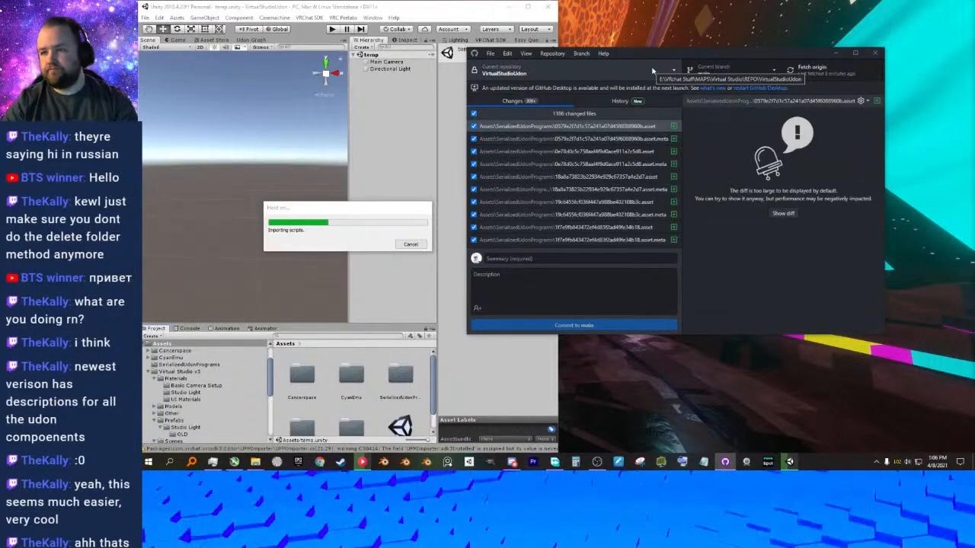
pyautogui.click(836, 54)
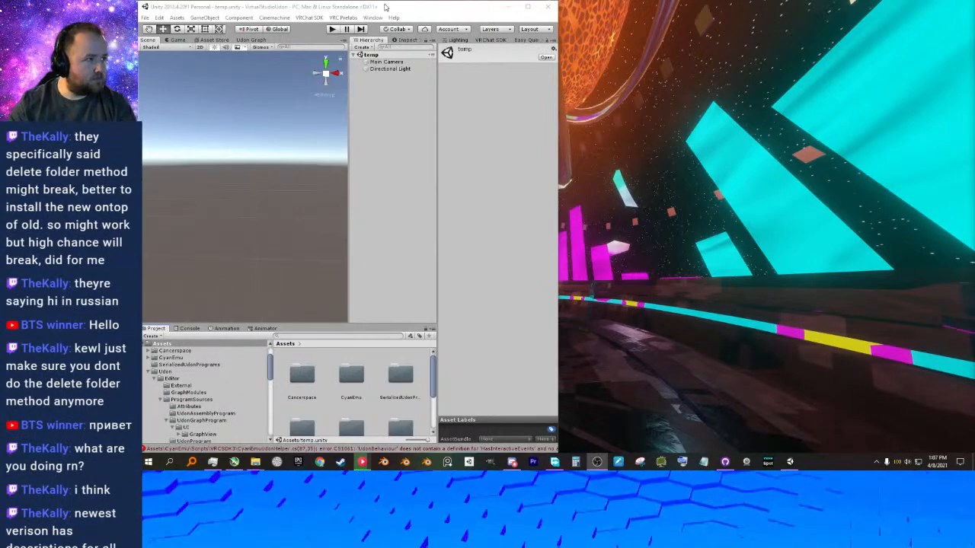
# Maximize Unity, open UdonExampleScene from the VRChat Examples folder, and try to run it in Play mode.
pyautogui.moveTo(387, 8); pyautogui.dragTo(406, 35)
pyautogui.doubleClick(405, 35)
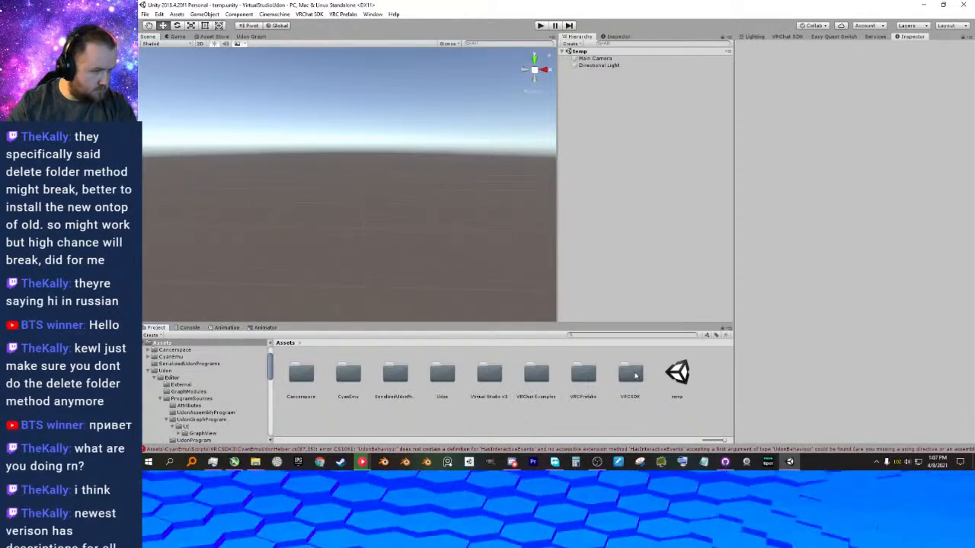
pyautogui.doubleClick(543, 381)
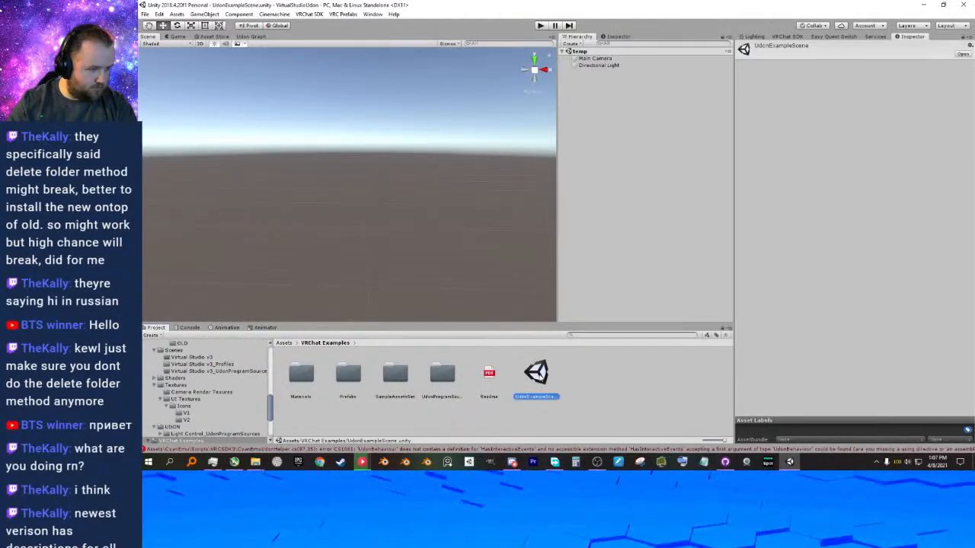
pyautogui.doubleClick(542, 381)
pyautogui.moveTo(344, 177); pyautogui.dragTo(427, 146, button='right')
pyautogui.scroll(-3, 427, 147)
pyautogui.hotkey('ctrl', 'p')
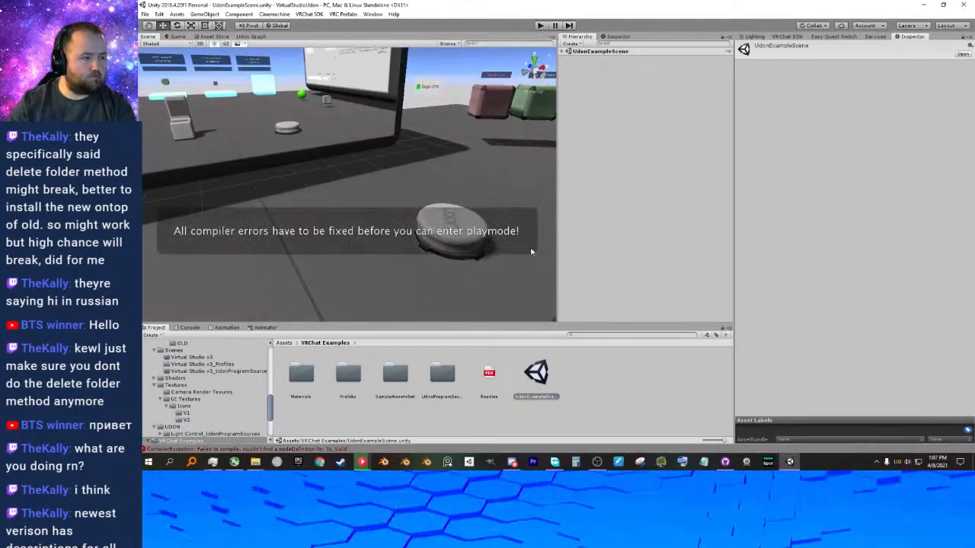
# Clear the Console and examine the remaining CyanEmuUdonHelper compiler error.
pyautogui.click(331, 420)
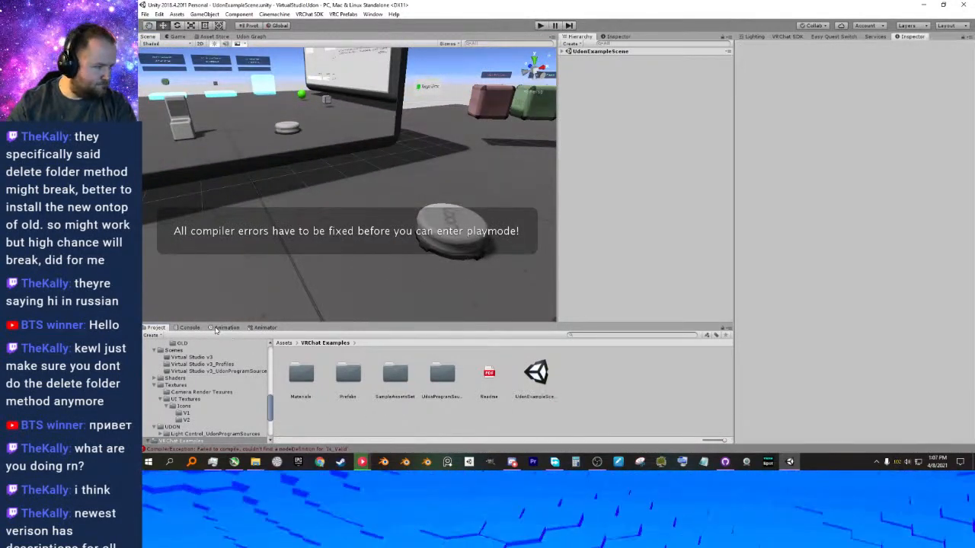
pyautogui.click(190, 328)
pyautogui.click(155, 328)
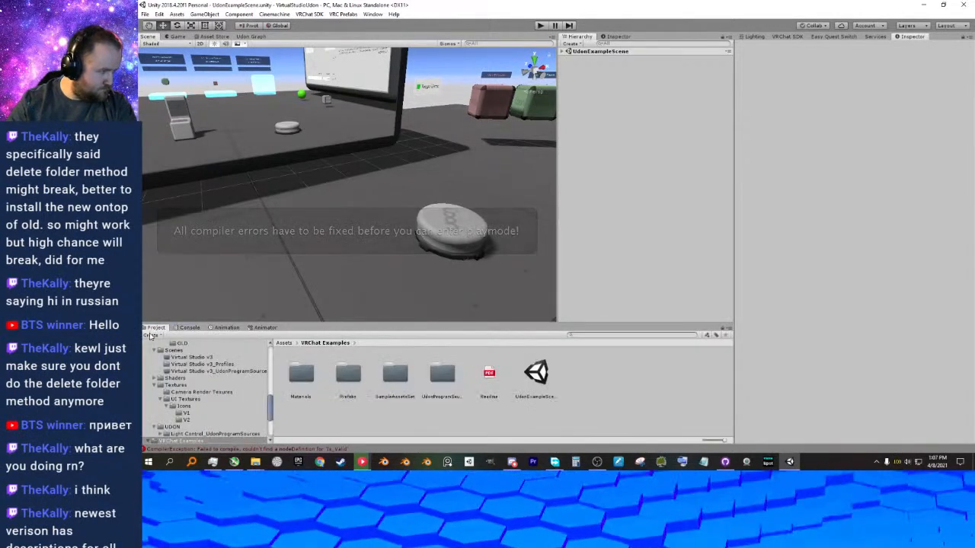
pyautogui.click(152, 336)
pyautogui.click(306, 373)
pyautogui.click(190, 328)
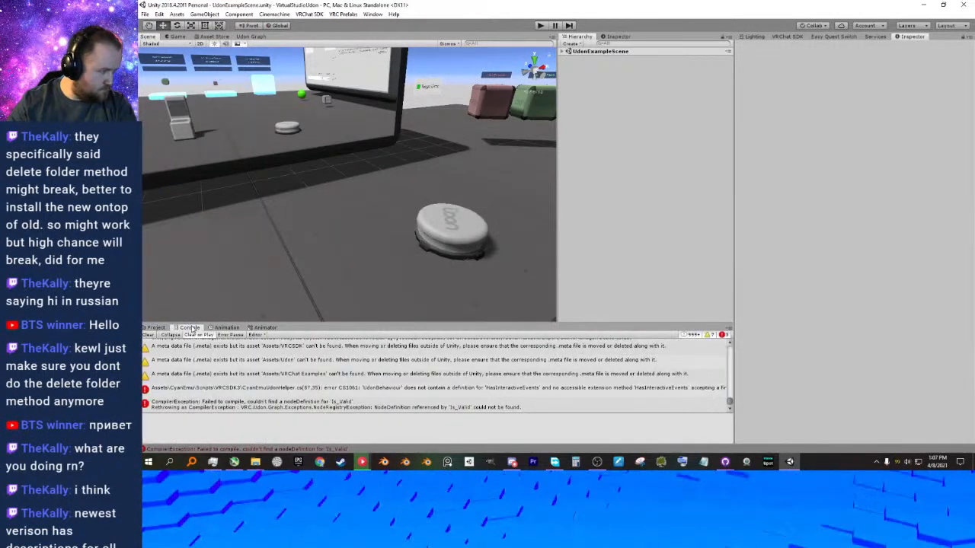
pyautogui.click(149, 335)
pyautogui.click(216, 344)
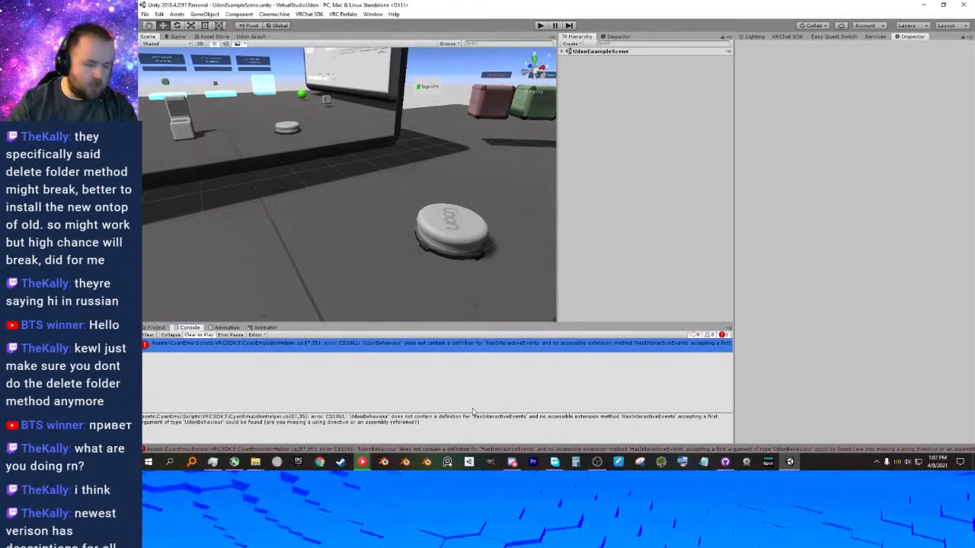
# In File Explorer, move the two older CyanEmu packages from Unity packages into the DEPRICATED folder, leaving CyanEmu.v0.3.5 in place.
pyautogui.click(319, 462)
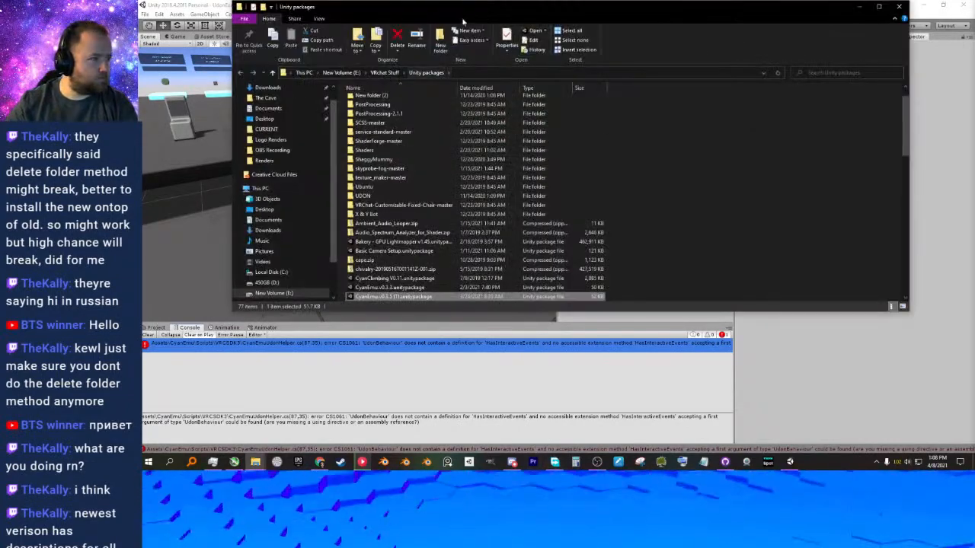
pyautogui.moveTo(475, 15); pyautogui.dragTo(601, 99)
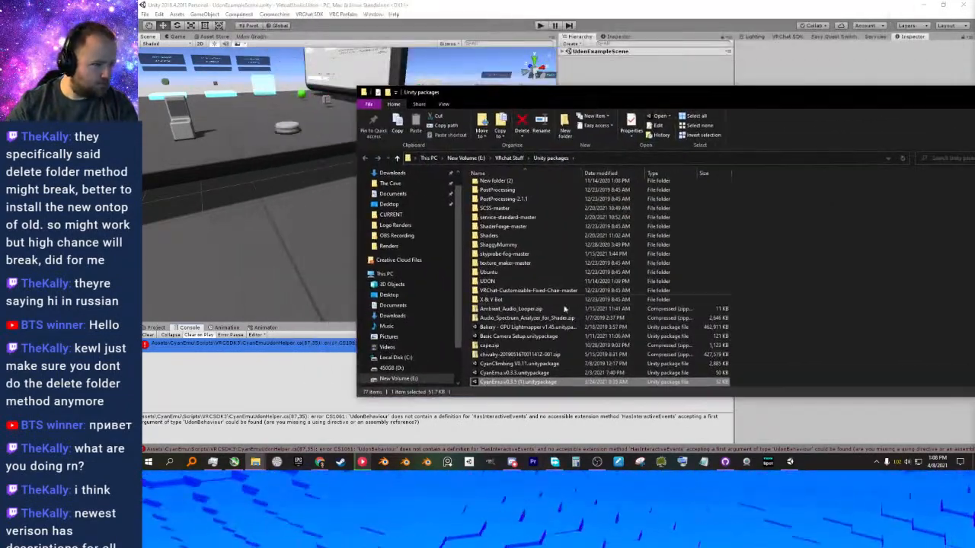
pyautogui.scroll(-1, 565, 295)
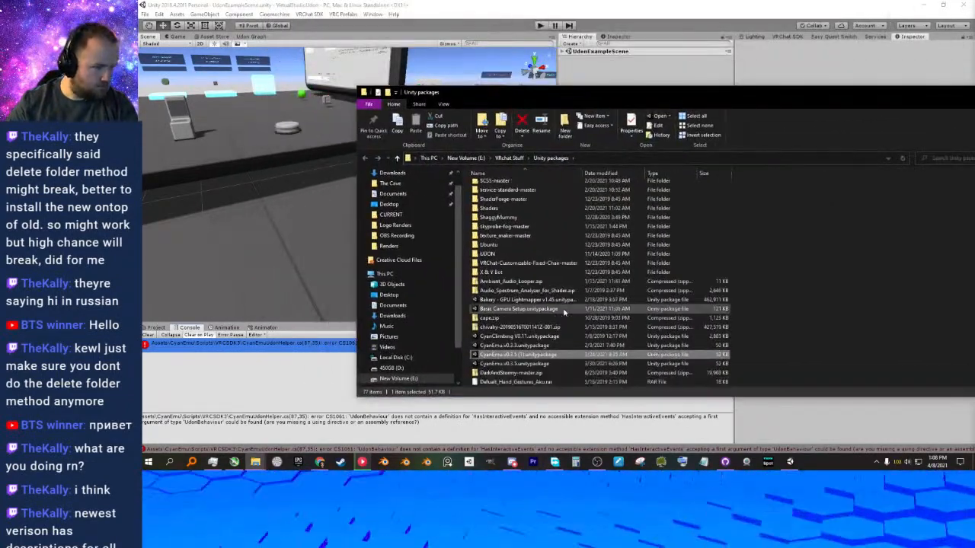
pyautogui.keyDown('ctrl'); pyautogui.click(541, 346); pyautogui.keyUp('ctrl')
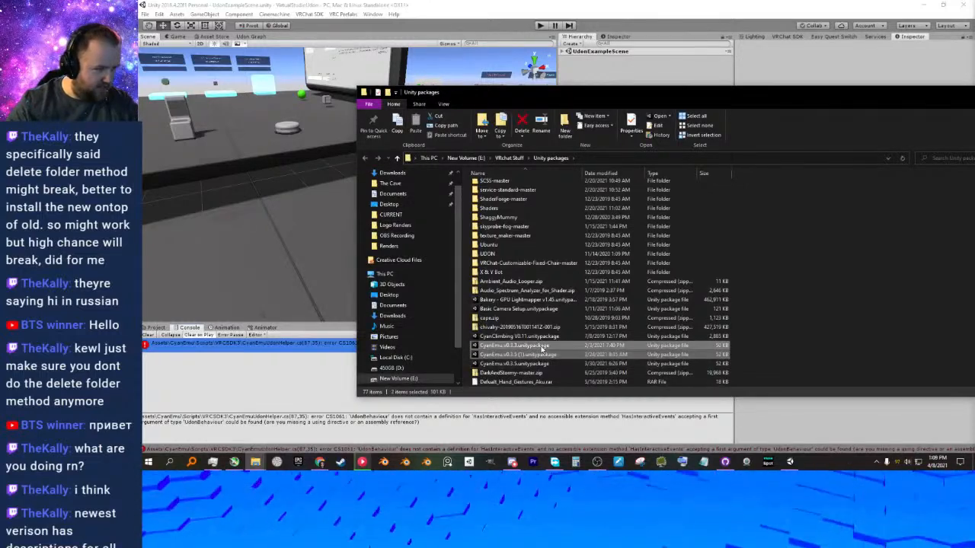
pyautogui.scroll(2, 518, 259)
pyautogui.scroll(-1, 526, 320)
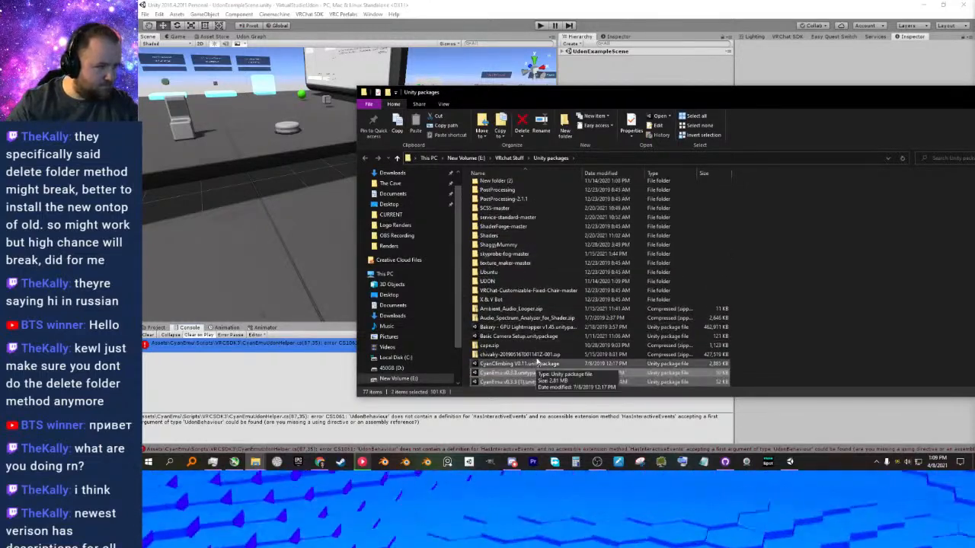
pyautogui.moveTo(585, 97); pyautogui.dragTo(974, 122)
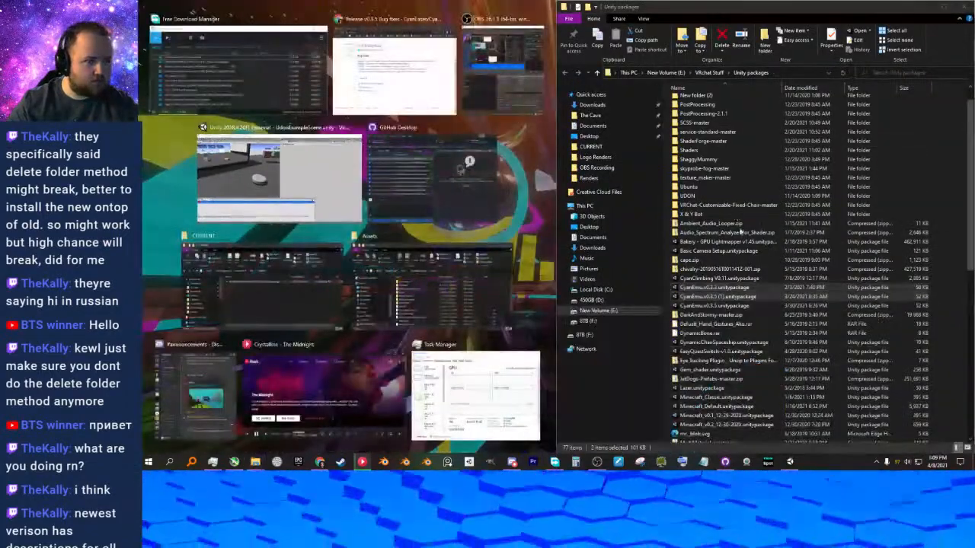
pyautogui.moveTo(716, 320); pyautogui.dragTo(713, 103)
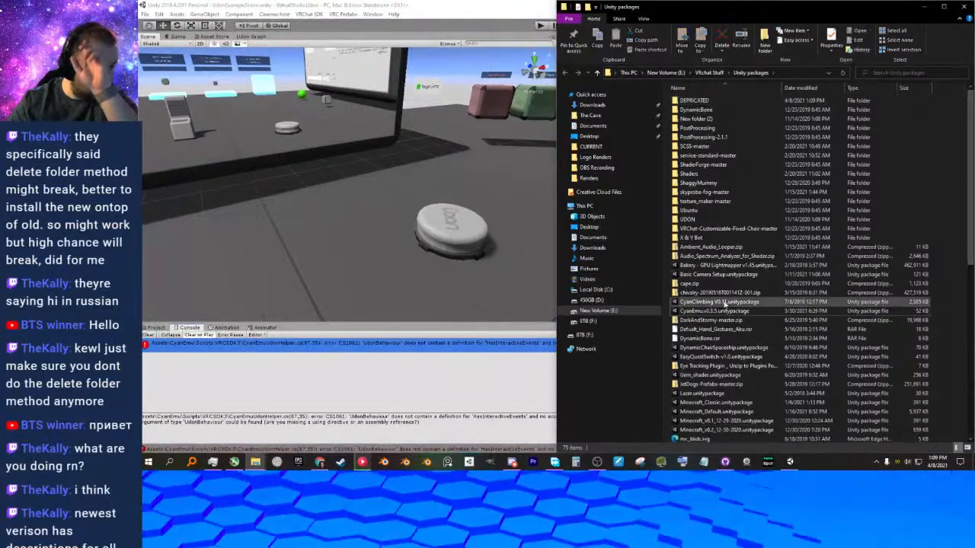
# Return to Unity and open the temp scene from the project's root Assets folder.
pyautogui.click(433, 17)
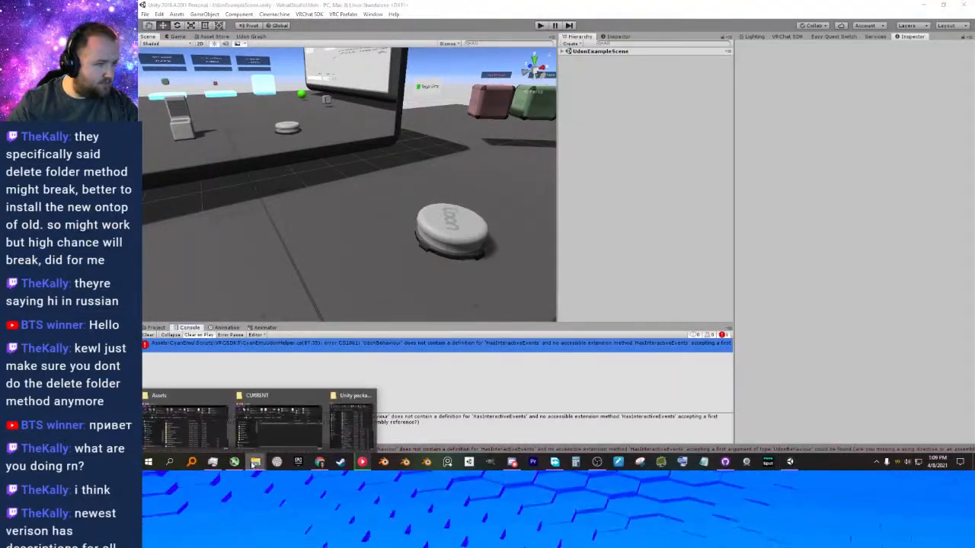
pyautogui.click(163, 329)
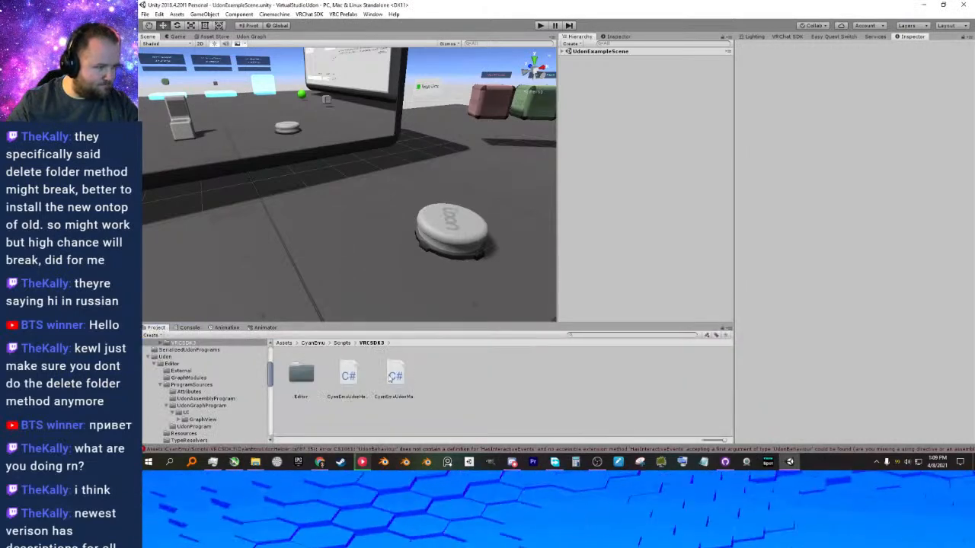
pyautogui.click(284, 343)
pyautogui.click(677, 373)
pyautogui.doubleClick(685, 379)
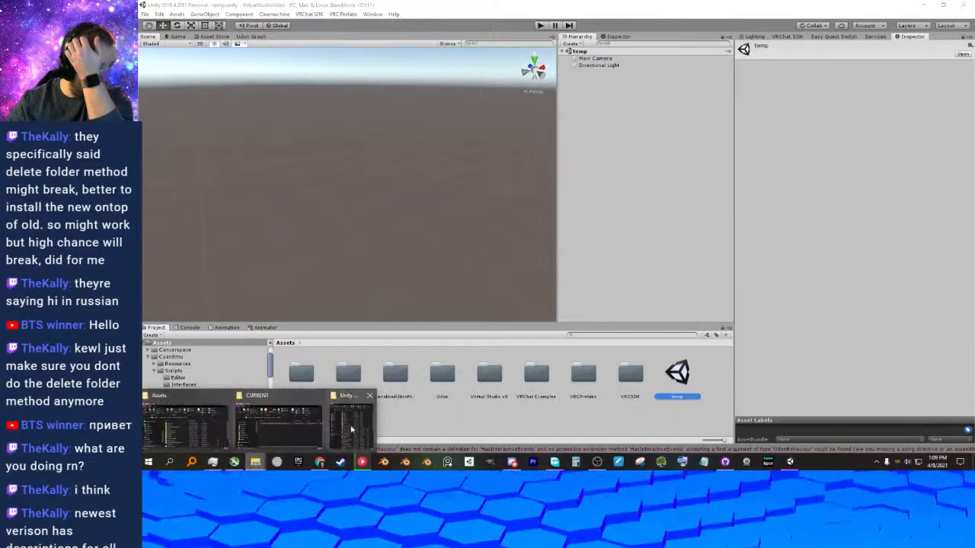
# Import the CyanEmu.v0.3.5 package from the Unity packages folder into the project with its default item selection.
pyautogui.click(347, 415)
pyautogui.doubleClick(739, 312)
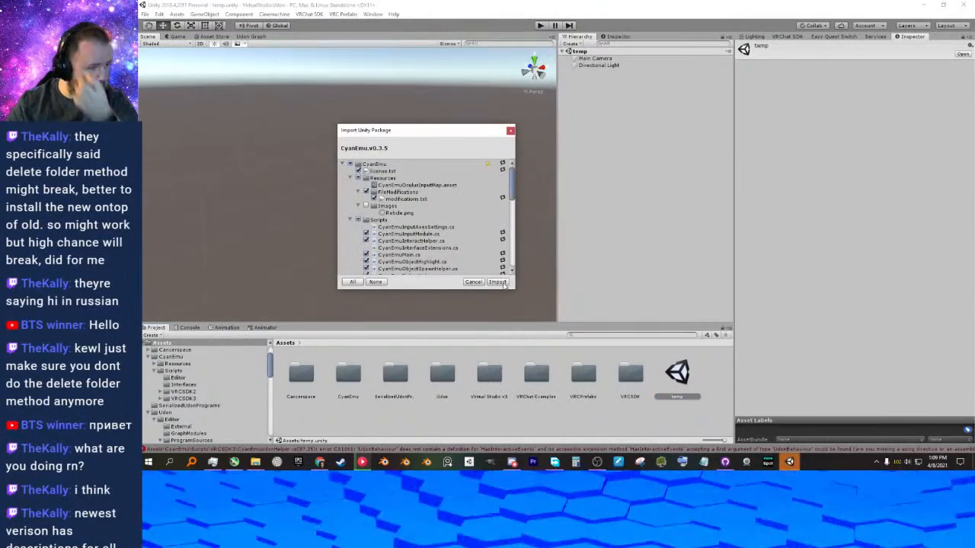
pyautogui.click(505, 283)
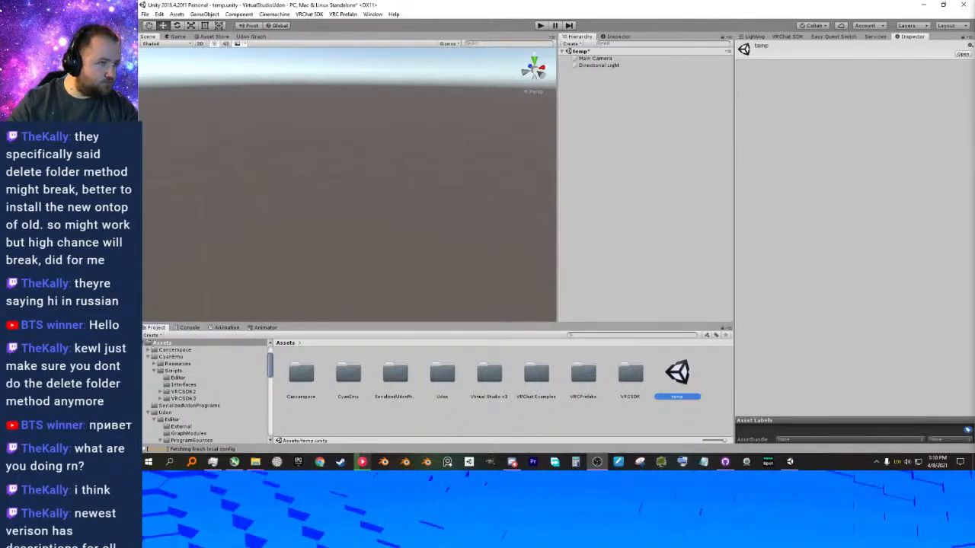
# Check the Console after the CyanEmu import, clear its messages, and return to the project's assets.
pyautogui.click(190, 328)
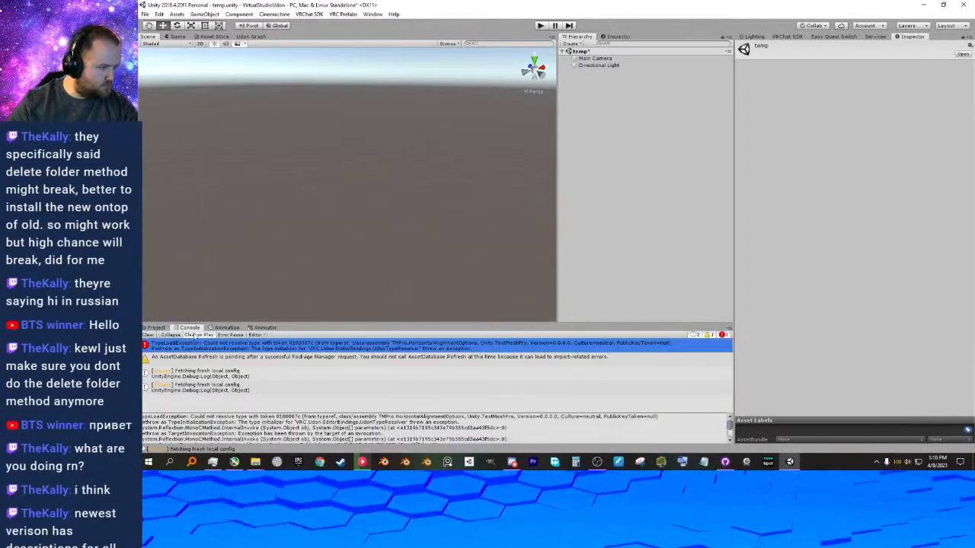
pyautogui.click(149, 335)
pyautogui.click(155, 327)
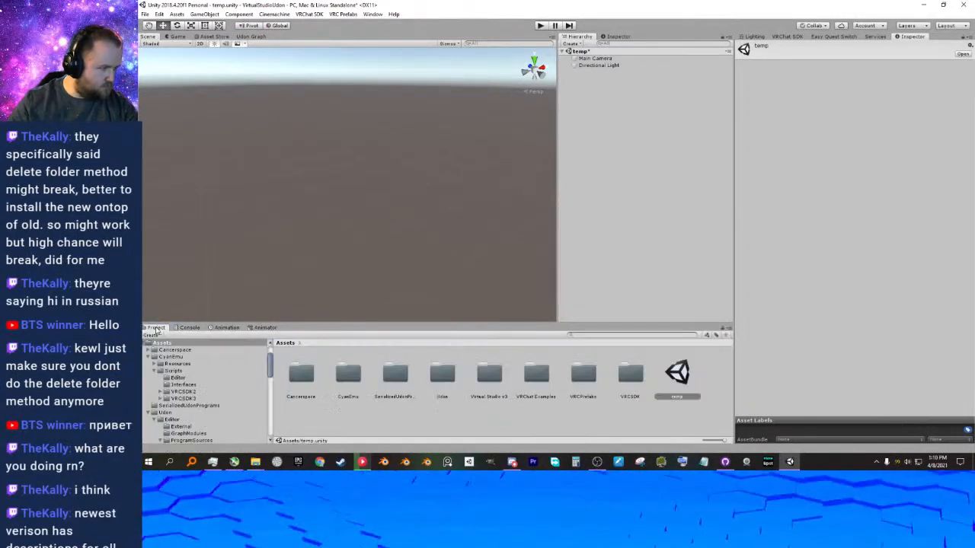
# Look into the VRCPrefabs folder, then open UdonExampleScene from the VRChat Examples folder.
pyautogui.doubleClick(584, 374)
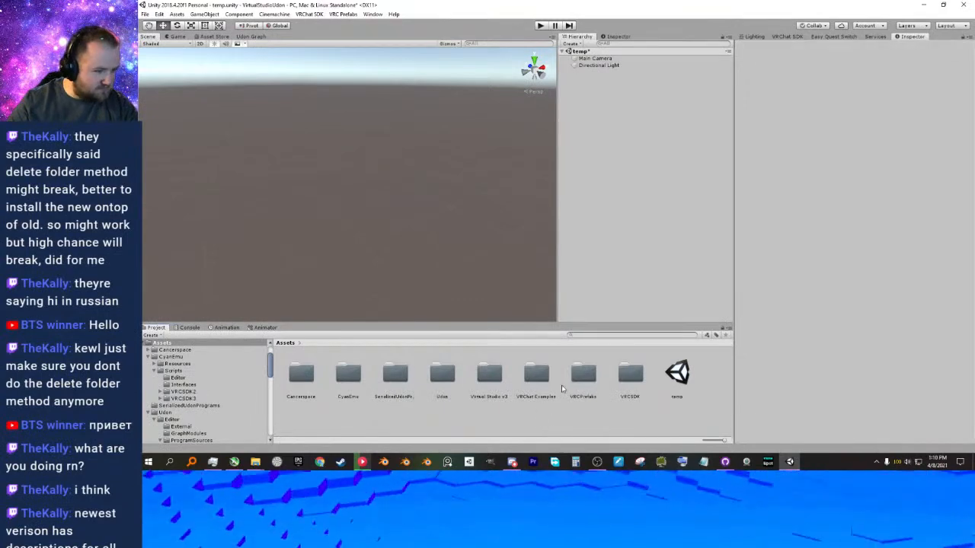
pyautogui.rightClick(294, 341)
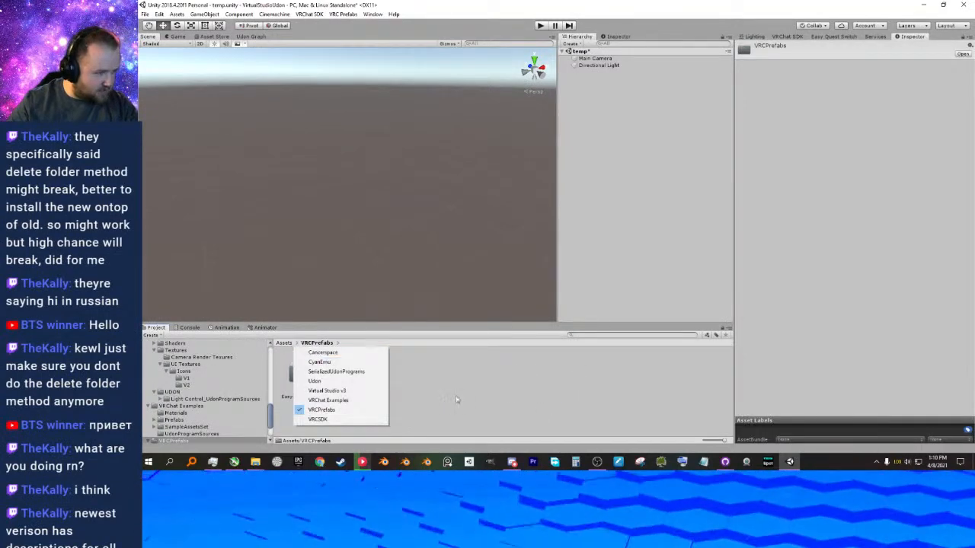
pyautogui.click(274, 357)
pyautogui.click(283, 342)
pyautogui.doubleClick(534, 373)
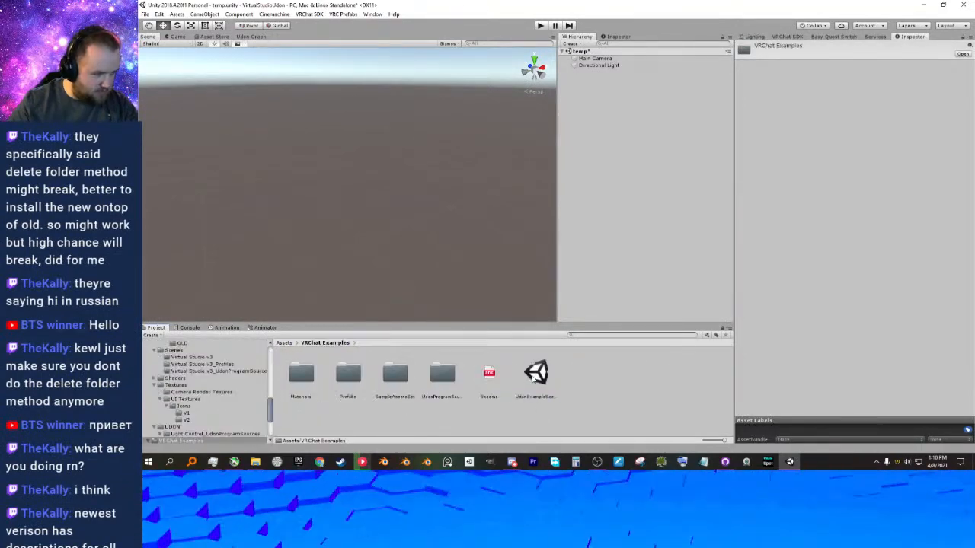
pyautogui.doubleClick(536, 373)
pyautogui.click(577, 250)
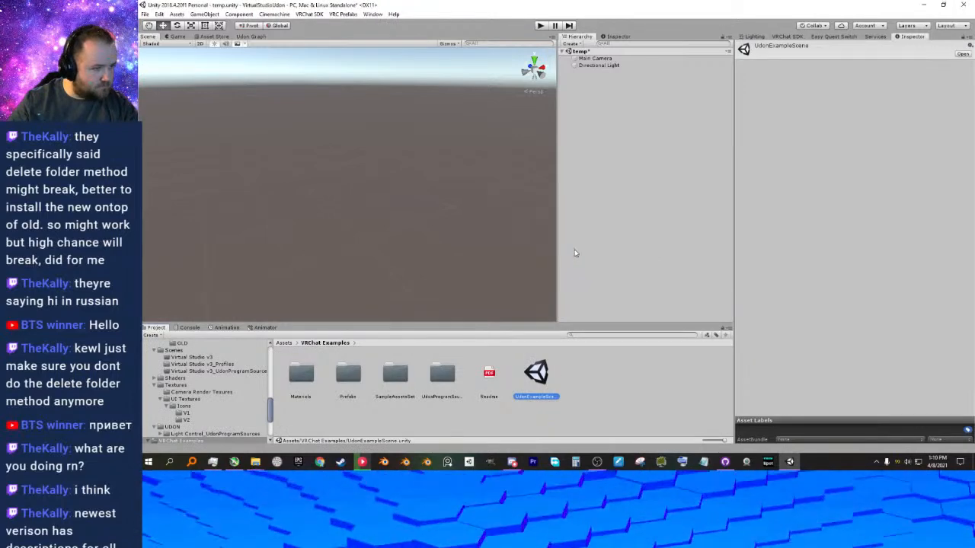
# Test UdonExampleScene in Play mode by walking forward, stop playback, and return to the root Assets folder.
pyautogui.click(541, 26)
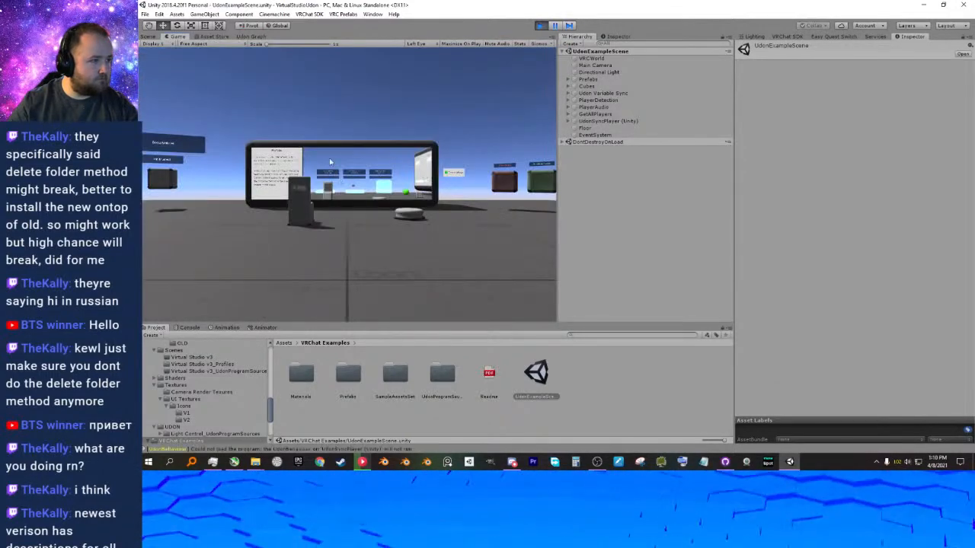
pyautogui.click(323, 197)
pyautogui.press('w')
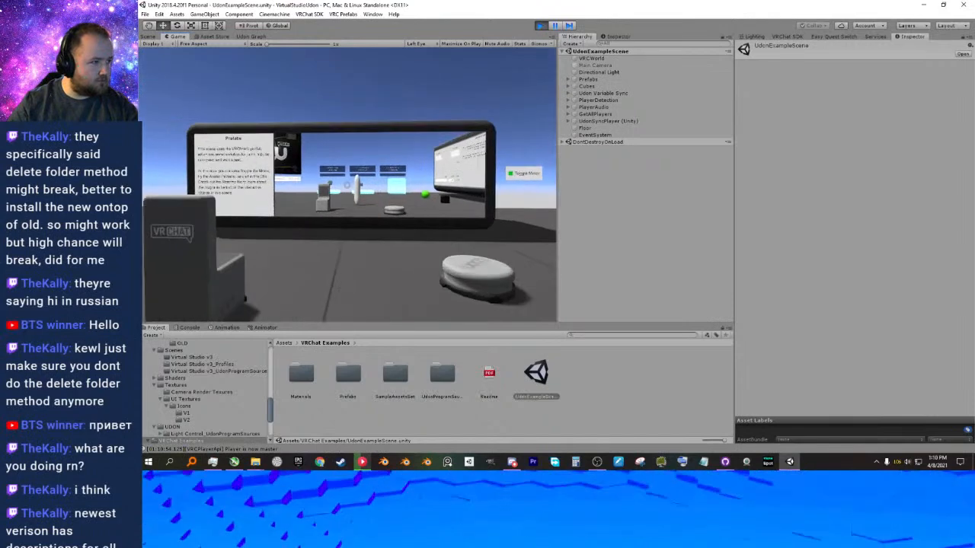
pyautogui.press('Escape')
pyautogui.hotkey('ctrl', 'p')
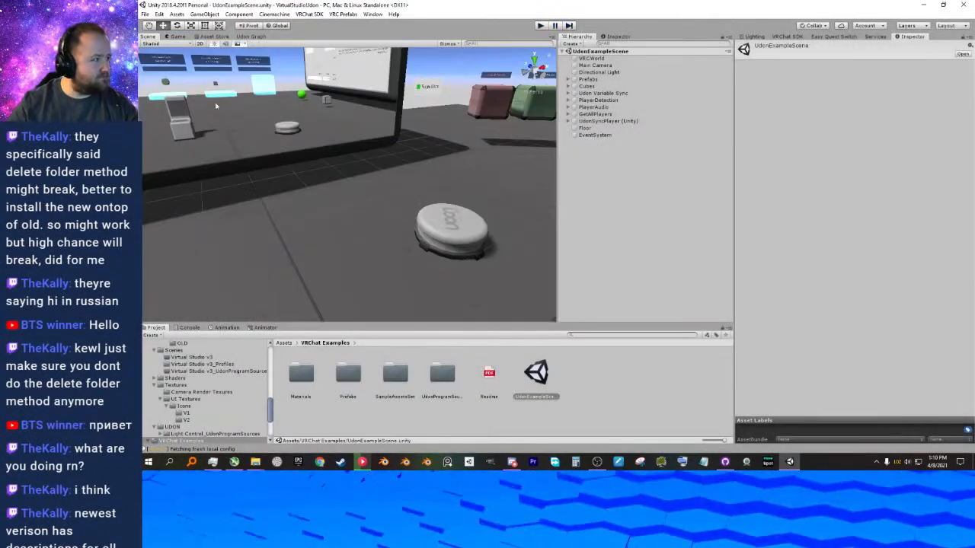
pyautogui.click(415, 411)
pyautogui.click(285, 342)
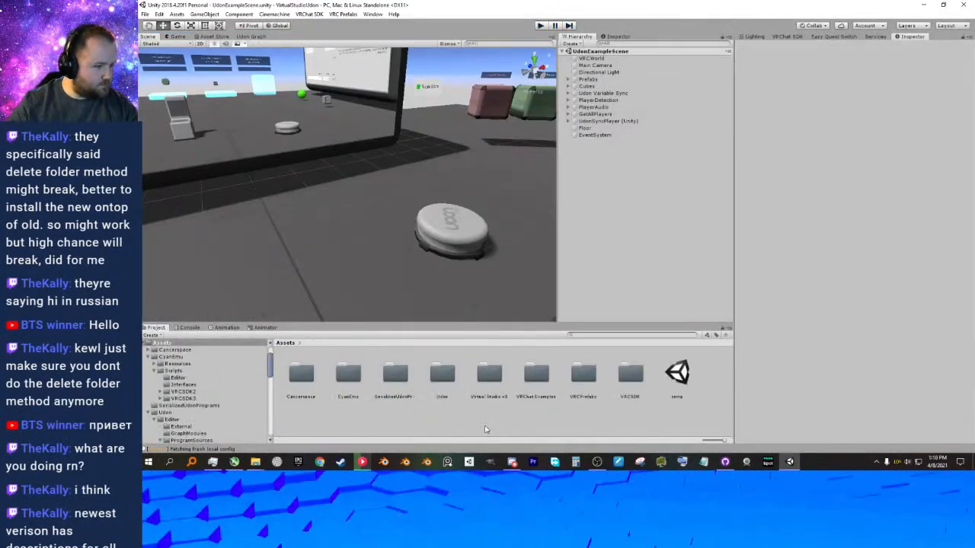
# Open the Virtual Studio v3 scene from the Scenes folder of the Virtual Studio v3 assets.
pyautogui.doubleClick(492, 383)
pyautogui.doubleClick(484, 381)
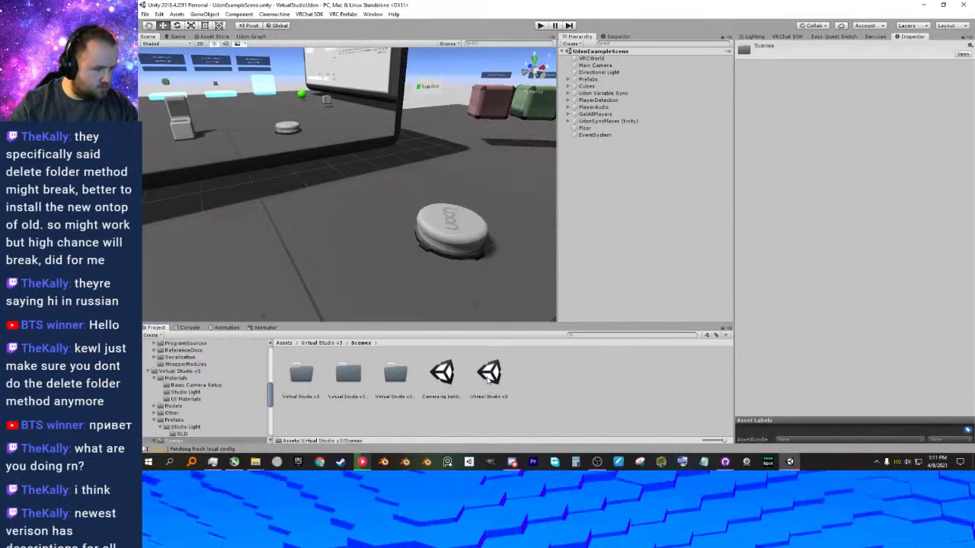
pyautogui.click(445, 374)
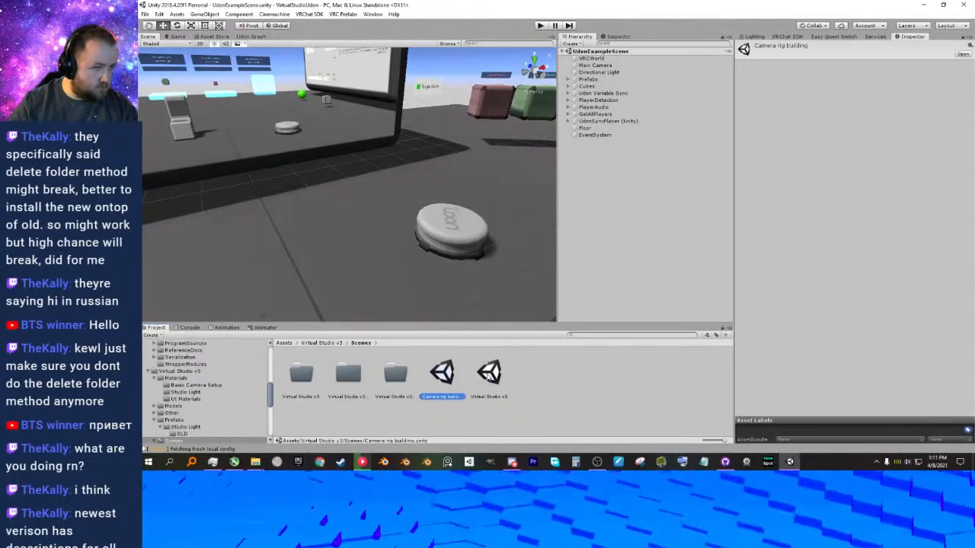
pyautogui.click(489, 373)
pyautogui.doubleClick(489, 374)
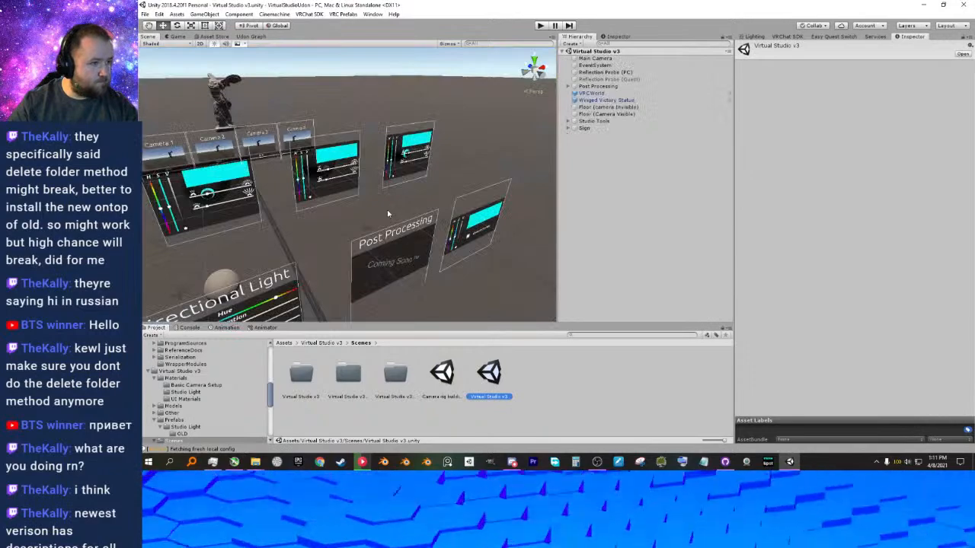
# Run the scene in Play mode, close the in-game menu, and set the first studio light to red with its HSV sliders.
pyautogui.click(540, 26)
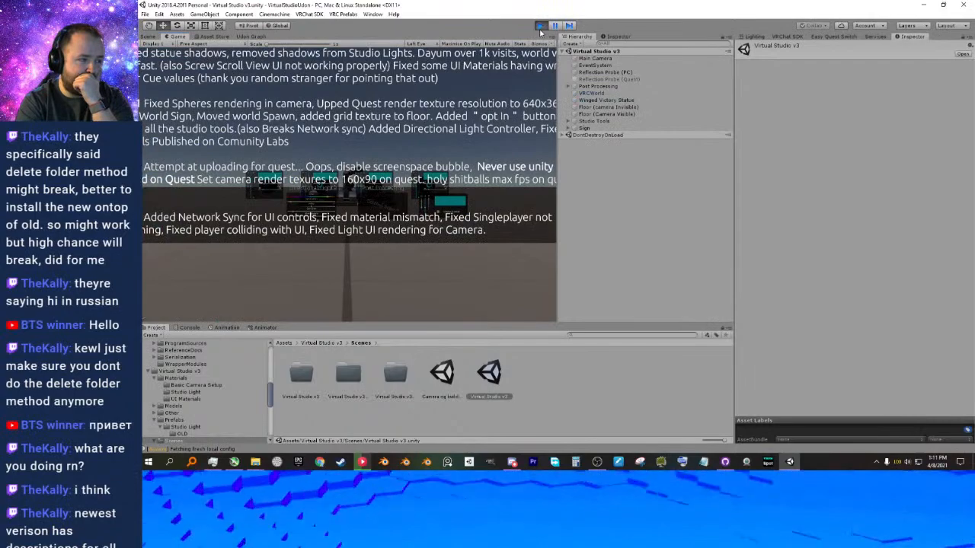
pyautogui.press('Escape')
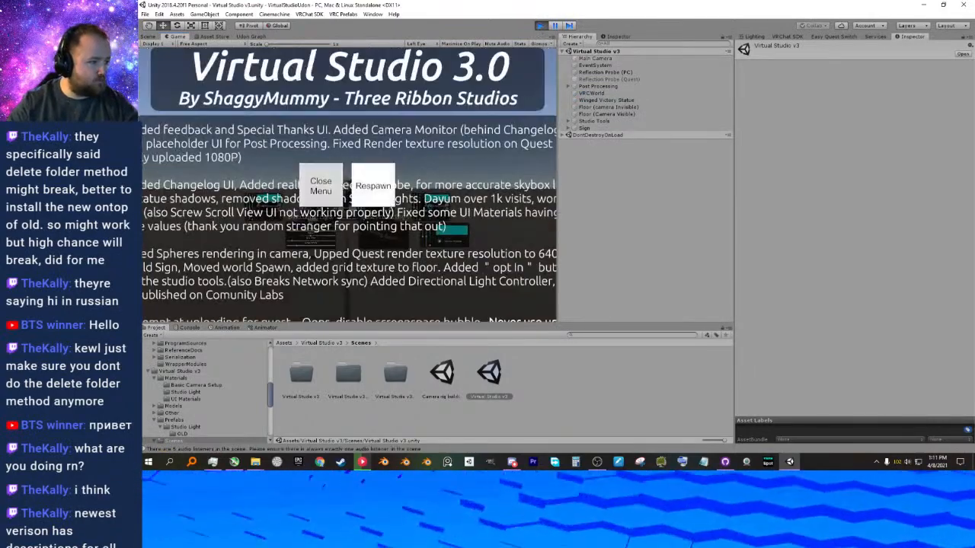
pyautogui.click(342, 187)
pyautogui.press('w')
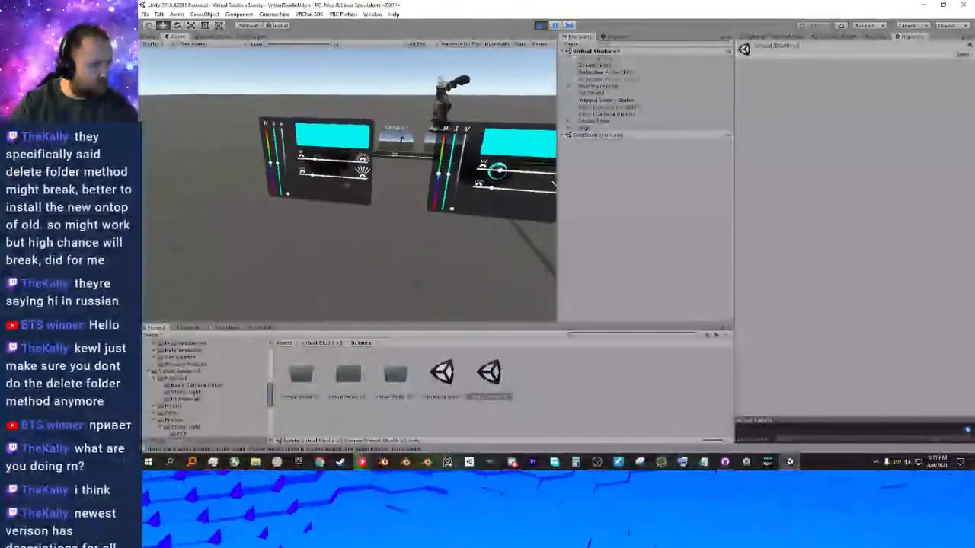
pyautogui.click(347, 186)
pyautogui.click(347, 185)
pyautogui.press('d')
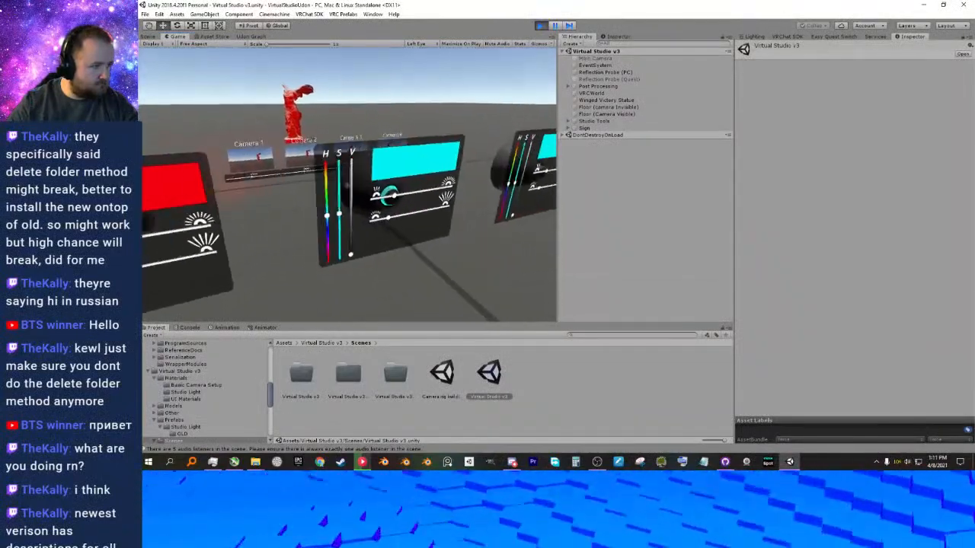
# Set the second studio light to green, the third to blue and the fourth to magenta with their HSV sliders.
pyautogui.click(347, 185)
pyautogui.click(347, 185)
pyautogui.press('d')
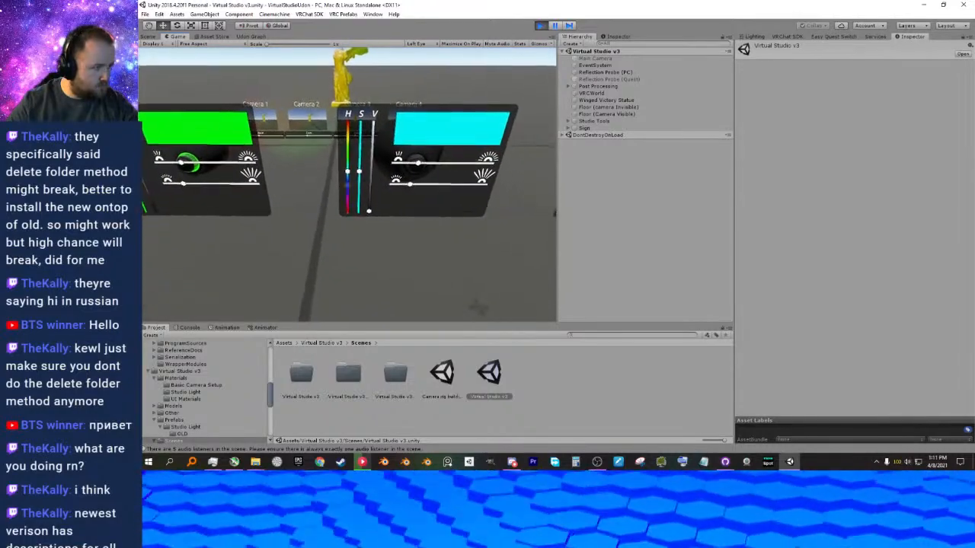
pyautogui.click(347, 185)
pyautogui.press('d')
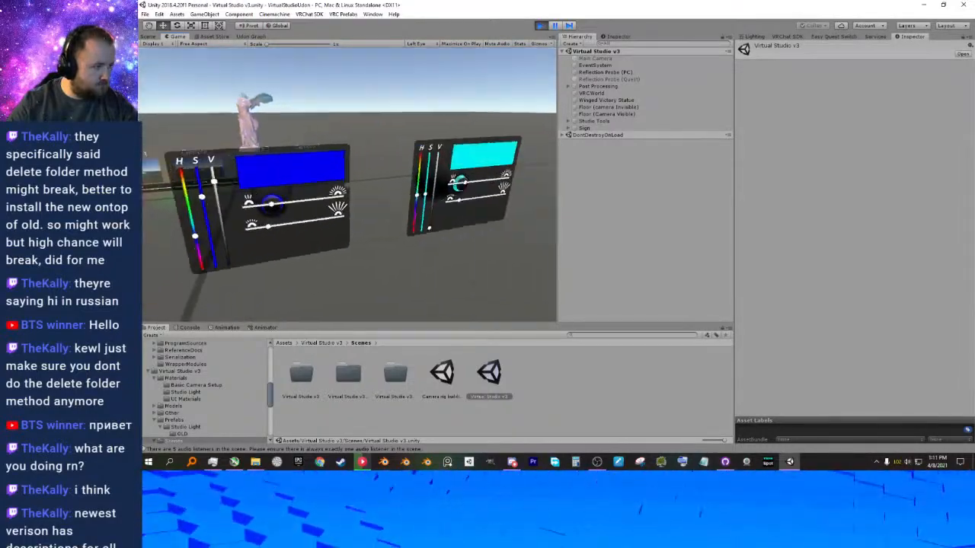
pyautogui.click(347, 186)
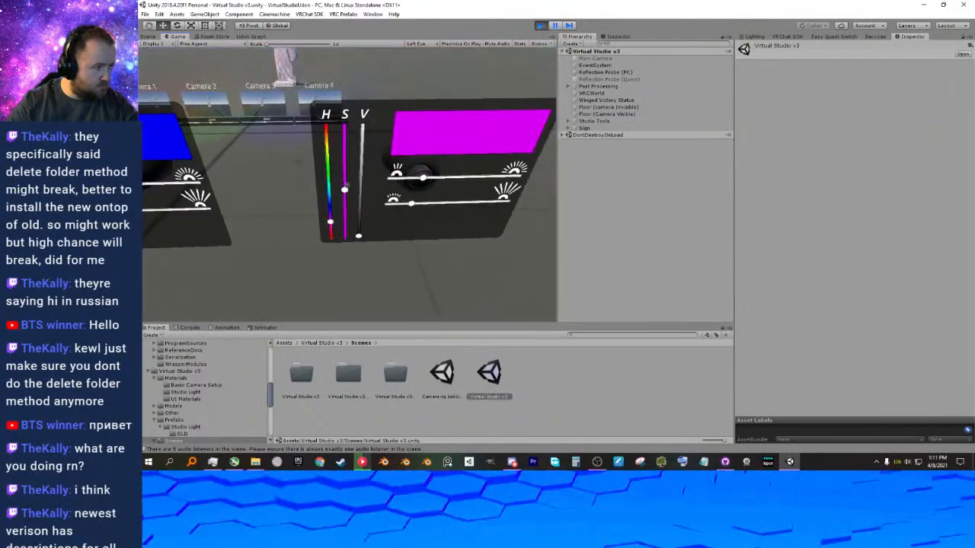
pyautogui.click(347, 185)
pyautogui.press('s')
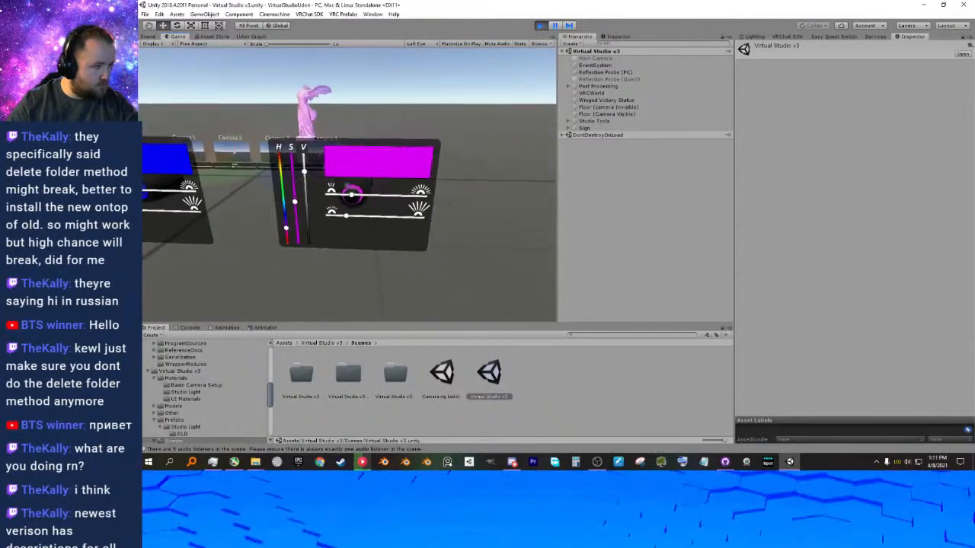
# Walk back along the light control panels to the red one and test the lights' intensity sliders.
pyautogui.press('a')
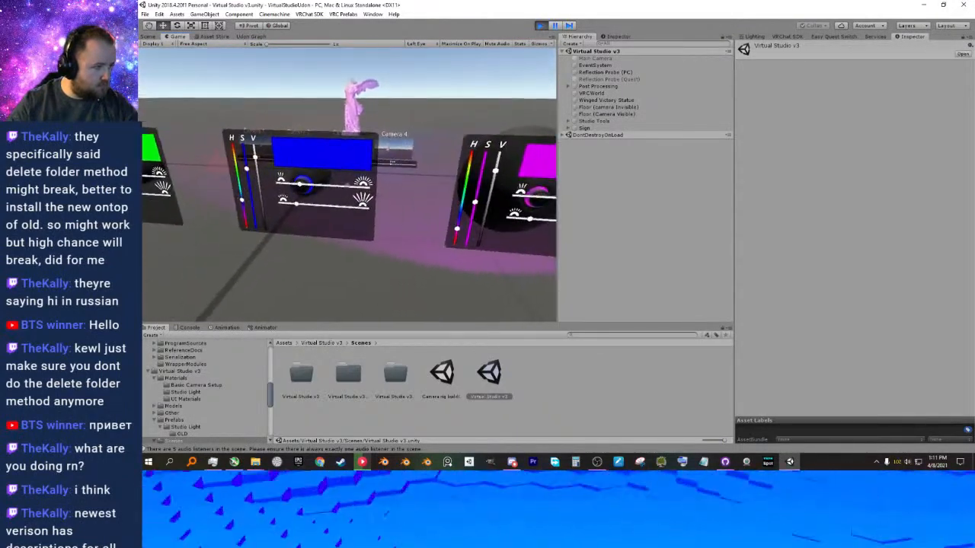
pyautogui.press('a')
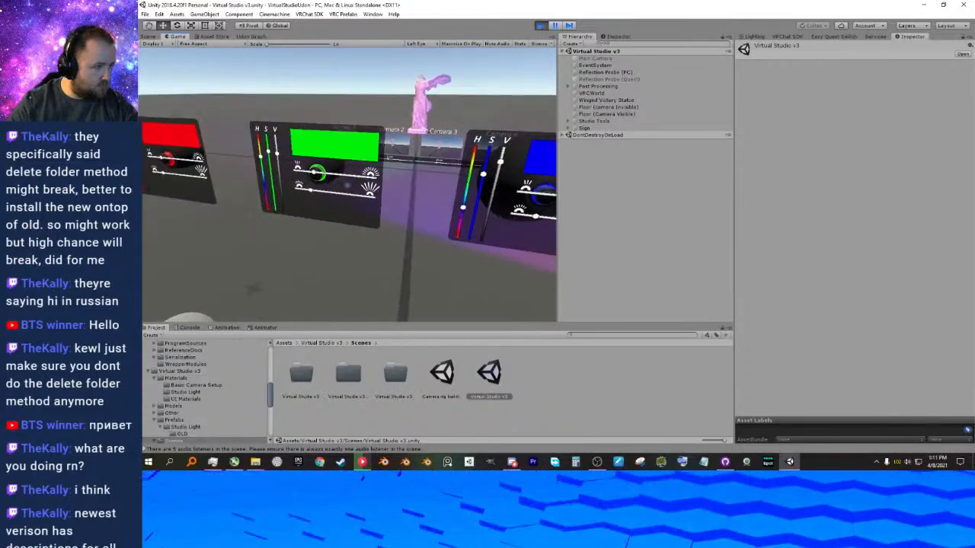
pyautogui.press('a')
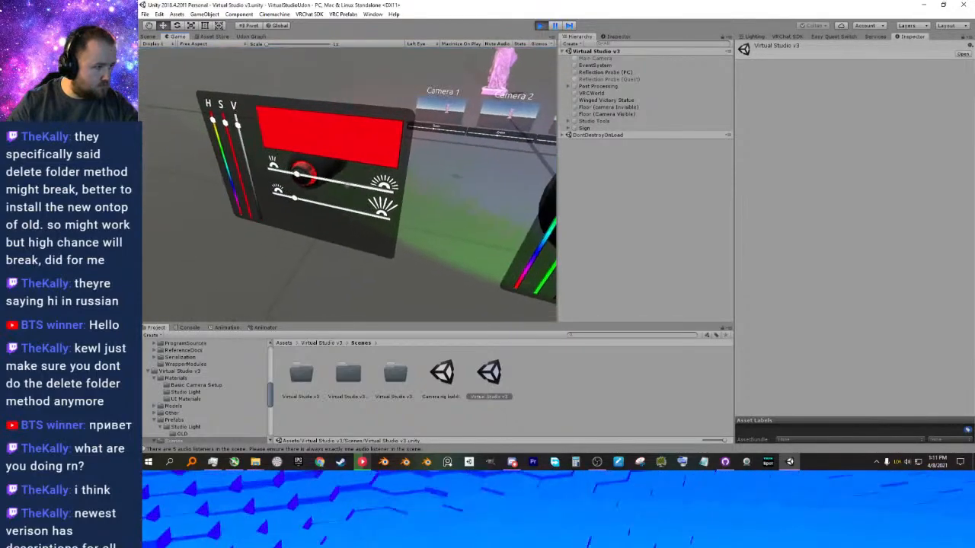
pyautogui.press('d')
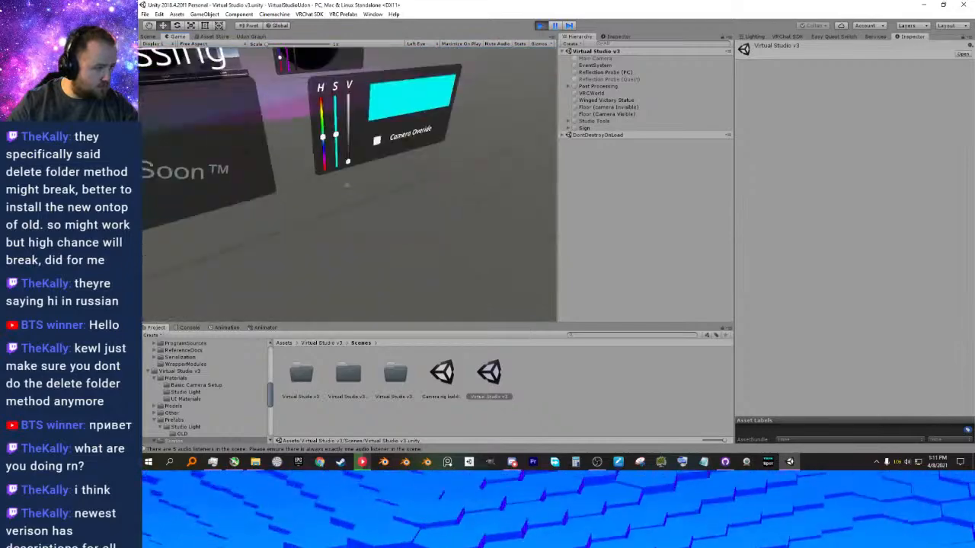
# Test the HSV sliders on the camera background override panel, then stop Play mode.
pyautogui.click(348, 185)
pyautogui.click(349, 185)
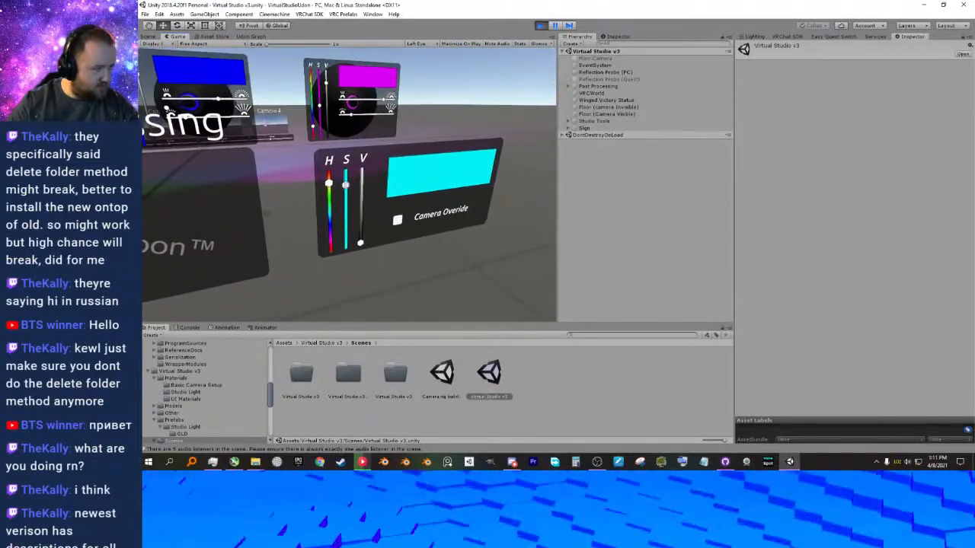
pyautogui.press('d')
pyautogui.press('Escape')
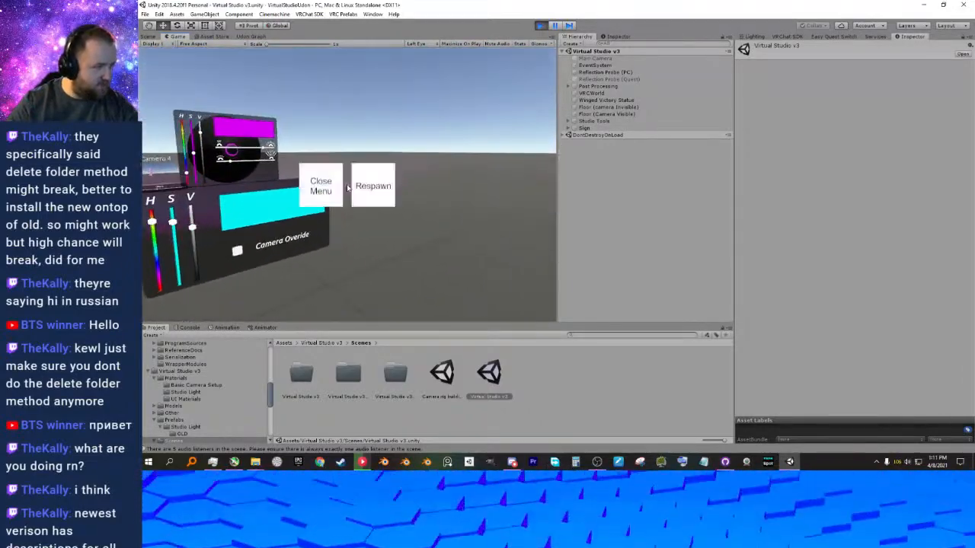
pyautogui.click(334, 187)
pyautogui.press('Escape')
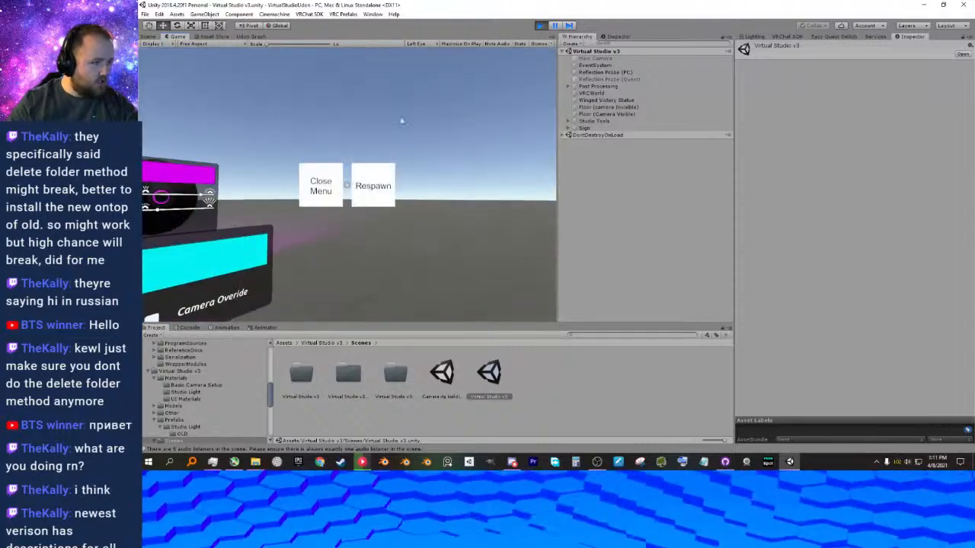
pyautogui.click(540, 25)
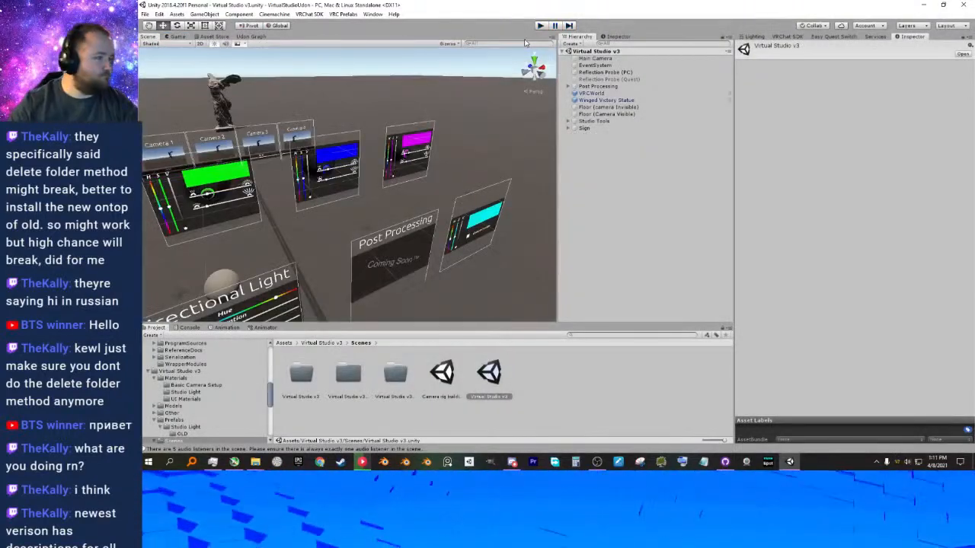
# View the camera background panel in the scene and inspect UDON BEHAVIOR under Studio Tools > Backgrounds > BG Controls.
pyautogui.moveTo(427, 163); pyautogui.dragTo(461, 180, button='right')
pyautogui.press('d')
pyautogui.press('w')
pyautogui.press('a')
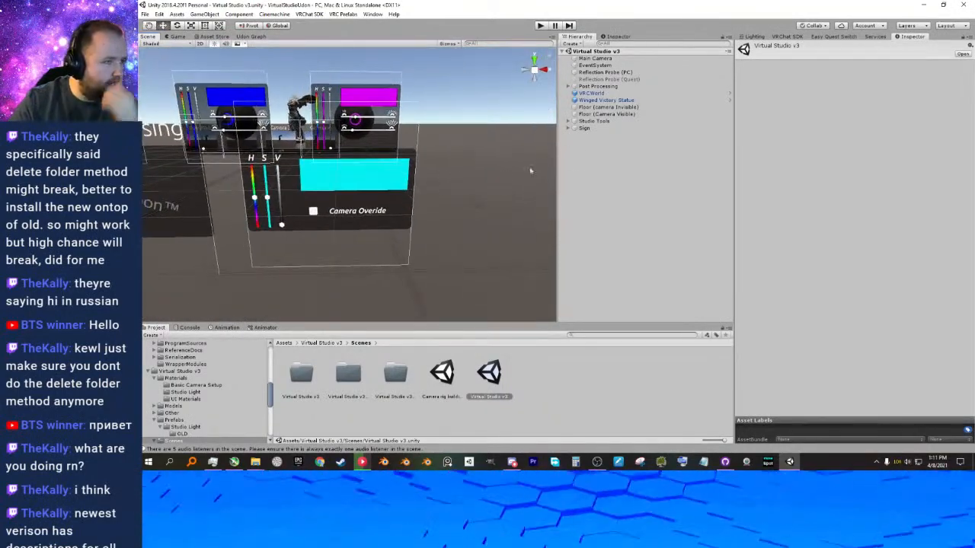
pyautogui.click(566, 122)
pyautogui.click(570, 122)
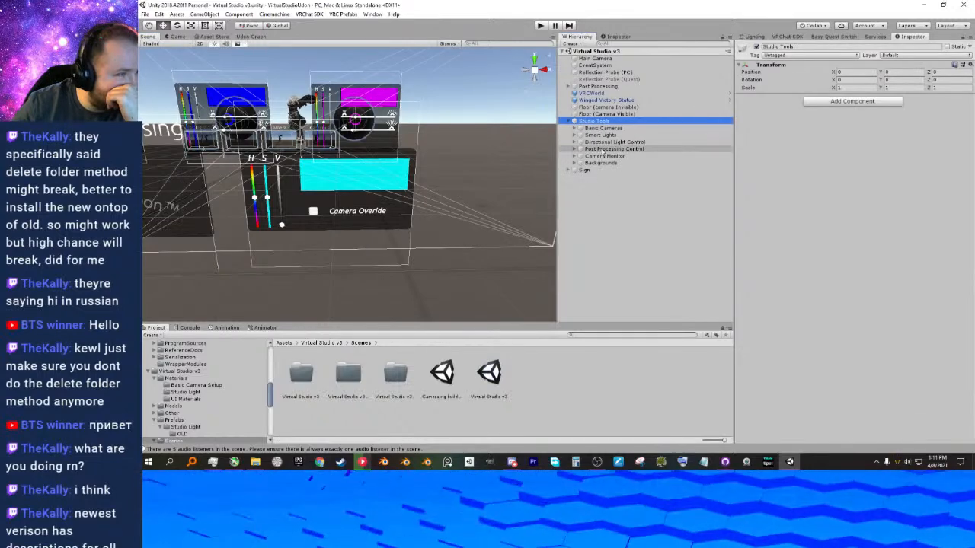
pyautogui.click(600, 162)
pyautogui.click(580, 163)
pyautogui.click(602, 170)
pyautogui.click(586, 170)
pyautogui.click(617, 176)
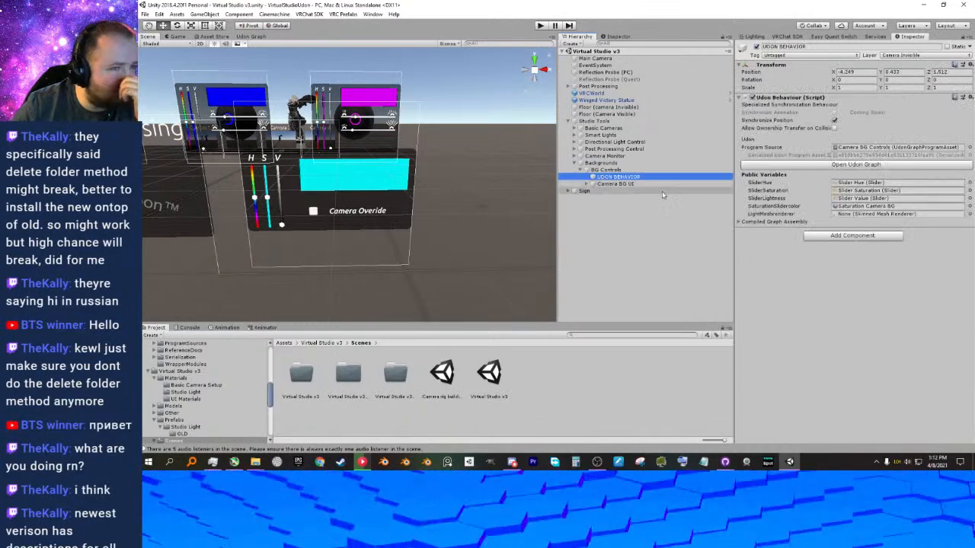
# Examine the components of Camera BG UI, then the public variables and compiled graph assembly of its UDON BEHAVIOR object.
pyautogui.click(603, 184)
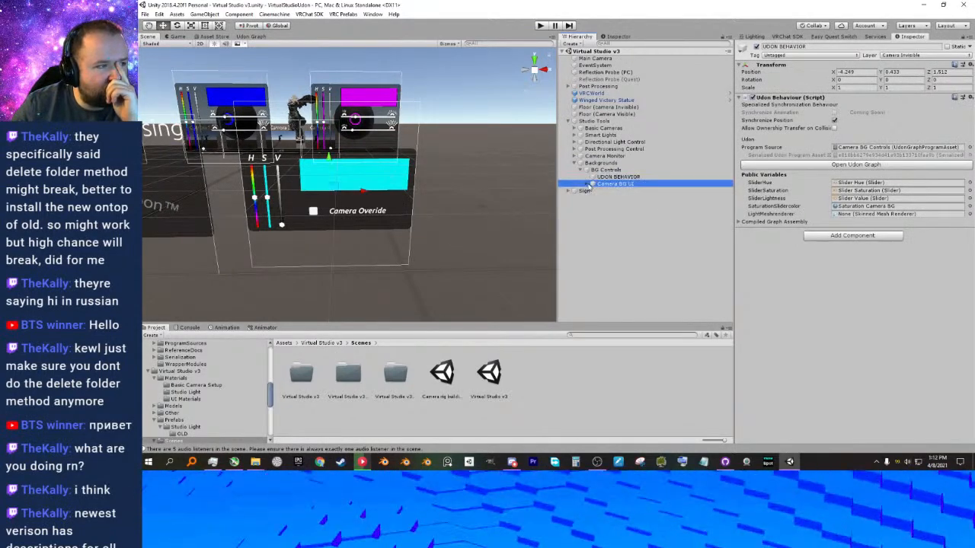
pyautogui.click(591, 183)
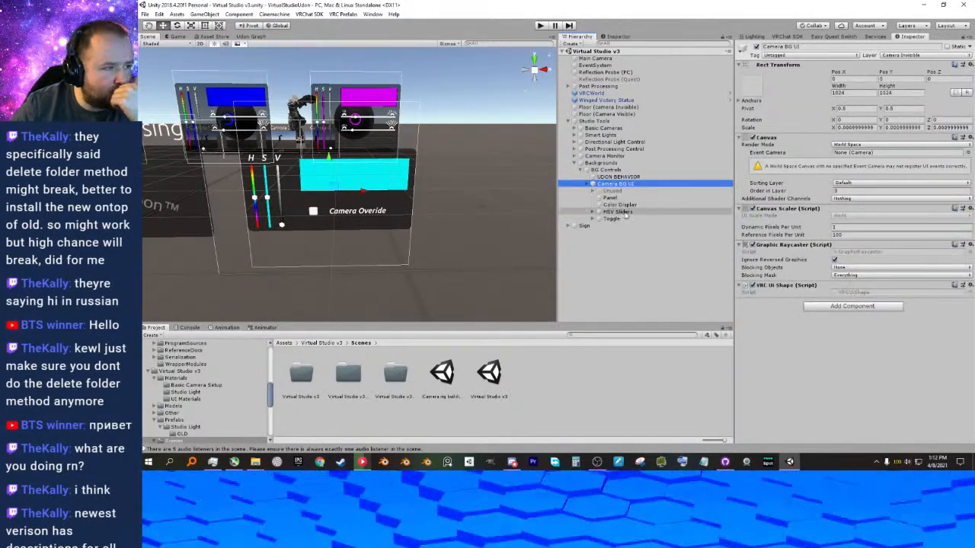
pyautogui.click(618, 177)
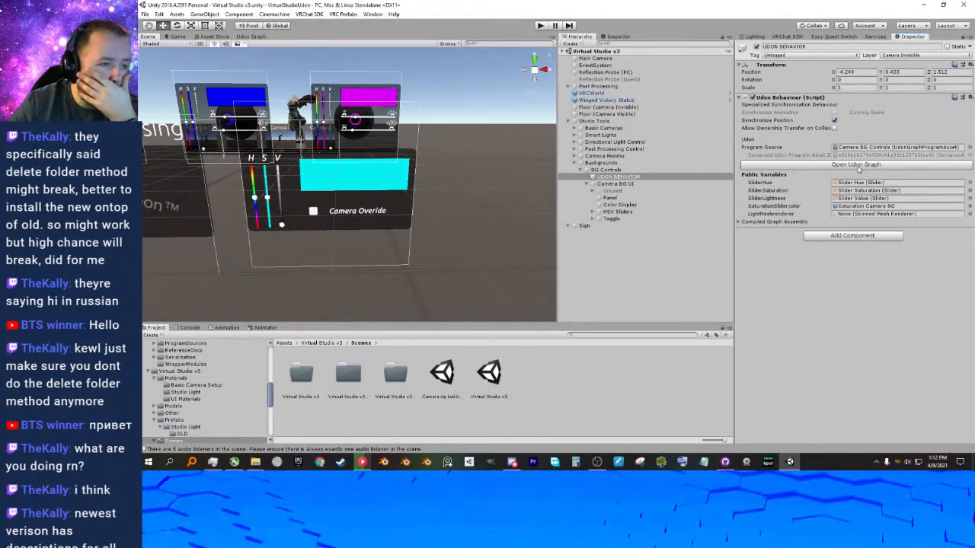
pyautogui.click(737, 222)
pyautogui.click(737, 221)
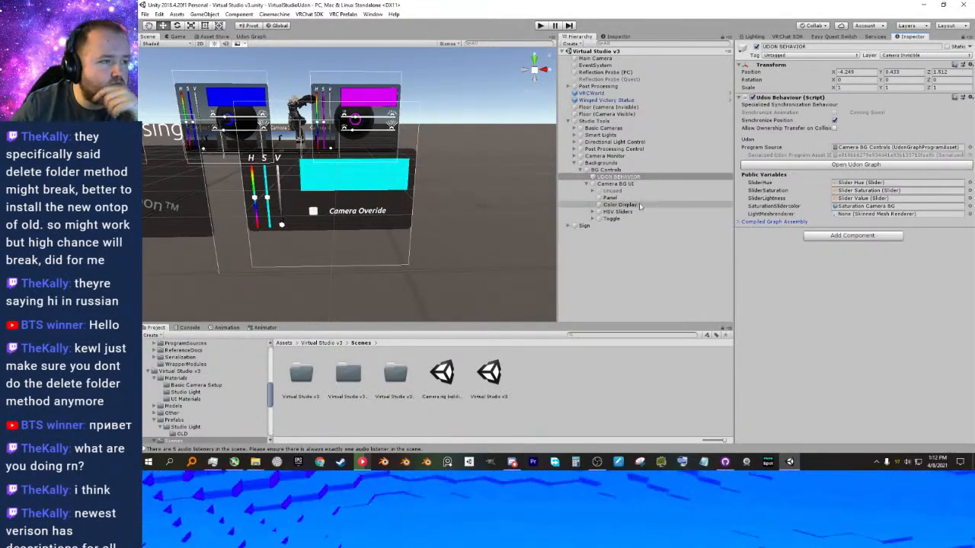
# Reassign the Camera BG UI's HSV sliders to the matching slider variables of the background's Udon Behaviour.
pyautogui.click(593, 212)
pyautogui.moveTo(618, 220); pyautogui.dragTo(640, 220)
pyautogui.click(598, 219)
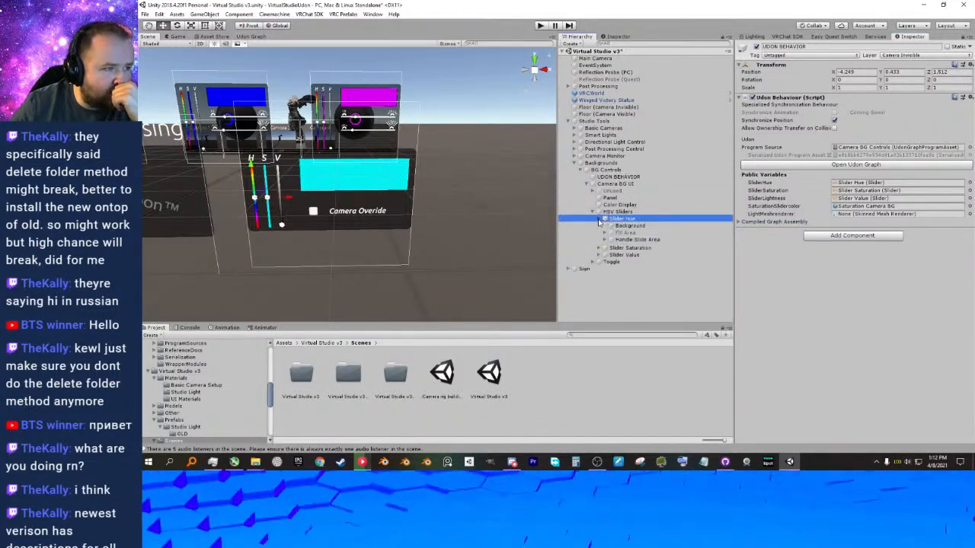
pyautogui.click(599, 219)
pyautogui.moveTo(618, 219); pyautogui.dragTo(852, 192)
pyautogui.moveTo(644, 233); pyautogui.dragTo(878, 199)
# Check which scene objects the SliderHue, SliderSaturation and SliderLightness variables reference, and frame Slider Hue in the scene.
pyautogui.click(968, 184)
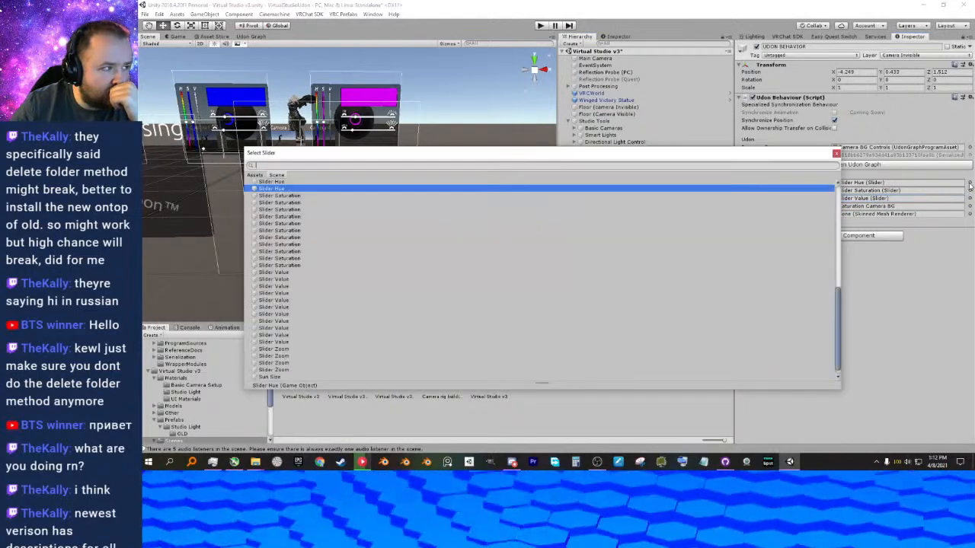
pyautogui.click(837, 154)
pyautogui.click(902, 182)
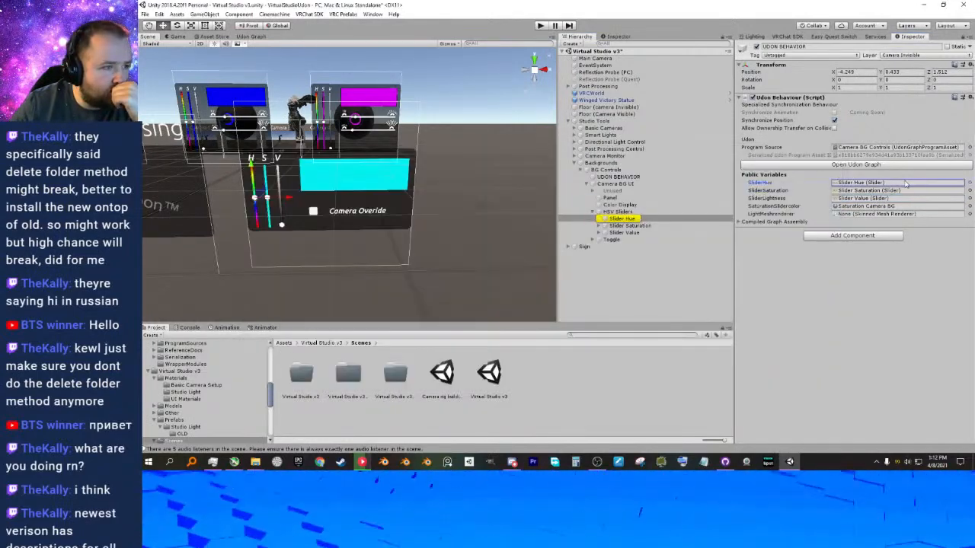
pyautogui.click(906, 191)
pyautogui.click(902, 198)
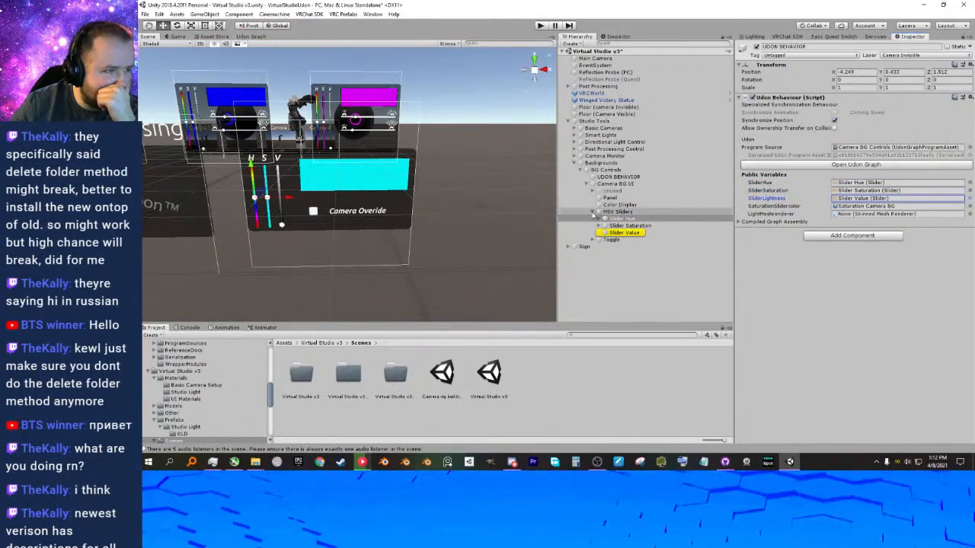
pyautogui.click(619, 220)
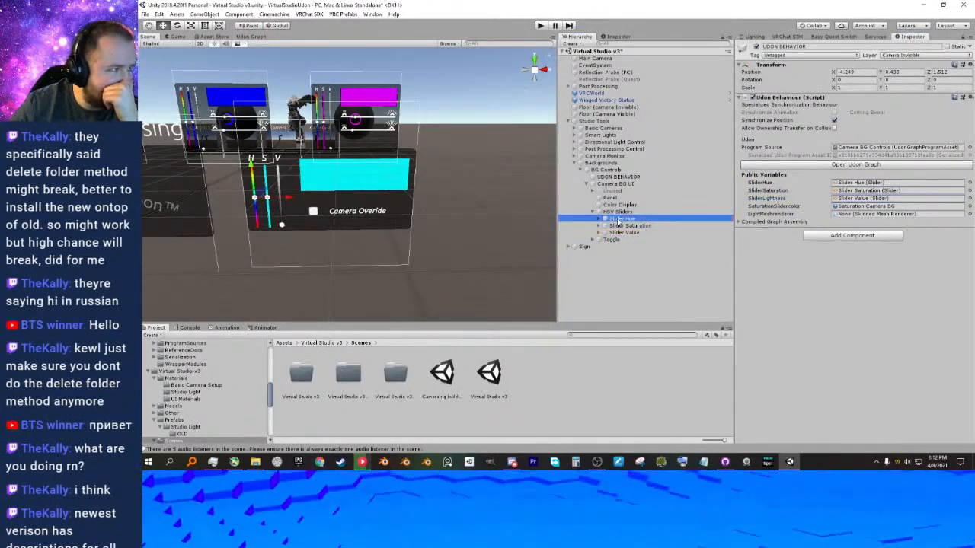
pyautogui.press('f')
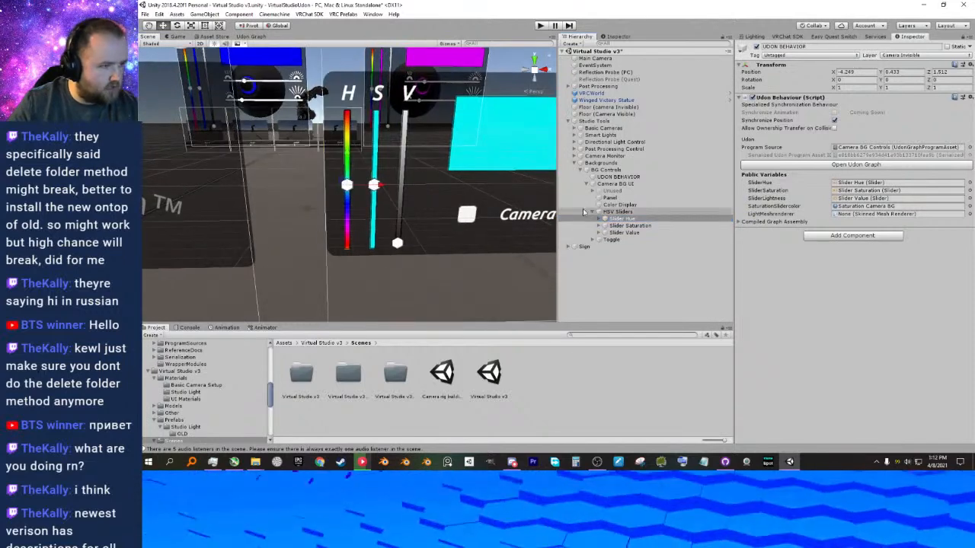
# Collapse HSV Sliders, select Color Display, and unlock the Inspector to check its image material.
pyautogui.click(592, 212)
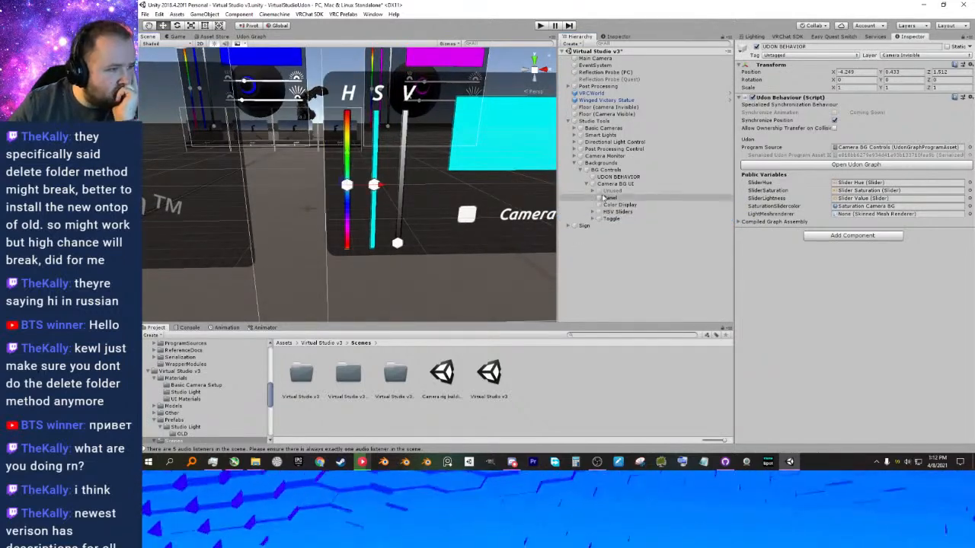
pyautogui.click(616, 206)
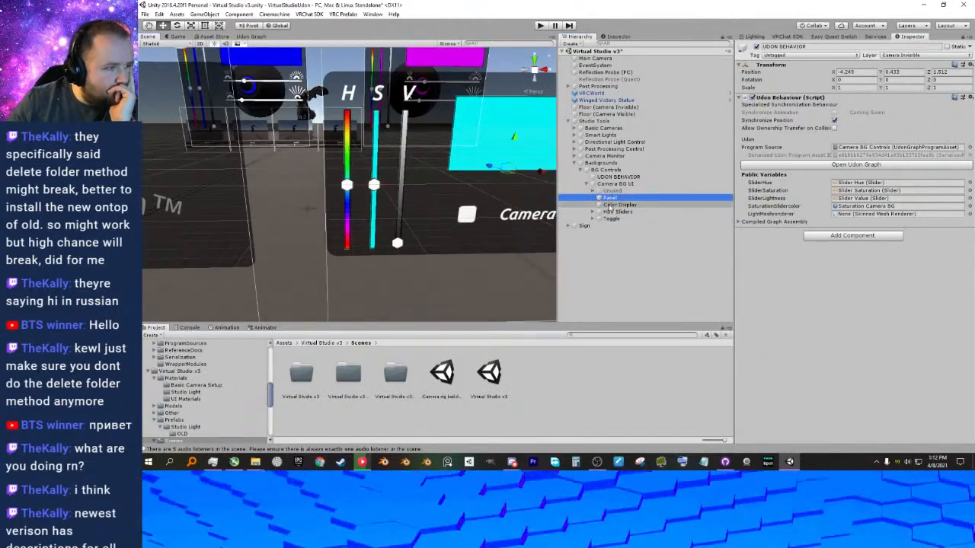
pyautogui.moveTo(509, 174); pyautogui.dragTo(461, 181, button='middle')
pyautogui.click(967, 36)
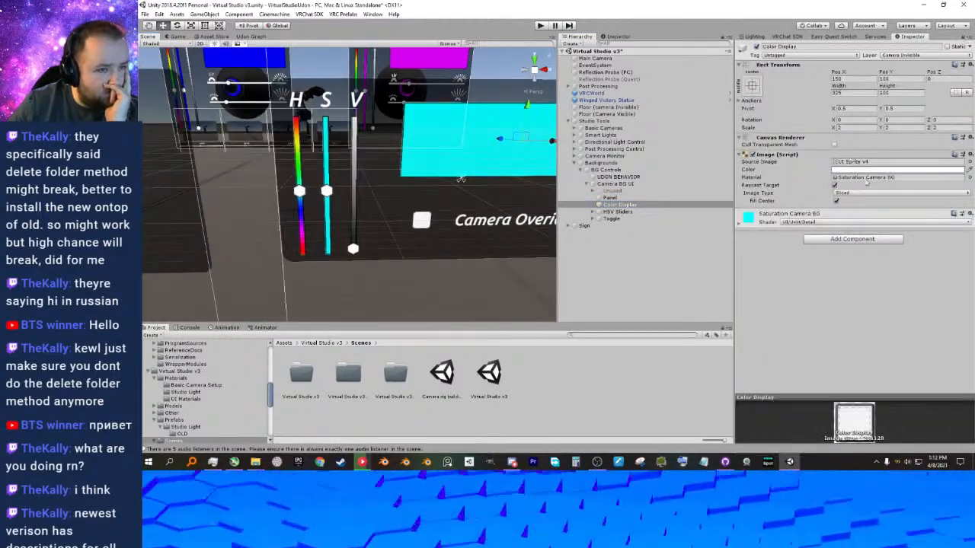
# Check the image material of Slider Saturation's Background inside HSV Sliders, and collapse the slider hierarchy.
pyautogui.click(593, 212)
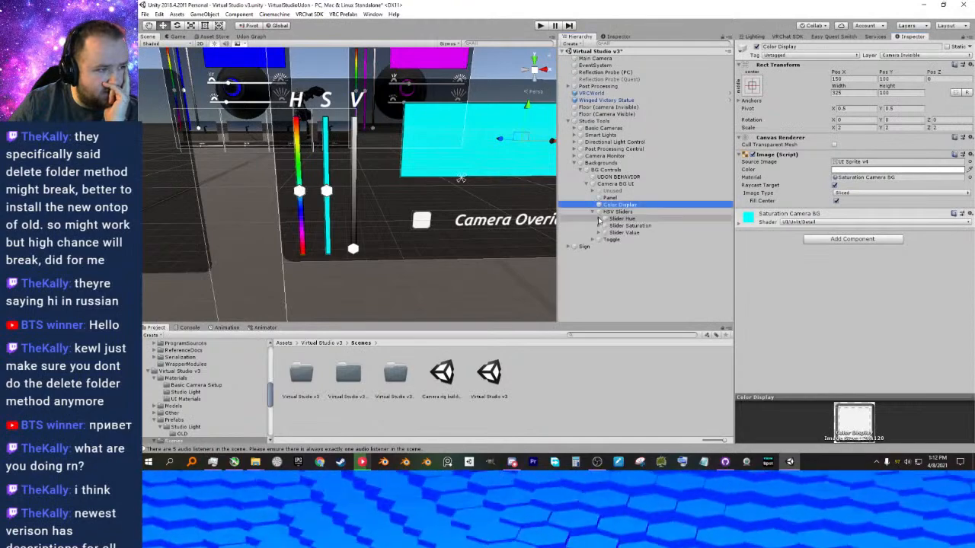
pyautogui.click(607, 226)
pyautogui.click(622, 233)
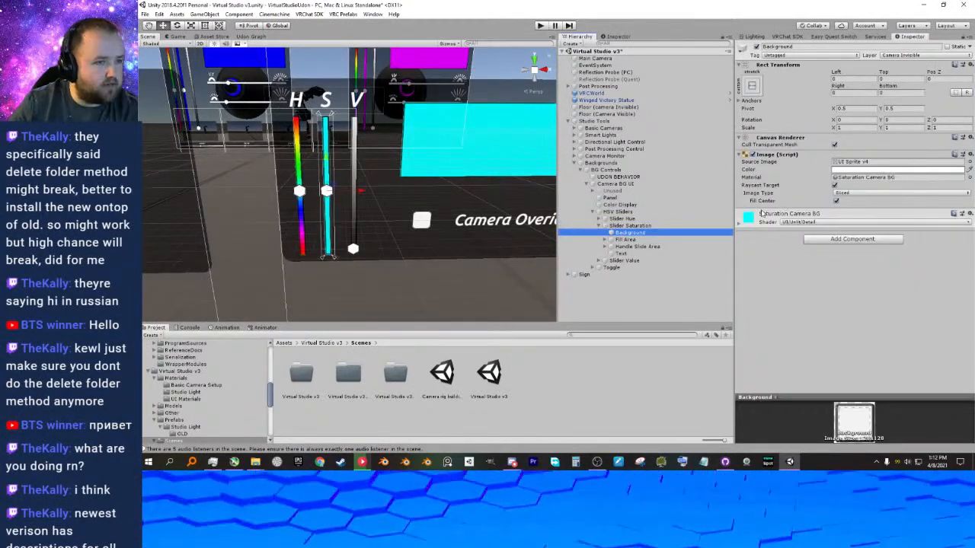
pyautogui.click(599, 225)
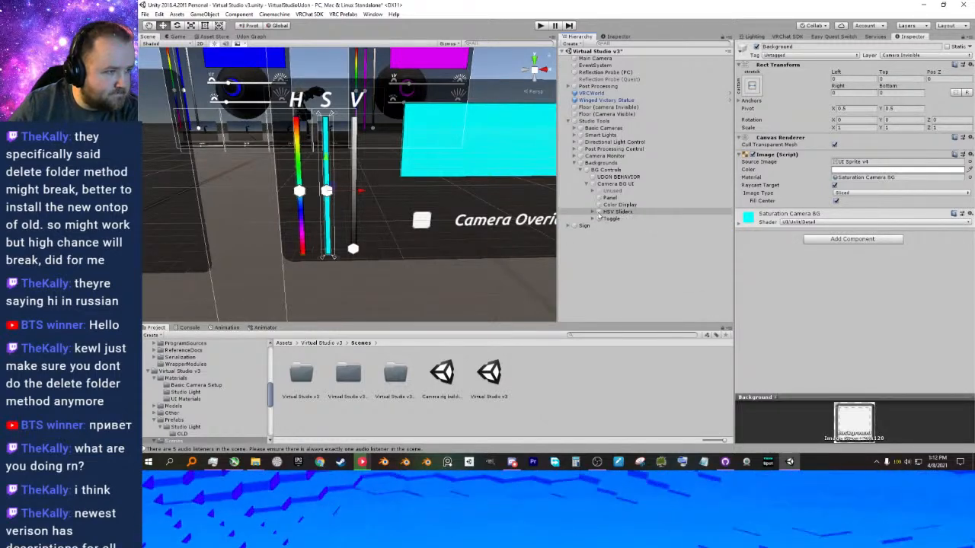
# Open the UDON BEHAVIOR object's Udon graph and examine the OnValueChanged custom event, the Set color node and the HSVToRGB inputs.
pyautogui.click(675, 178)
pyautogui.click(866, 166)
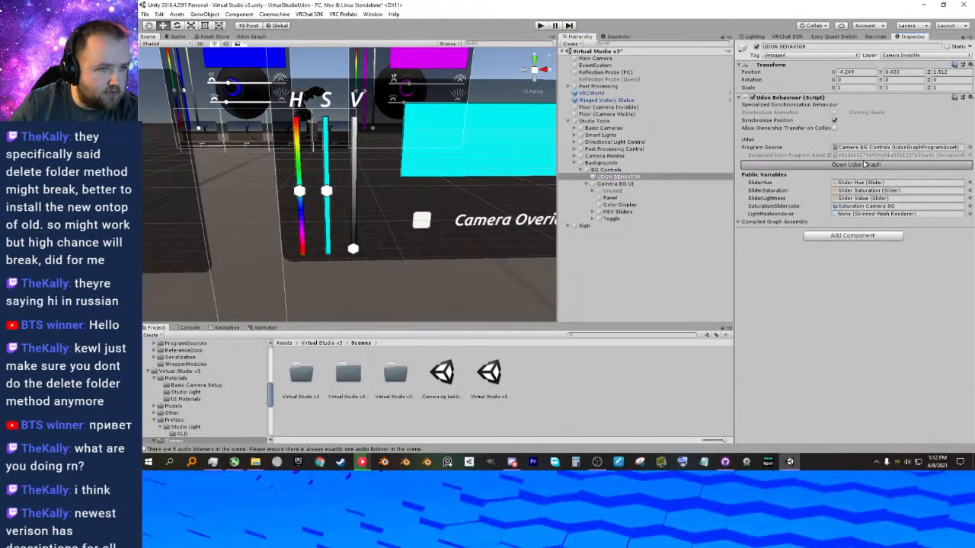
pyautogui.moveTo(420, 157); pyautogui.dragTo(483, 134, button='middle')
pyautogui.scroll(-2, 379, 149)
pyautogui.moveTo(379, 149); pyautogui.dragTo(314, 225, button='middle')
pyautogui.scroll(4, 462, 235)
pyautogui.moveTo(462, 236); pyautogui.dragTo(401, 212, button='middle')
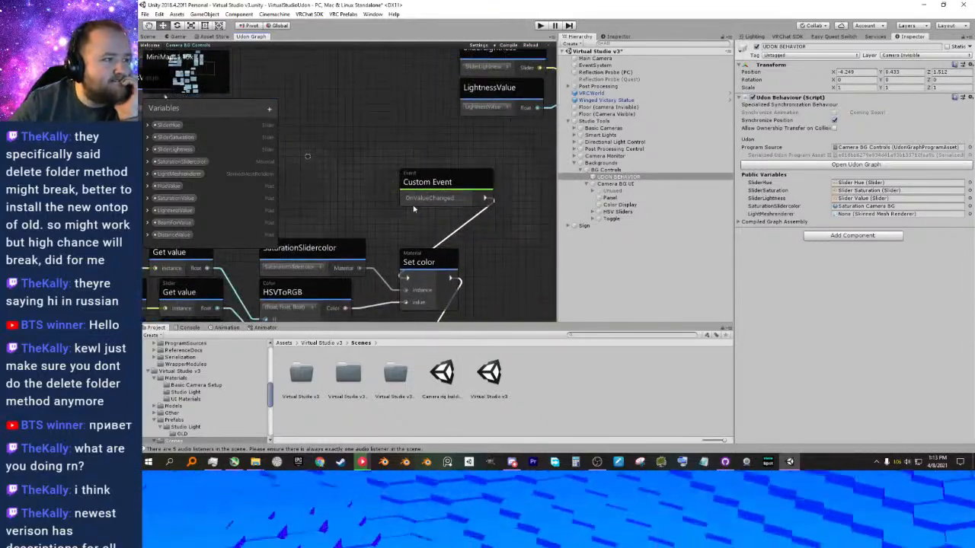
pyautogui.moveTo(457, 181); pyautogui.dragTo(471, 173, button='middle')
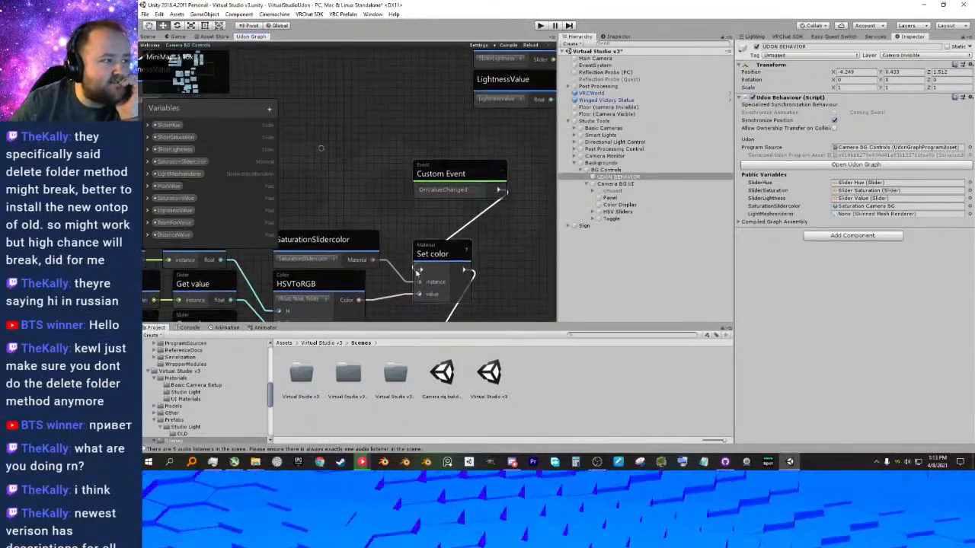
pyautogui.moveTo(395, 222); pyautogui.dragTo(454, 206, button='middle')
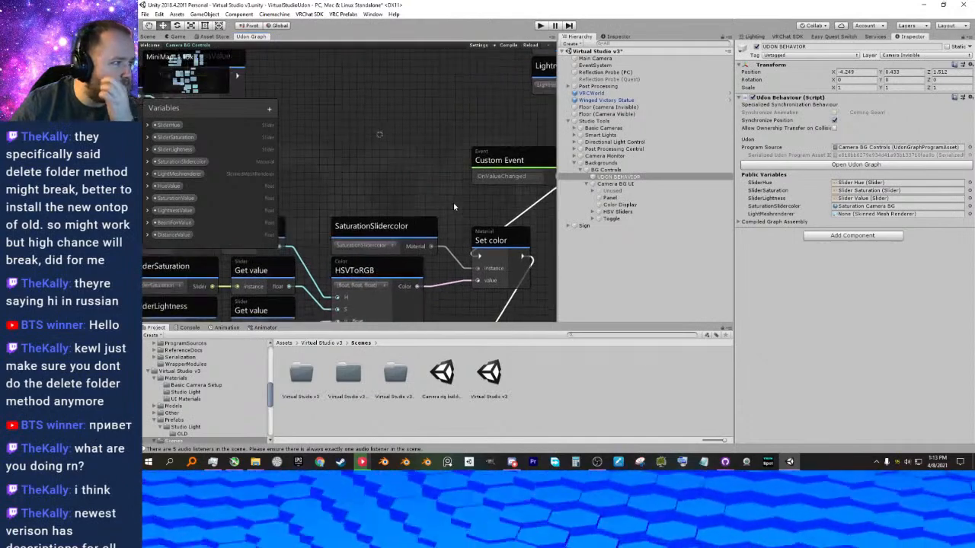
pyautogui.scroll(-2, 454, 205)
pyautogui.click(485, 47)
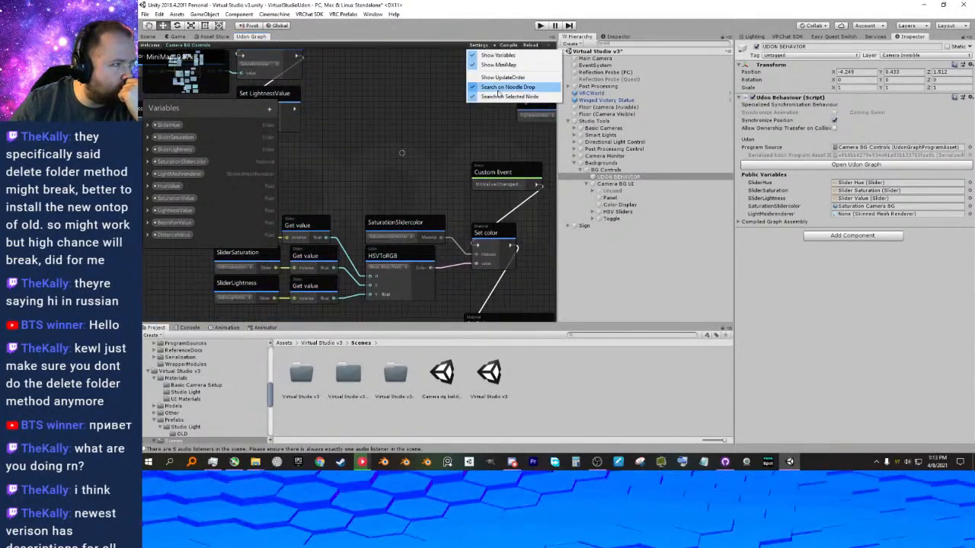
pyautogui.click(428, 167)
pyautogui.moveTo(459, 201); pyautogui.dragTo(402, 239, button='middle')
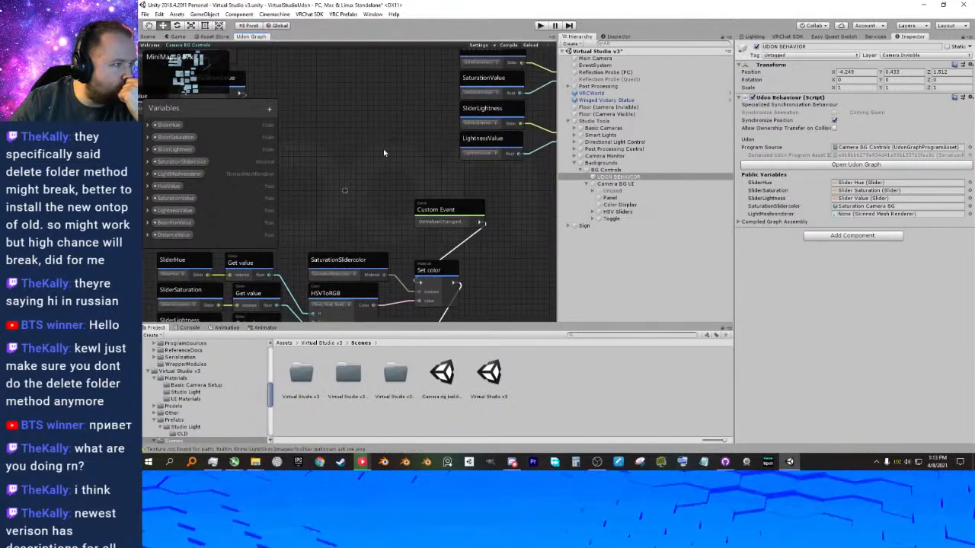
pyautogui.moveTo(370, 145); pyautogui.dragTo(412, 133, button='middle')
# Add an Update event node to the graph and connect its flow output to the Set color node of SaturationSlidercolor.
pyautogui.rightClick(393, 138)
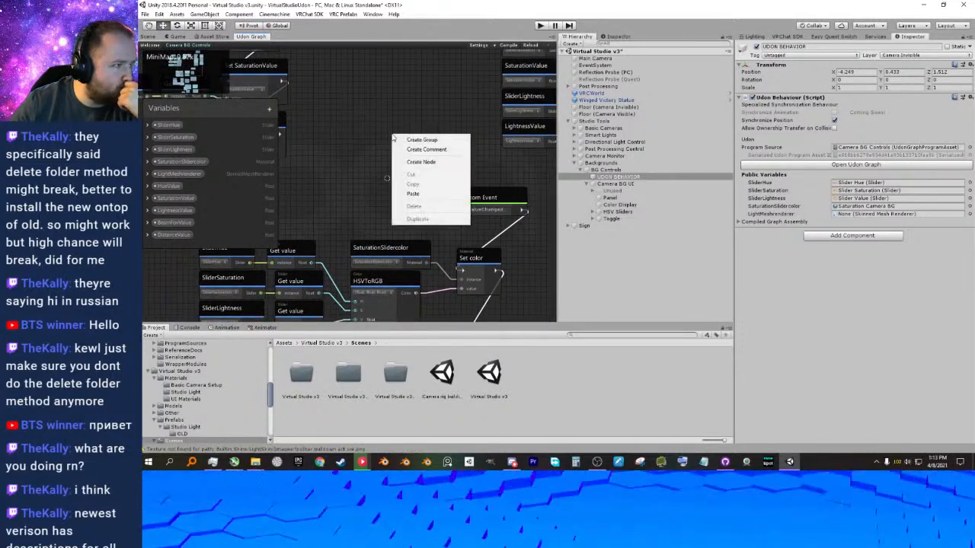
pyautogui.click(420, 161)
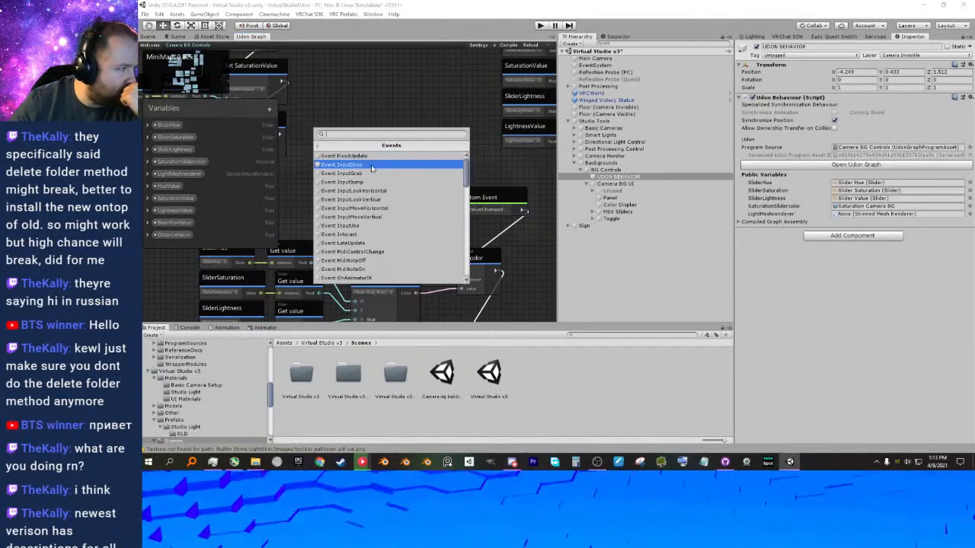
pyautogui.scroll(-5, 373, 252)
pyautogui.scroll(-6, 373, 252)
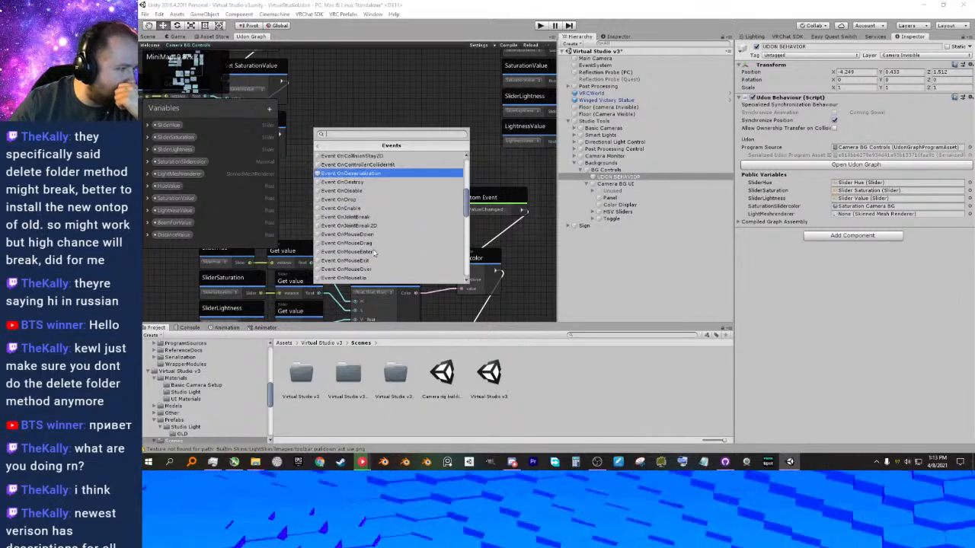
pyautogui.scroll(-6, 373, 252)
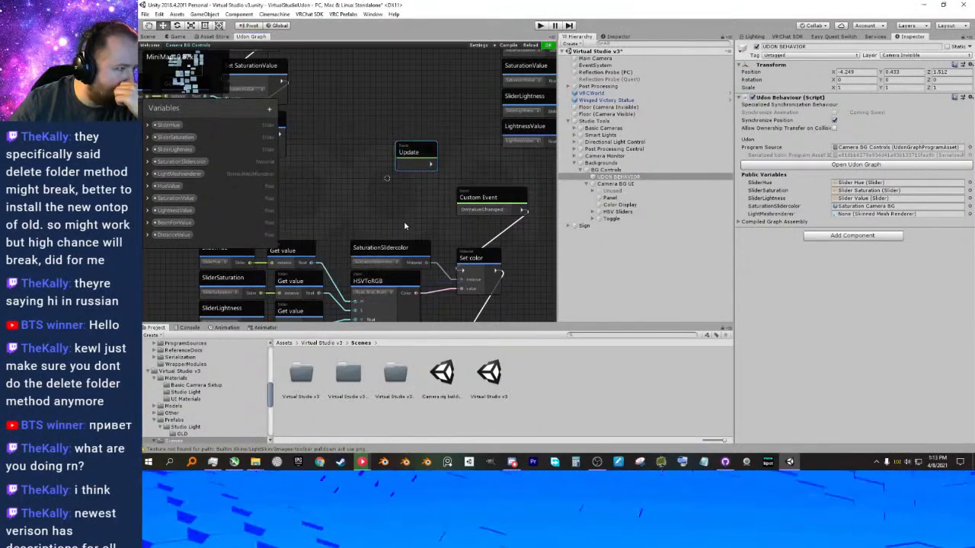
pyautogui.moveTo(419, 171); pyautogui.dragTo(430, 177)
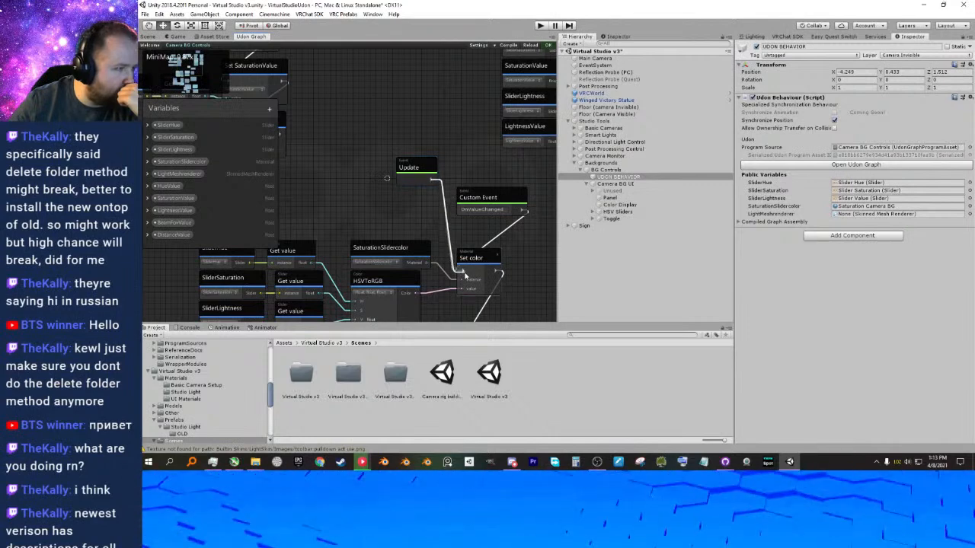
# Disconnect the OnValueChanged custom event from the Set color node.
pyautogui.moveTo(457, 256); pyautogui.dragTo(497, 248, button='middle')
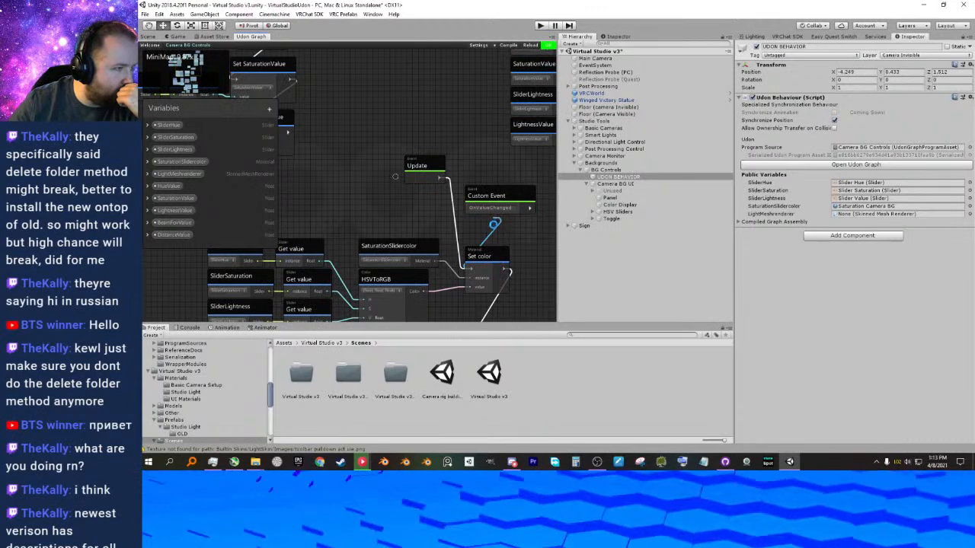
pyautogui.moveTo(498, 230); pyautogui.dragTo(498, 230)
pyautogui.click(499, 198)
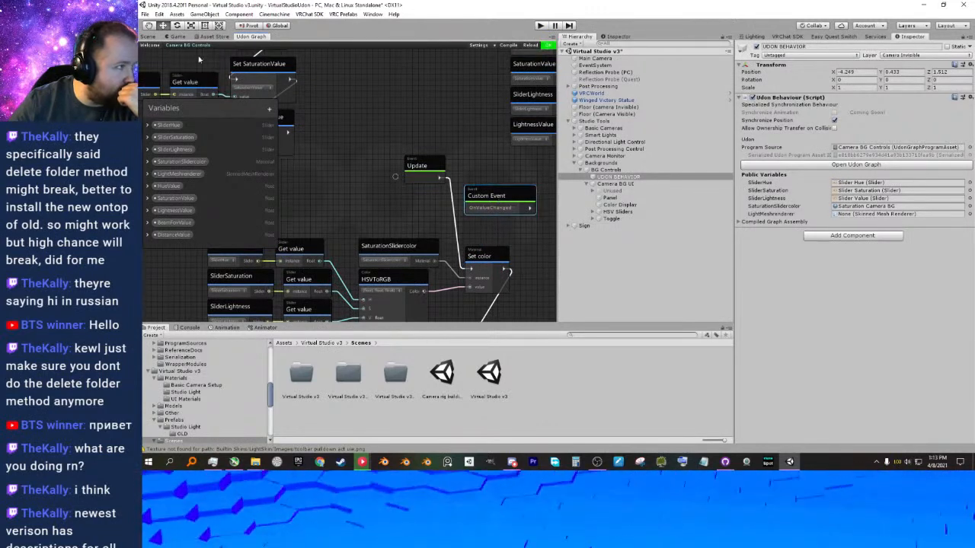
# Run the scene in play mode, walk to the Camera Override panel and test its hue, saturation and value sliders.
pyautogui.click(540, 27)
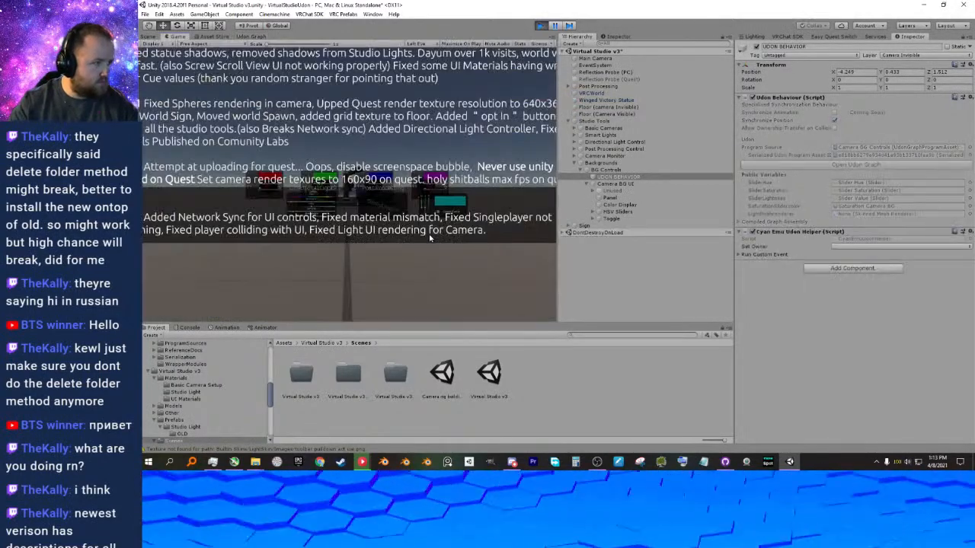
pyautogui.click(324, 187)
pyautogui.press('w')
pyautogui.press('w')
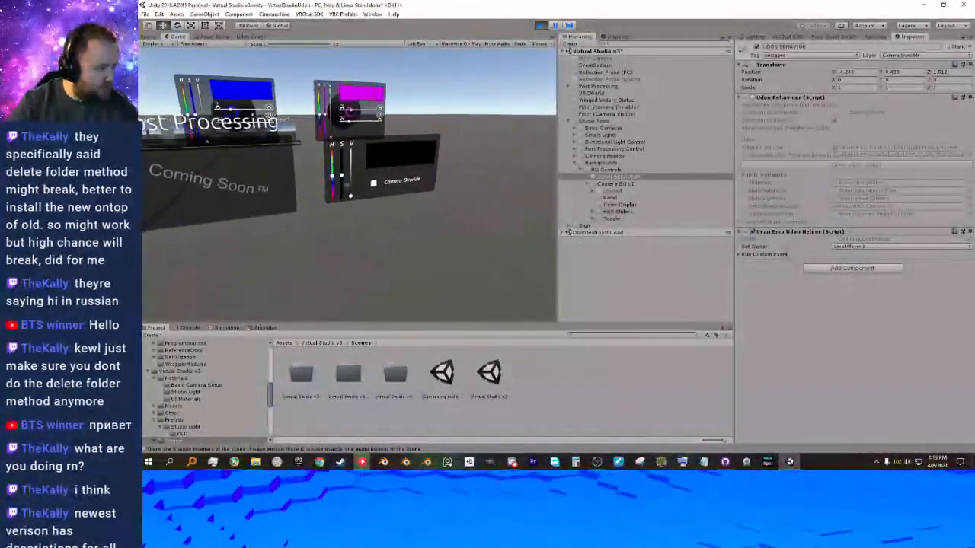
pyautogui.click(348, 185)
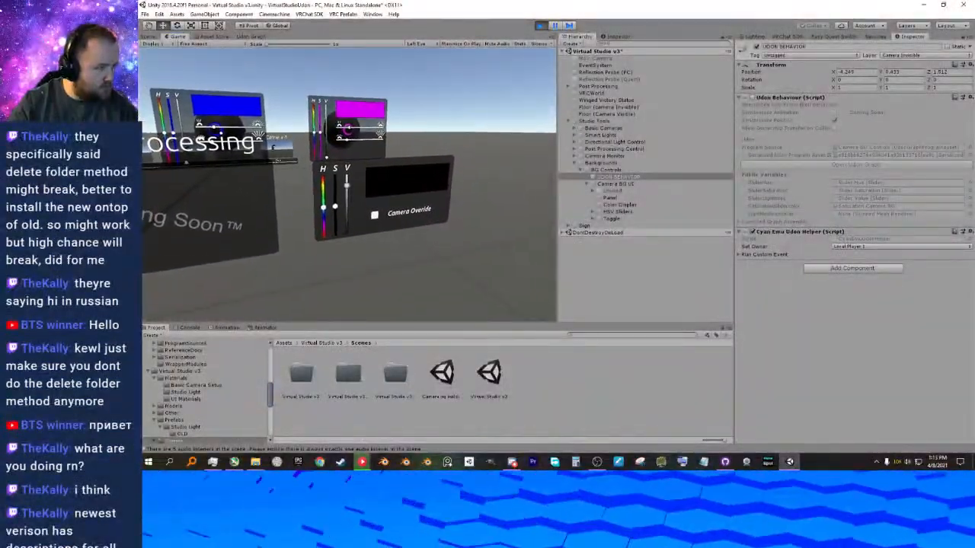
pyautogui.click(348, 185)
pyautogui.press('w')
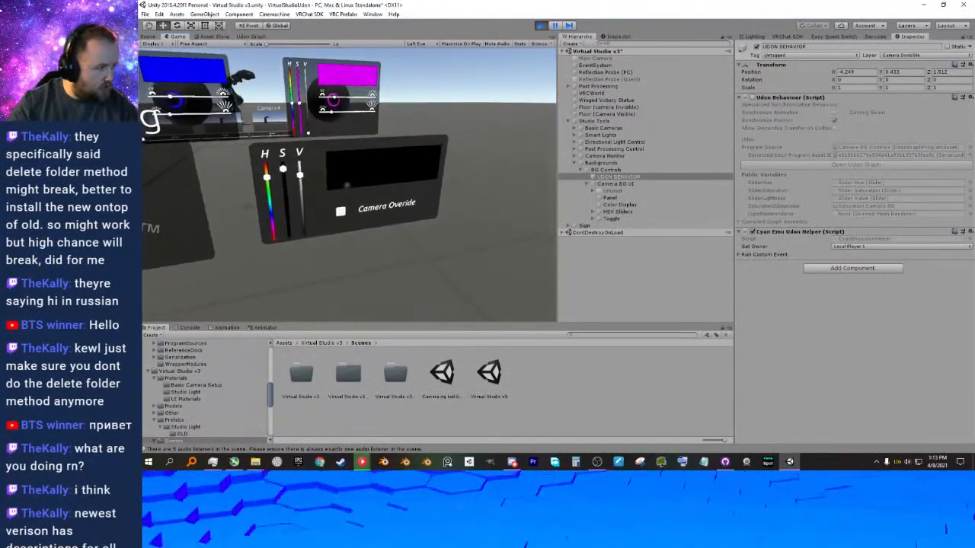
pyautogui.press('d')
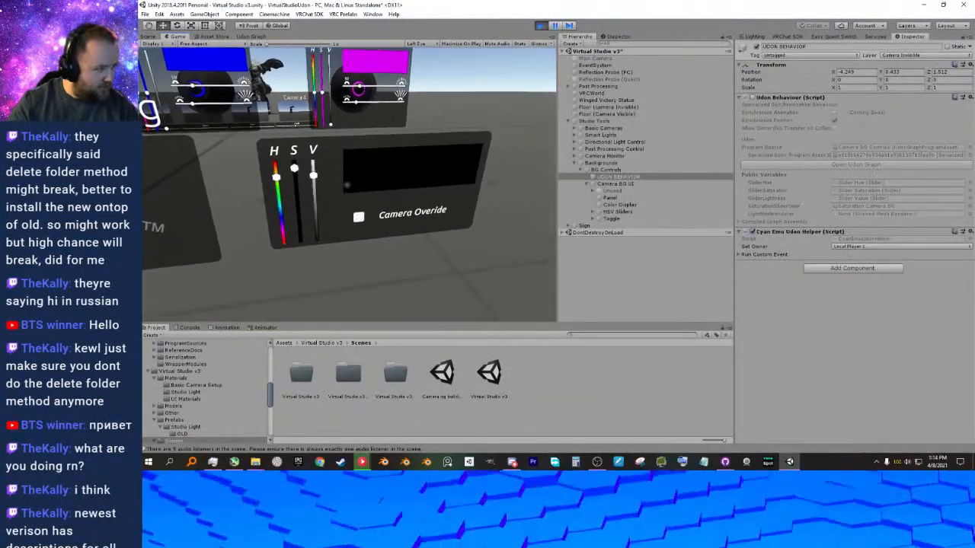
# Walk along the studio light panels and test their hue sliders, setting the light colors to cyan.
pyautogui.press('w')
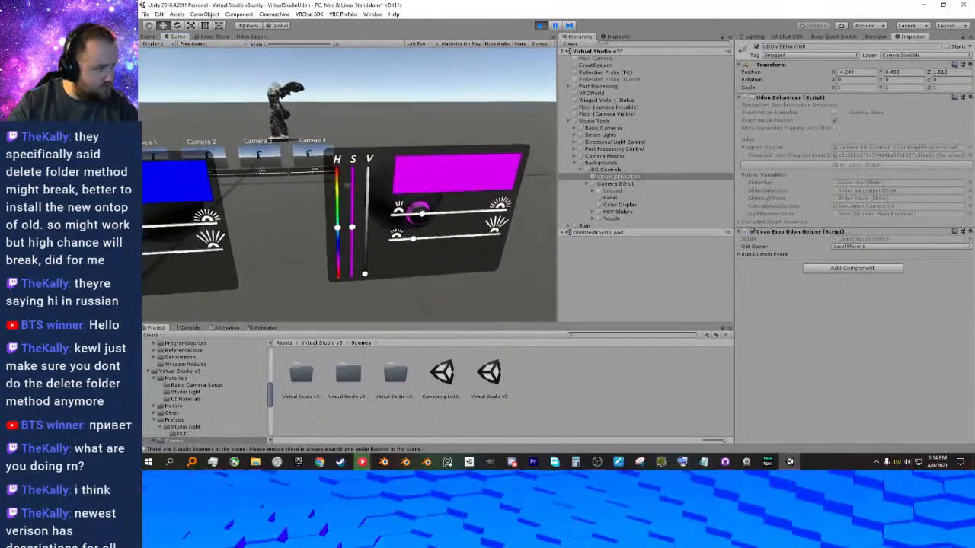
pyautogui.click(347, 185)
pyautogui.press('a')
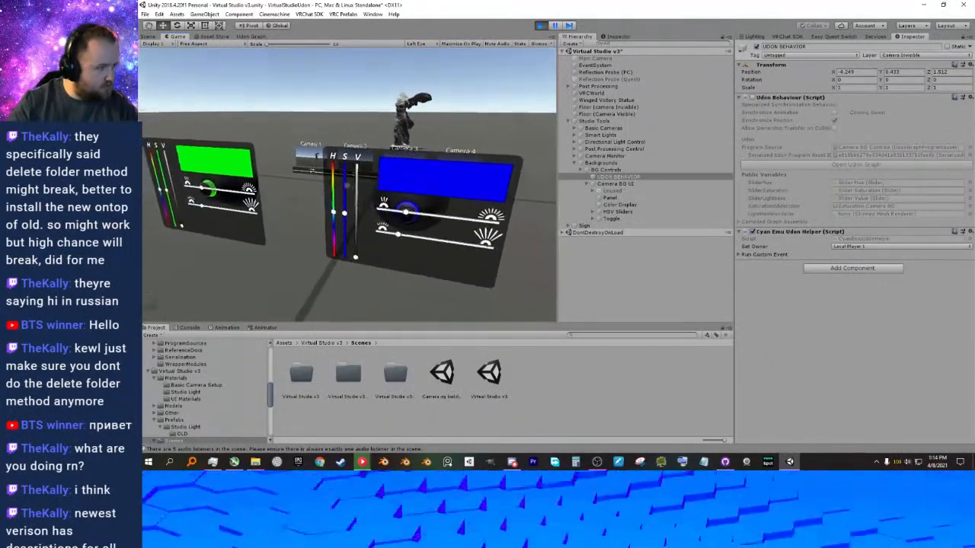
pyautogui.press('w')
pyautogui.click(348, 185)
pyautogui.press('a')
pyautogui.press('w')
pyautogui.click(347, 185)
pyautogui.press('a')
pyautogui.press('w')
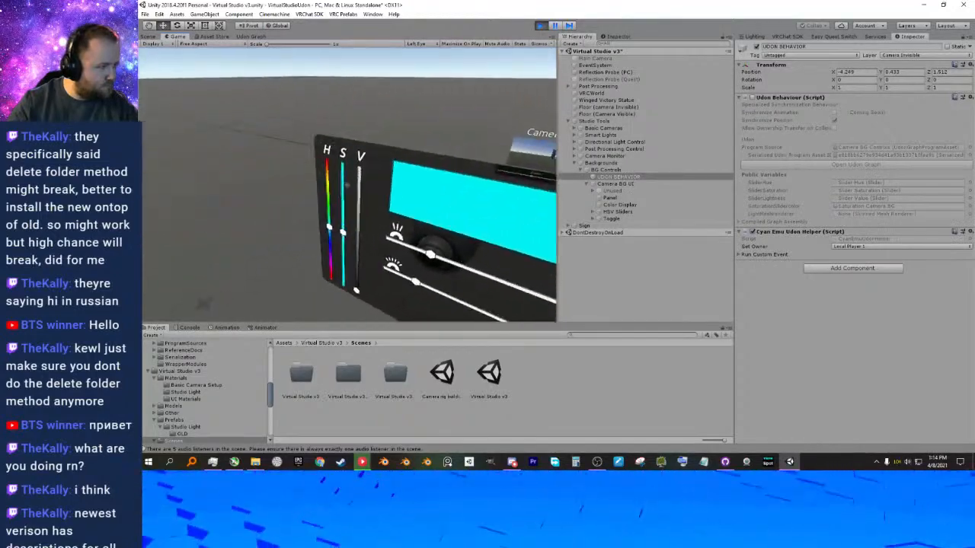
# Return to the Camera Override panel, test its value slider again and exit play mode.
pyautogui.press('w')
pyautogui.press('d')
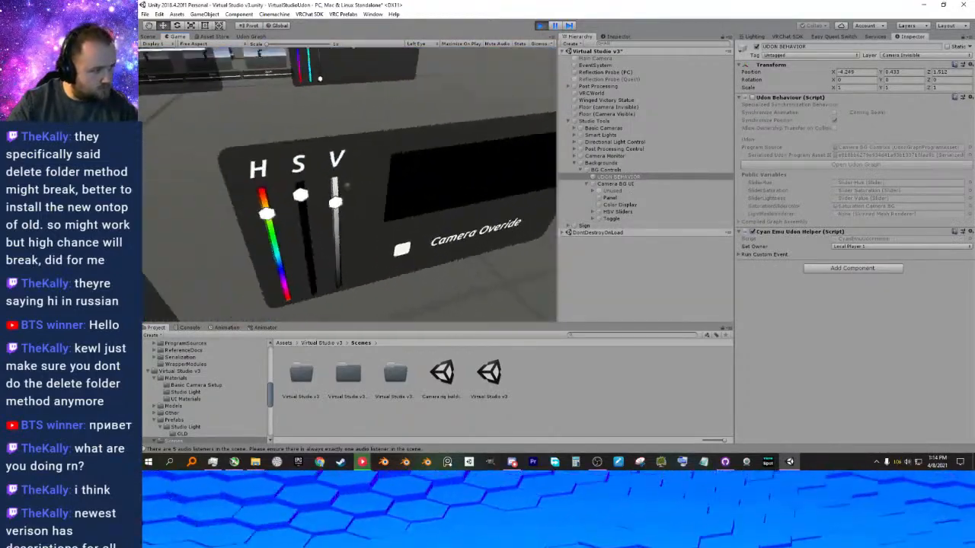
pyautogui.click(348, 185)
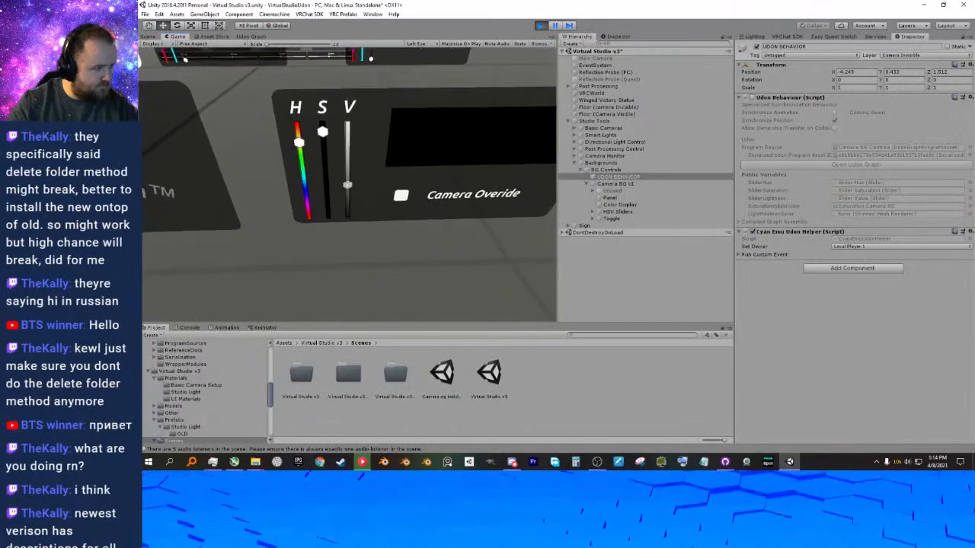
pyautogui.press('s')
pyautogui.press('Escape')
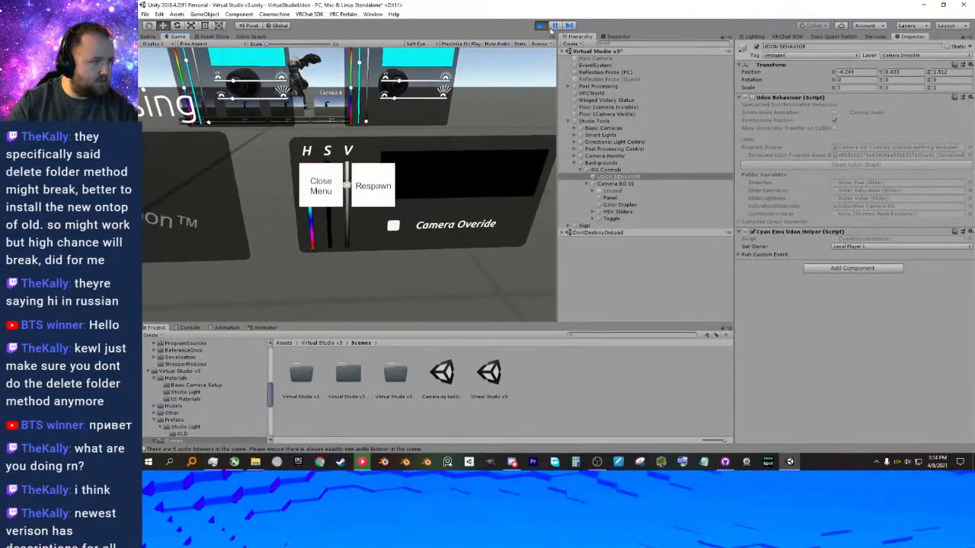
pyautogui.click(540, 25)
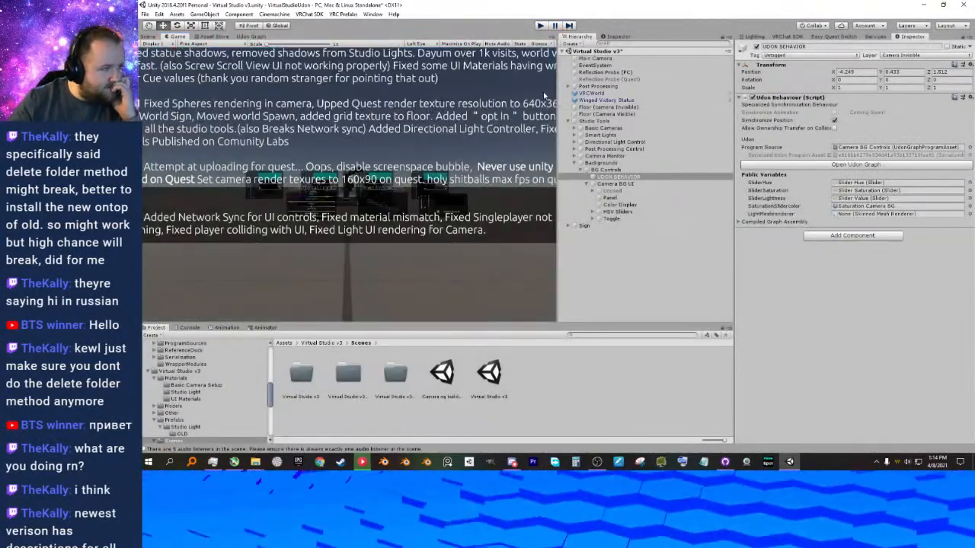
# Delete the Update event node from the Camera BG Controls graph.
pyautogui.click(244, 37)
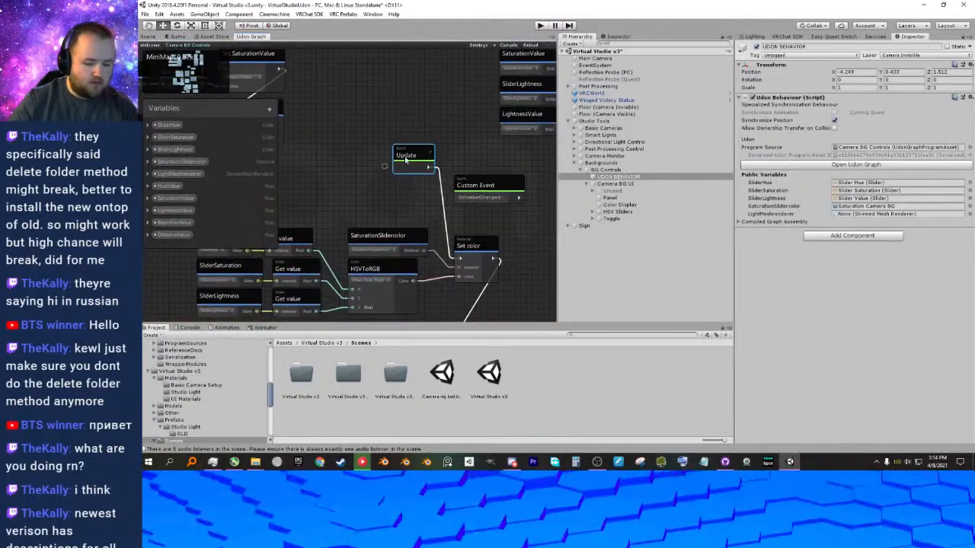
pyautogui.press('Delete')
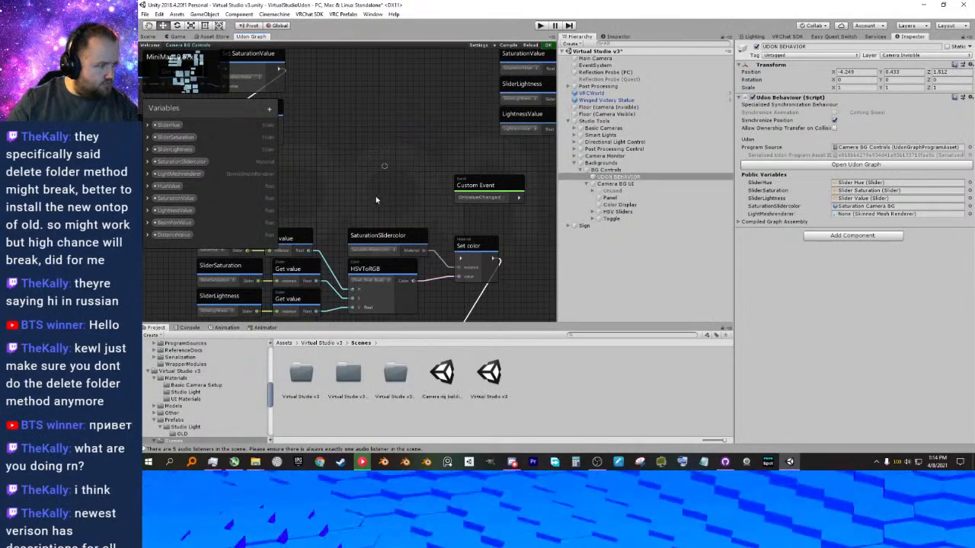
# Examine the node chains below the OnValueChanged custom event, including the slider values, HSVToRGB and Set color nodes.
pyautogui.moveTo(377, 197); pyautogui.dragTo(387, 163, button='middle')
pyautogui.scroll(-1, 441, 153)
pyautogui.moveTo(442, 152); pyautogui.dragTo(332, 151, button='middle')
pyautogui.scroll(3, 339, 149)
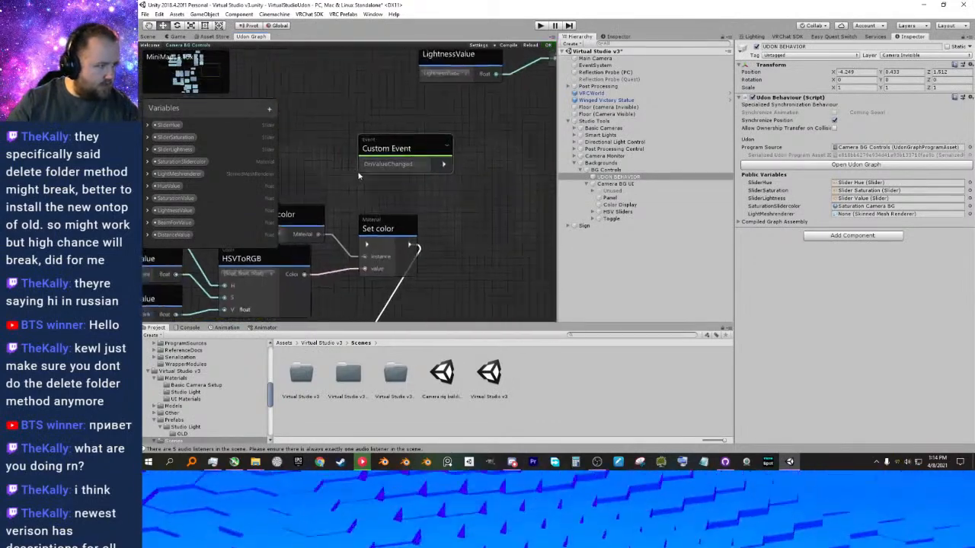
pyautogui.moveTo(365, 185); pyautogui.dragTo(407, 163, button='middle')
pyautogui.scroll(-7, 408, 165)
pyautogui.scroll(6, 408, 204)
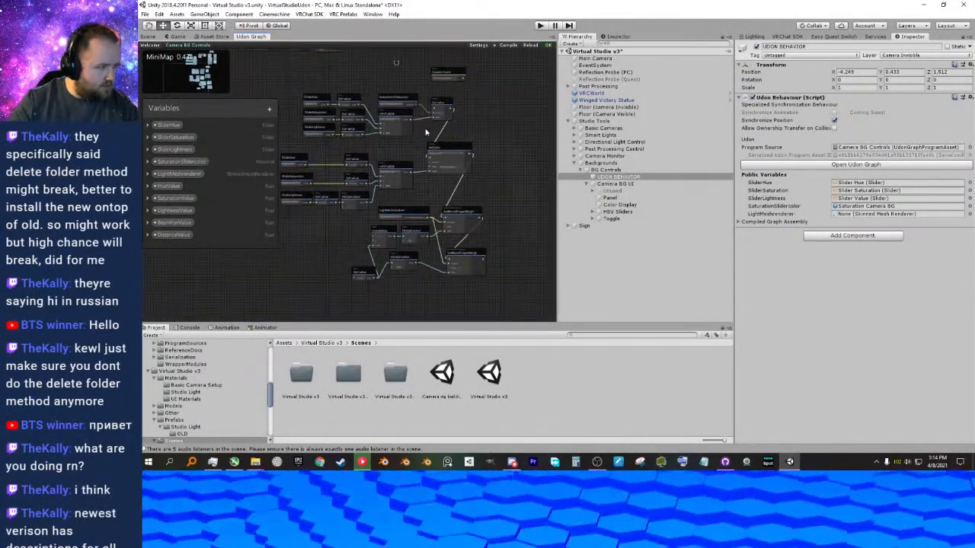
pyautogui.moveTo(460, 202); pyautogui.dragTo(624, 266, button='middle')
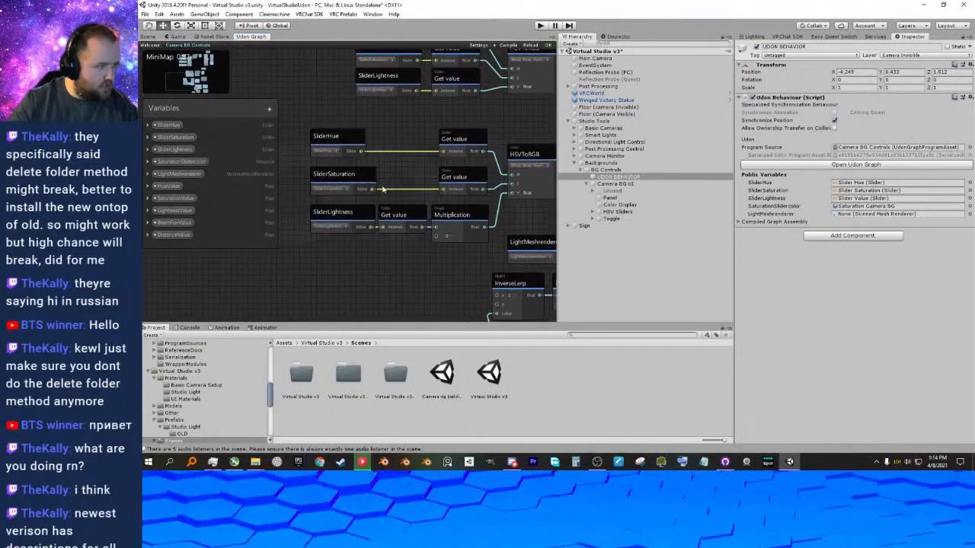
pyautogui.scroll(-4, 396, 183)
pyautogui.scroll(6, 408, 138)
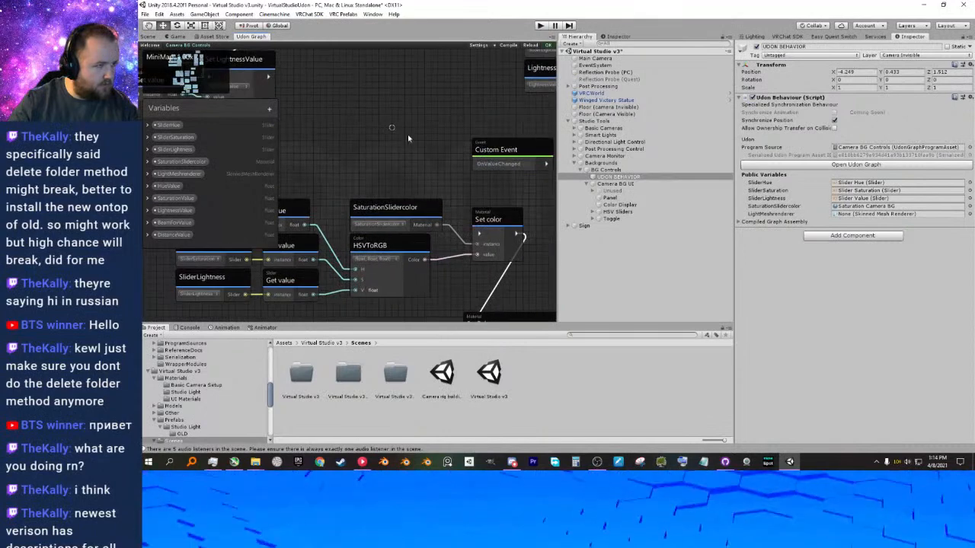
# Look through the Events category of the node search for the event nodes available to the Camera BG Controls graph.
pyautogui.rightClick(407, 134)
pyautogui.click(433, 160)
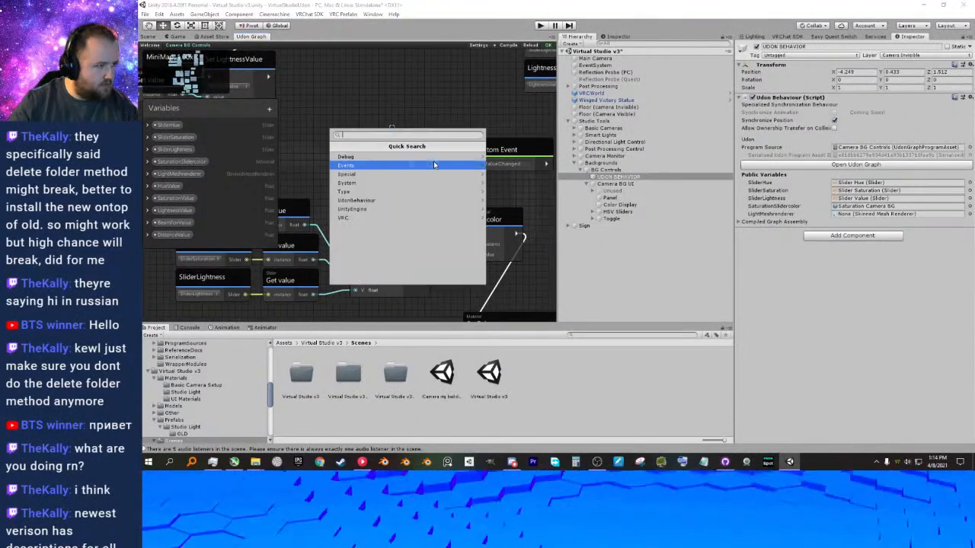
pyautogui.click(358, 165)
pyautogui.scroll(-5, 406, 187)
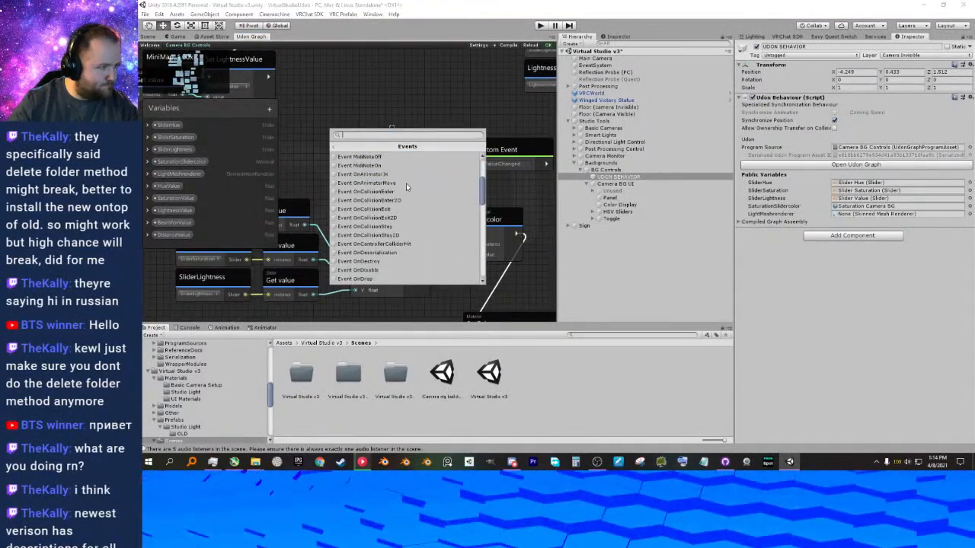
pyautogui.scroll(-3, 399, 242)
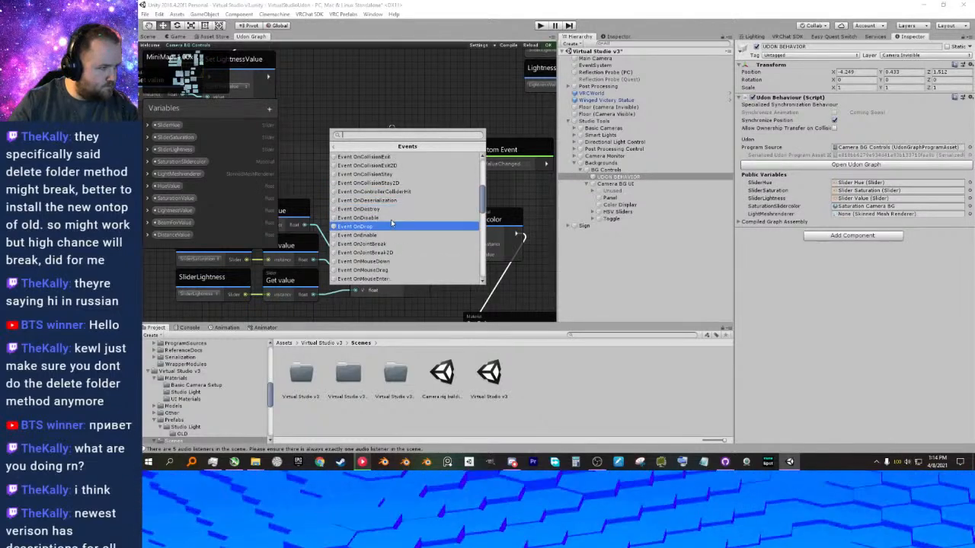
pyautogui.scroll(-2, 391, 252)
pyautogui.scroll(-10, 392, 252)
pyautogui.scroll(-8, 392, 253)
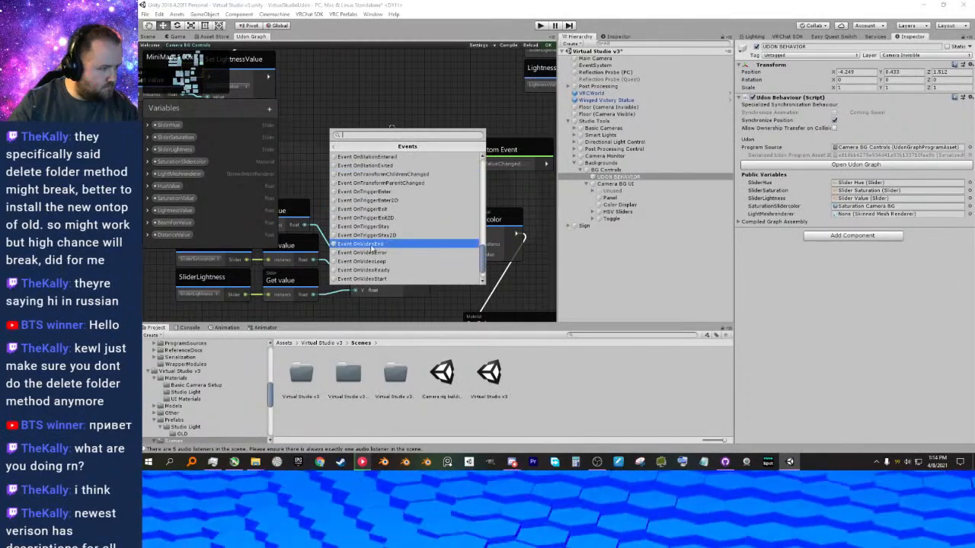
pyautogui.scroll(-1, 385, 250)
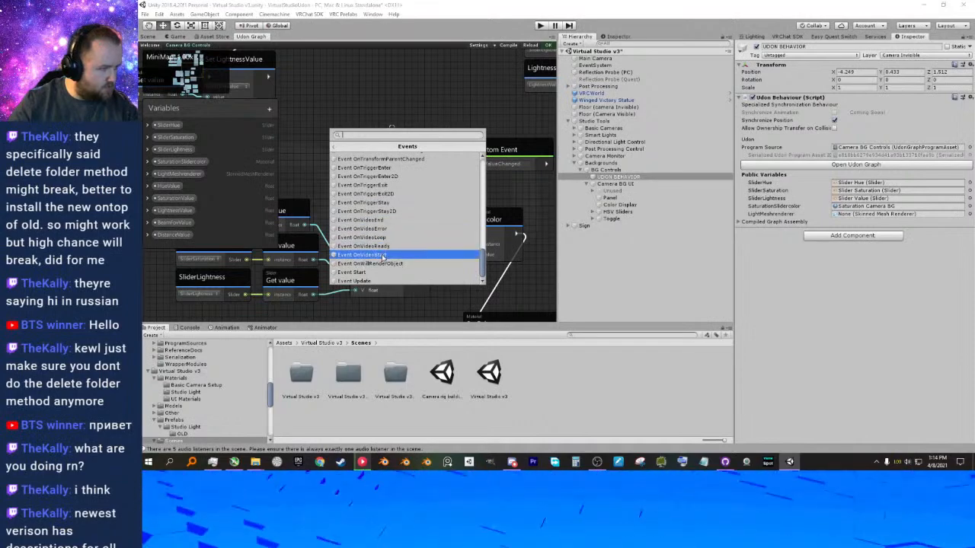
pyautogui.click(452, 119)
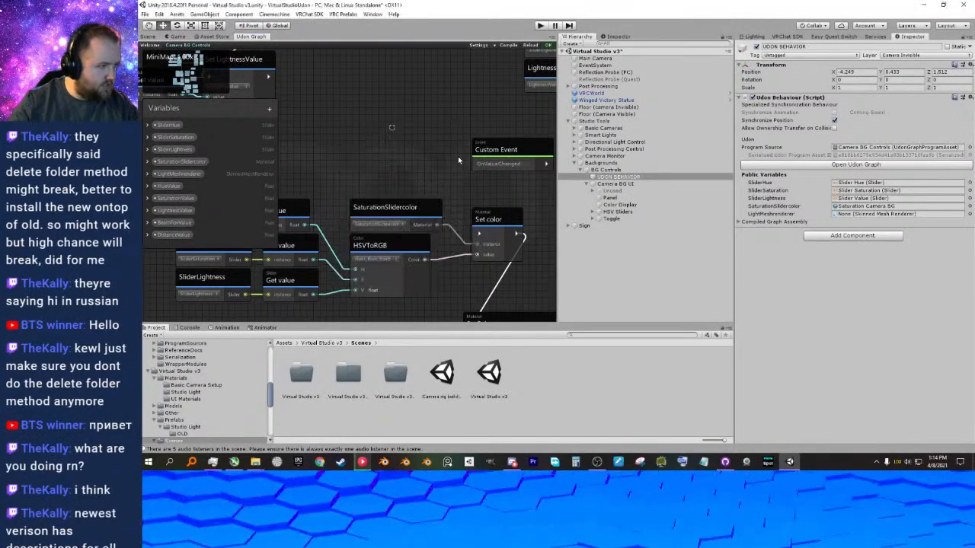
# Review the OnValueChanged custom event and the node groups around it in the Camera BG Controls graph.
pyautogui.moveTo(481, 151); pyautogui.dragTo(392, 211, button='middle')
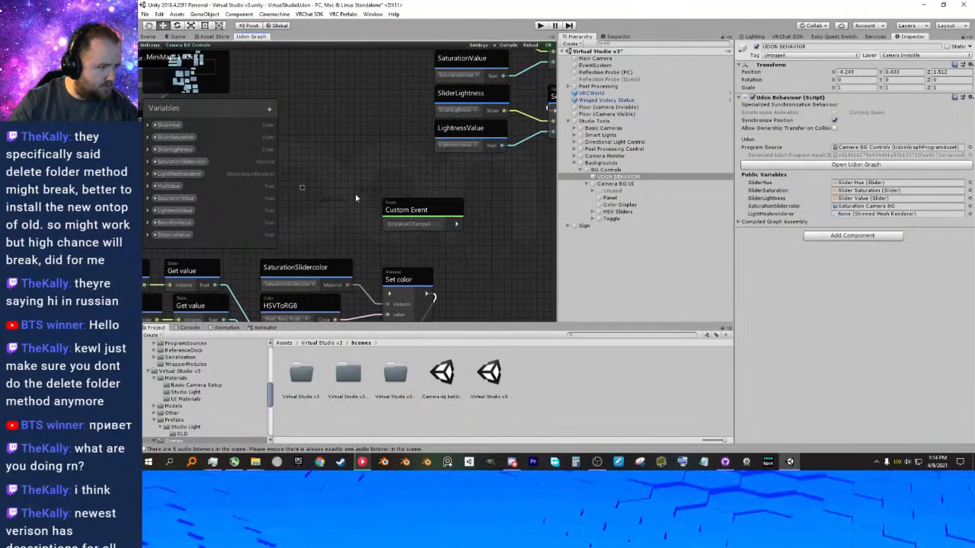
pyautogui.scroll(-5, 399, 221)
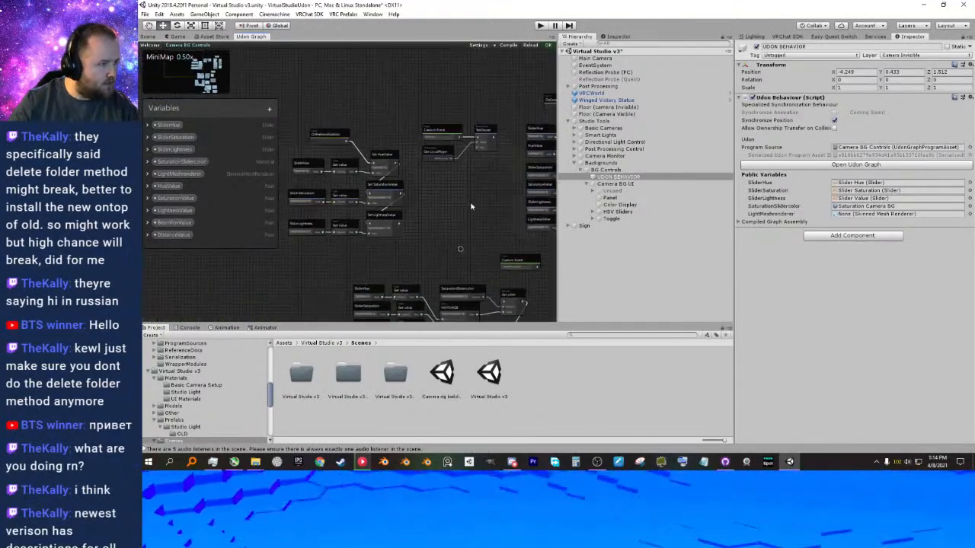
pyautogui.moveTo(467, 200); pyautogui.dragTo(366, 174, button='middle')
pyautogui.scroll(3, 365, 176)
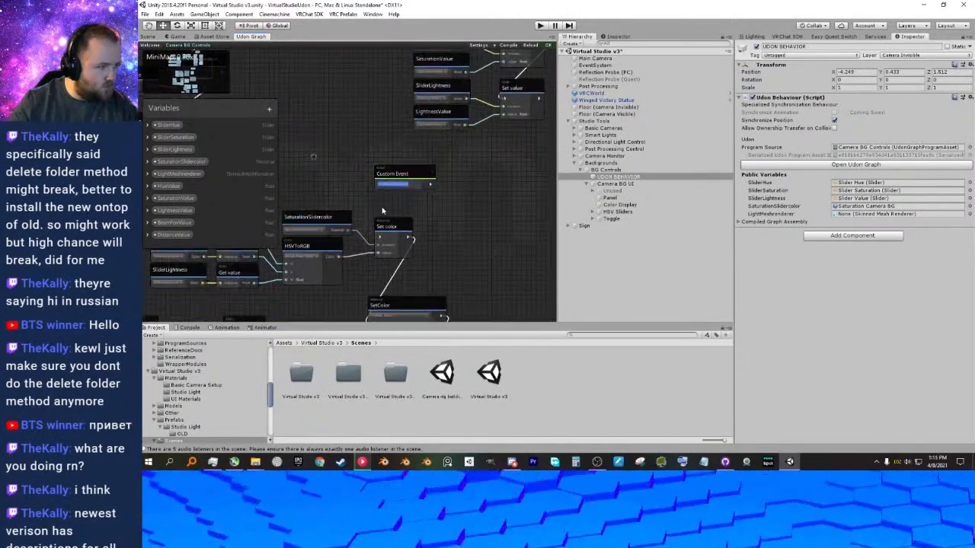
pyautogui.scroll(3, 382, 211)
# Inspect the Handle Slide Area and Handle objects of Slider Hue under the Camera BG UI's HSV Sliders.
pyautogui.click(592, 212)
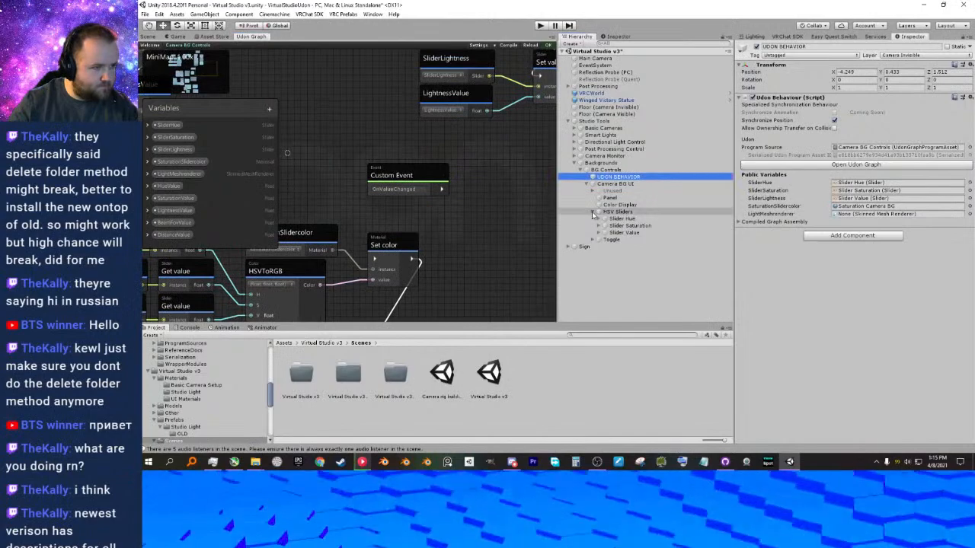
pyautogui.click(599, 218)
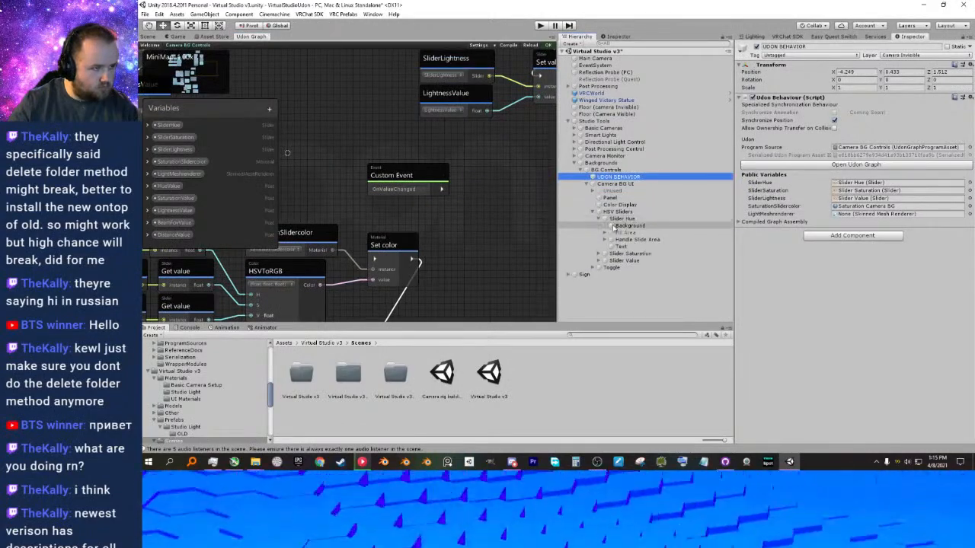
pyautogui.click(618, 240)
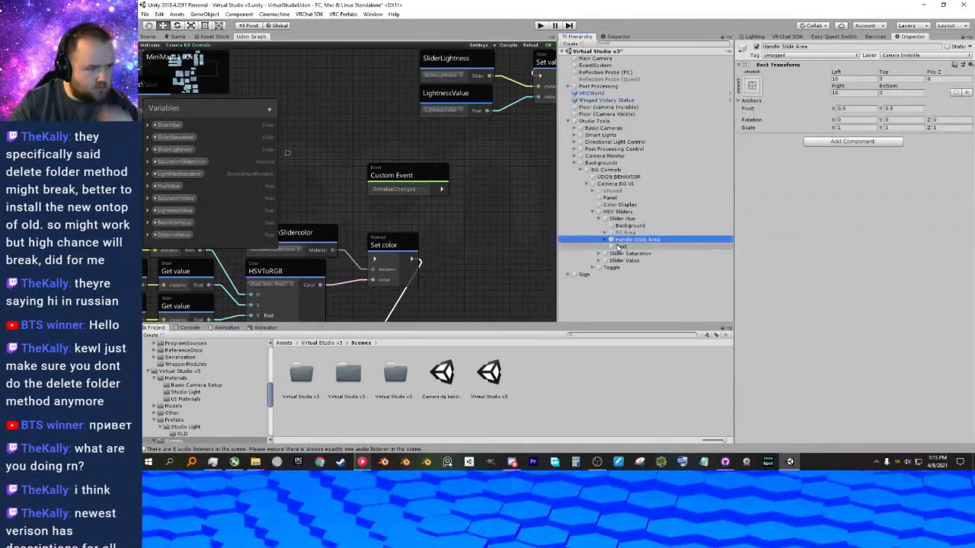
pyautogui.click(606, 240)
pyautogui.click(621, 246)
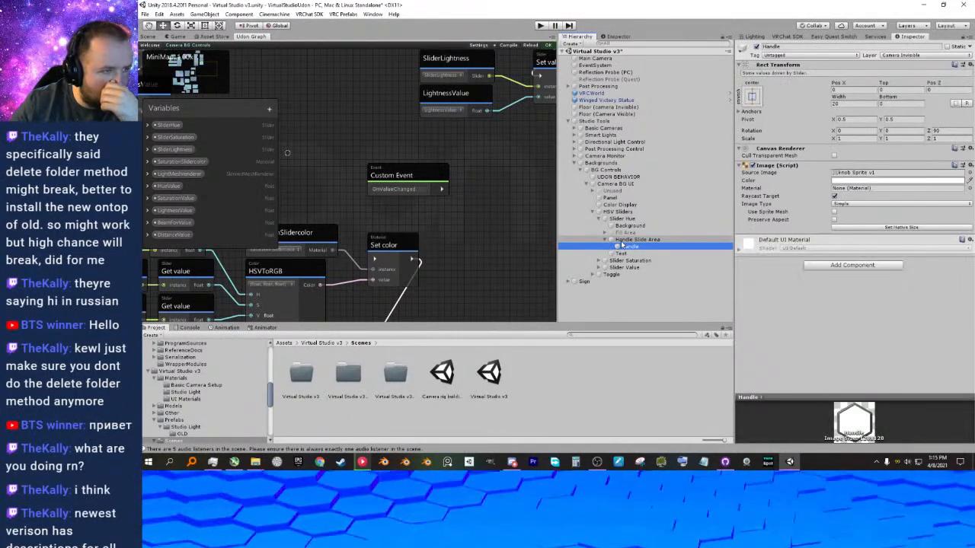
pyautogui.click(619, 240)
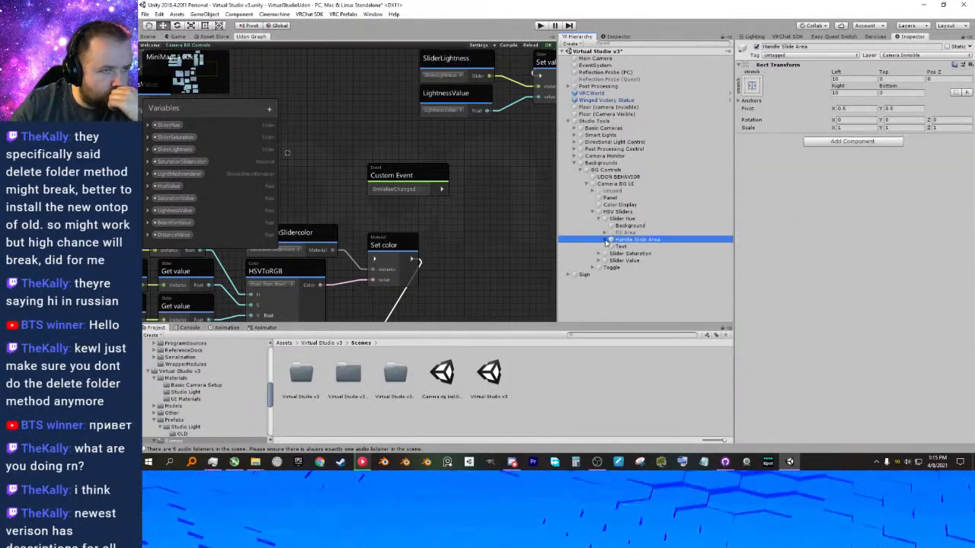
pyautogui.moveTo(415, 197); pyautogui.dragTo(438, 205, button='middle')
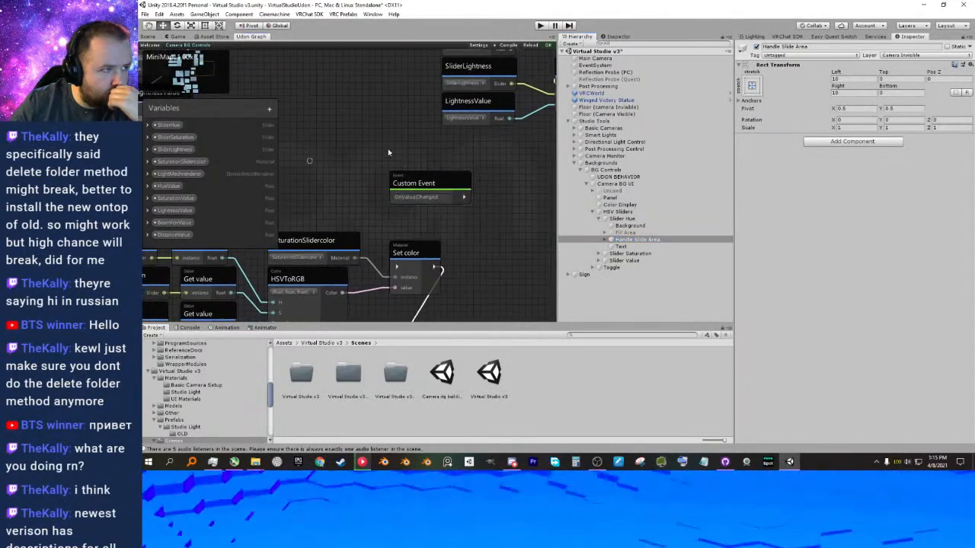
pyautogui.moveTo(370, 142); pyautogui.dragTo(439, 152, button='middle')
pyautogui.moveTo(323, 136); pyautogui.dragTo(411, 156, button='middle')
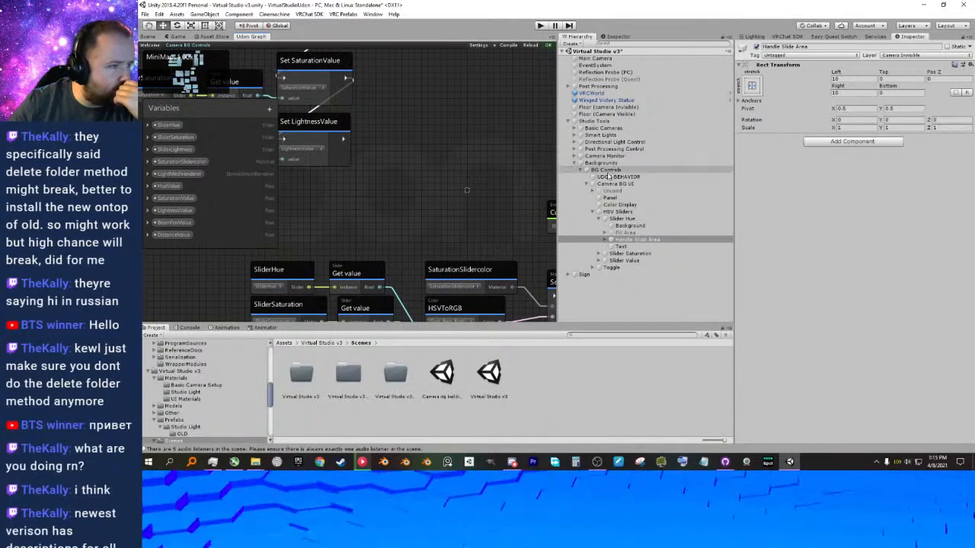
# Collapse the Backgrounds hierarchy and check the Lighting Controls UI object under Directional Light Control.
pyautogui.click(585, 184)
pyautogui.click(579, 169)
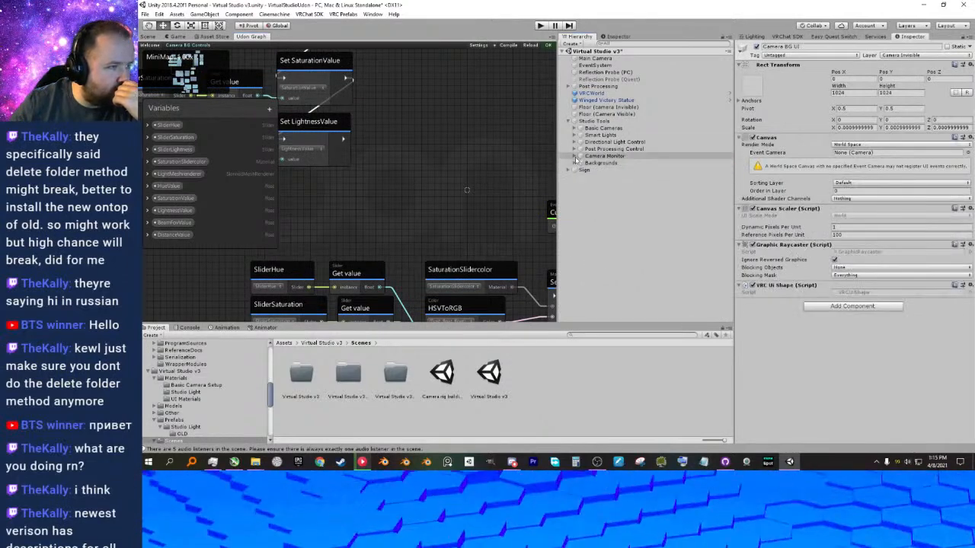
pyautogui.click(575, 142)
pyautogui.click(592, 156)
pyautogui.click(582, 156)
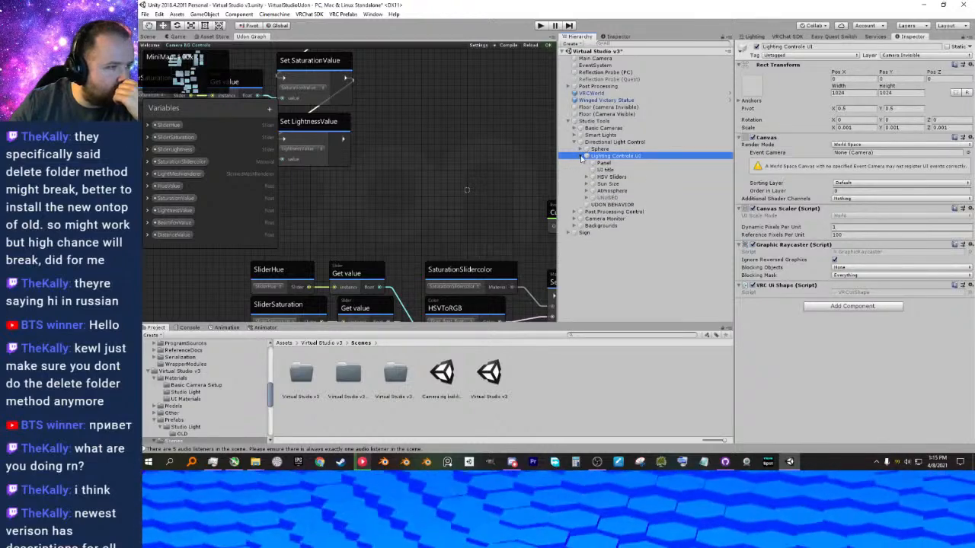
pyautogui.click(575, 142)
# Find Smart Light v6 (1) under Smart Lights and inspect its UDON BEHAVIOR object's program source and public variables.
pyautogui.click(577, 128)
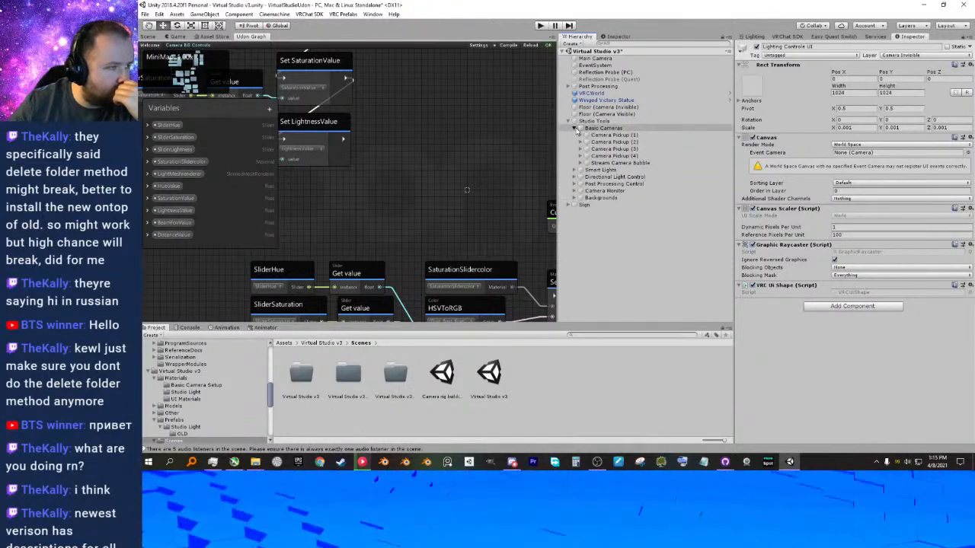
pyautogui.click(577, 128)
pyautogui.click(581, 135)
pyautogui.click(605, 142)
pyautogui.click(580, 143)
pyautogui.click(617, 169)
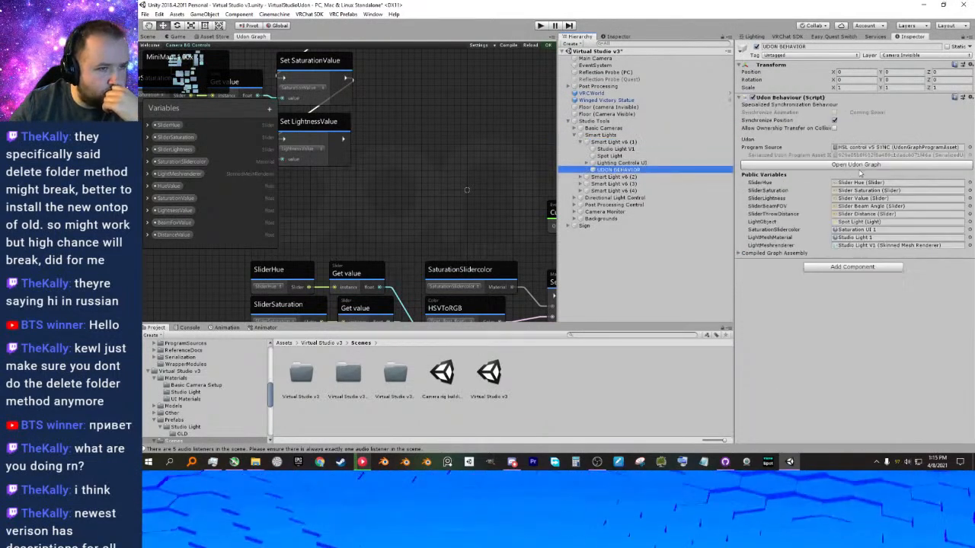
# Examine the On Value Changed and Event Trigger settings of Slider Beam Angle in Smart Light v6 (1)'s Lighting Controls UI.
pyautogui.click(586, 163)
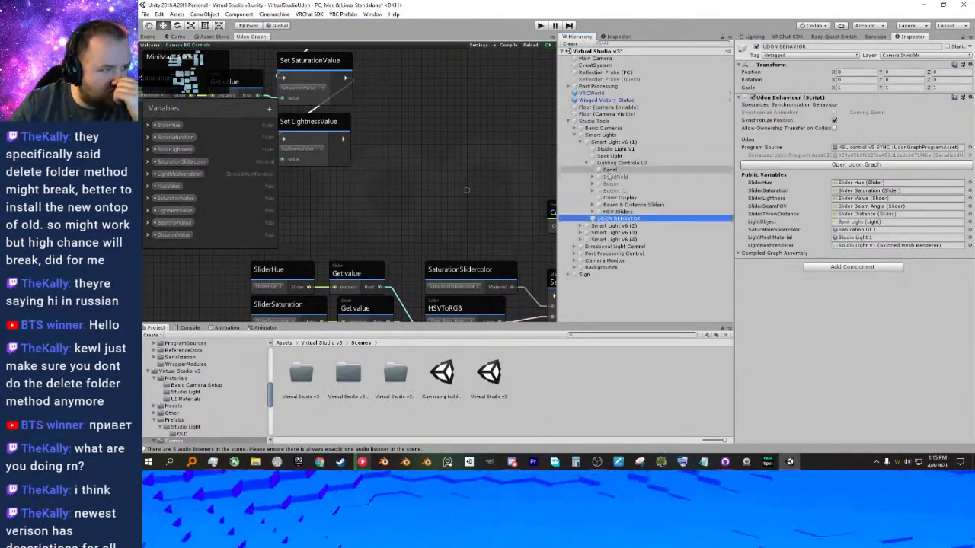
pyautogui.click(614, 198)
pyautogui.click(600, 205)
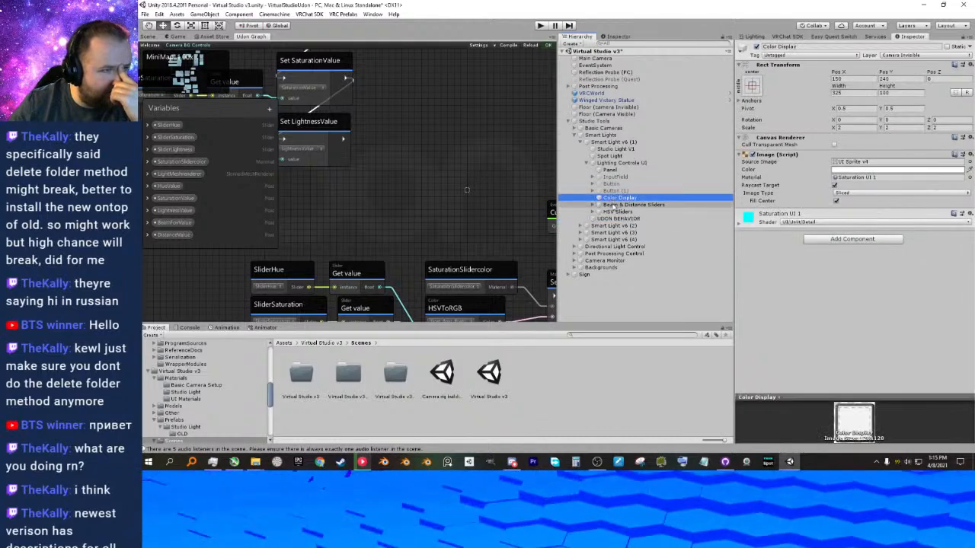
pyautogui.click(593, 205)
pyautogui.click(619, 212)
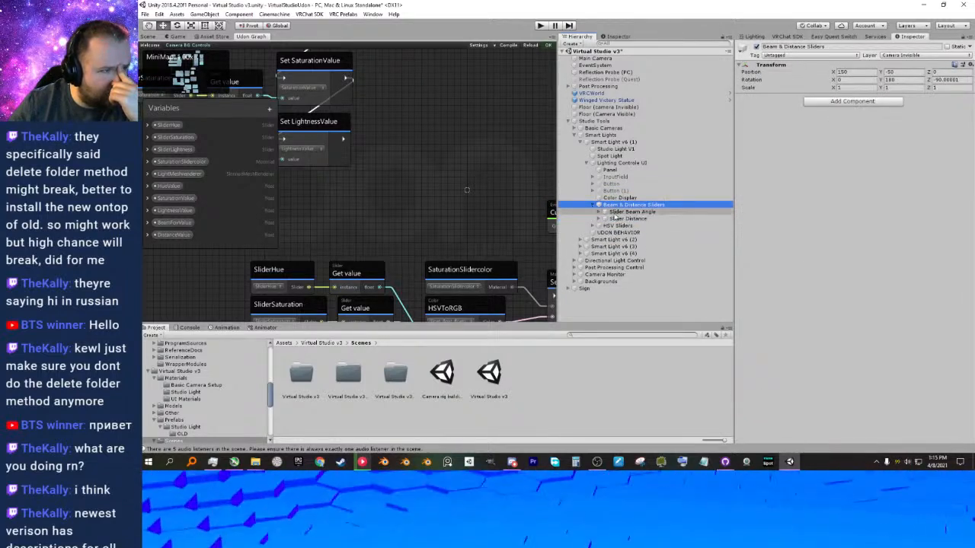
pyautogui.scroll(-3, 811, 261)
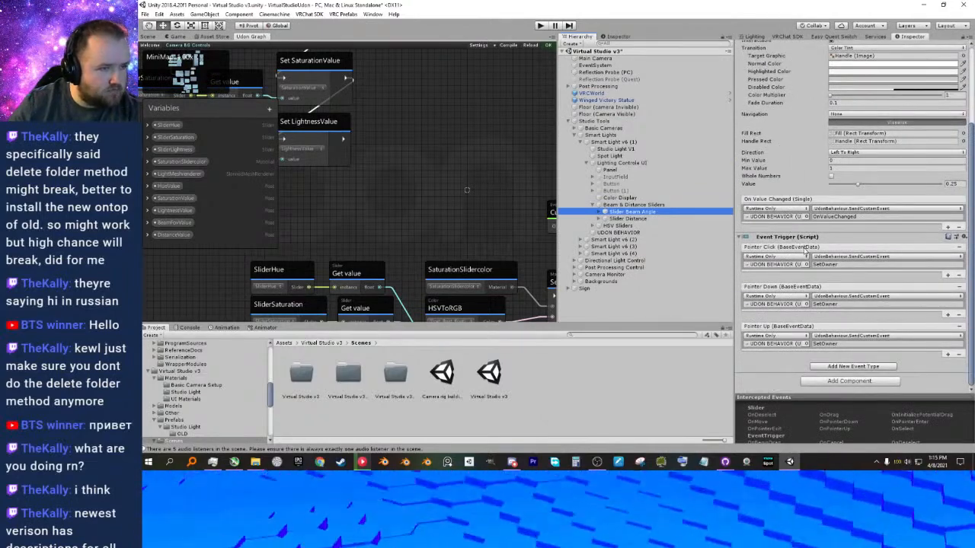
pyautogui.scroll(2, 804, 249)
pyautogui.scroll(-1, 786, 235)
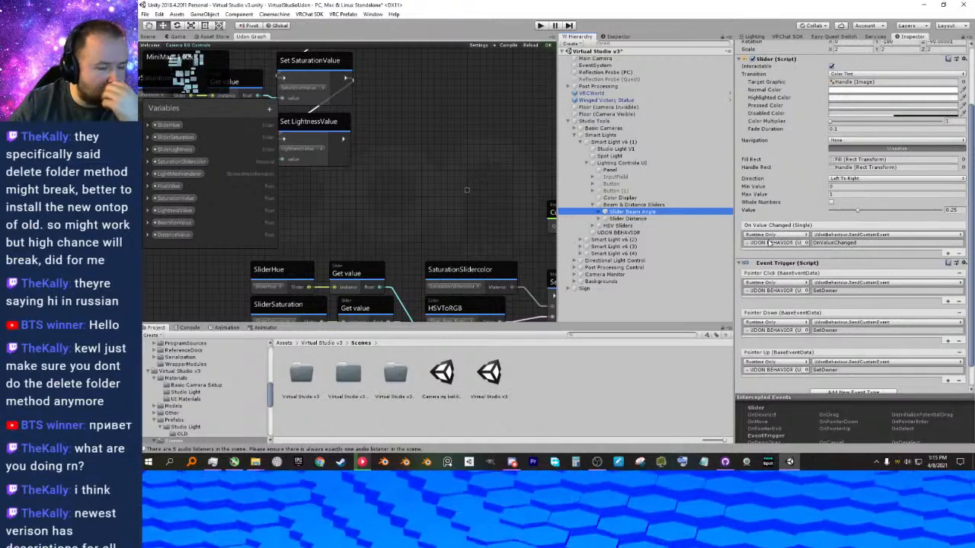
# Locate the object that Slider Beam Angle's On Value Changed event targets in Smart Light v6 (1).
pyautogui.moveTo(467, 195); pyautogui.dragTo(412, 154, button='middle')
pyautogui.moveTo(504, 202); pyautogui.dragTo(468, 170, button='middle')
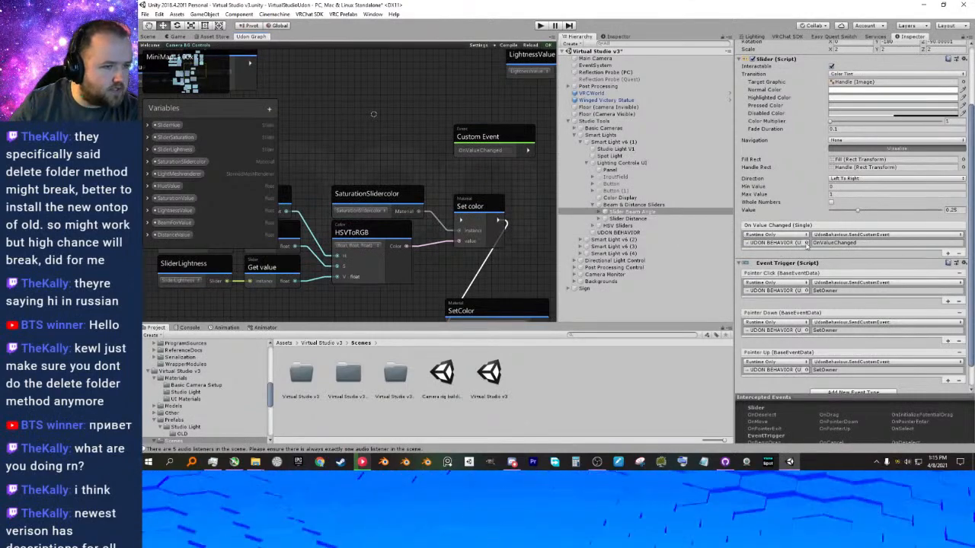
pyautogui.click(807, 242)
pyautogui.click(836, 154)
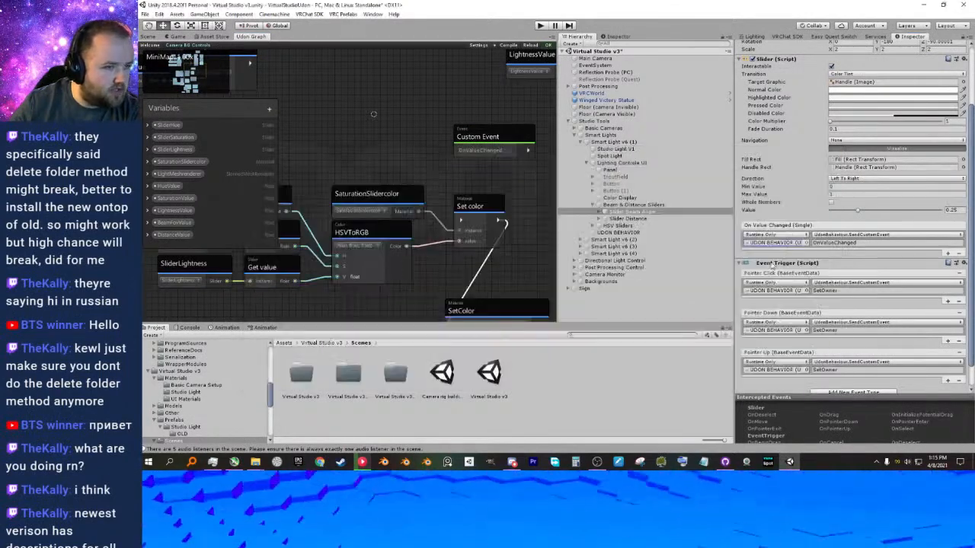
pyautogui.click(776, 244)
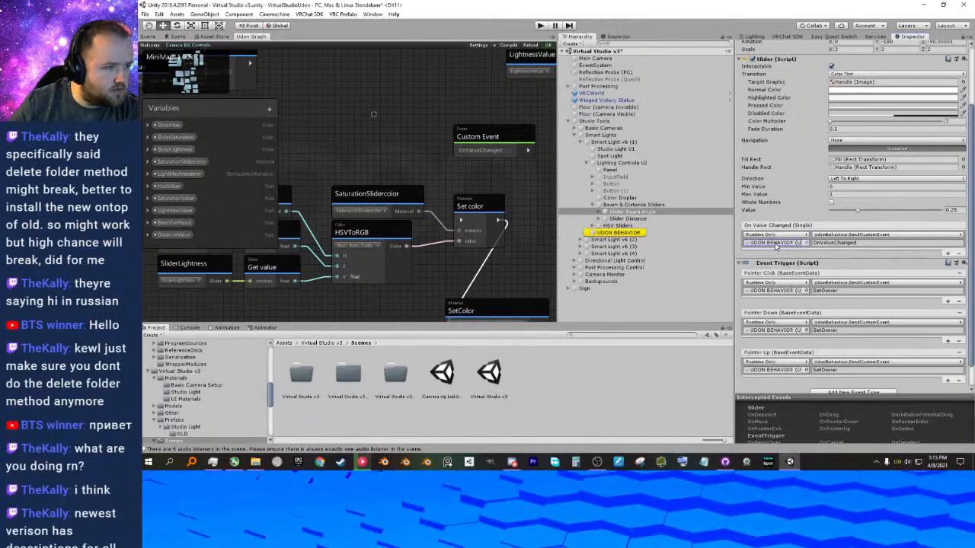
# Check which UDON BEHAVIOR object the On Value Changed event of Smart Light v6 (2)'s Slider Beam Angle targets.
pyautogui.click(580, 241)
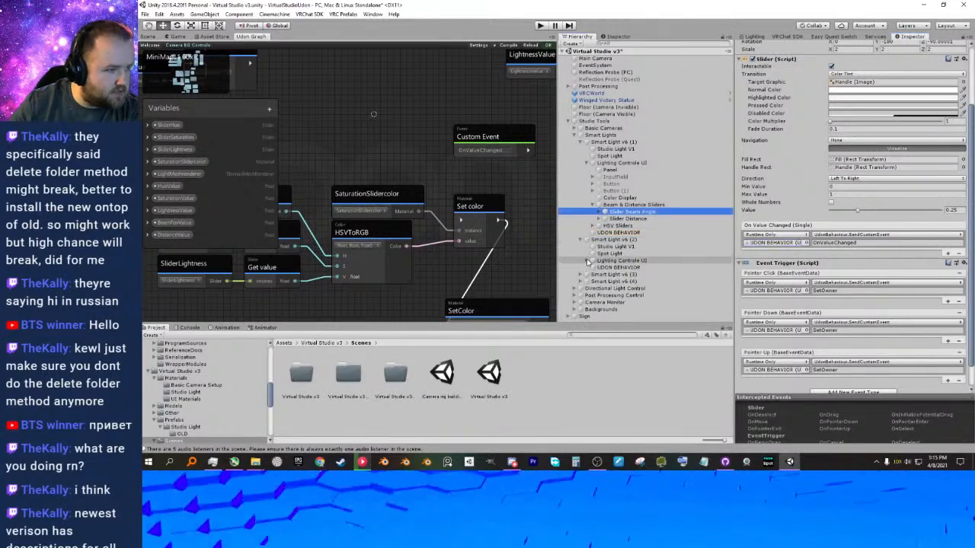
pyautogui.click(586, 260)
pyautogui.scroll(-1, 623, 264)
pyautogui.click(621, 269)
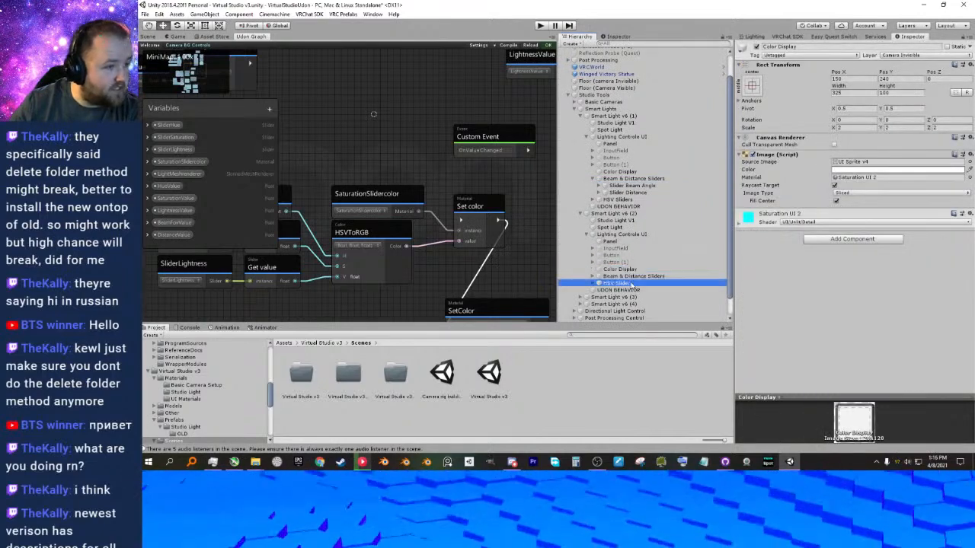
pyautogui.click(631, 276)
pyautogui.click(593, 276)
pyautogui.scroll(-1, 642, 264)
pyautogui.click(631, 256)
pyautogui.click(777, 321)
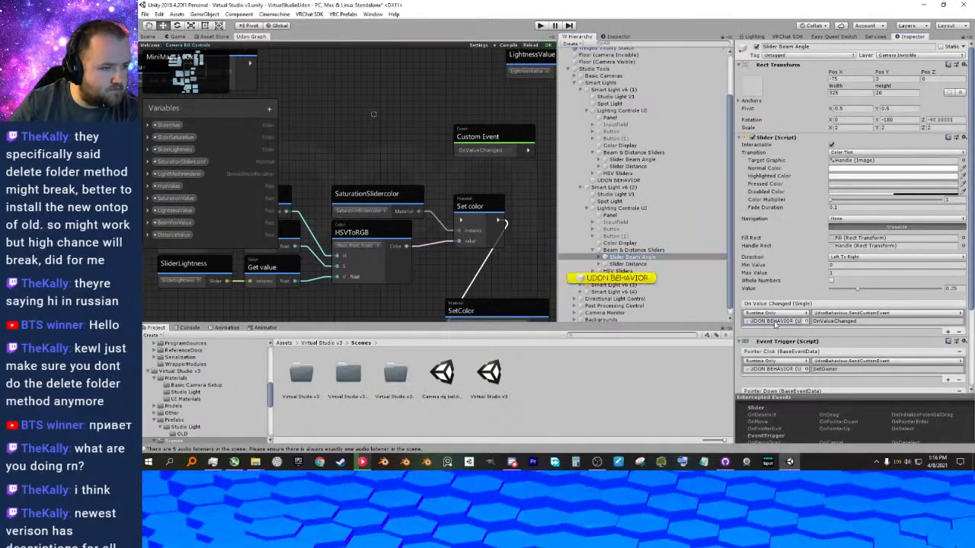
# Return to the Camera BG UI's Slider Hue and check which UDON BEHAVIOR object its On Value Changed event targets.
pyautogui.click(586, 187)
pyautogui.click(570, 121)
pyautogui.click(568, 121)
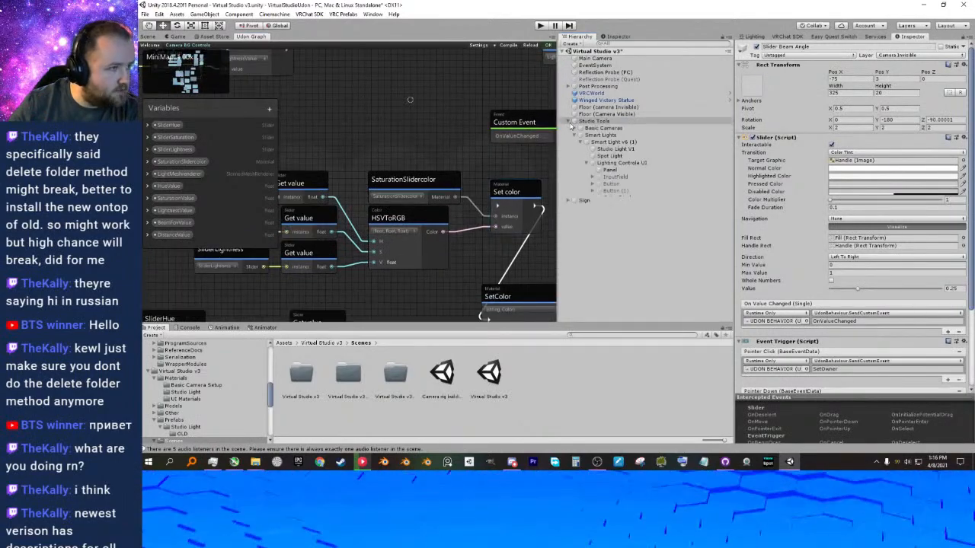
pyautogui.click(574, 135)
pyautogui.click(574, 163)
pyautogui.click(580, 169)
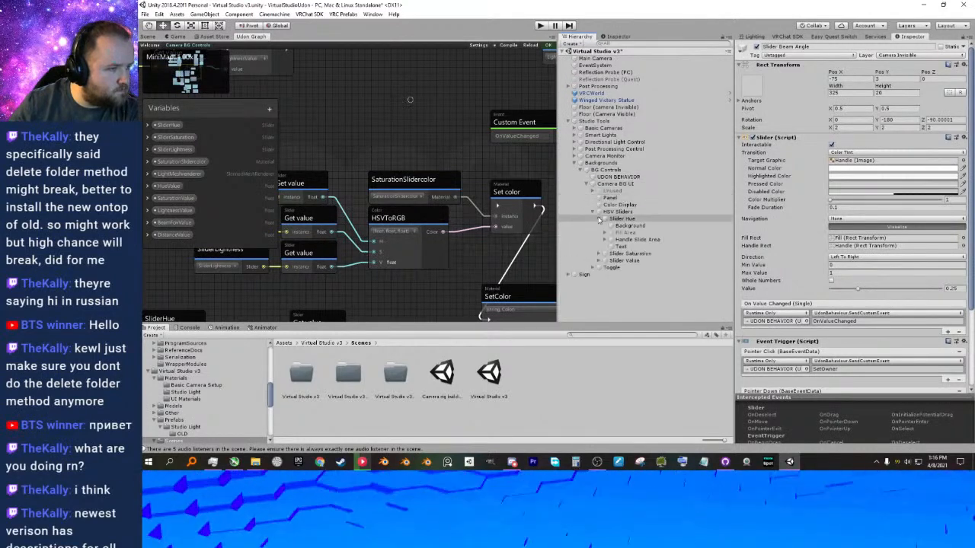
pyautogui.click(630, 242)
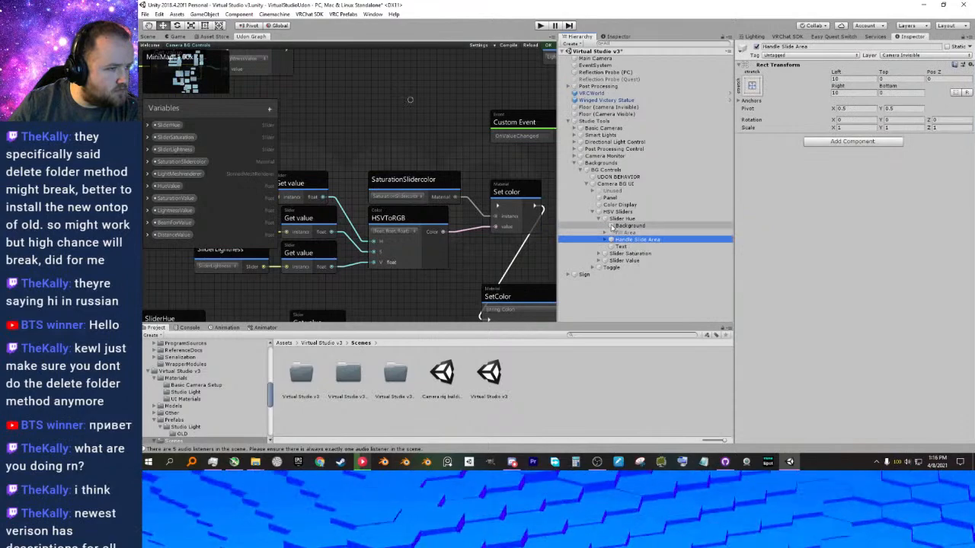
pyautogui.click(618, 220)
pyautogui.click(599, 218)
pyautogui.scroll(-2, 811, 304)
pyautogui.click(777, 269)
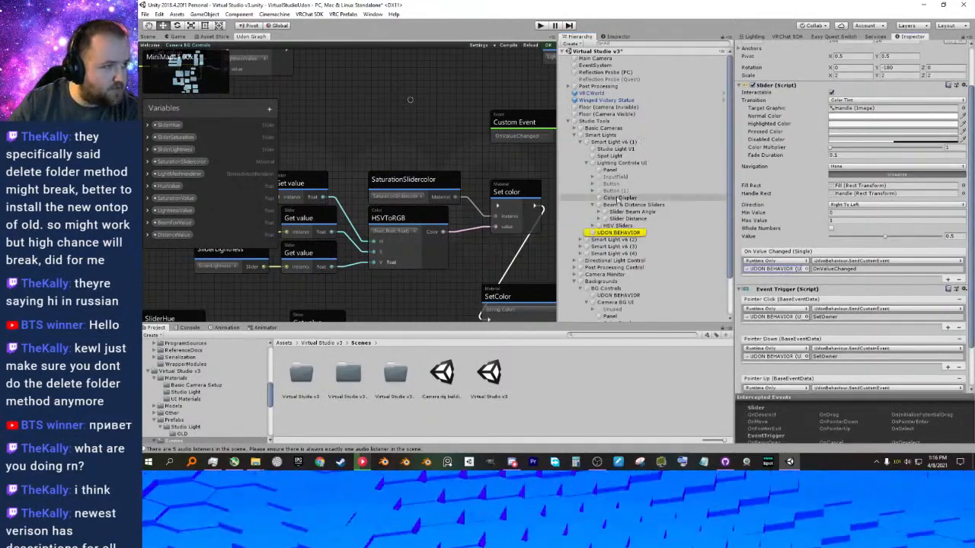
# Retarget Slider Hue's On Value Changed event to the UDON BEHAVIOR object under BG Controls.
pyautogui.scroll(-2, 669, 233)
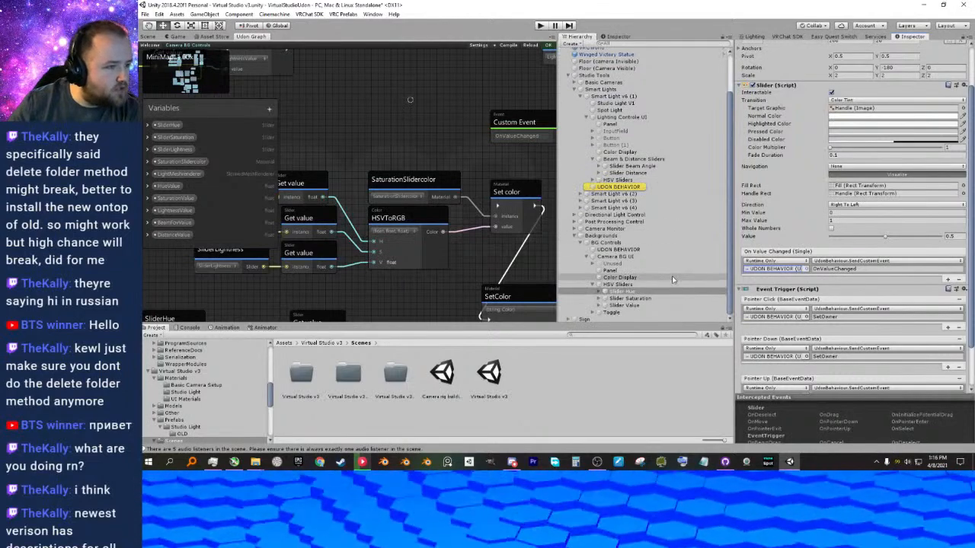
pyautogui.click(621, 250)
pyautogui.moveTo(628, 252); pyautogui.dragTo(758, 272)
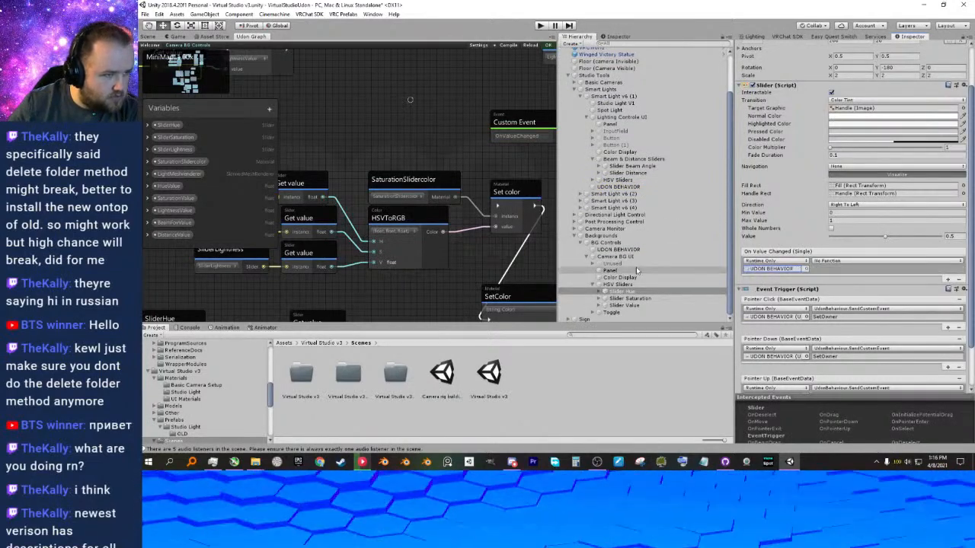
# Assign BG Controls' UDON BEHAVIOR as the target of Slider Hue's Pointer Click, Pointer Down and Pointer Up events.
pyautogui.moveTo(620, 252); pyautogui.dragTo(770, 323)
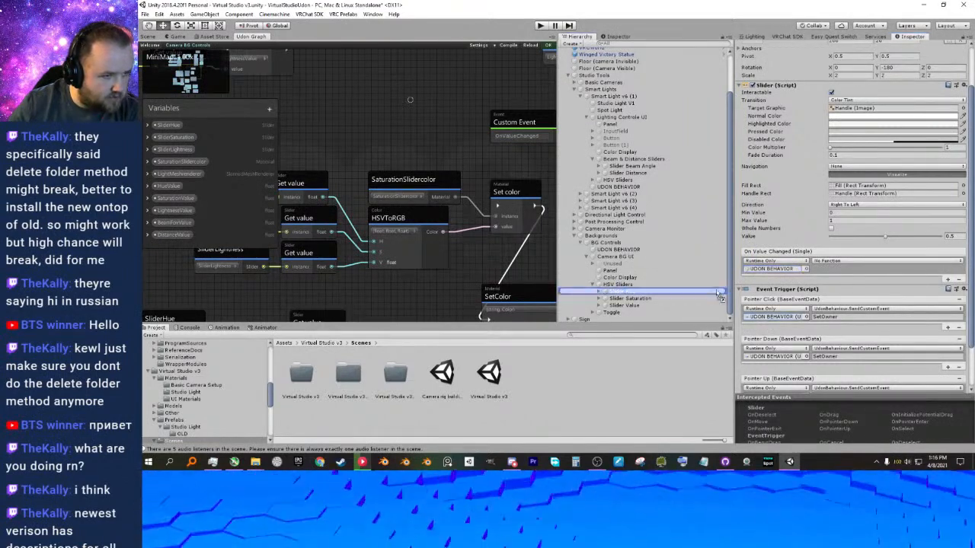
pyautogui.click(777, 316)
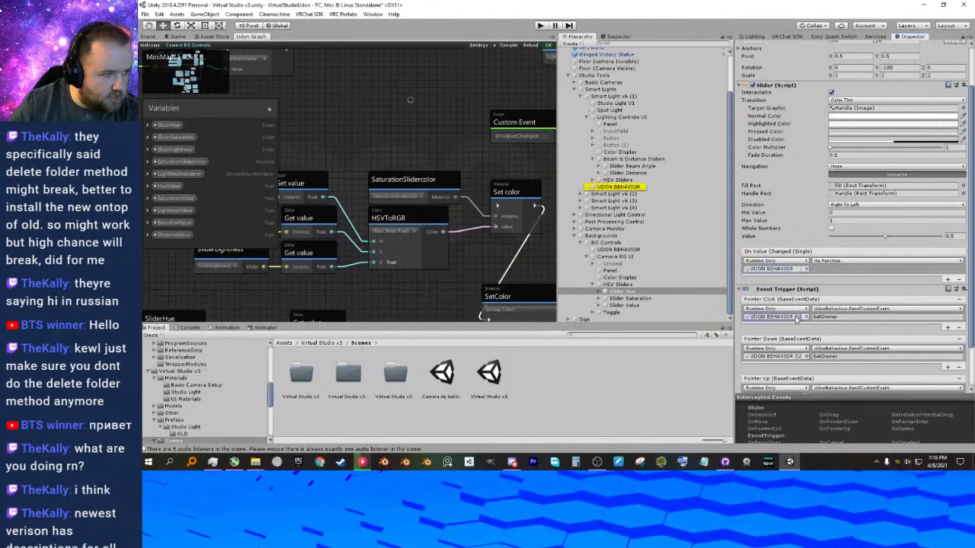
pyautogui.moveTo(626, 250); pyautogui.dragTo(774, 318)
pyautogui.scroll(-1, 776, 310)
pyautogui.click(787, 330)
pyautogui.moveTo(626, 250); pyautogui.dragTo(769, 331)
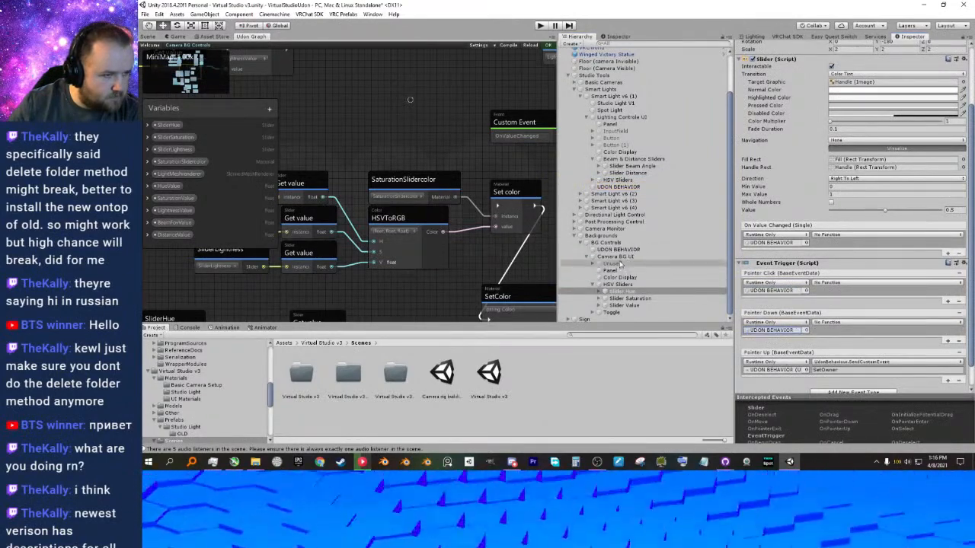
pyautogui.moveTo(624, 253); pyautogui.dragTo(774, 370)
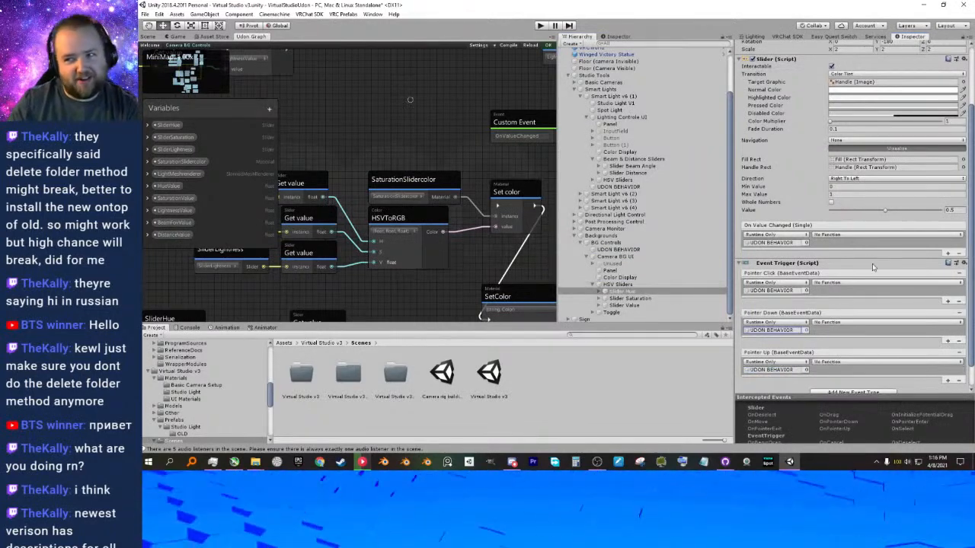
# Check which functions and event names Slider Beam Angle in Smart Light v6 (1) uses for its slider and pointer events.
pyautogui.click(586, 96)
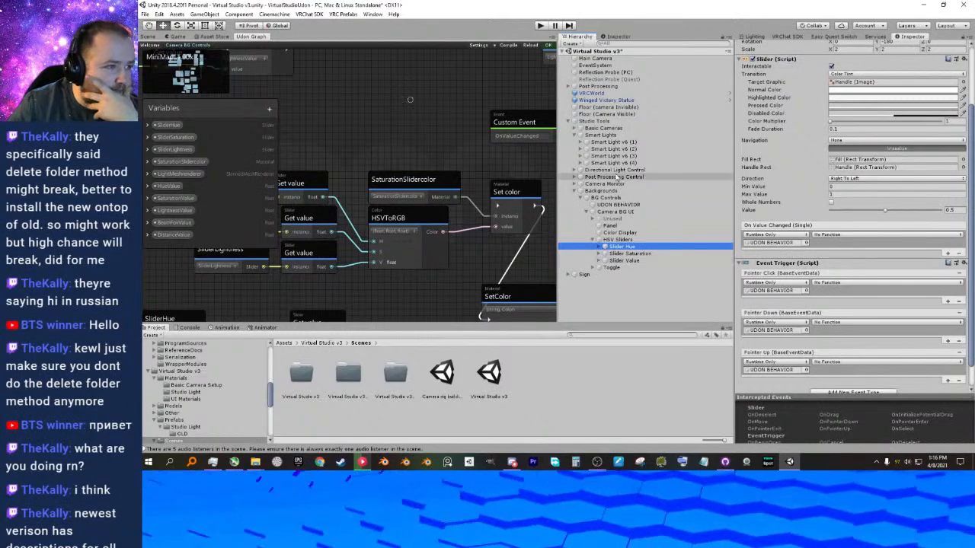
pyautogui.click(580, 141)
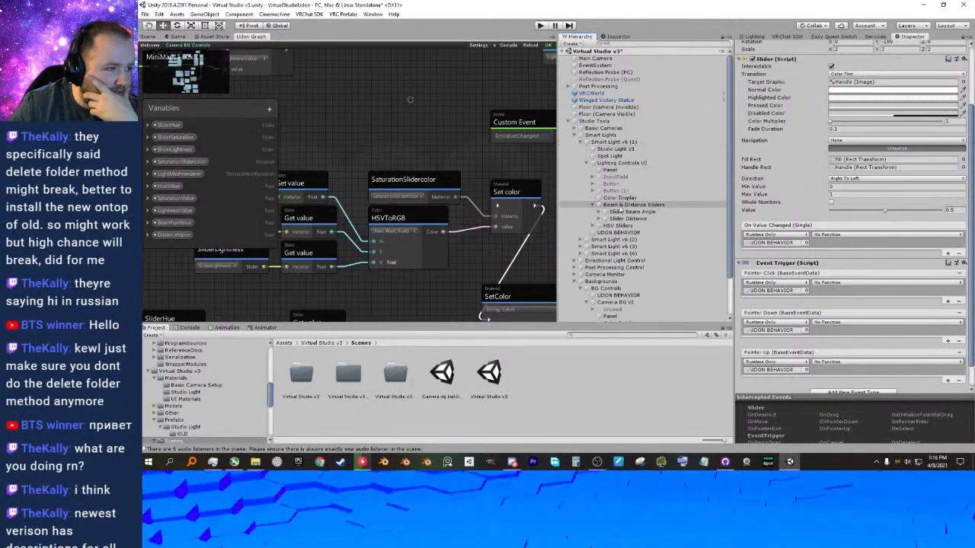
pyautogui.click(621, 211)
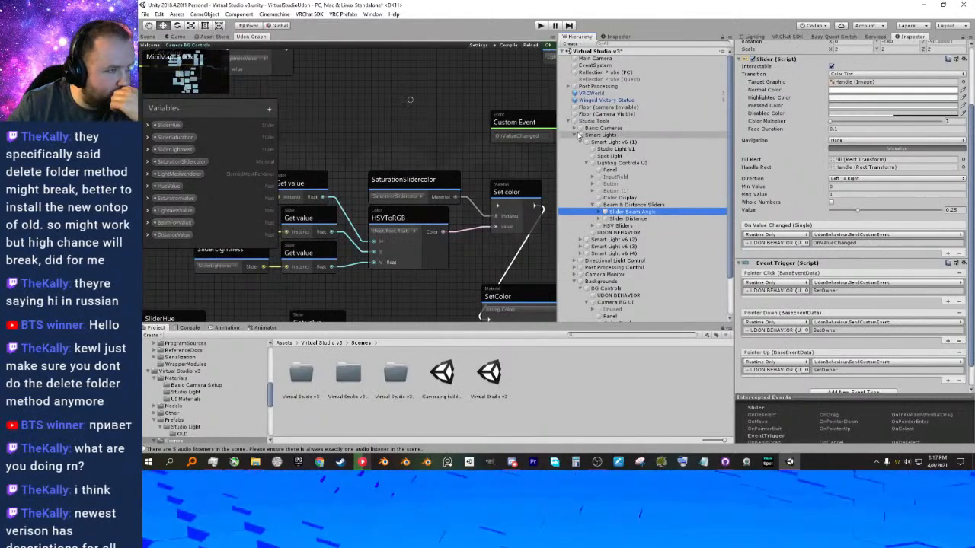
pyautogui.click(575, 135)
# Set the function of Slider Hue's On Value Changed event to UdonBehaviour's SendCustomEvent (string).
pyautogui.click(619, 219)
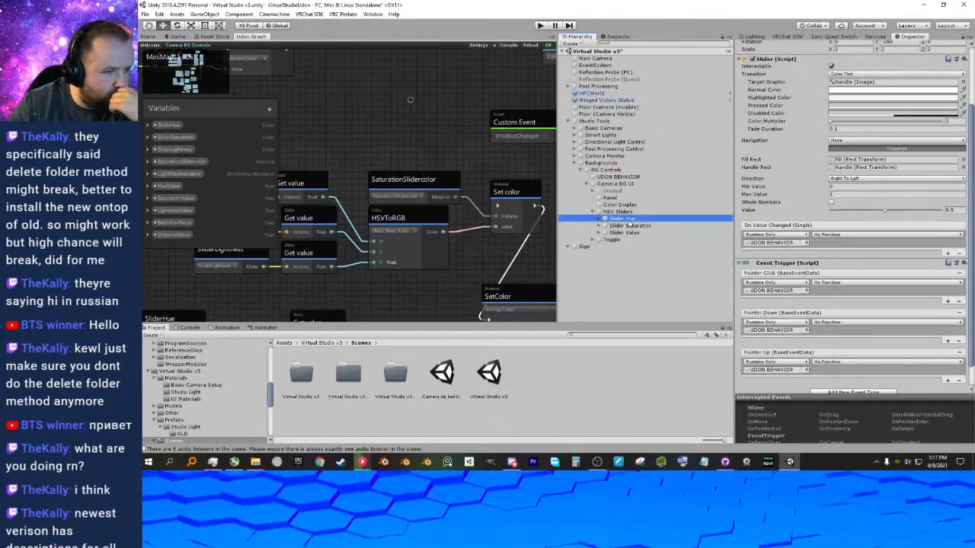
pyautogui.click(821, 234)
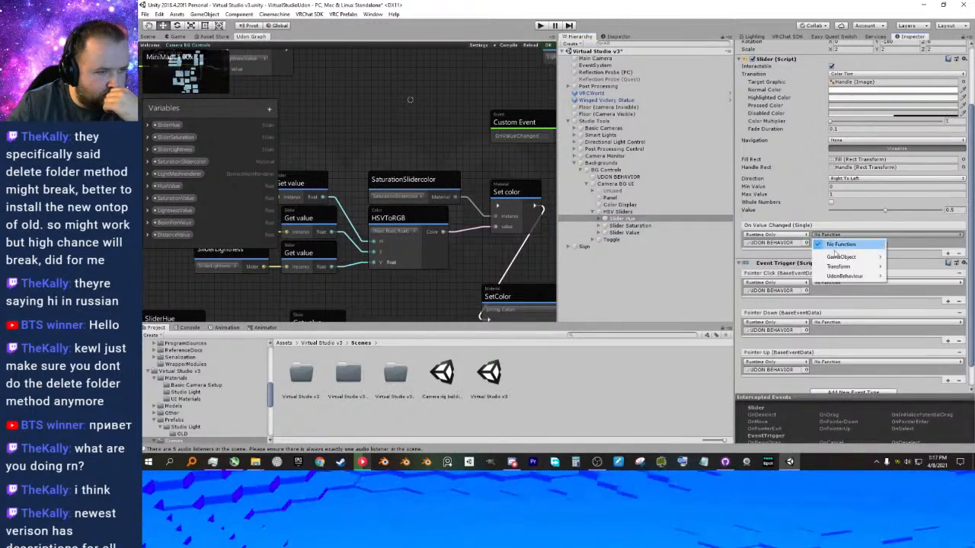
pyautogui.moveTo(837, 258)
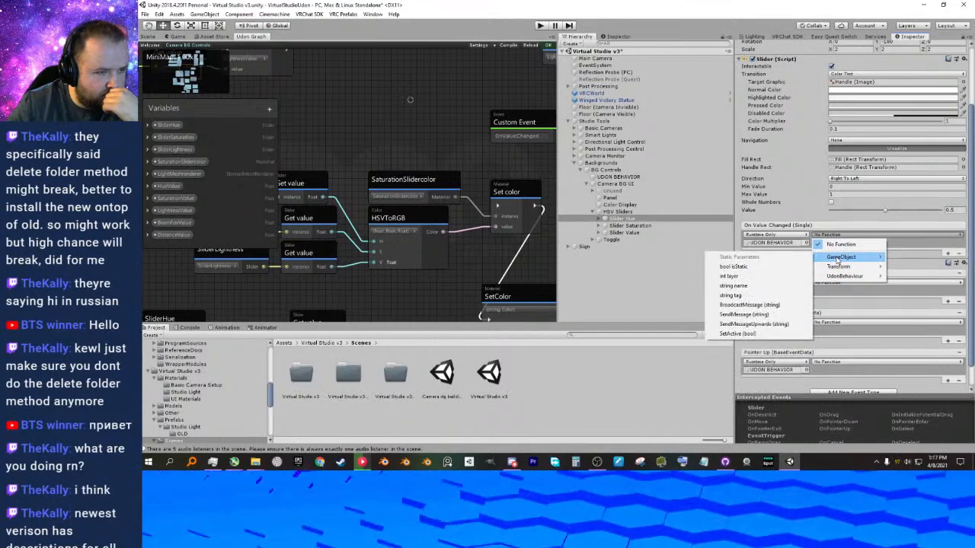
pyautogui.moveTo(840, 278)
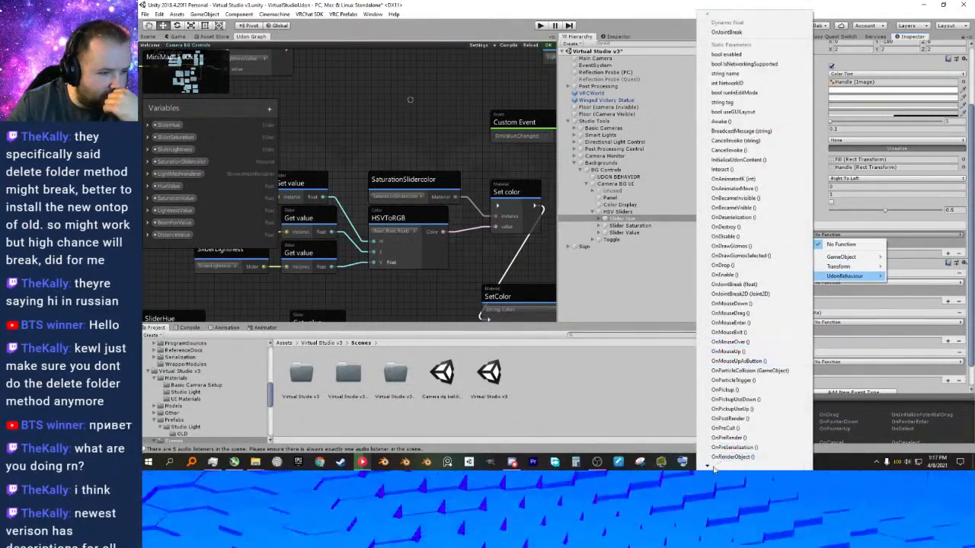
pyautogui.moveTo(708, 467)
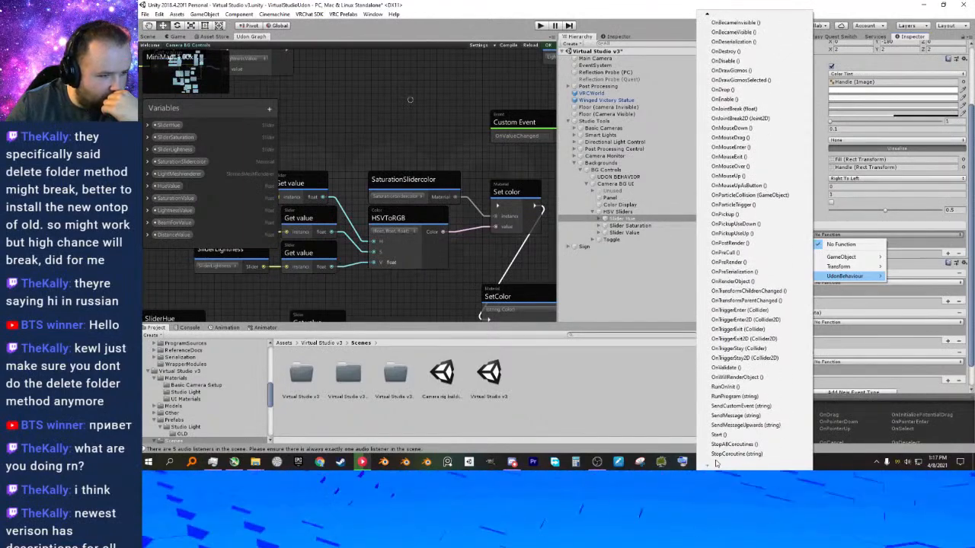
pyautogui.click(736, 407)
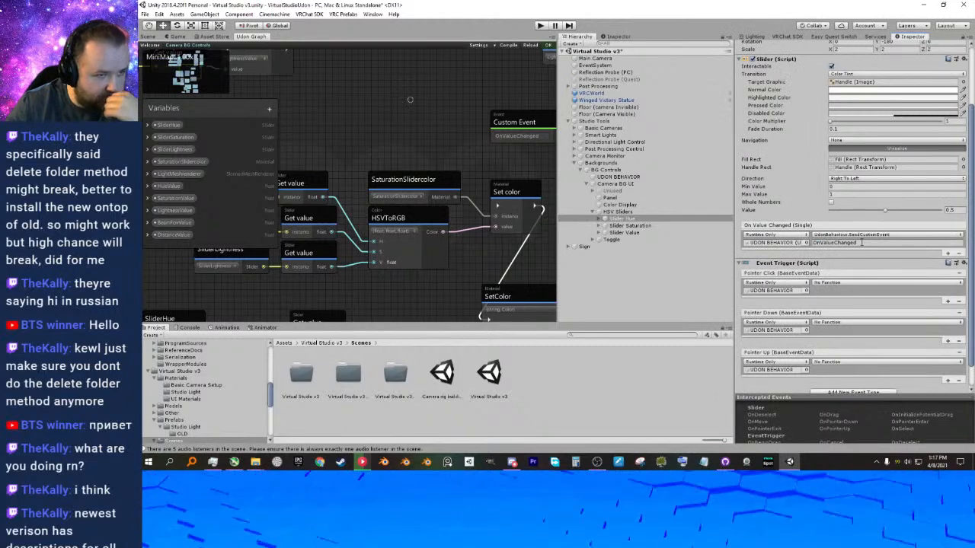
# Set the function of Slider Hue's Pointer Click event to UdonBehaviour's SendCustomEvent (string).
pyautogui.click(841, 283)
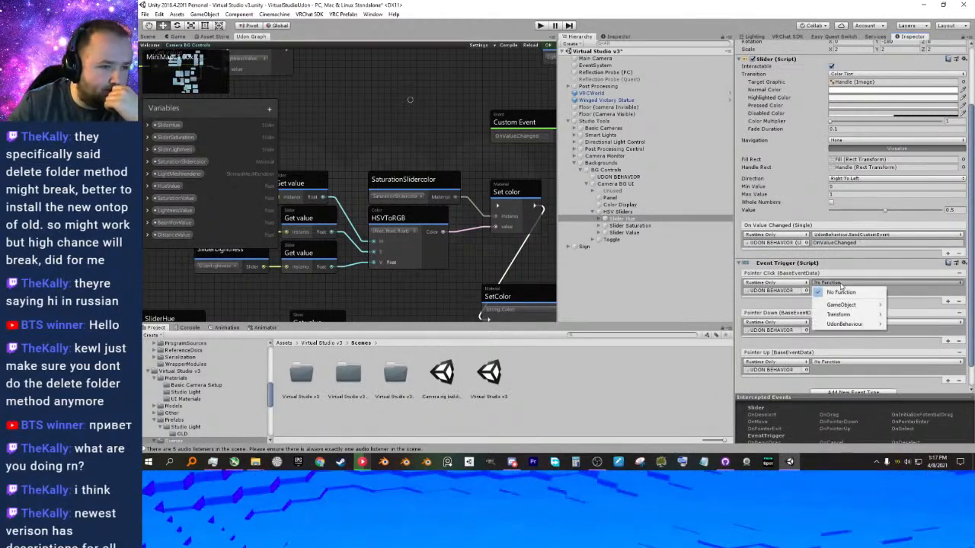
pyautogui.moveTo(845, 323)
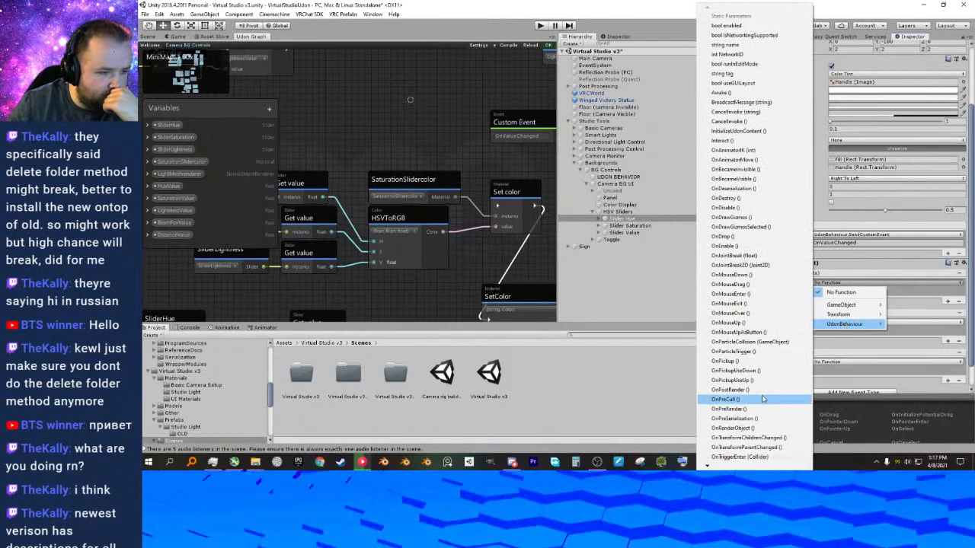
pyautogui.moveTo(713, 468)
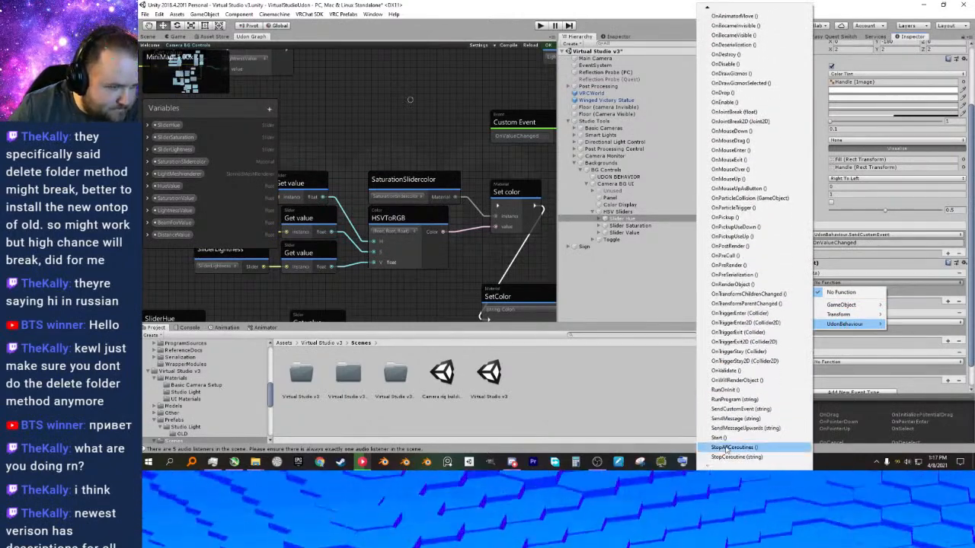
pyautogui.click(733, 408)
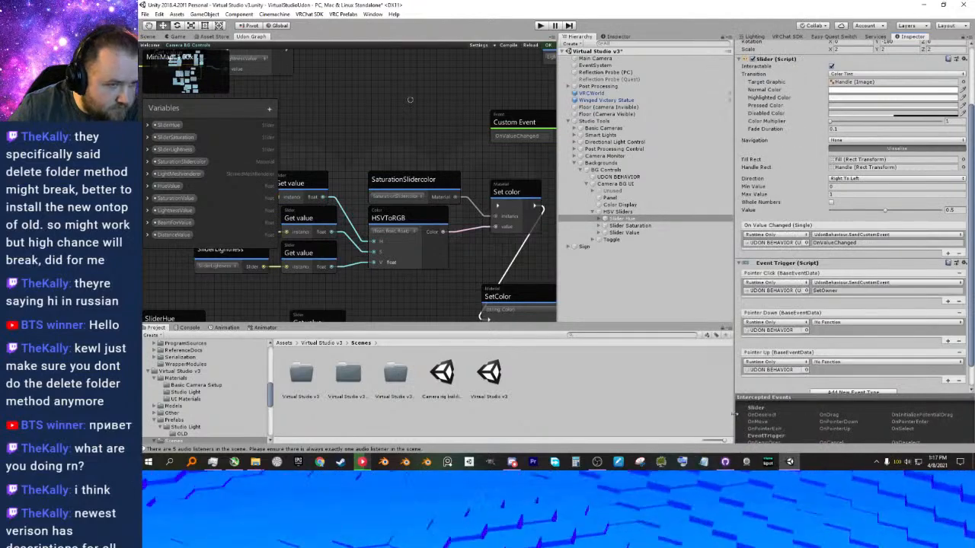
# Set the functions of Slider Hue's Pointer Down and Pointer Up events to UdonBehaviour's SendCustomEvent (string).
pyautogui.click(854, 323)
pyautogui.moveTo(846, 363)
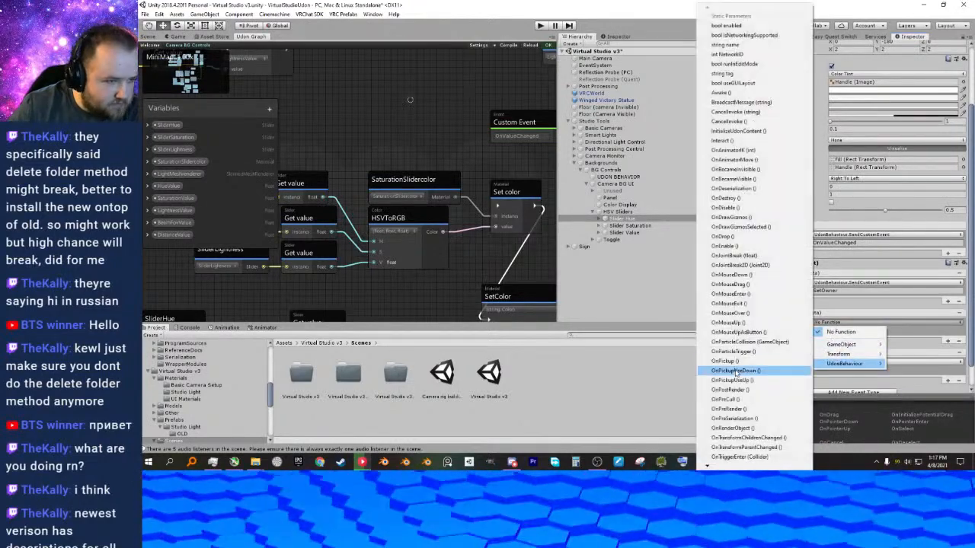
pyautogui.moveTo(707, 466)
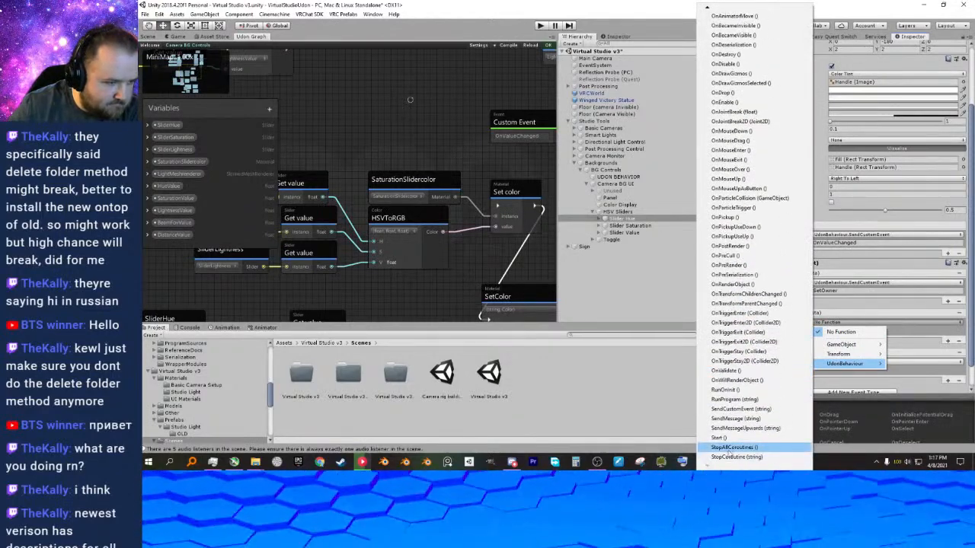
pyautogui.click(739, 409)
pyautogui.scroll(-1, 838, 358)
pyautogui.click(846, 336)
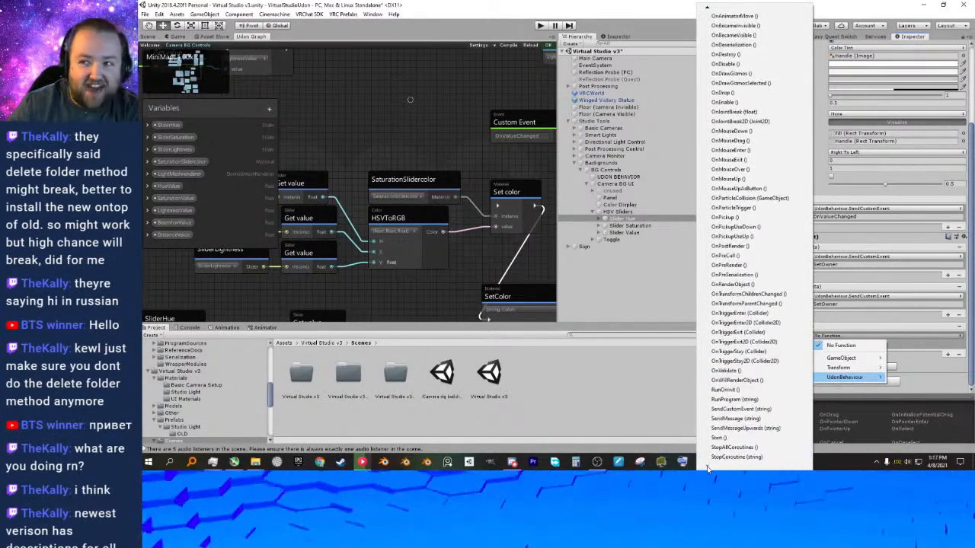
pyautogui.click(743, 411)
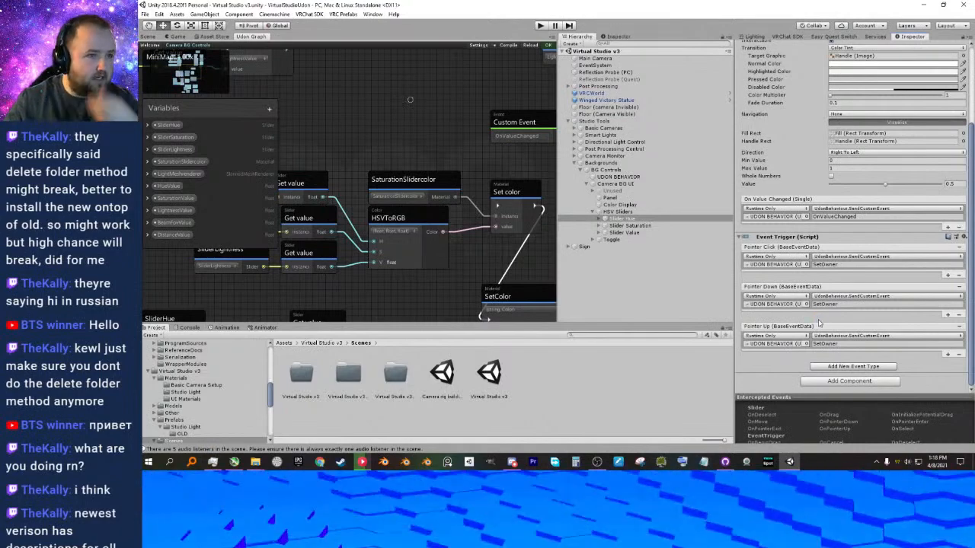
# Switch to GitHub Desktop and commit all changed VirtualStudioUdon files to main with the summary "Updated SDK & CyanEMU".
pyautogui.click(921, 9)
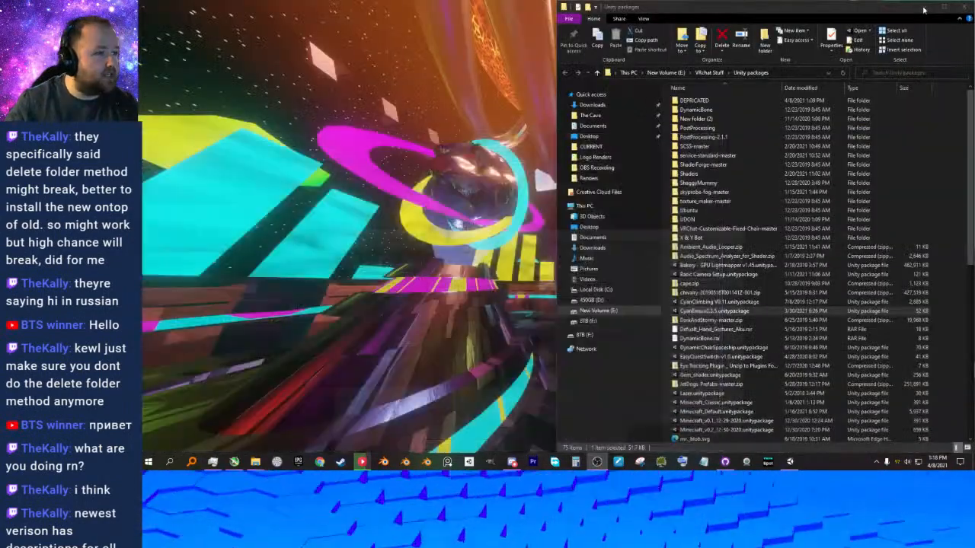
pyautogui.click(942, 6)
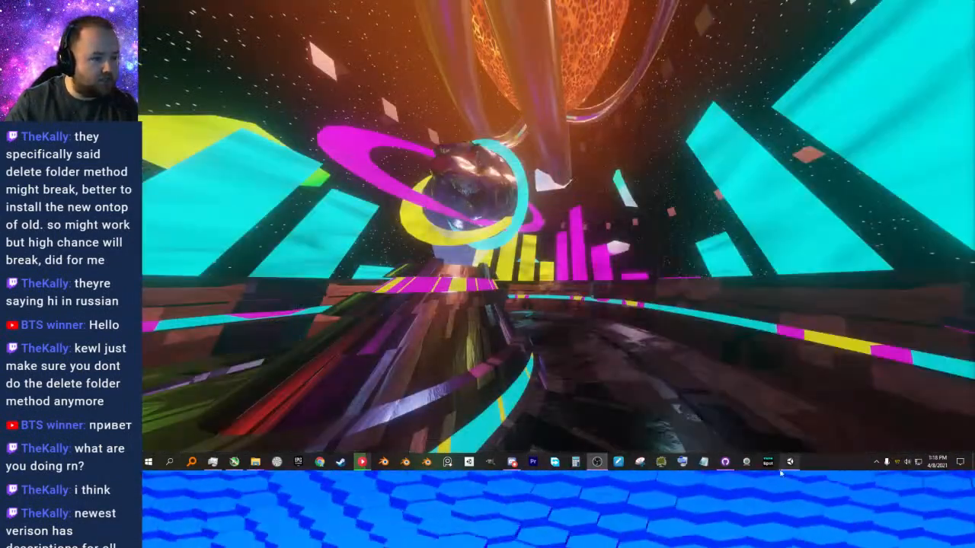
pyautogui.click(725, 463)
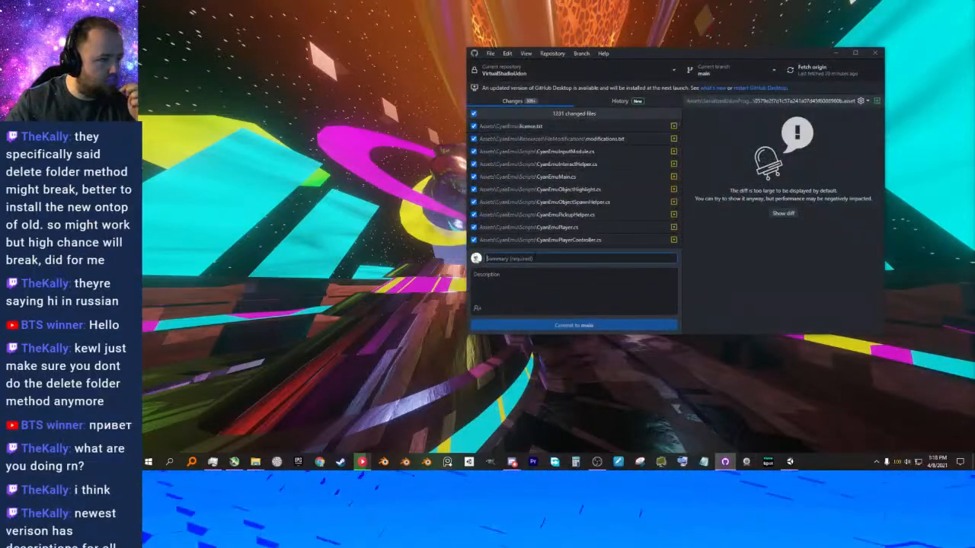
pyautogui.write('Up')
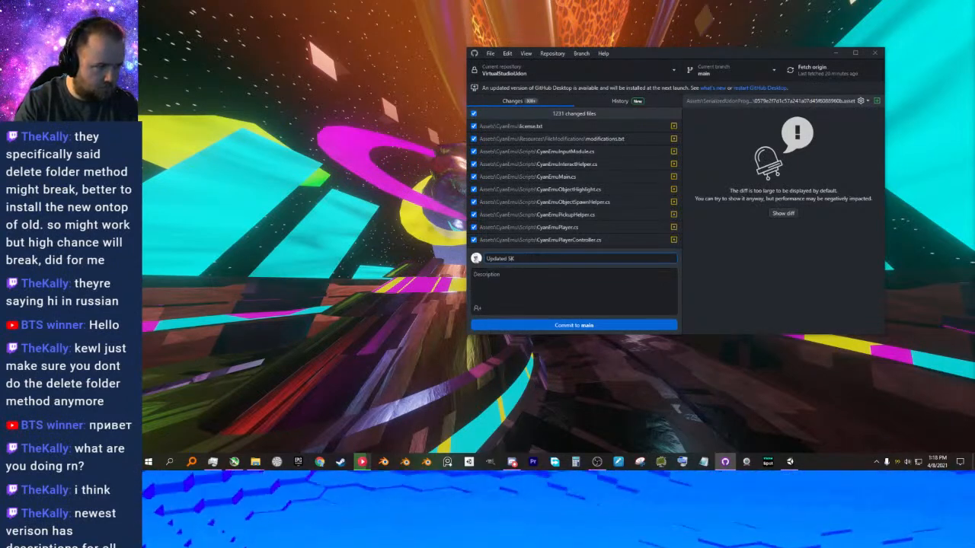
pyautogui.write('dated Sdk')
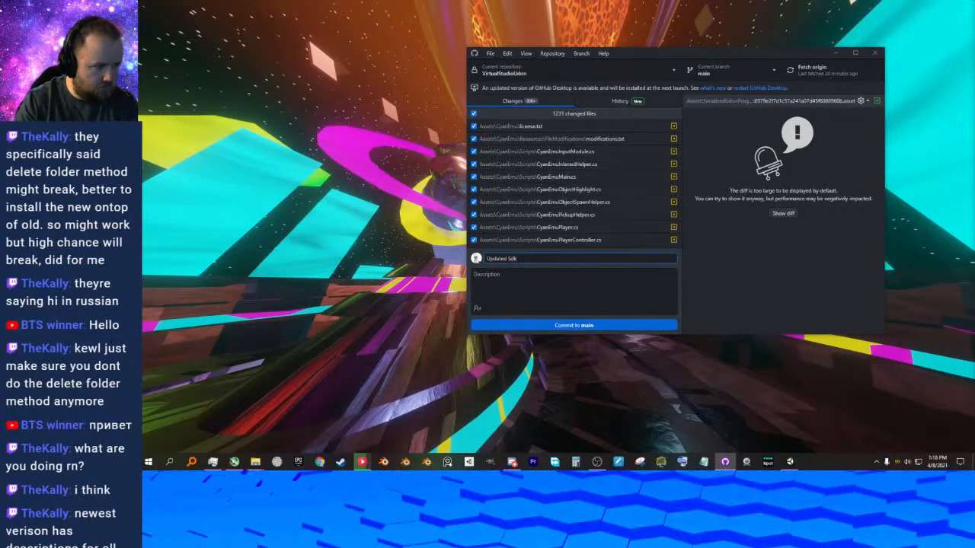
pyautogui.press('BackSpace')
pyautogui.press('BackSpace')
pyautogui.write('DK')
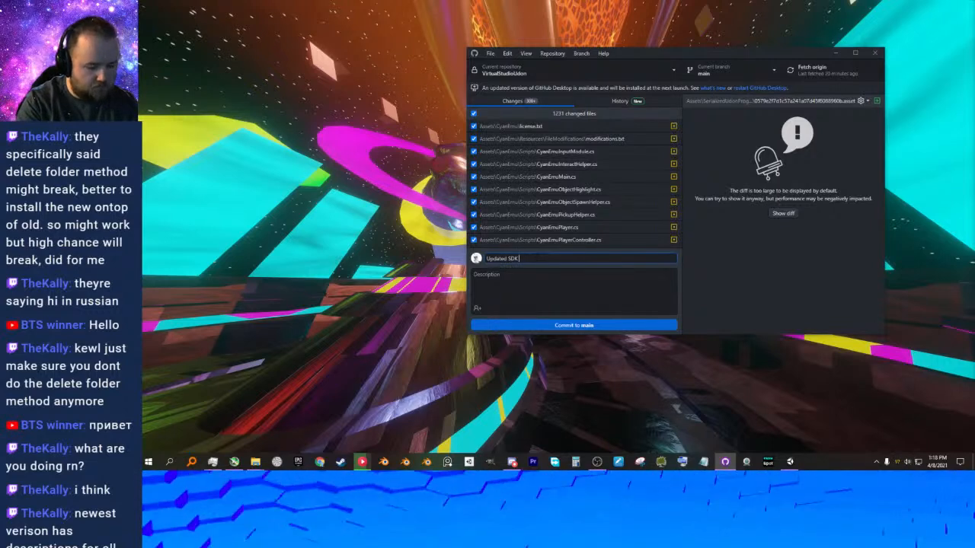
pyautogui.write(' & C')
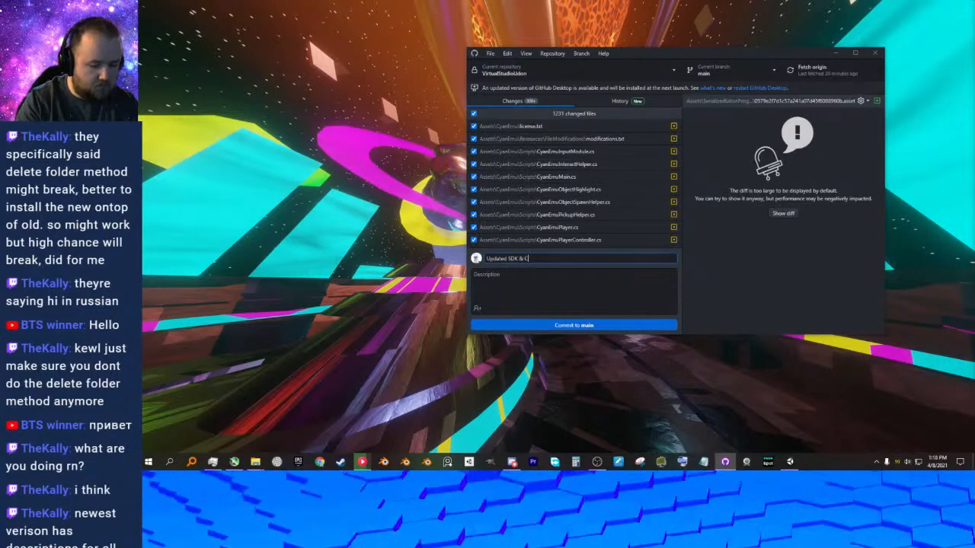
pyautogui.write('yanEMU')
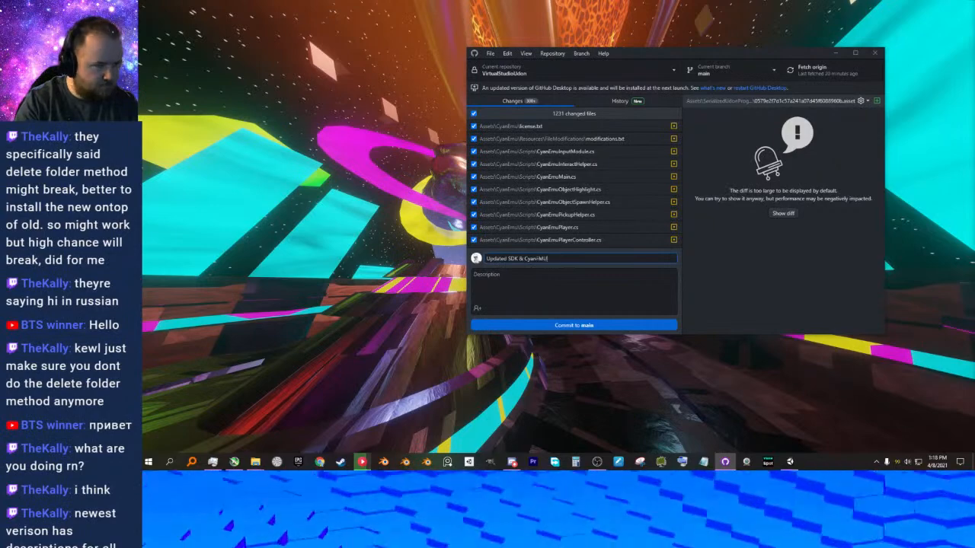
pyautogui.press('Tab')
pyautogui.press('Tab')
pyautogui.press('Return')
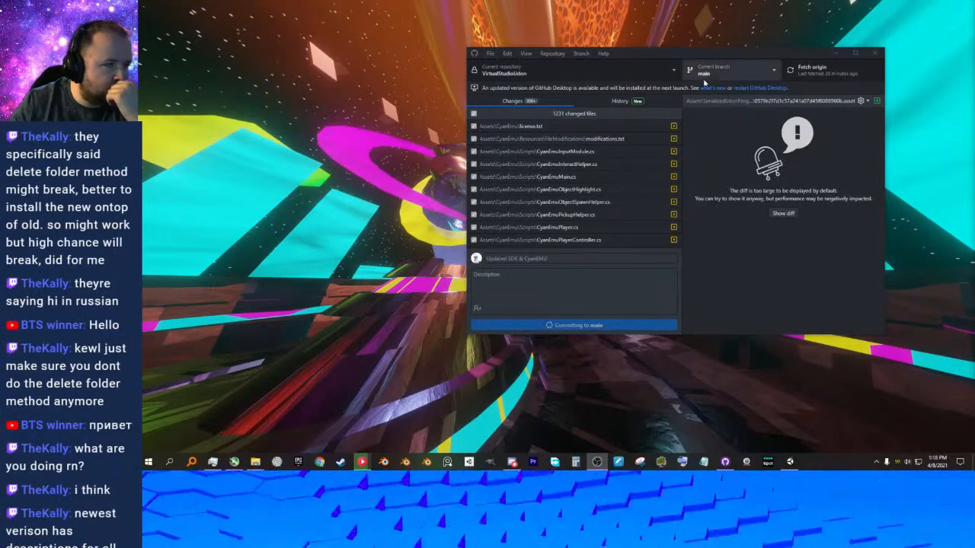
# Push the VirtualStudioUdon commit on main to origin.
pyautogui.click(704, 471)
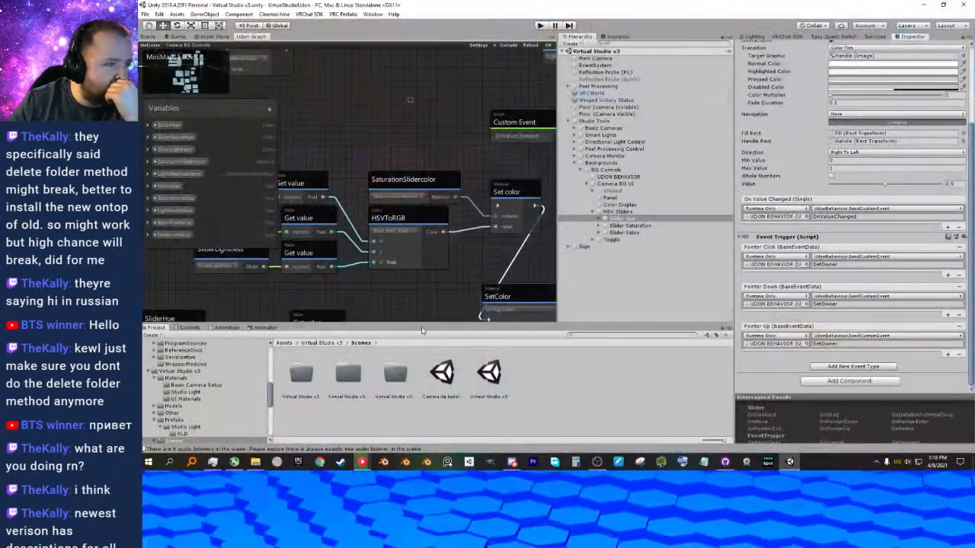
pyautogui.click(726, 465)
pyautogui.moveTo(624, 54); pyautogui.dragTo(632, 111)
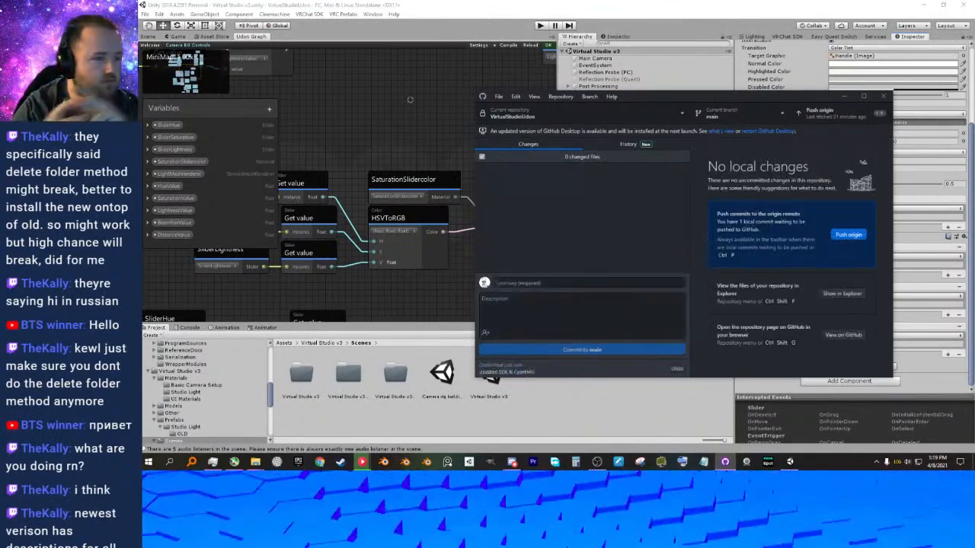
pyautogui.click(825, 112)
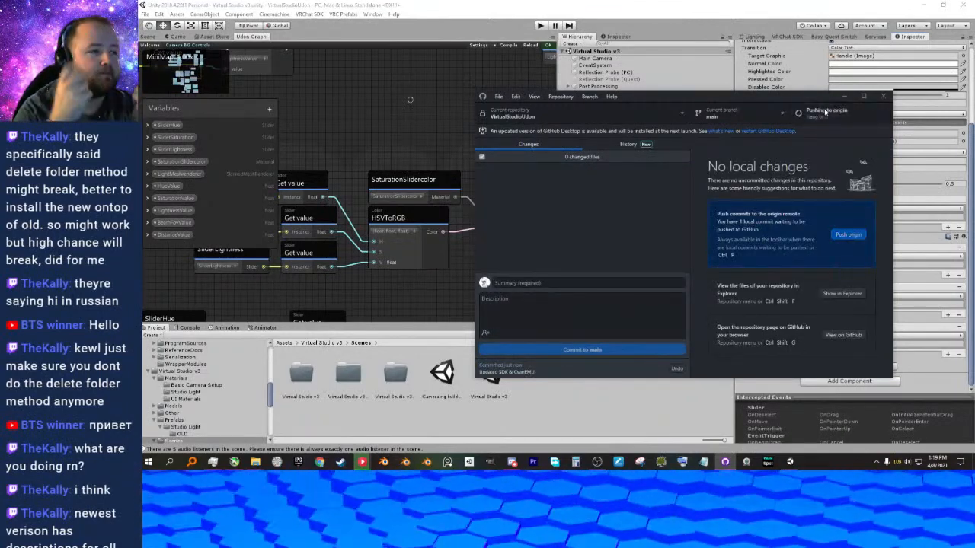
# Switch back to Unity, compile the Camera BG Controls graph and show the scene.
pyautogui.click(702, 40)
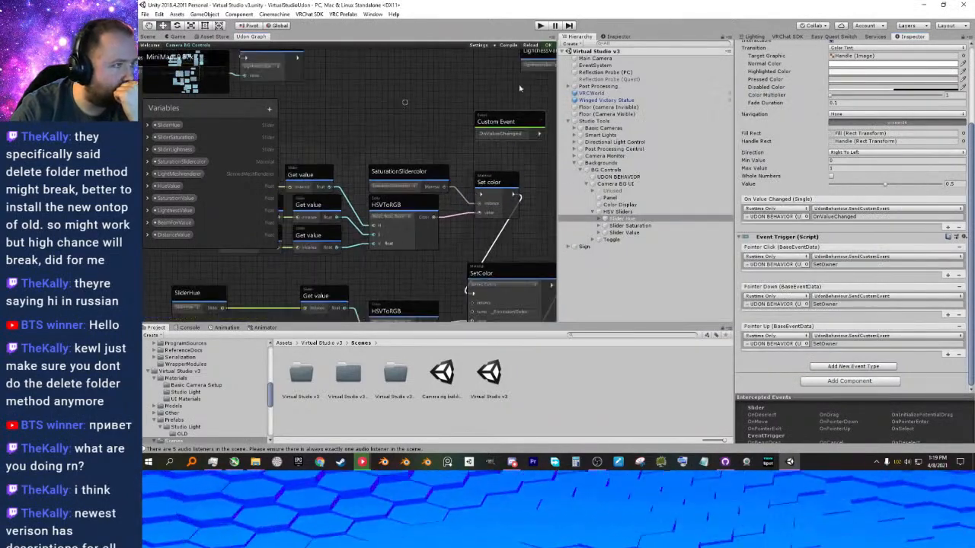
pyautogui.click(509, 46)
pyautogui.click(149, 37)
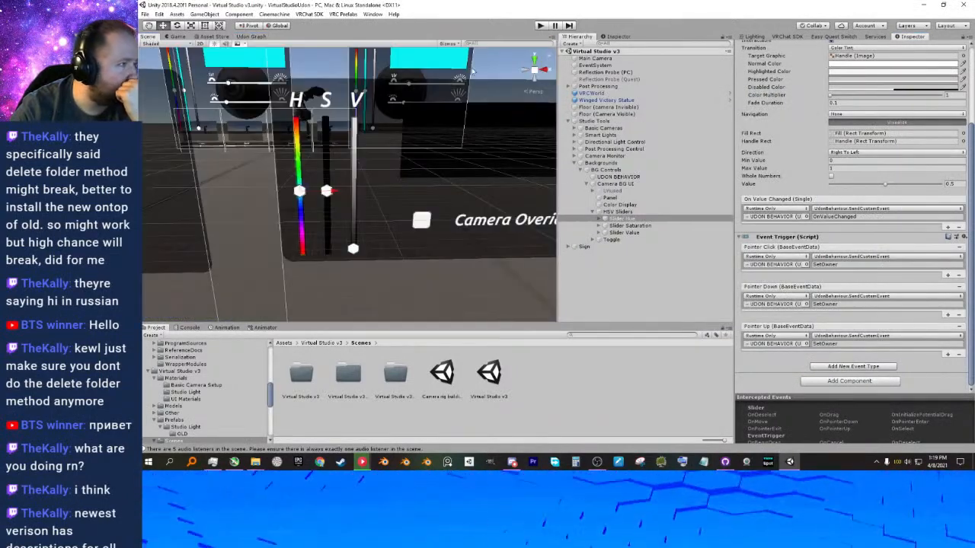
# Run the scene in play mode, approach the camera background controls and stop the test.
pyautogui.click(540, 25)
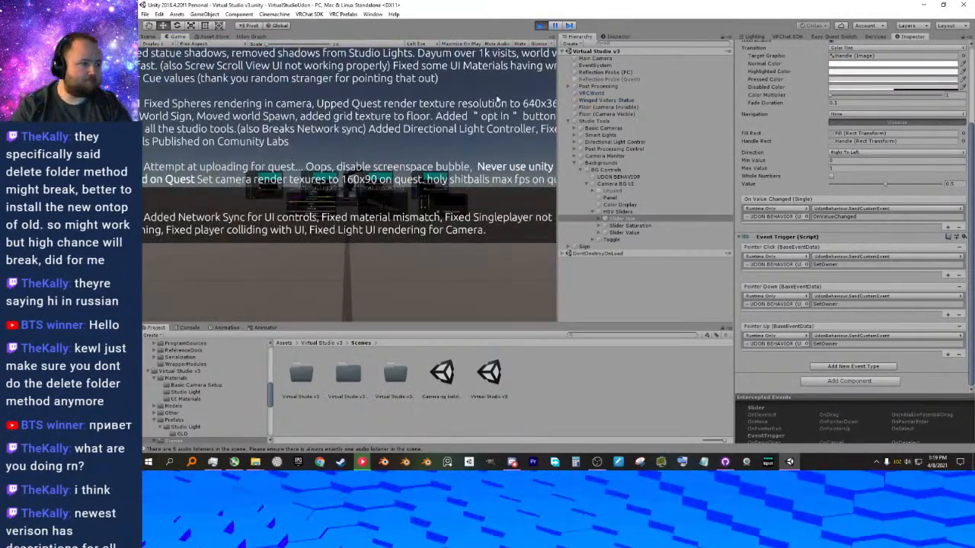
pyautogui.scroll(3, 371, 195)
pyautogui.press('w')
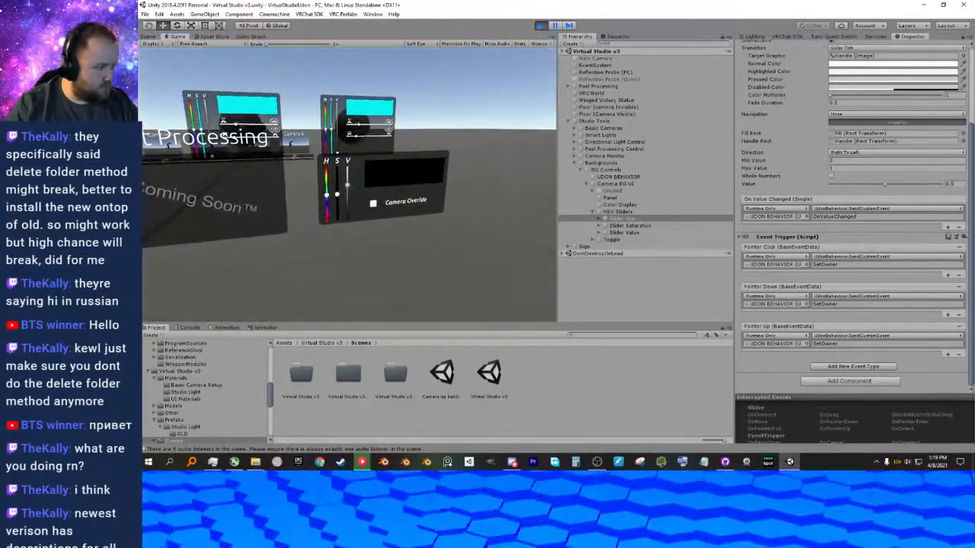
pyautogui.hotkey('ctrl', 'p')
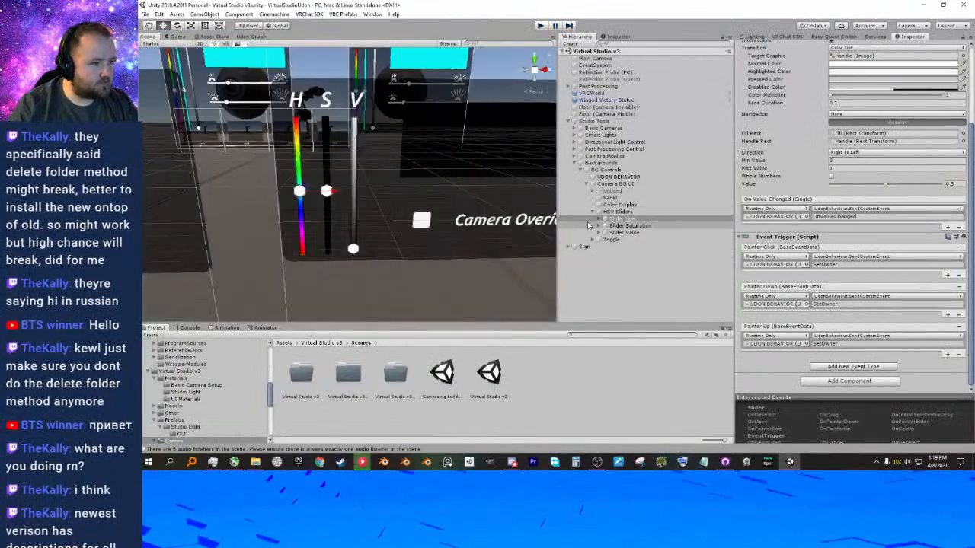
# Open the graph of BG Controls' UDON BEHAVIOR and connect the OnValueChanged custom event's flow output to the material Set color node.
pyautogui.click(618, 177)
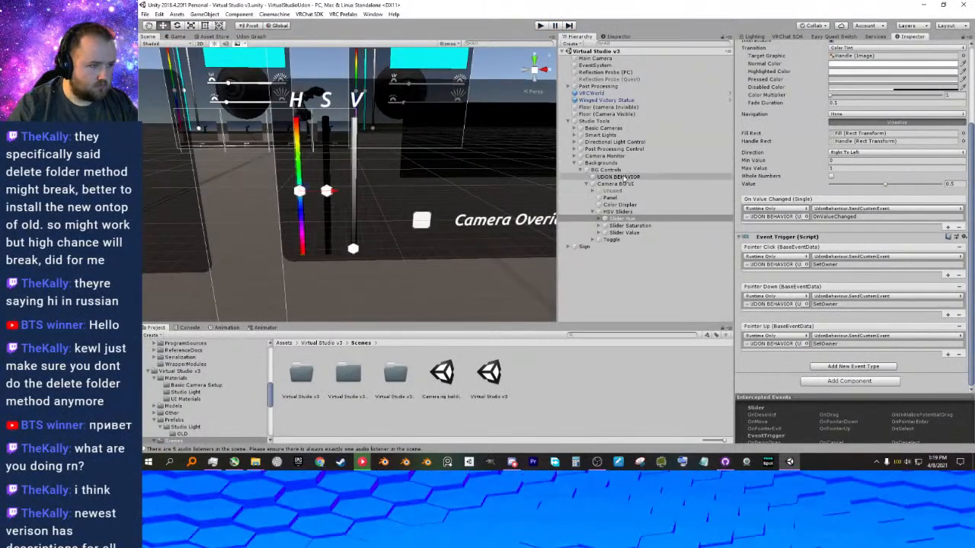
pyautogui.click(856, 164)
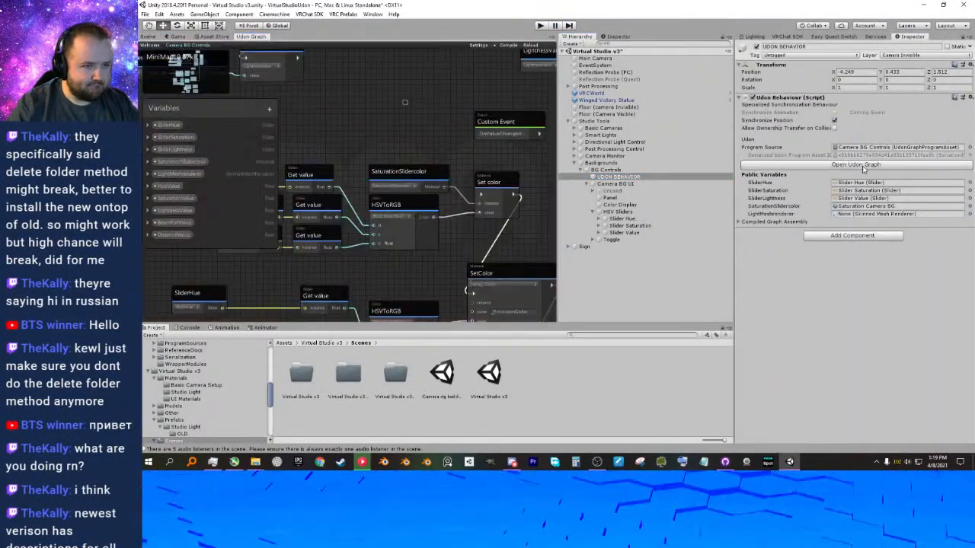
pyautogui.scroll(2, 499, 235)
pyautogui.moveTo(510, 127); pyautogui.dragTo(455, 188)
pyautogui.moveTo(405, 148); pyautogui.dragTo(344, 192, button='middle')
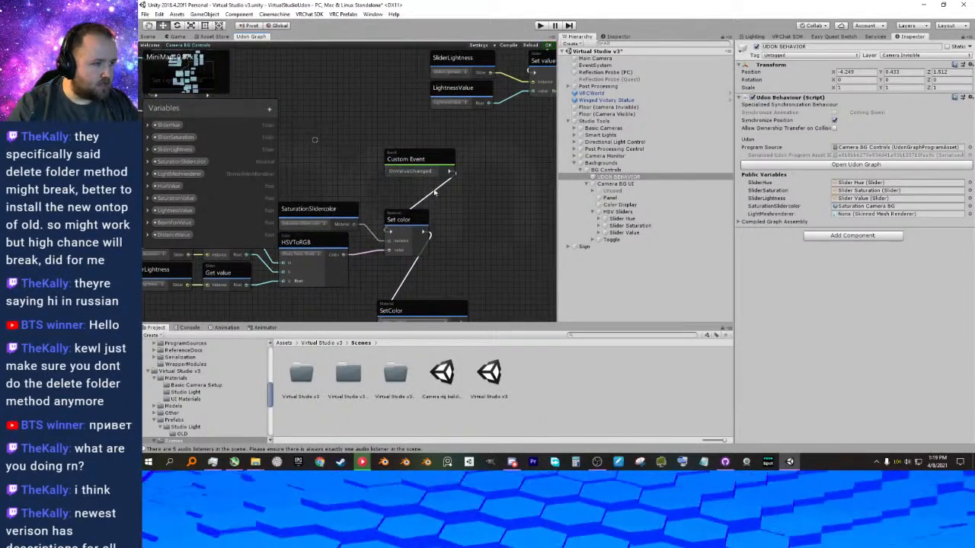
# Check which Udon behaviour object the On Value Changed events of Slider Hue and Slider Saturation target.
pyautogui.click(620, 226)
pyautogui.click(627, 232)
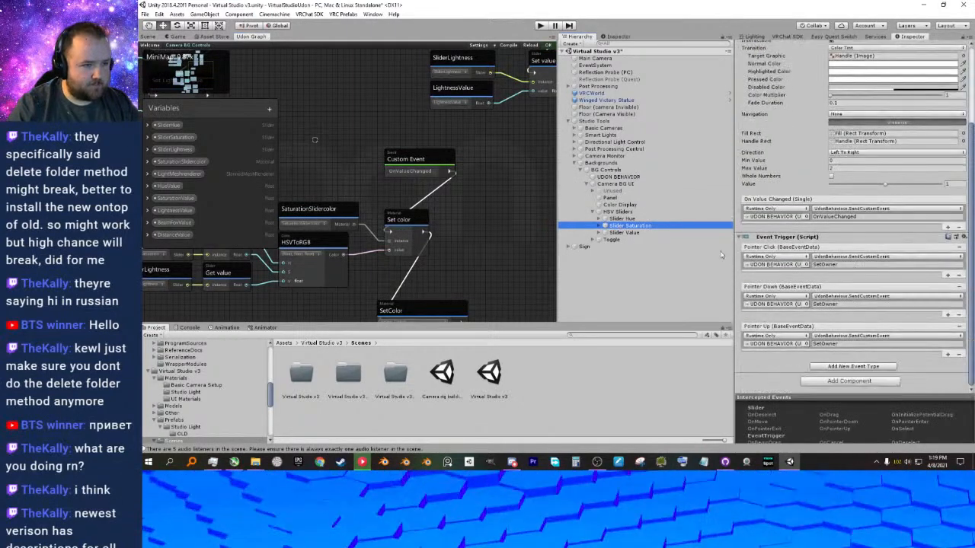
pyautogui.click(627, 227)
pyautogui.click(626, 219)
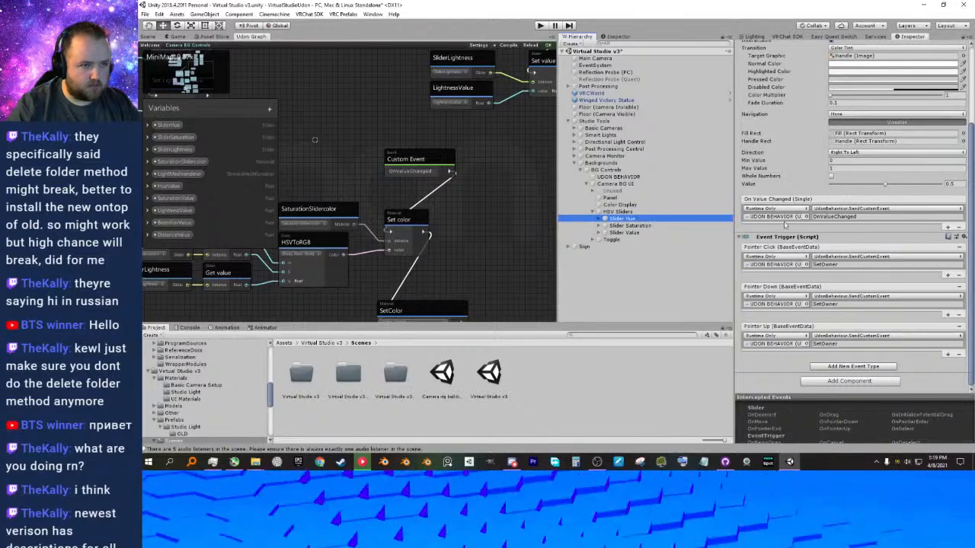
pyautogui.scroll(1, 781, 226)
pyautogui.click(789, 243)
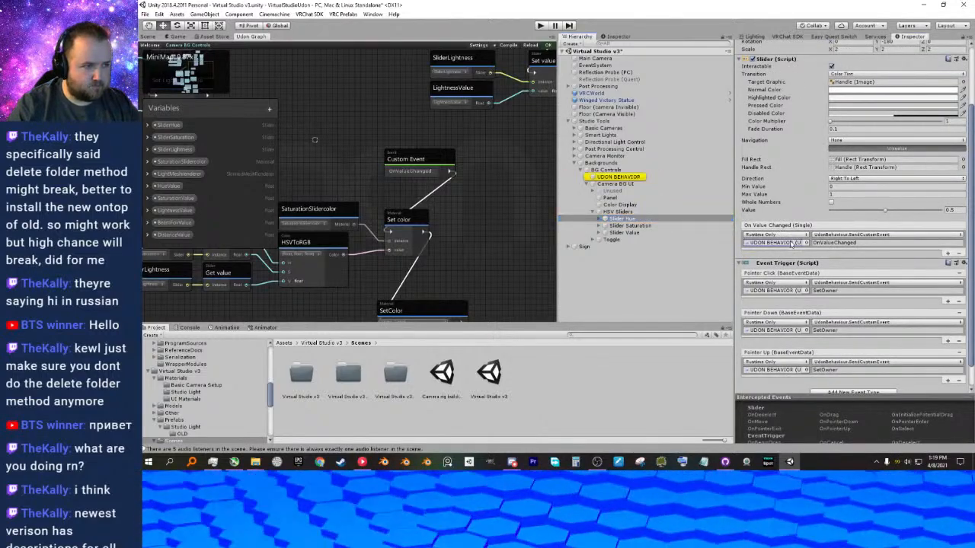
pyautogui.click(647, 227)
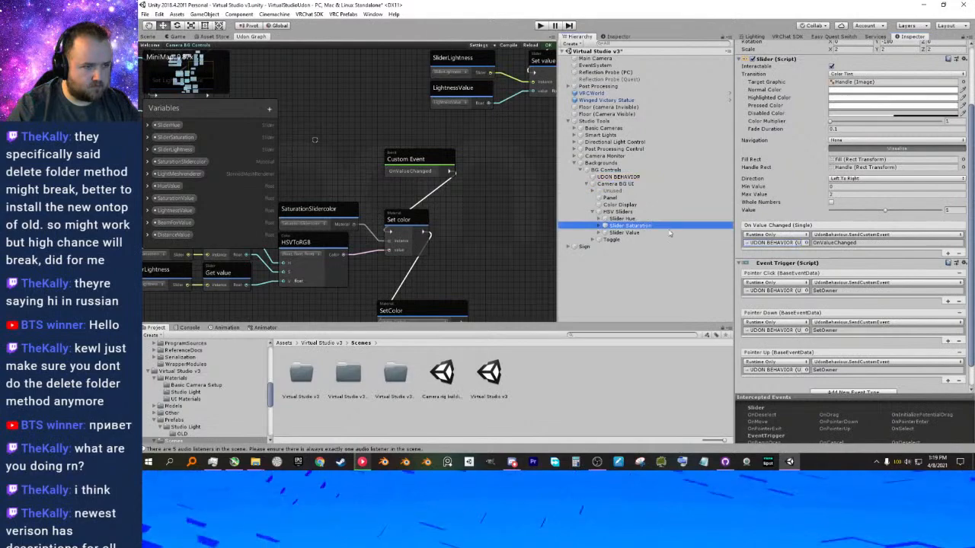
pyautogui.click(778, 245)
pyautogui.click(602, 136)
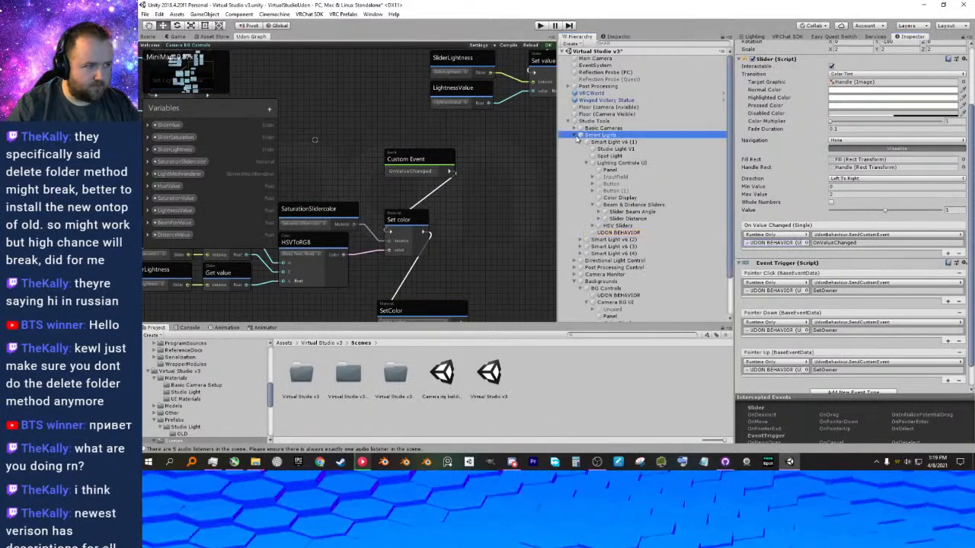
pyautogui.click(580, 135)
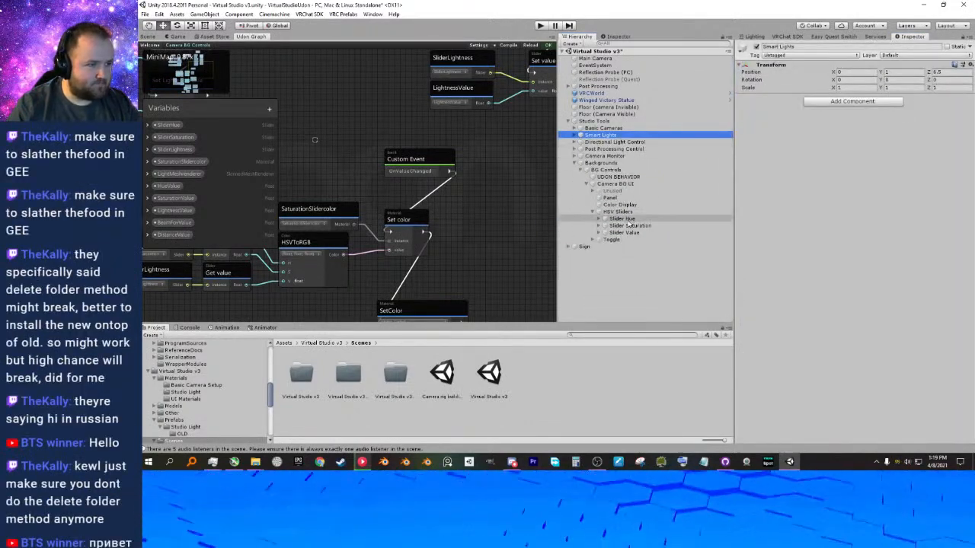
# Assign BG Controls' UDON BEHAVIOR as target of Slider Saturation's On Value Changed, Pointer Click, Pointer Down and Pointer Up events.
pyautogui.click(635, 225)
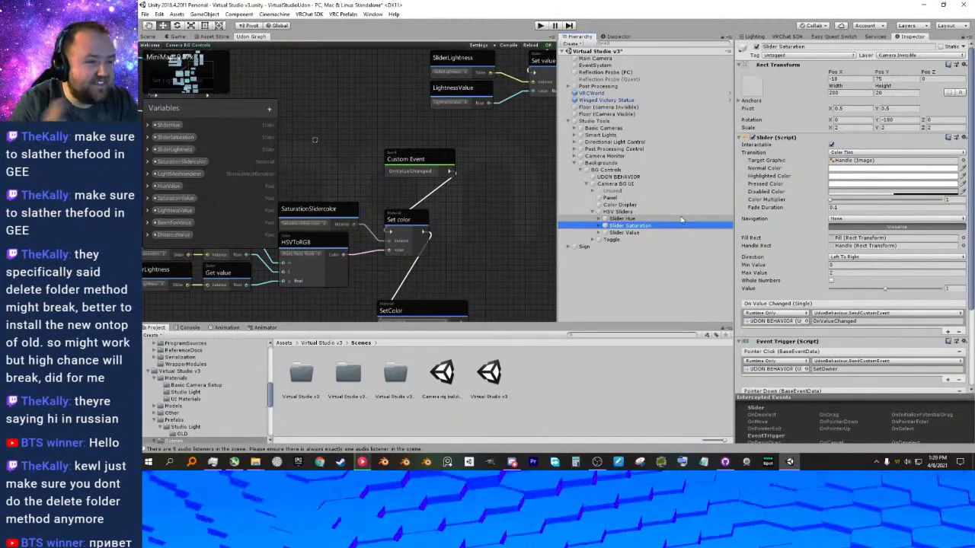
pyautogui.scroll(-3, 806, 239)
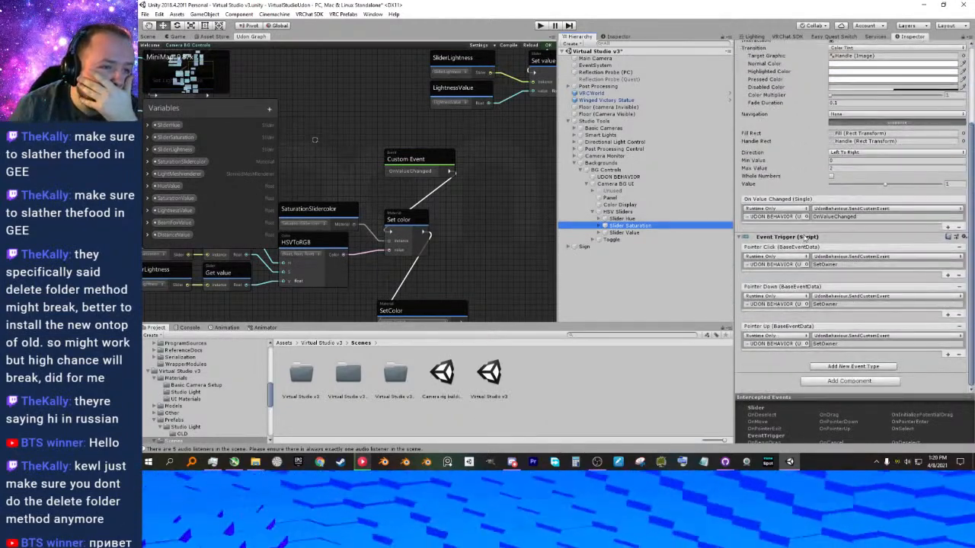
pyautogui.moveTo(631, 177); pyautogui.dragTo(780, 221)
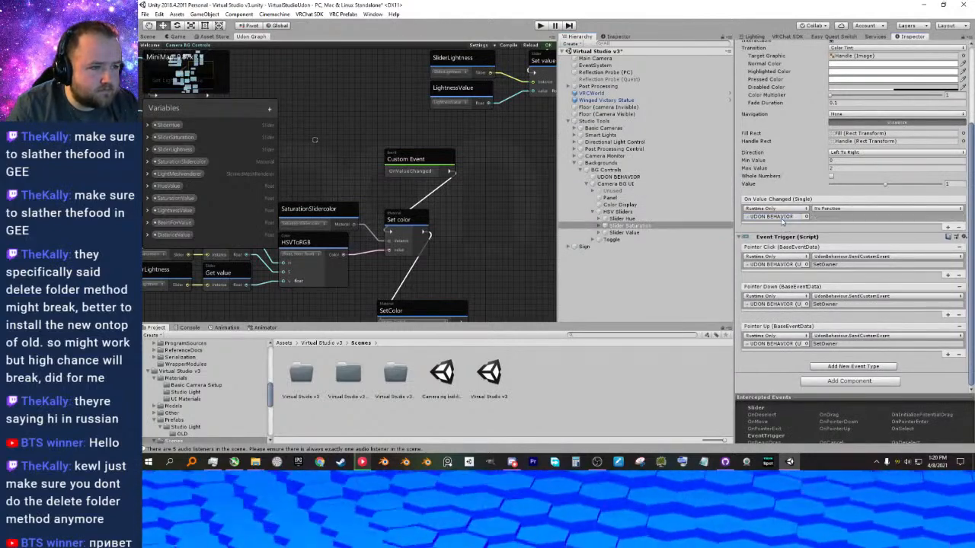
pyautogui.moveTo(630, 178); pyautogui.dragTo(776, 307)
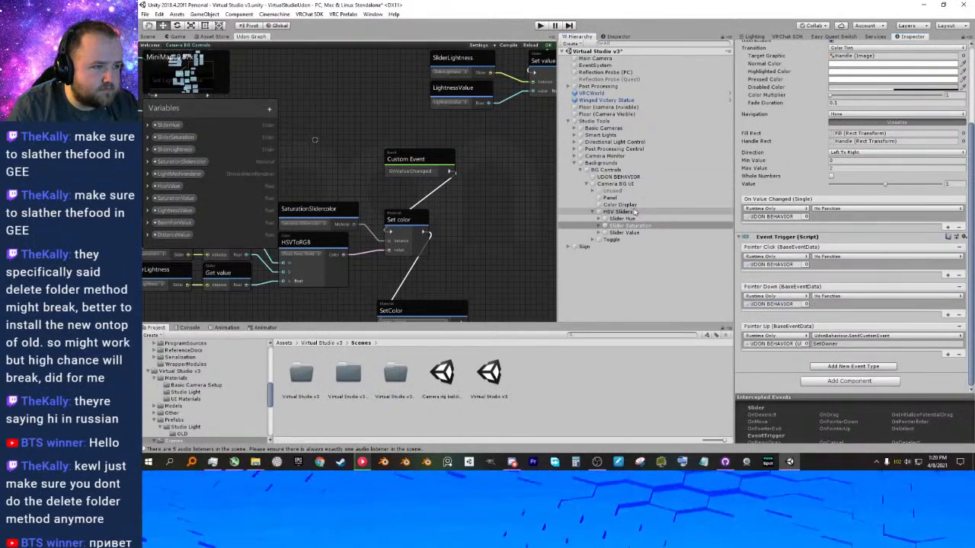
pyautogui.moveTo(631, 177); pyautogui.dragTo(772, 345)
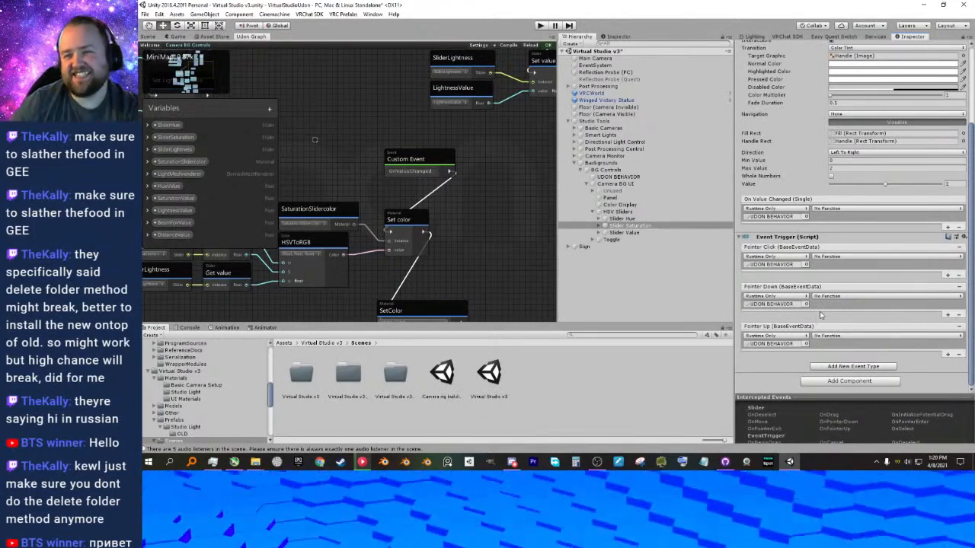
# Set the functions of Slider Saturation's On Value Changed and Pointer Click events to UdonBehaviour's SendCustomEvent (string).
pyautogui.click(822, 210)
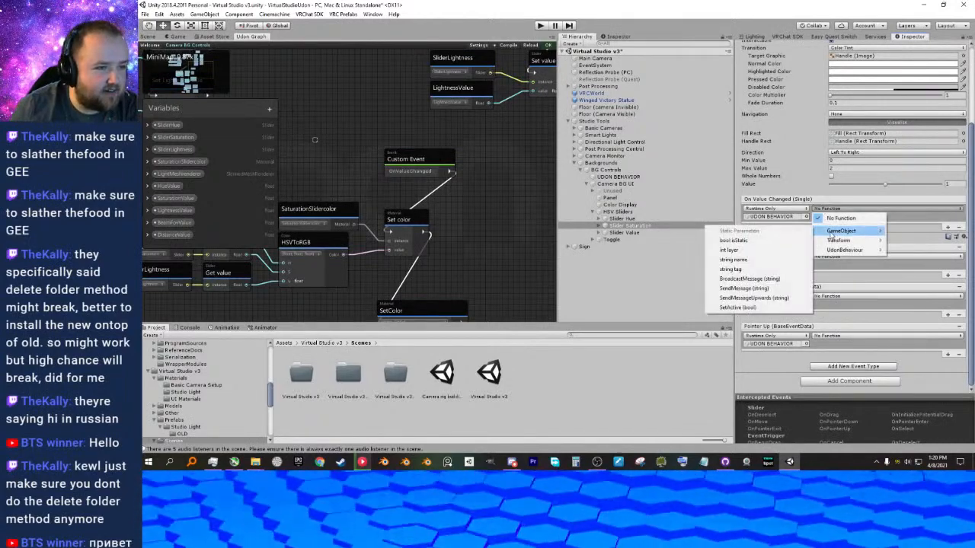
pyautogui.moveTo(833, 250)
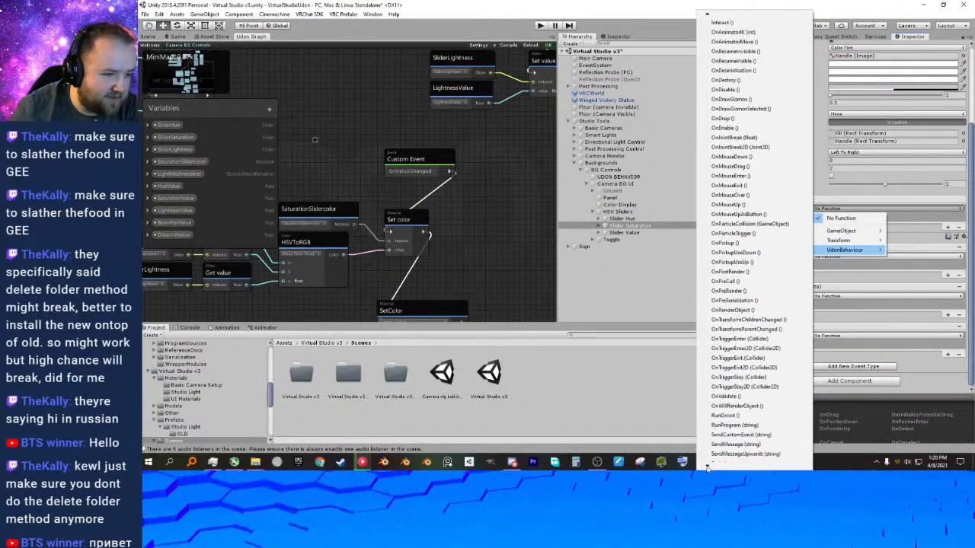
pyautogui.click(733, 436)
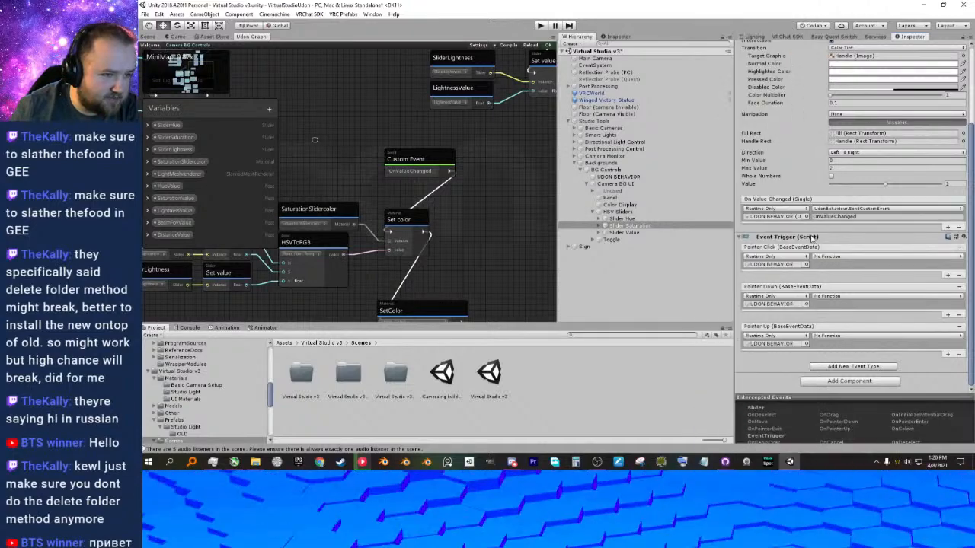
pyautogui.click(836, 257)
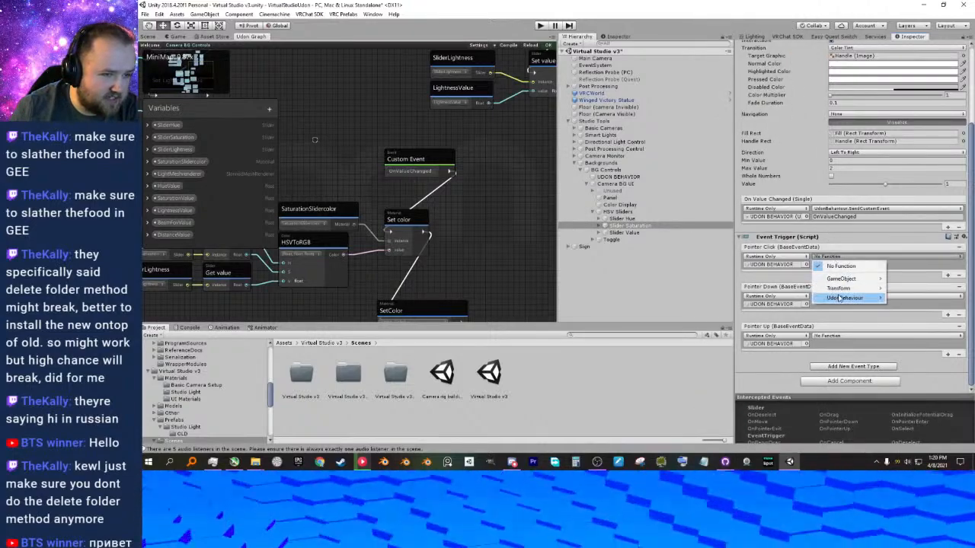
pyautogui.moveTo(844, 298)
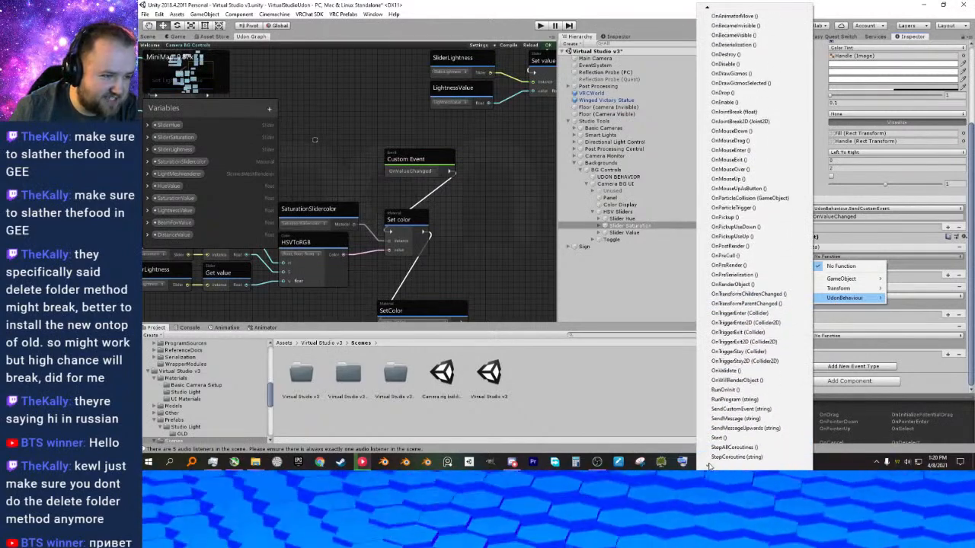
pyautogui.click(746, 410)
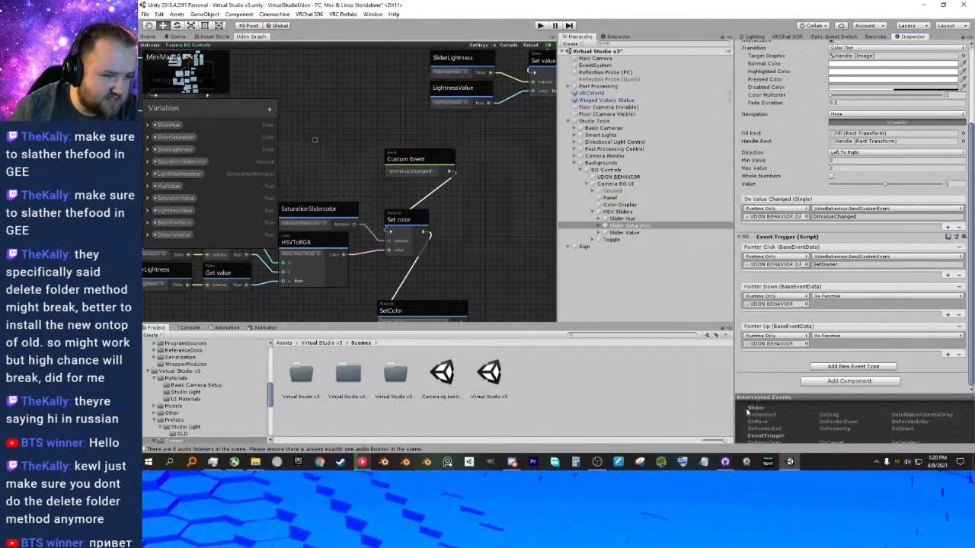
# Set the functions of Slider Saturation's Pointer Down and Pointer Up events to UdonBehaviour's SendCustomEvent (string).
pyautogui.click(842, 297)
pyautogui.moveTo(844, 337)
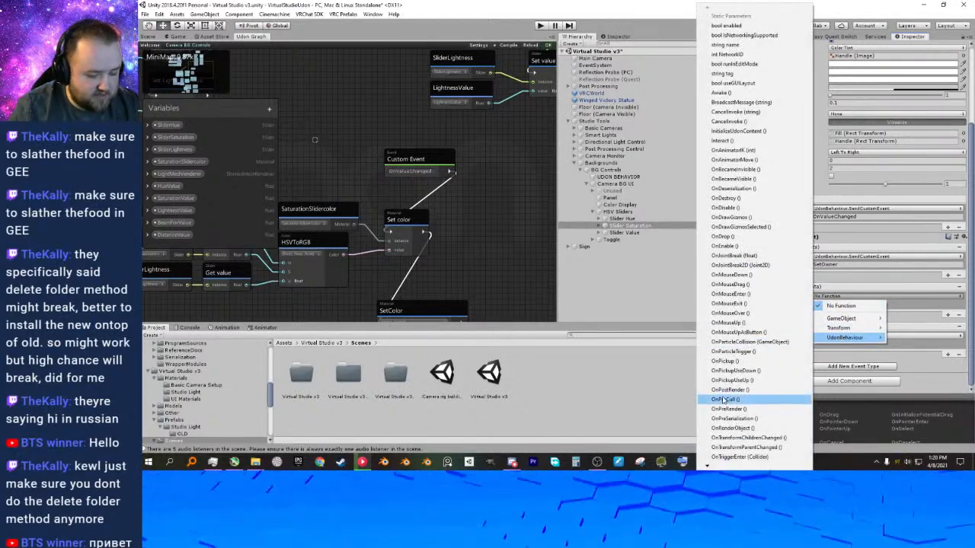
pyautogui.click(776, 428)
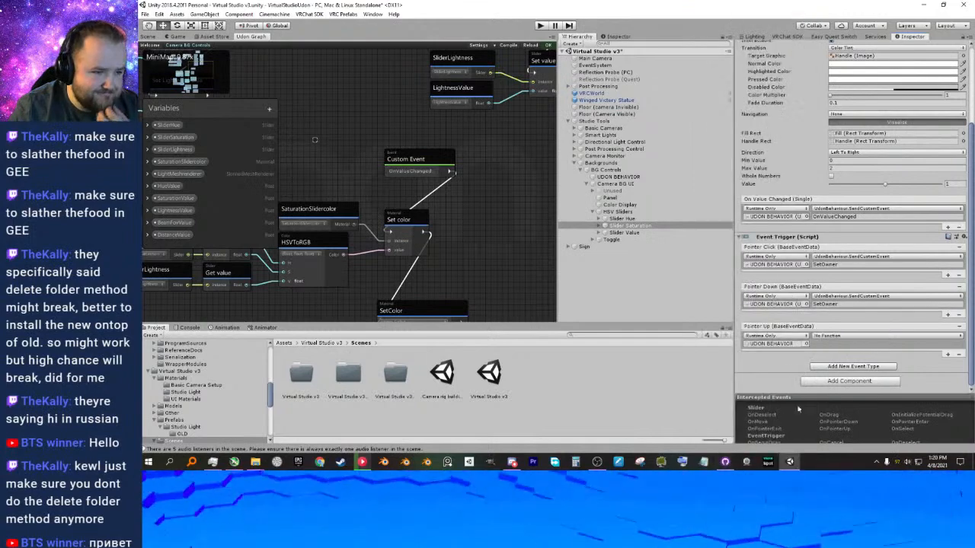
pyautogui.click(843, 336)
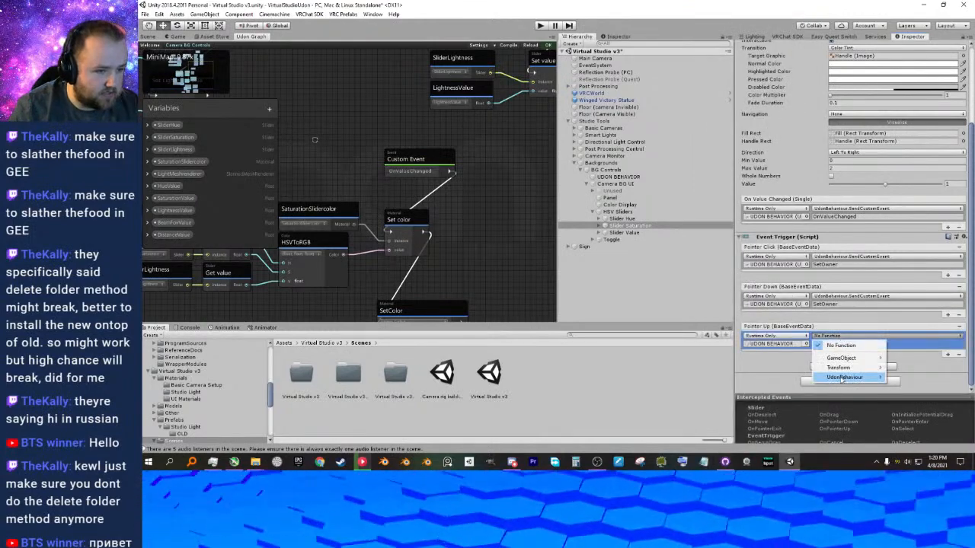
pyautogui.moveTo(843, 377)
pyautogui.click(742, 457)
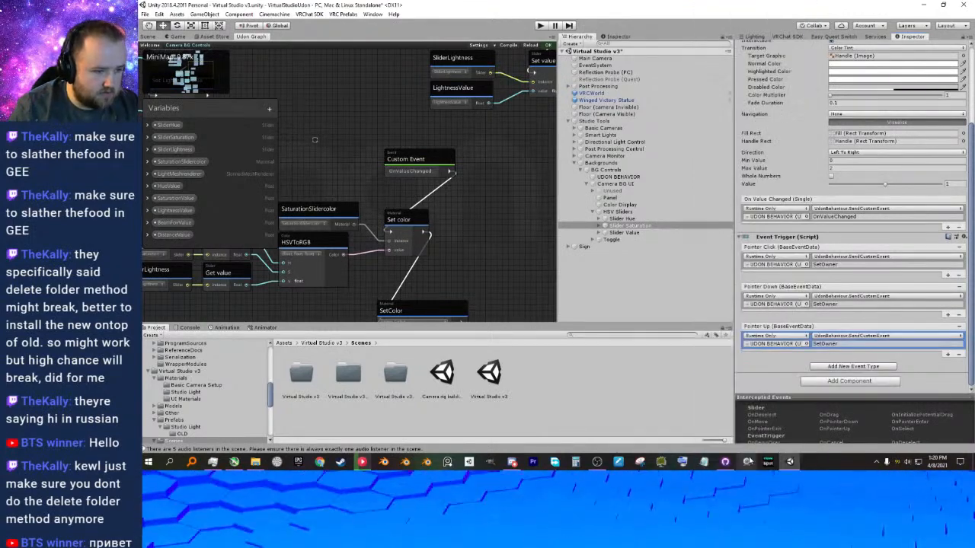
# Assign BG Controls' UDON BEHAVIOR as target of Slider Value's On Value Changed, Pointer Click, Pointer Down and Pointer Up events.
pyautogui.click(634, 233)
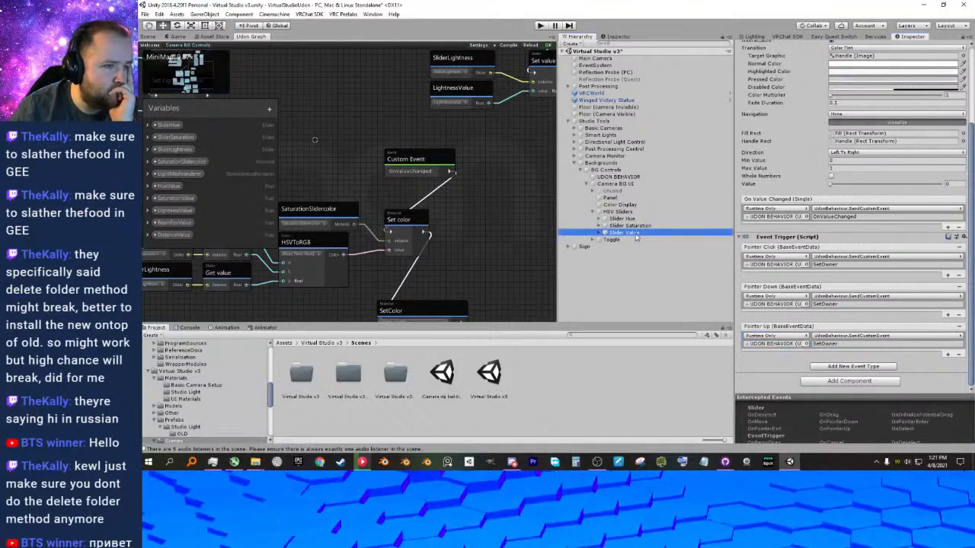
pyautogui.click(776, 219)
pyautogui.click(575, 135)
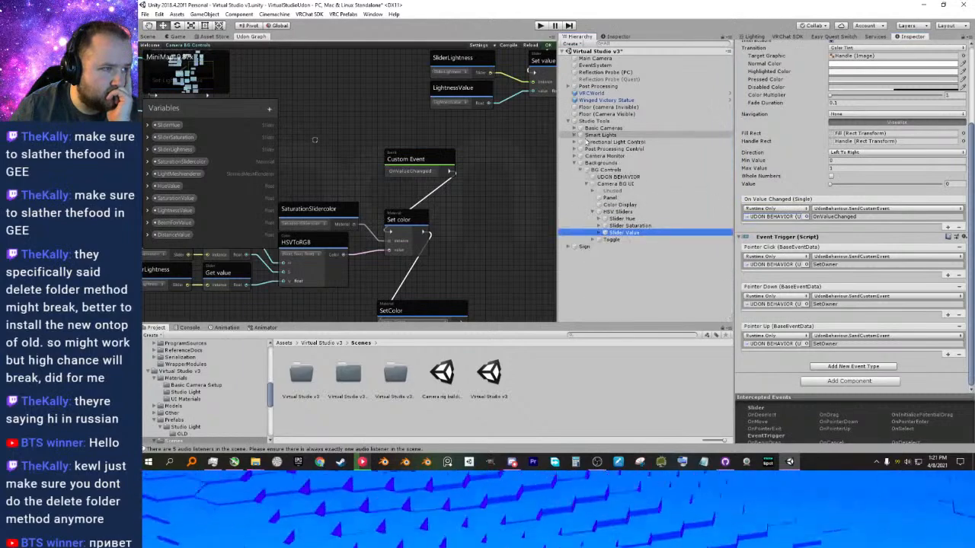
pyautogui.moveTo(616, 177); pyautogui.dragTo(764, 217)
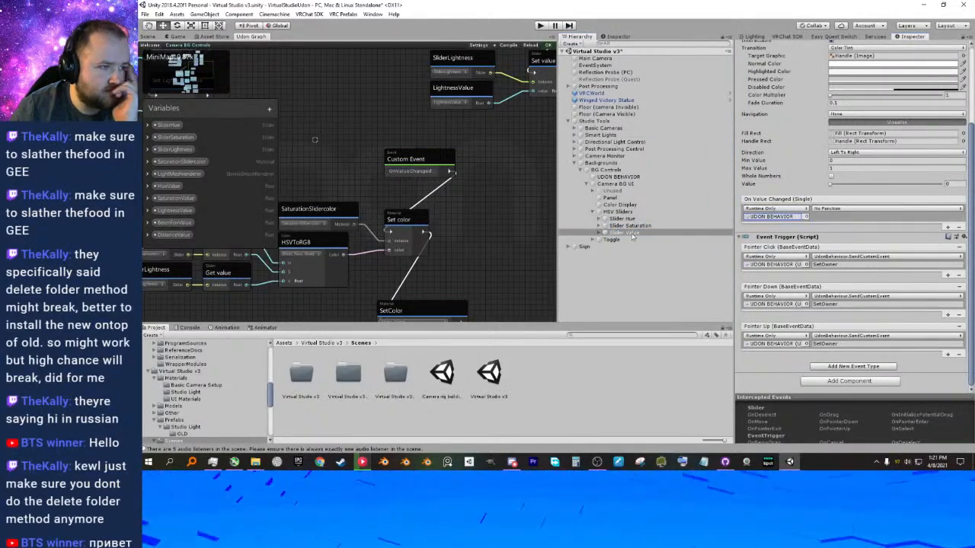
pyautogui.moveTo(618, 177); pyautogui.dragTo(762, 266)
pyautogui.moveTo(618, 179); pyautogui.dragTo(784, 347)
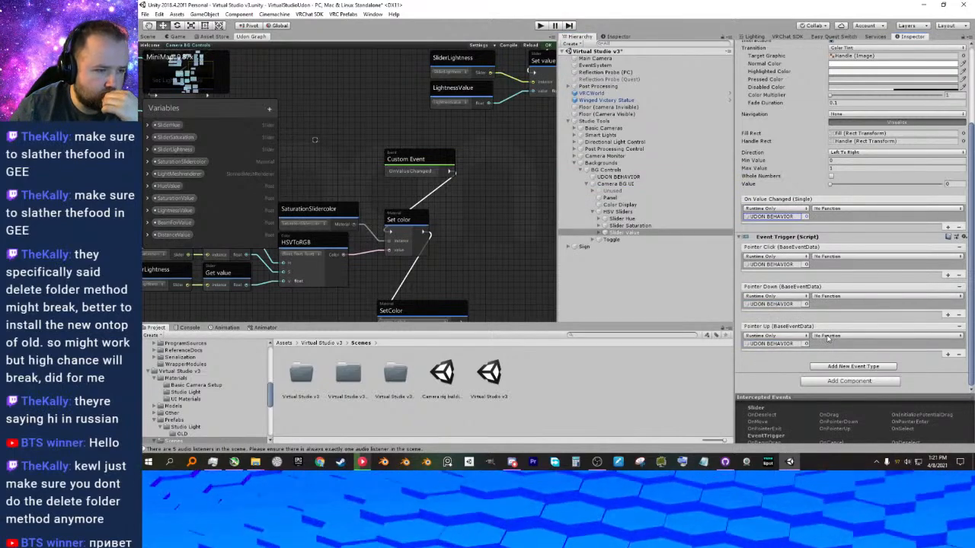
# Set the functions of Slider Value's Pointer Up and Pointer Down events to UdonBehaviour's SendCustomEvent (string).
pyautogui.click(828, 337)
pyautogui.moveTo(841, 378)
pyautogui.press('s')
pyautogui.press('s')
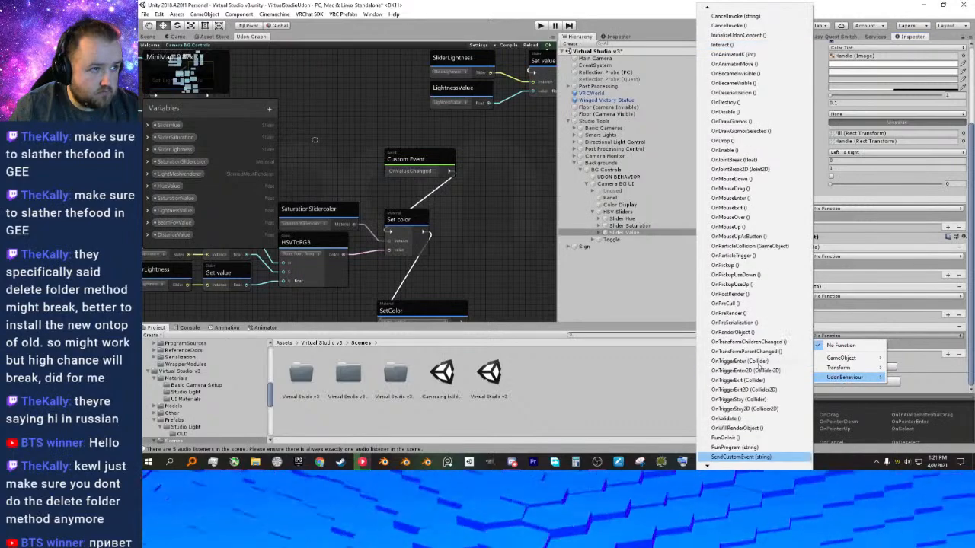
pyautogui.click(747, 459)
pyautogui.click(828, 297)
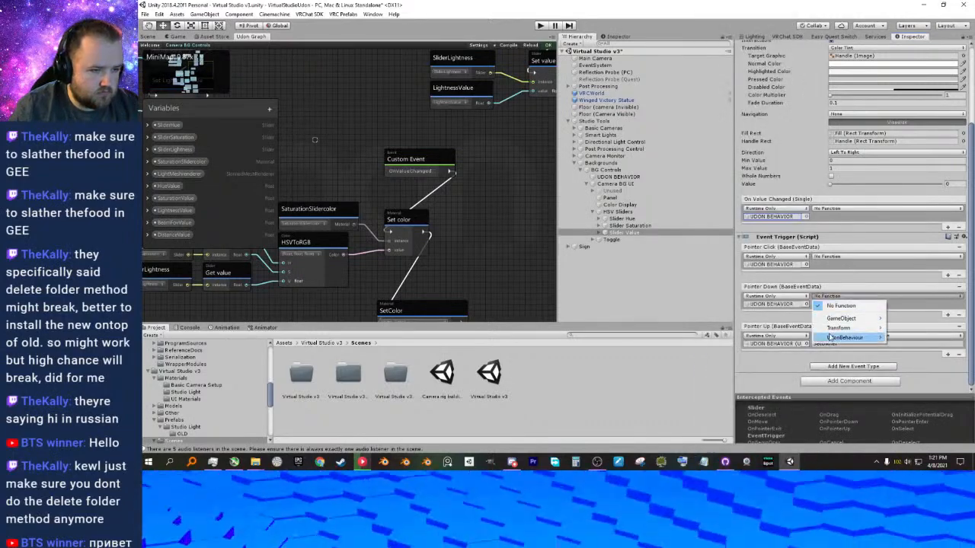
pyautogui.moveTo(830, 337)
pyautogui.press('s')
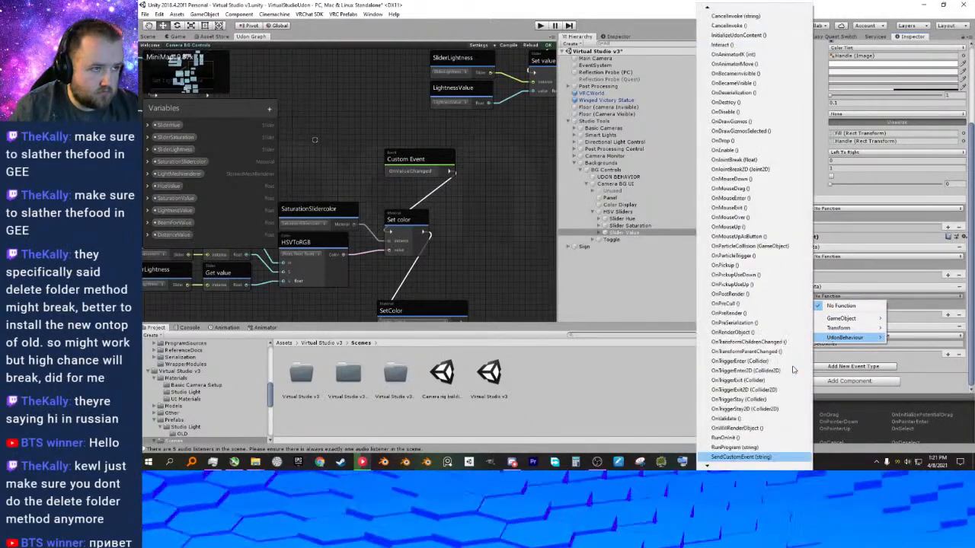
pyautogui.click(764, 458)
# Set the functions of Slider Value's Pointer Click and On Value Changed events to UdonBehaviour's SendCustomEvent (string).
pyautogui.click(836, 258)
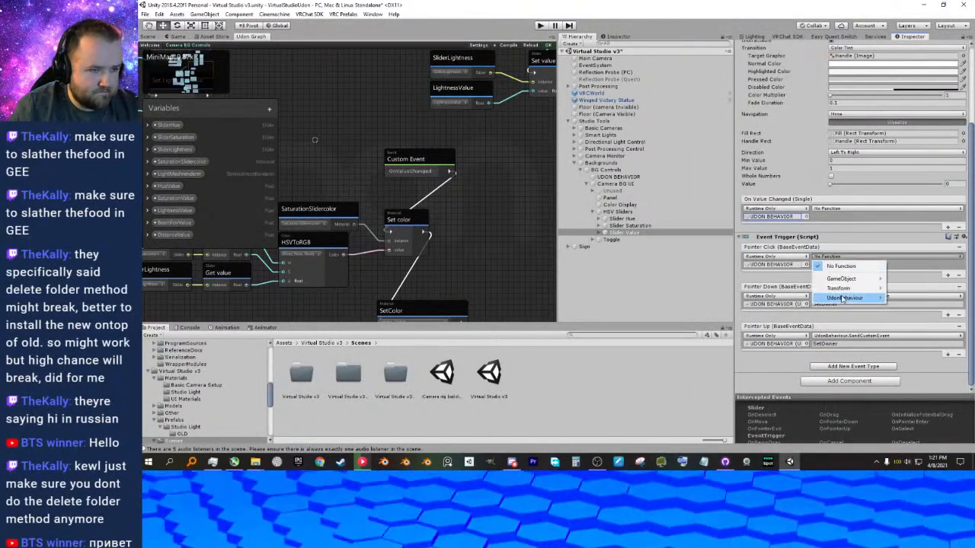
pyautogui.moveTo(841, 298)
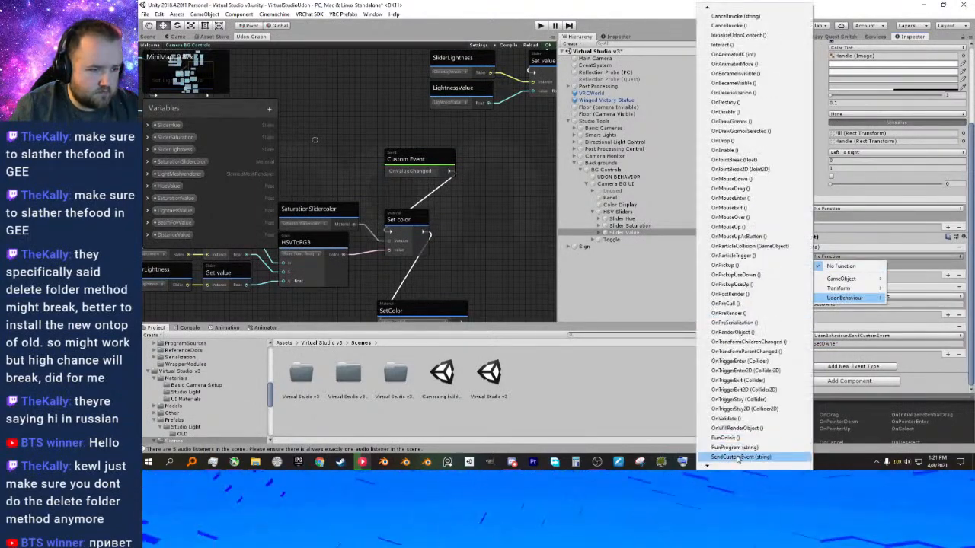
pyautogui.click(737, 458)
pyautogui.click(838, 209)
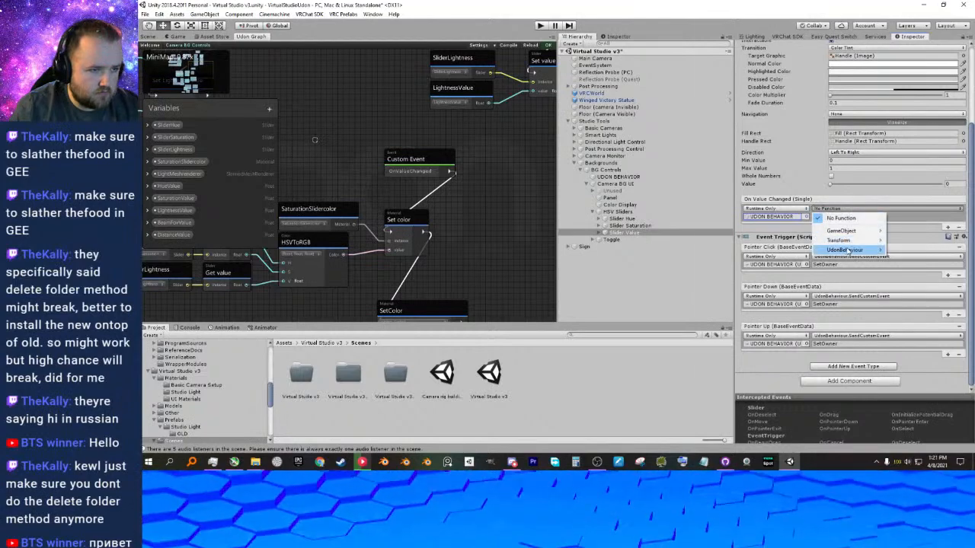
pyautogui.moveTo(845, 251)
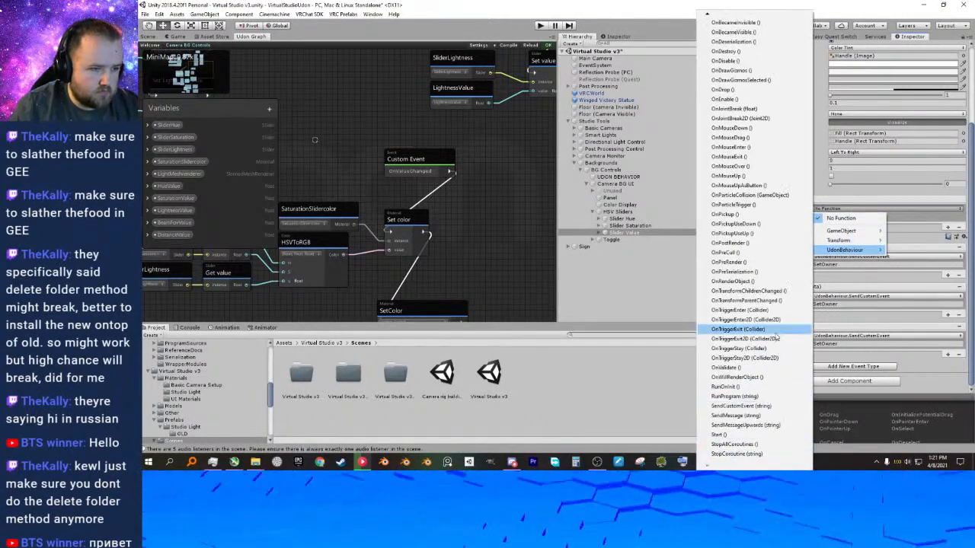
pyautogui.click(769, 405)
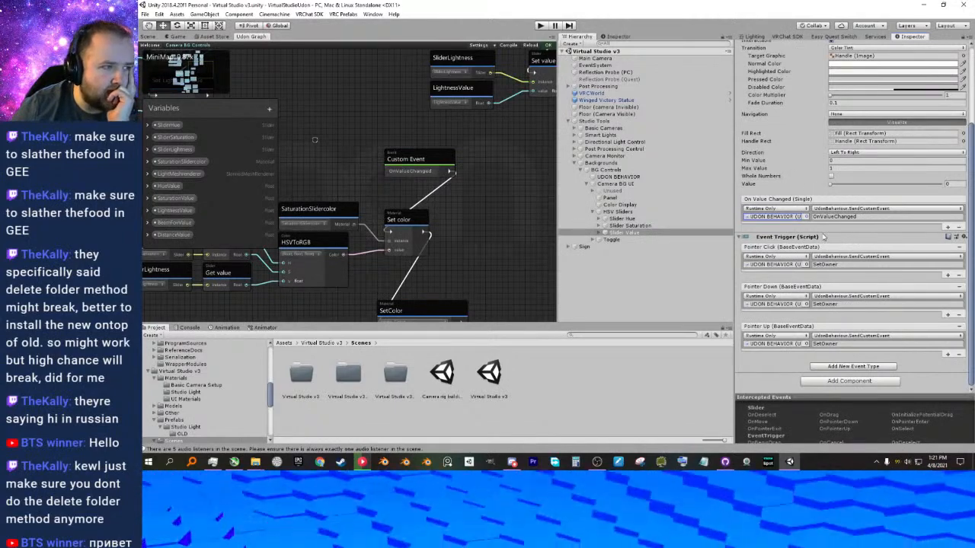
# Run the scene, walk to the camera background panel, test its H, S and V sliders, and stop the run.
pyautogui.click(621, 205)
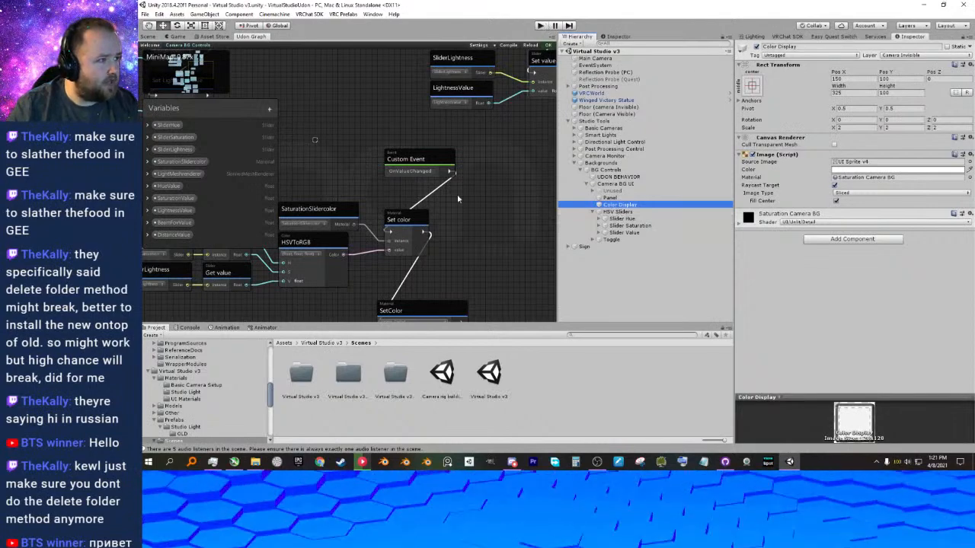
pyautogui.click(541, 27)
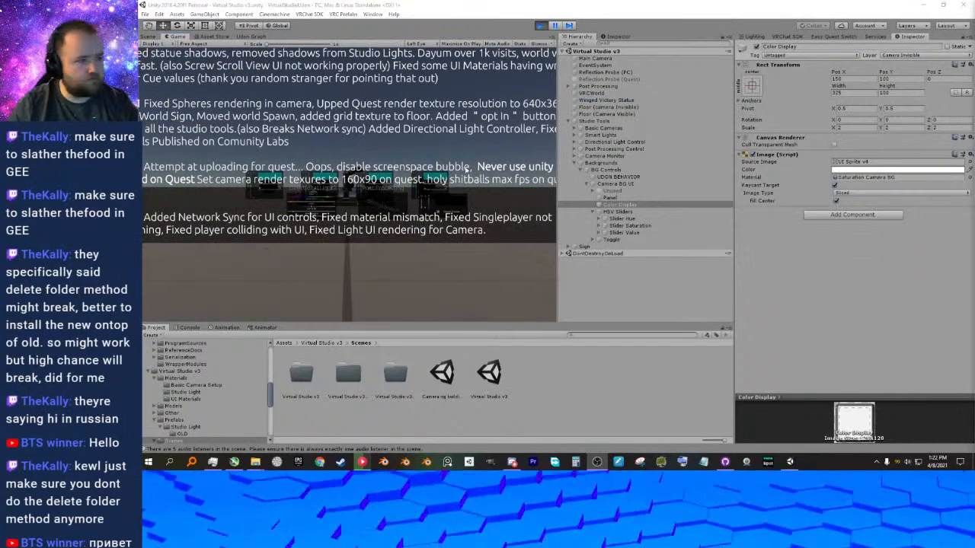
pyautogui.click(341, 197)
pyautogui.press('w')
pyautogui.press('w')
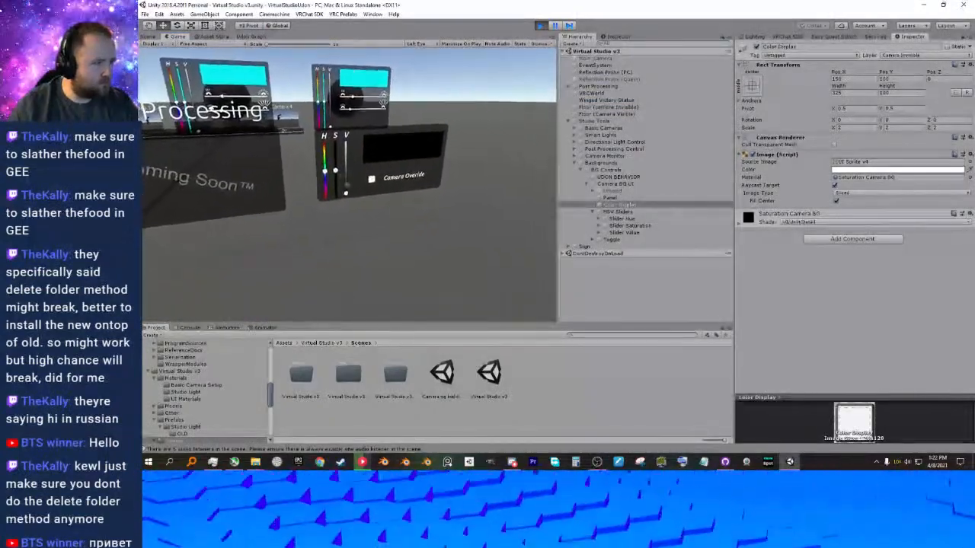
pyautogui.click(348, 185)
pyautogui.click(348, 185)
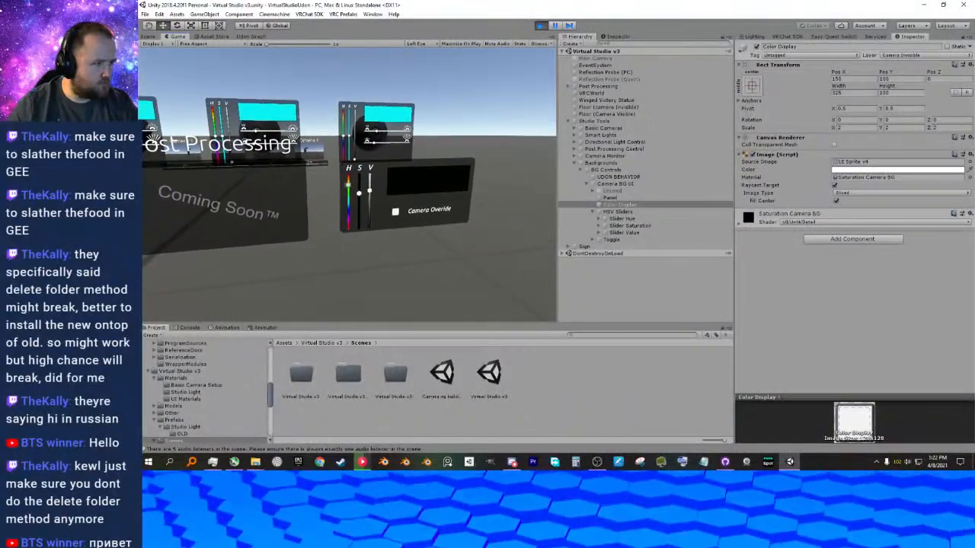
pyautogui.click(348, 185)
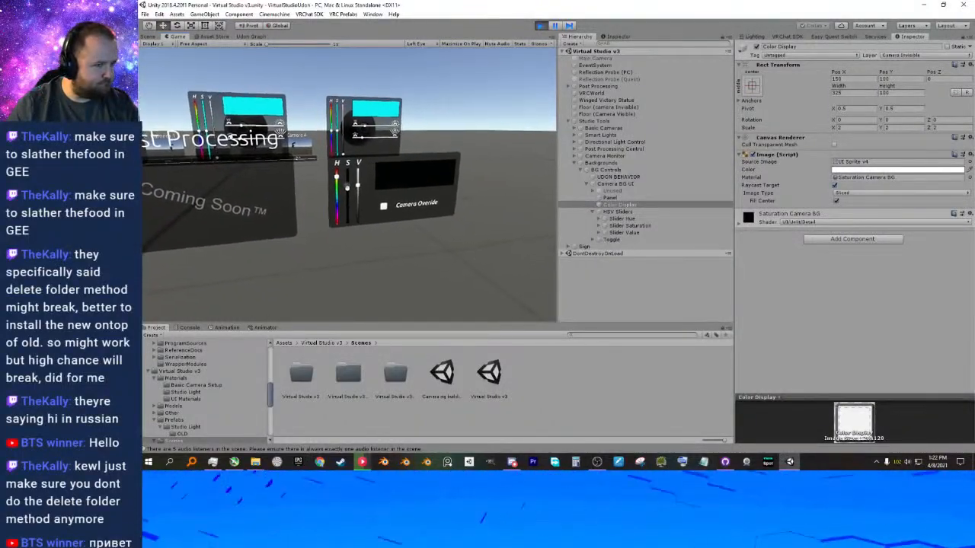
pyautogui.press('Escape')
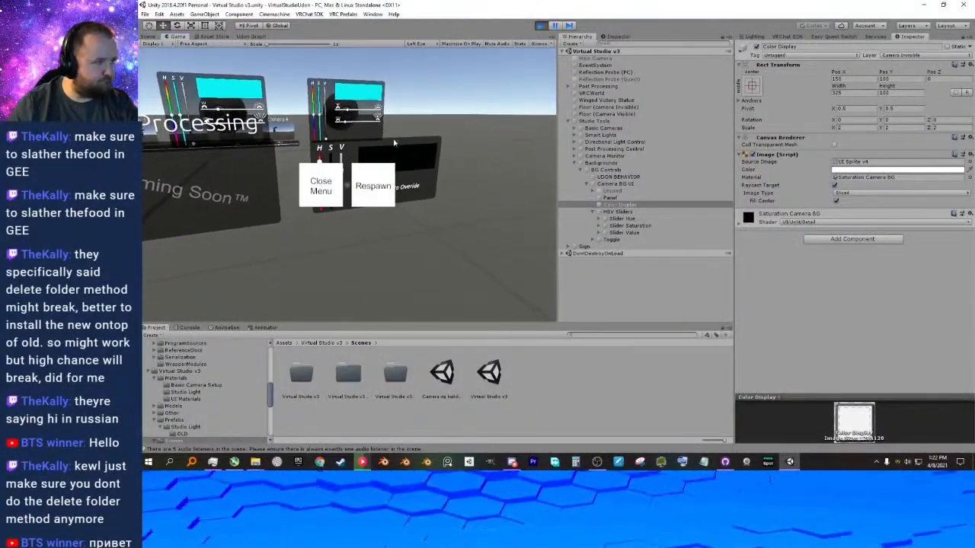
pyautogui.click(539, 25)
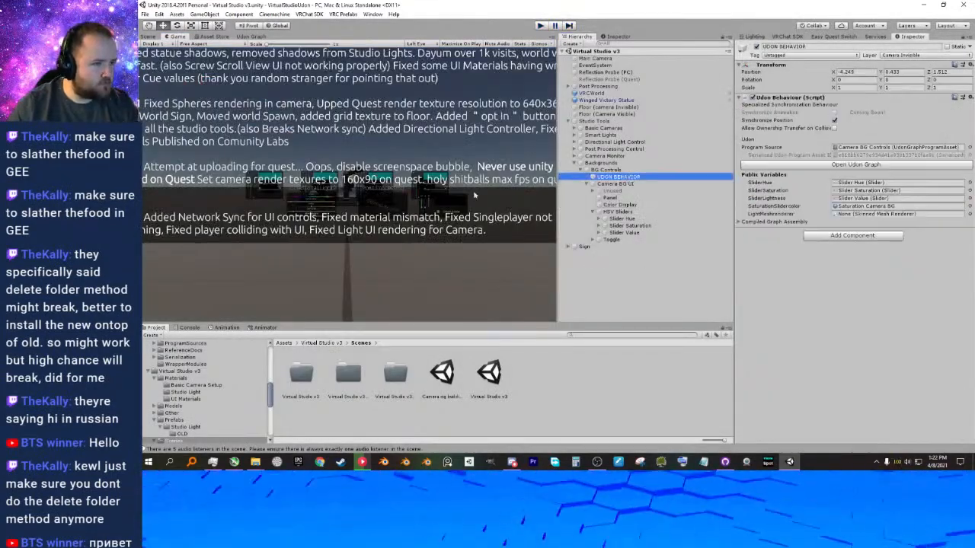
# Reposition the OnValueChanged Custom Event node above the Set color node in the Camera BG Controls graph.
pyautogui.click(250, 37)
pyautogui.moveTo(465, 251); pyautogui.dragTo(499, 229, button='middle')
pyautogui.moveTo(462, 140); pyautogui.dragTo(439, 148)
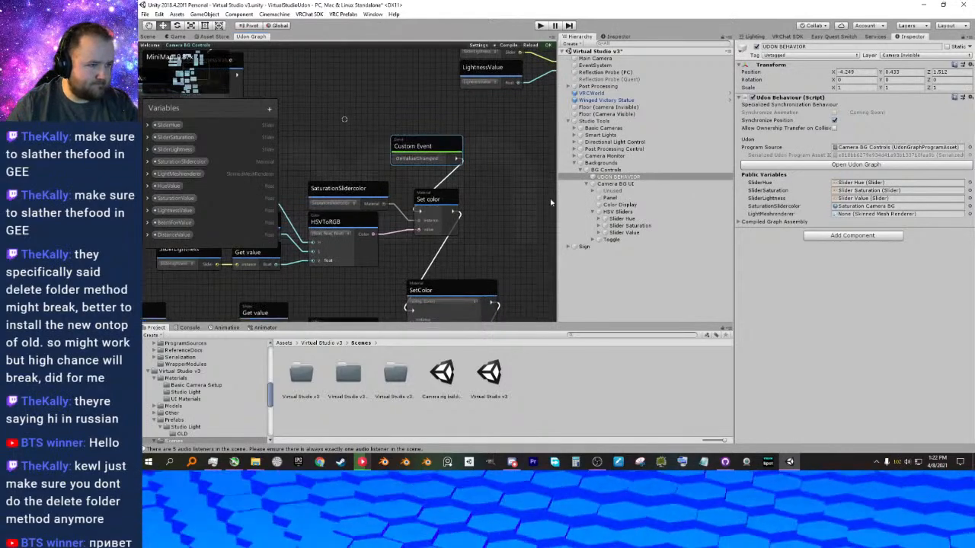
# Check the targets and functions of Slider Hue's On Value Changed and Event Trigger events.
pyautogui.click(629, 220)
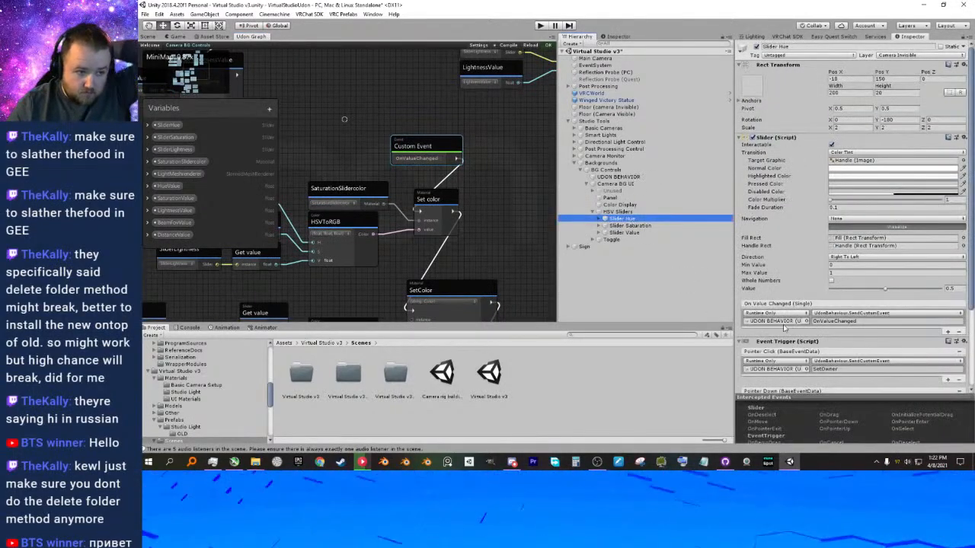
pyautogui.click(806, 321)
pyautogui.click(837, 154)
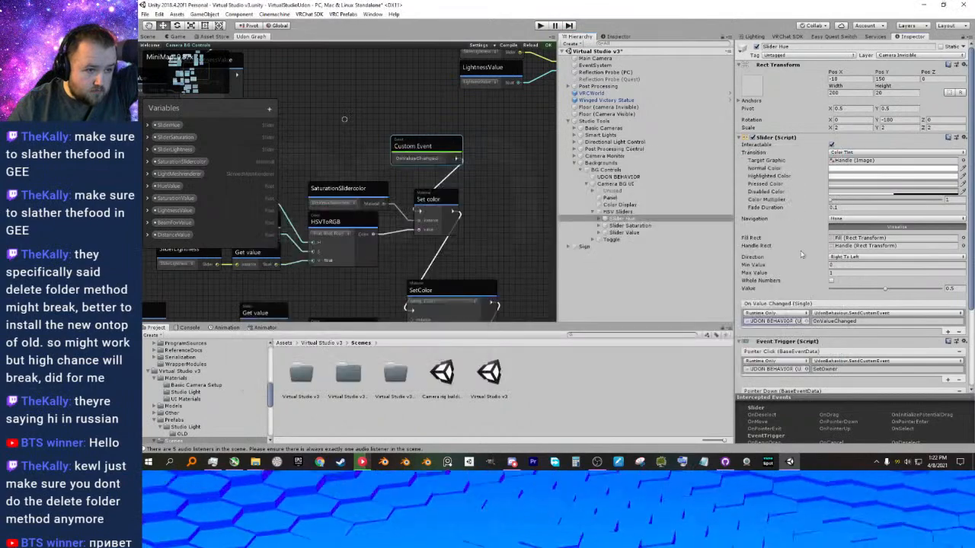
pyautogui.click(785, 321)
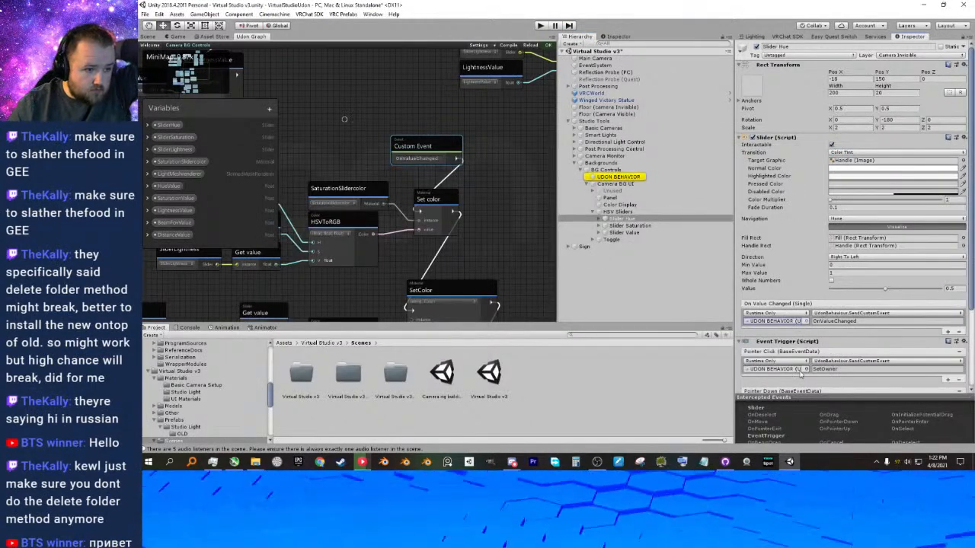
pyautogui.scroll(-2, 785, 327)
pyautogui.click(790, 371)
pyautogui.scroll(-1, 790, 350)
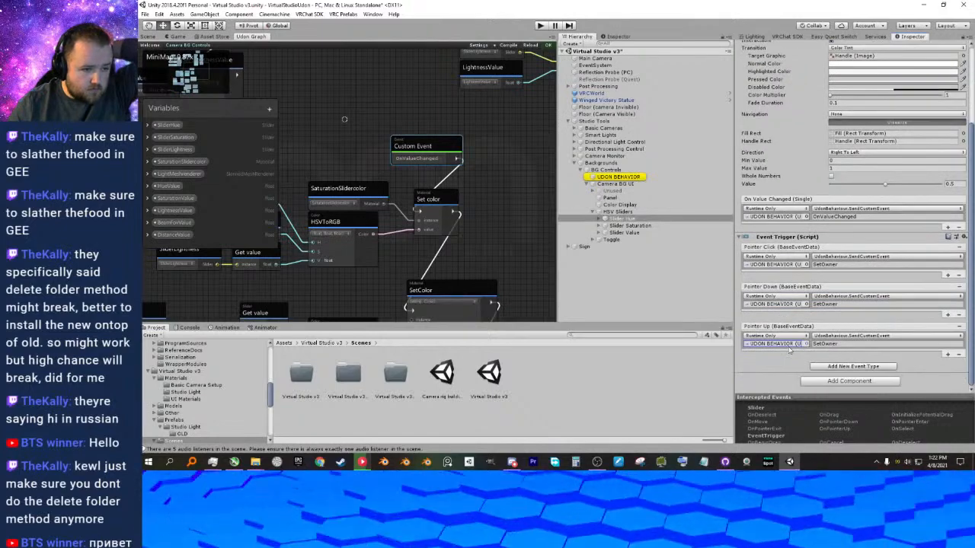
pyautogui.scroll(3, 789, 345)
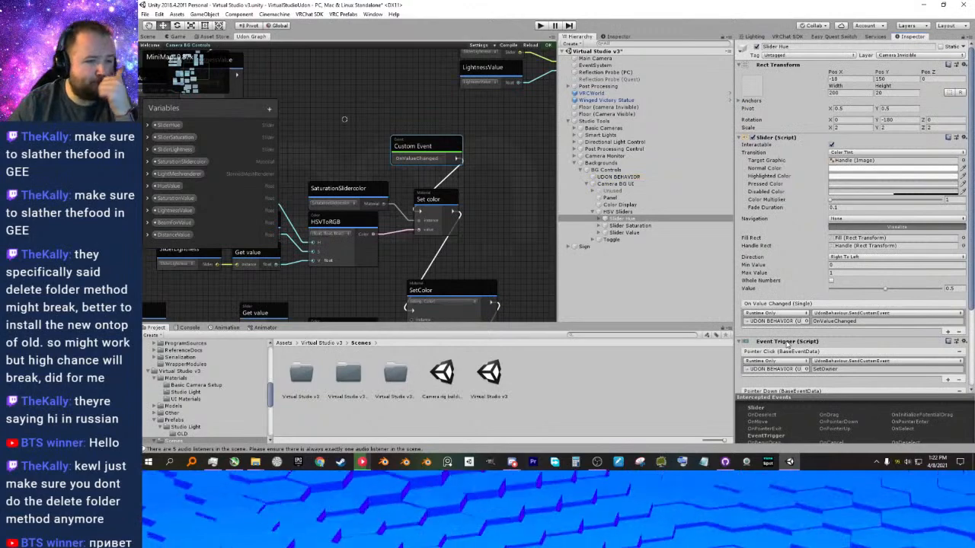
pyautogui.scroll(-1, 775, 302)
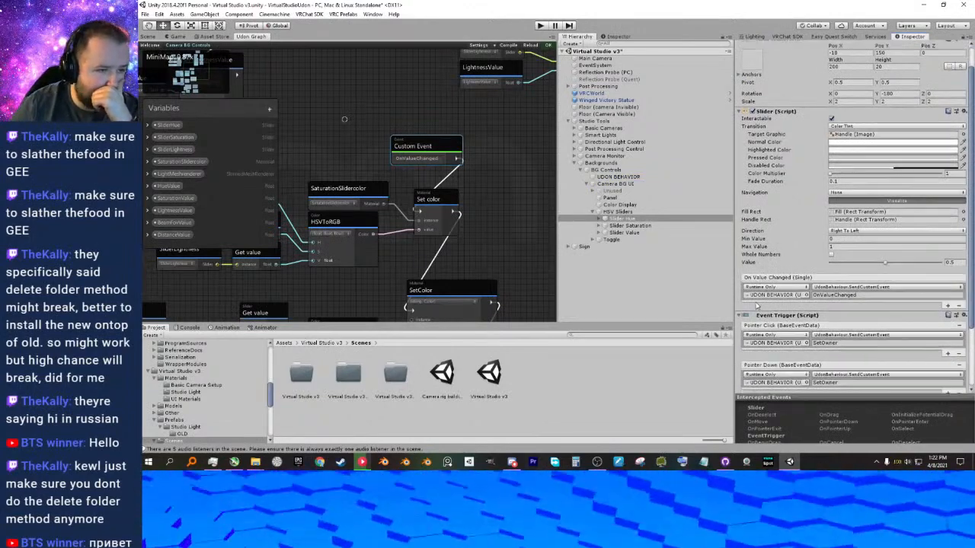
pyautogui.scroll(-1, 770, 313)
pyautogui.scroll(-1, 770, 318)
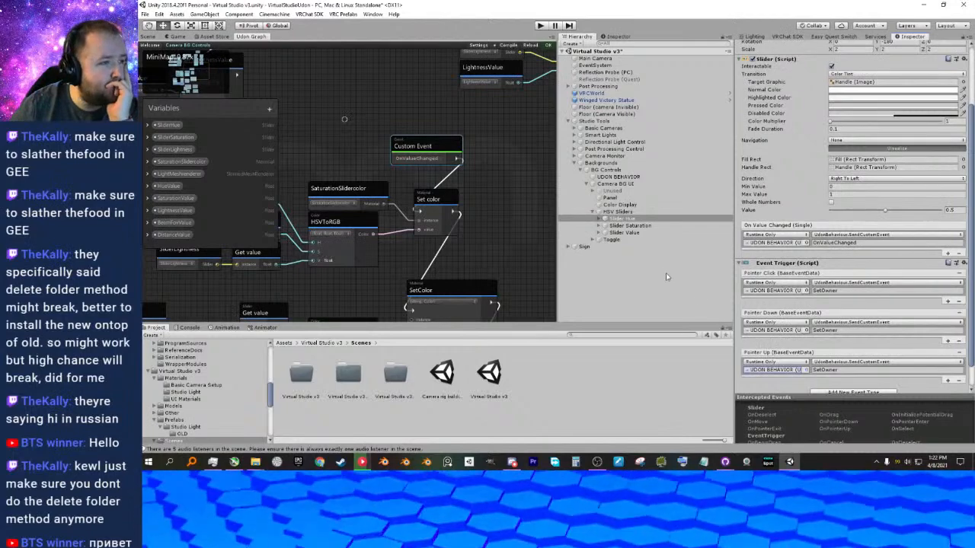
# Check Slider Value's event setup and look through Slider Saturation's child objects.
pyautogui.click(611, 214)
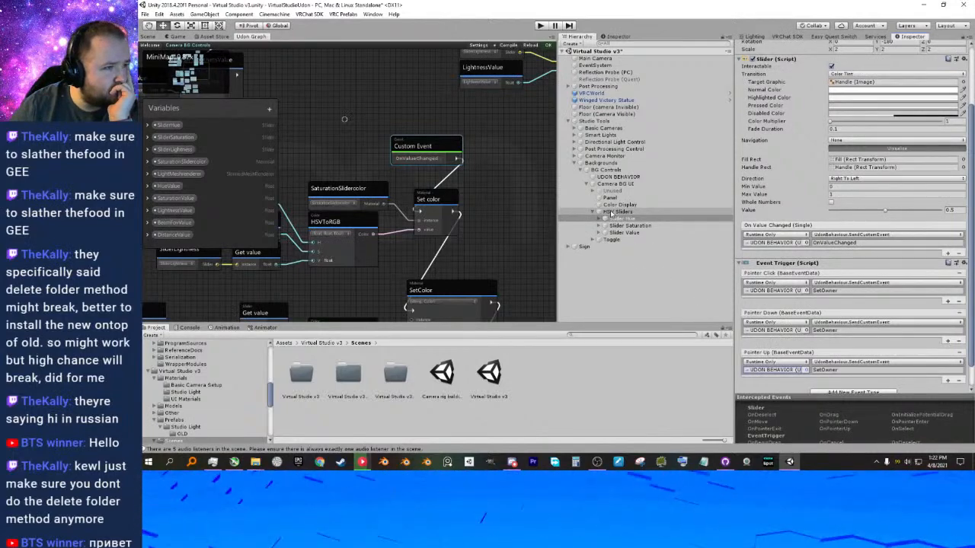
pyautogui.click(615, 225)
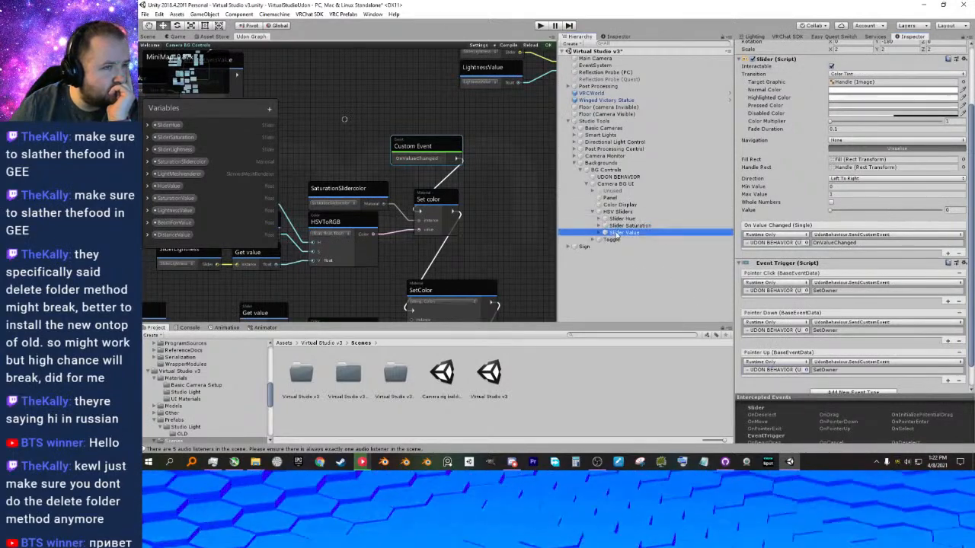
pyautogui.click(601, 226)
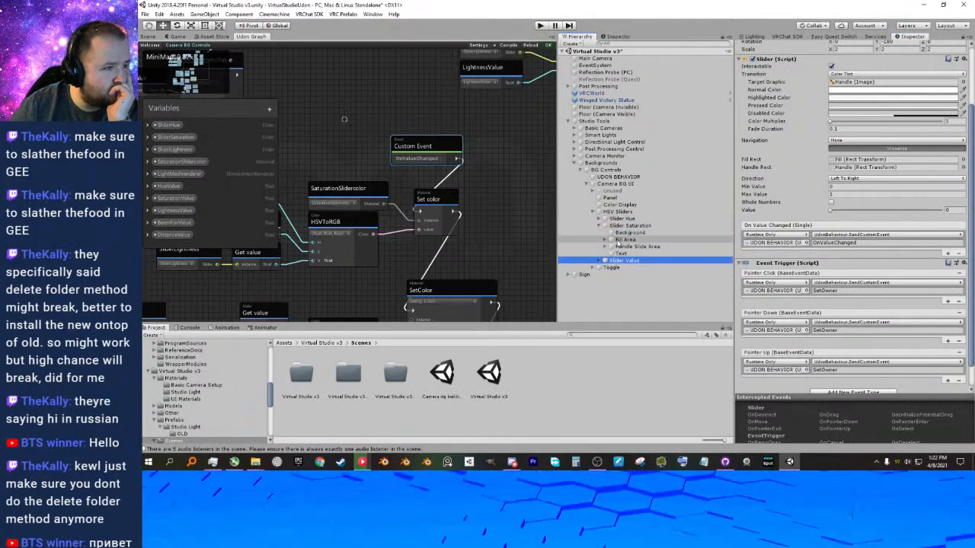
pyautogui.click(599, 227)
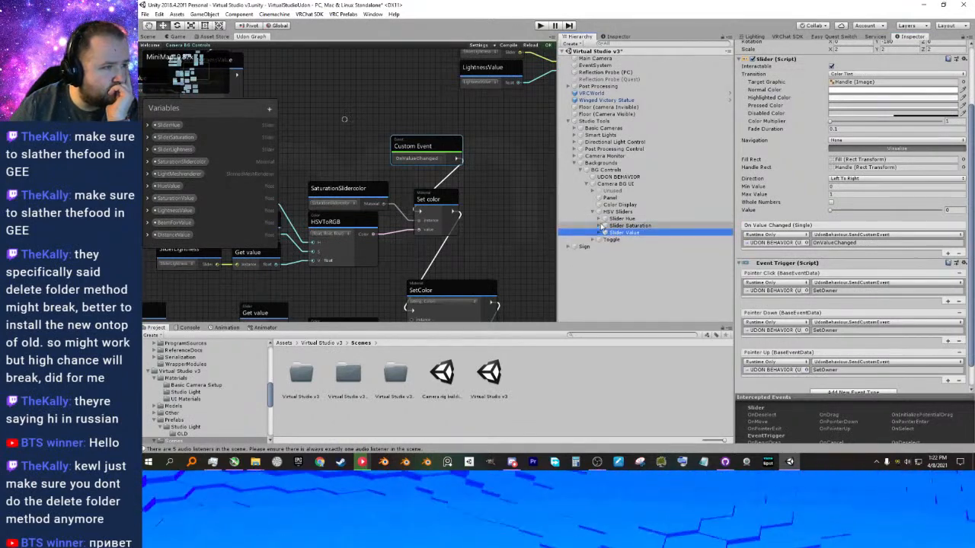
# Compare the material in UDON BEHAVIOR's SaturationSlidercolor variable with the one assigned to Color Display.
pyautogui.click(615, 177)
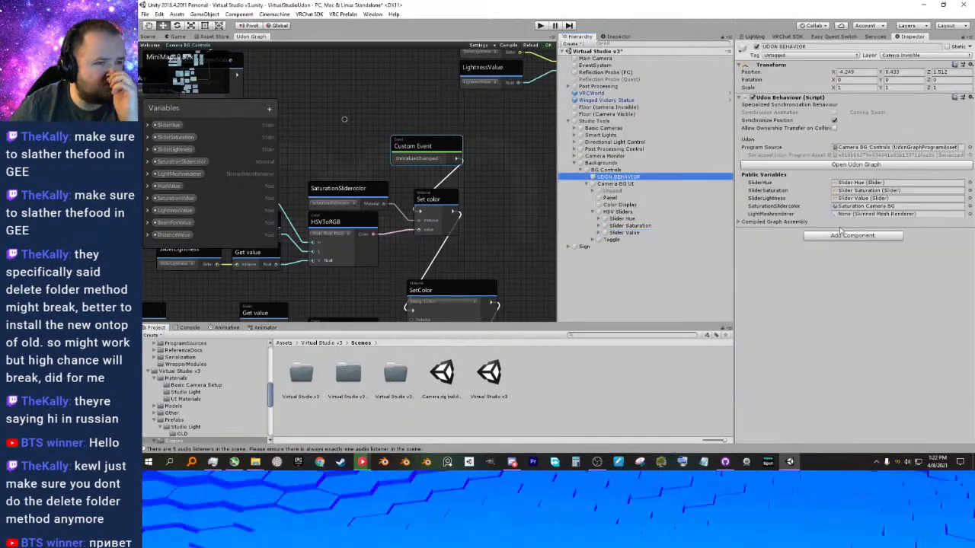
pyautogui.click(930, 208)
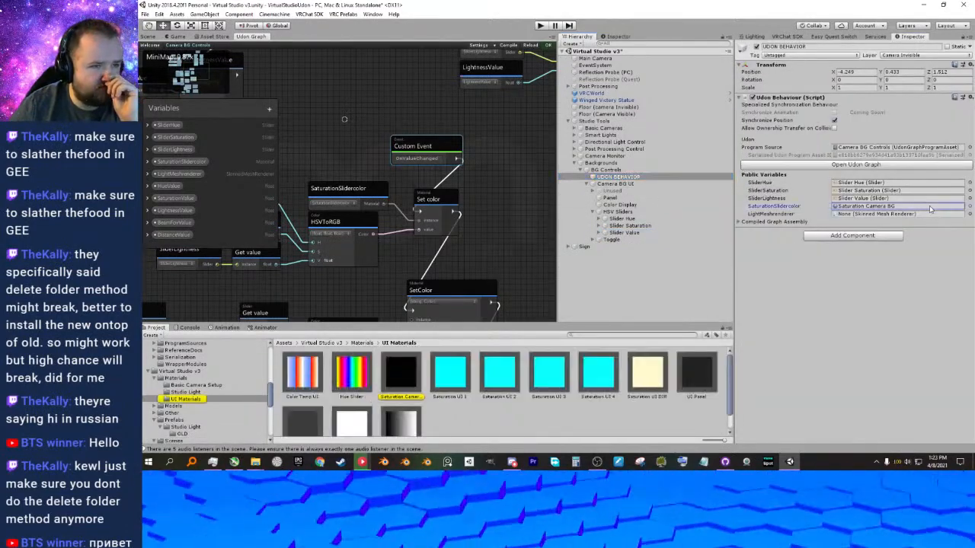
pyautogui.click(623, 204)
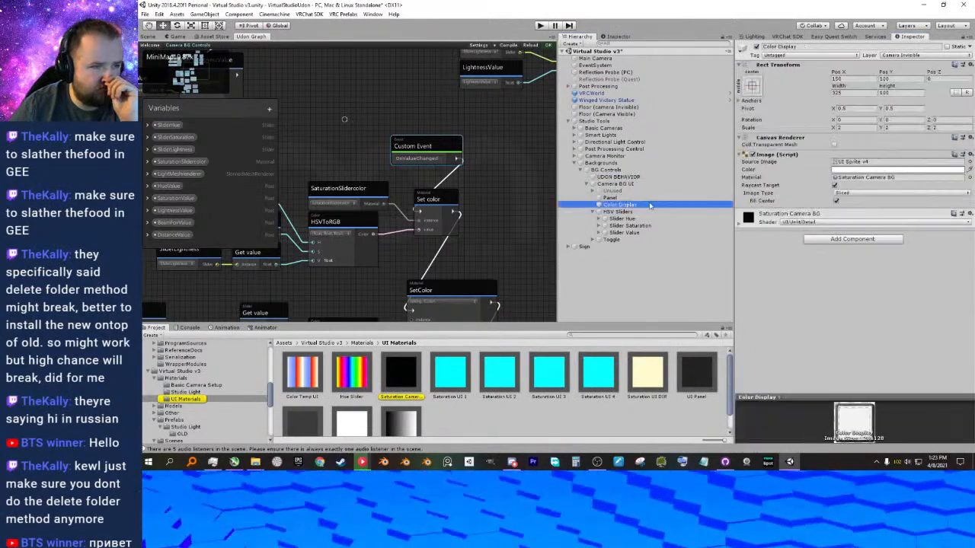
pyautogui.click(882, 178)
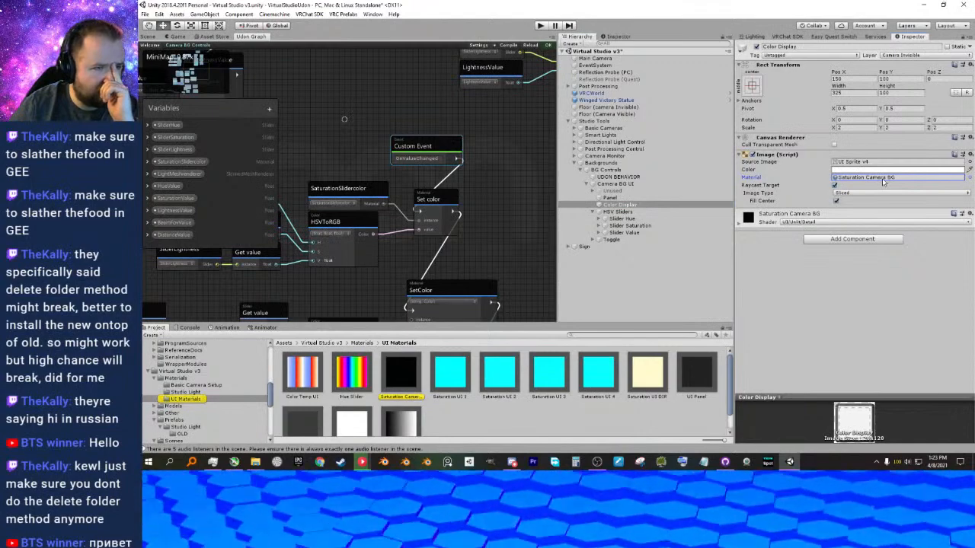
# Set the Main Color of the Saturation Camera BG material to cyan (00FFFF).
pyautogui.click(739, 223)
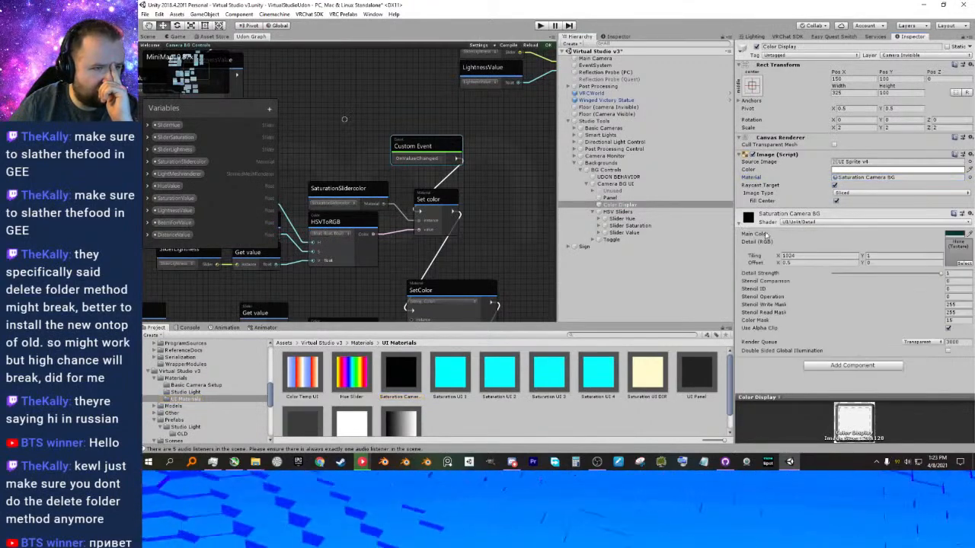
pyautogui.click(948, 235)
pyautogui.moveTo(736, 216)
pyautogui.mouseDown()
pyautogui.moveTo(738, 181)
pyautogui.moveTo(752, 174)
pyautogui.mouseUp()
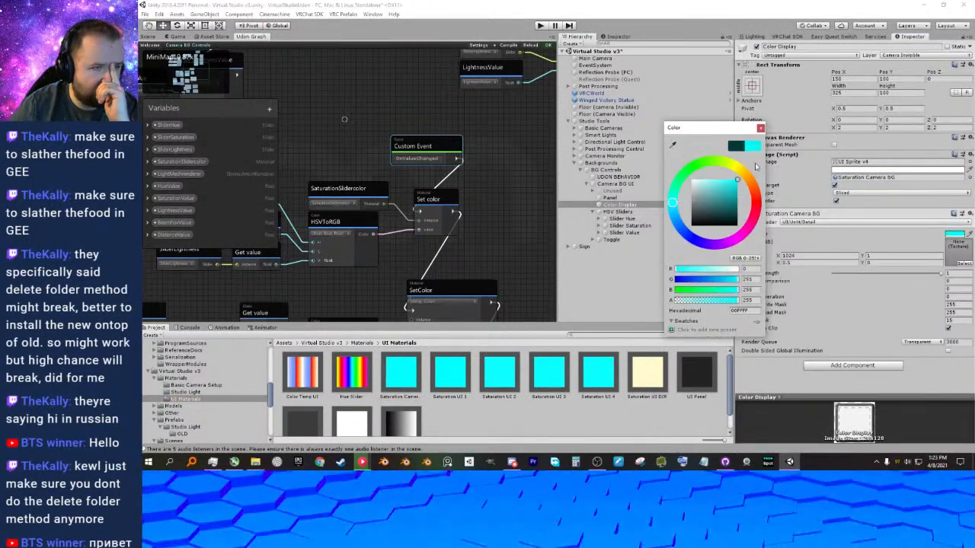
pyautogui.click(760, 128)
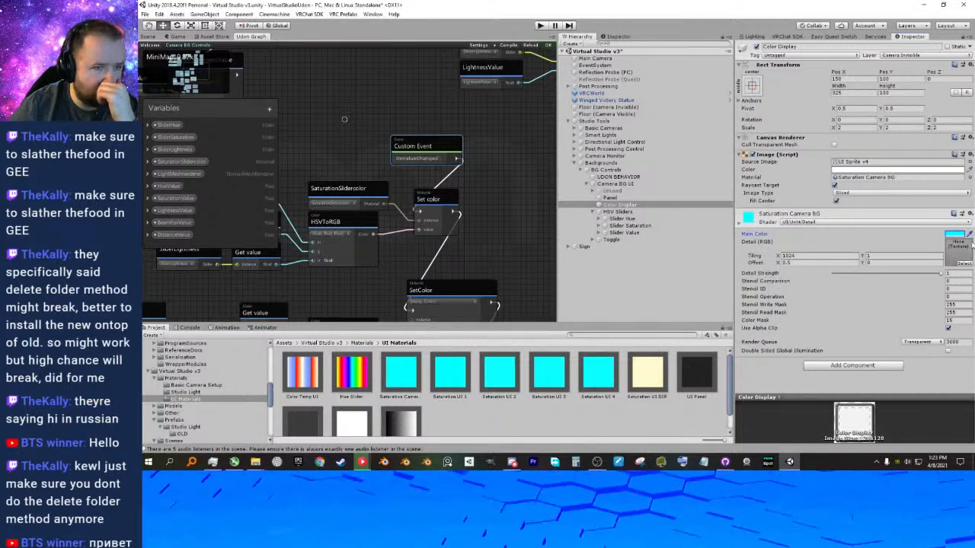
# Run the scene in Play mode to retest the camera background controls.
pyautogui.click(541, 26)
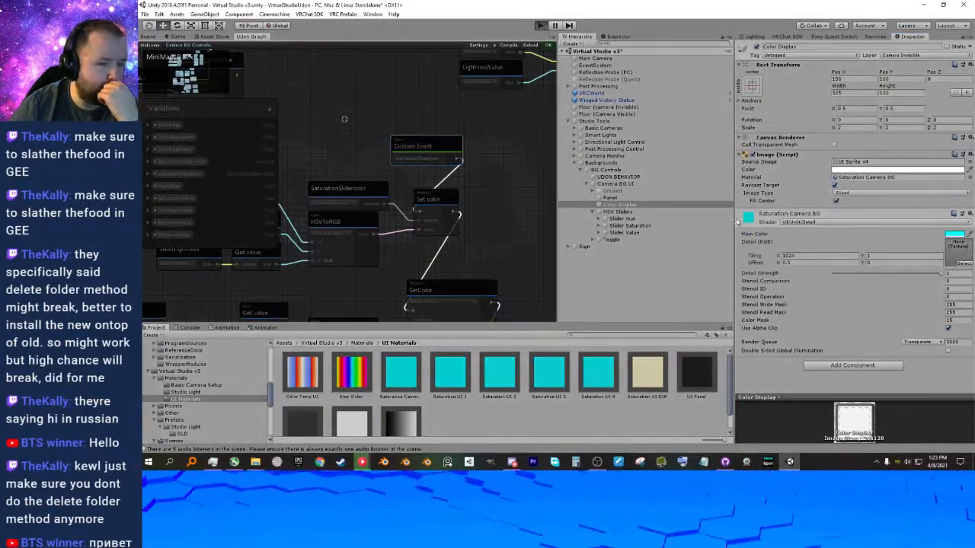
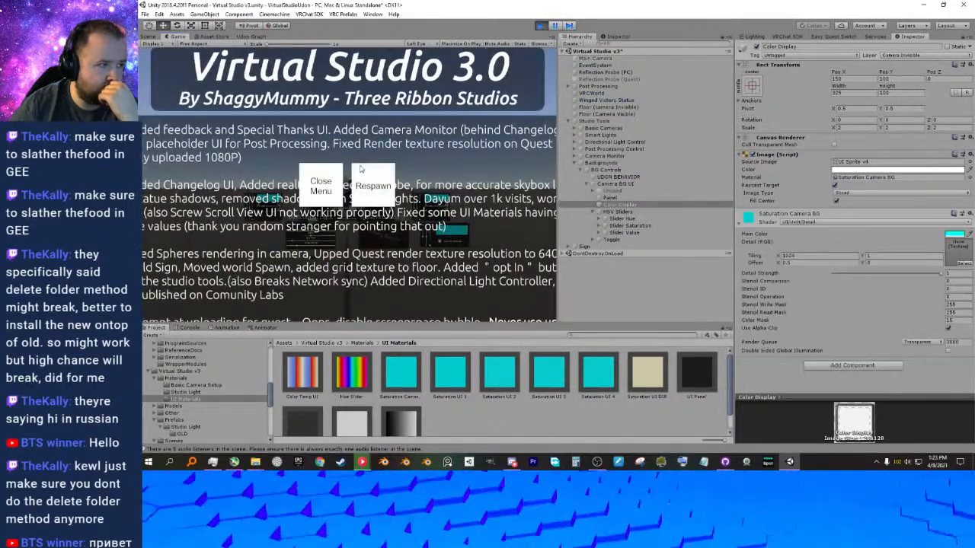
# Test the H, S and V sliders on the Camera Override panel in play mode, and stop play mode.
pyautogui.click(327, 187)
pyautogui.press('w')
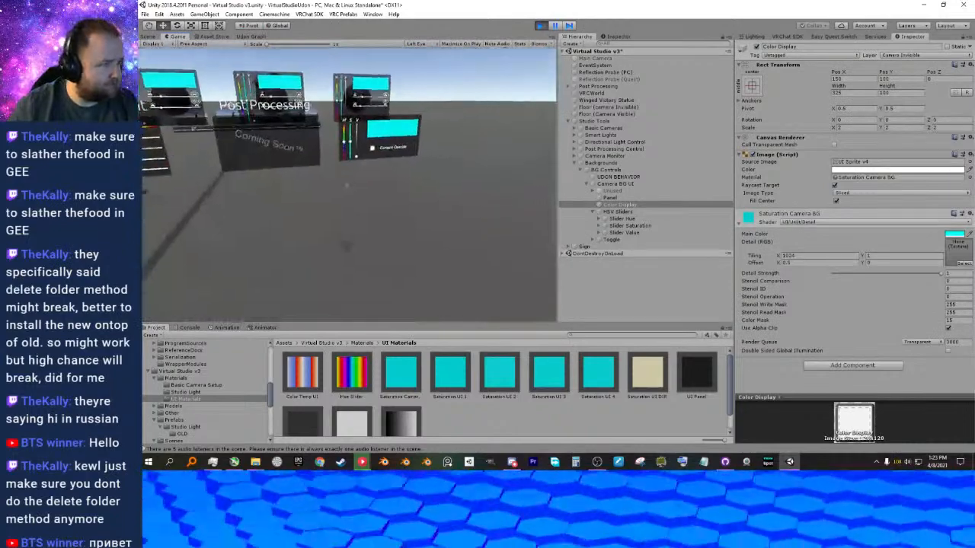
pyautogui.click(347, 185)
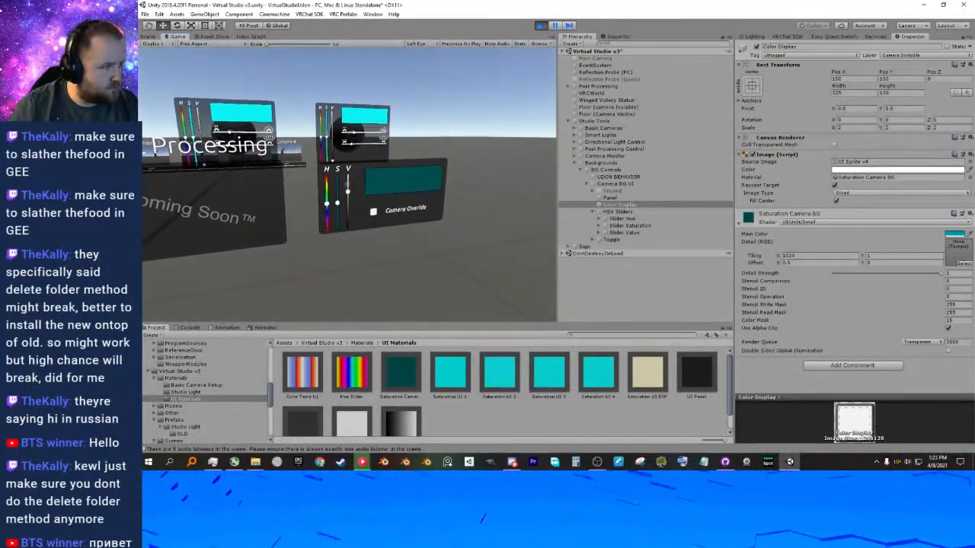
pyautogui.press('w')
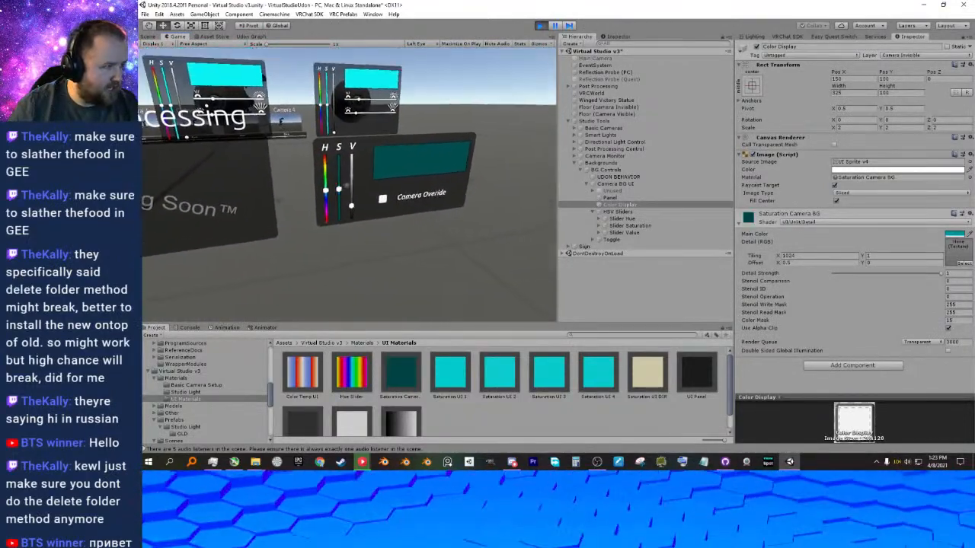
pyautogui.click(348, 185)
pyautogui.click(348, 185)
pyautogui.click(348, 185)
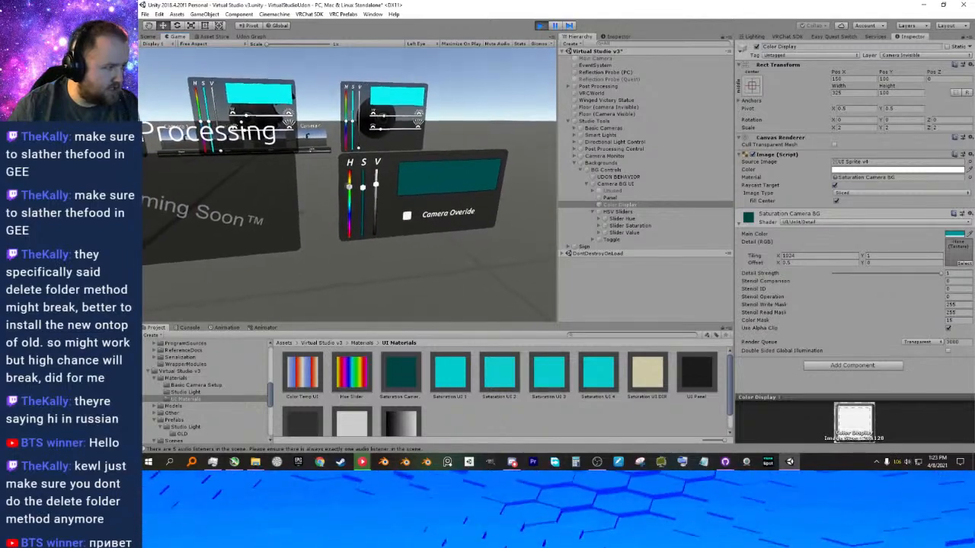
pyautogui.click(347, 185)
pyautogui.click(347, 185)
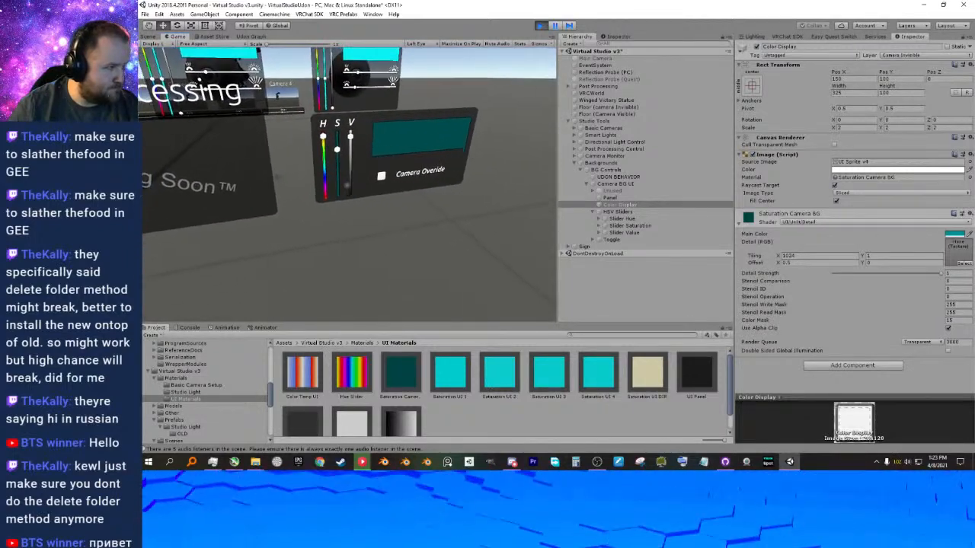
pyautogui.click(348, 185)
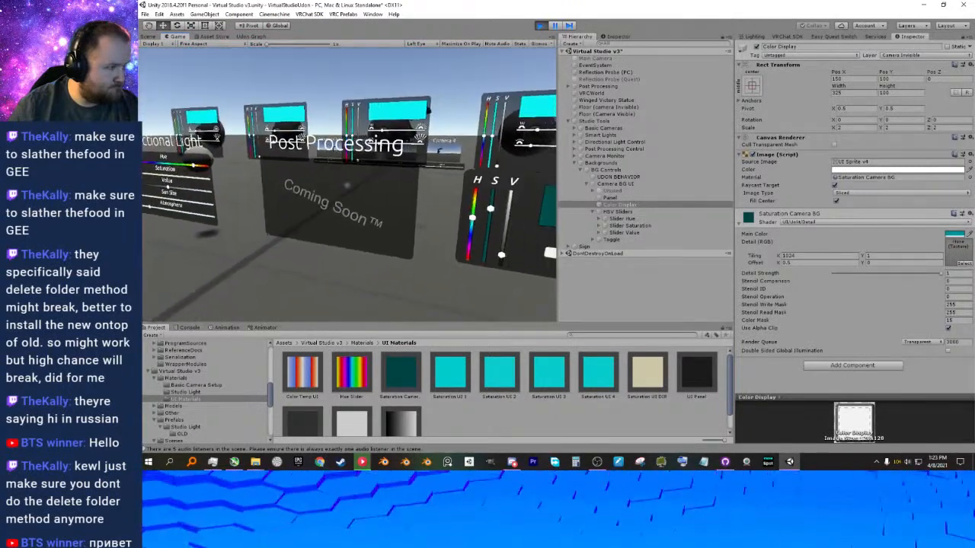
pyautogui.press('Escape')
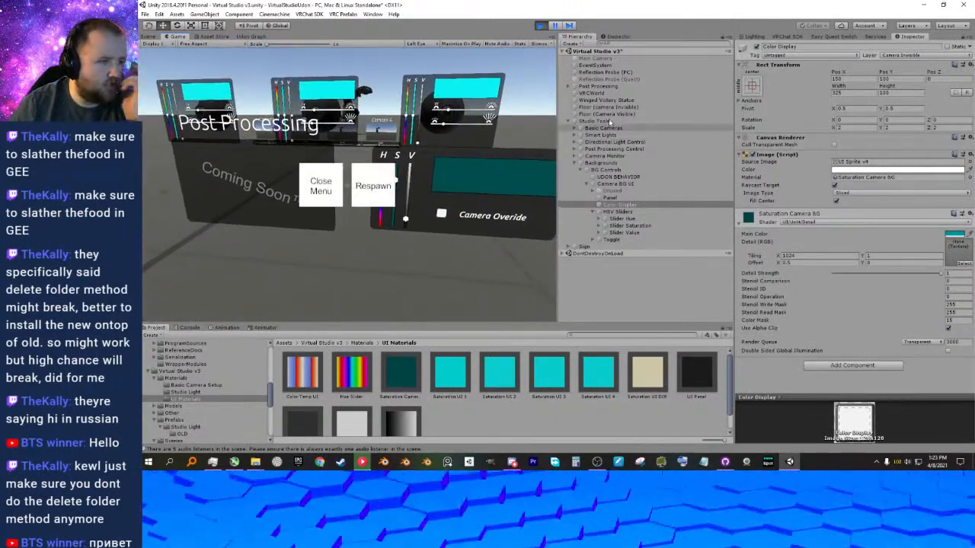
pyautogui.click(542, 25)
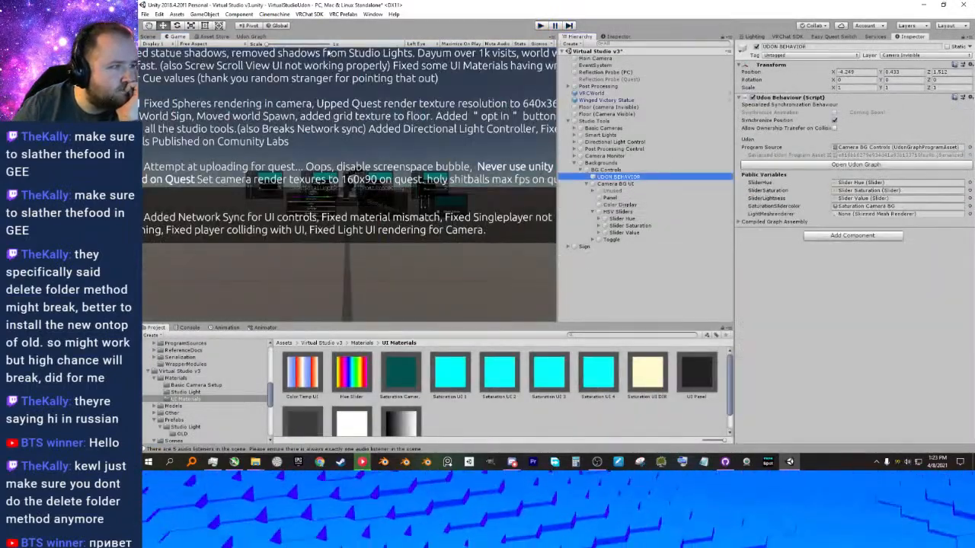
# Check the slider nodes in the Camera BG Controls Udon graph and the objects assigned to its public variables.
pyautogui.click(252, 37)
pyautogui.scroll(-1, 469, 237)
pyautogui.moveTo(424, 199); pyautogui.dragTo(333, 194, button='middle')
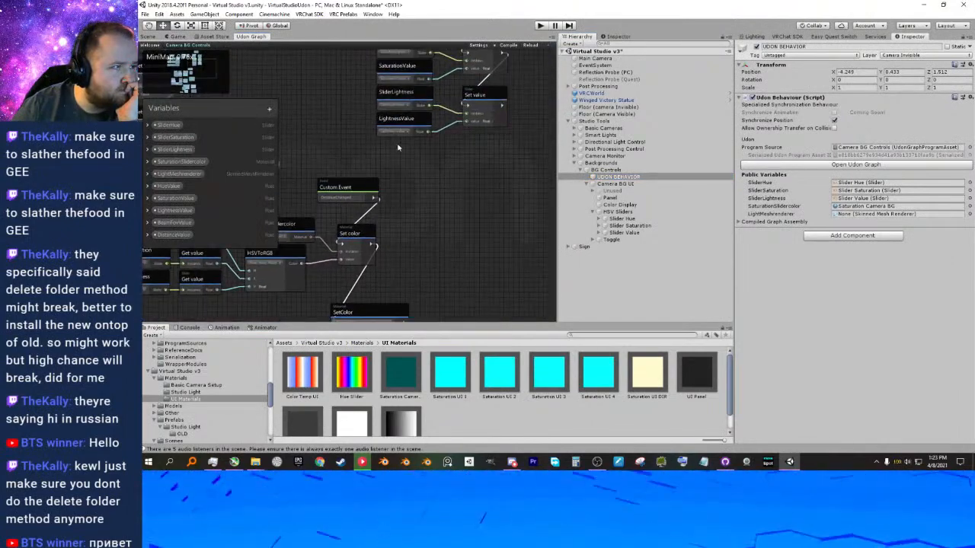
pyautogui.moveTo(398, 147); pyautogui.dragTo(459, 207, button='middle')
pyautogui.moveTo(292, 142); pyautogui.dragTo(530, 193, button='middle')
pyautogui.click(341, 147)
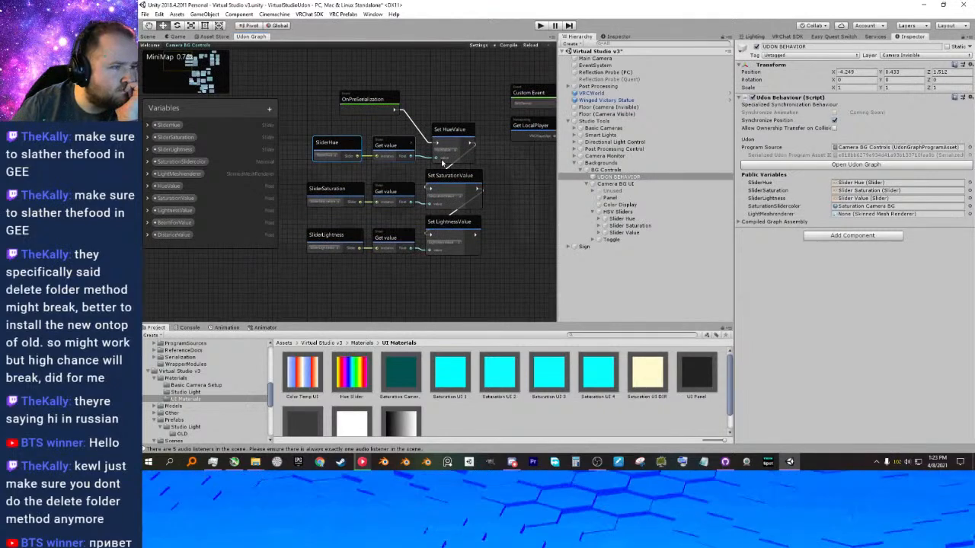
pyautogui.click(859, 183)
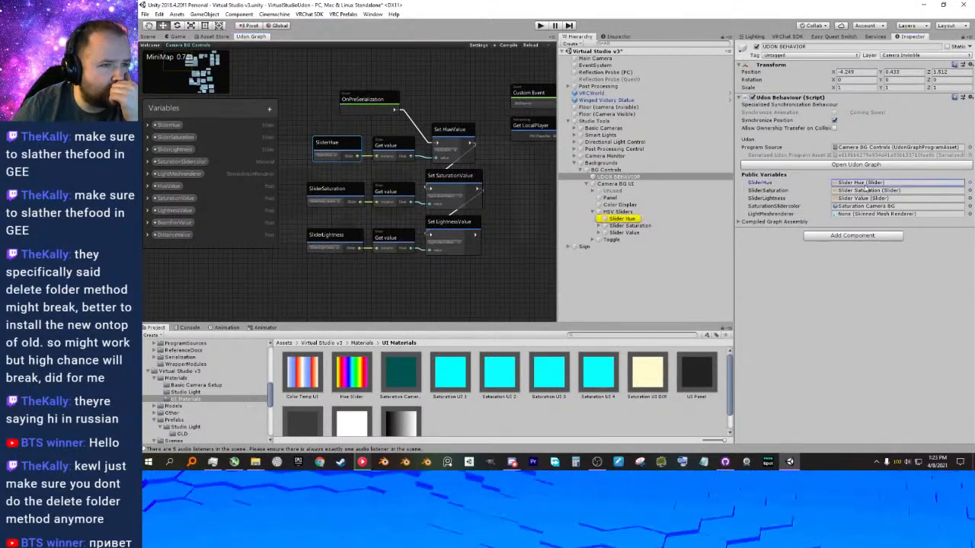
pyautogui.click(866, 199)
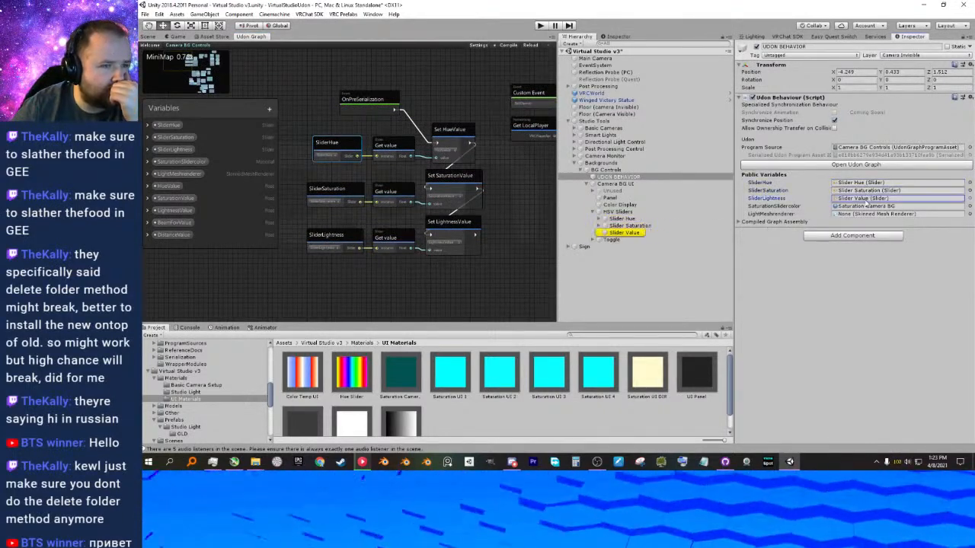
pyautogui.click(866, 206)
pyautogui.click(866, 215)
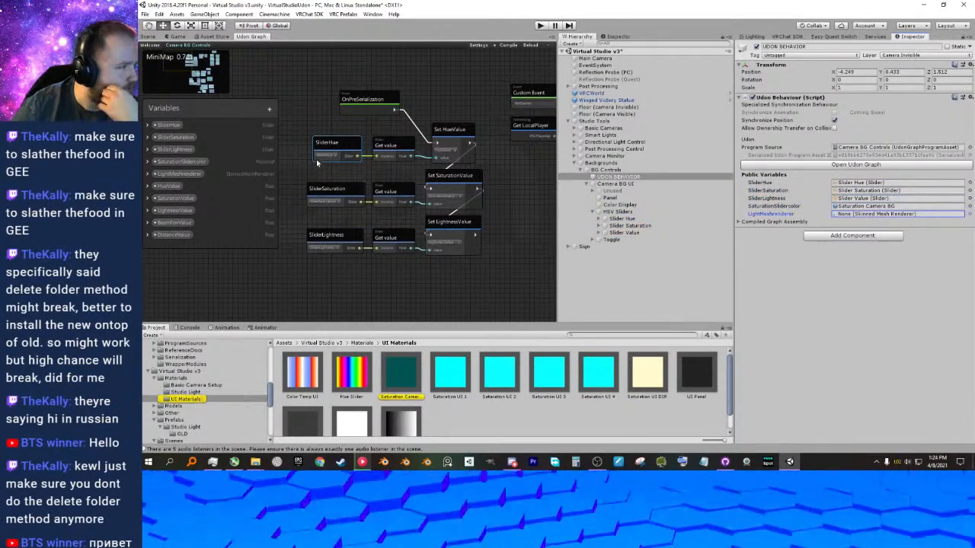
# Delete the LightMeshrenderer, BeamFovValue and DistanceValue variables from the Camera BG Controls graph.
pyautogui.click(196, 175)
pyautogui.rightClick(195, 174)
pyautogui.click(211, 192)
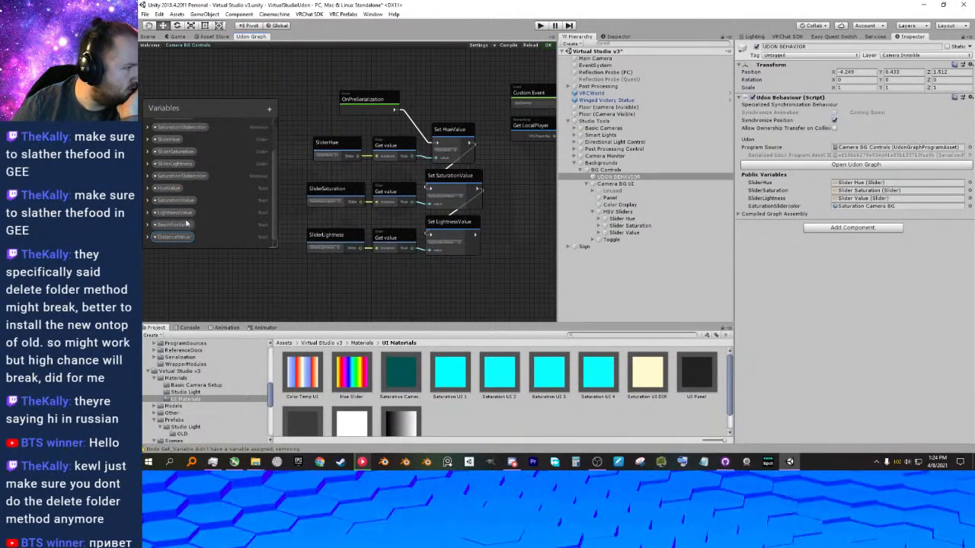
pyautogui.rightClick(177, 226)
pyautogui.click(182, 230)
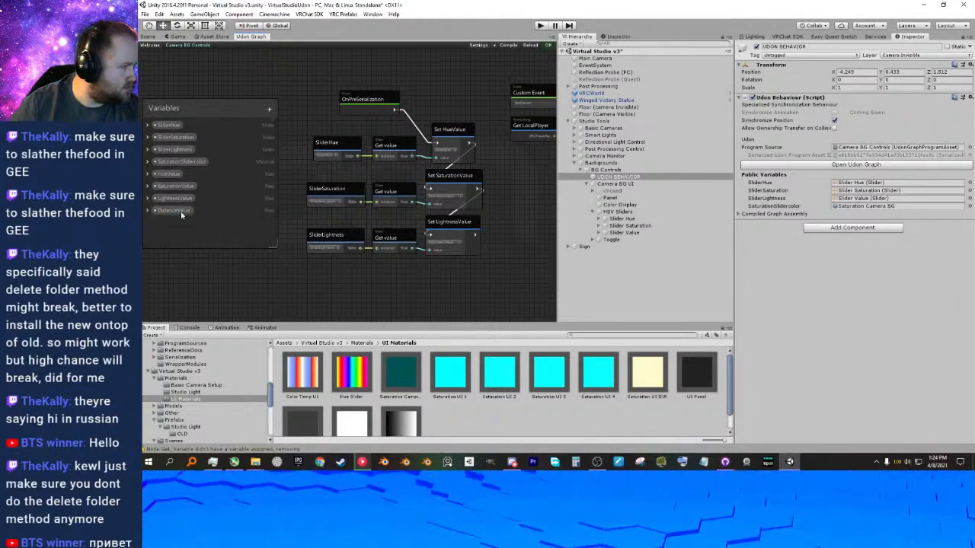
pyautogui.rightClick(181, 214)
pyautogui.click(175, 231)
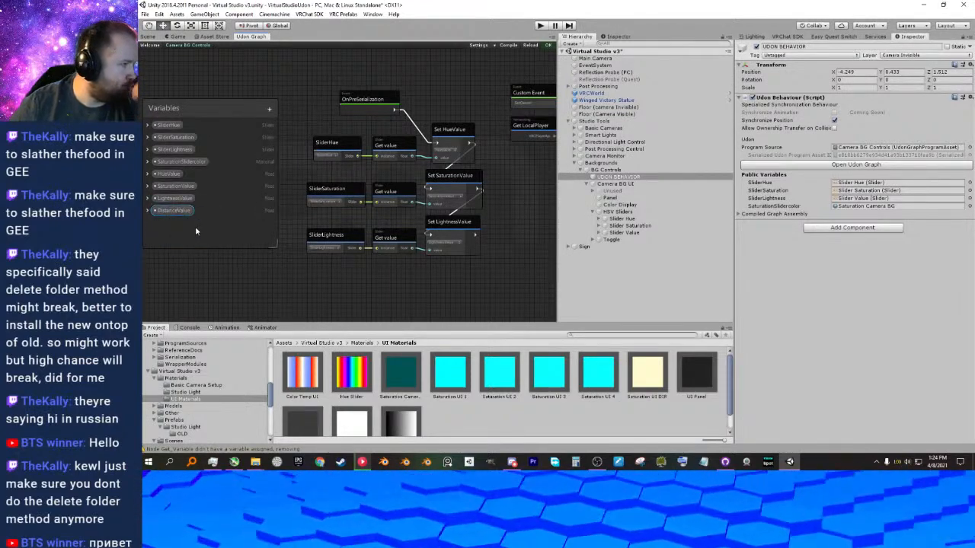
pyautogui.rightClick(182, 213)
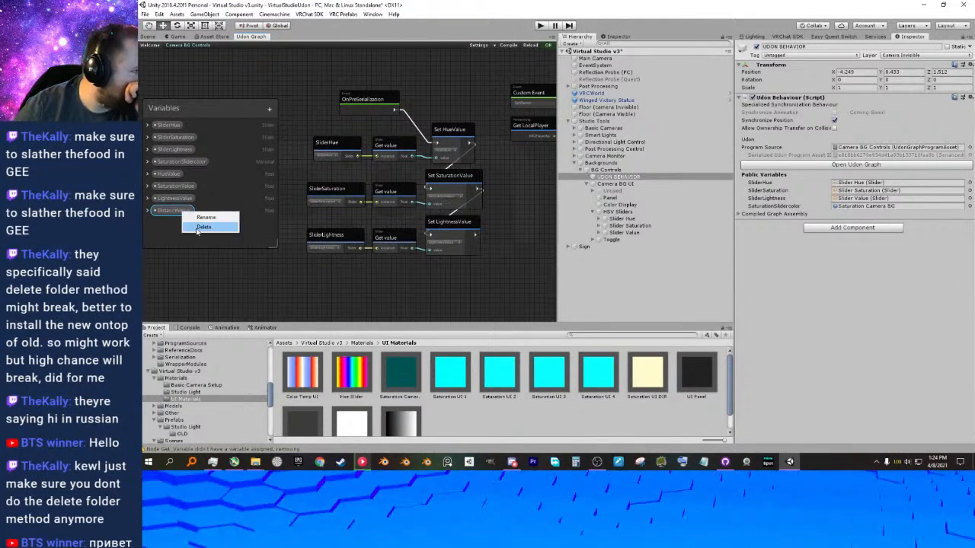
pyautogui.click(197, 229)
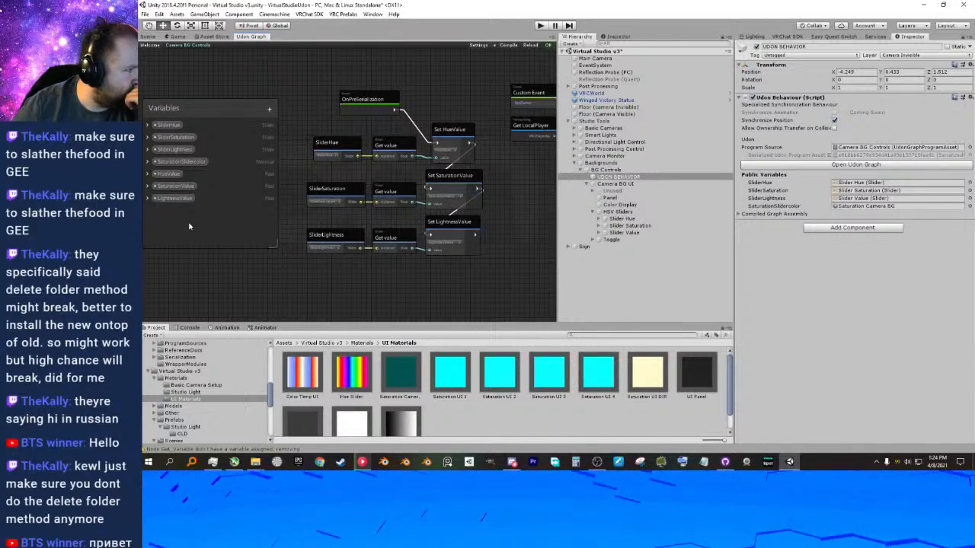
# Compile the Camera BG Controls graph and inspect the HSVToRGB and Set color nodes of the OnValueChanged event.
pyautogui.moveTo(385, 248); pyautogui.dragTo(358, 171, button='middle')
pyautogui.scroll(-5, 358, 170)
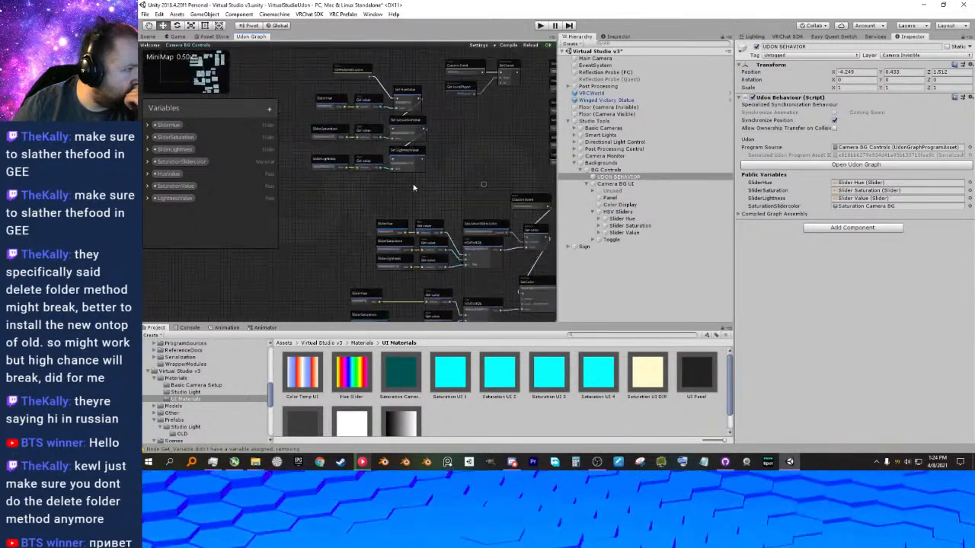
pyautogui.click(507, 47)
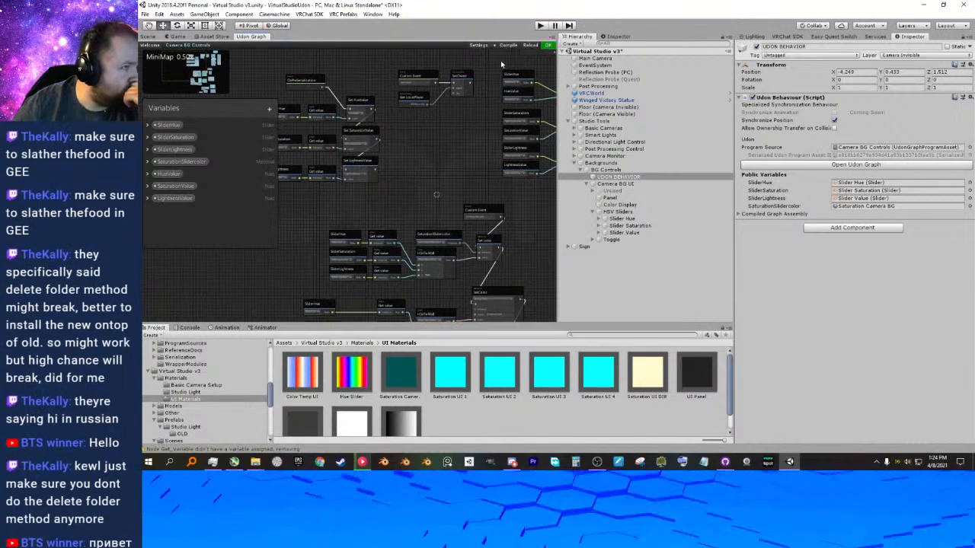
pyautogui.scroll(5, 443, 172)
pyautogui.moveTo(444, 235); pyautogui.dragTo(448, 231, button='middle')
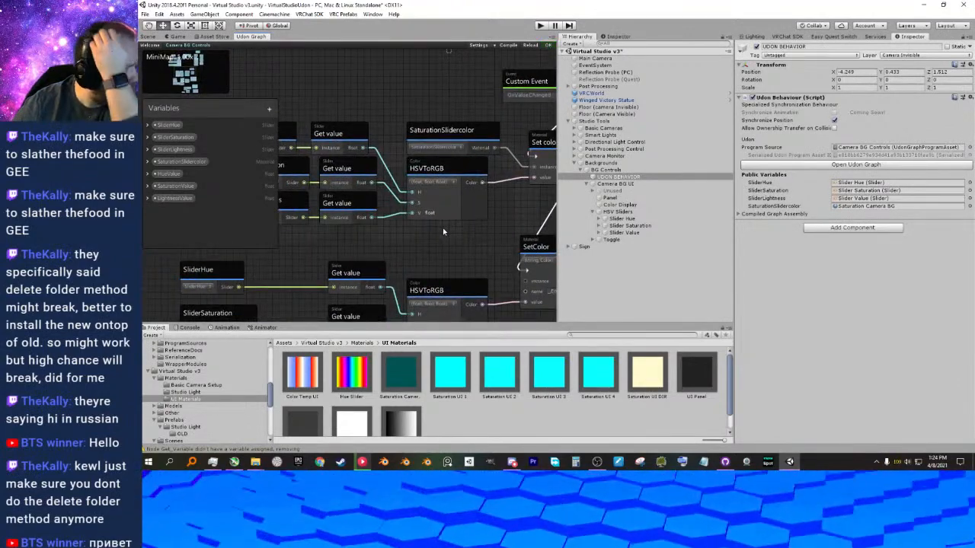
pyautogui.moveTo(473, 225); pyautogui.dragTo(439, 224, button='middle')
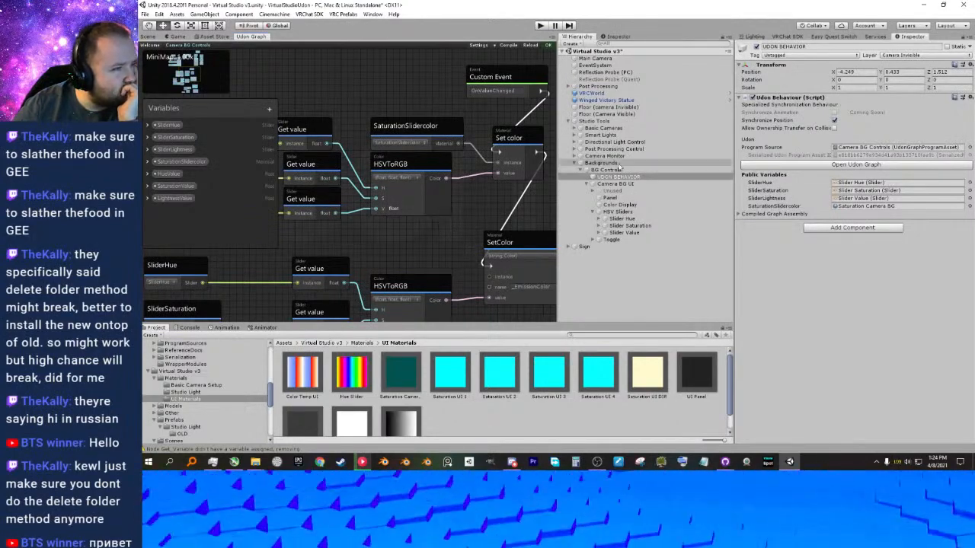
# Check the object order inside Smart Light v6 (1), and move UDON BEHAVIOR below Camera BG UI within BG Controls.
pyautogui.click(586, 185)
pyautogui.click(586, 186)
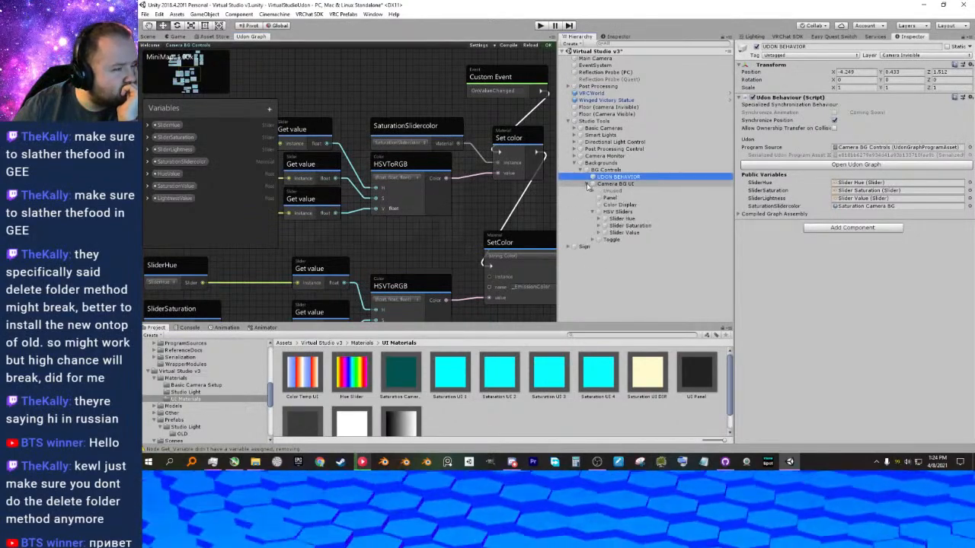
pyautogui.press('Up')
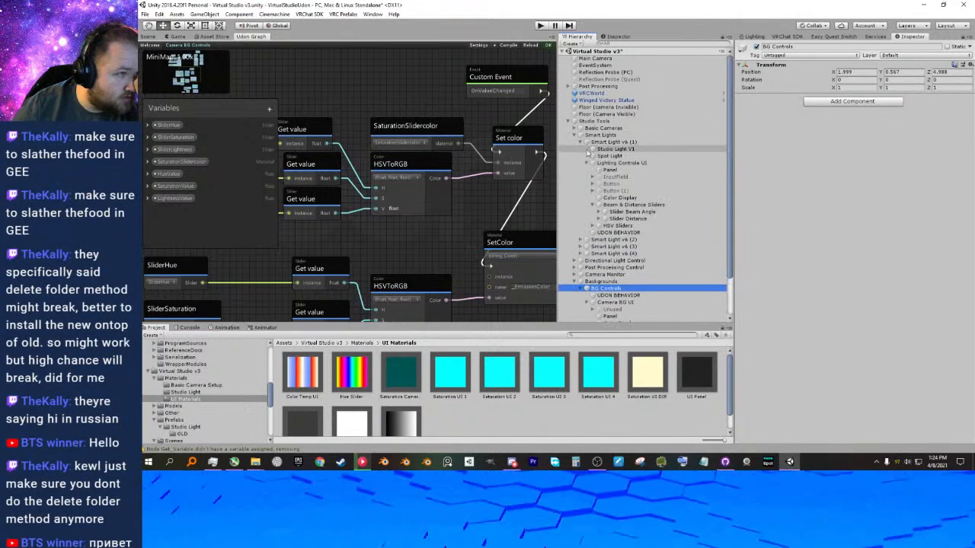
pyautogui.click(575, 135)
pyautogui.click(602, 142)
pyautogui.click(586, 142)
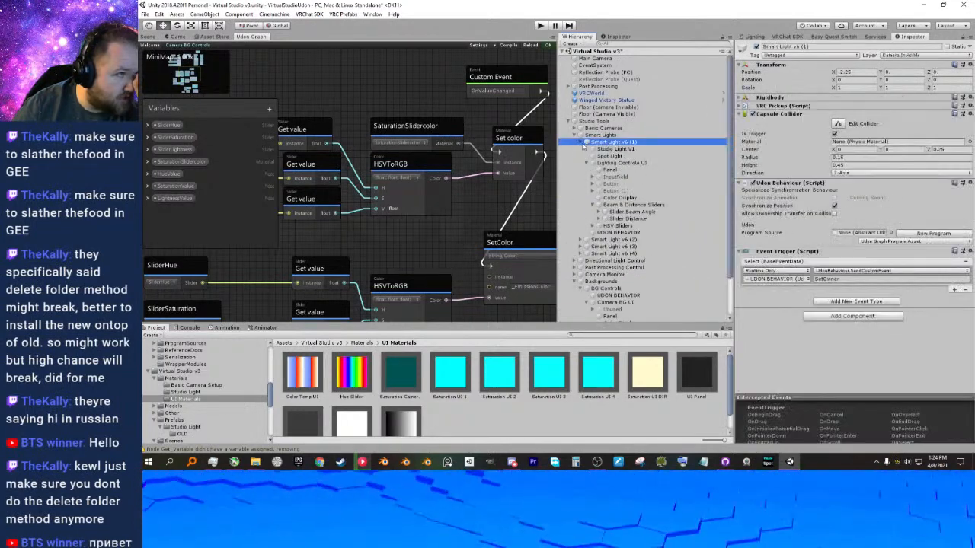
pyautogui.click(586, 143)
pyautogui.click(587, 212)
pyautogui.moveTo(607, 204); pyautogui.dragTo(605, 215)
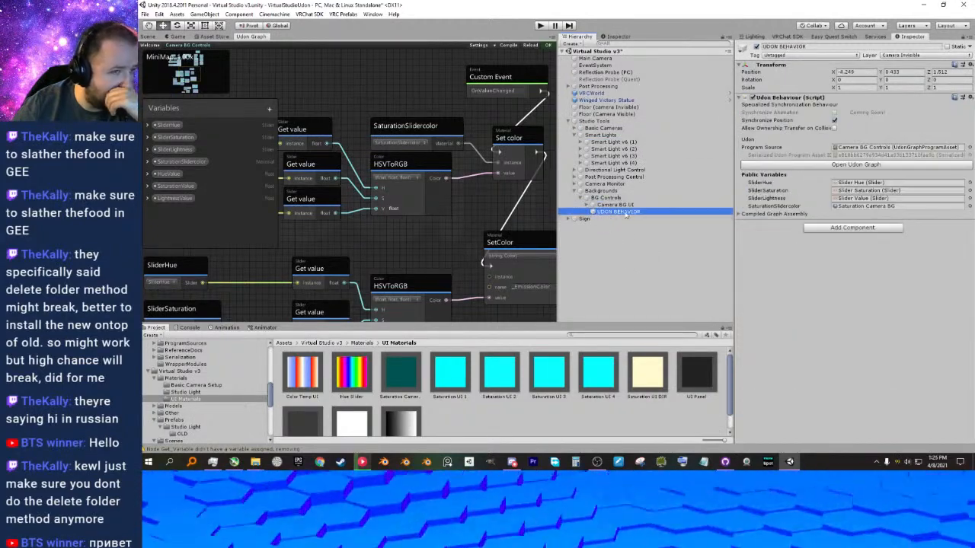
# Run the scene again to retest the Camera Override panel's HSV sliders with the cleaned-up graph, and stop play mode.
pyautogui.click(540, 26)
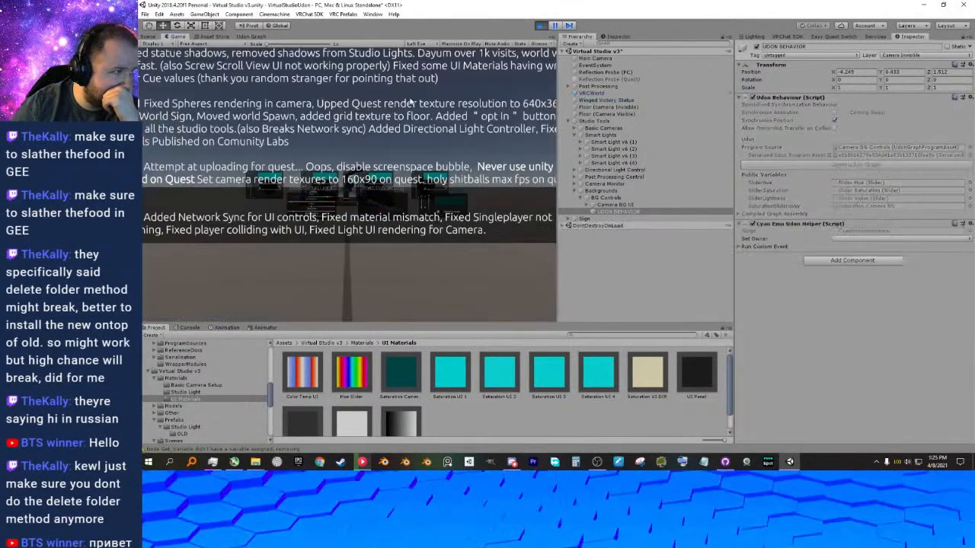
pyautogui.click(337, 186)
pyautogui.press('w')
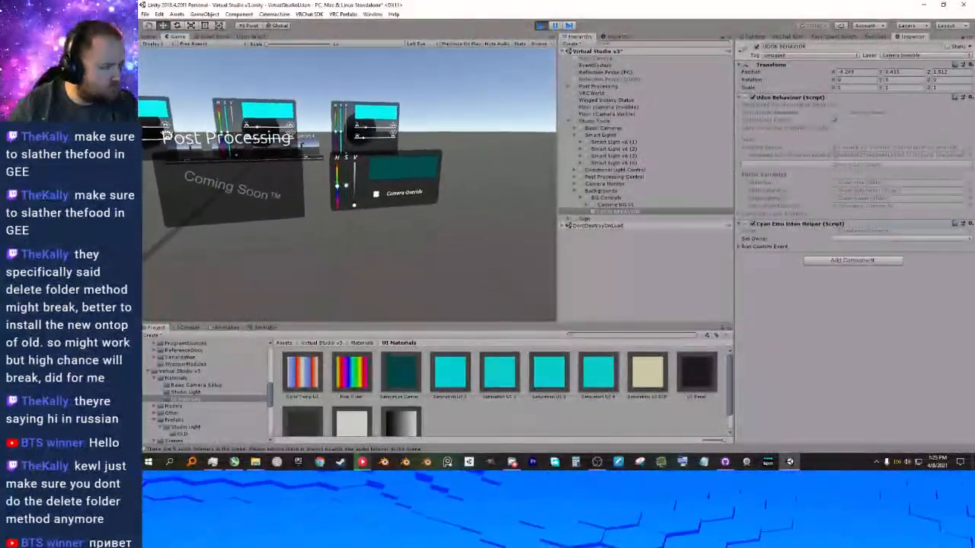
pyautogui.click(347, 185)
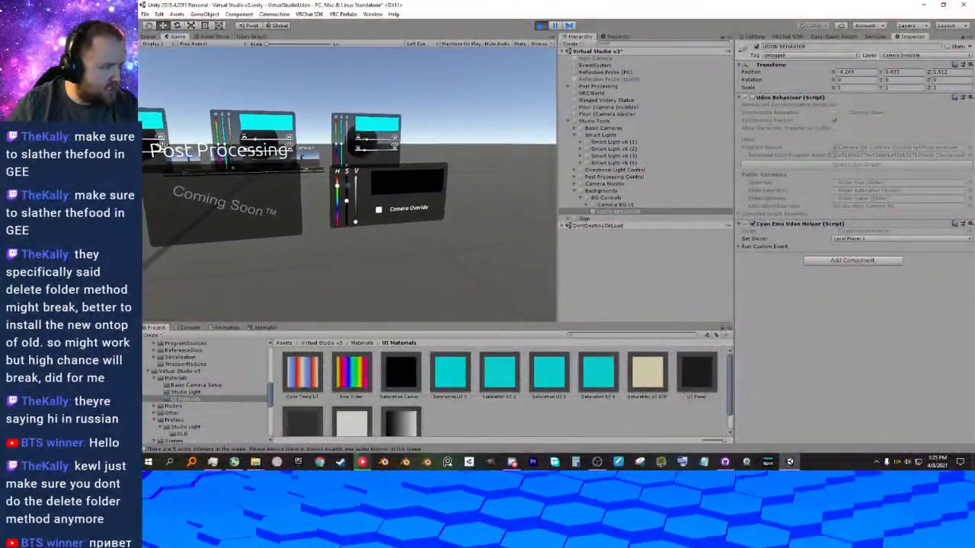
pyautogui.click(346, 185)
pyautogui.press('w')
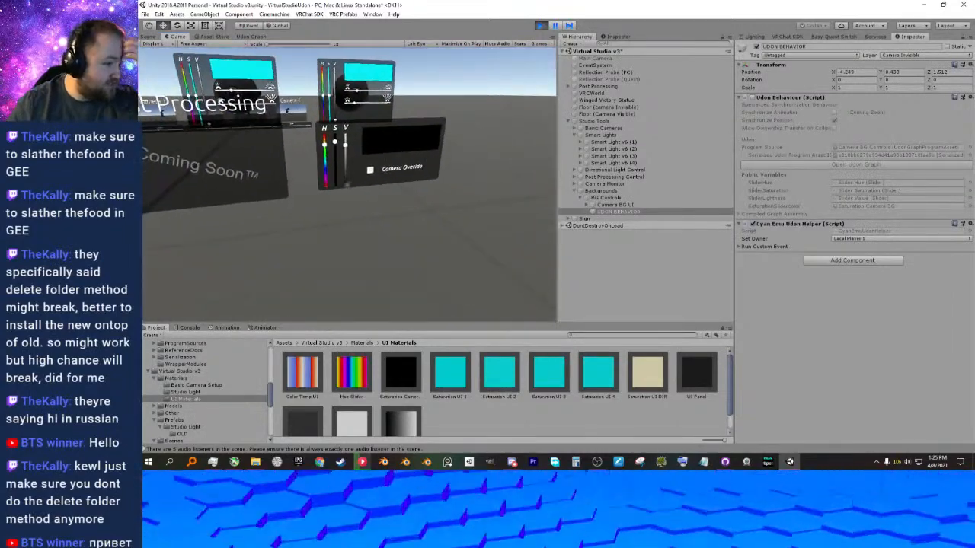
pyautogui.hotkey('alt', 'Tab')
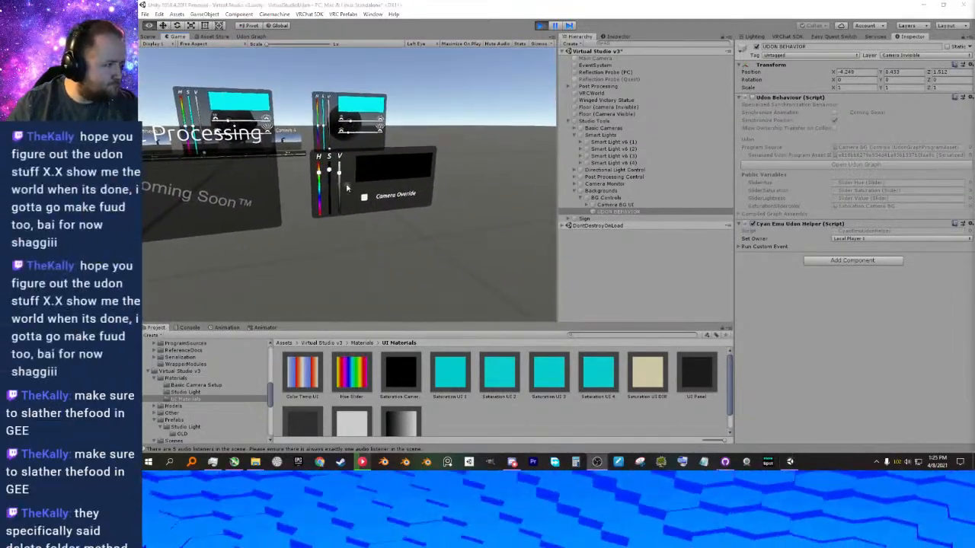
pyautogui.click(540, 26)
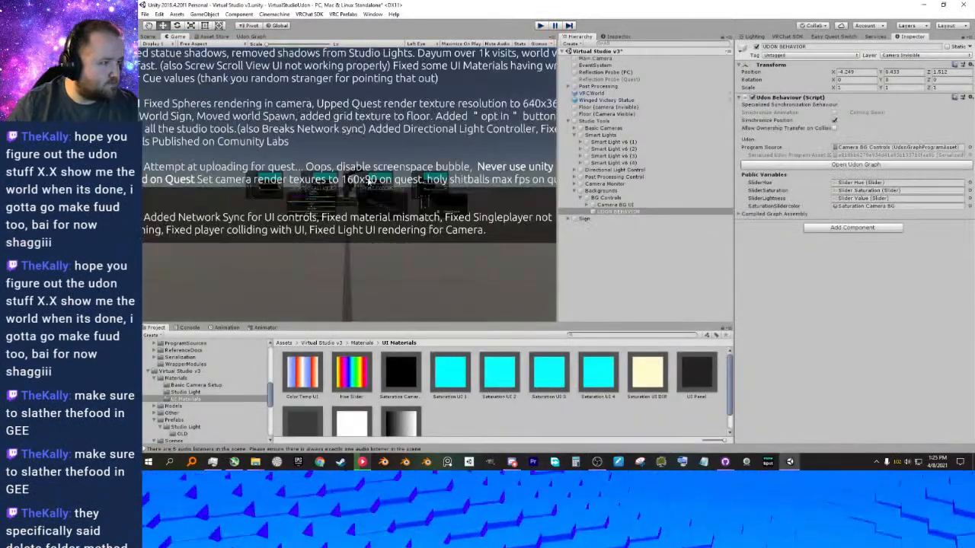
# Delete the BeamFovValue and DistanceValue variables from UDON BEHAVIOR's Camera BG Controls graph and recompile it.
pyautogui.click(626, 212)
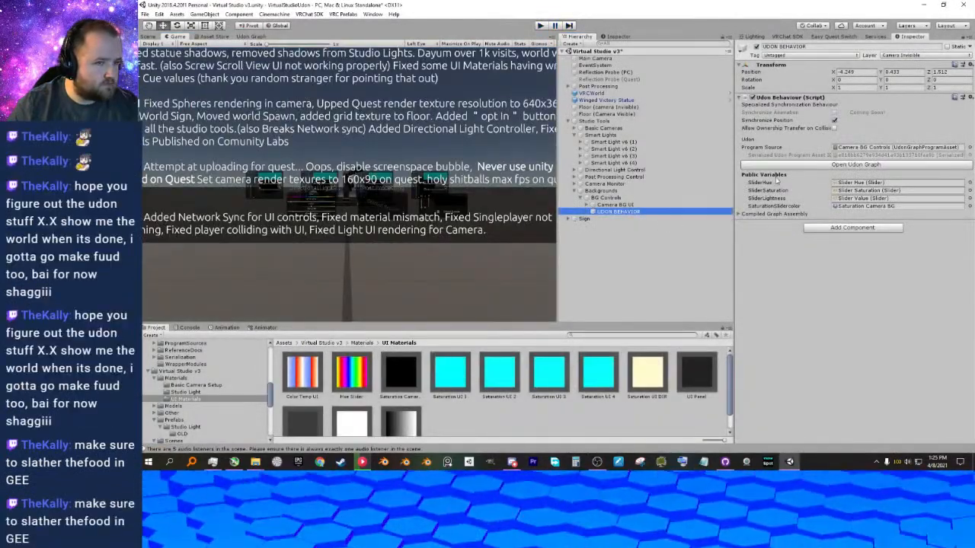
pyautogui.click(804, 166)
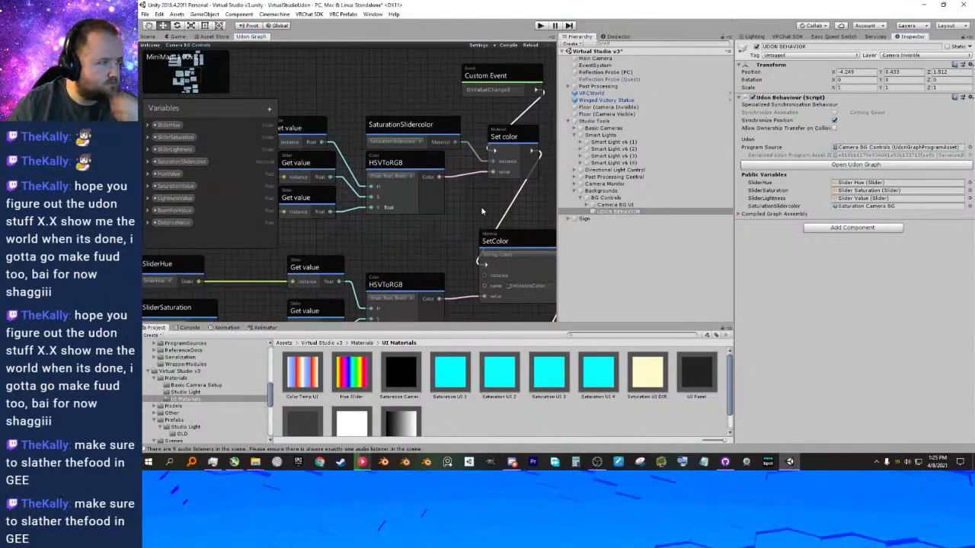
pyautogui.click(180, 212)
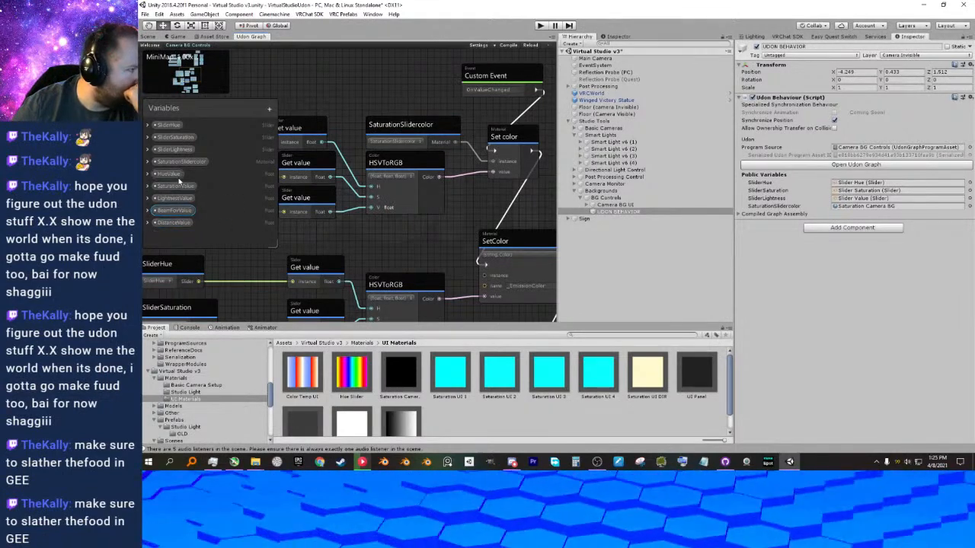
pyautogui.rightClick(184, 222)
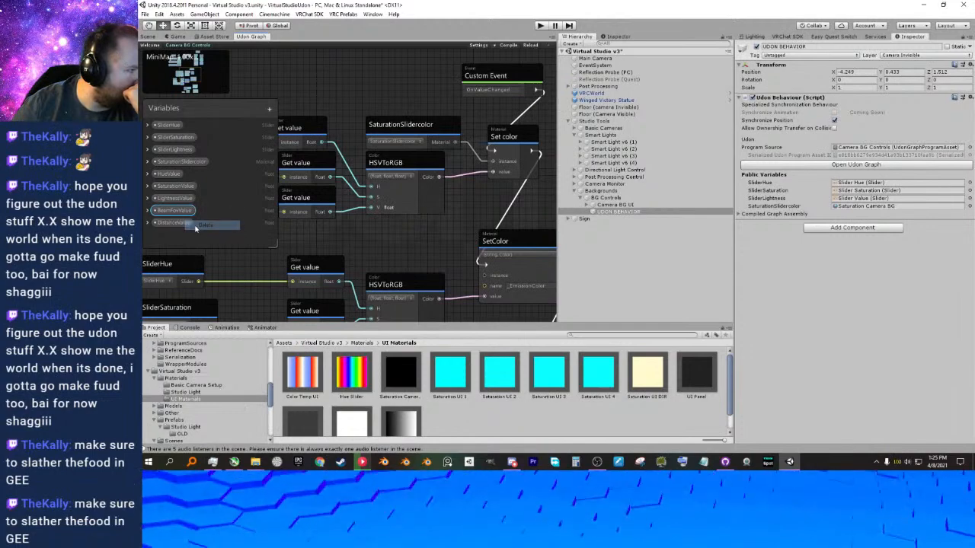
pyautogui.click(204, 226)
pyautogui.rightClick(179, 217)
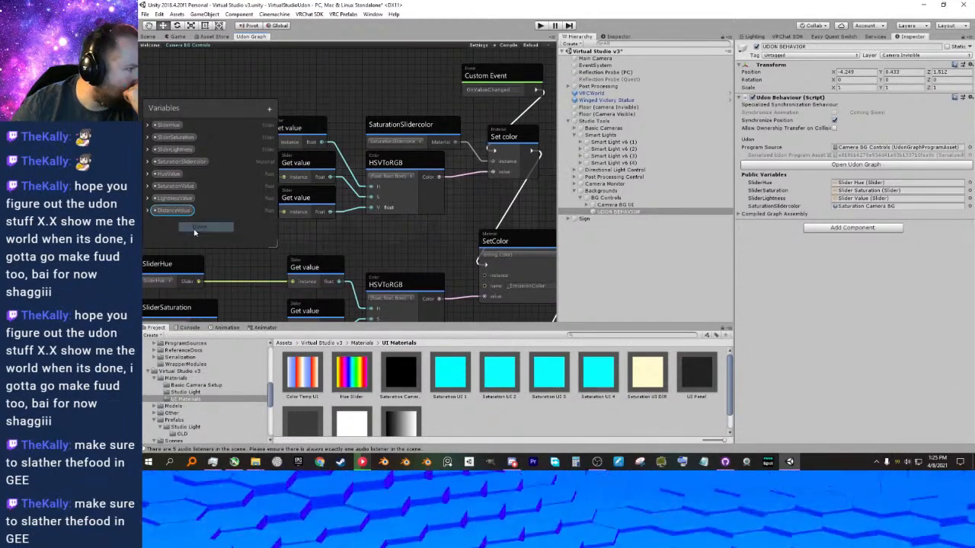
pyautogui.click(199, 227)
pyautogui.moveTo(204, 221); pyautogui.dragTo(425, 244, button='middle')
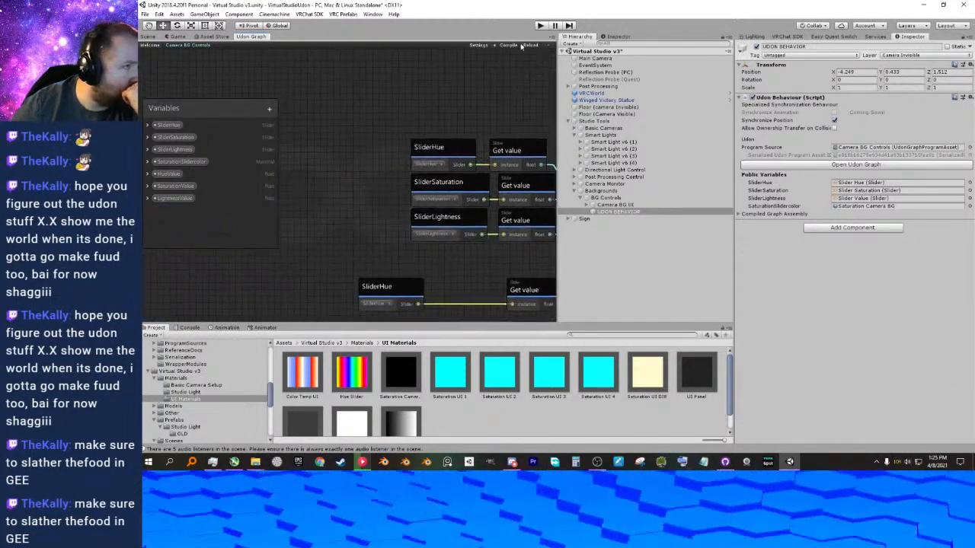
pyautogui.click(508, 46)
# Examine the graph's slider Get value nodes, the OnPreSerialization chain, and the Set value nodes fed by HueValue, SaturationValue and LightnessValue.
pyautogui.moveTo(521, 68); pyautogui.dragTo(431, 79, button='middle')
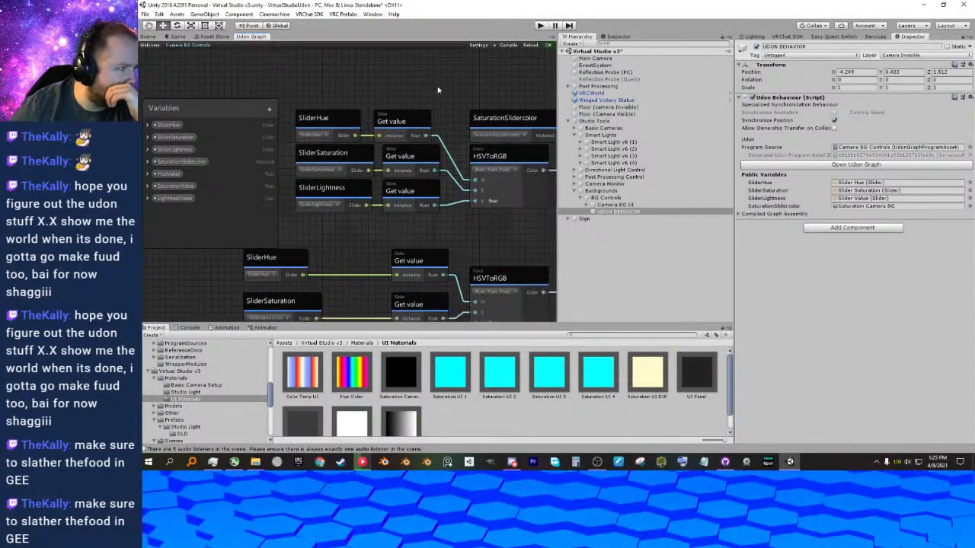
pyautogui.moveTo(313, 98); pyautogui.dragTo(336, 92, button='middle')
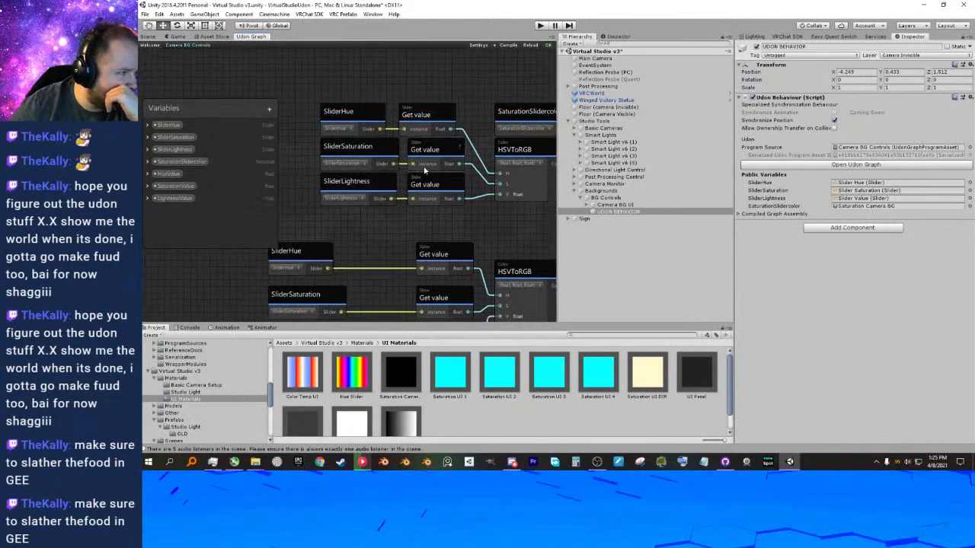
pyautogui.scroll(-4, 424, 171)
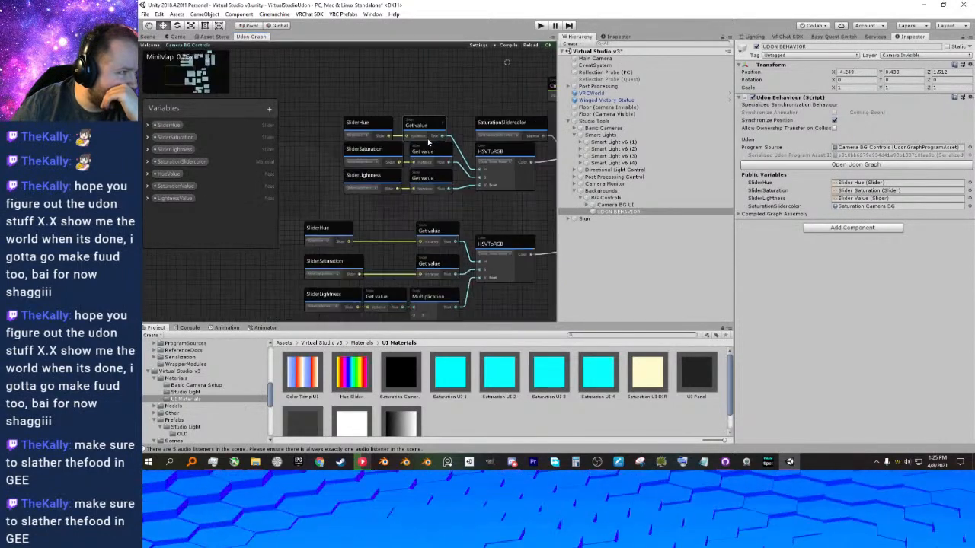
pyautogui.moveTo(436, 118); pyautogui.dragTo(406, 135, button='middle')
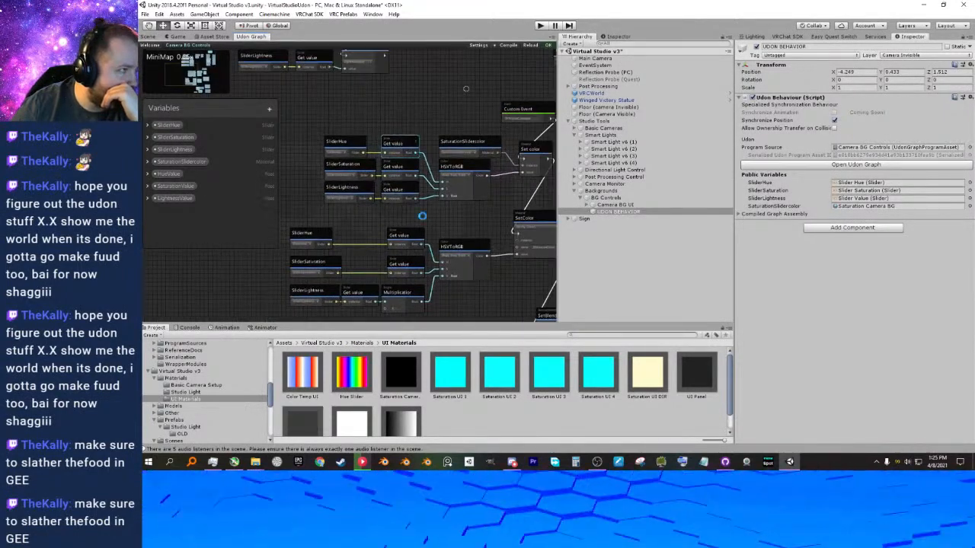
pyautogui.scroll(3, 321, 109)
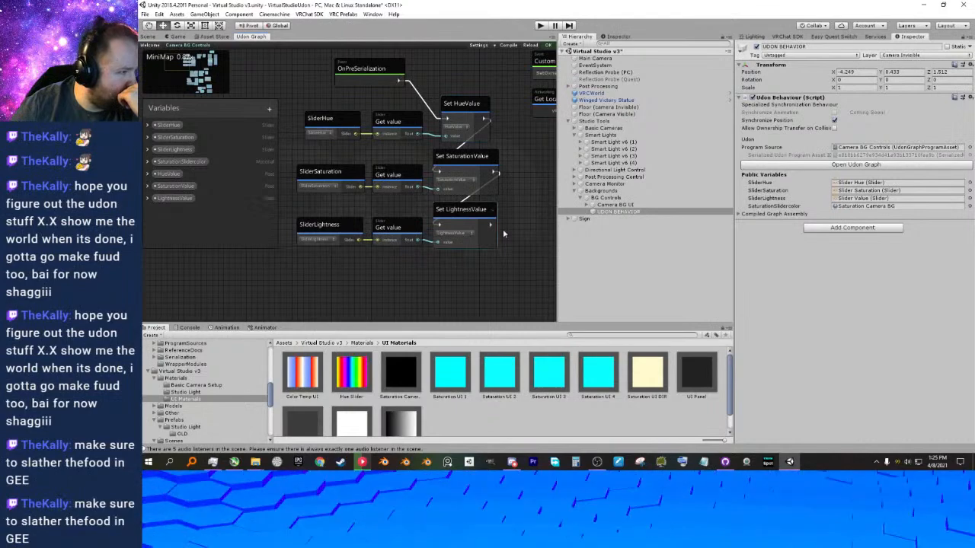
pyautogui.moveTo(495, 234); pyautogui.dragTo(370, 222, button='middle')
pyautogui.moveTo(457, 160); pyautogui.dragTo(280, 167, button='middle')
pyautogui.moveTo(375, 165); pyautogui.dragTo(304, 191, button='middle')
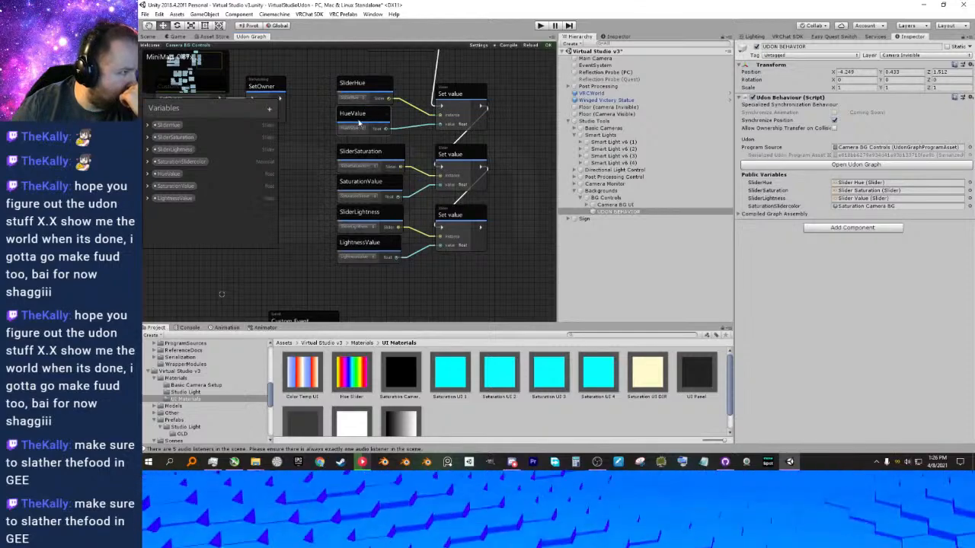
pyautogui.moveTo(441, 155); pyautogui.dragTo(468, 112, button='middle')
pyautogui.scroll(-1, 463, 123)
pyautogui.moveTo(455, 202); pyautogui.dragTo(509, 155, button='middle')
pyautogui.moveTo(436, 168); pyautogui.dragTo(502, 209, button='middle')
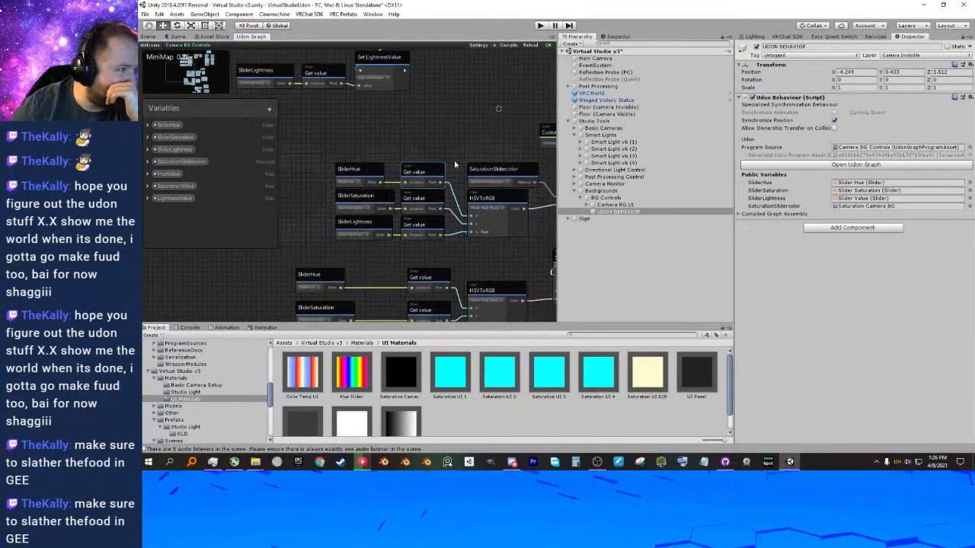
pyautogui.moveTo(335, 140); pyautogui.dragTo(309, 198, button='middle')
pyautogui.scroll(2, 414, 101)
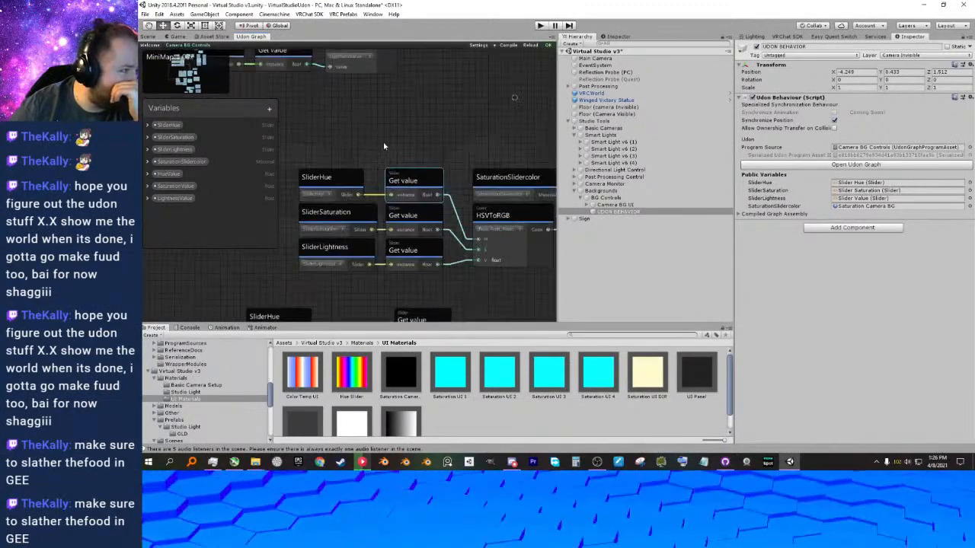
pyautogui.moveTo(403, 125); pyautogui.dragTo(396, 118, button='middle')
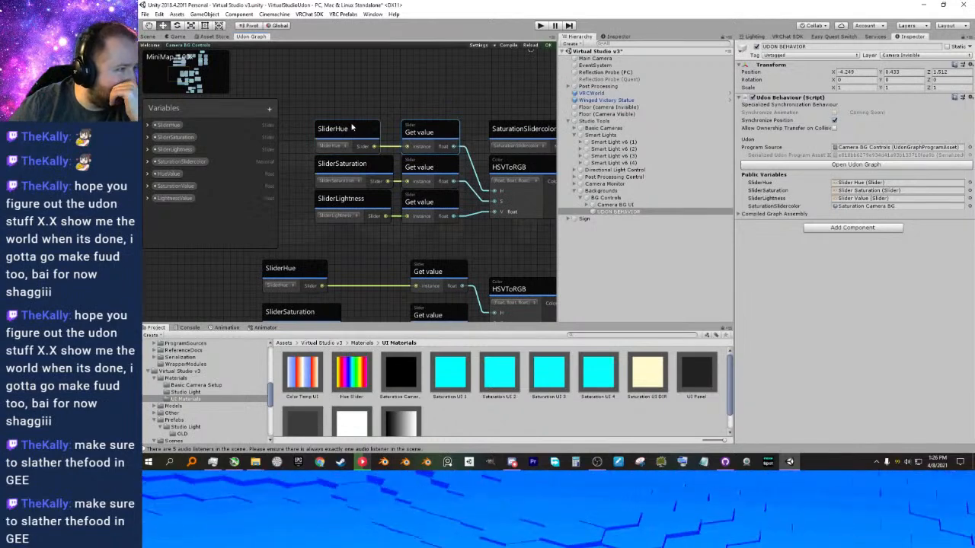
# Check which variable the SaturationSlidercolor node uses and leave its selection as it is.
pyautogui.moveTo(413, 129); pyautogui.dragTo(348, 125, button='middle')
pyautogui.click(461, 128)
pyautogui.click(474, 142)
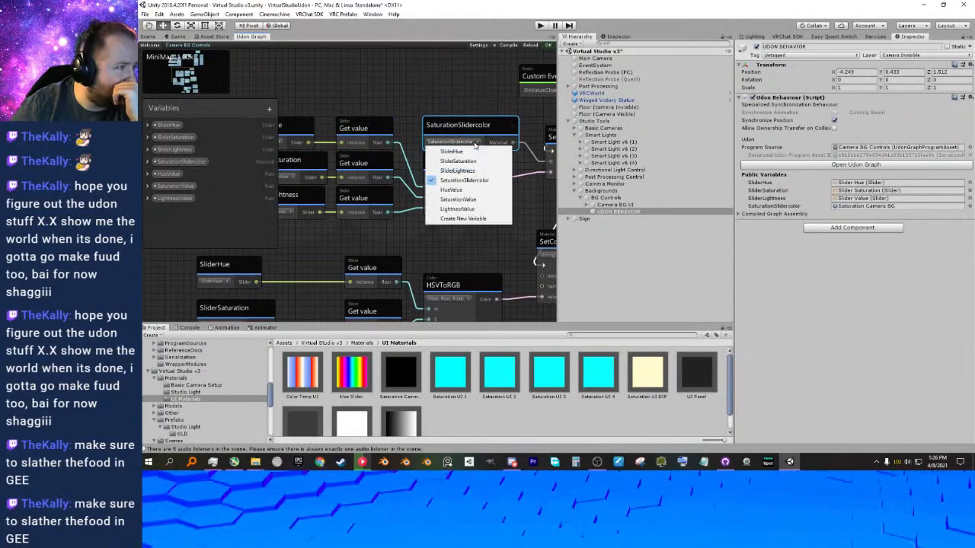
pyautogui.click(474, 144)
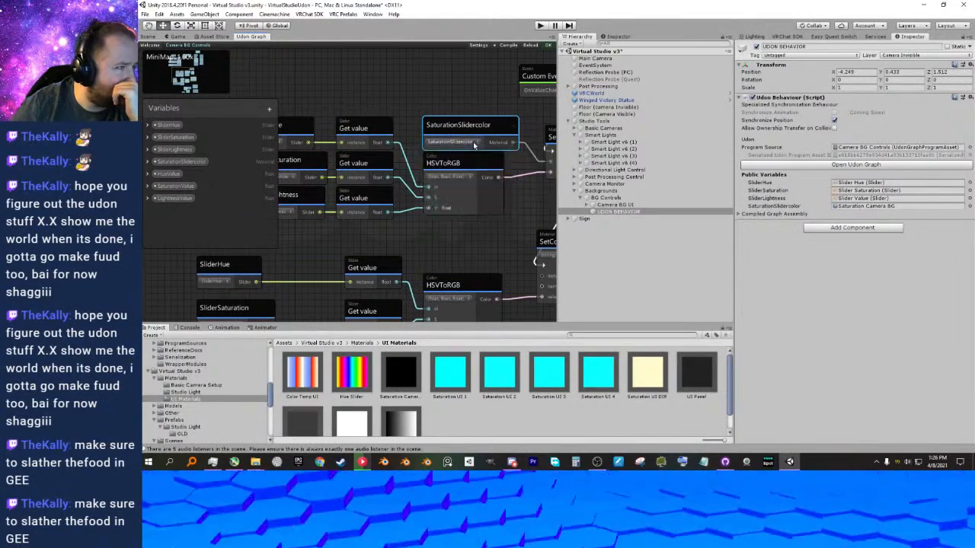
pyautogui.moveTo(474, 144); pyautogui.dragTo(436, 145, button='middle')
# Open the Unity documentation page for the Set color node's Material.color property, read it and close it.
pyautogui.click(521, 144)
pyautogui.moveTo(520, 144); pyautogui.dragTo(470, 154, button='middle')
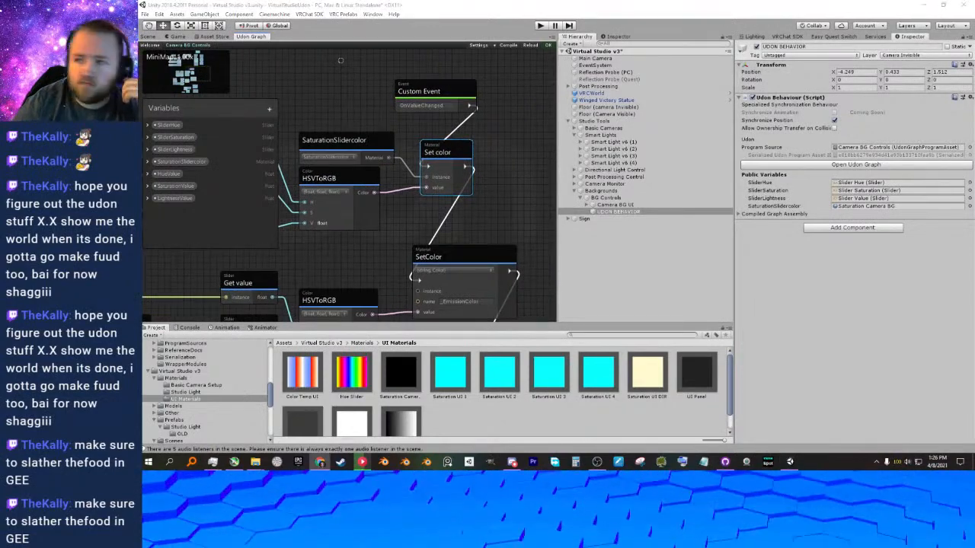
pyautogui.moveTo(974, 81); pyautogui.dragTo(450, 85)
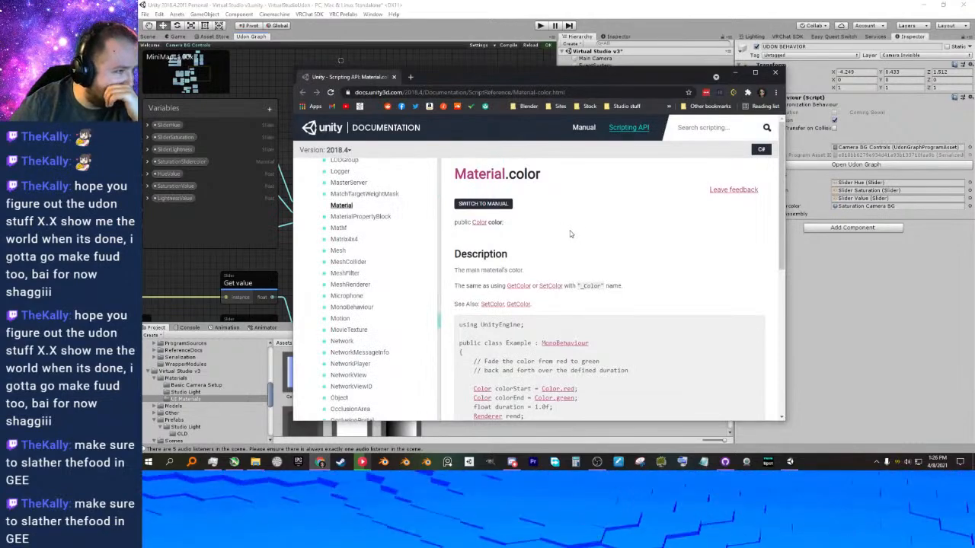
pyautogui.click(394, 77)
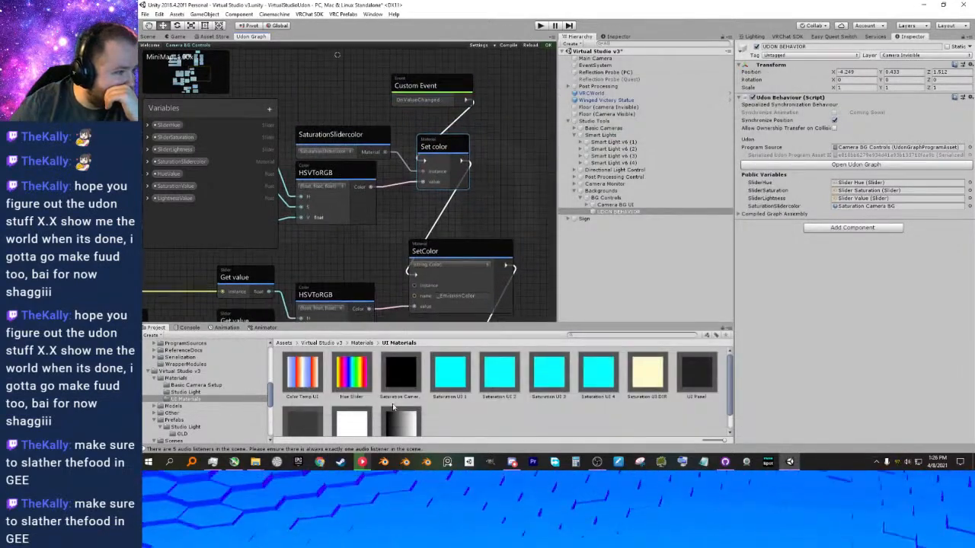
# Select the Saturation Camera BG material and switch its inspector to Debug mode.
pyautogui.click(402, 374)
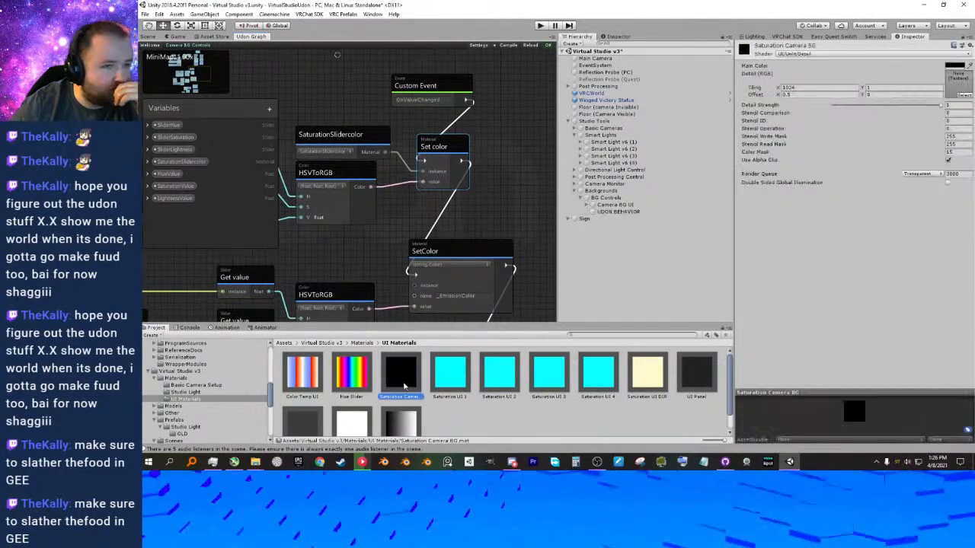
pyautogui.click(970, 37)
pyautogui.click(893, 56)
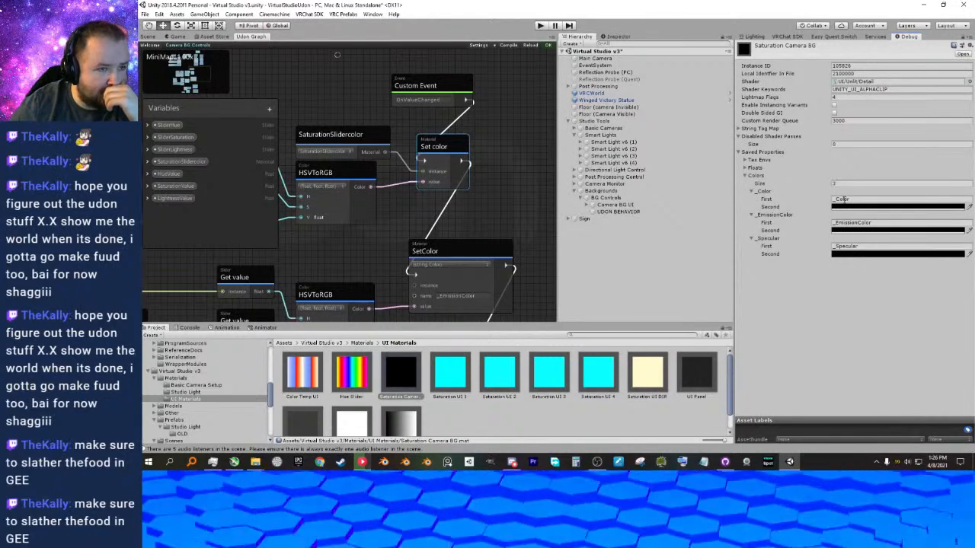
# Set the Saturation Camera BG material's _Color property to pure red, FF0000.
pyautogui.click(852, 209)
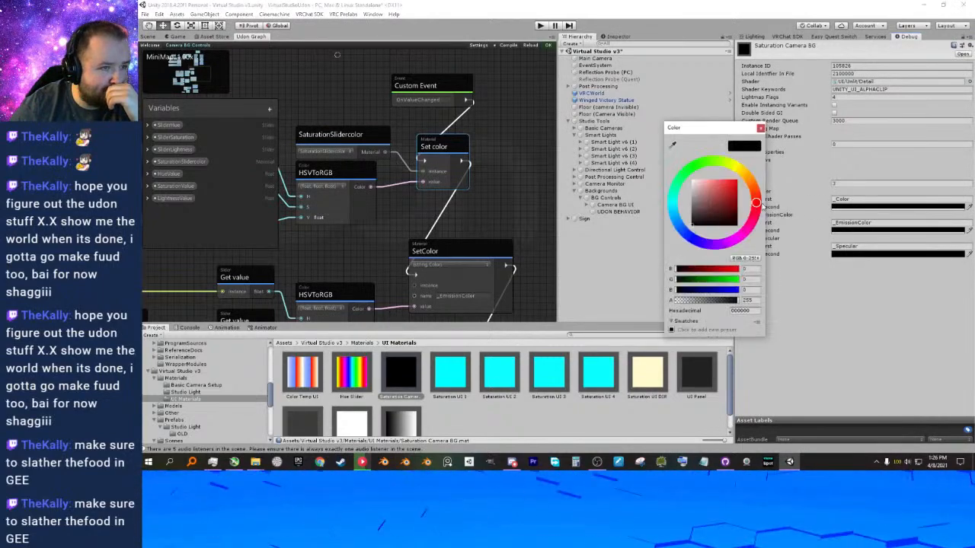
pyautogui.moveTo(700, 191); pyautogui.dragTo(669, 162)
pyautogui.moveTo(733, 204); pyautogui.dragTo(785, 193)
pyautogui.click(760, 128)
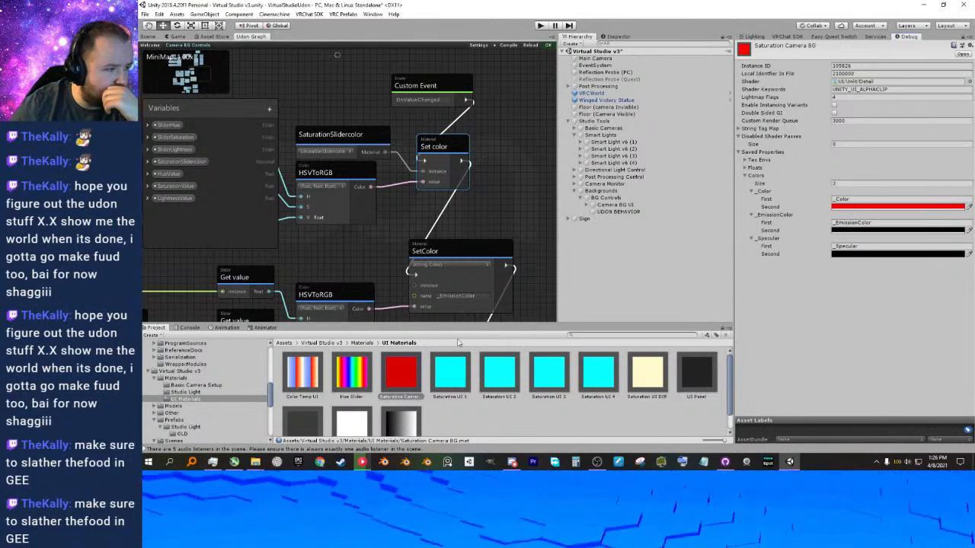
# Test the material's _EmissionColor with white, return it to black, and check the _Color value.
pyautogui.click(838, 207)
pyautogui.click(845, 230)
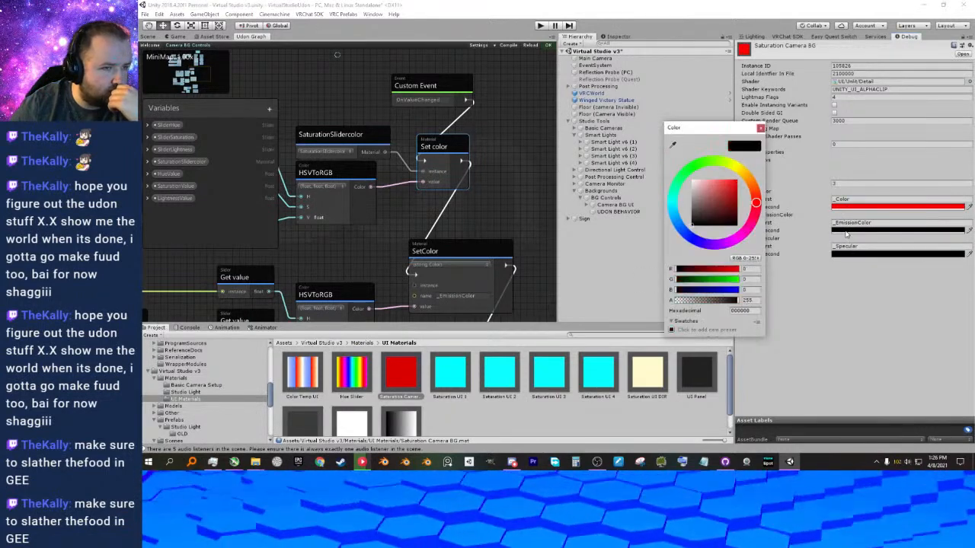
pyautogui.click(737, 200)
pyautogui.moveTo(736, 200); pyautogui.dragTo(682, 157)
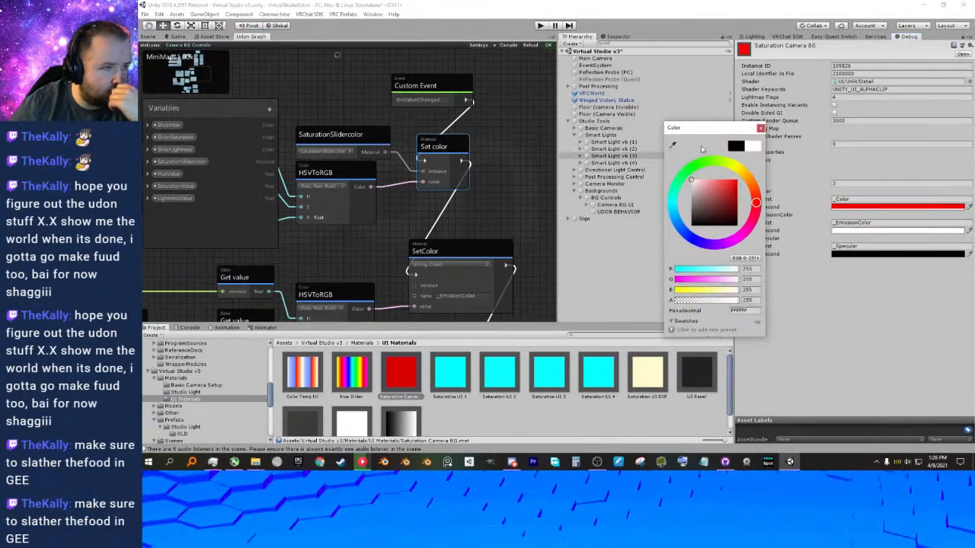
pyautogui.moveTo(720, 202); pyautogui.dragTo(687, 230)
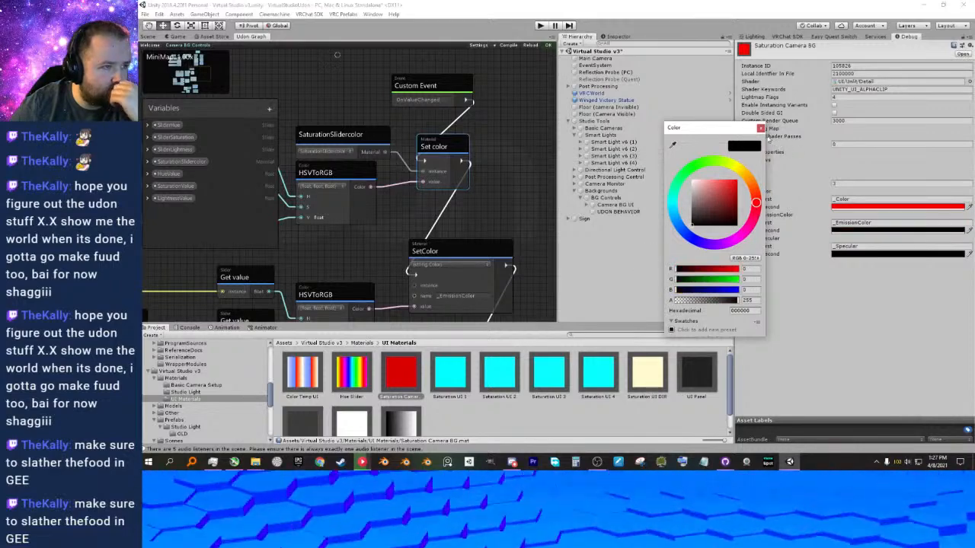
pyautogui.click(761, 130)
pyautogui.click(876, 206)
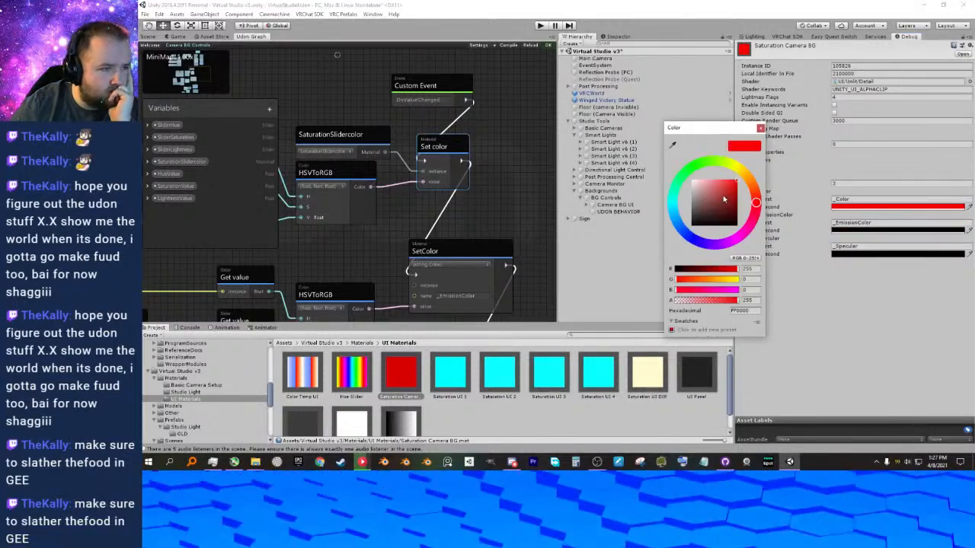
pyautogui.click(761, 130)
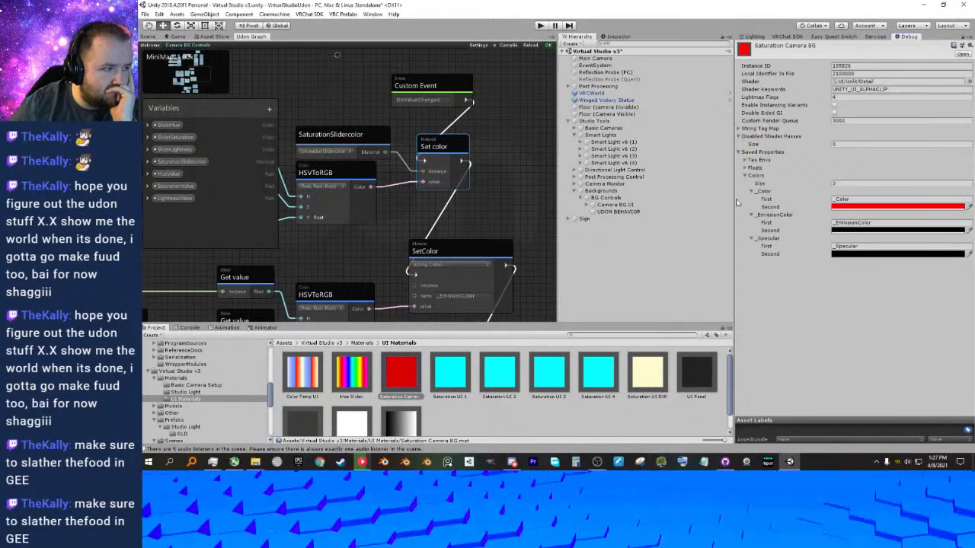
# Deselect the material and examine the _EmissionColor SetColor node and its HSVToRGB inputs in the OnValueChanged chain.
pyautogui.click(508, 406)
pyautogui.click(406, 382)
pyautogui.click(470, 414)
pyautogui.moveTo(545, 271); pyautogui.dragTo(547, 218, button='middle')
pyautogui.moveTo(386, 236); pyautogui.dragTo(533, 144, button='middle')
pyautogui.moveTo(496, 187); pyautogui.dragTo(373, 260, button='middle')
pyautogui.scroll(-1, 492, 199)
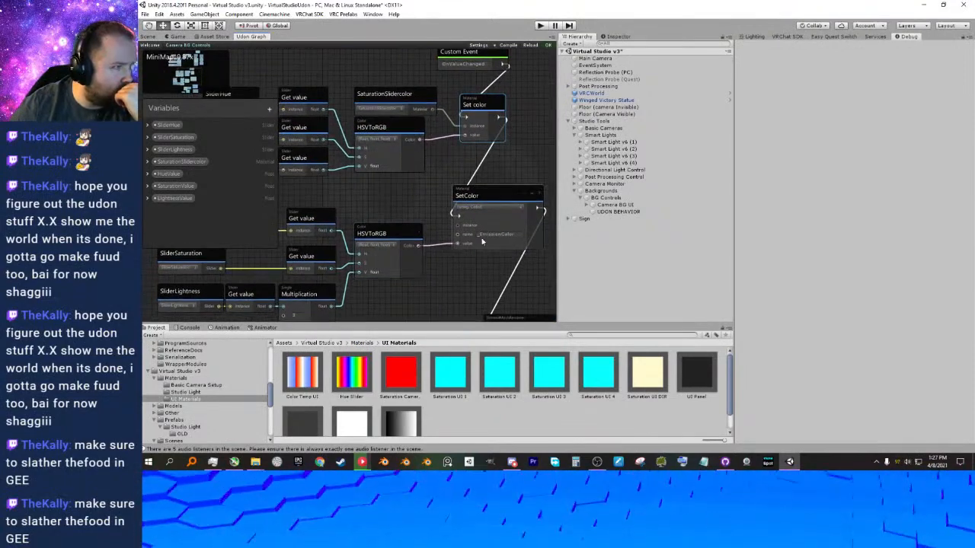
pyautogui.moveTo(481, 243); pyautogui.dragTo(437, 101, button='middle')
pyautogui.moveTo(435, 134); pyautogui.dragTo(463, 231, button='middle')
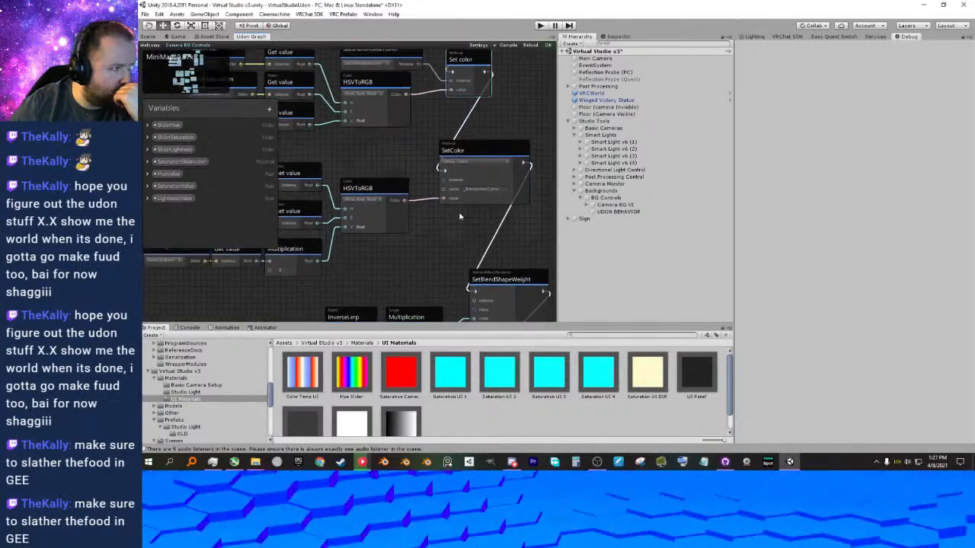
pyautogui.click(473, 145)
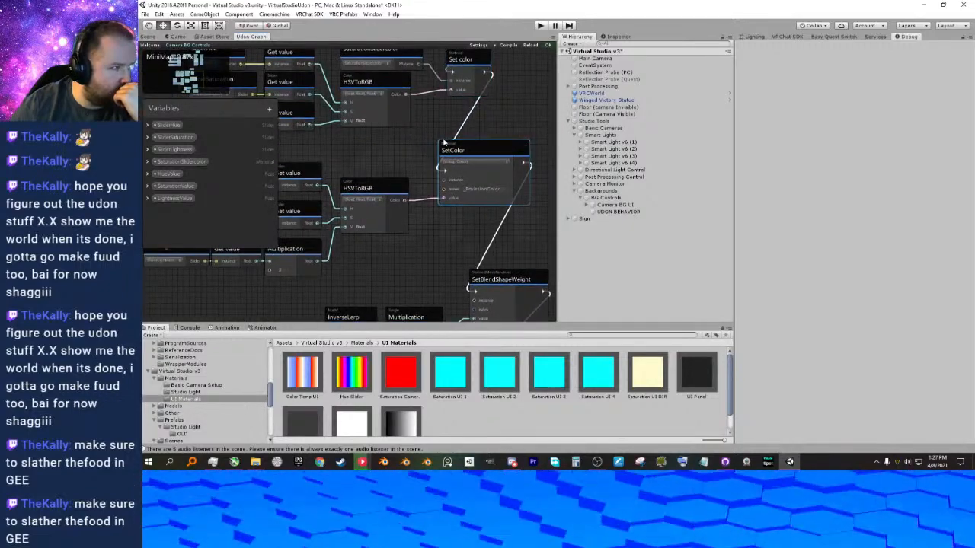
pyautogui.moveTo(435, 143); pyautogui.dragTo(435, 193, button='middle')
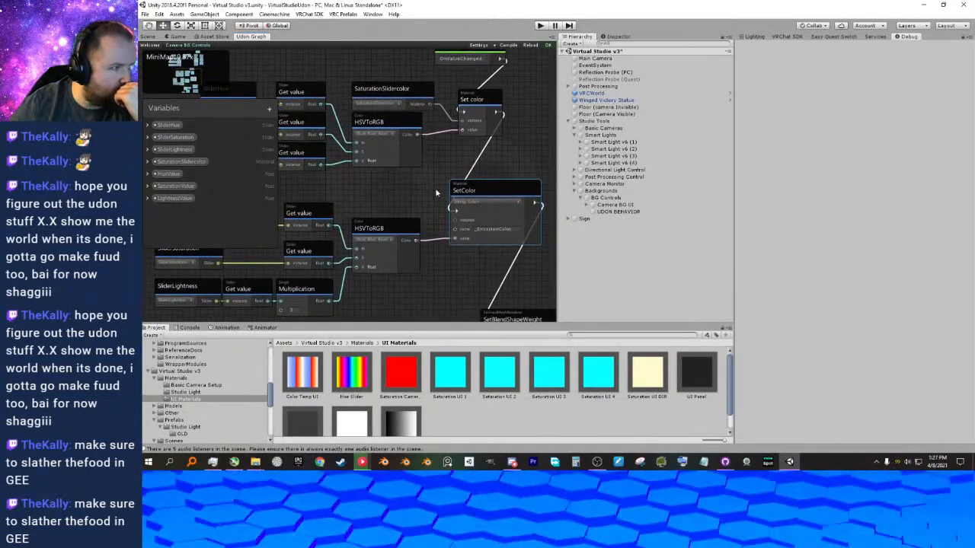
pyautogui.moveTo(489, 183); pyautogui.dragTo(485, 186, button='middle')
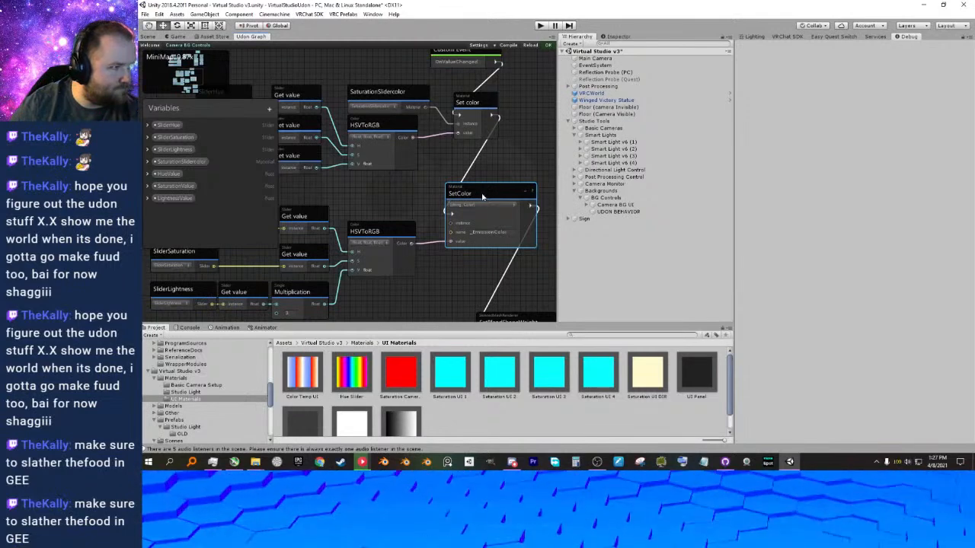
pyautogui.moveTo(409, 214); pyautogui.dragTo(415, 215, button='middle')
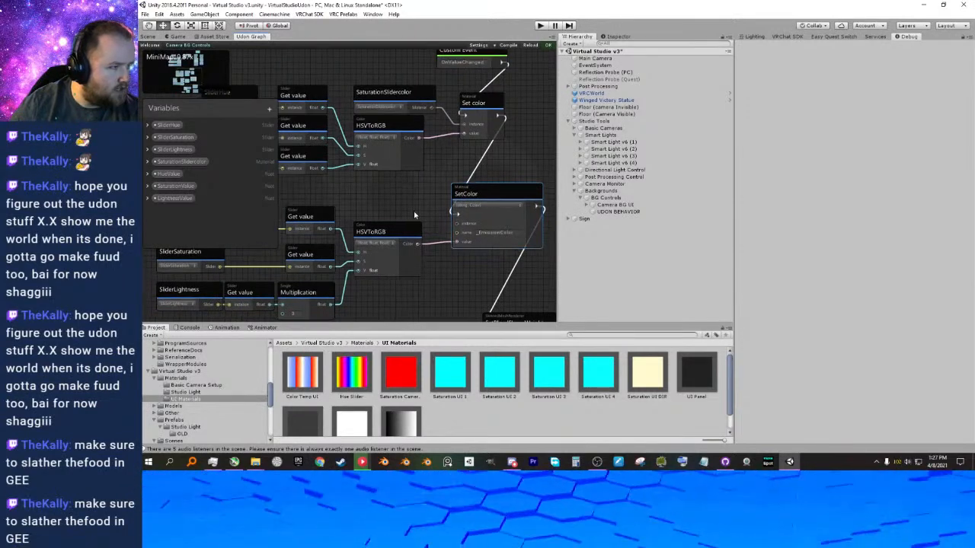
# Check the SetColor node's name field, select the Saturation Camera BG material and set its _Color to white.
pyautogui.click(495, 232)
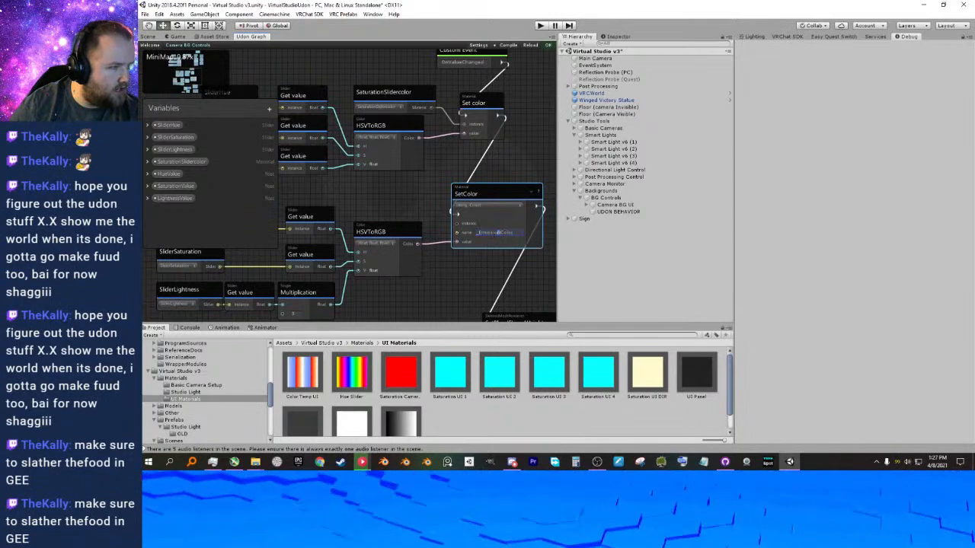
pyautogui.click(476, 261)
pyautogui.click(400, 373)
pyautogui.click(873, 209)
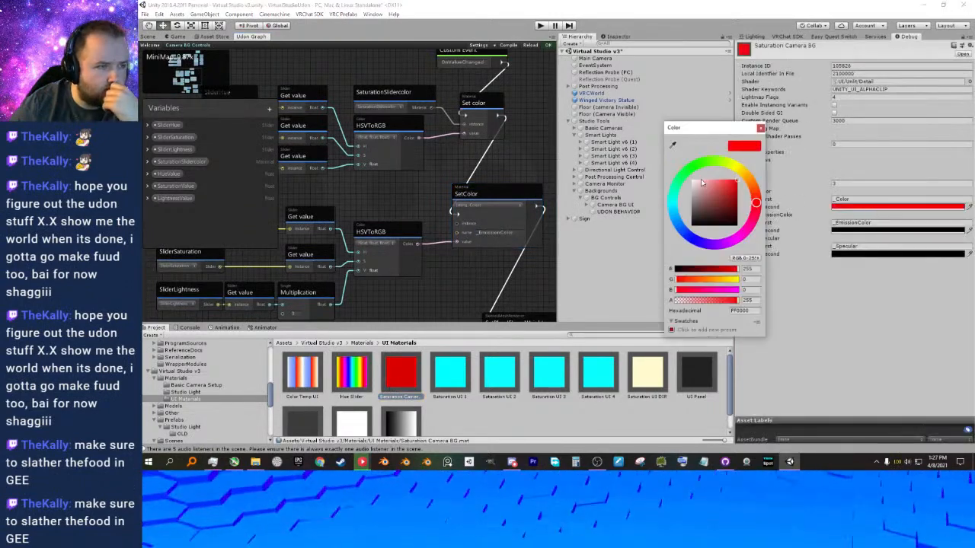
pyautogui.moveTo(699, 181); pyautogui.dragTo(659, 153)
pyautogui.click(761, 129)
# Test the Saturation Camera BG material's _EmissionColor with cyan.
pyautogui.click(847, 231)
pyautogui.moveTo(710, 206)
pyautogui.mouseDown()
pyautogui.moveTo(691, 180)
pyautogui.moveTo(750, 173)
pyautogui.mouseUp()
pyautogui.click(674, 206)
pyautogui.click(761, 130)
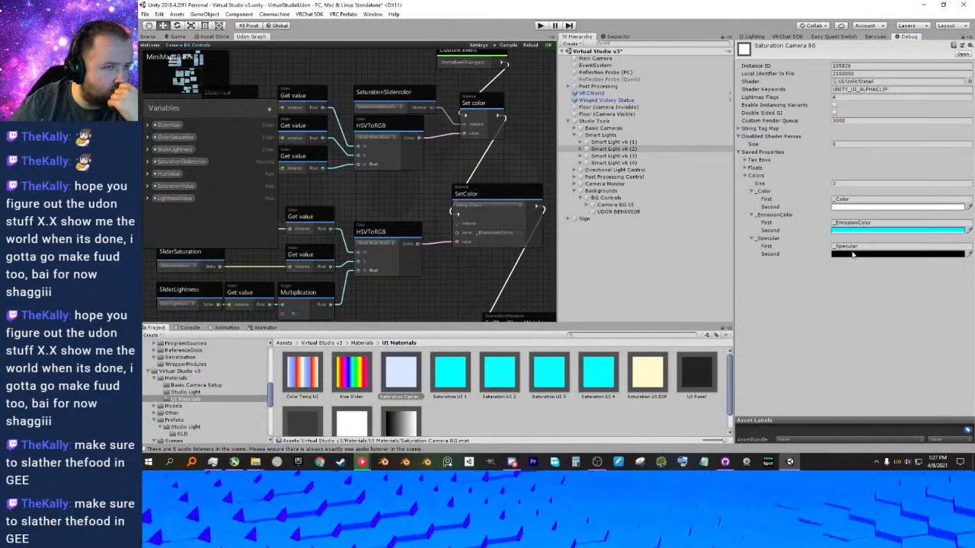
# Test the material's _Color with black, return it to white, and set _EmissionColor to white, FFFFFF.
pyautogui.click(854, 208)
pyautogui.moveTo(718, 199); pyautogui.dragTo(690, 226)
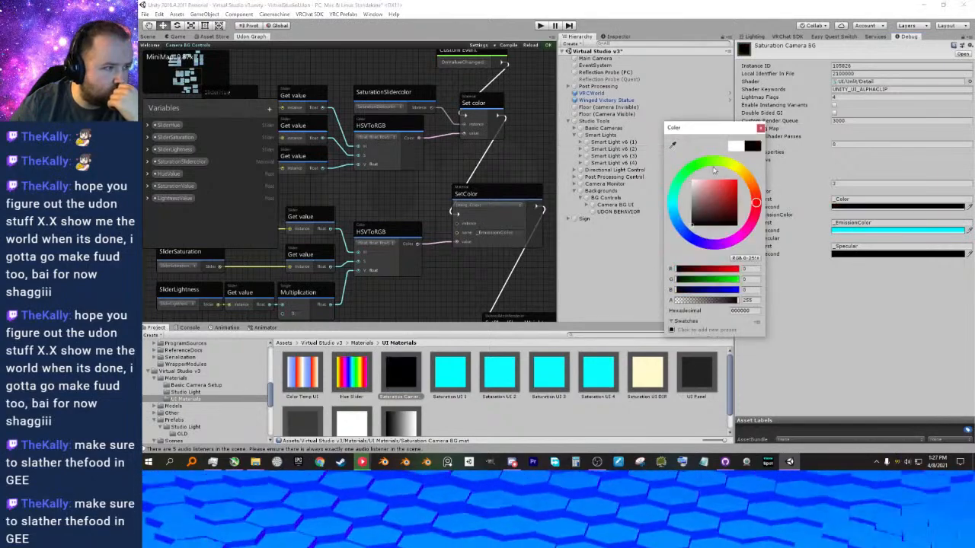
pyautogui.moveTo(722, 197); pyautogui.dragTo(690, 178)
pyautogui.click(882, 232)
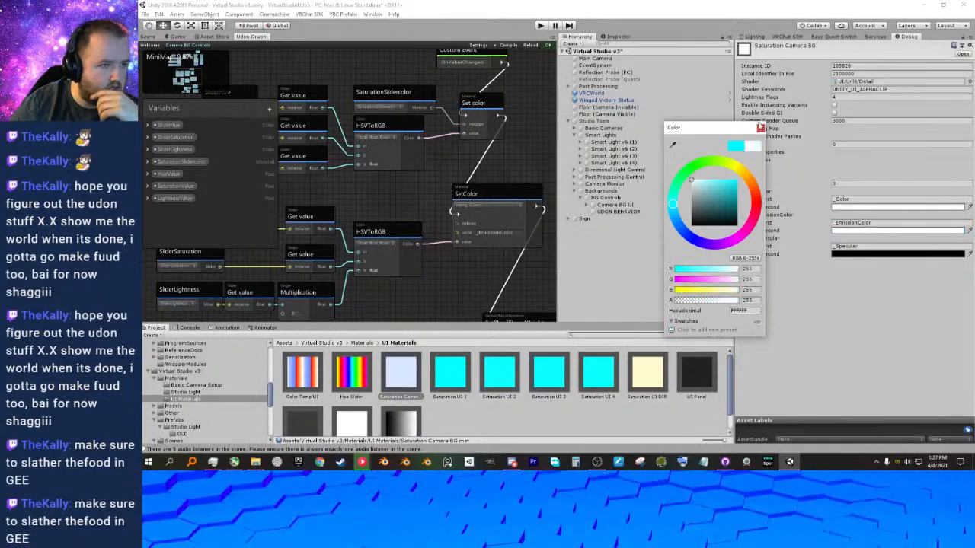
pyautogui.click(760, 128)
# Delete the _EmissionColor SetColor node together with its HSVToRGB, slider, Get value and Multiplication input nodes.
pyautogui.moveTo(449, 206); pyautogui.dragTo(453, 163, button='middle')
pyautogui.scroll(-2, 472, 206)
pyautogui.scroll(-1, 476, 180)
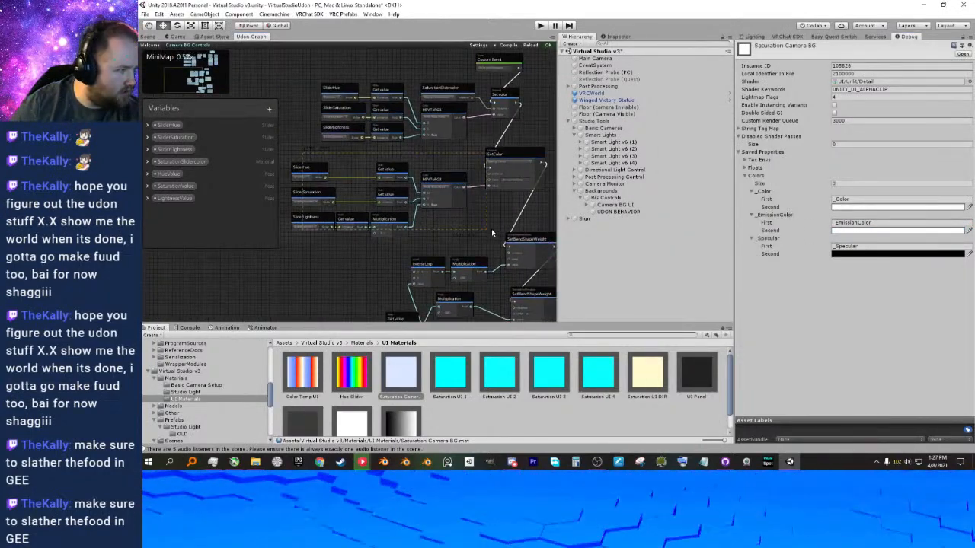
pyautogui.moveTo(503, 229); pyautogui.dragTo(503, 228)
pyautogui.moveTo(489, 219); pyautogui.dragTo(472, 216, button='middle')
pyautogui.scroll(4, 428, 220)
pyautogui.moveTo(407, 219); pyautogui.dragTo(383, 230, button='middle')
pyautogui.scroll(-3, 422, 230)
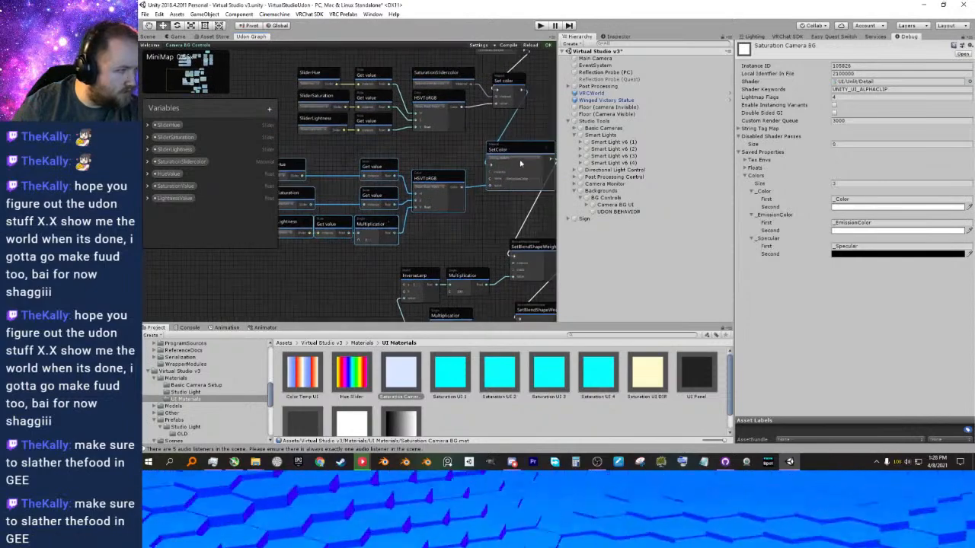
pyautogui.press('Delete')
# Delete the two SetBlendShapeWeight nodes with their InverseLerp, Multiplication and Get value inputs.
pyautogui.moveTo(491, 105); pyautogui.dragTo(483, 265)
pyautogui.moveTo(484, 265); pyautogui.dragTo(459, 181, button='middle')
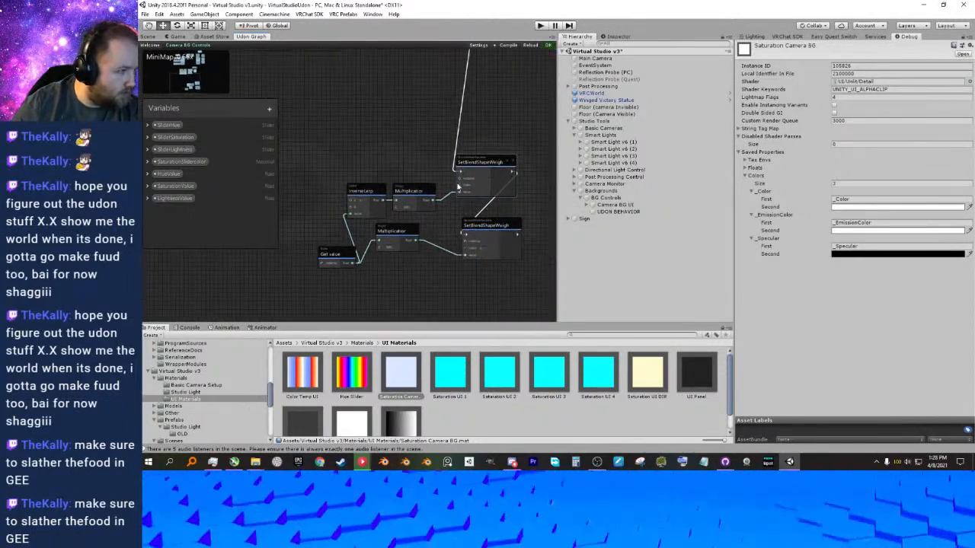
pyautogui.scroll(-1, 458, 181)
pyautogui.moveTo(347, 173); pyautogui.dragTo(499, 259)
pyautogui.press('Delete')
# Set the Saturation Camera BG material's _EmissionColor to black, 000000.
pyautogui.moveTo(391, 114); pyautogui.dragTo(450, 261, button='middle')
pyautogui.scroll(2, 450, 262)
pyautogui.moveTo(492, 230); pyautogui.dragTo(475, 252, button='middle')
pyautogui.click(854, 231)
pyautogui.moveTo(705, 215); pyautogui.dragTo(662, 249)
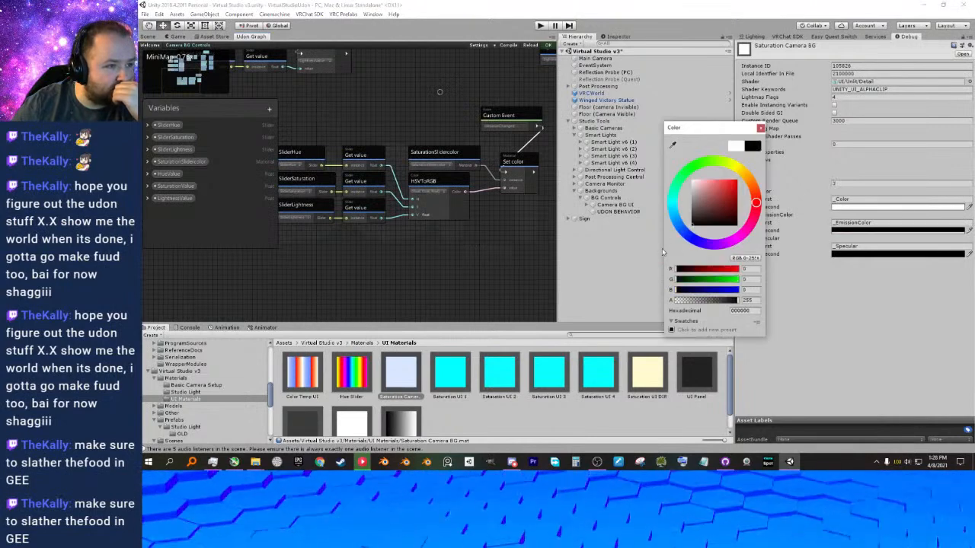
pyautogui.click(760, 128)
# Deselect the material and examine the OnValueChanged chain from the HSV slider nodes to the Set color node.
pyautogui.moveTo(543, 215); pyautogui.dragTo(508, 234, button='middle')
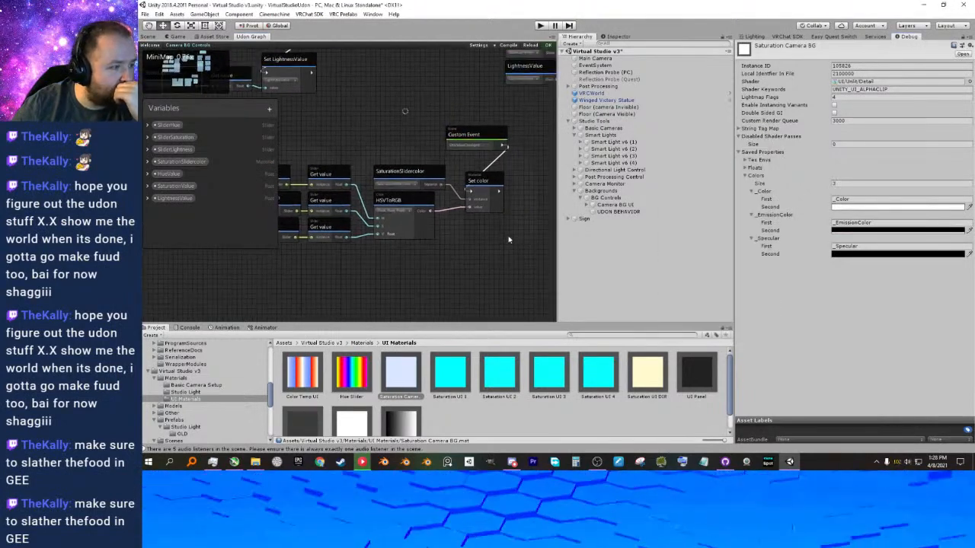
pyautogui.click(467, 416)
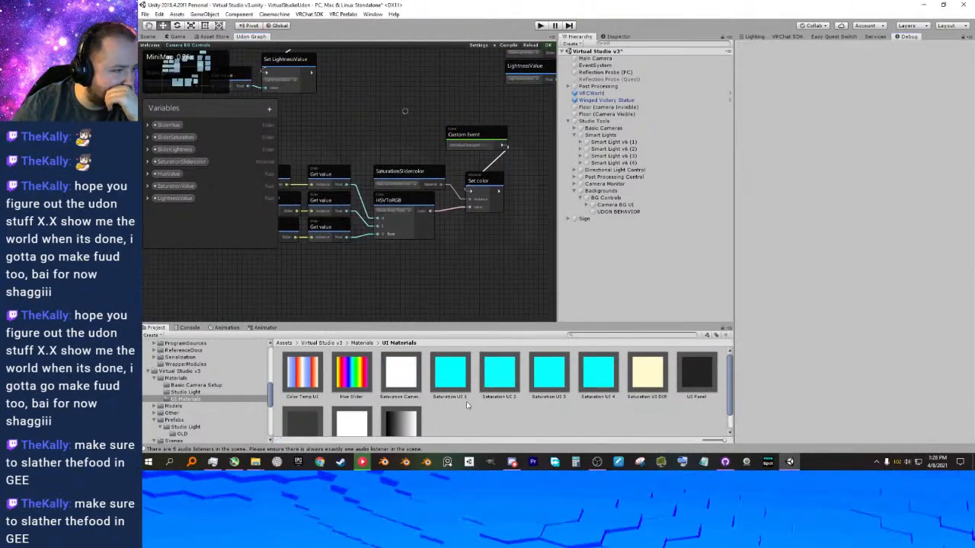
pyautogui.moveTo(453, 274); pyautogui.dragTo(459, 278, button='middle')
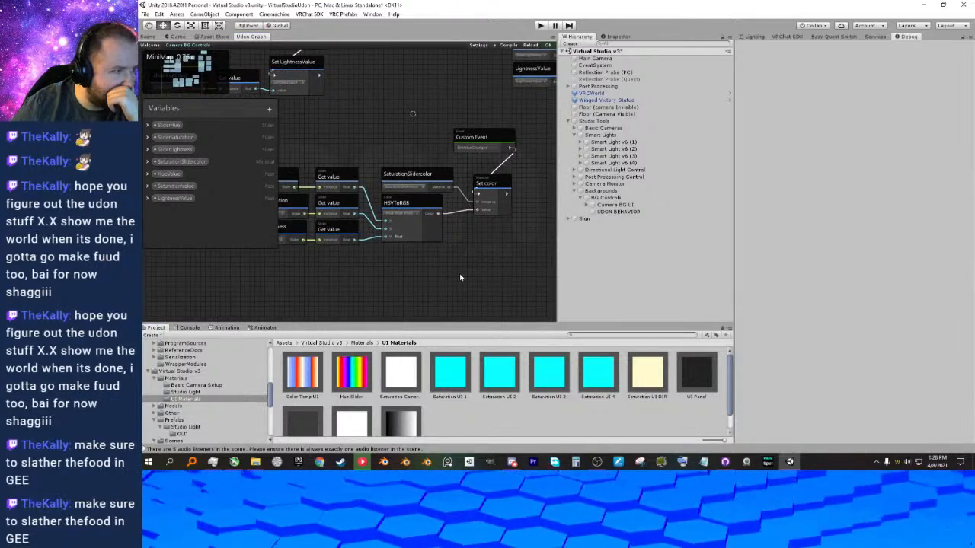
pyautogui.scroll(3, 435, 259)
pyautogui.moveTo(429, 258); pyautogui.dragTo(503, 251, button='middle')
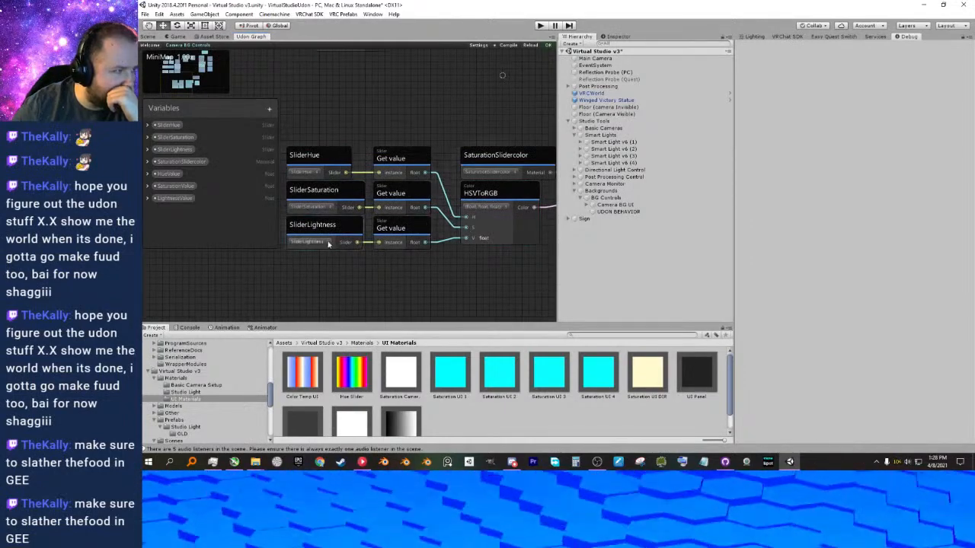
pyautogui.moveTo(473, 240); pyautogui.dragTo(409, 253, button='middle')
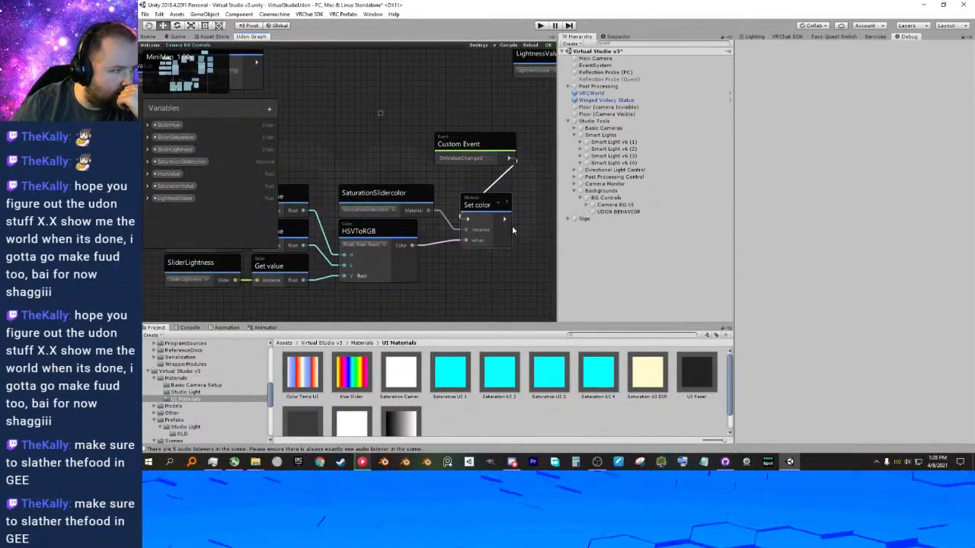
pyautogui.click(497, 203)
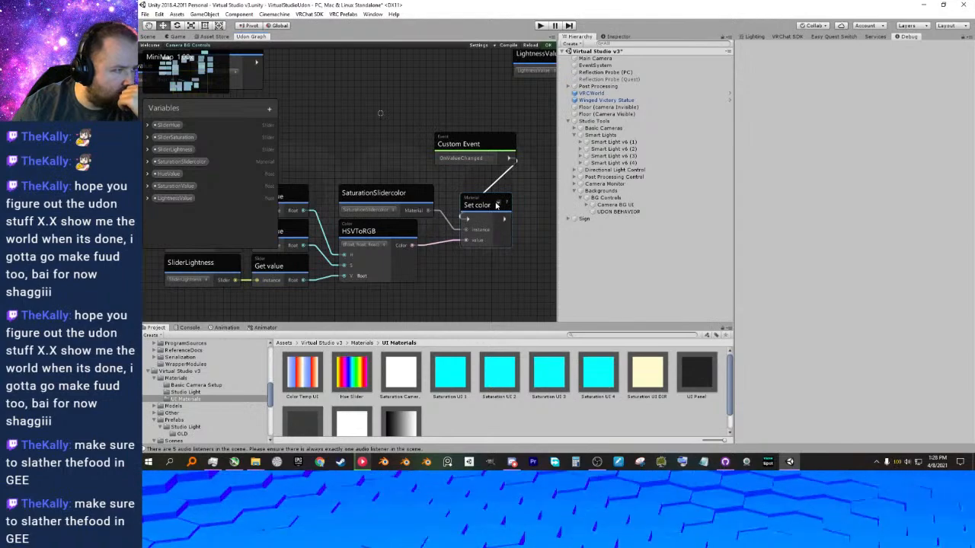
pyautogui.moveTo(498, 233); pyautogui.dragTo(470, 183, button='middle')
pyautogui.rightClick(468, 214)
pyautogui.click(492, 243)
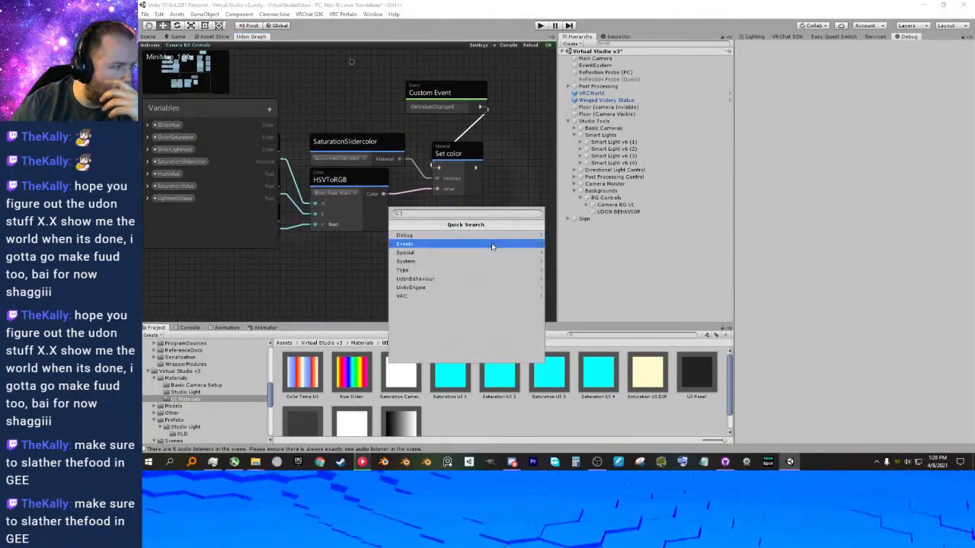
pyautogui.write('set')
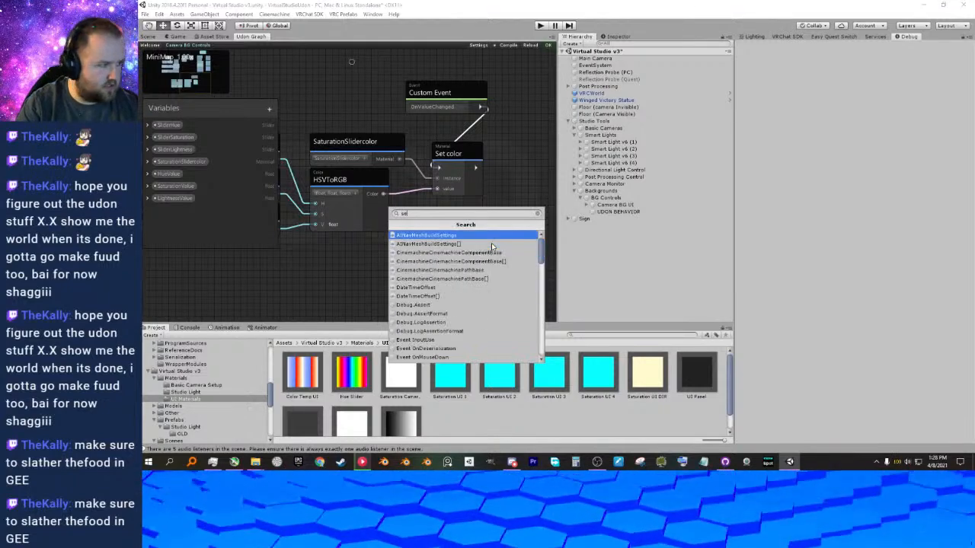
pyautogui.press('BackSpace')
pyautogui.press('BackSpace')
pyautogui.press('BackSpace')
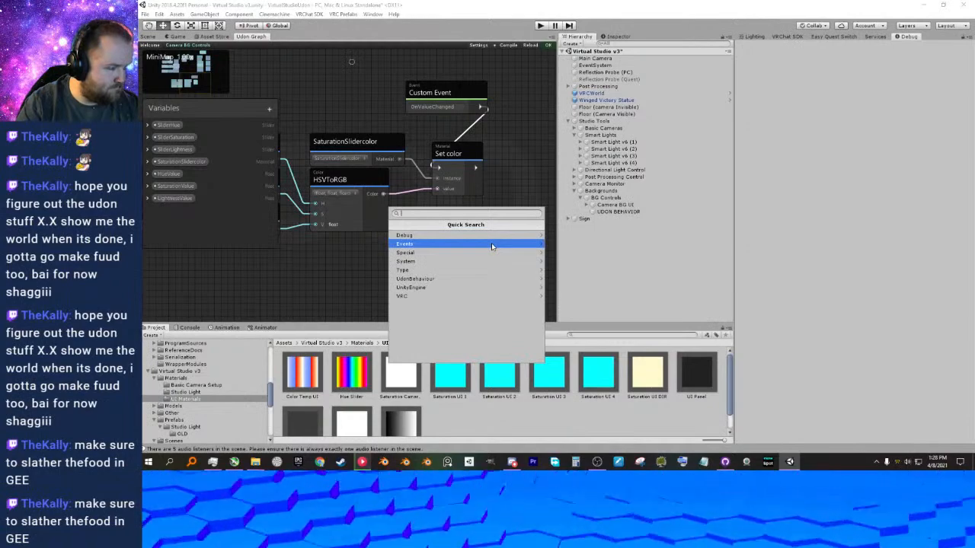
pyautogui.press('Escape')
# Undo the node deletions and the emission colour change, and move the restored SetColor node aside from the chain.
pyautogui.moveTo(412, 280); pyautogui.dragTo(419, 200, button='middle')
pyautogui.scroll(-4, 428, 221)
pyautogui.hotkey('ctrl', 'z')
pyautogui.moveTo(448, 131); pyautogui.dragTo(520, 114)
# Delete the SetBlendShapeWeight chain and the second HSVToRGB node with its slider inputs, keeping the SetColor node.
pyautogui.moveTo(486, 148); pyautogui.dragTo(469, 174)
pyautogui.click(481, 131)
pyautogui.scroll(-5, 392, 233)
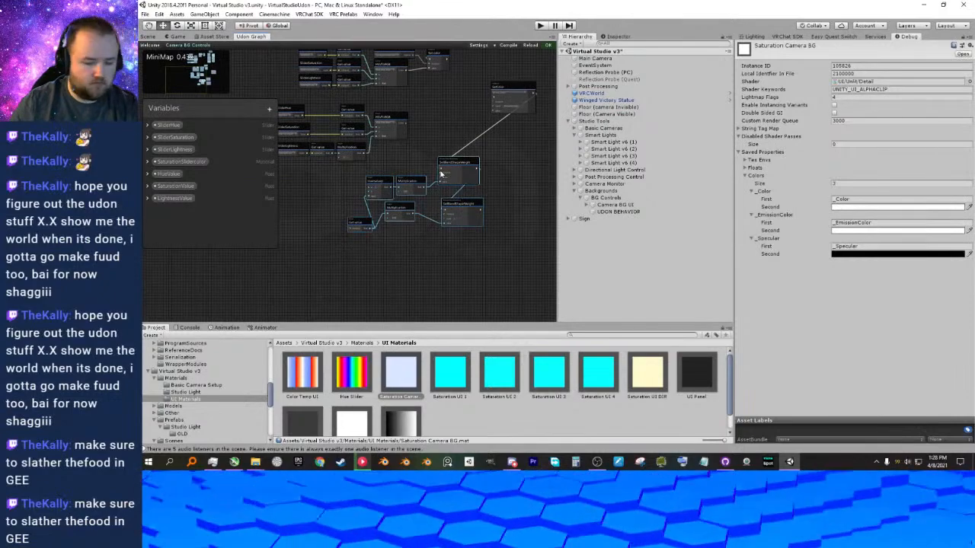
pyautogui.press('Delete')
pyautogui.moveTo(371, 178); pyautogui.dragTo(416, 216, button='middle')
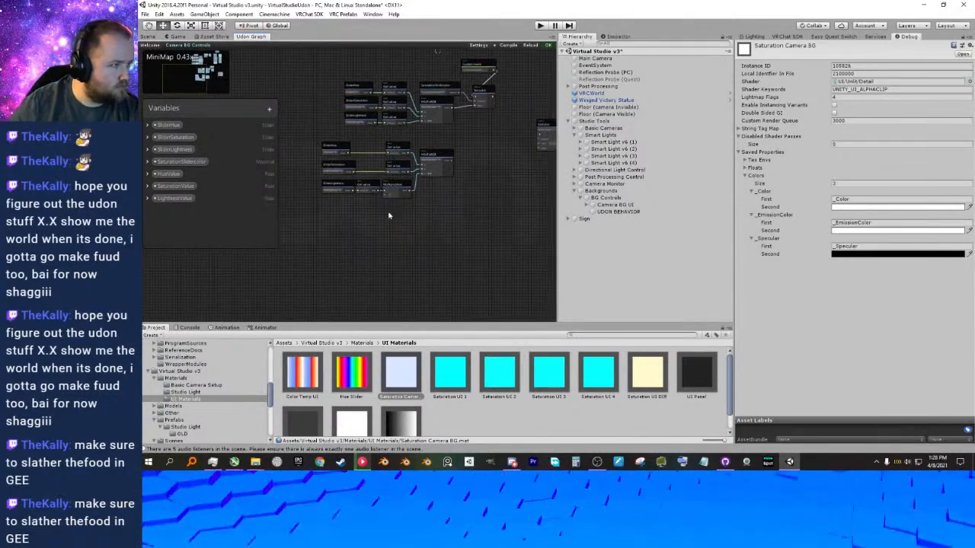
pyautogui.moveTo(424, 170); pyautogui.dragTo(445, 156)
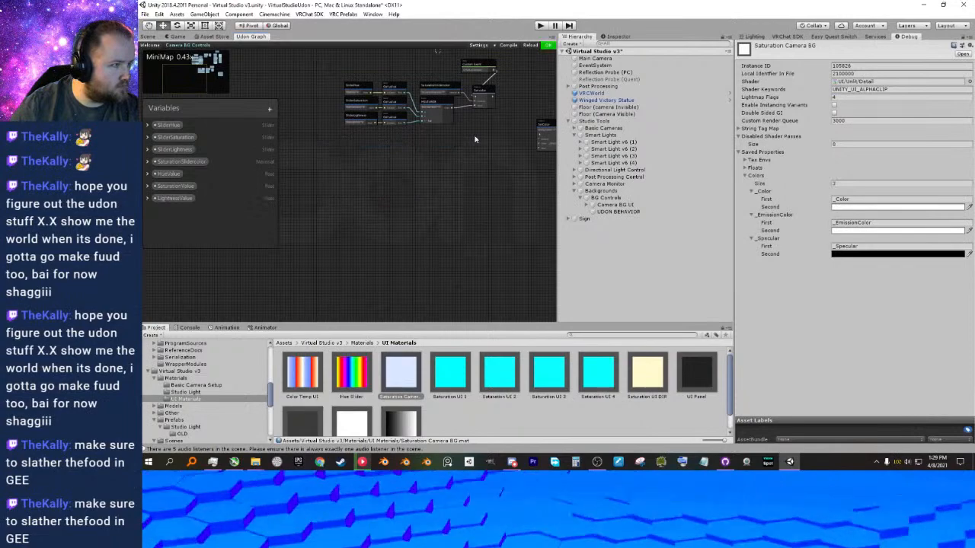
# Move the SetColor node nearer the chain, keep its (string, Color) overload, and connect the SaturationSlidercolor material to its instance input.
pyautogui.scroll(5, 448, 149)
pyautogui.moveTo(474, 181); pyautogui.dragTo(436, 126)
pyautogui.moveTo(444, 189); pyautogui.dragTo(470, 203, button='middle')
pyautogui.moveTo(425, 175); pyautogui.dragTo(455, 188, button='middle')
pyautogui.moveTo(506, 153); pyautogui.dragTo(483, 147, button='middle')
pyautogui.click(519, 161)
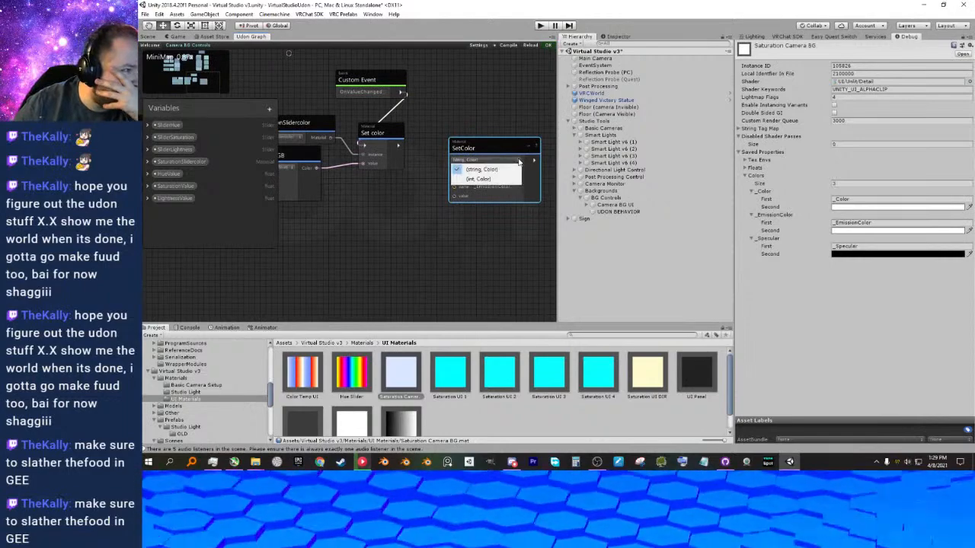
pyautogui.click(398, 205)
pyautogui.moveTo(370, 202); pyautogui.dragTo(408, 213, button='middle')
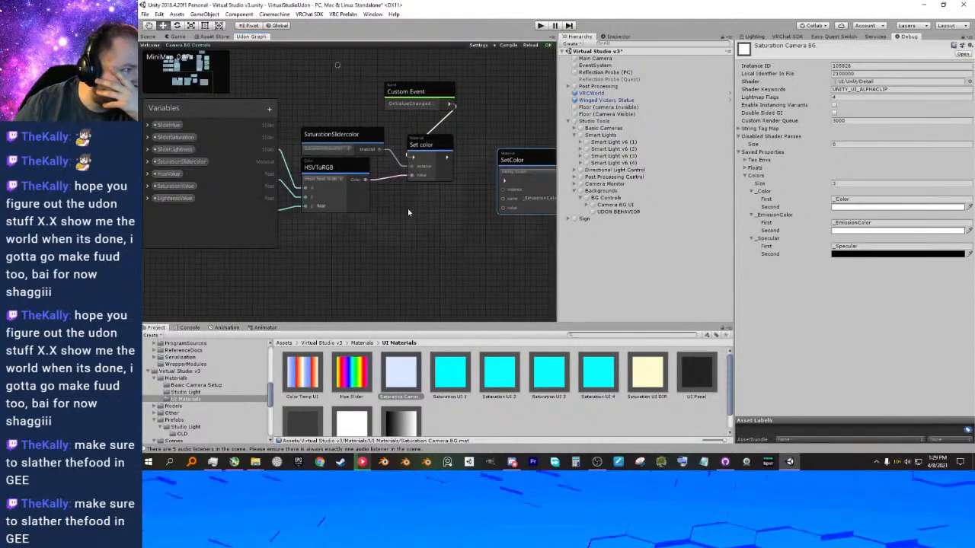
pyautogui.moveTo(412, 166); pyautogui.dragTo(501, 190)
pyautogui.click(493, 156)
# Replace the Set color node with the SetColor node beside HSVToRGB and connect the HSVToRGB colour to its value input.
pyautogui.click(436, 144)
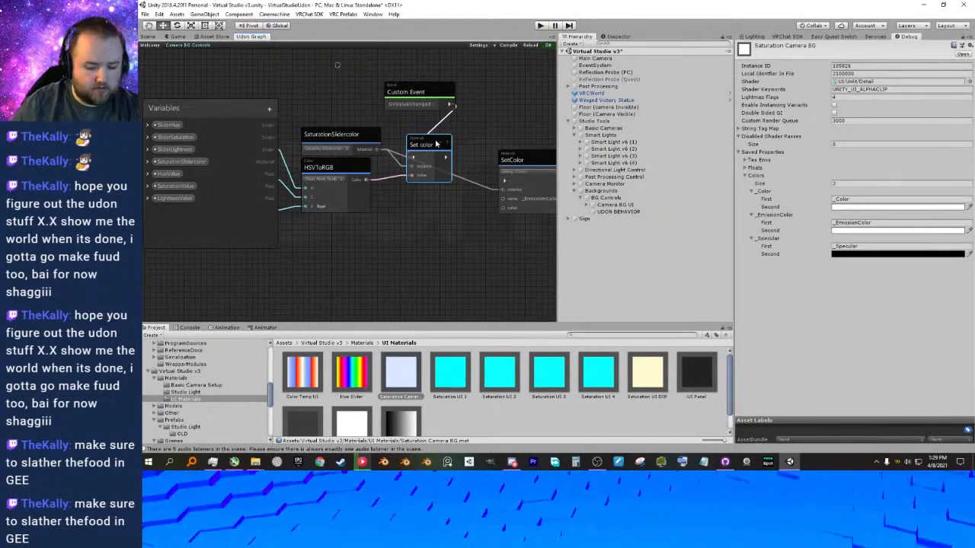
pyautogui.press('Delete')
pyautogui.moveTo(521, 160); pyautogui.dragTo(426, 157)
pyautogui.moveTo(370, 180); pyautogui.dragTo(426, 187)
# Set the SetColor node's name input to _Color and place the node just below the OnValueChanged event.
pyautogui.click(464, 176)
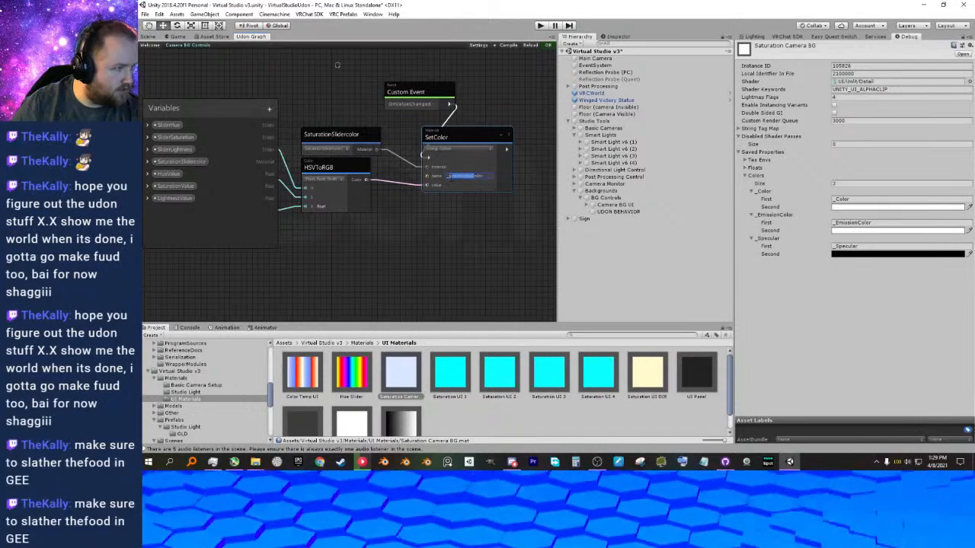
pyautogui.write('_Color')
pyautogui.click(455, 214)
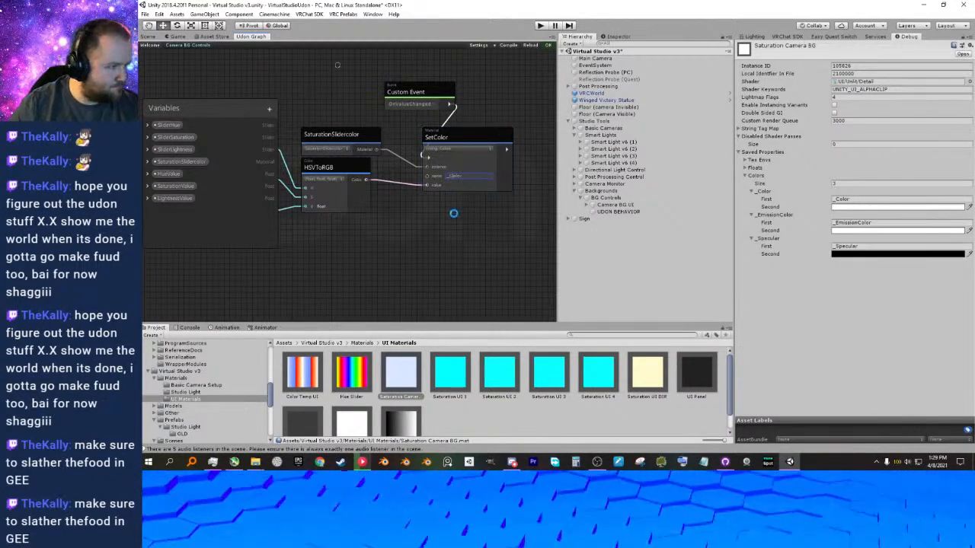
pyautogui.moveTo(454, 140); pyautogui.dragTo(439, 141)
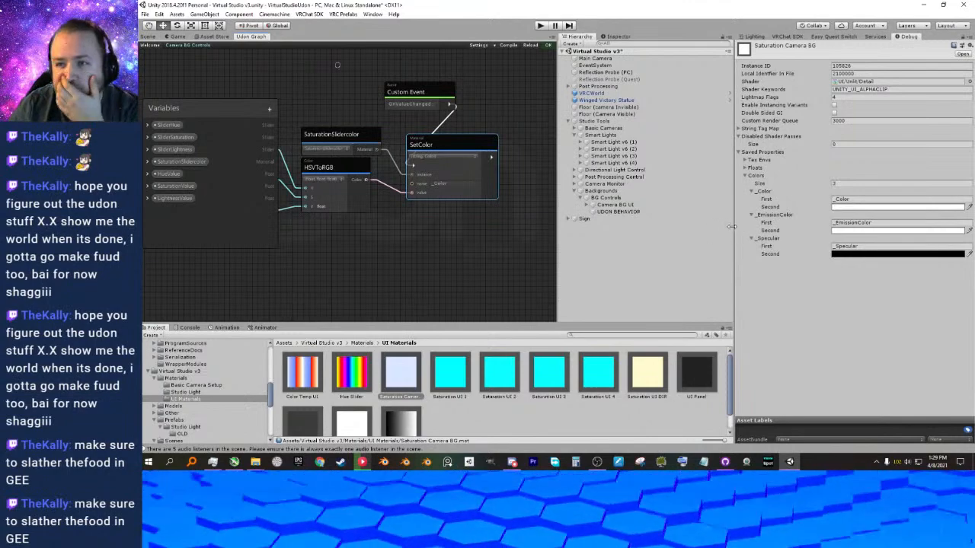
pyautogui.moveTo(431, 192); pyautogui.dragTo(466, 196, button='middle')
pyautogui.scroll(-1, 469, 218)
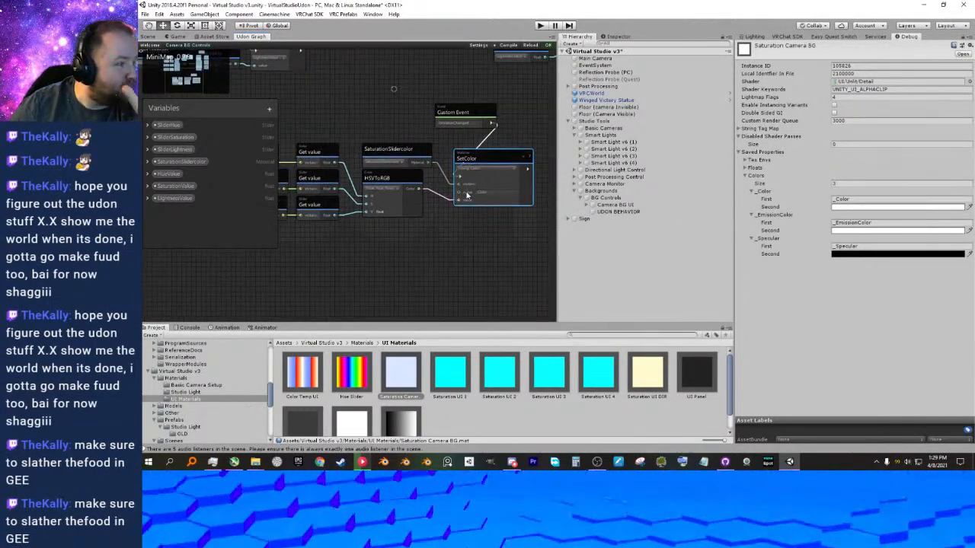
# Run the scene and test the H, S and V sliders on the Camera Override panel.
pyautogui.hotkey('ctrl', 'p')
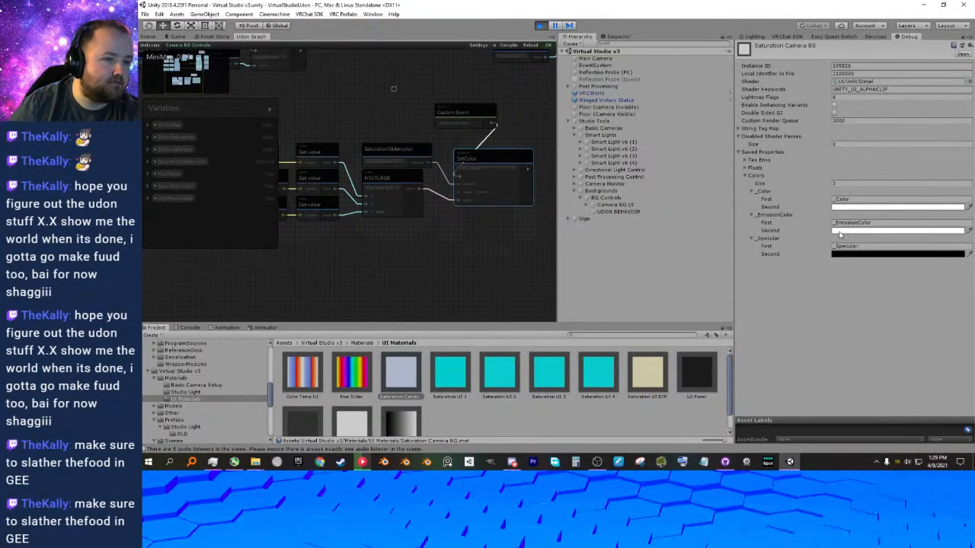
pyautogui.hotkey('ctrl', 'p')
pyautogui.click(378, 182)
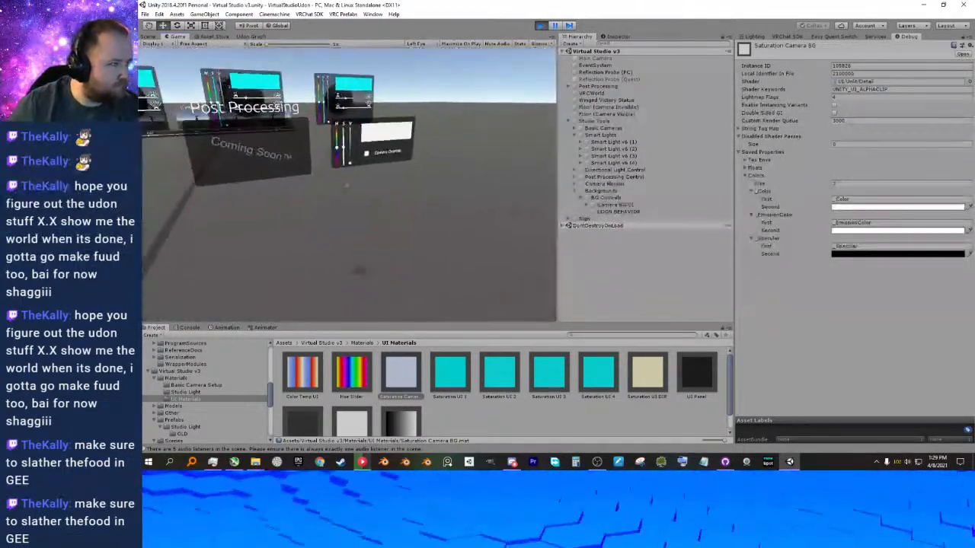
pyautogui.press('w')
pyautogui.click(348, 185)
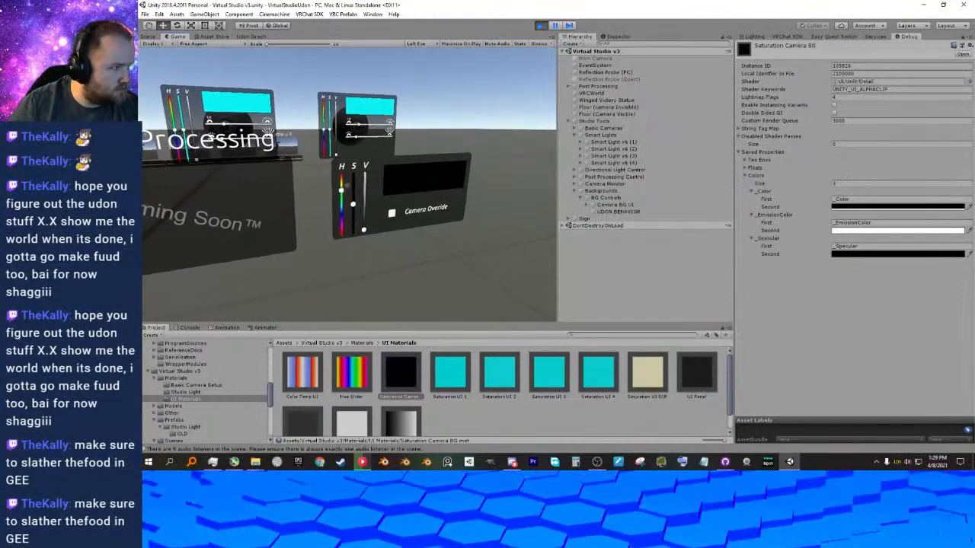
pyautogui.click(348, 185)
pyautogui.click(347, 185)
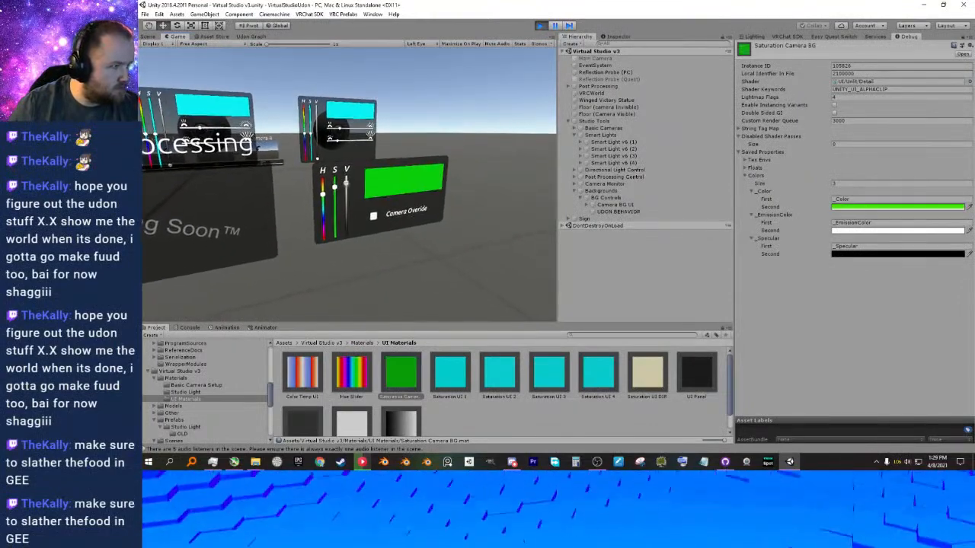
pyautogui.press('d')
# Set the material's _EmissionColor to black while the scene runs, and return to the Camera Override panel's sliders.
pyautogui.hotkey('alt', 'Tab')
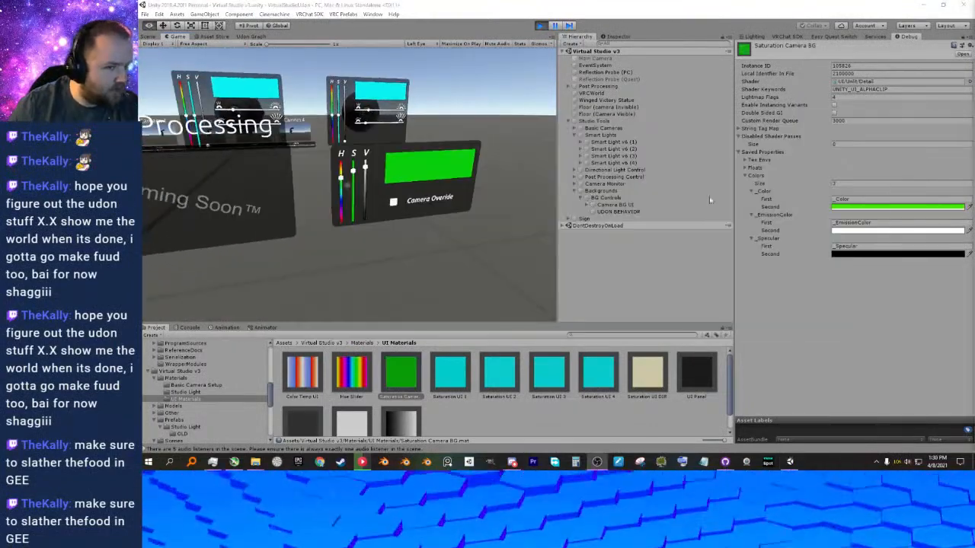
pyautogui.click(872, 232)
pyautogui.moveTo(713, 204); pyautogui.dragTo(697, 232)
pyautogui.click(761, 129)
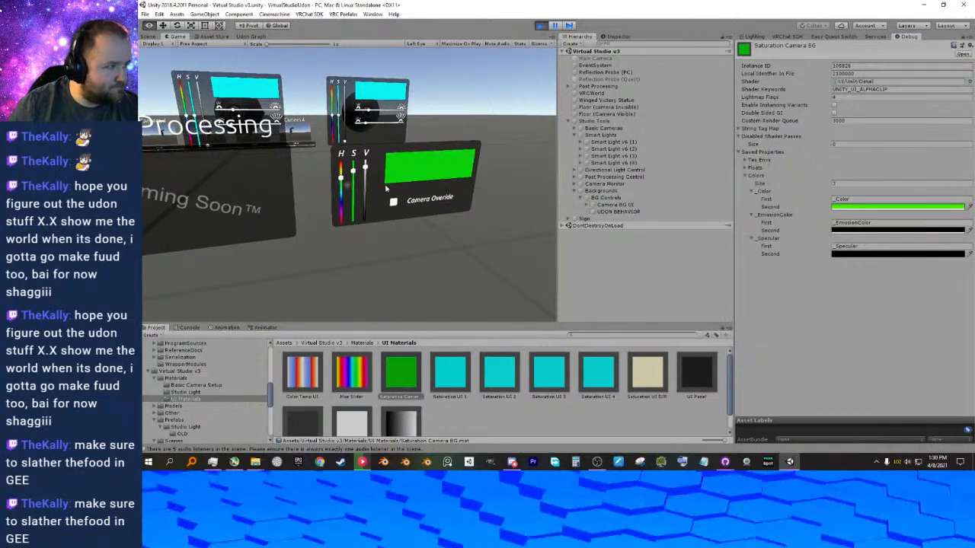
pyautogui.click(357, 186)
pyautogui.press('w')
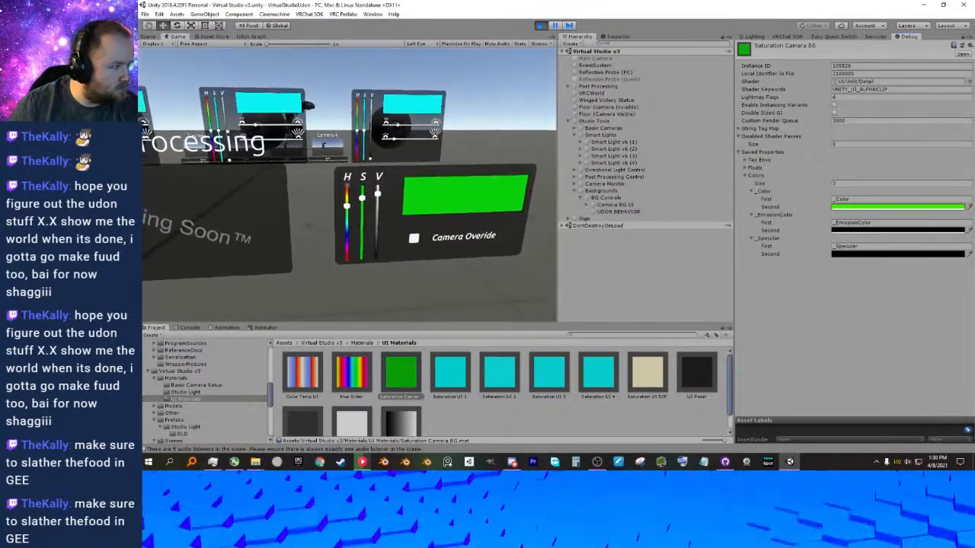
# Set the Camera Override panel's colour to bright green with the H, S and V sliders, try its checkbox, and stop the running scene.
pyautogui.click(348, 185)
pyautogui.click(348, 185)
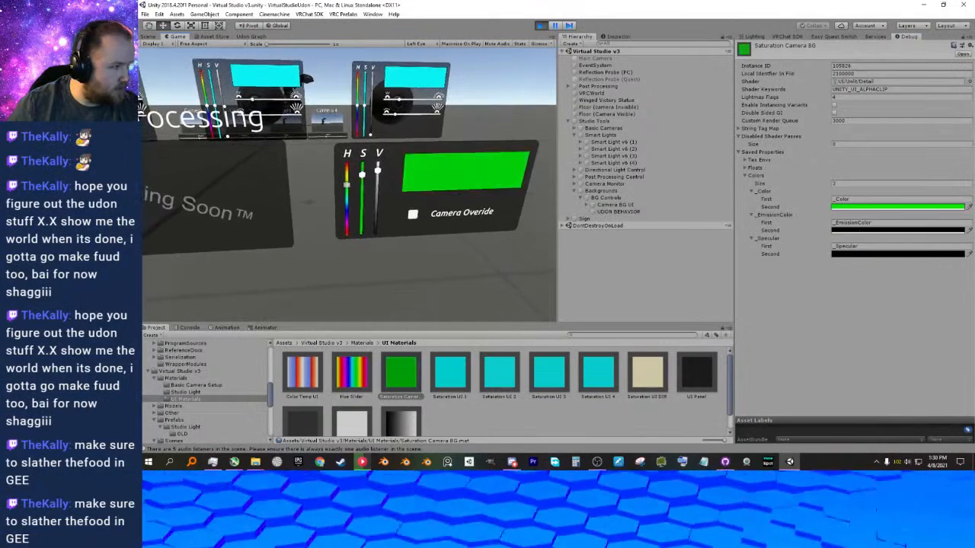
pyautogui.click(348, 185)
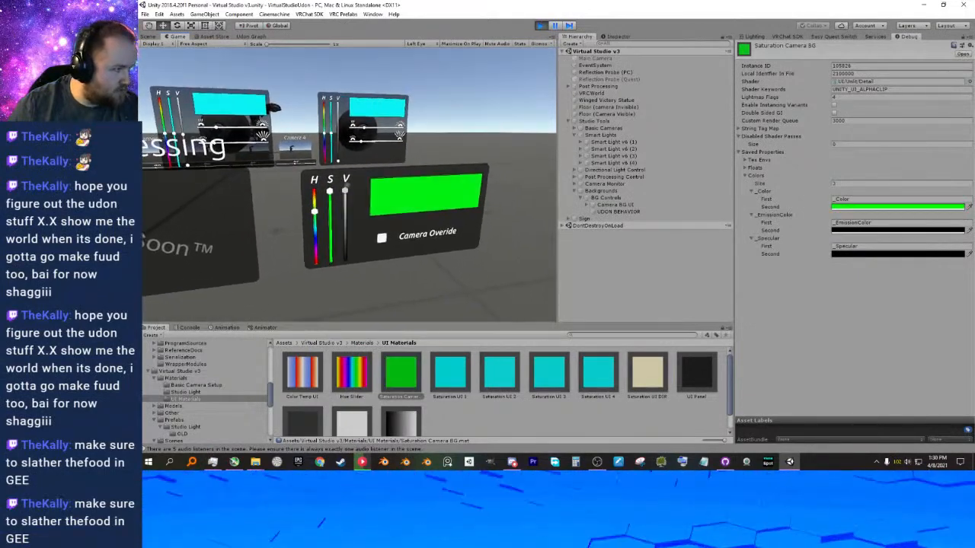
pyautogui.press('w')
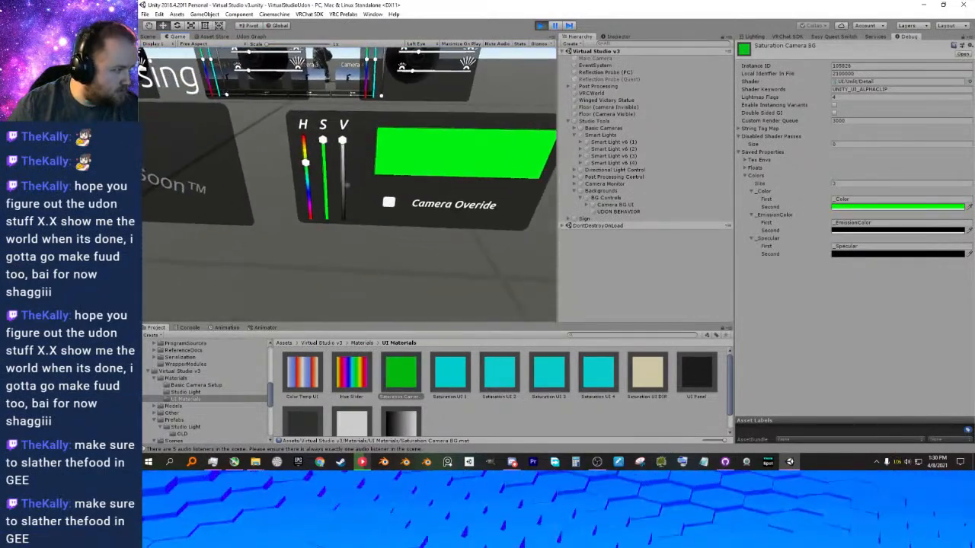
pyautogui.click(348, 185)
pyautogui.moveTo(348, 185); pyautogui.dragTo(348, 185)
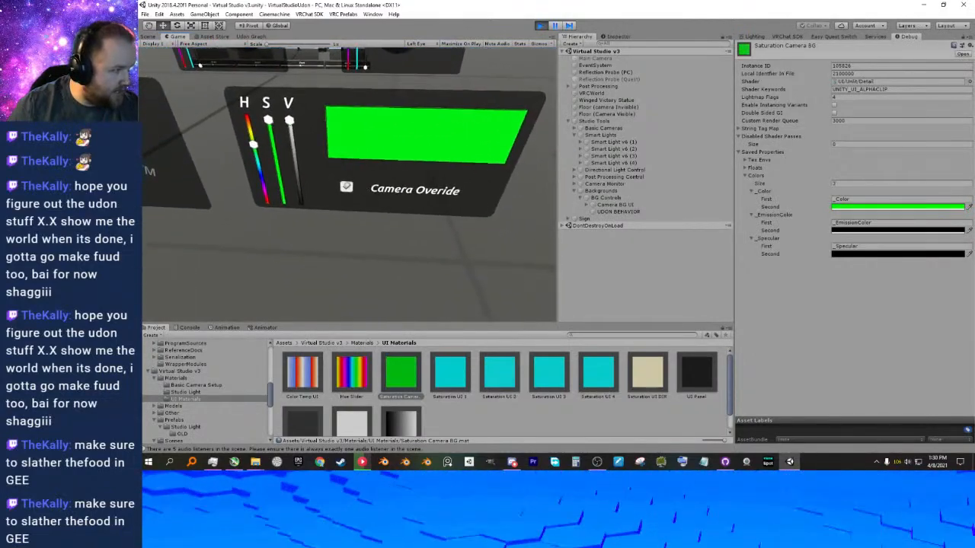
pyautogui.press('Escape')
pyautogui.click(540, 25)
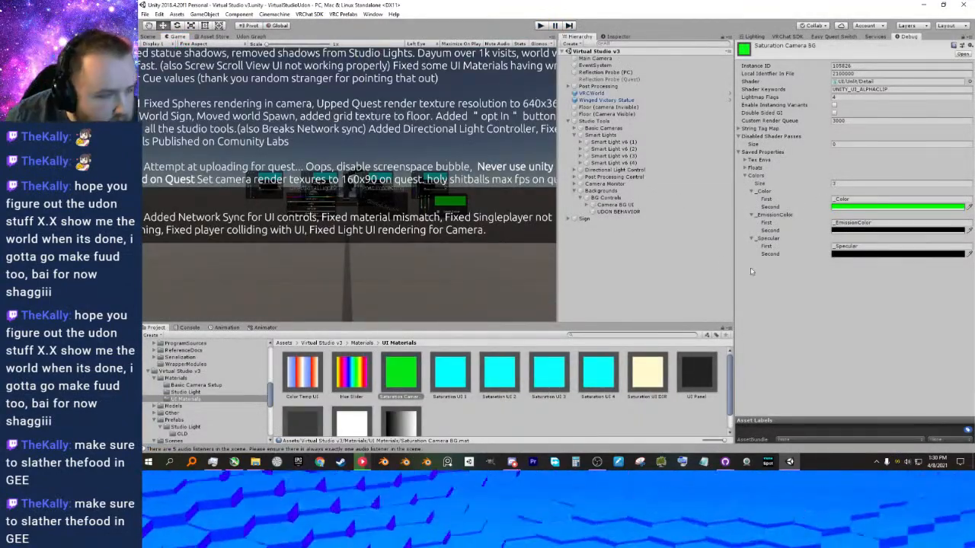
# Return to the Camera BG Controls Udon graph and collapse the Backgrounds object in the scene hierarchy.
pyautogui.click(249, 36)
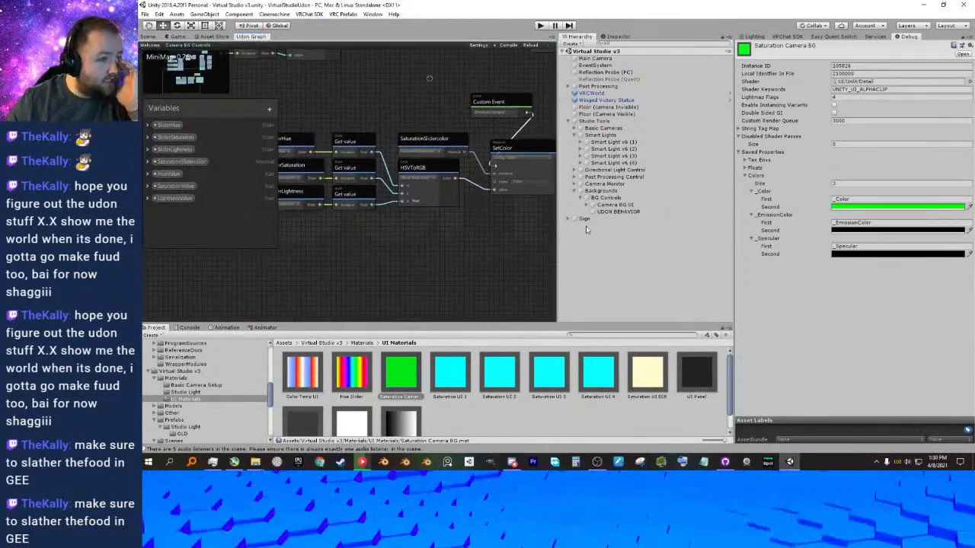
pyautogui.click(574, 191)
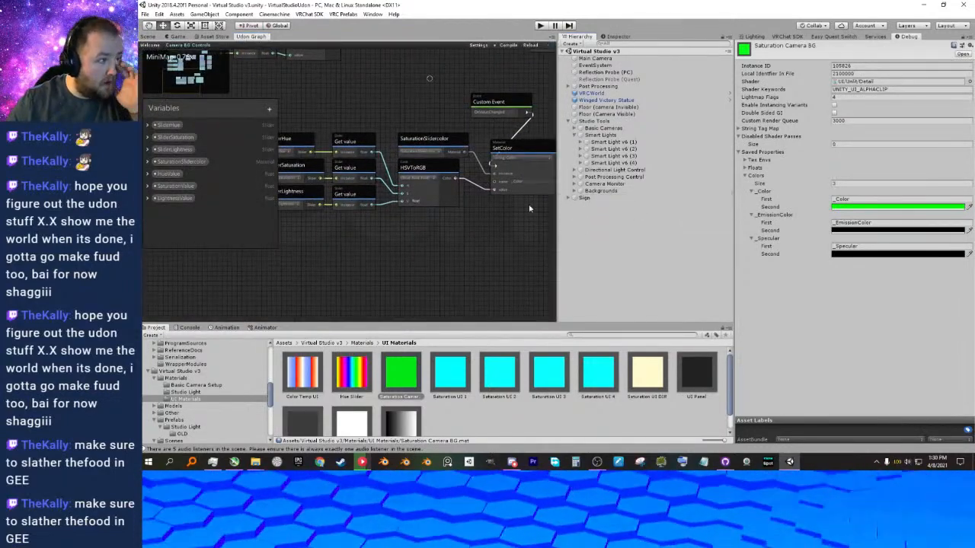
pyautogui.moveTo(338, 227)
pyautogui.mouseDown(button='middle')
pyautogui.moveTo(378, 235)
pyautogui.moveTo(341, 225)
pyautogui.mouseUp(button='middle')
pyautogui.click(269, 109)
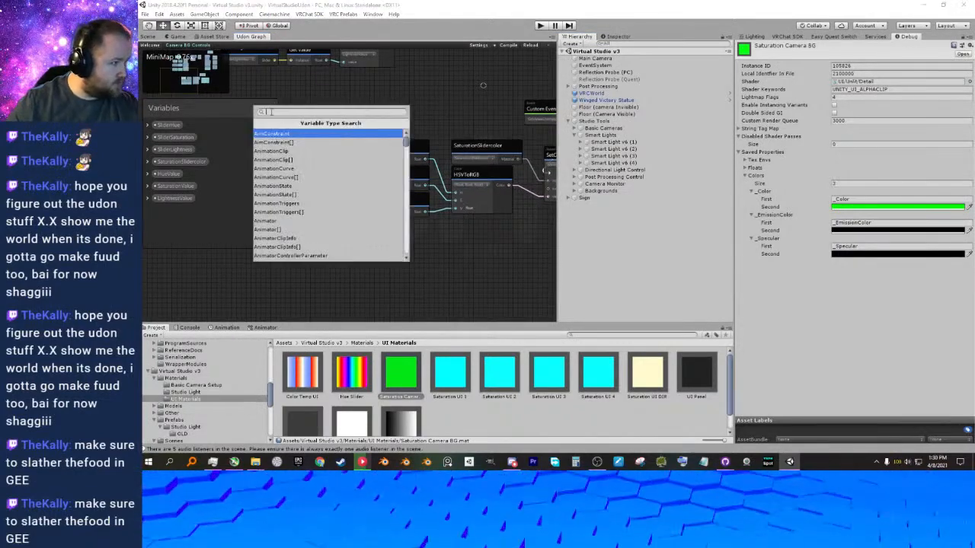
pyautogui.click(495, 243)
pyautogui.click(271, 108)
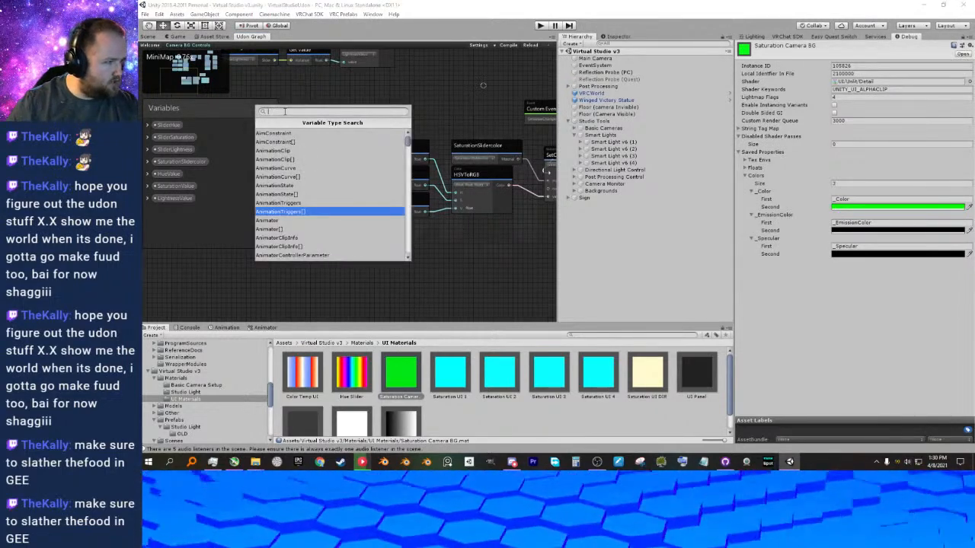
pyautogui.press('Escape')
# Paste a duplicate of the SliderHue node into the graph and delete the duplicate.
pyautogui.scroll(6, 375, 152)
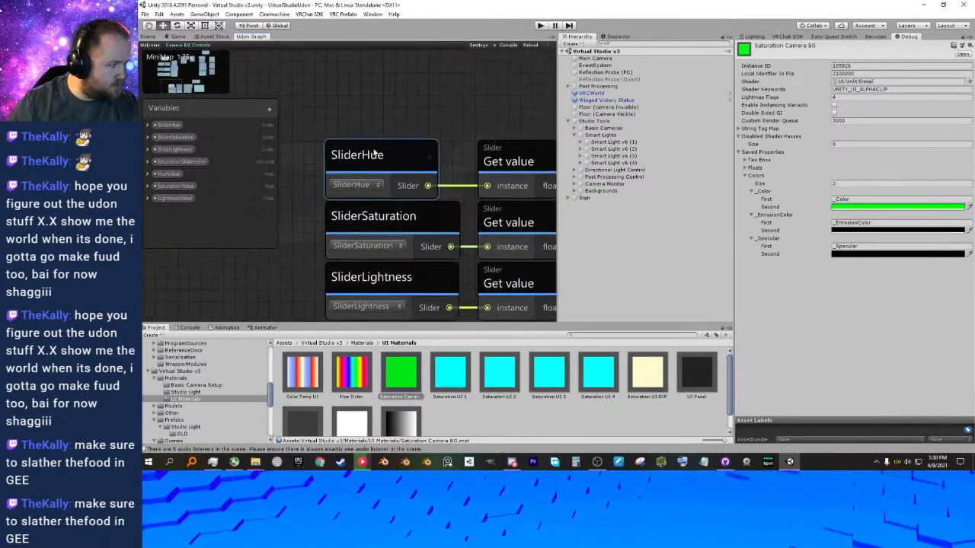
pyautogui.scroll(-1, 375, 153)
pyautogui.click(375, 153)
pyautogui.scroll(-2, 394, 126)
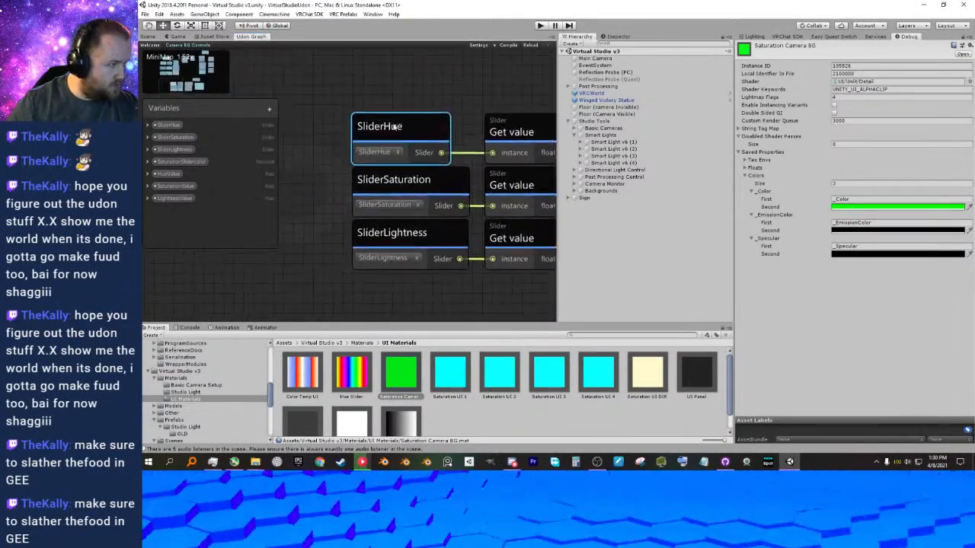
pyautogui.scroll(-3, 394, 127)
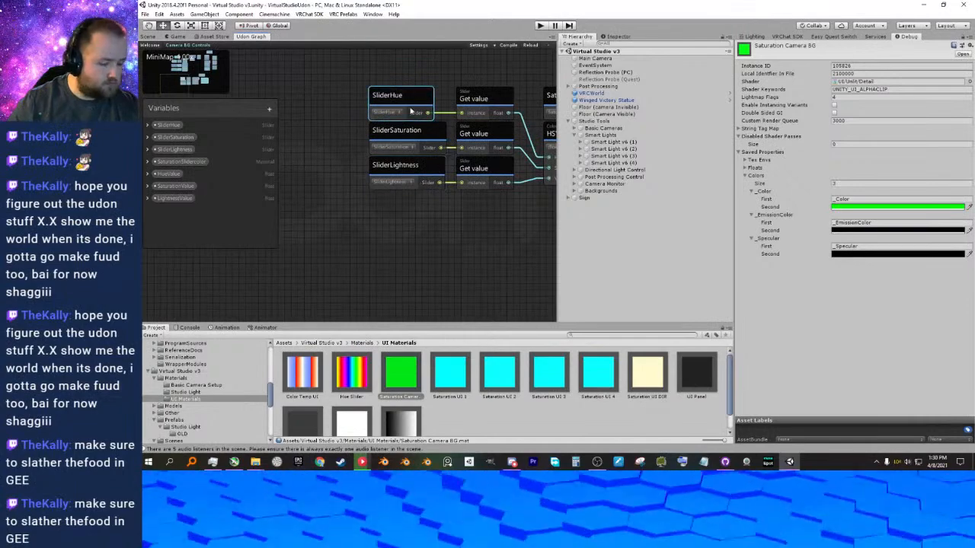
pyautogui.hotkey('ctrl', 'v')
pyautogui.moveTo(379, 191); pyautogui.dragTo(376, 246, button='middle')
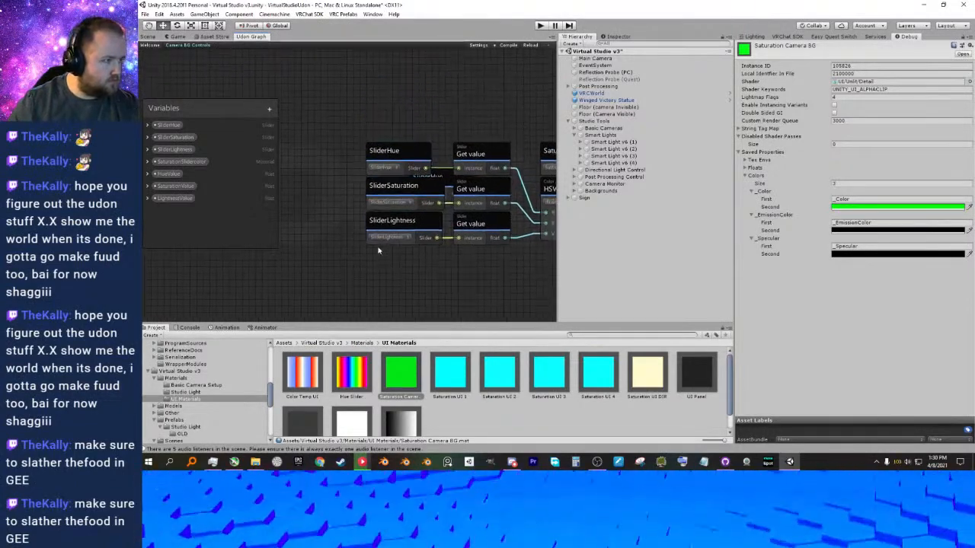
pyautogui.click(449, 181)
pyautogui.press('Delete')
pyautogui.moveTo(427, 140); pyautogui.dragTo(447, 155, button='middle')
pyautogui.rightClick(403, 113)
pyautogui.click(432, 140)
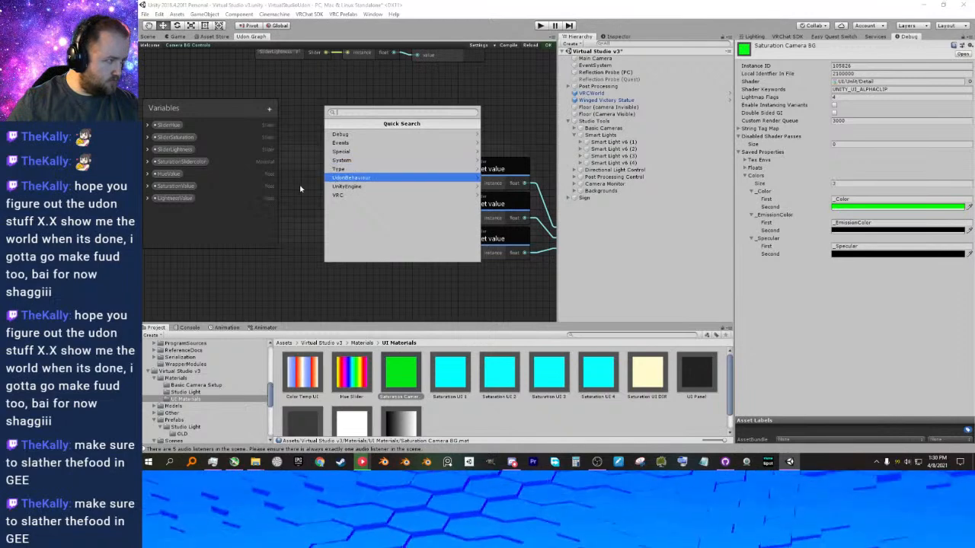
# Add a variable of type Toggle to the Udon graph's variables.
pyautogui.click(365, 169)
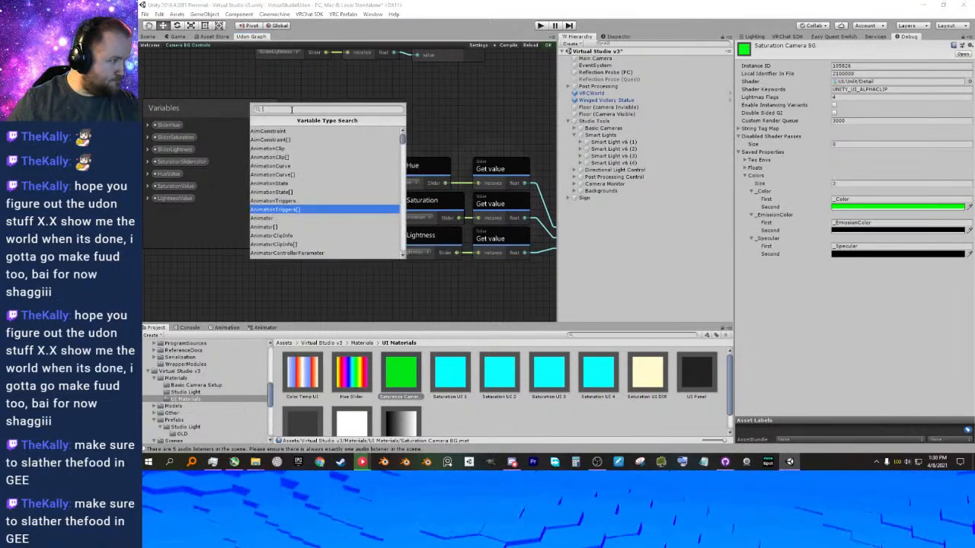
pyautogui.write('tog')
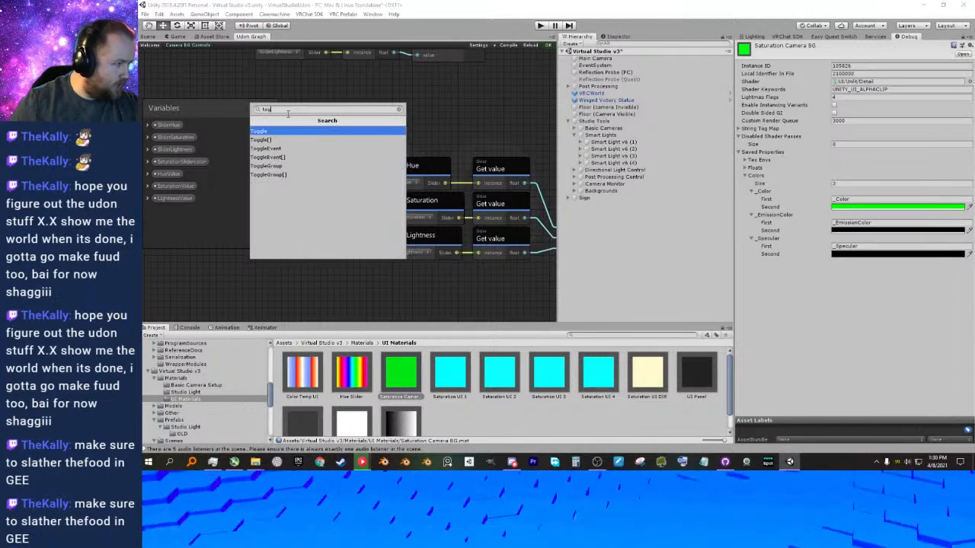
pyautogui.click(270, 133)
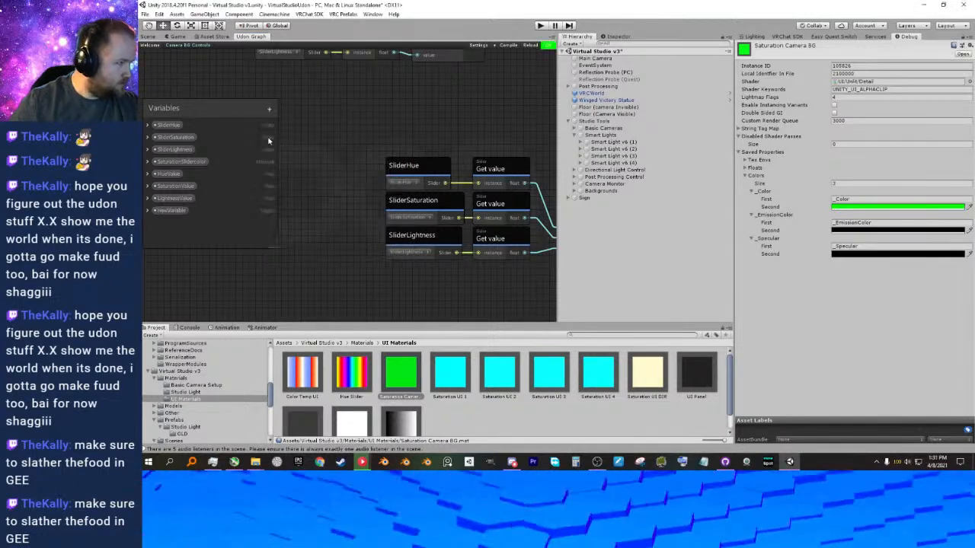
# Name the new variable Toggle, expanding Backgrounds and Camera BG UI in the hierarchy to check the checkbox object's name.
pyautogui.doubleClick(168, 210)
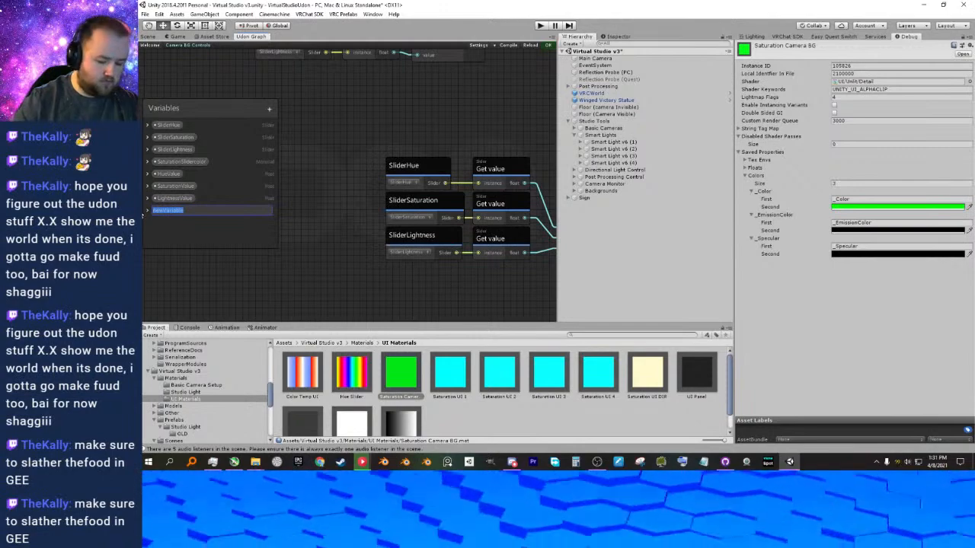
pyautogui.write('Glob')
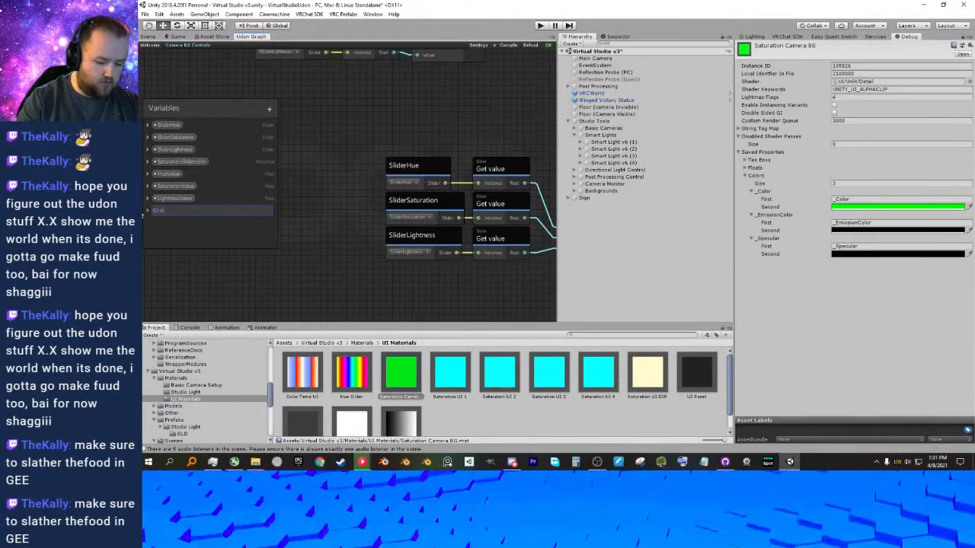
pyautogui.press('BackSpace')
pyautogui.press('BackSpace')
pyautogui.press('BackSpace')
pyautogui.press('BackSpace')
pyautogui.press('BackSpace')
pyautogui.press('BackSpace')
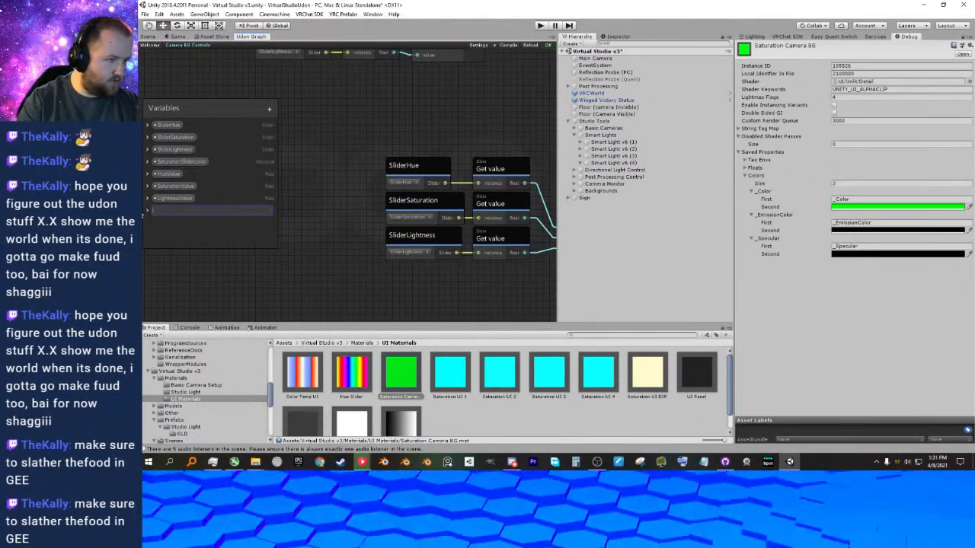
pyautogui.click(575, 191)
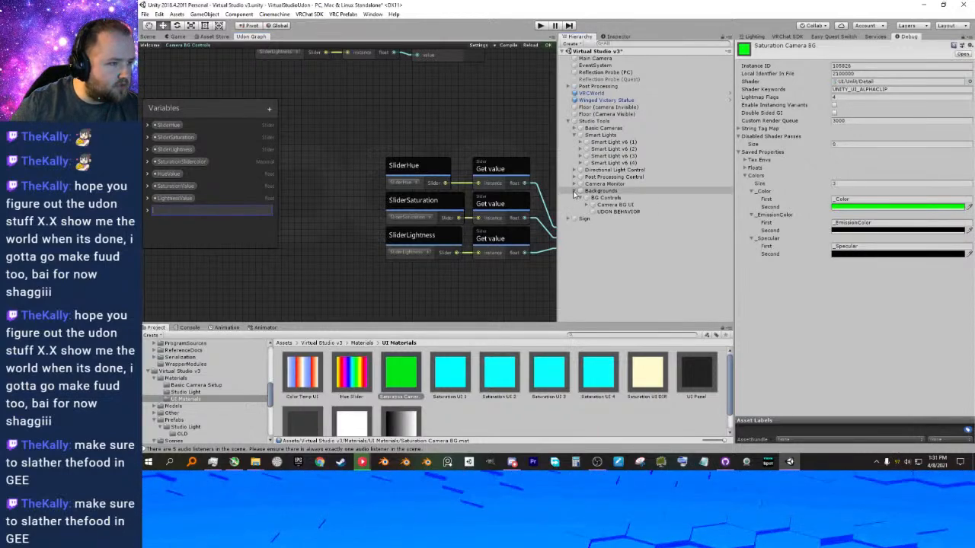
pyautogui.click(592, 204)
pyautogui.click(598, 232)
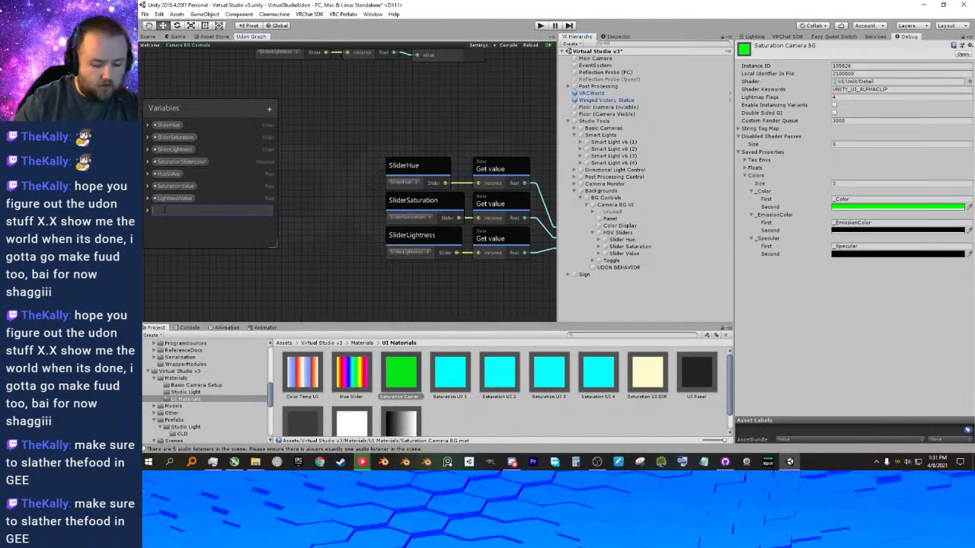
pyautogui.write('gle')
pyautogui.press('Return')
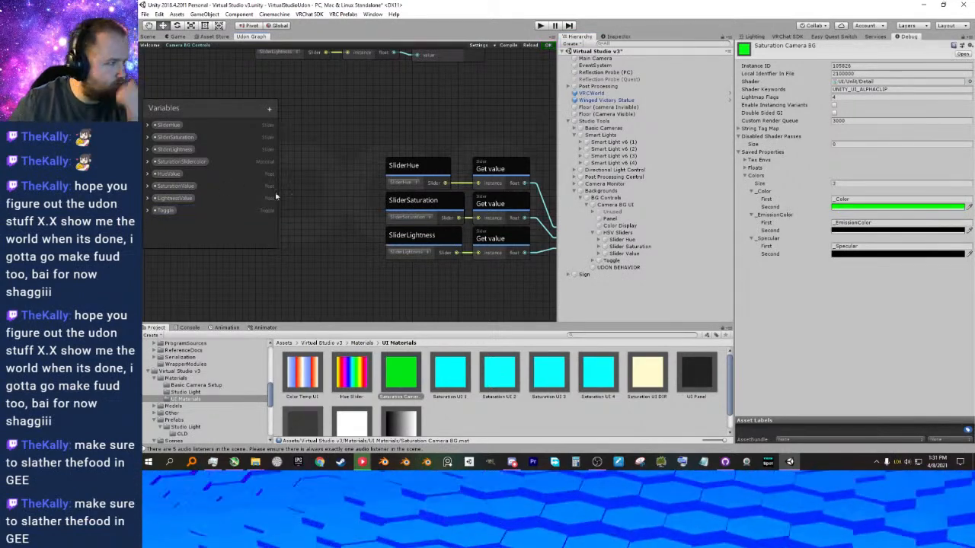
# Place a node for the Toggle variable in the empty graph area below the SliderLightness node.
pyautogui.click(174, 211)
pyautogui.moveTo(401, 169); pyautogui.dragTo(339, 143, button='middle')
pyautogui.scroll(-2, 337, 172)
pyautogui.moveTo(330, 261); pyautogui.dragTo(317, 194, button='middle')
pyautogui.moveTo(165, 210); pyautogui.dragTo(402, 214)
pyautogui.scroll(-3, 475, 203)
pyautogui.moveTo(469, 209)
pyautogui.mouseDown(button='middle')
pyautogui.moveTo(464, 252)
pyautogui.moveTo(451, 215)
pyautogui.mouseUp(button='middle')
pyautogui.moveTo(415, 221); pyautogui.dragTo(388, 221)
pyautogui.scroll(4, 434, 217)
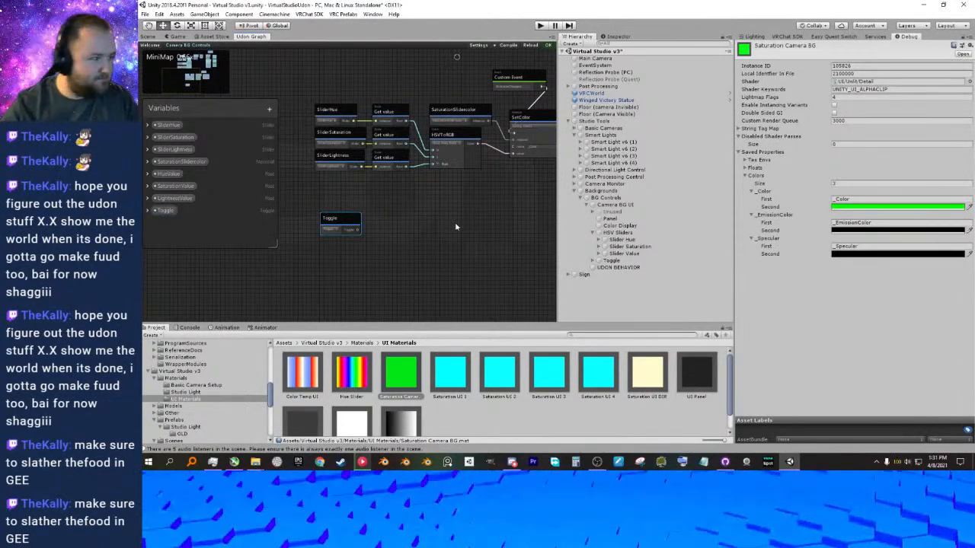
pyautogui.moveTo(397, 223); pyautogui.dragTo(395, 237, button='middle')
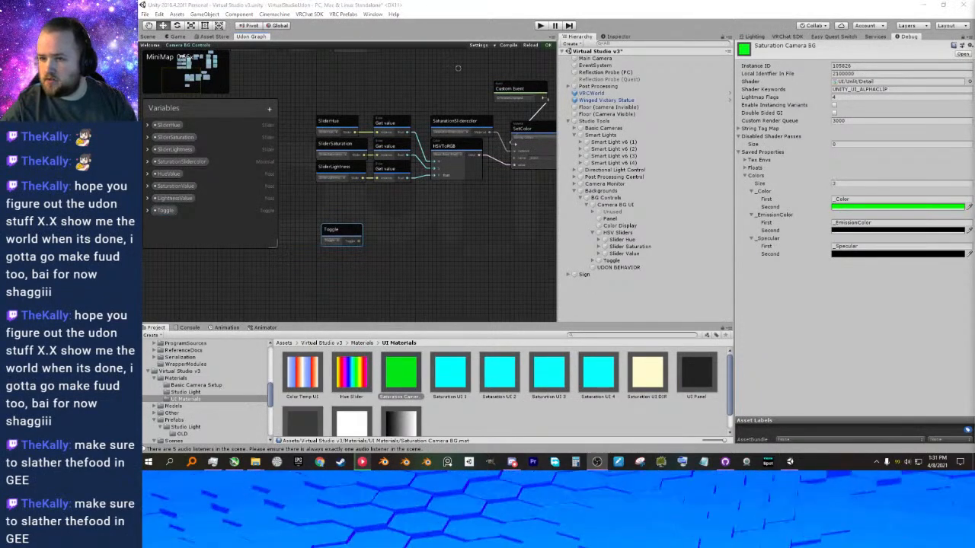
pyautogui.moveTo(390, 249); pyautogui.dragTo(392, 249, button='middle')
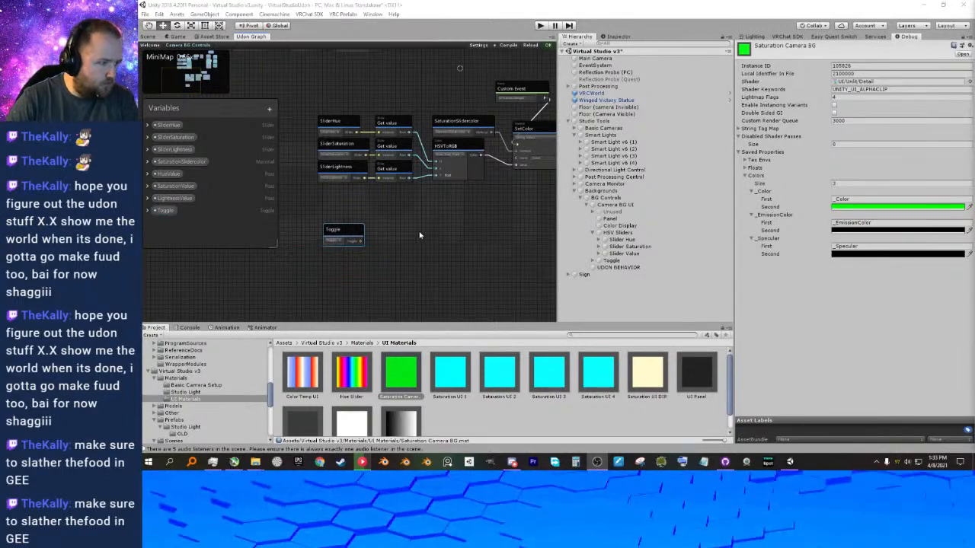
pyautogui.moveTo(393, 226); pyautogui.dragTo(405, 223, button='middle')
pyautogui.scroll(3, 406, 224)
pyautogui.rightClick(427, 204)
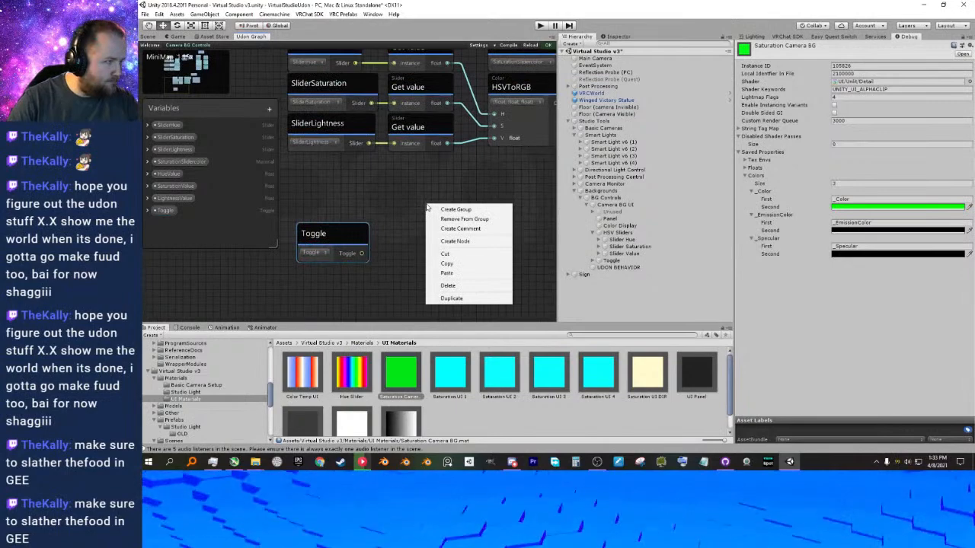
pyautogui.click(441, 241)
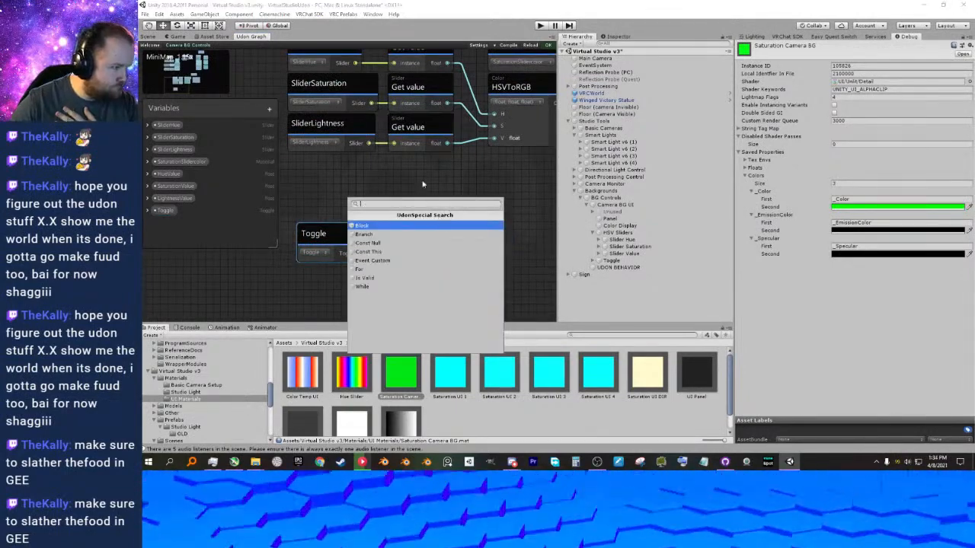
pyautogui.press('Escape')
# Create a Toggle Get enabled node fed by the Toggle node's output and place it directly beside the Toggle node.
pyautogui.moveTo(363, 252); pyautogui.dragTo(423, 254)
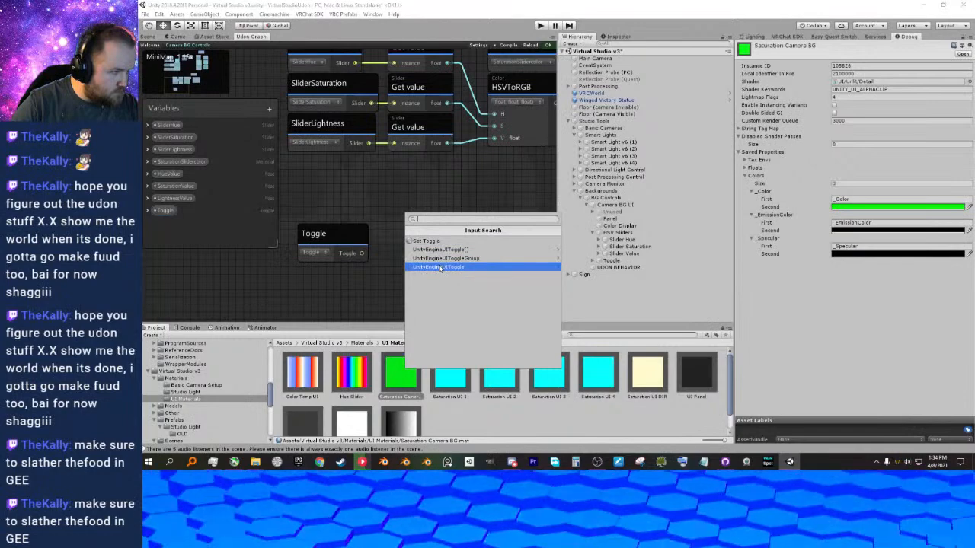
pyautogui.click(439, 268)
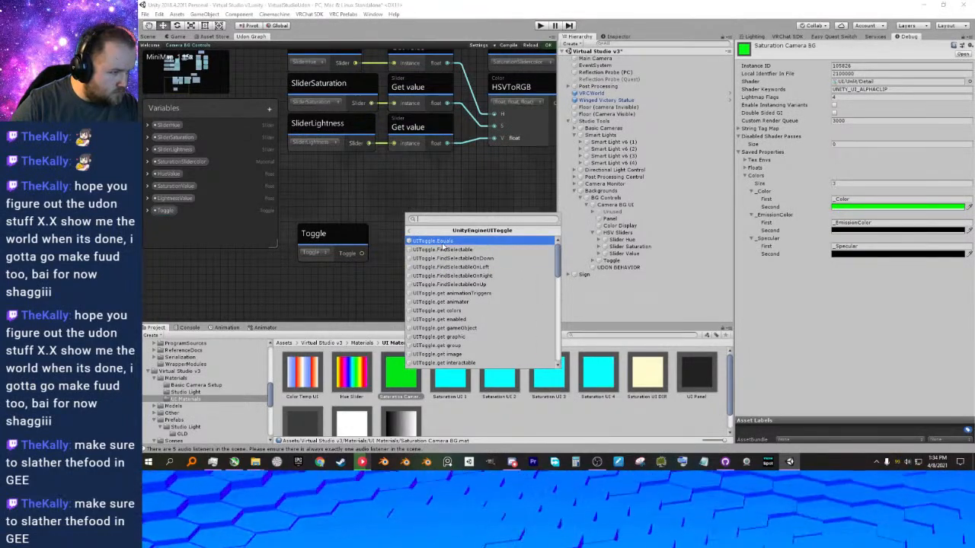
pyautogui.click(459, 321)
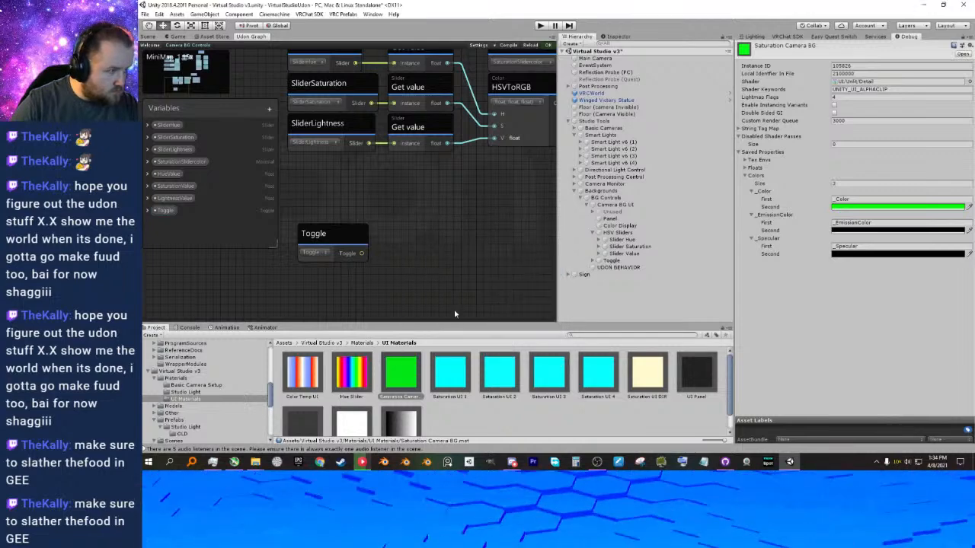
pyautogui.moveTo(444, 246); pyautogui.dragTo(416, 233)
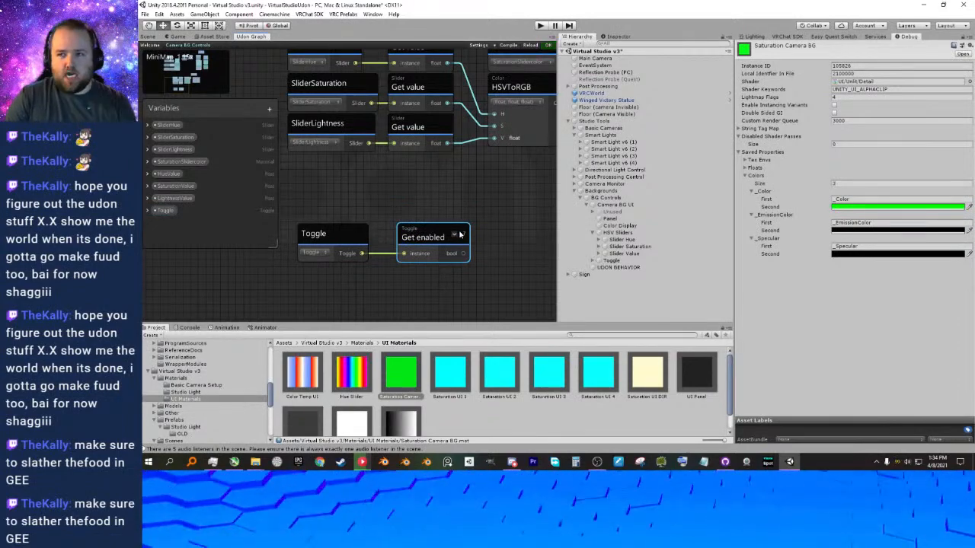
pyautogui.scroll(-3, 403, 240)
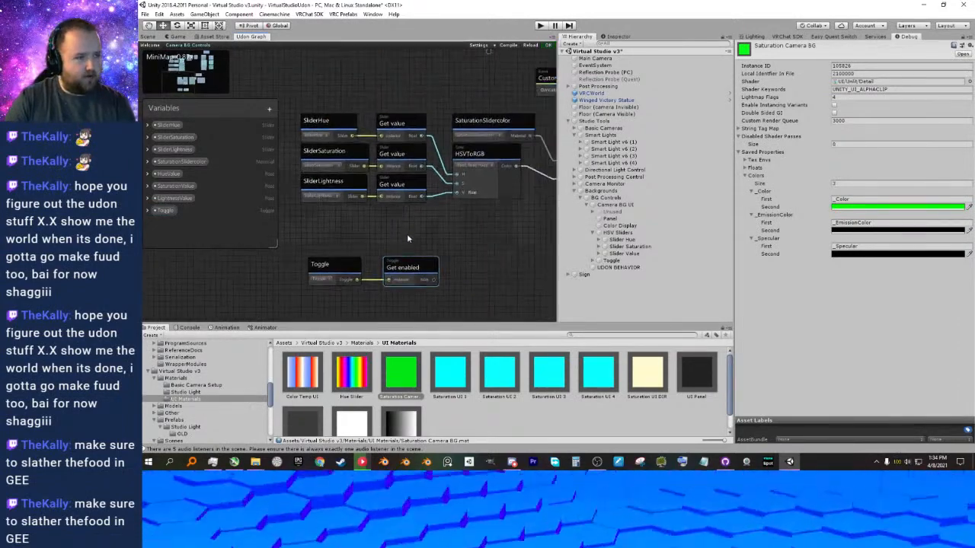
pyautogui.moveTo(458, 232); pyautogui.dragTo(456, 223, button='middle')
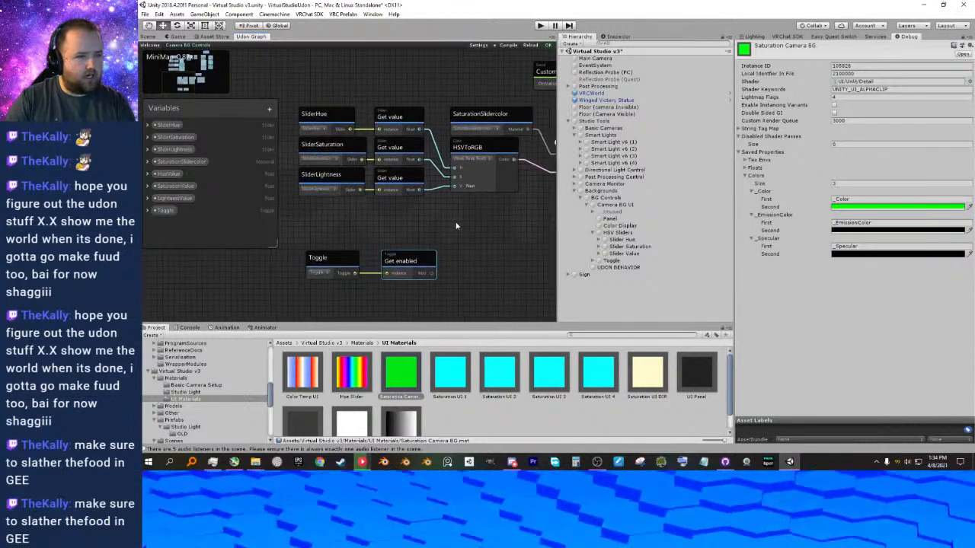
pyautogui.moveTo(395, 221); pyautogui.dragTo(397, 187, button='middle')
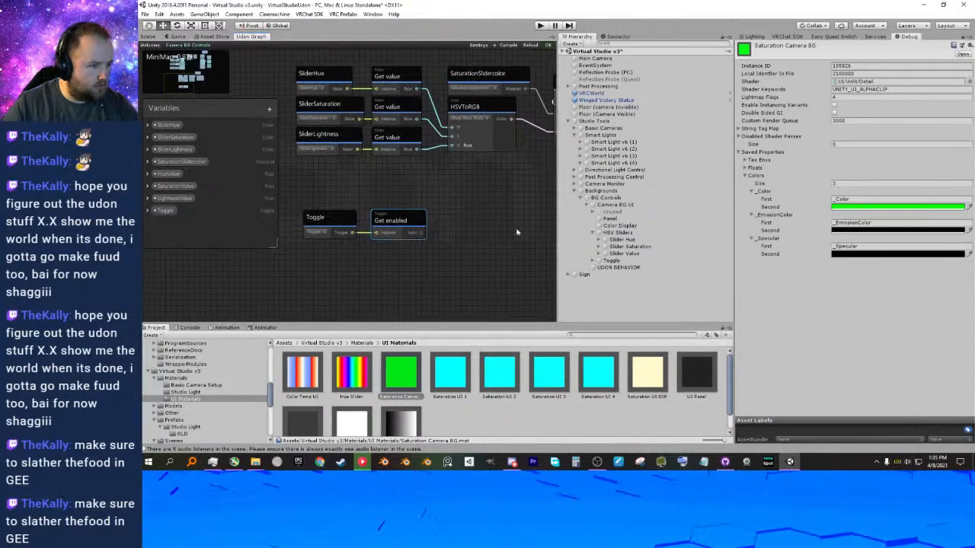
# Reorder the Toggle object so it sits directly above HSV Sliders under Camera BG UI in the hierarchy.
pyautogui.click(609, 261)
pyautogui.moveTo(610, 261); pyautogui.dragTo(609, 234)
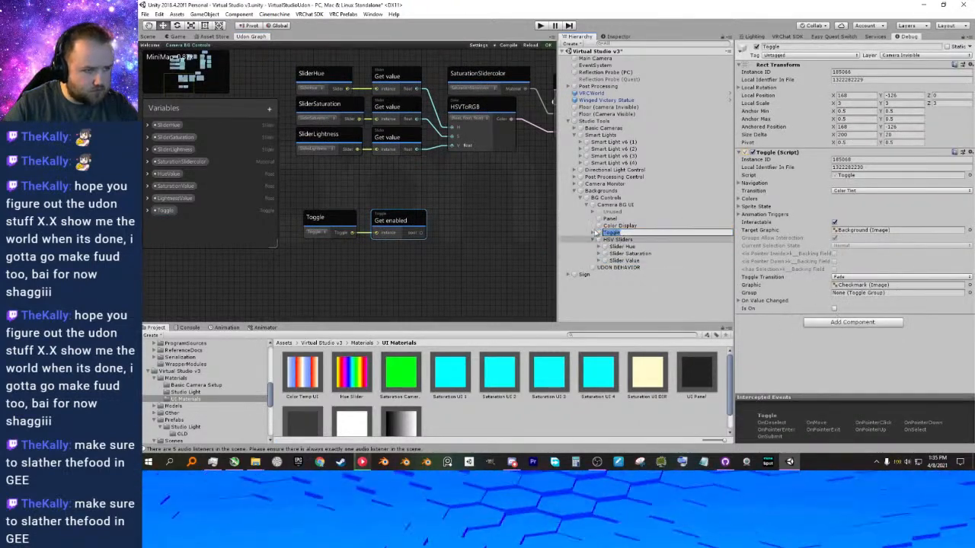
pyautogui.click(597, 235)
# Switch the Inspector from debug to normal mode with Slider Hue selected and review its value-changed and Event Trigger settings.
pyautogui.click(617, 247)
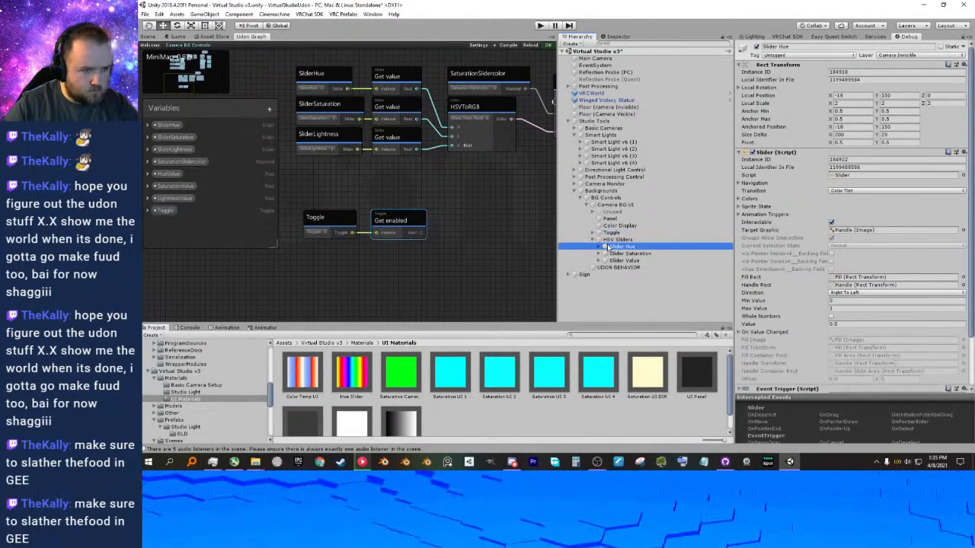
pyautogui.click(964, 37)
pyautogui.click(895, 51)
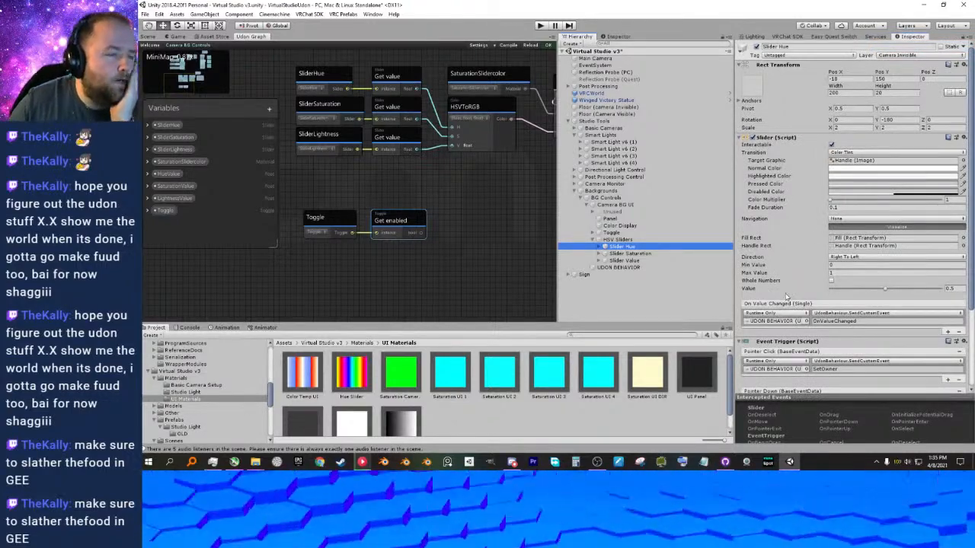
pyautogui.scroll(-3, 792, 293)
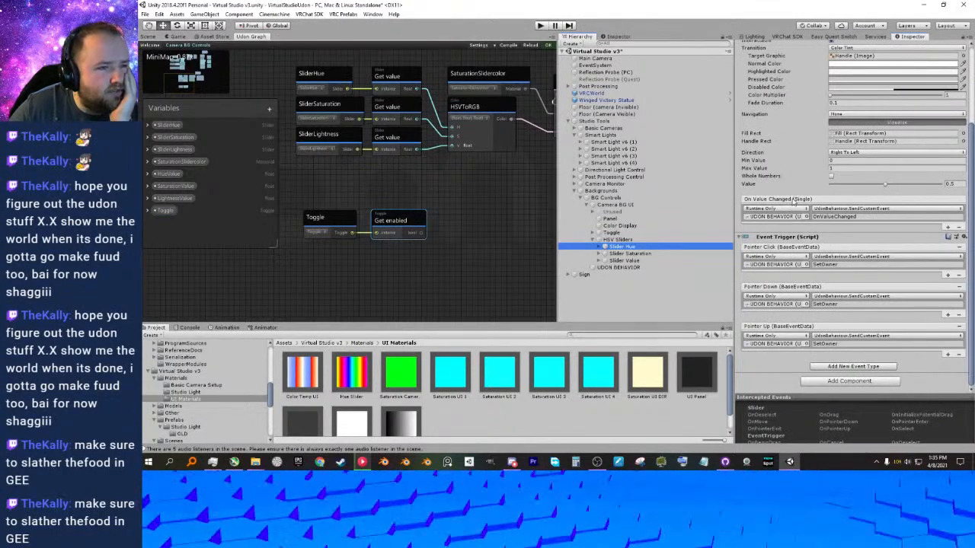
pyautogui.click(621, 234)
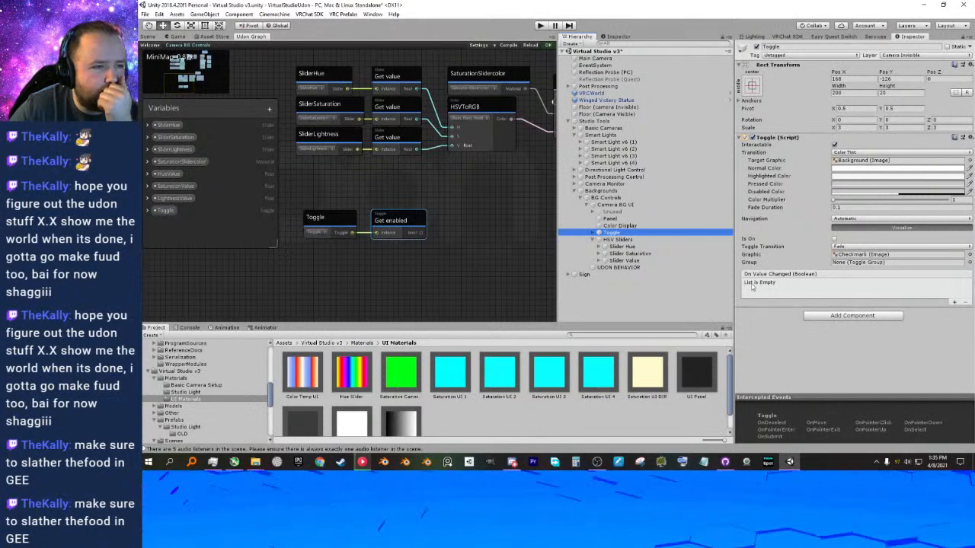
pyautogui.click(953, 303)
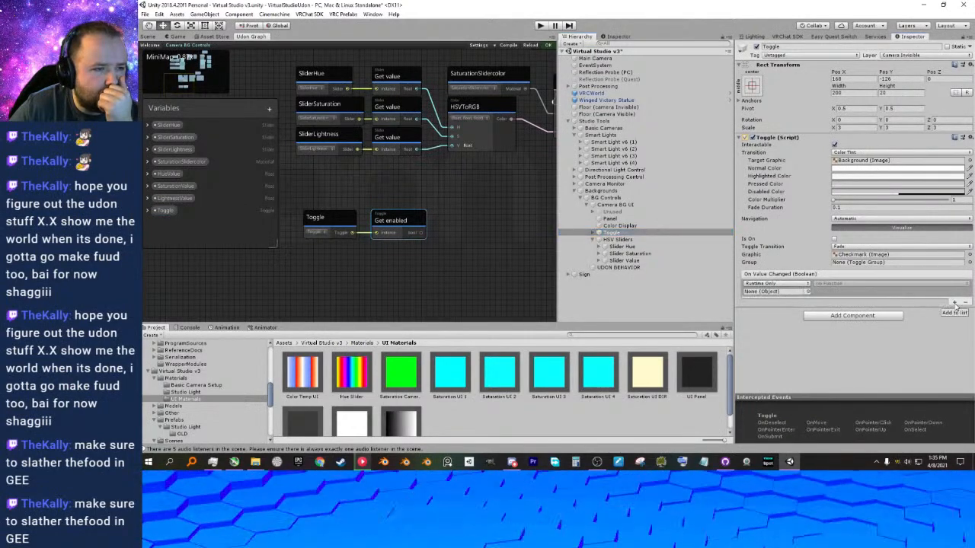
pyautogui.click(807, 283)
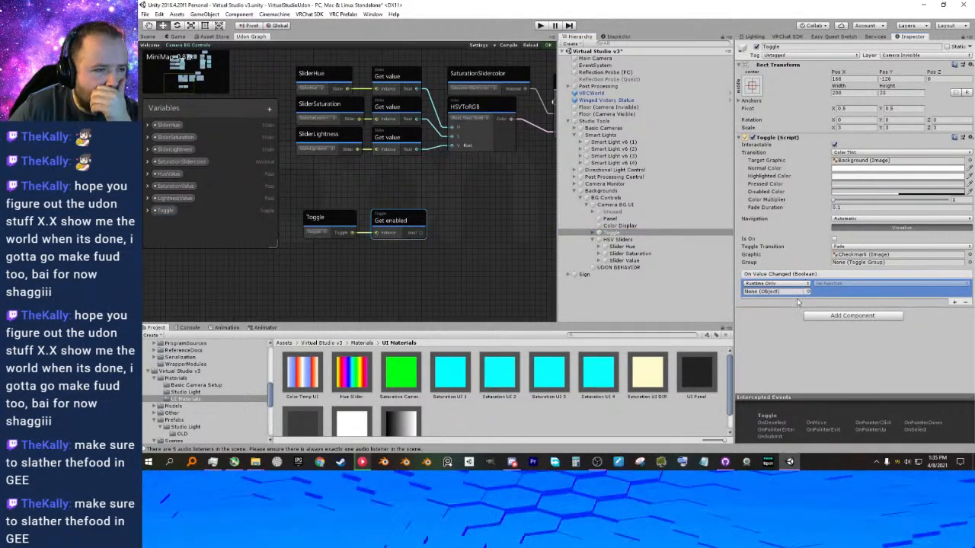
pyautogui.click(799, 294)
pyautogui.click(809, 293)
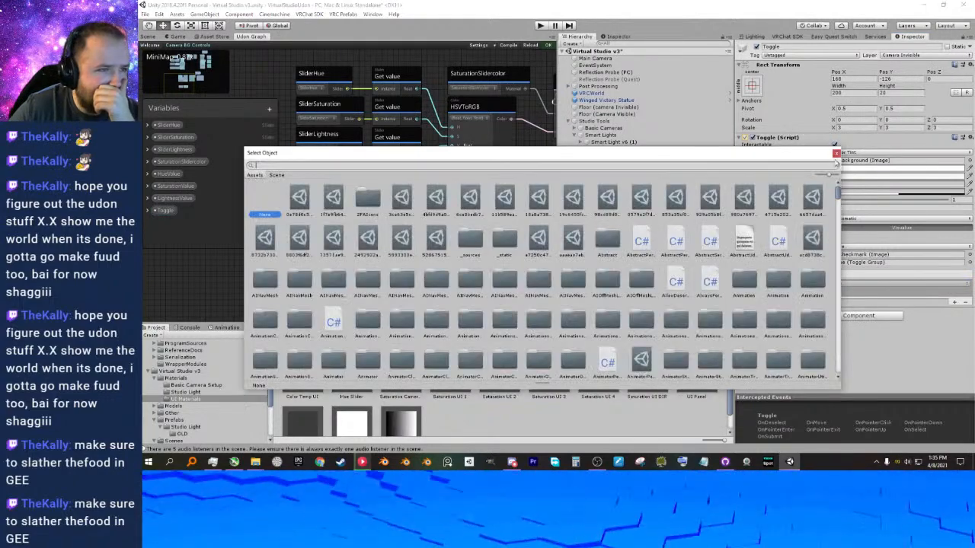
pyautogui.click(835, 152)
pyautogui.click(965, 303)
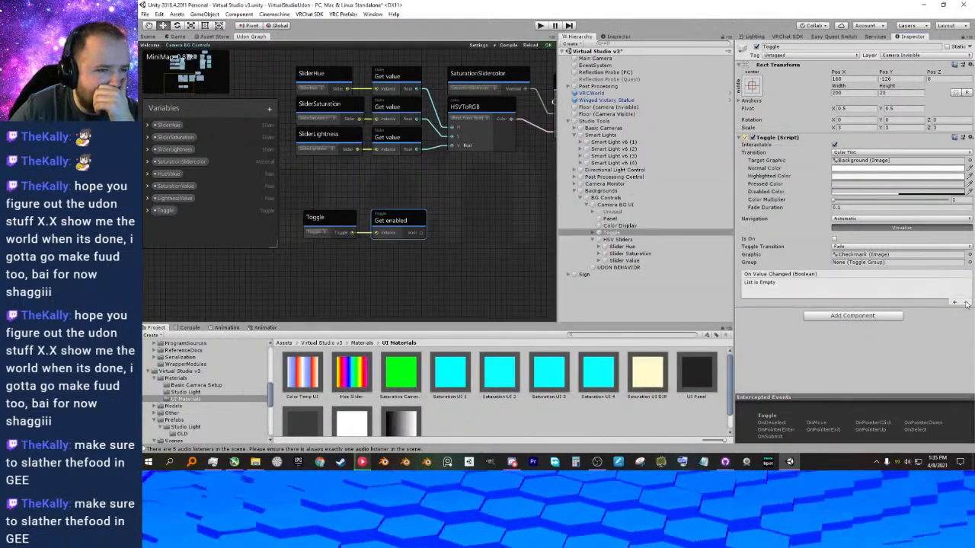
# Check Slider Hue's event setup for reference and add an Event Trigger component to the Toggle object.
pyautogui.click(622, 246)
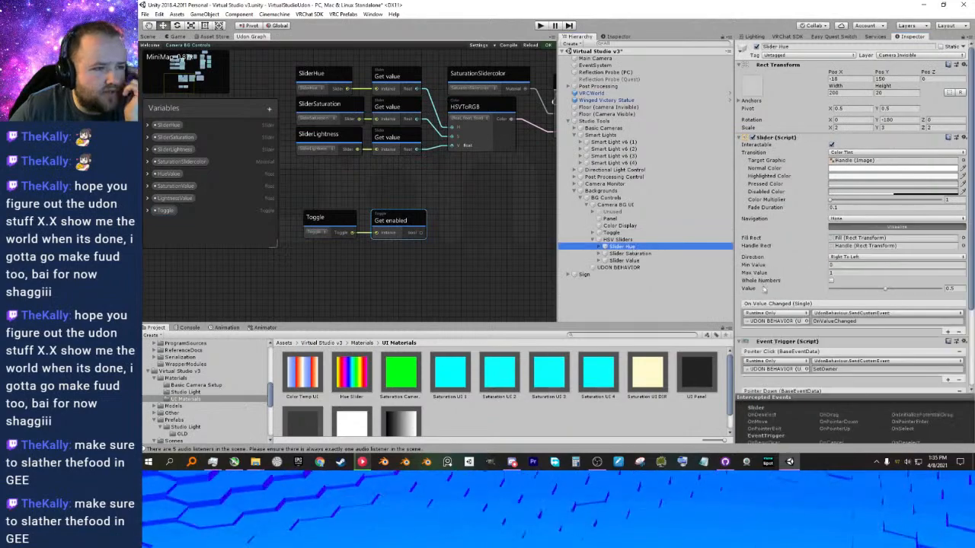
pyautogui.scroll(-3, 770, 306)
pyautogui.moveTo(798, 265); pyautogui.dragTo(624, 249)
pyautogui.click(613, 232)
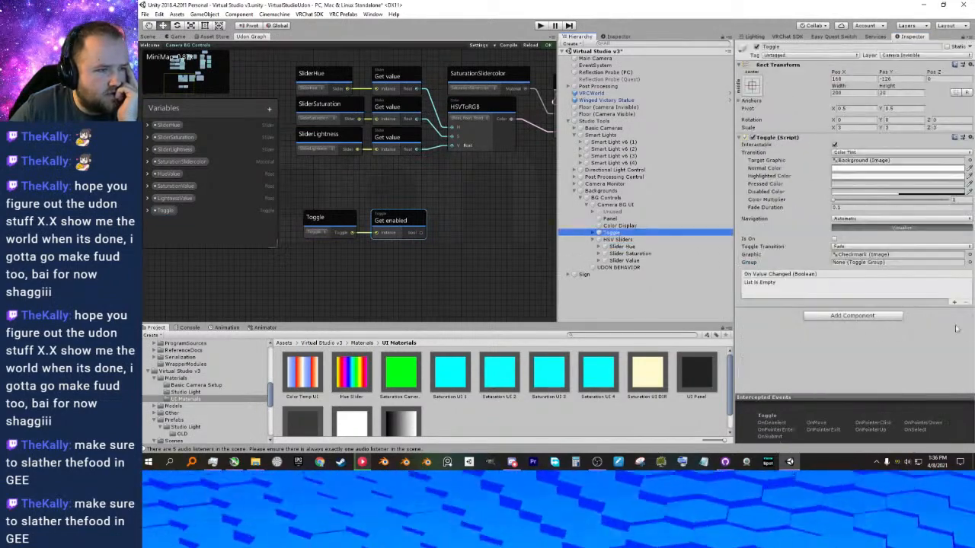
pyautogui.click(882, 317)
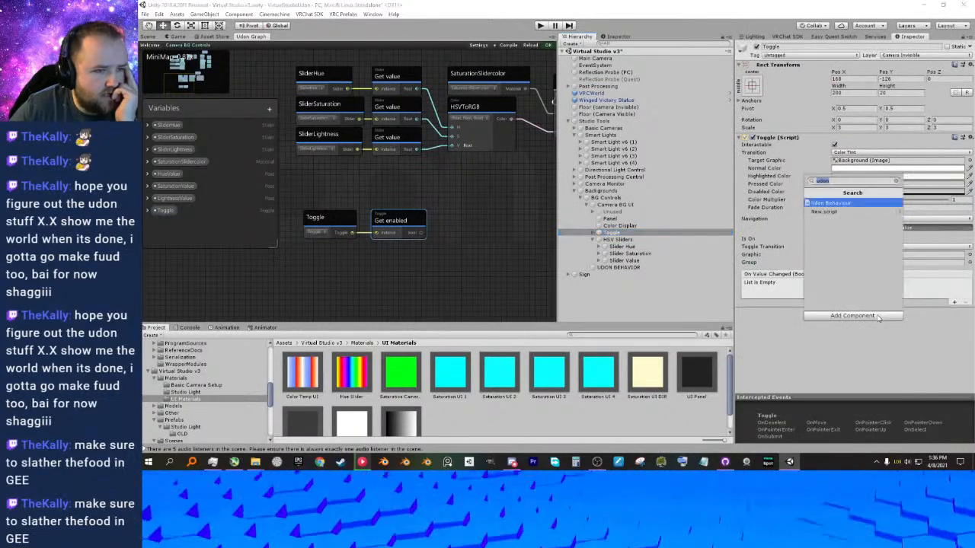
pyautogui.write('event')
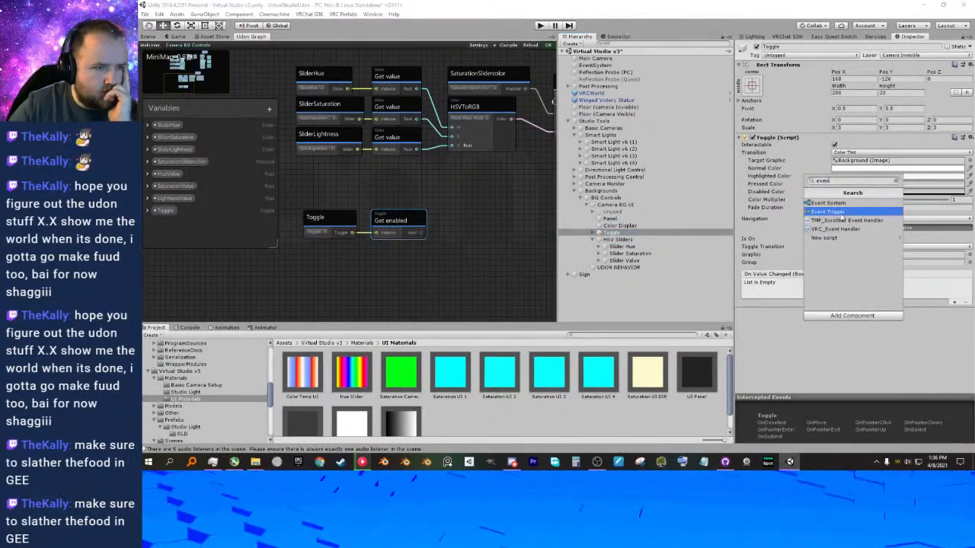
pyautogui.click(834, 212)
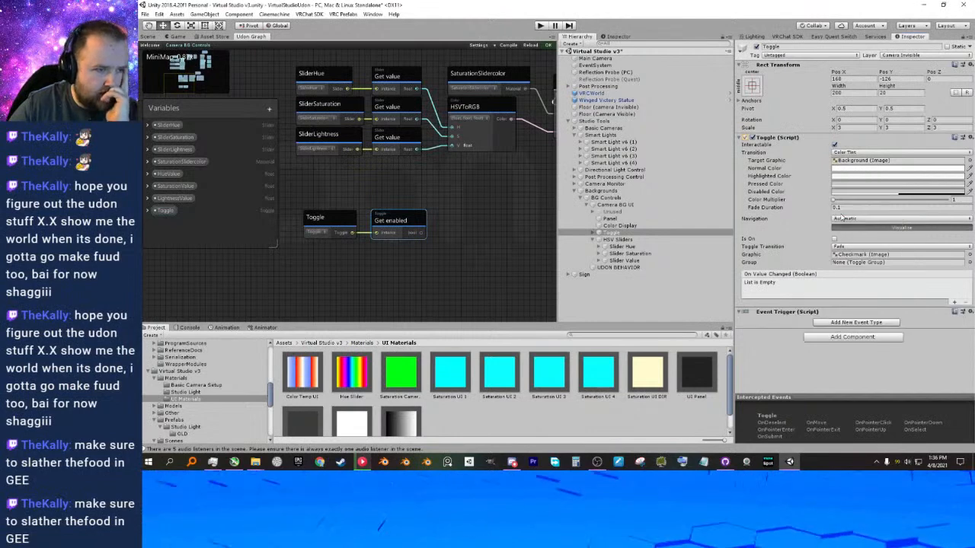
pyautogui.click(847, 323)
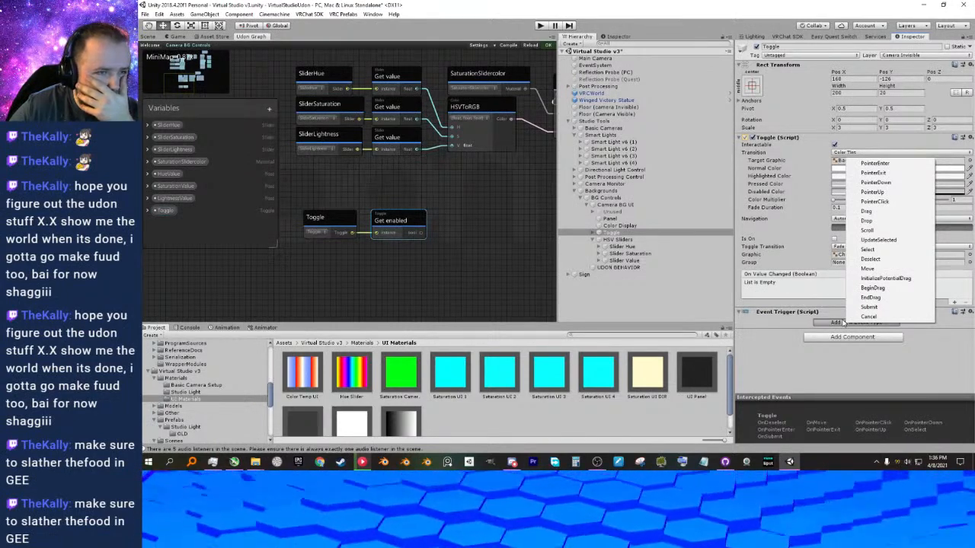
pyautogui.click(793, 325)
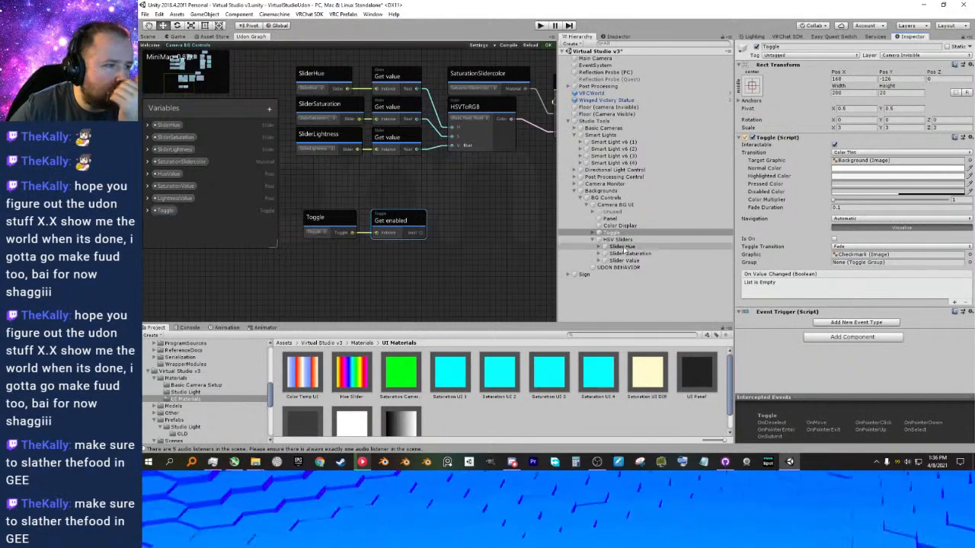
# Copy Slider Hue's Event Trigger component and paste its values into the Toggle object's Event Trigger.
pyautogui.click(622, 246)
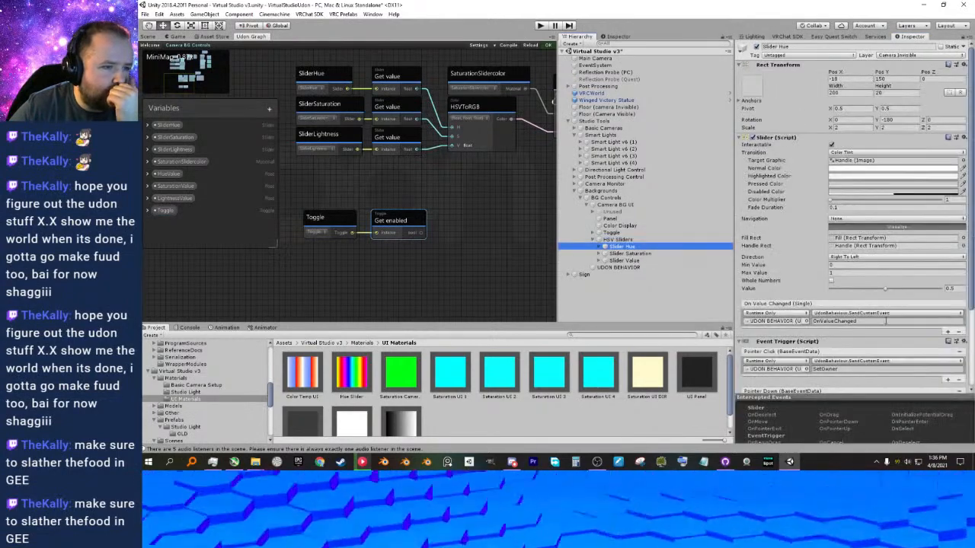
pyautogui.scroll(-3, 917, 303)
pyautogui.click(964, 237)
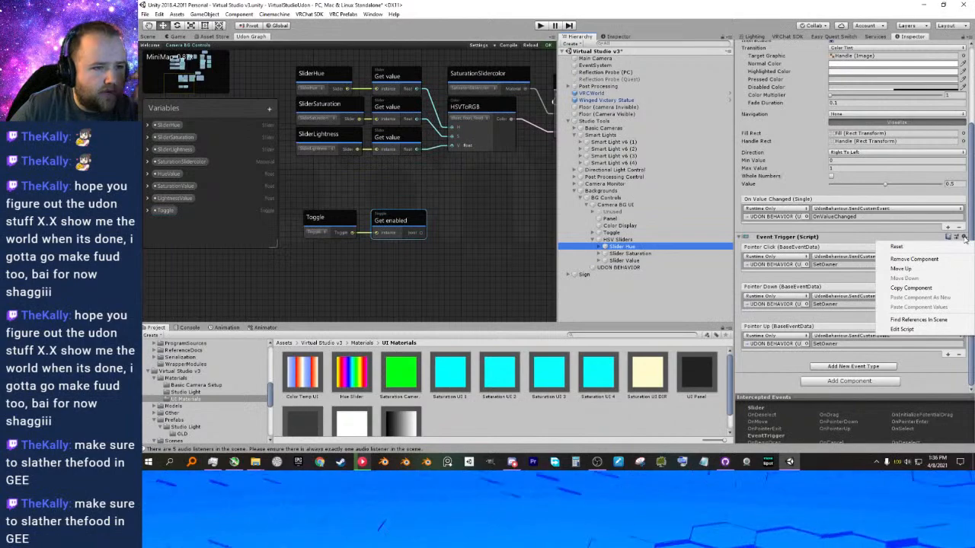
pyautogui.click(912, 288)
pyautogui.click(610, 233)
pyautogui.click(963, 312)
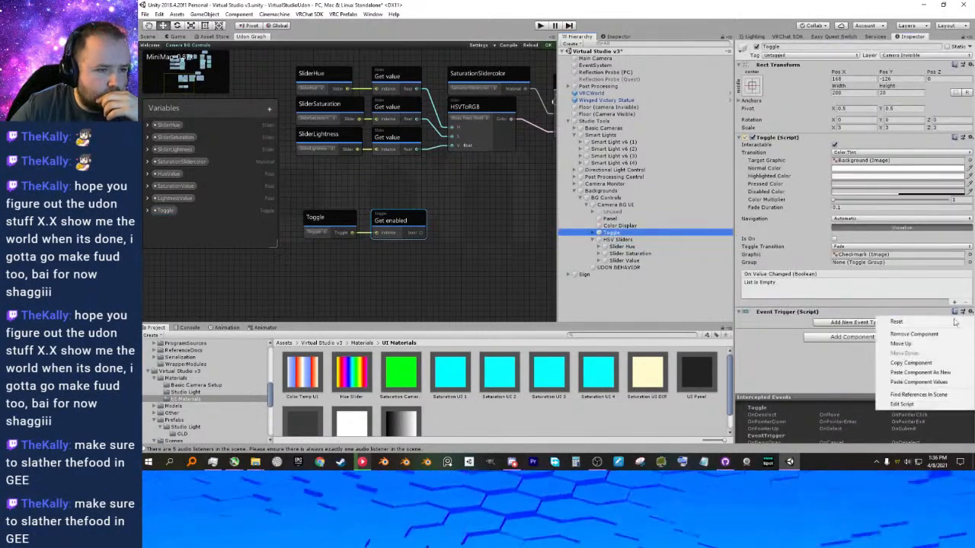
pyautogui.click(920, 382)
pyautogui.scroll(-3, 813, 326)
pyautogui.click(796, 265)
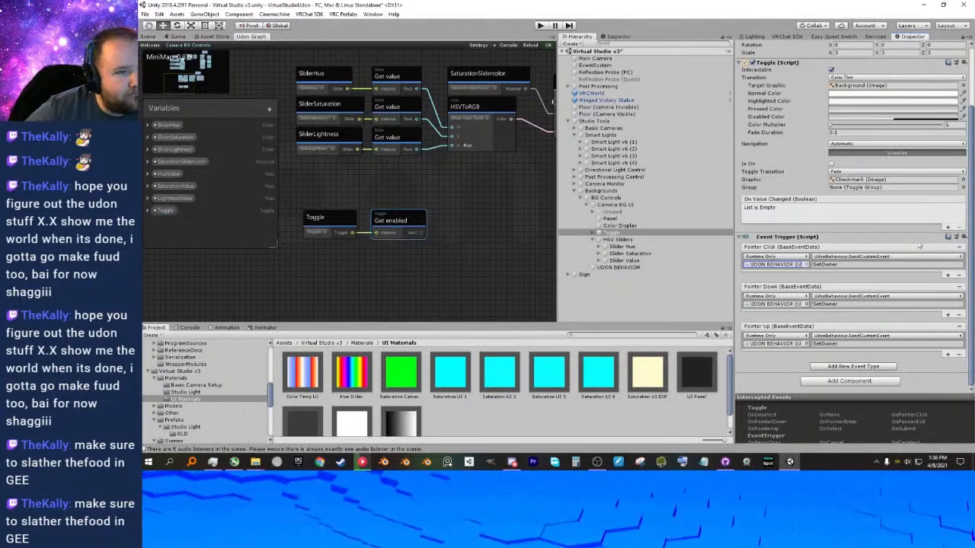
# Add an On Value Changed entry to Toggle that targets UDON BEHAVIOR and calls UdonBehaviour.SendCustomEvent.
pyautogui.click(949, 228)
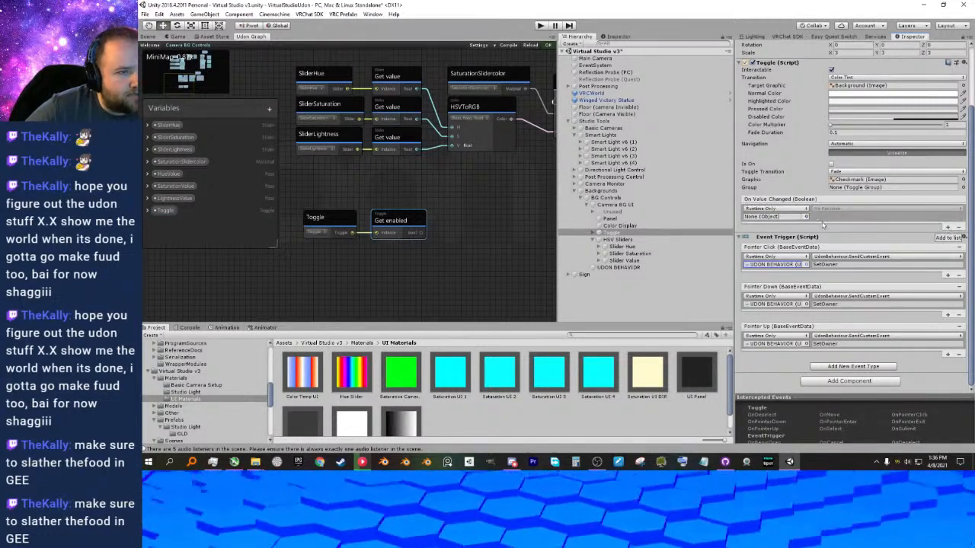
pyautogui.click(796, 210)
pyautogui.click(828, 217)
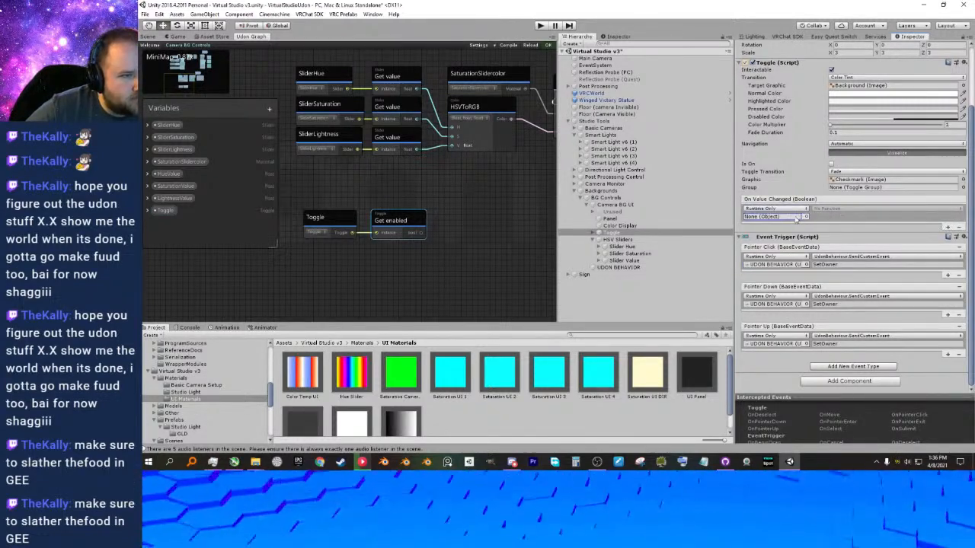
pyautogui.click(806, 220)
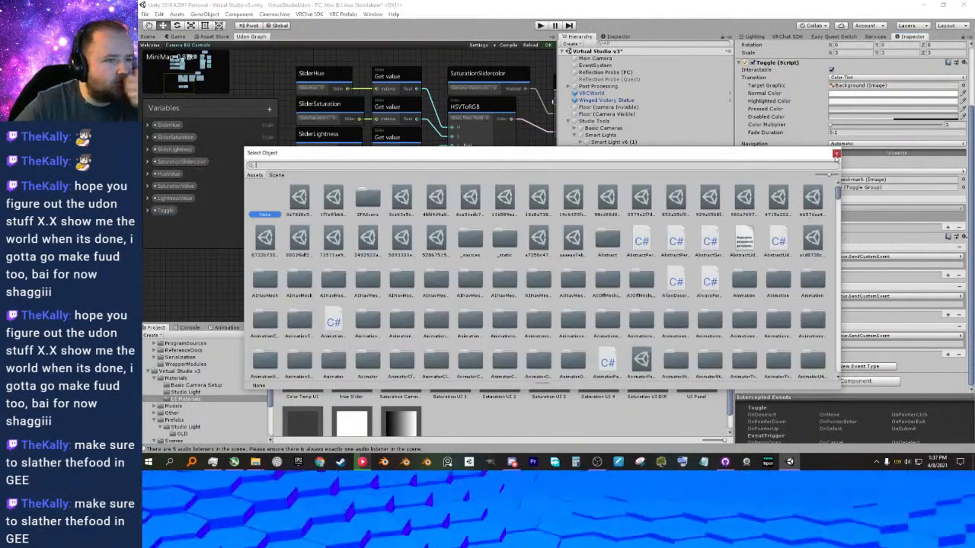
pyautogui.click(835, 154)
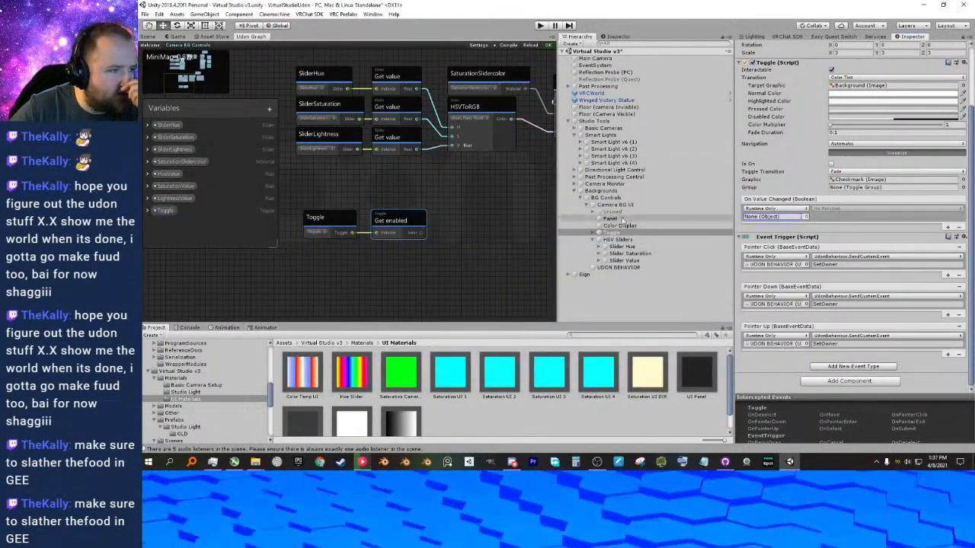
pyautogui.moveTo(618, 267); pyautogui.dragTo(773, 217)
pyautogui.click(820, 211)
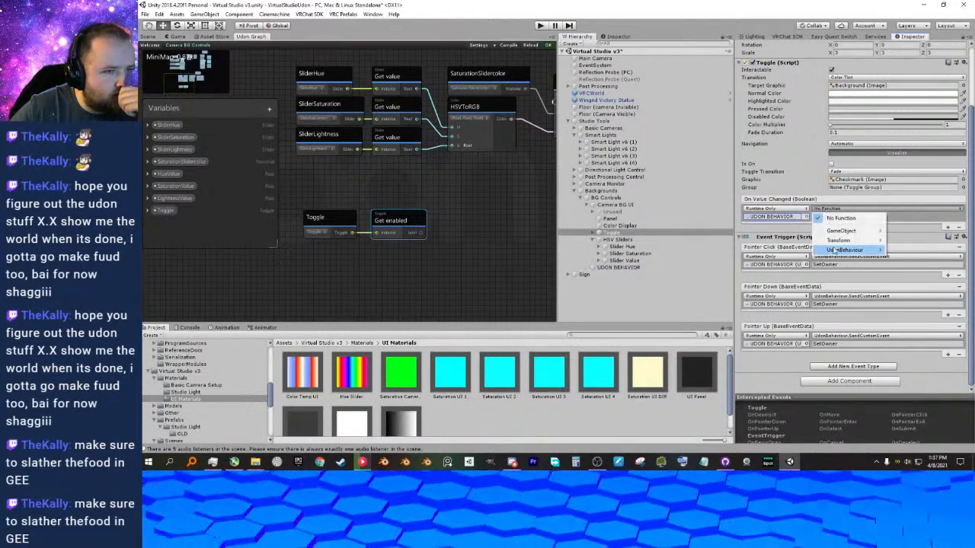
pyautogui.moveTo(841, 250)
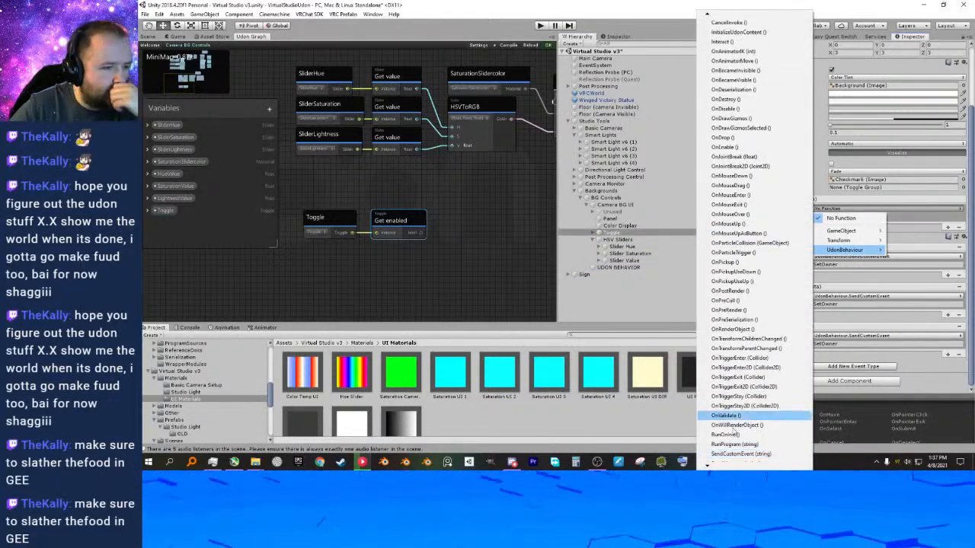
pyautogui.click(750, 417)
# Set the custom event name in Toggle's On Value Changed entry to OnValueChanged, copied from Slider Hue.
pyautogui.click(824, 217)
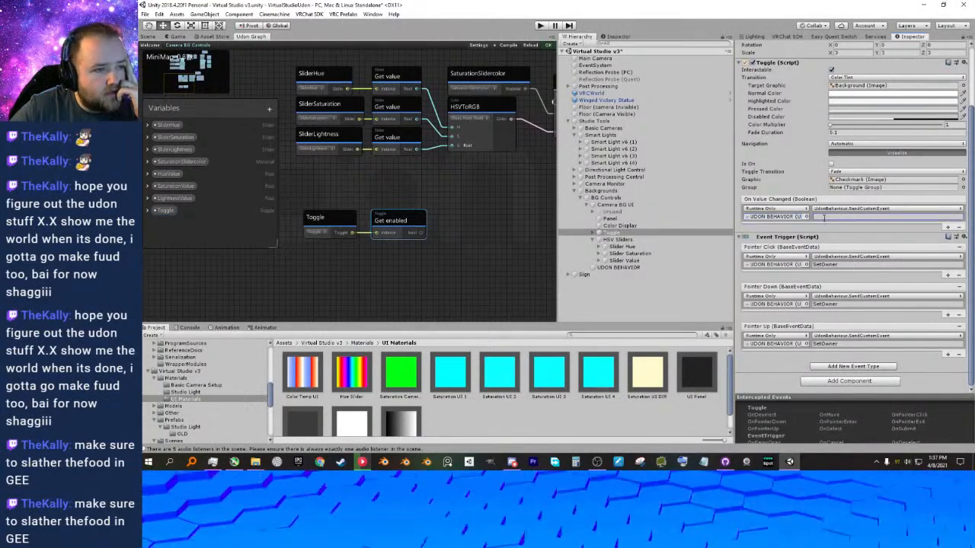
pyautogui.click(641, 248)
pyautogui.moveTo(857, 246); pyautogui.dragTo(800, 255)
pyautogui.hotkey('ctrl', 'c')
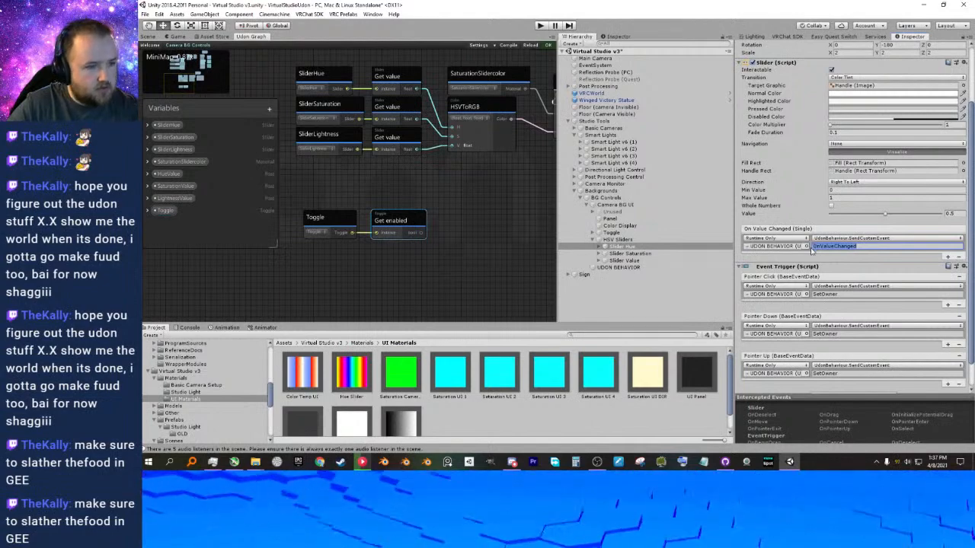
pyautogui.click(623, 233)
pyautogui.click(839, 216)
pyautogui.hotkey('ctrl', 'v')
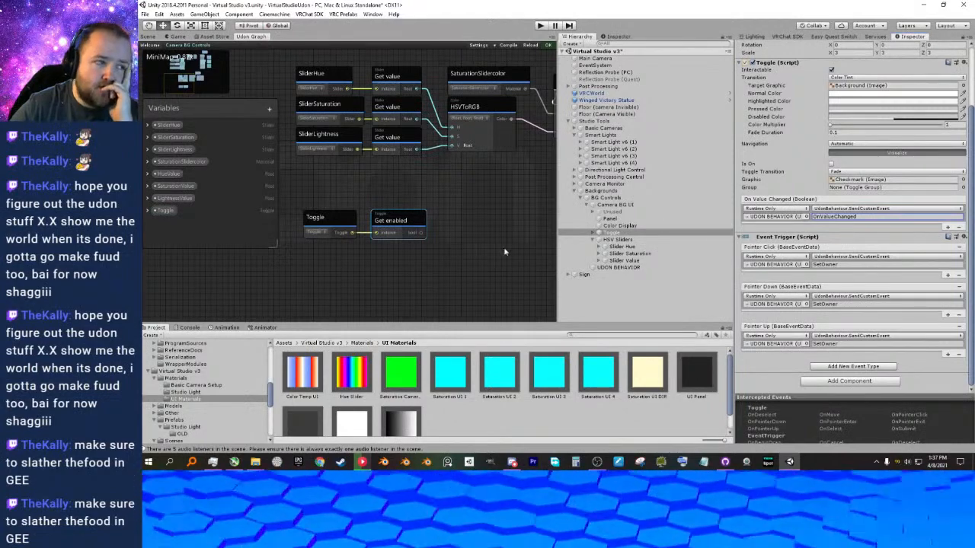
# Select the Toggle and Get enabled nodes in the Udon graph and move them together slightly, keeping them below the SliderLightness node.
pyautogui.scroll(-3, 465, 261)
pyautogui.scroll(-2, 457, 259)
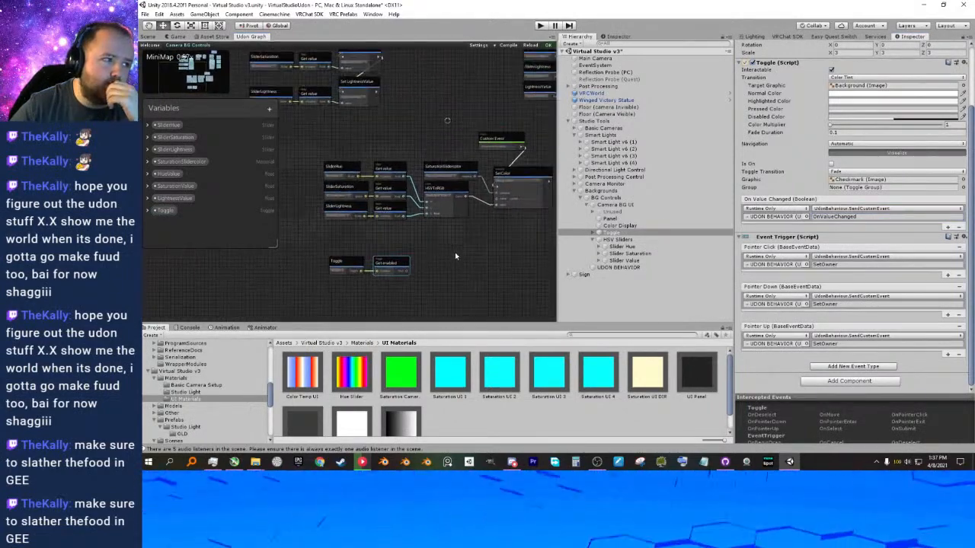
pyautogui.moveTo(442, 257); pyautogui.dragTo(463, 247, button='middle')
pyautogui.moveTo(379, 235); pyautogui.dragTo(415, 264)
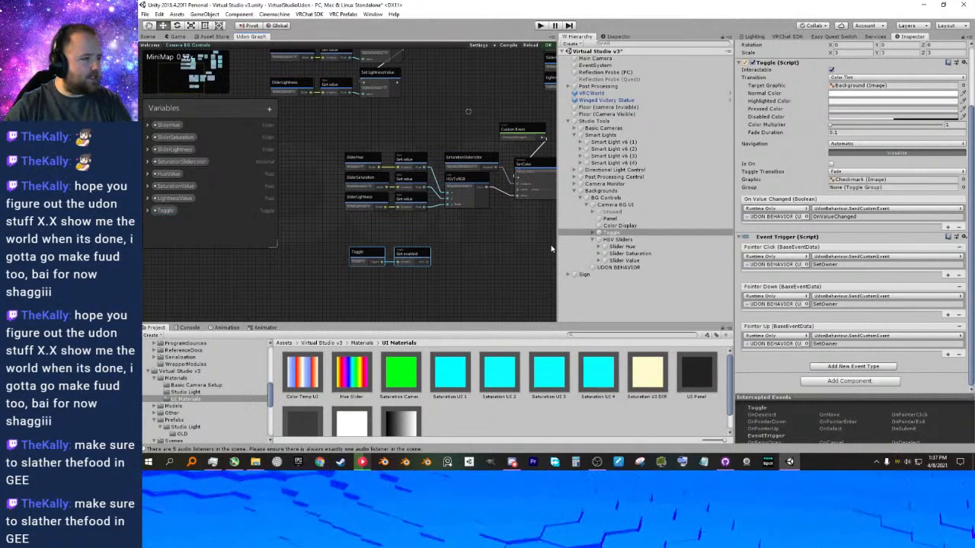
pyautogui.scroll(3, 447, 211)
pyautogui.rightClick(479, 230)
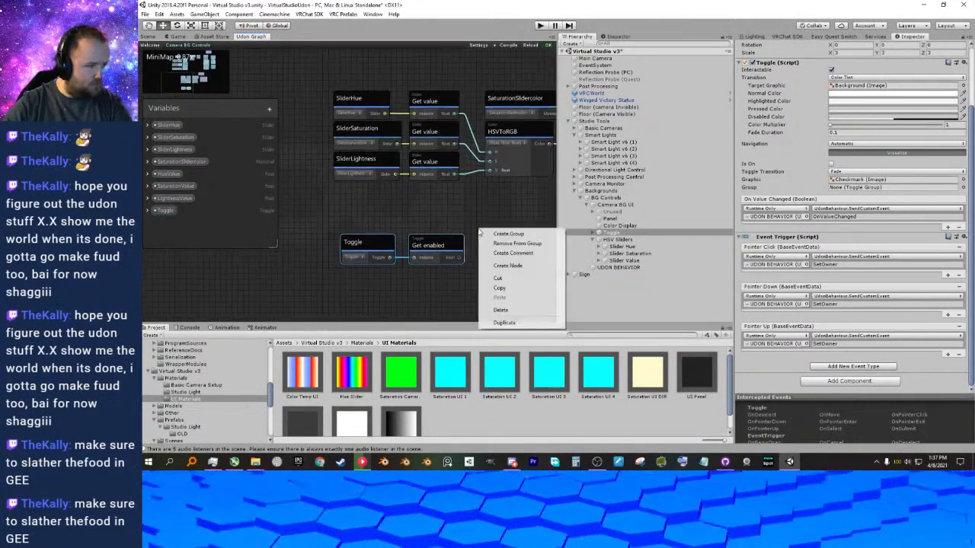
pyautogui.moveTo(446, 248); pyautogui.dragTo(395, 275)
# Add a UIToggle OnSubmit node fed by the Toggle variable's output and place it directly below the Get enabled node.
pyautogui.rightClick(389, 232)
pyautogui.click(341, 227)
pyautogui.rightClick(317, 231)
pyautogui.click(384, 218)
pyautogui.click(387, 221)
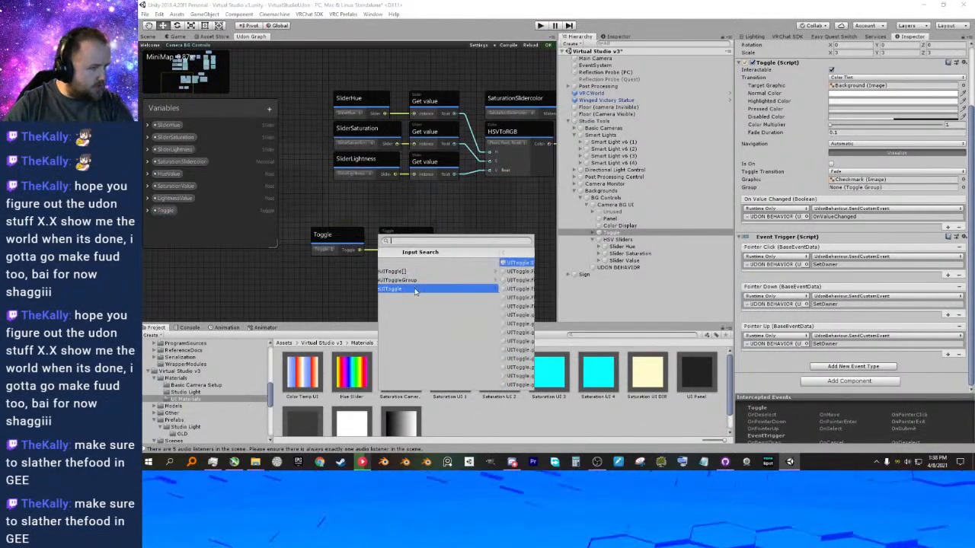
pyautogui.click(415, 290)
pyautogui.scroll(-5, 435, 286)
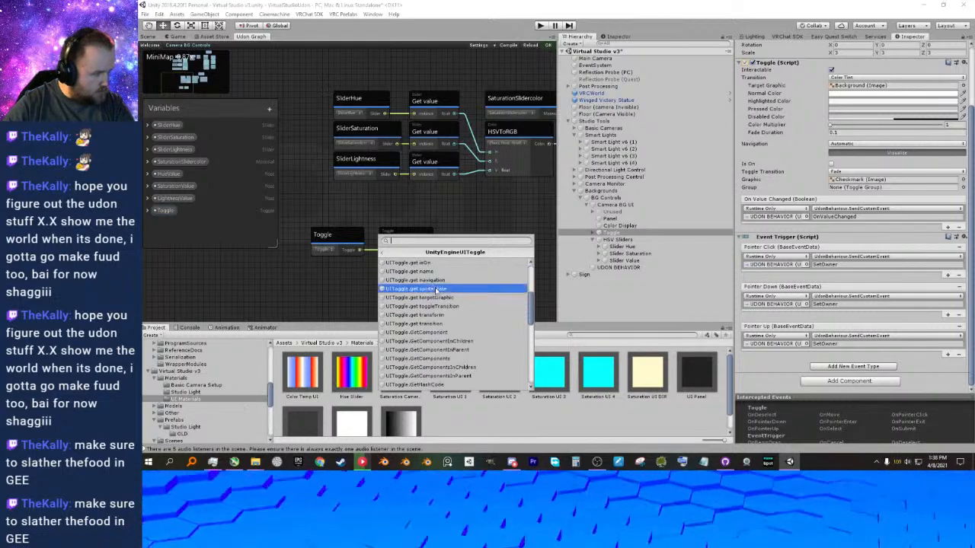
pyautogui.scroll(-3, 441, 305)
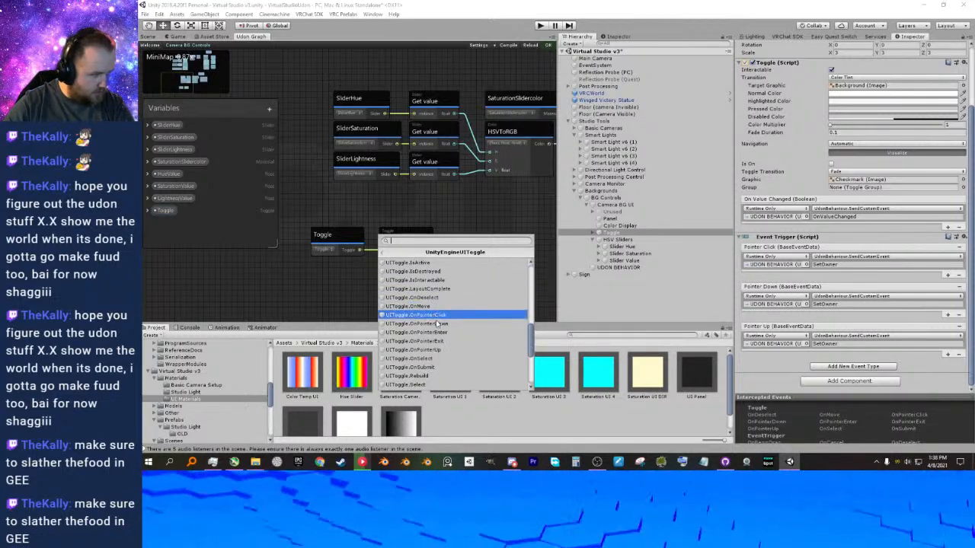
pyautogui.scroll(-1, 439, 316)
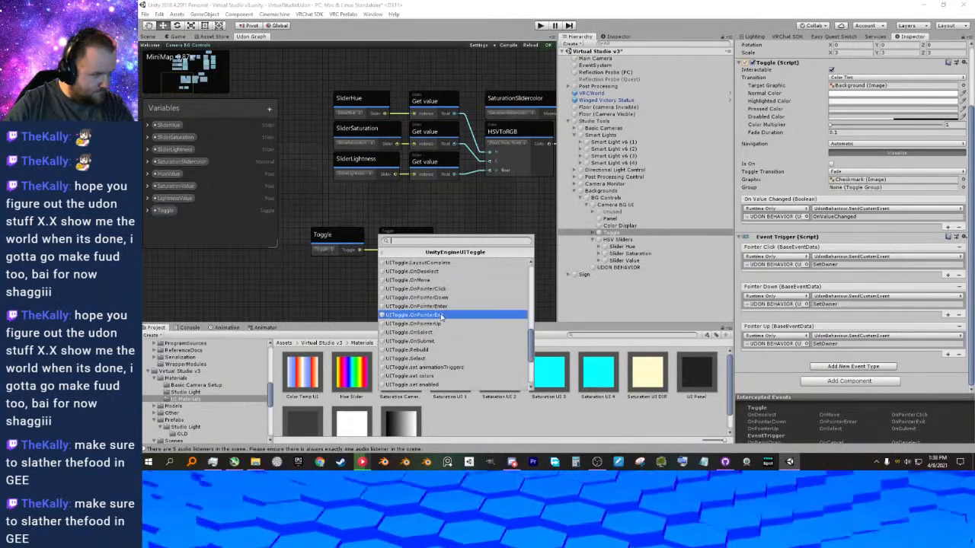
pyautogui.scroll(-3, 440, 316)
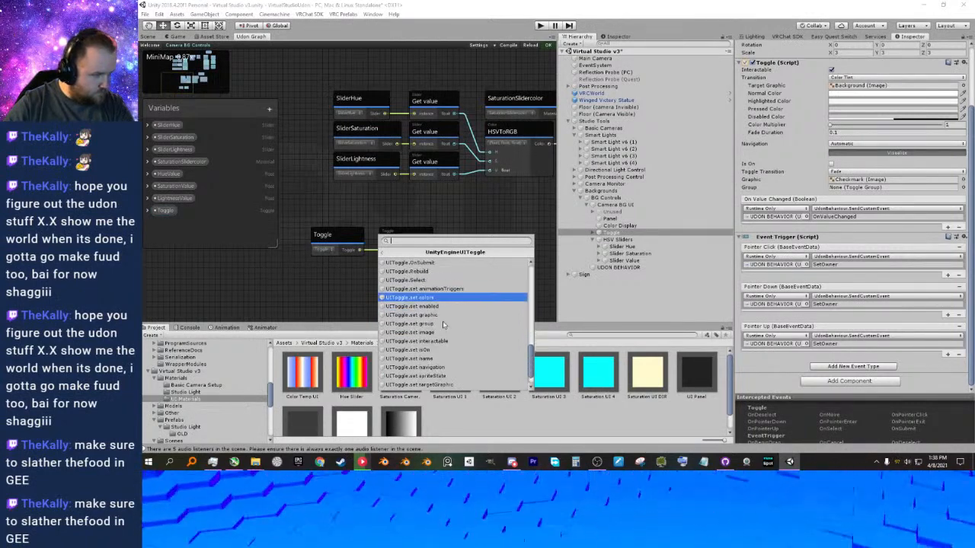
pyautogui.scroll(-1, 443, 326)
pyautogui.scroll(3, 442, 325)
pyautogui.scroll(2, 440, 325)
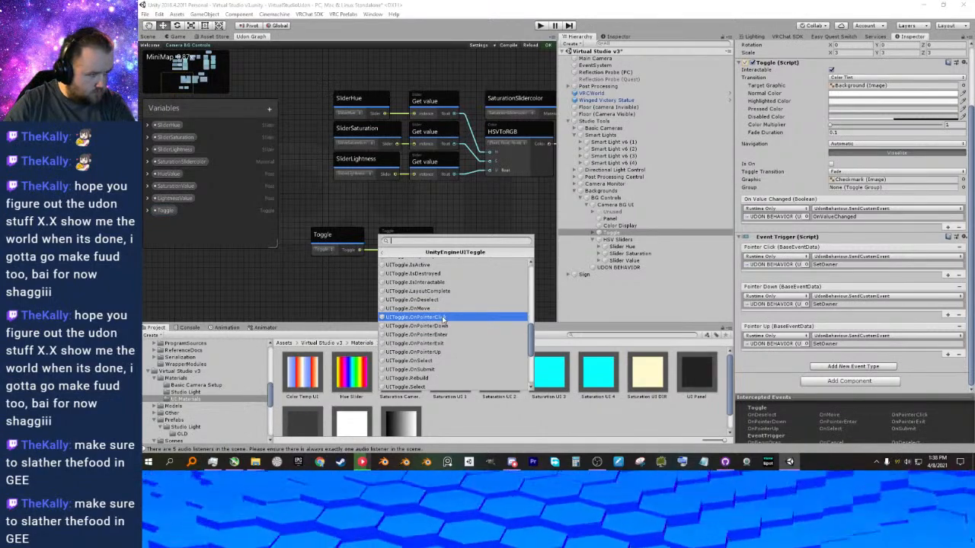
pyautogui.click(433, 370)
pyautogui.moveTo(460, 266); pyautogui.dragTo(481, 249, button='middle')
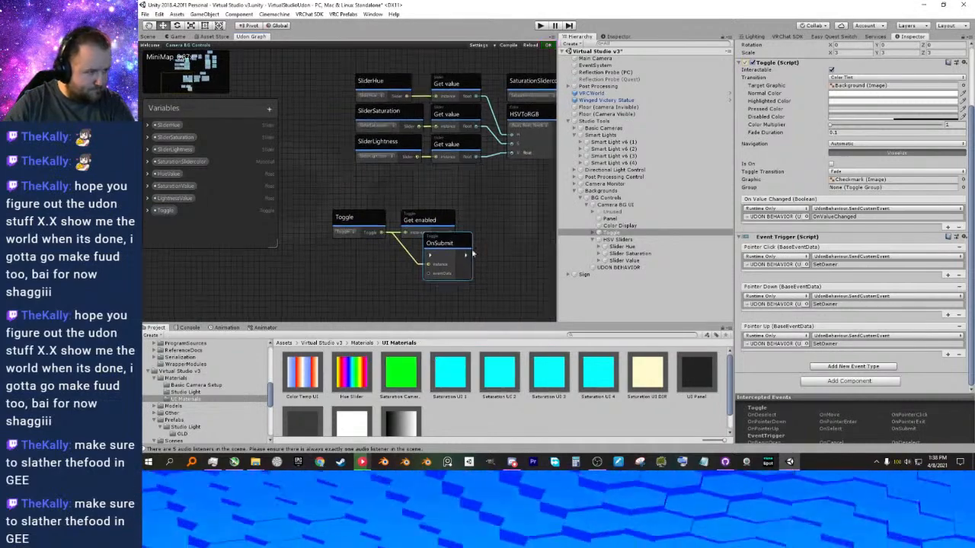
pyautogui.moveTo(451, 243); pyautogui.dragTo(428, 259)
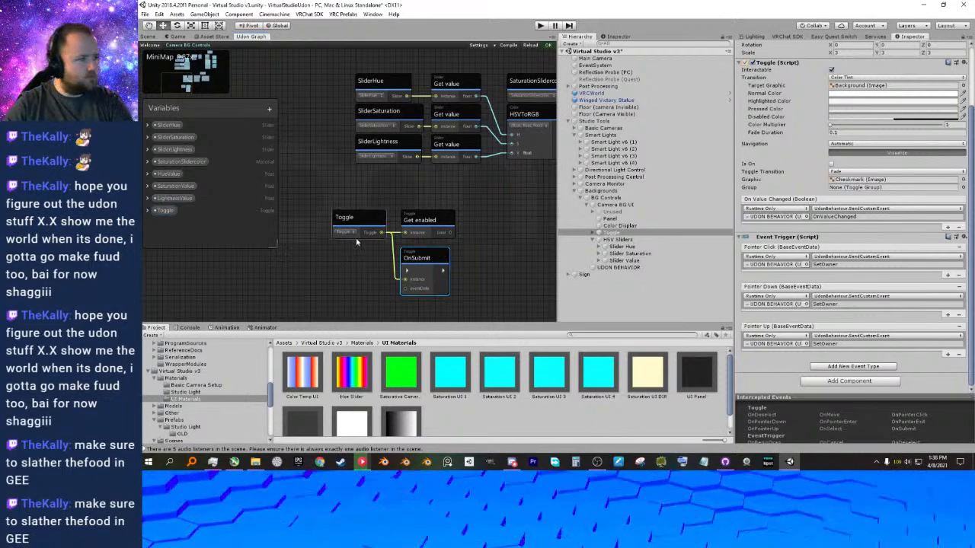
# Switch to Chrome, open a window under another browser profile and close the original new-tab window.
pyautogui.click(320, 463)
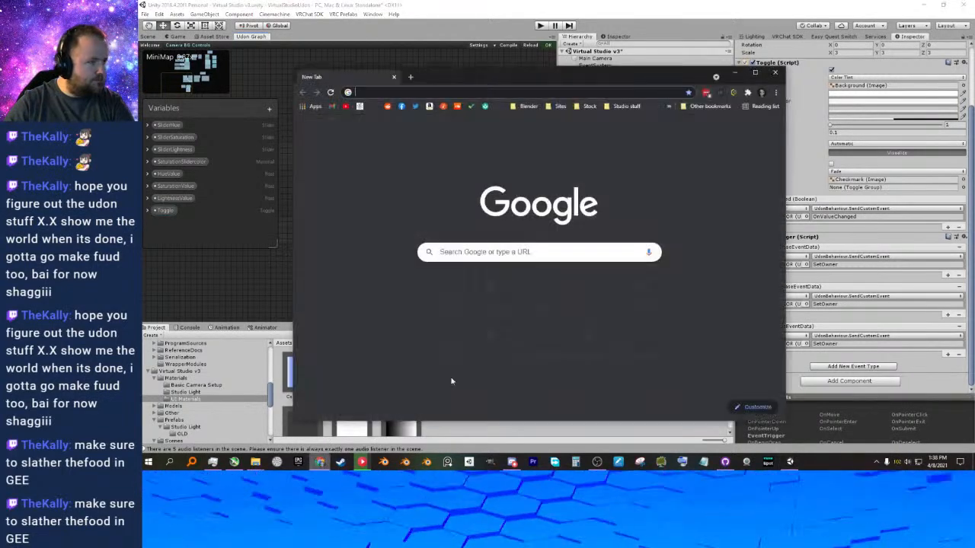
pyautogui.click(760, 94)
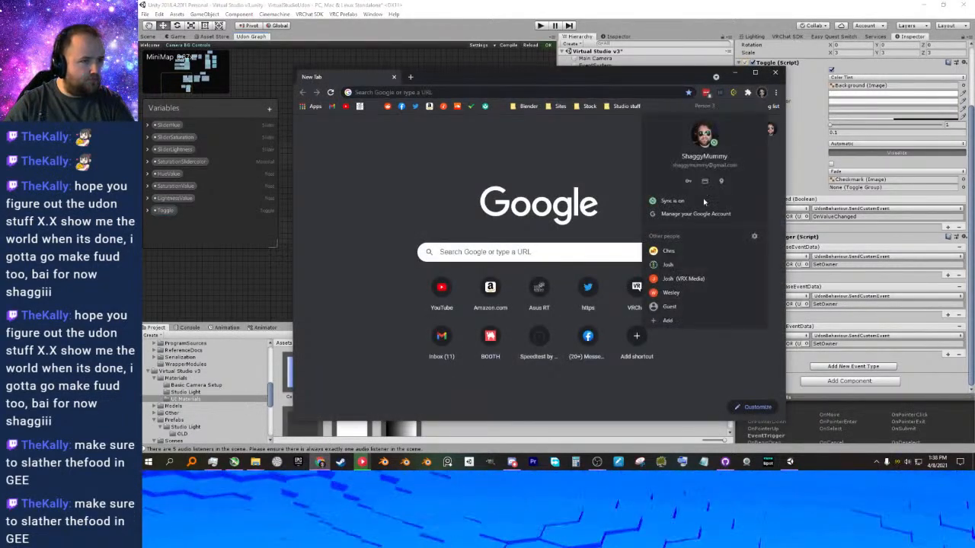
pyautogui.click(682, 270)
pyautogui.moveTo(620, 86); pyautogui.dragTo(648, 0)
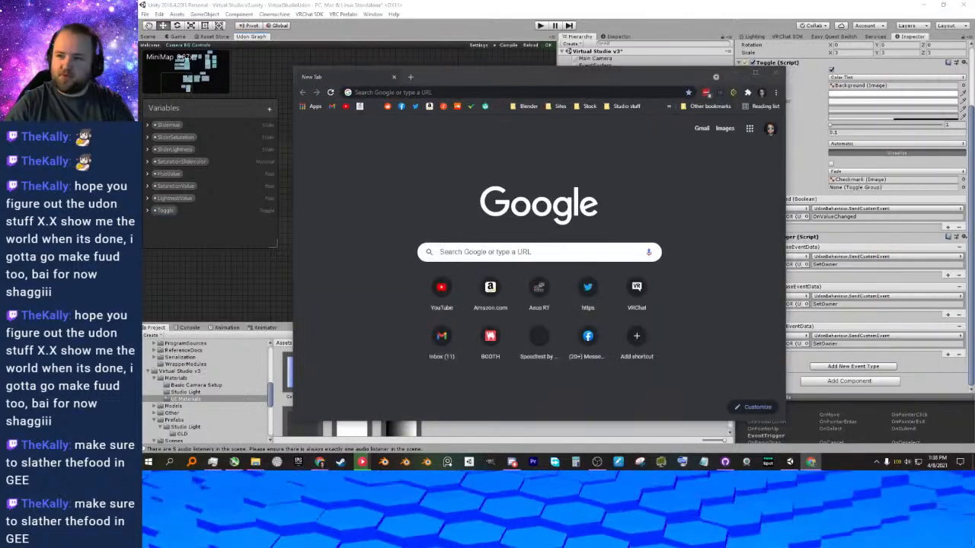
pyautogui.click(774, 73)
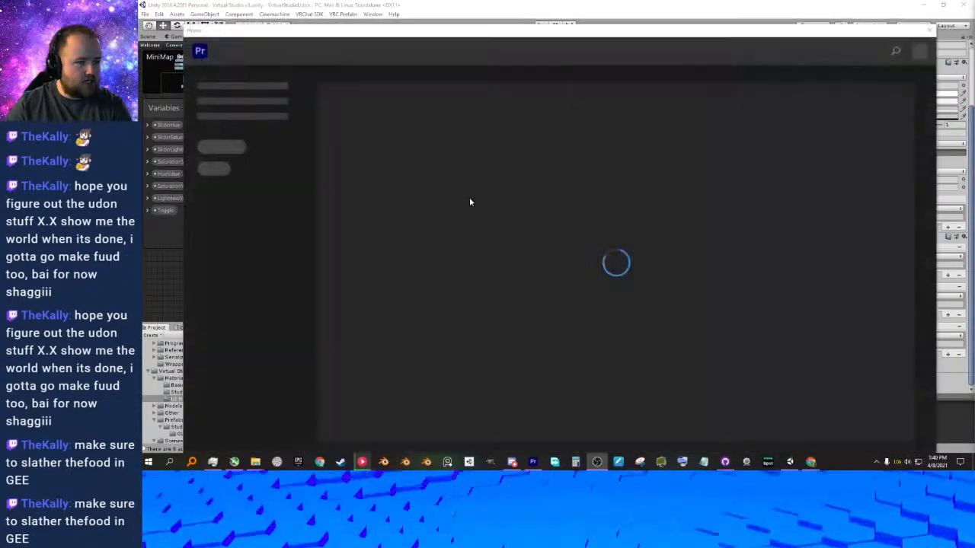
pyautogui.moveTo(255, 461)
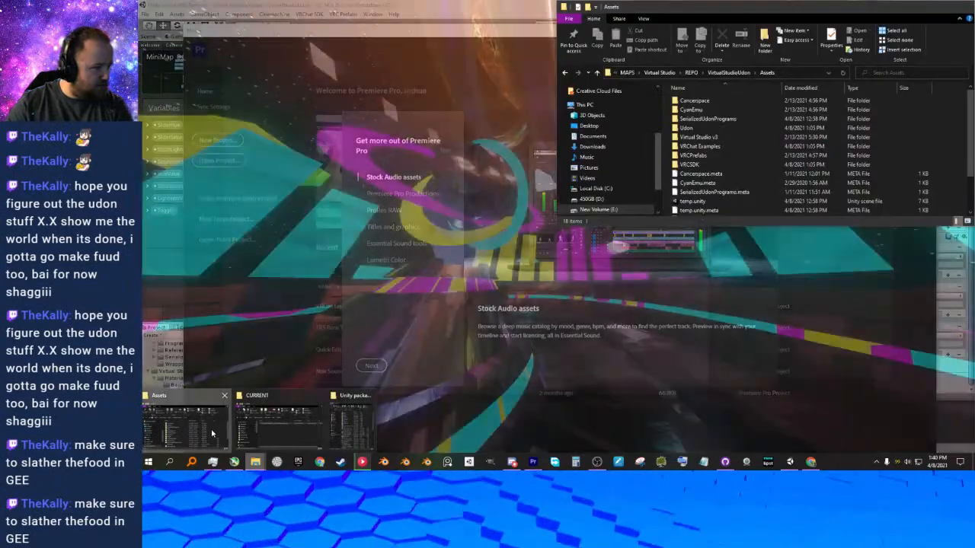
pyautogui.click(211, 428)
pyautogui.scroll(-1, 621, 172)
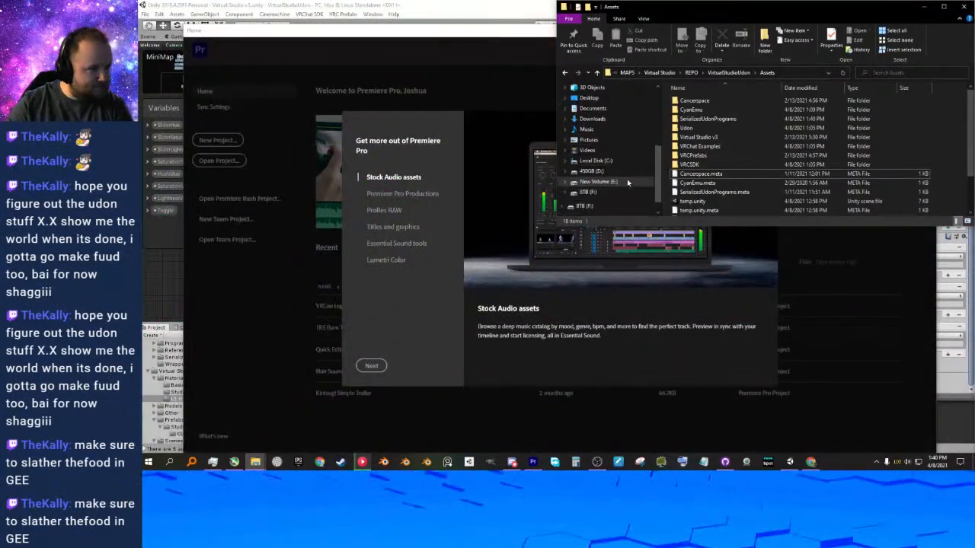
pyautogui.moveTo(650, 226); pyautogui.dragTo(650, 322)
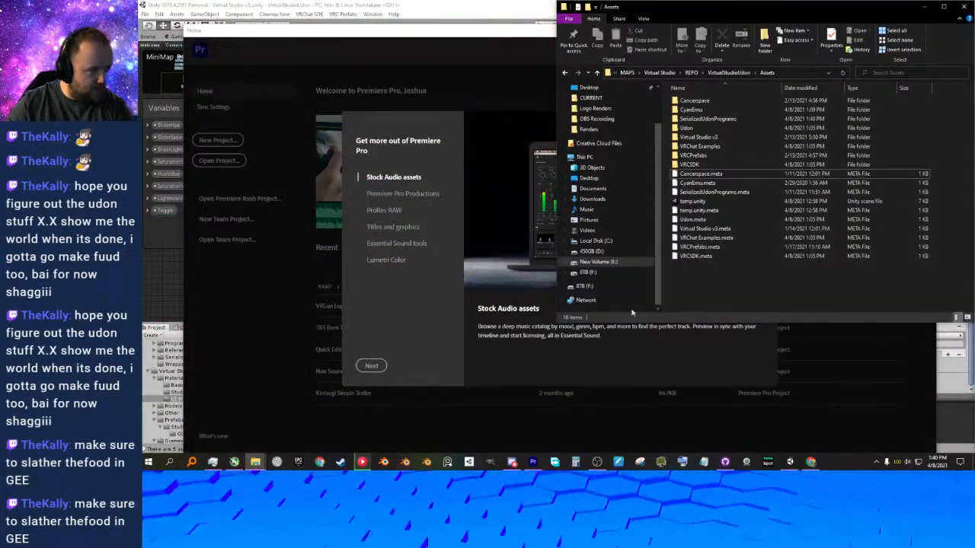
pyautogui.click(588, 188)
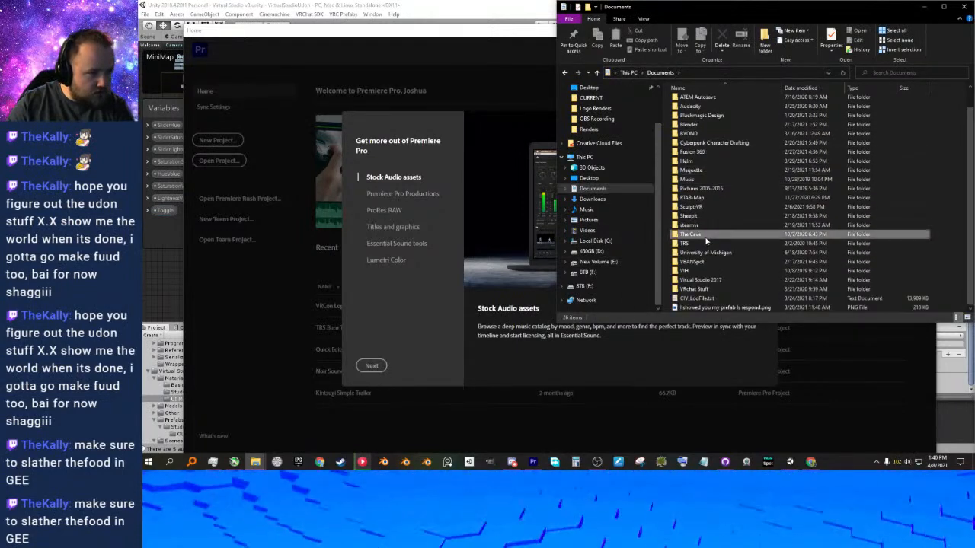
pyautogui.doubleClick(692, 255)
pyautogui.doubleClick(708, 101)
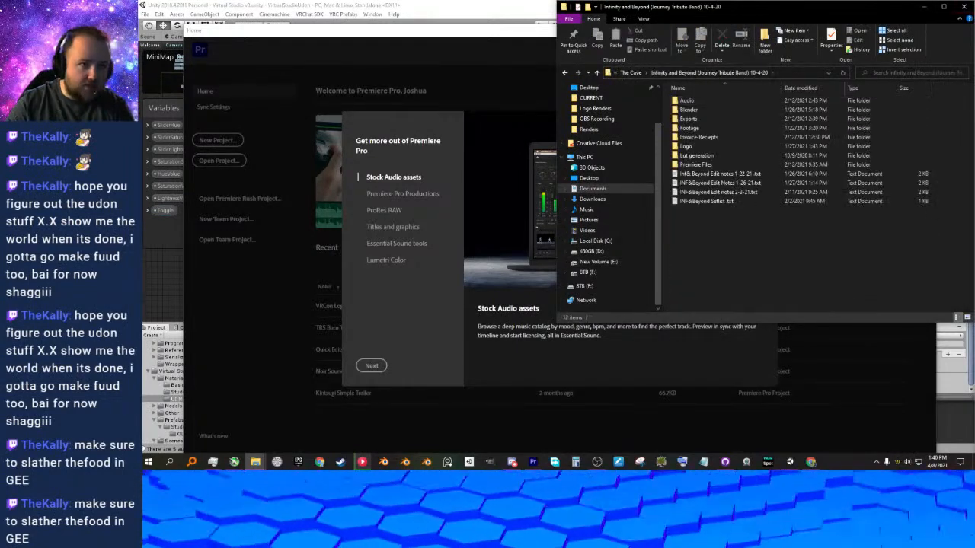
pyautogui.click(964, 7)
# Dismiss Premiere Pro's introduction and open the Infinity and Beyond (Journey Tribute Band) project from its Premiere Files folder under Documents > The Cave.
pyautogui.click(785, 107)
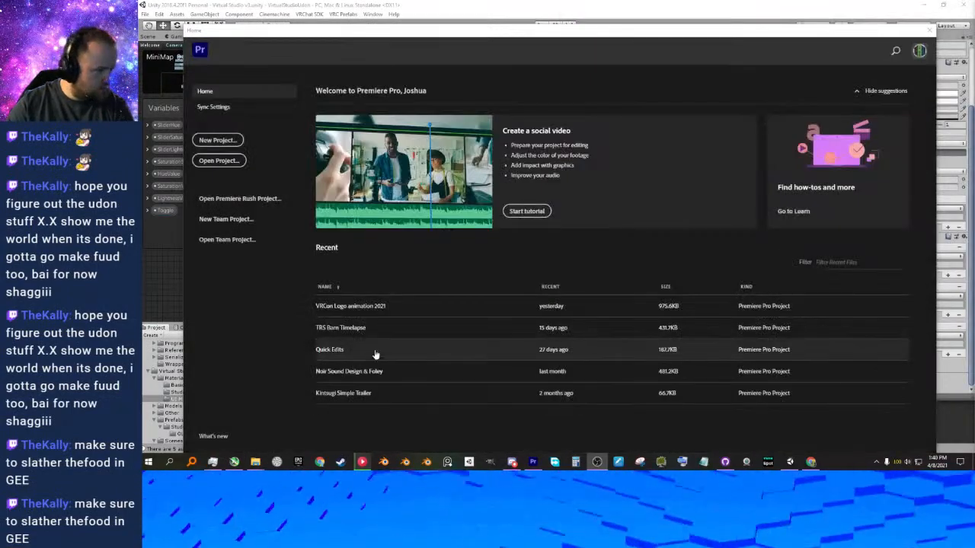
pyautogui.click(256, 462)
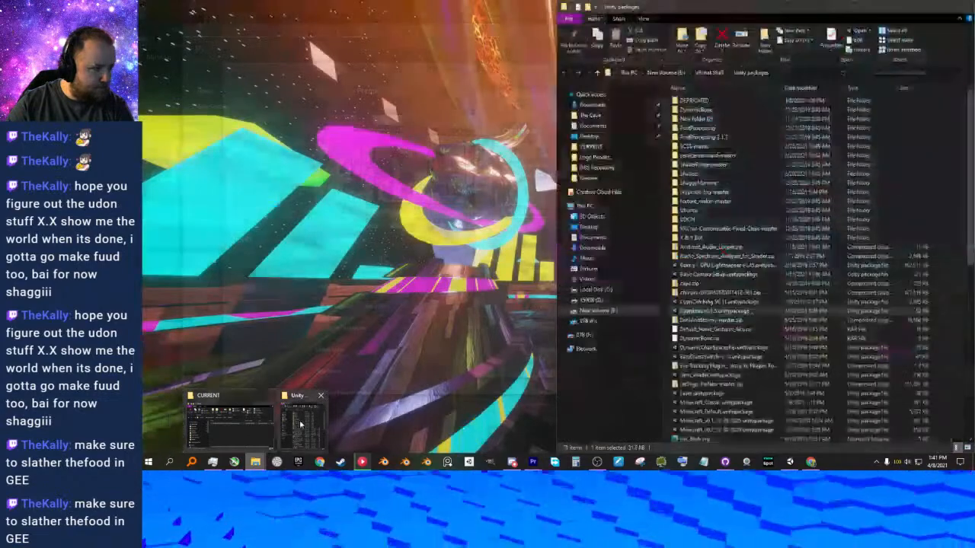
pyautogui.click(300, 420)
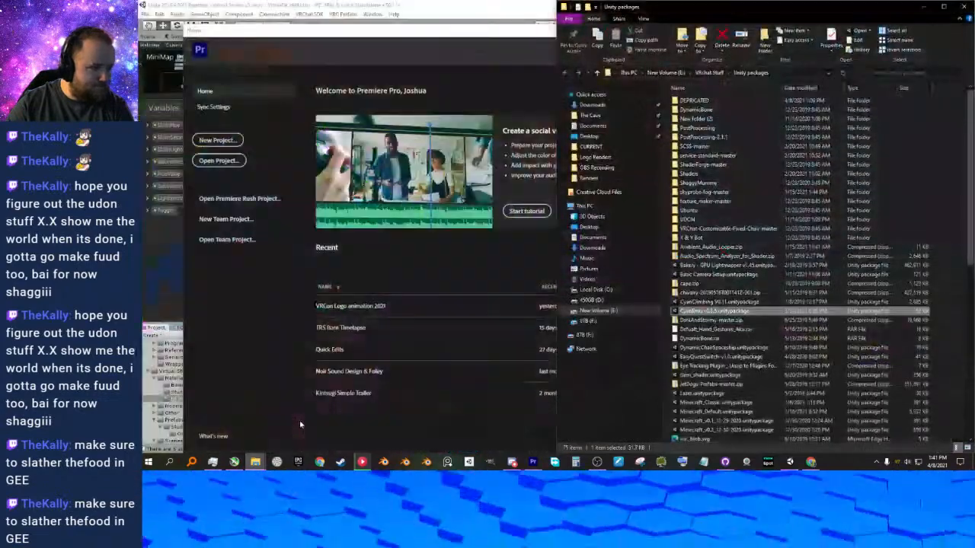
pyautogui.moveTo(256, 462)
pyautogui.click(225, 421)
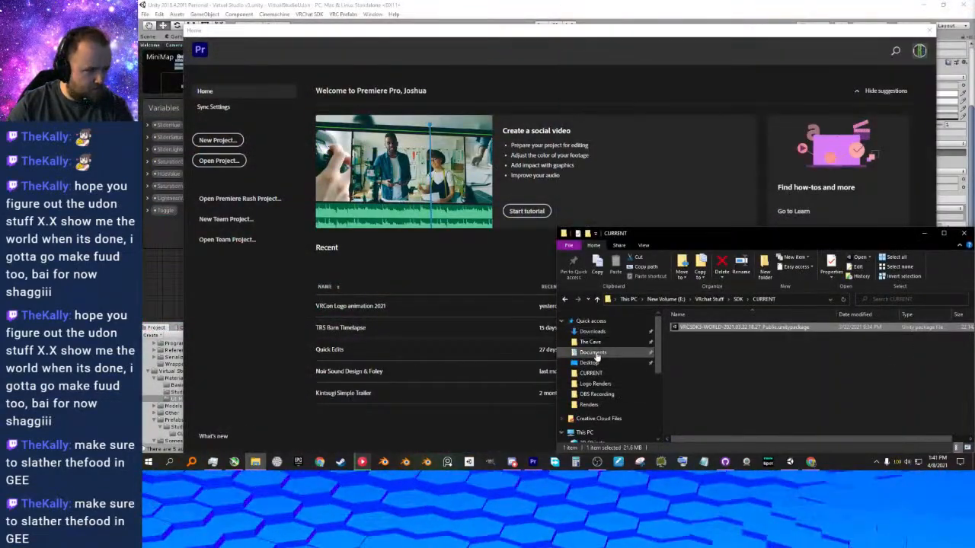
pyautogui.click(592, 353)
pyautogui.doubleClick(697, 368)
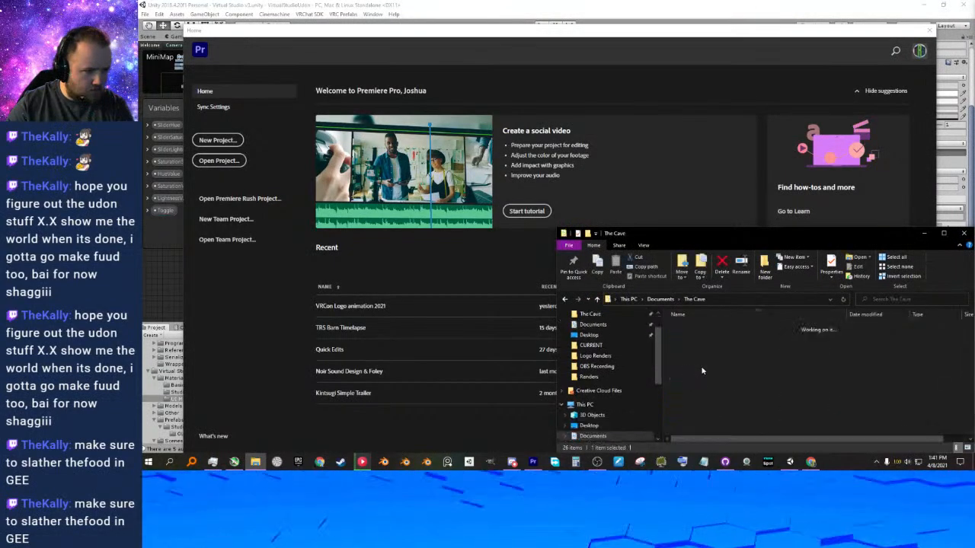
pyautogui.doubleClick(702, 328)
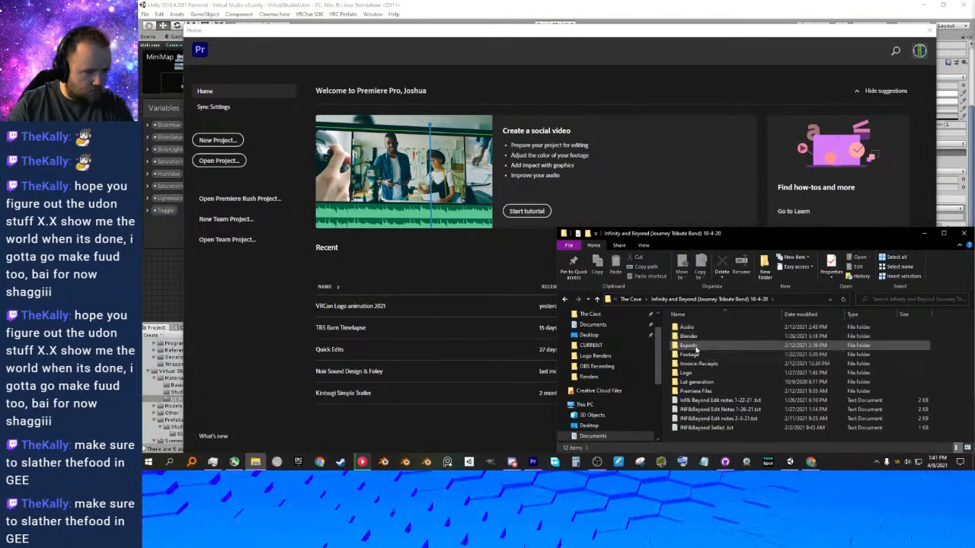
pyautogui.doubleClick(697, 390)
pyautogui.click(724, 328)
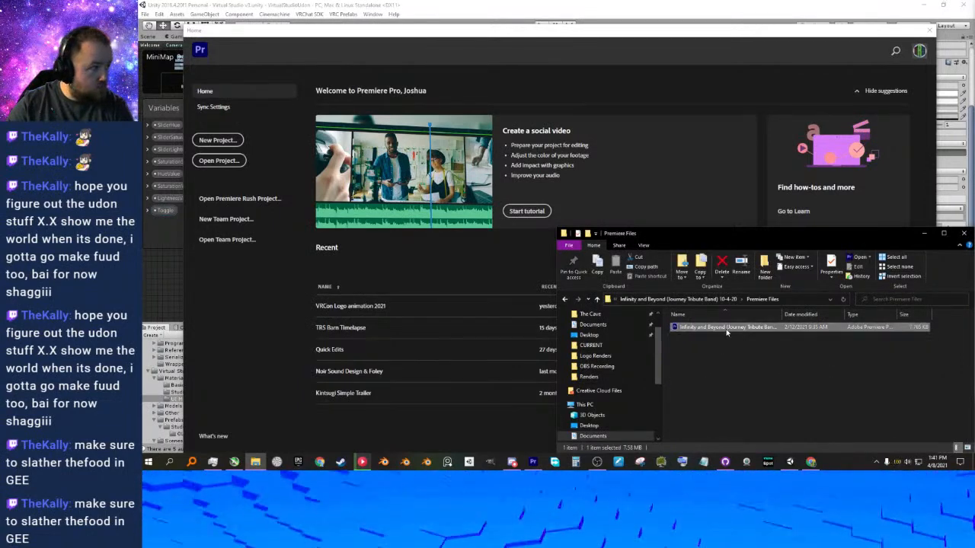
pyautogui.doubleClick(726, 328)
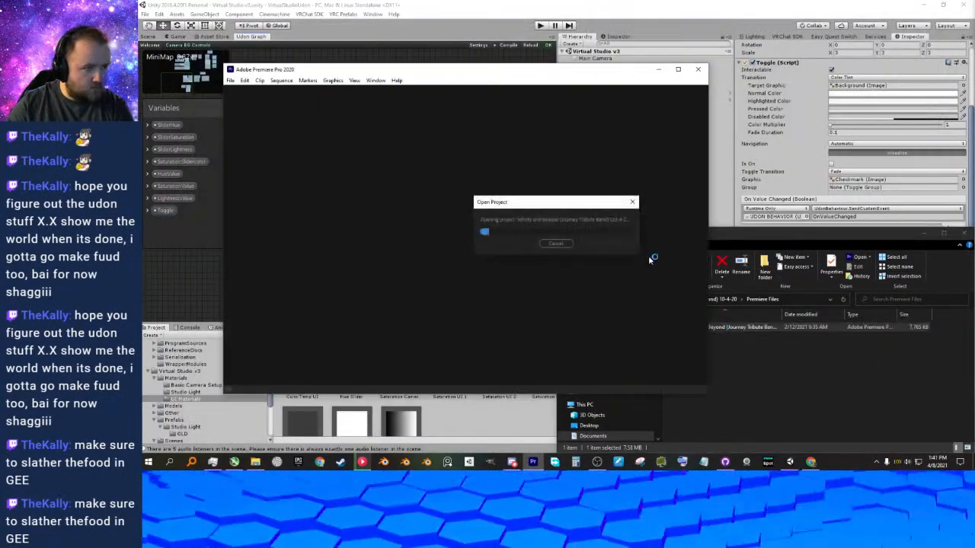
# Set the missing clip IAB demo cut 1-22-2020.wav offline and maximize the opened project's window.
pyautogui.click(924, 232)
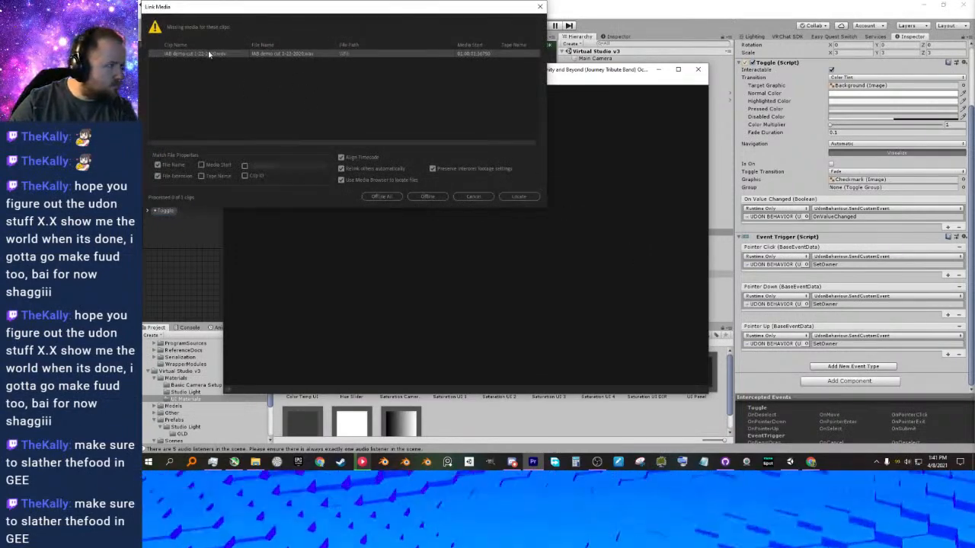
pyautogui.click(518, 198)
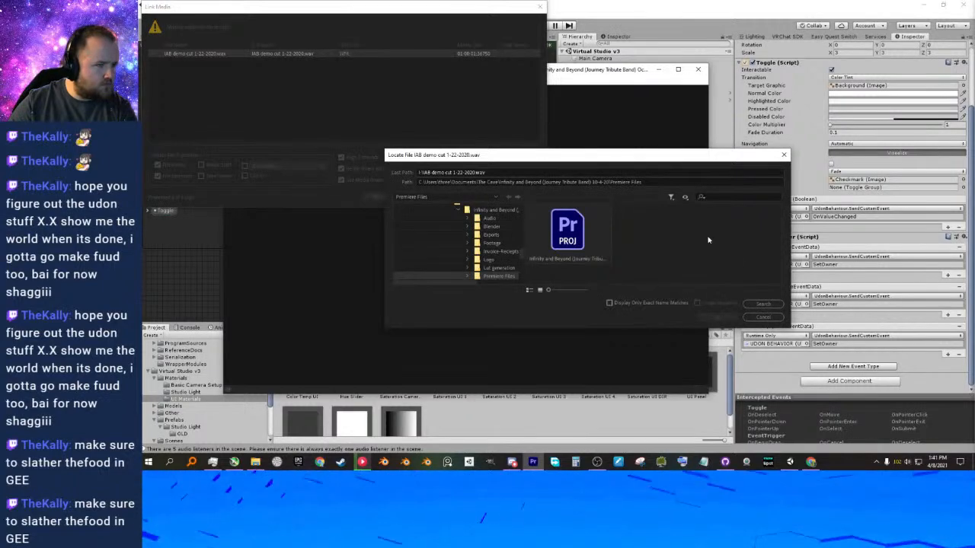
pyautogui.click(763, 317)
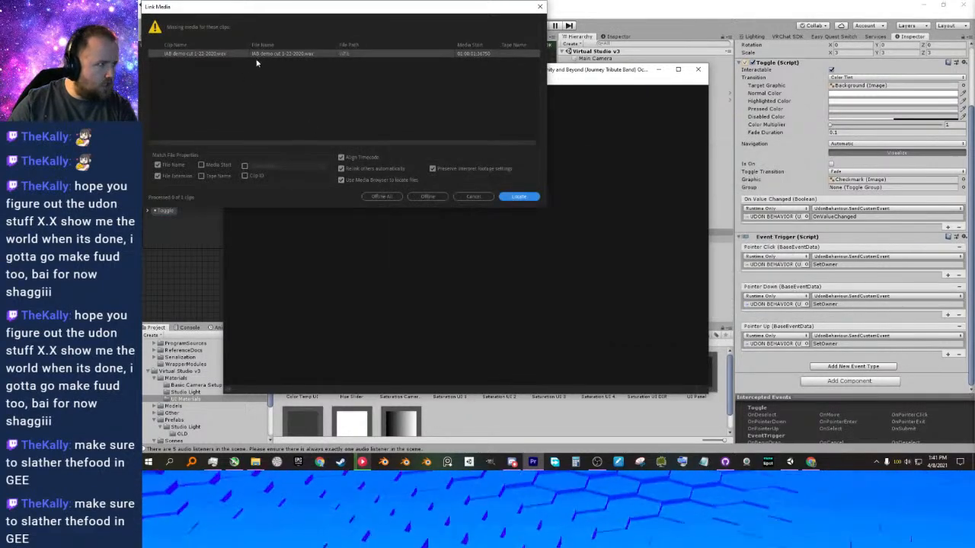
pyautogui.click(429, 197)
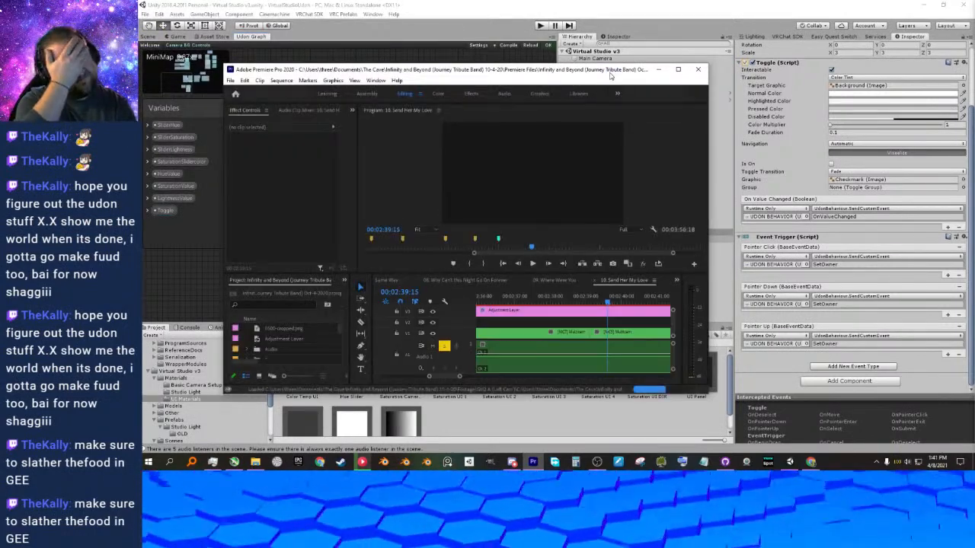
pyautogui.click(680, 69)
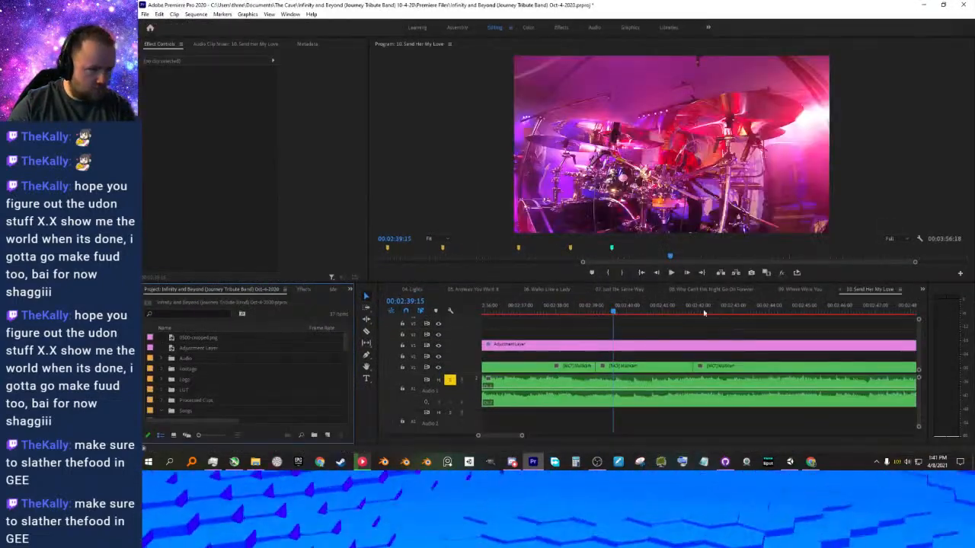
# Open the 05. Anyway You Want It sequence and view its website overlay at 00:01:54:00.
pyautogui.scroll(5, 626, 291)
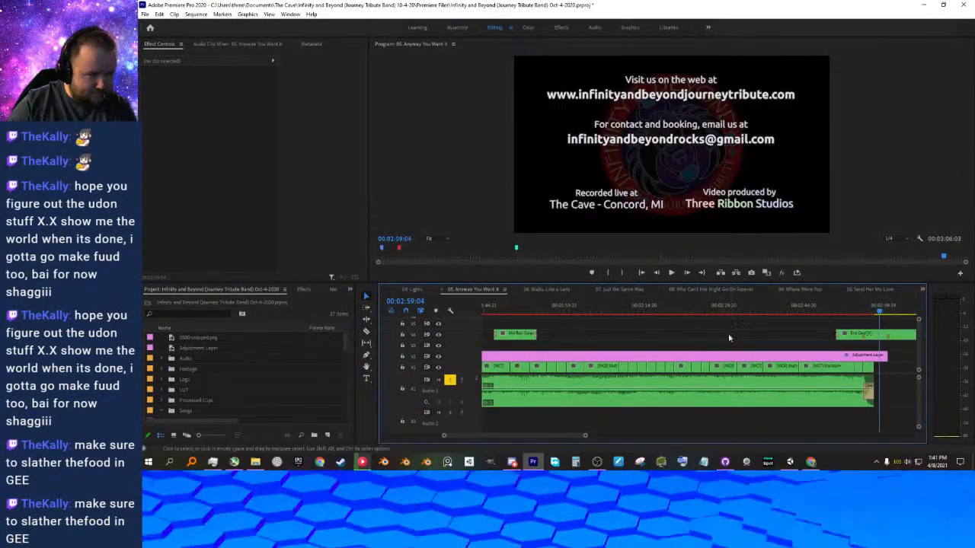
pyautogui.moveTo(552, 309); pyautogui.dragTo(534, 310)
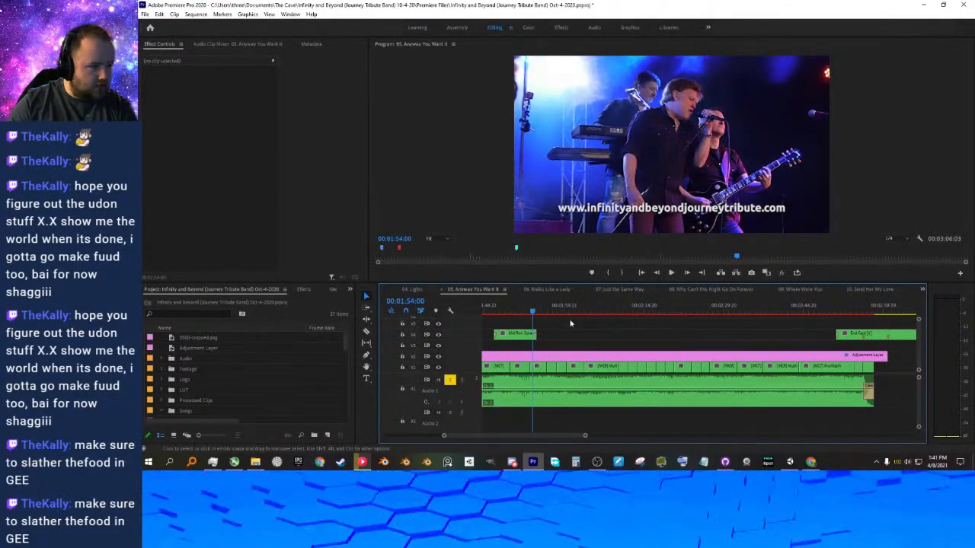
pyautogui.keyDown('alt'); pyautogui.scroll(-6, 608, 335); pyautogui.keyUp('alt')
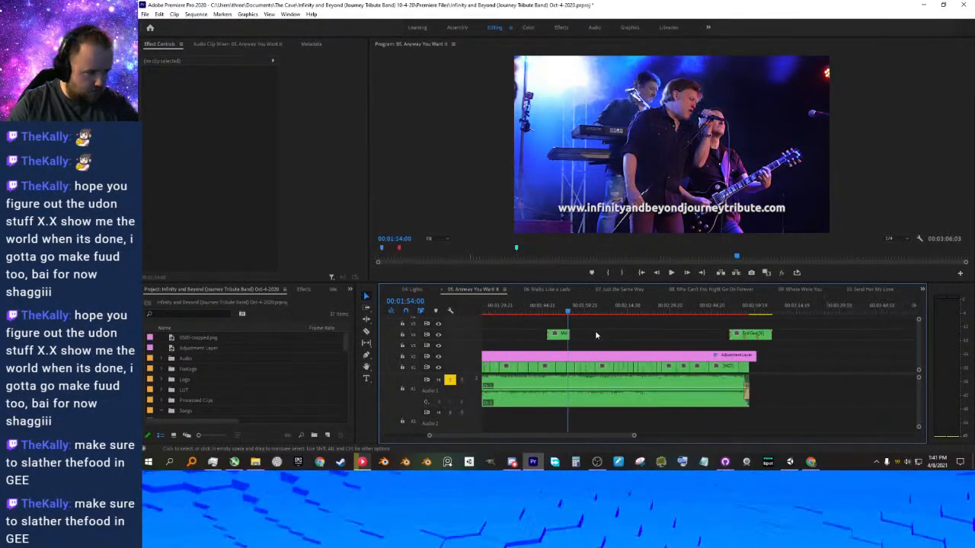
# Move the playhead to 00:00:05:21 and open the "Anyway You Want it" title clip in the title editor.
pyautogui.click(491, 310)
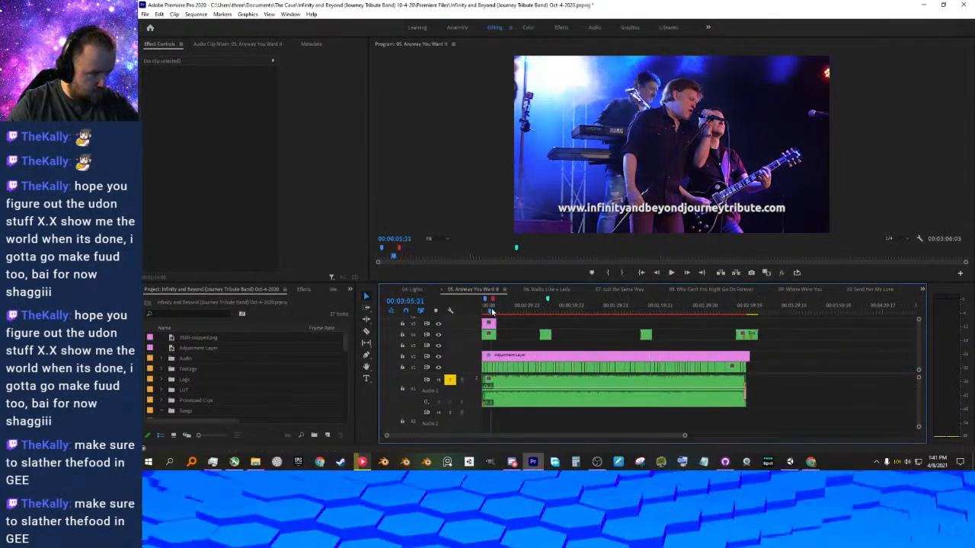
pyautogui.keyDown('alt'); pyautogui.scroll(3, 507, 329); pyautogui.keyUp('alt')
pyautogui.scroll(1, 514, 330)
pyautogui.keyDown('alt'); pyautogui.scroll(3, 527, 329); pyautogui.keyUp('alt')
pyautogui.scroll(2, 531, 329)
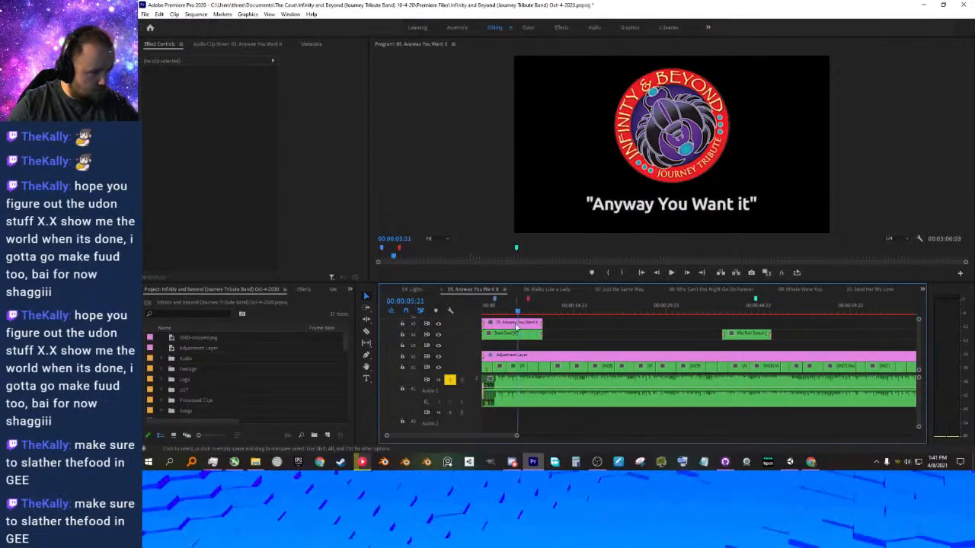
pyautogui.doubleClick(515, 326)
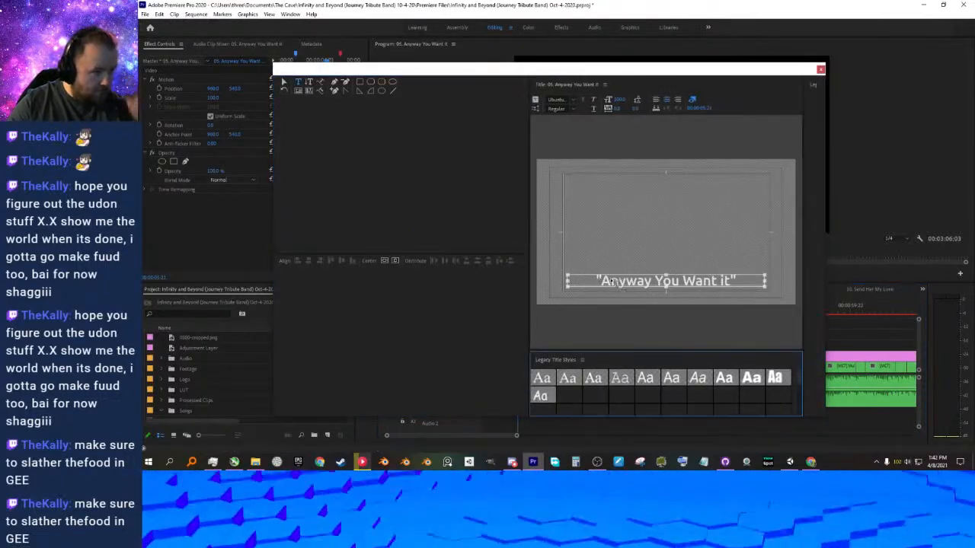
# Correct the title text to "Any Way You Want it", close the title editor and save the project.
pyautogui.click(629, 282)
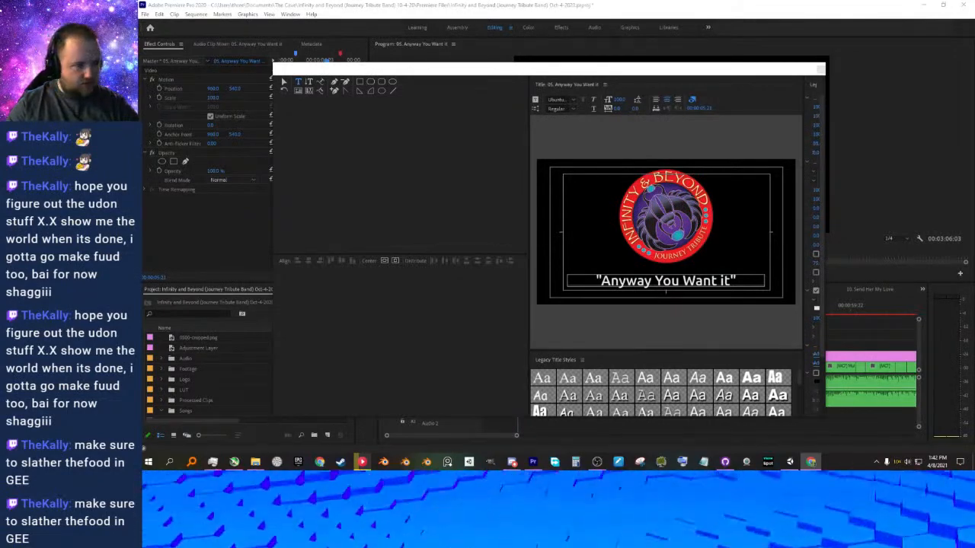
pyautogui.click(637, 284)
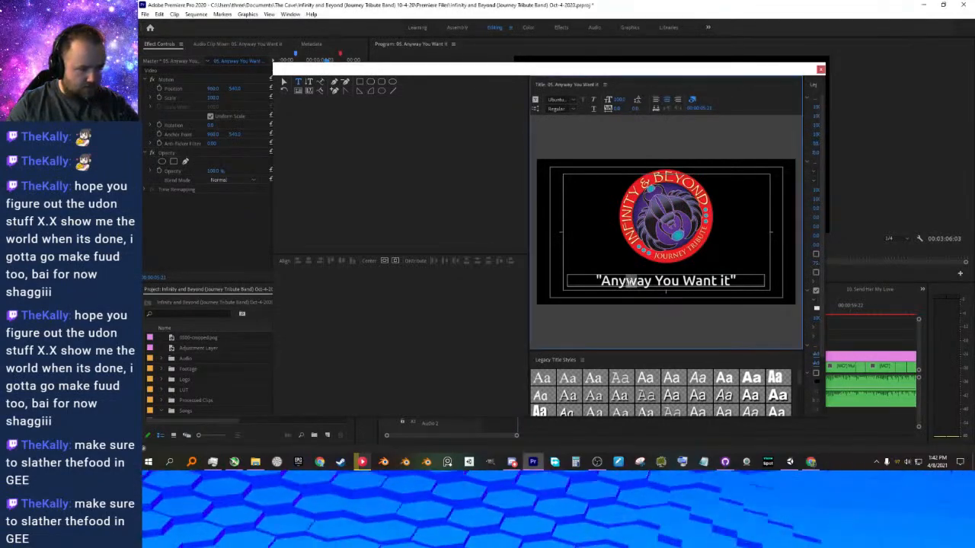
pyautogui.write('W')
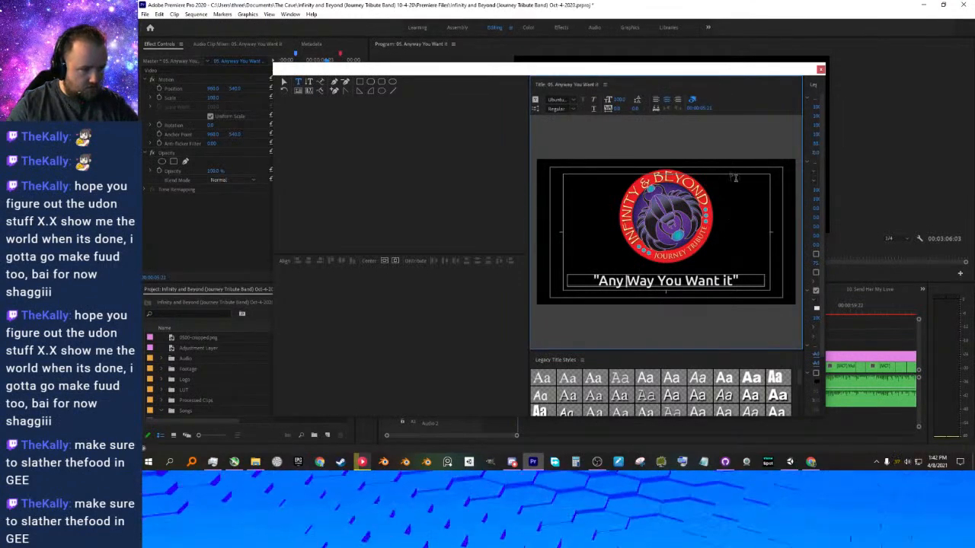
pyautogui.click(820, 71)
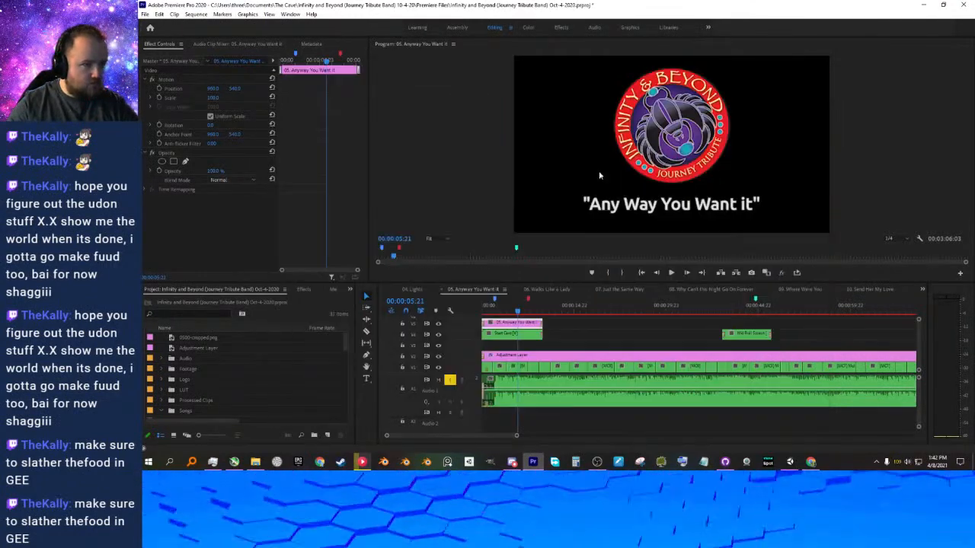
pyautogui.hotkey('ctrl', 's')
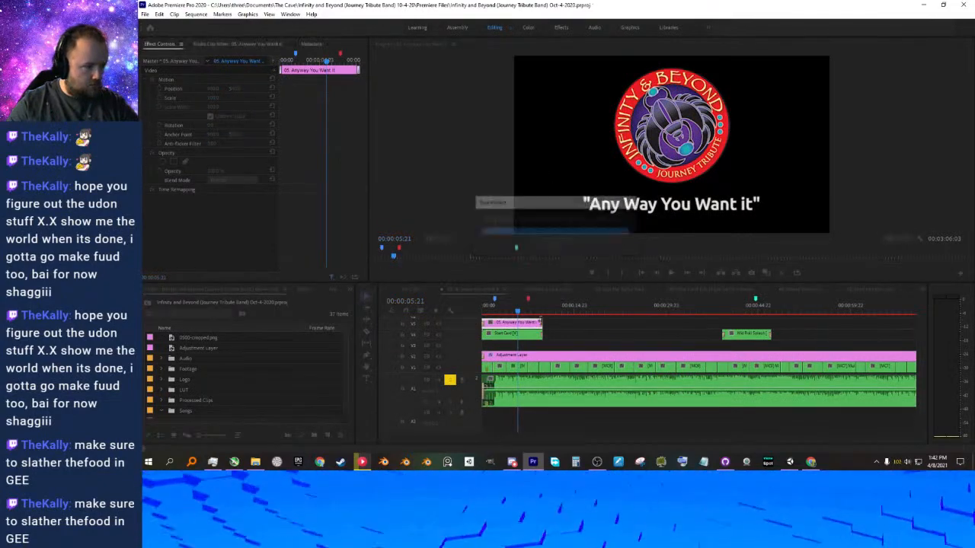
# Play the end of the sequence and stop at 00:02:59:11 to check the website, contact and credits card.
pyautogui.keyDown('alt'); pyautogui.scroll(-3, 559, 329); pyautogui.keyUp('alt')
pyautogui.scroll(-3, 559, 328)
pyautogui.keyDown('alt'); pyautogui.scroll(-3, 559, 328); pyautogui.keyUp('alt')
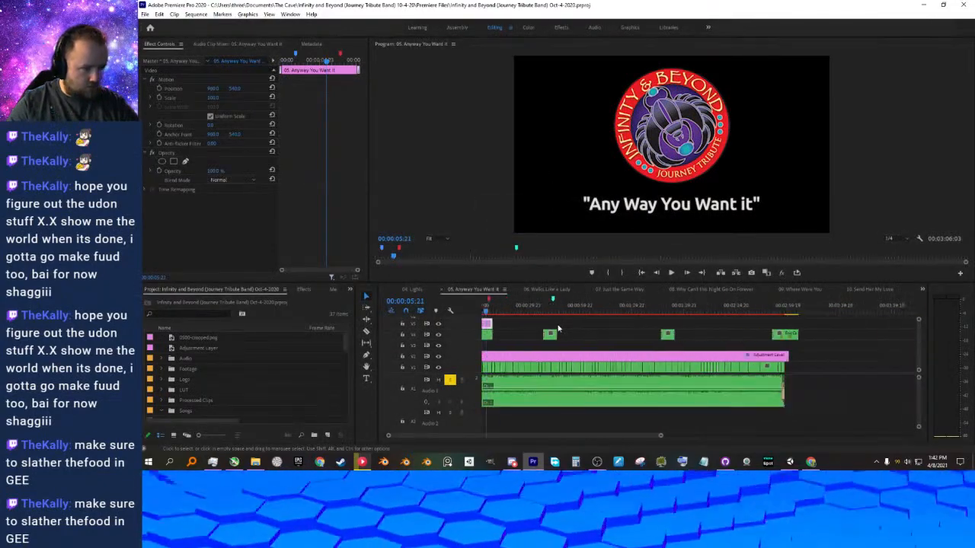
pyautogui.scroll(-1, 560, 328)
pyautogui.click(758, 313)
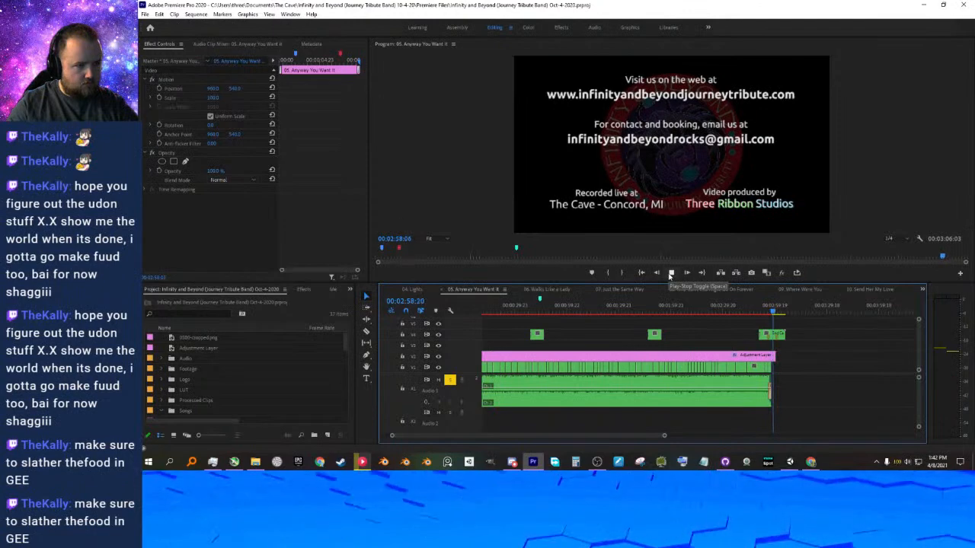
pyautogui.click(670, 275)
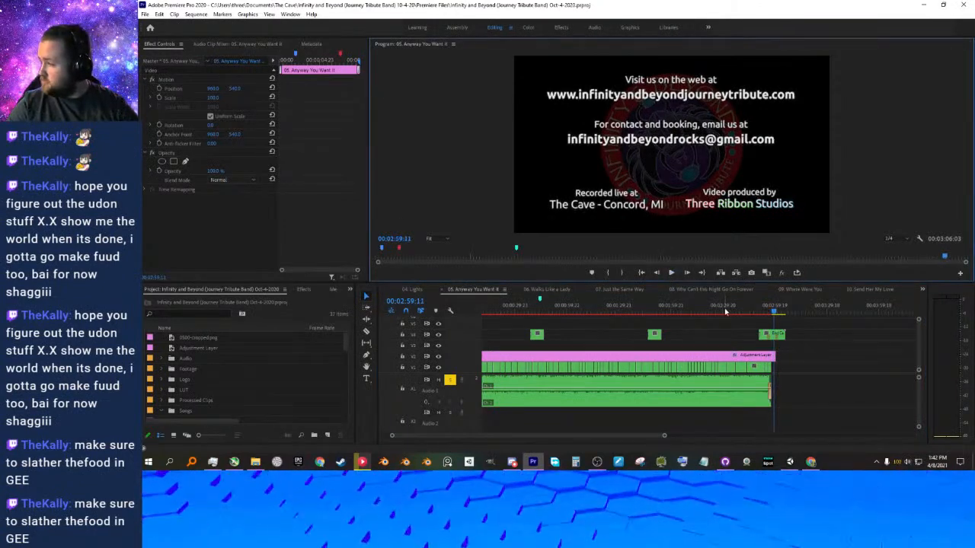
pyautogui.scroll(-5, 194, 393)
pyautogui.scroll(-1, 201, 393)
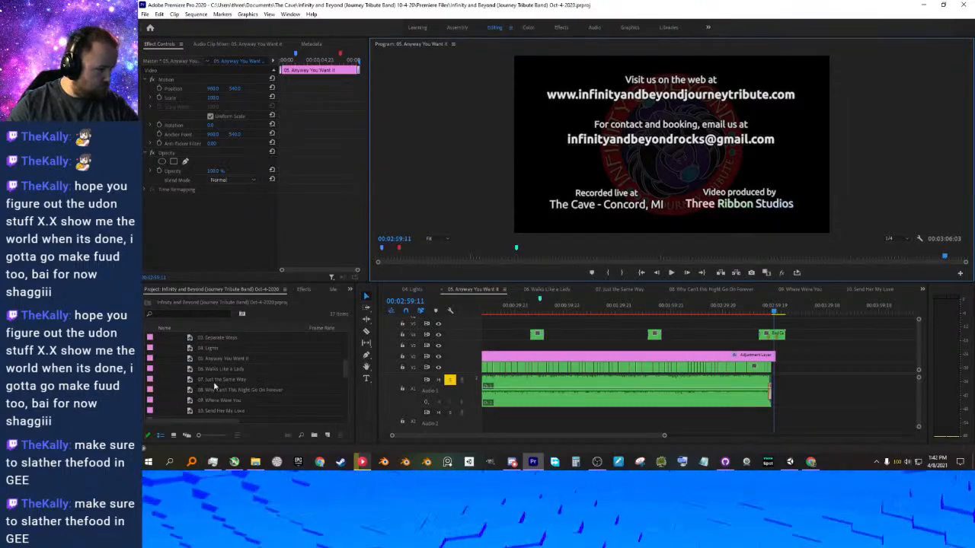
pyautogui.click(217, 360)
pyautogui.click(217, 359)
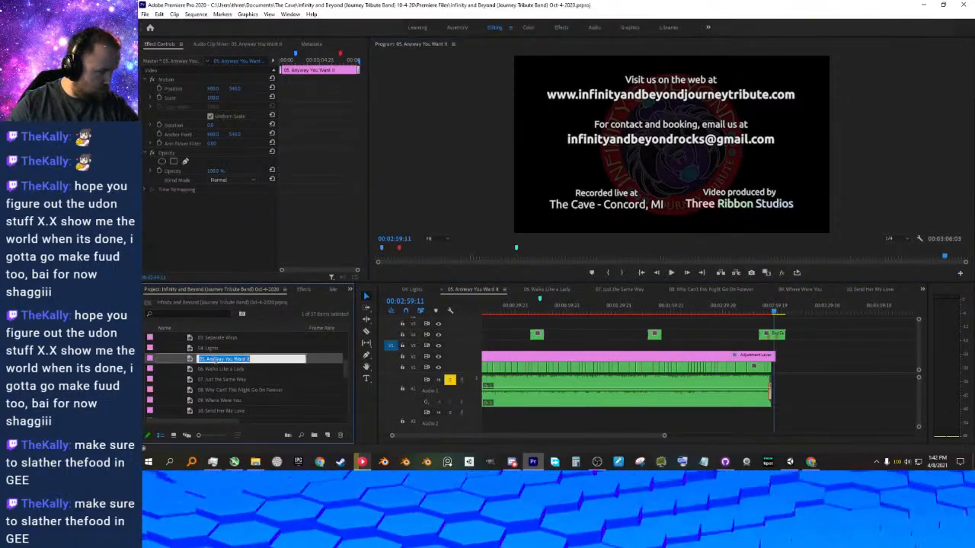
pyautogui.click(216, 358)
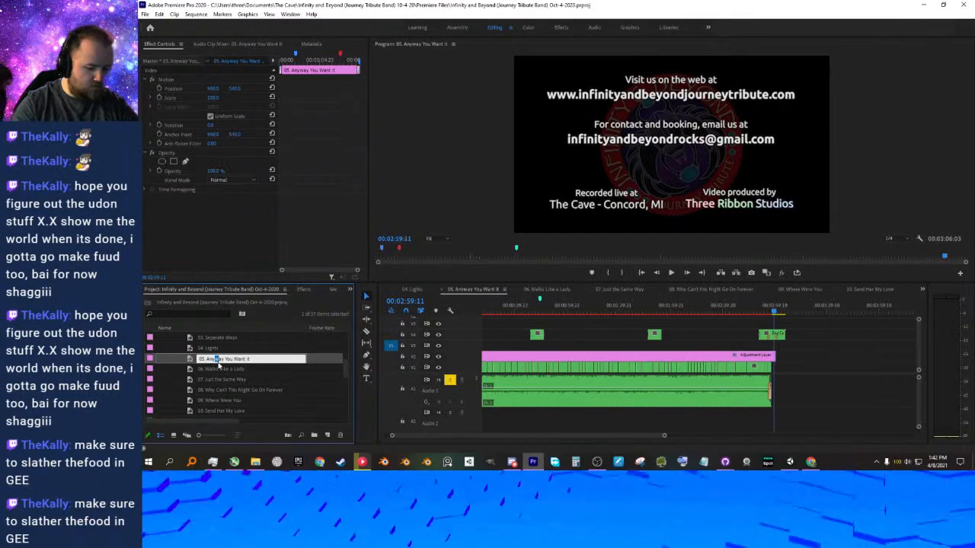
pyautogui.click(224, 371)
# Rename the 05. Anyway You Want It sequence to "05. Any Way You Want It" in the project and save.
pyautogui.scroll(-1, 225, 371)
pyautogui.scroll(2, 225, 371)
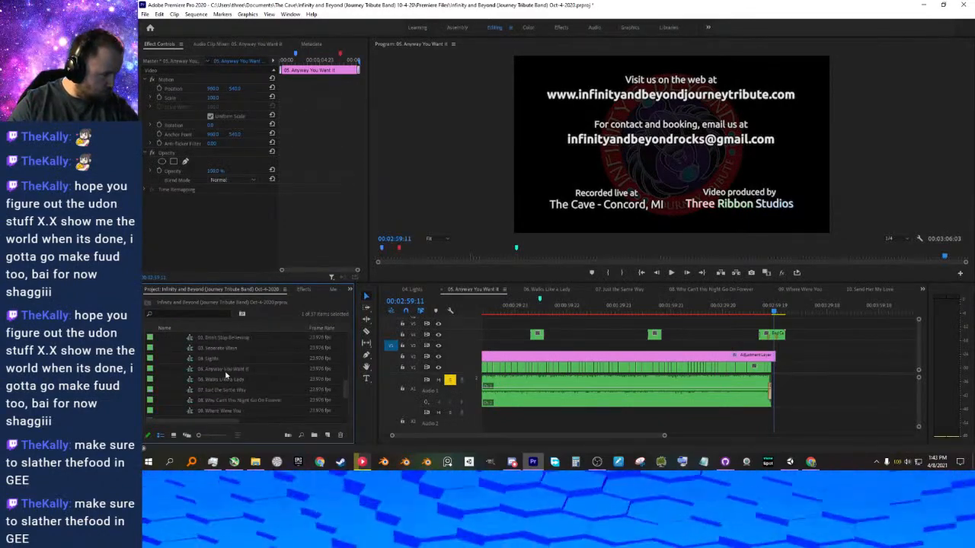
pyautogui.click(216, 370)
pyautogui.click(215, 370)
pyautogui.click(216, 370)
pyautogui.hotkey('shift', 'Right')
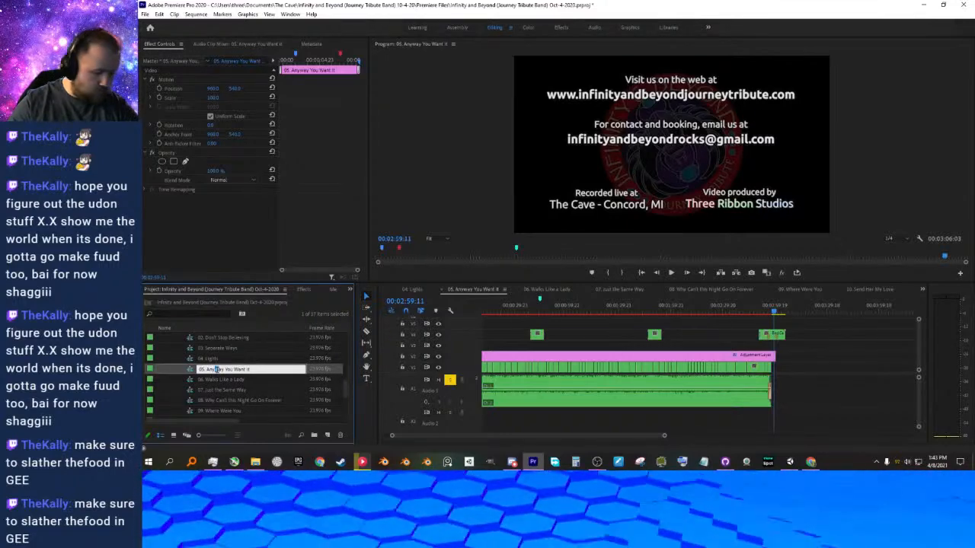
pyautogui.write('W')
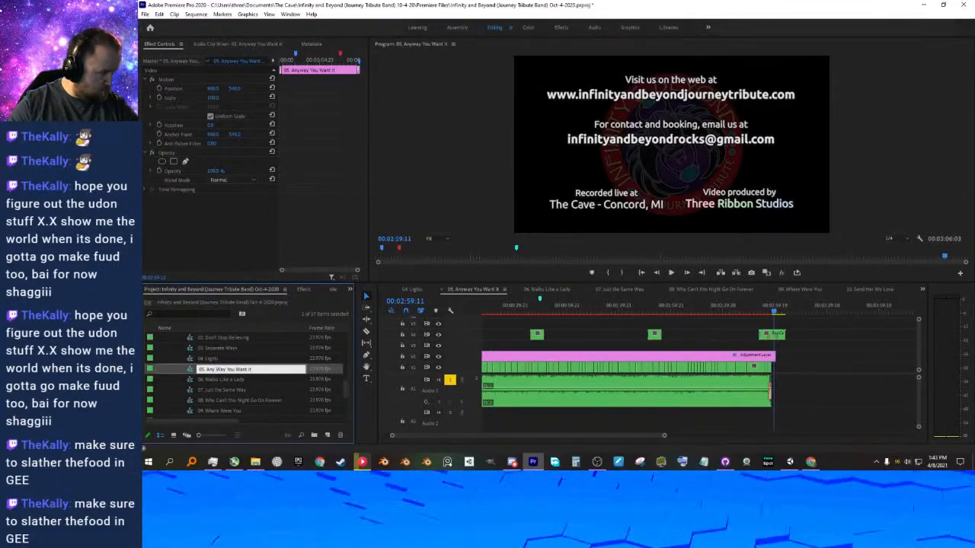
pyautogui.press('Return')
pyautogui.hotkey('ctrl', 's')
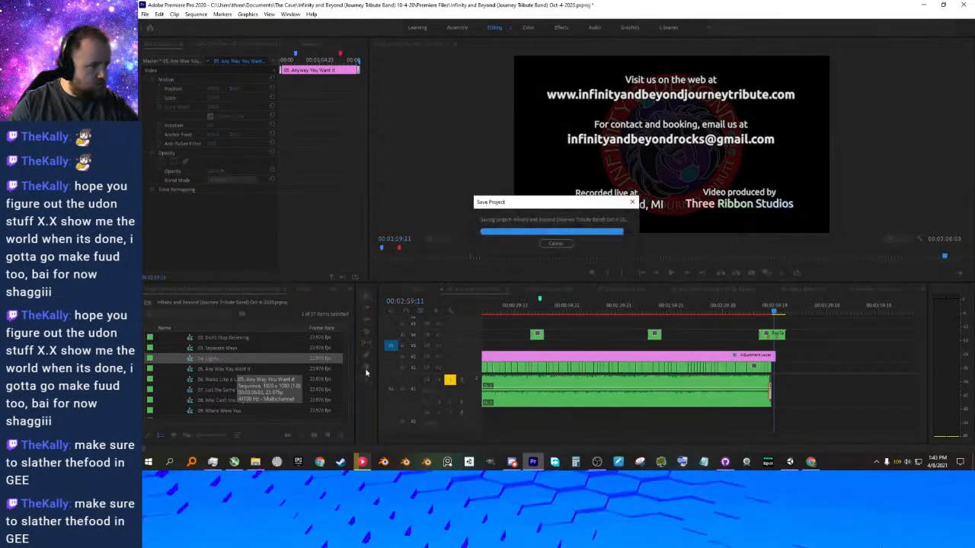
# Begin exporting the sequence and set its output folder to Infinity and Beyond's Exports > Songs > Full Res 2-12-21 under Documents > The Cave.
pyautogui.click(637, 274)
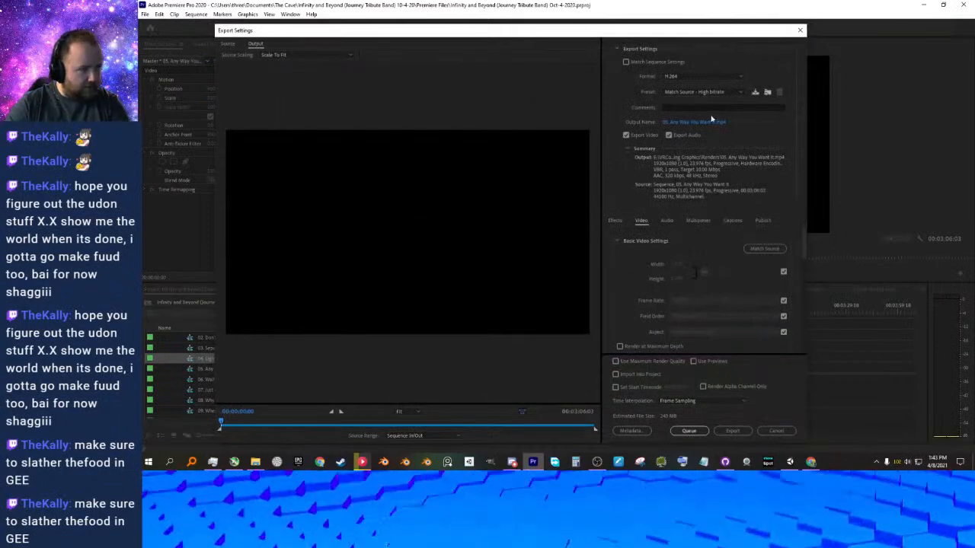
pyautogui.click(709, 123)
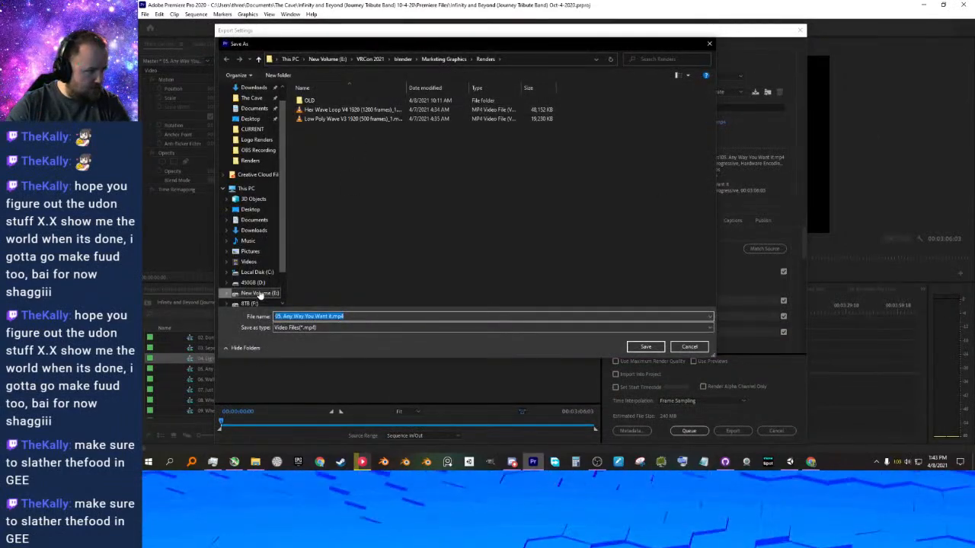
pyautogui.click(255, 220)
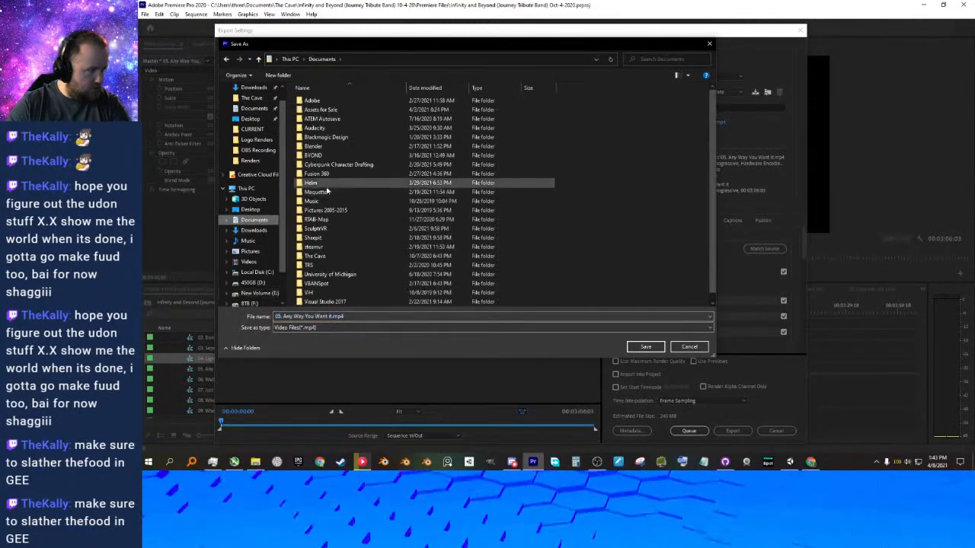
pyautogui.scroll(-1, 324, 192)
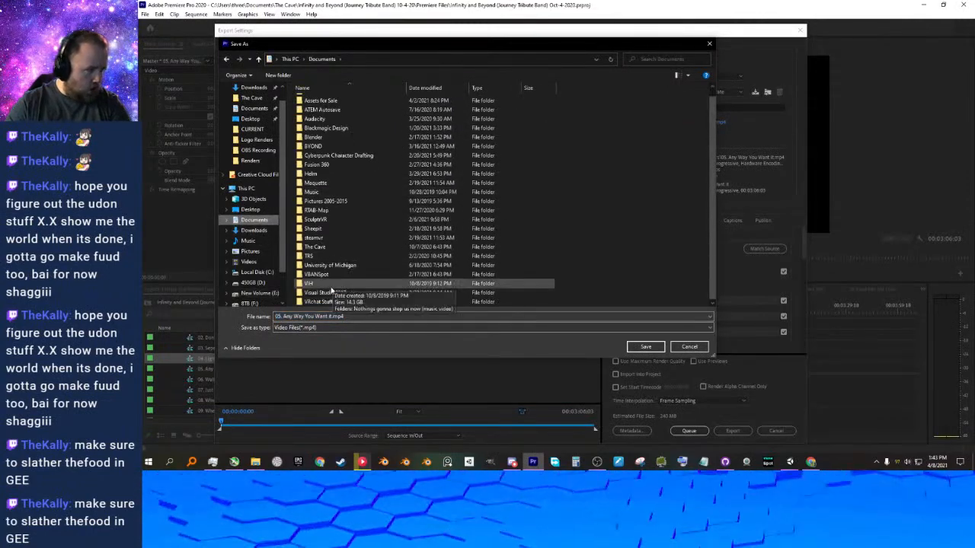
pyautogui.click(315, 248)
pyautogui.doubleClick(315, 248)
pyautogui.doubleClick(335, 100)
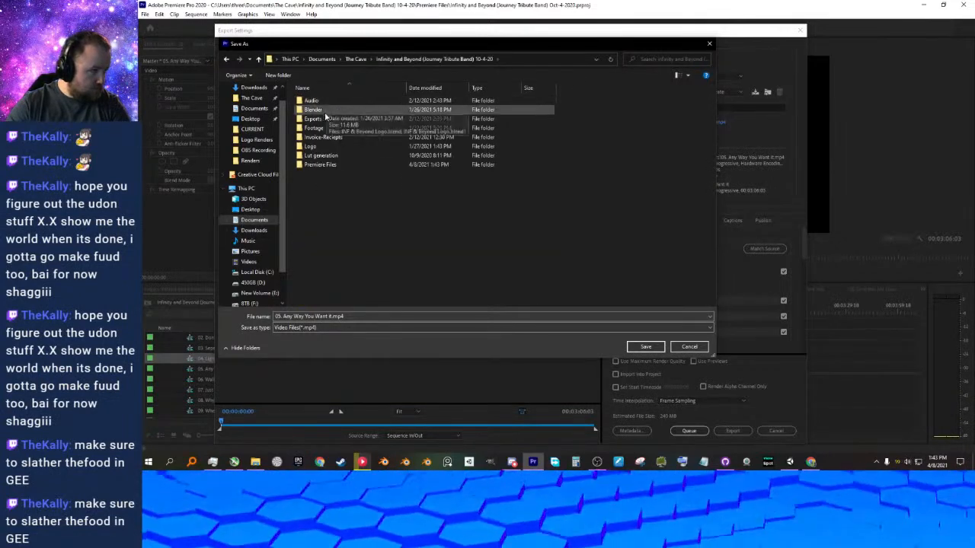
pyautogui.doubleClick(325, 119)
pyautogui.doubleClick(325, 110)
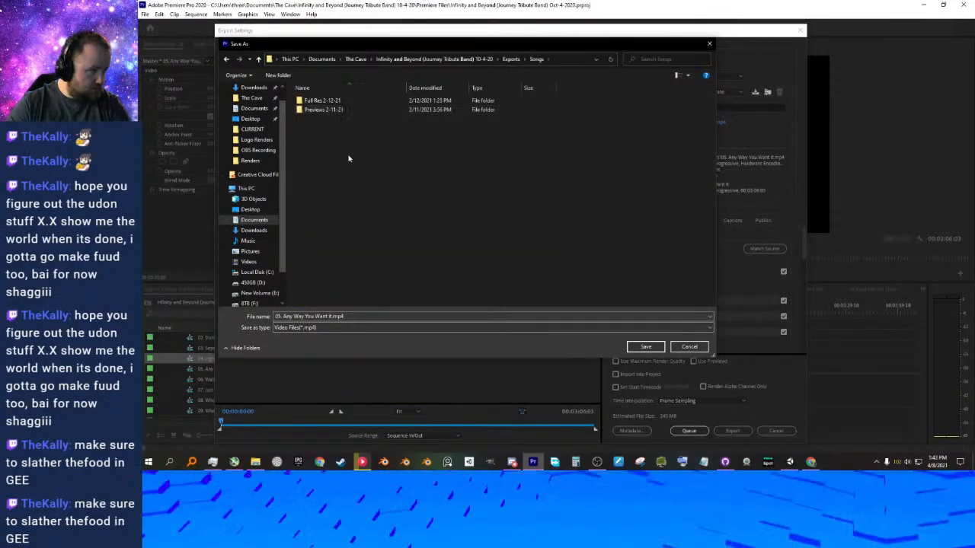
pyautogui.doubleClick(330, 103)
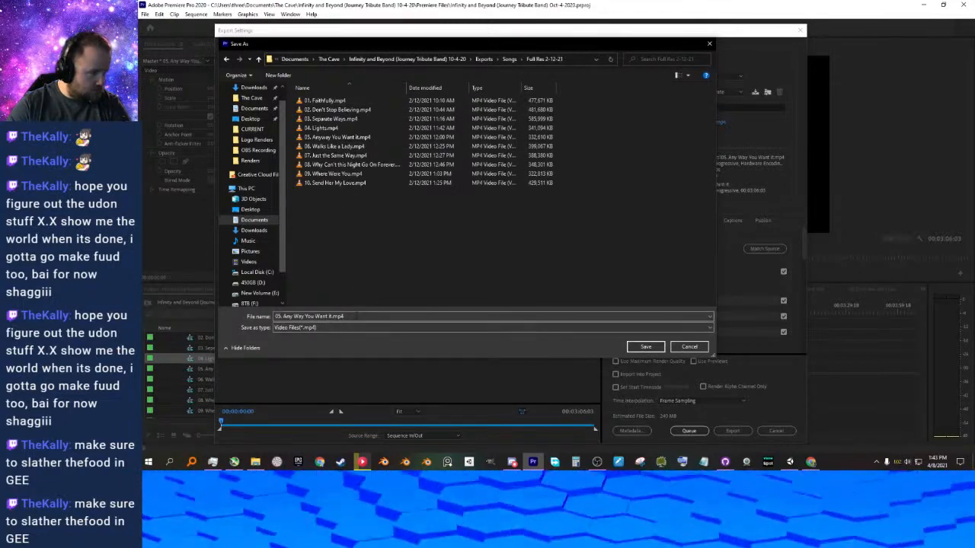
# Name the export file "05. Any Way You Want It (title Fixed 4-8-21).mp4" and save the output location.
pyautogui.click(330, 316)
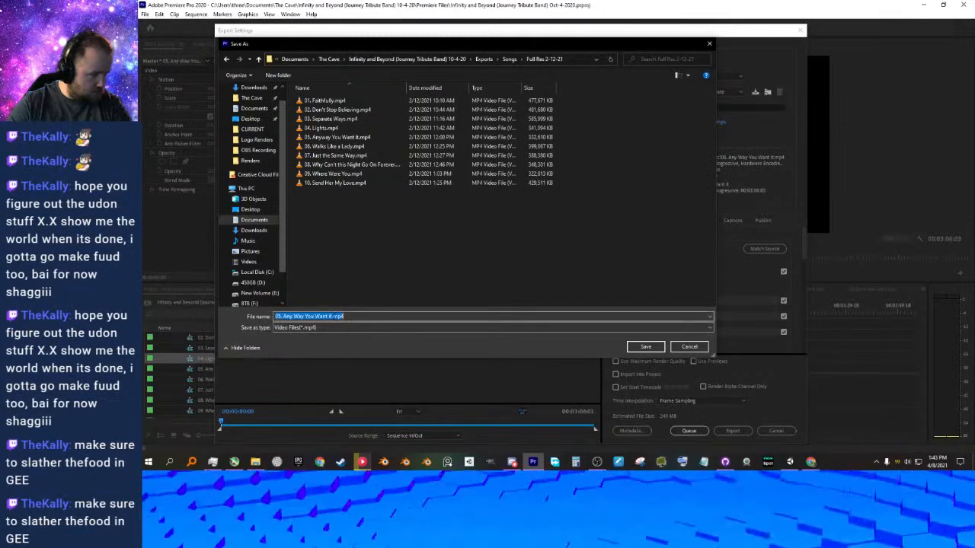
pyautogui.click(330, 317)
pyautogui.write('(title)Fixed')
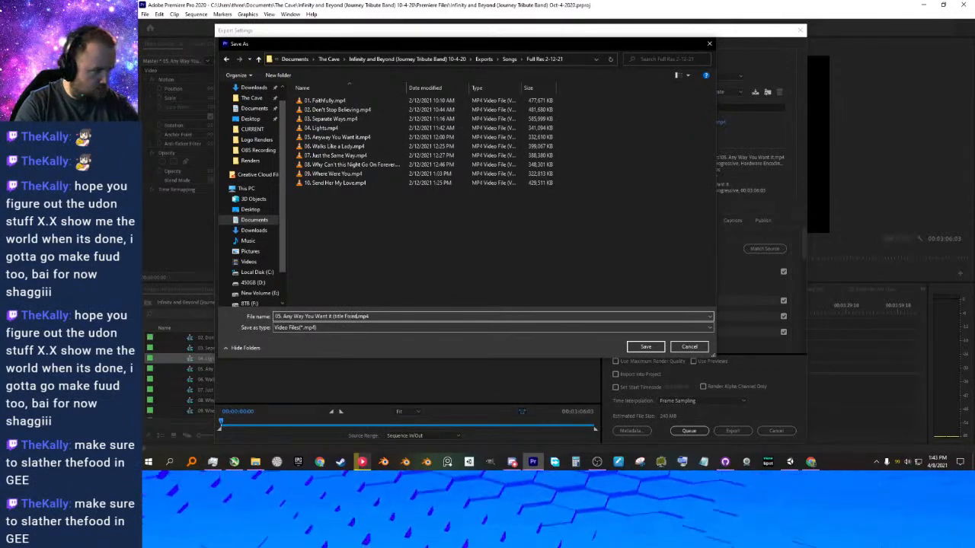
pyautogui.write(' 4-8-21')
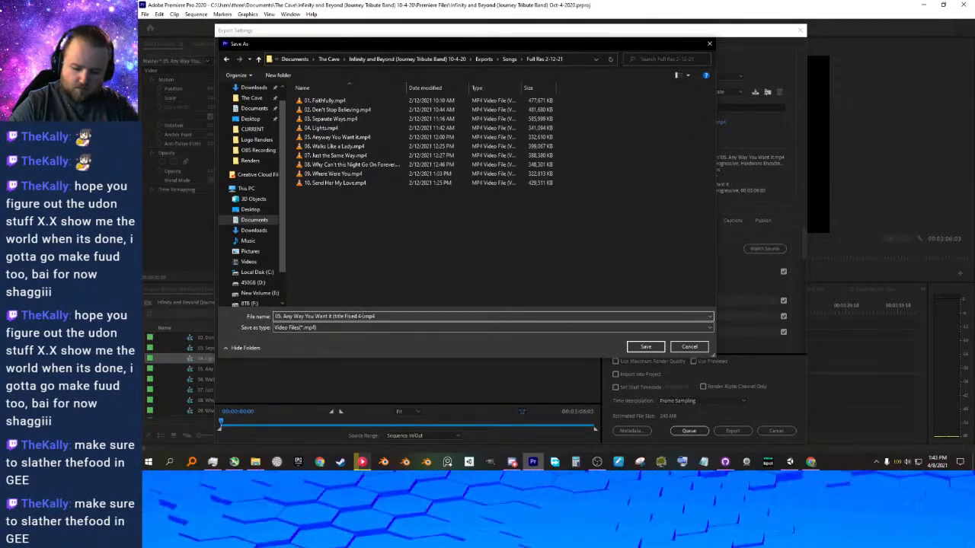
pyautogui.write(')')
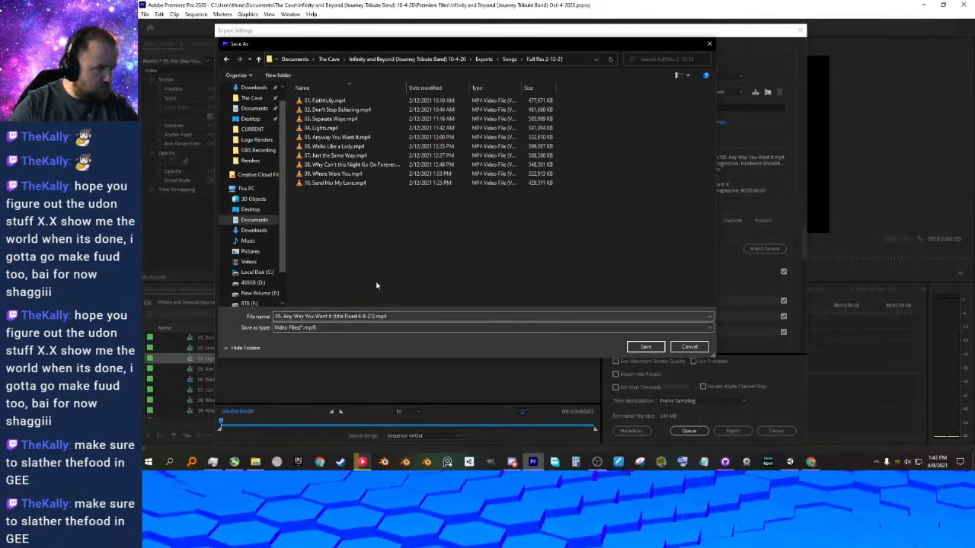
pyautogui.click(646, 347)
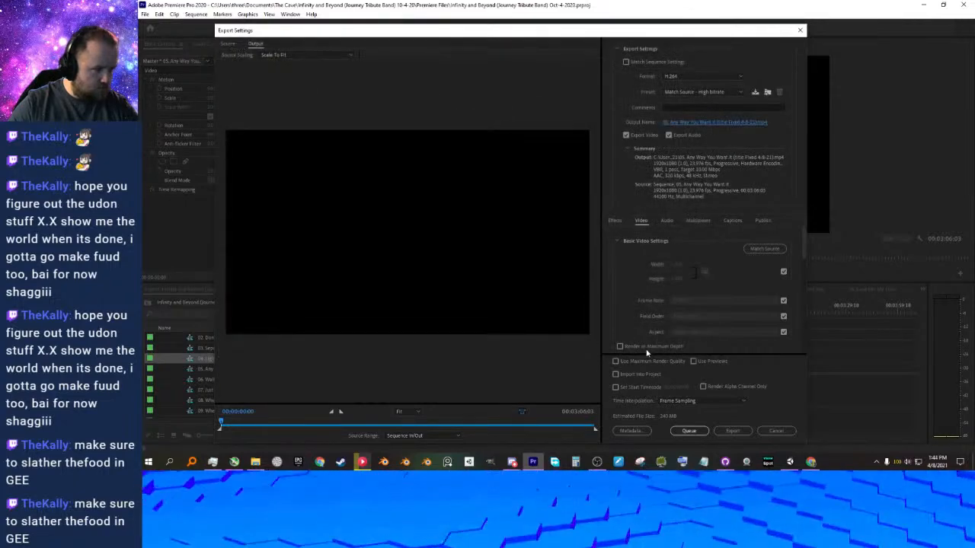
# Set the H.264 export preset to Match Source - Adaptive High Bitrate and send the export to the Media Encoder queue.
pyautogui.click(700, 92)
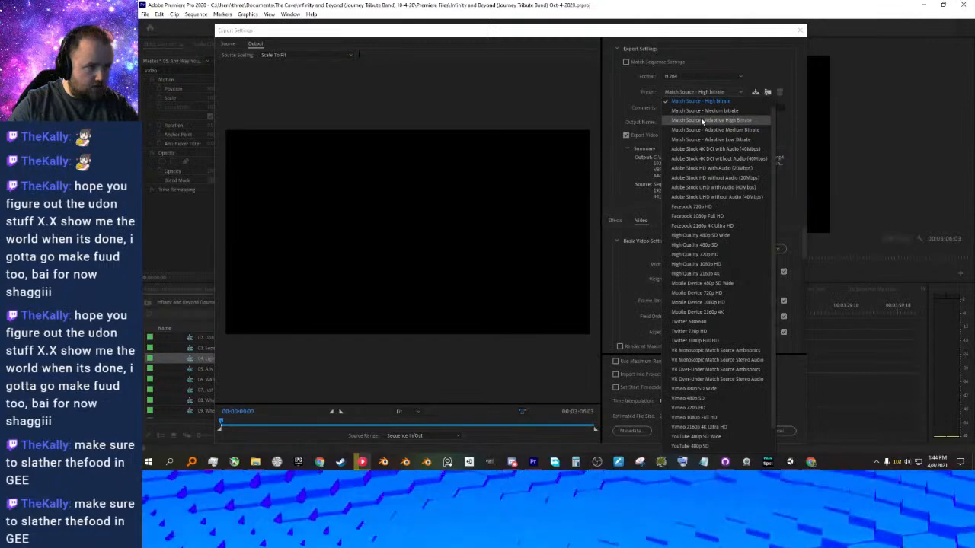
pyautogui.click(702, 120)
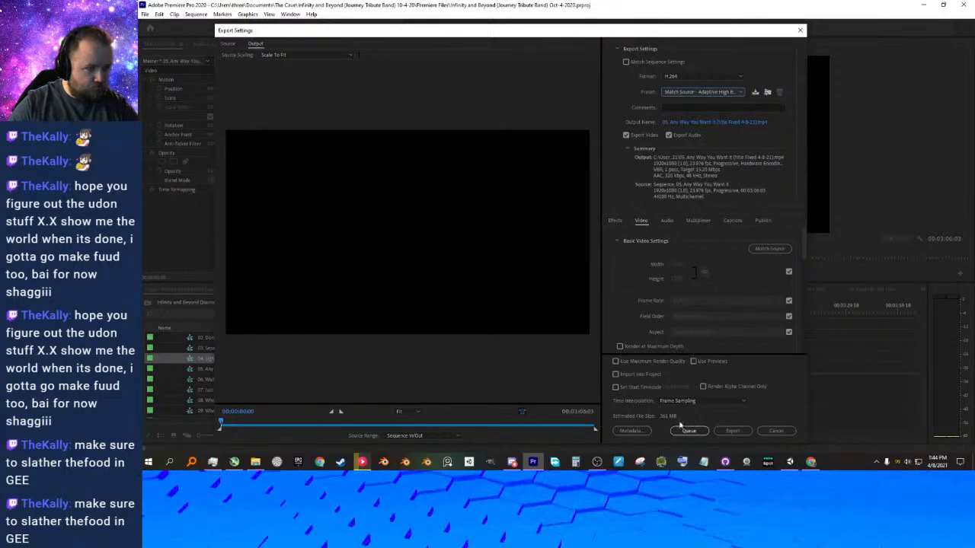
pyautogui.click(689, 430)
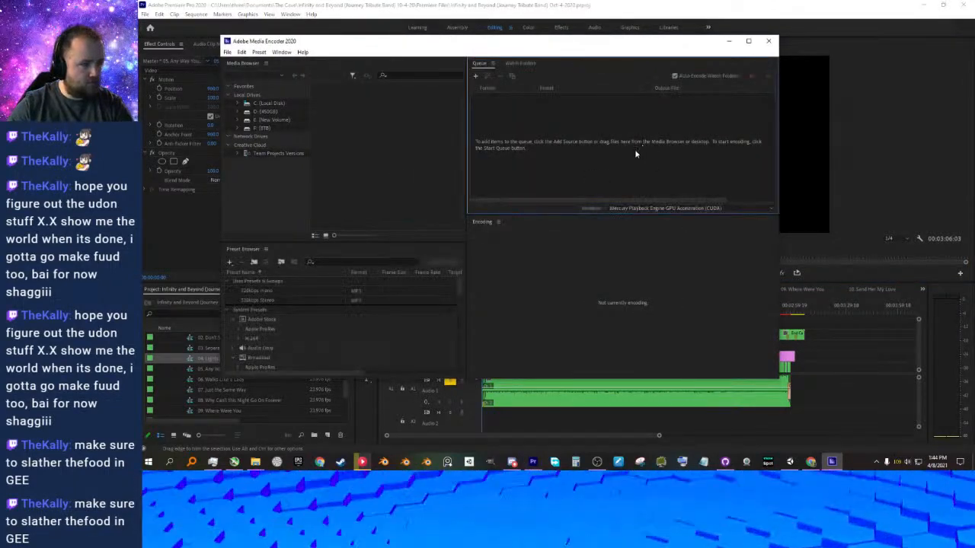
# Check the queued job's renderer and bitrate settings in Adobe Media Encoder, start encoding the queue and return to Premiere Pro.
pyautogui.click(661, 209)
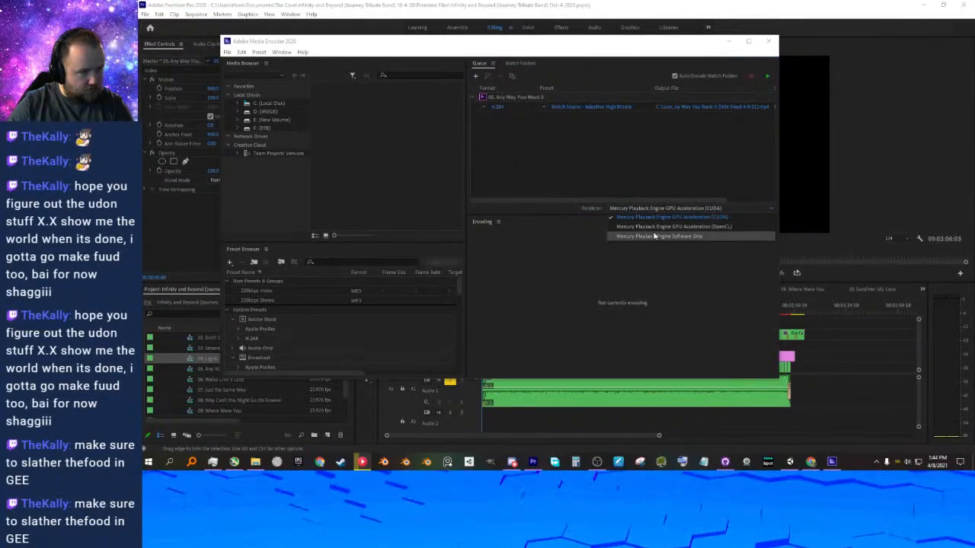
pyautogui.click(553, 210)
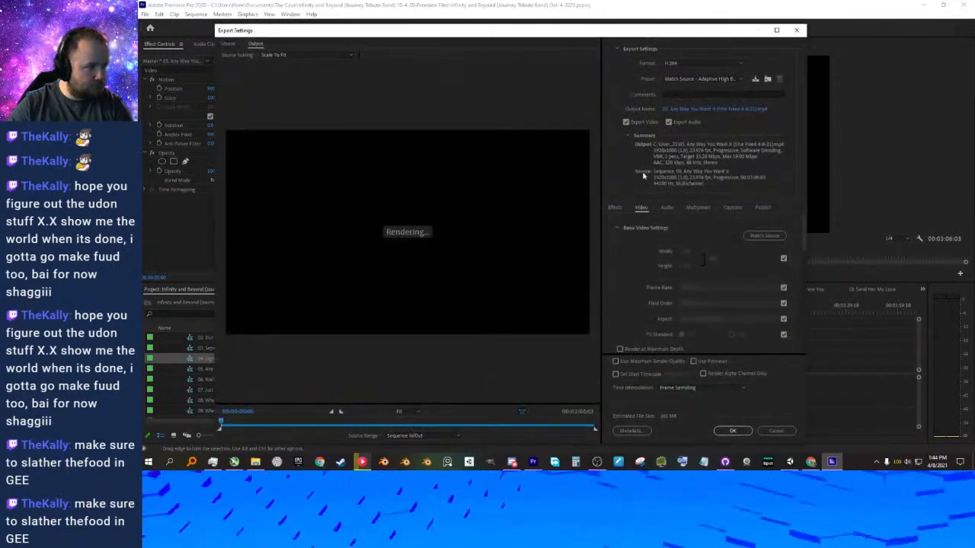
pyautogui.scroll(-5, 629, 276)
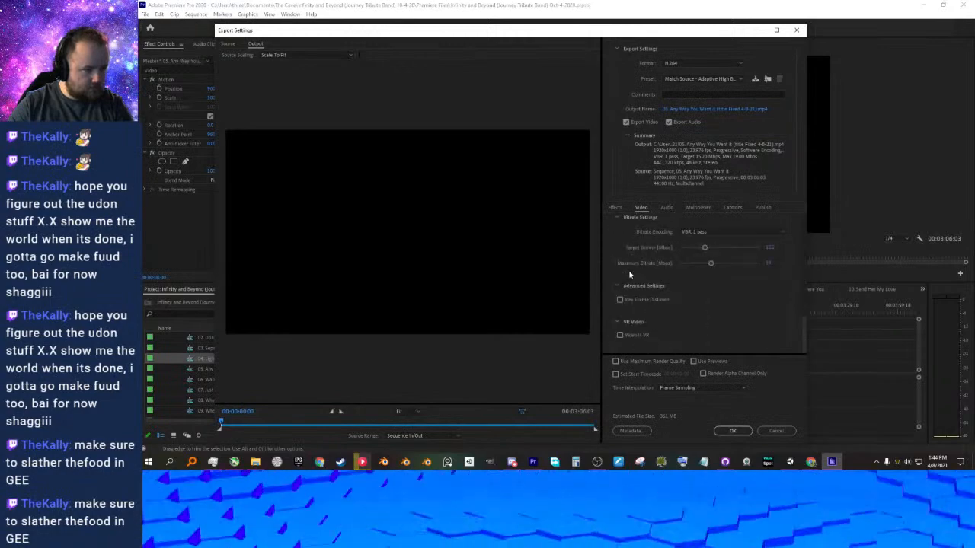
pyautogui.click(776, 430)
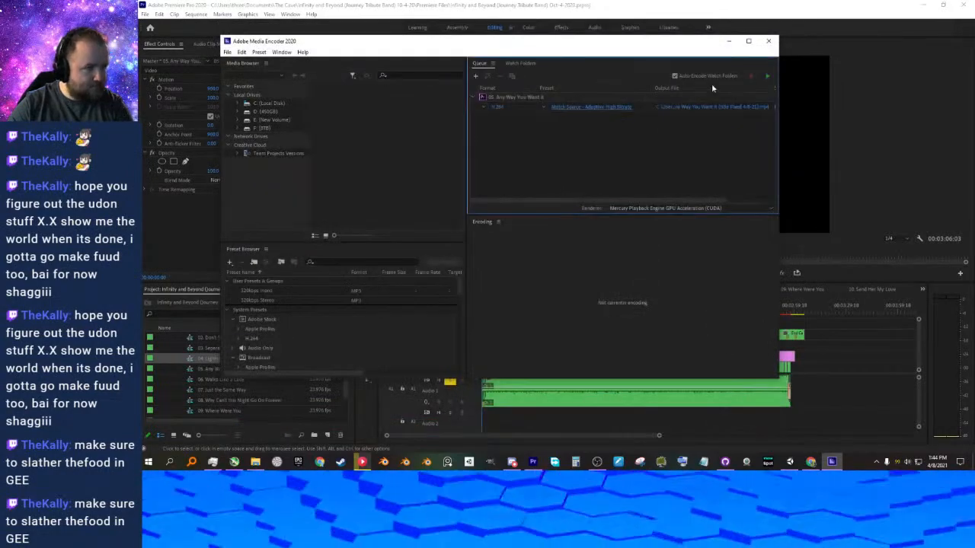
pyautogui.click(767, 76)
pyautogui.click(780, 8)
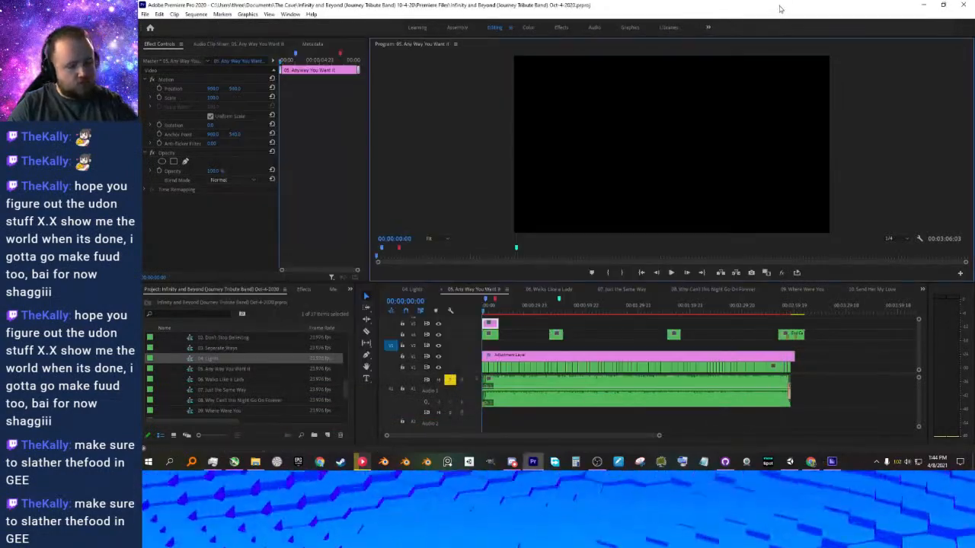
# Close Premiere Pro and minimize Adobe Media Encoder while the queue keeps encoding, returning to Unity.
pyautogui.click(962, 6)
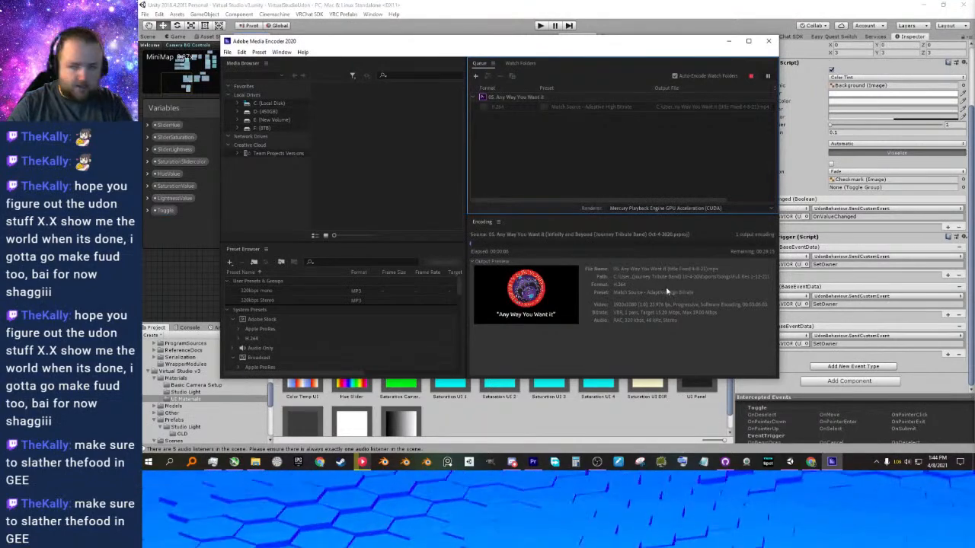
pyautogui.click(730, 41)
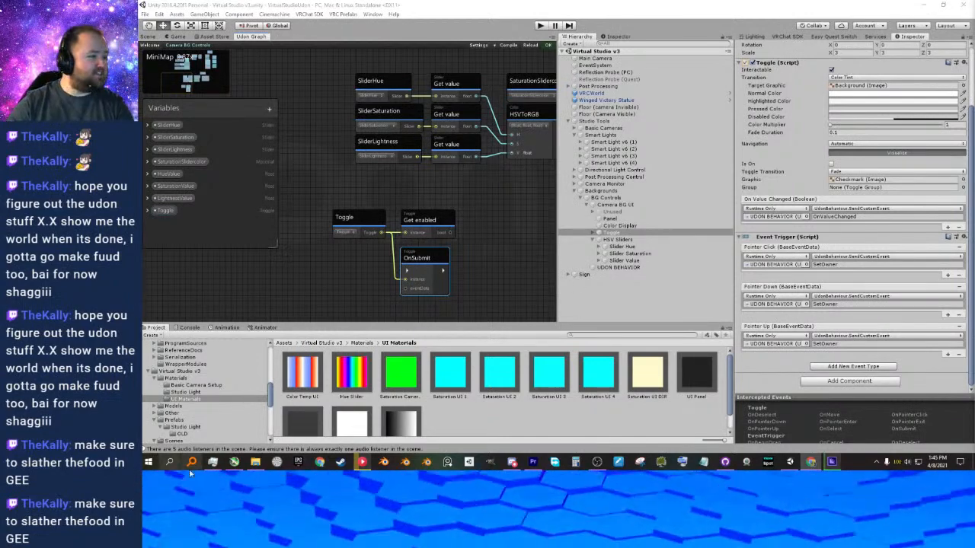
# Switch to File Explorer, dock it beside the Unity window and open INF&Beyond Setlist.txt from the Infinity and Beyond project folder.
pyautogui.click(255, 462)
pyautogui.moveTo(666, 234); pyautogui.dragTo(974, 239)
pyautogui.click(727, 306)
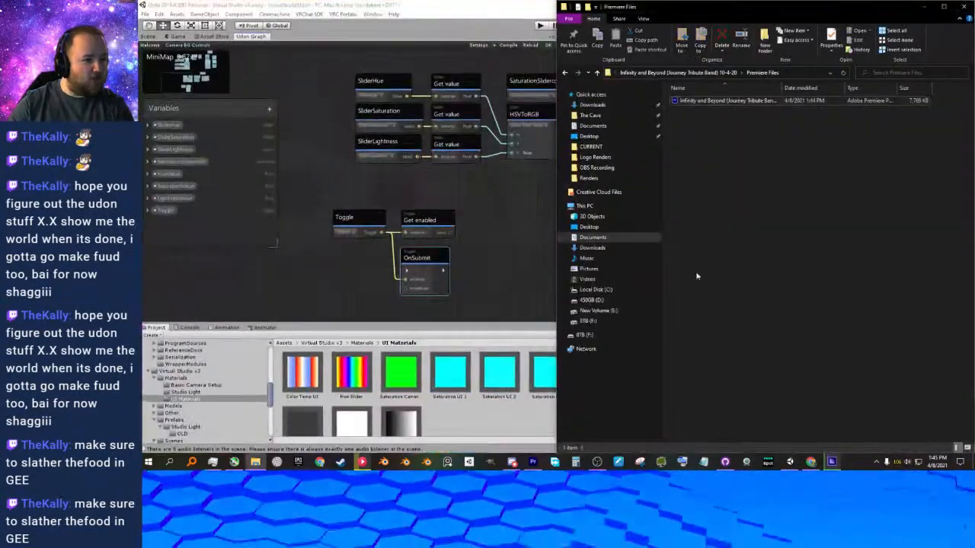
pyautogui.click(714, 73)
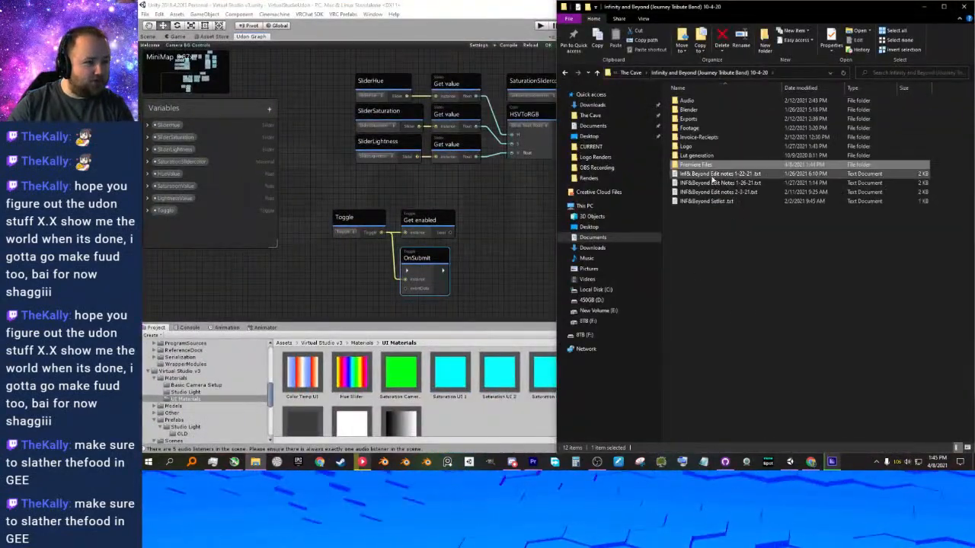
pyautogui.doubleClick(716, 202)
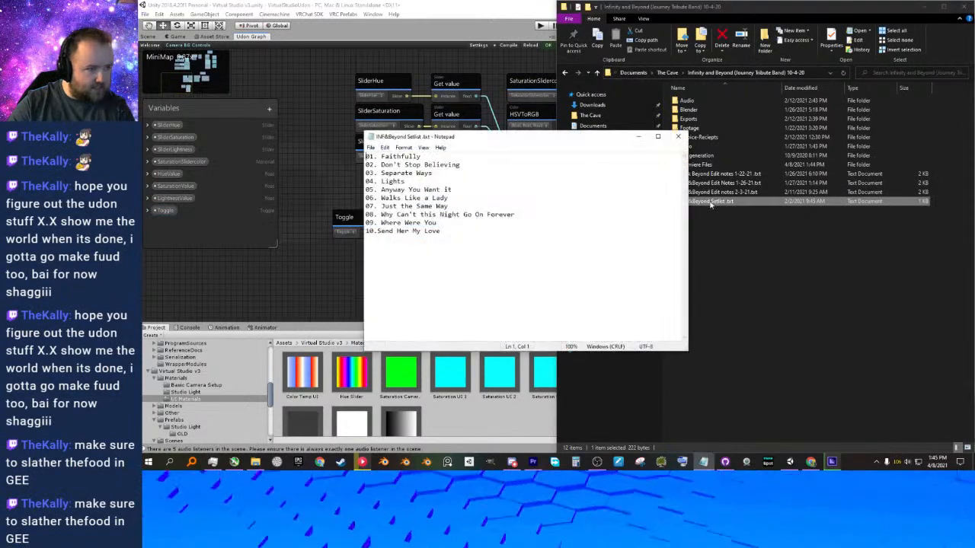
# Check how song 05's title is written in the setlist, then close the text file.
pyautogui.doubleClick(397, 190)
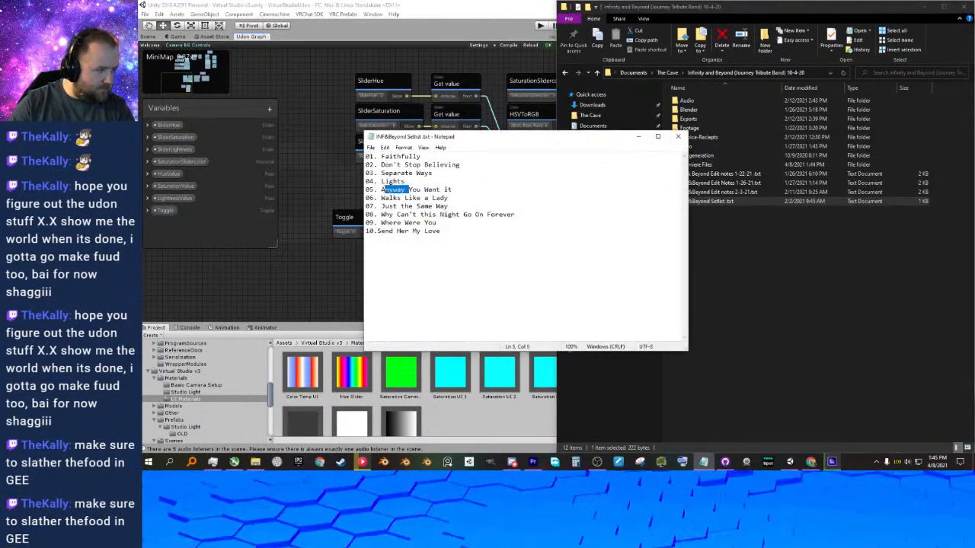
pyautogui.click(481, 190)
pyautogui.moveTo(450, 198); pyautogui.dragTo(381, 190)
pyautogui.click(678, 137)
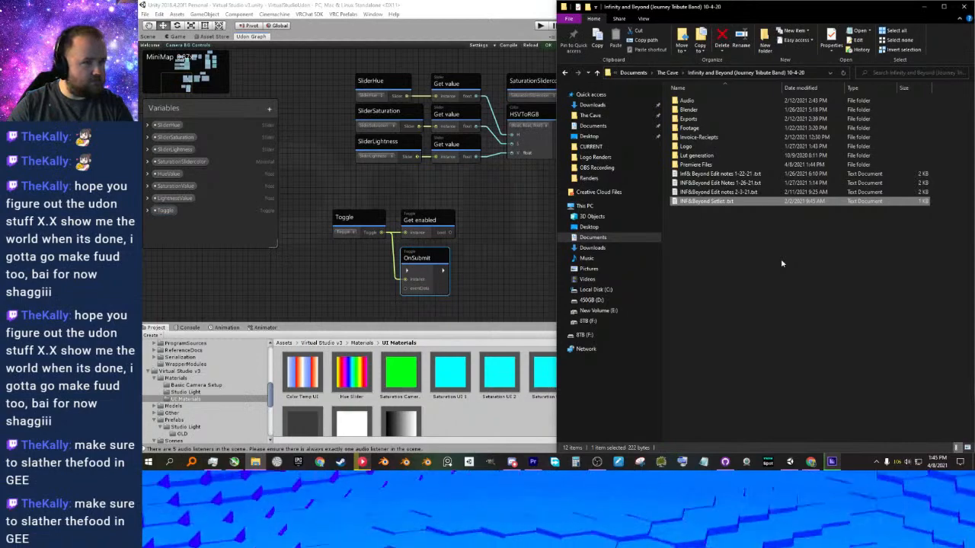
pyautogui.click(823, 254)
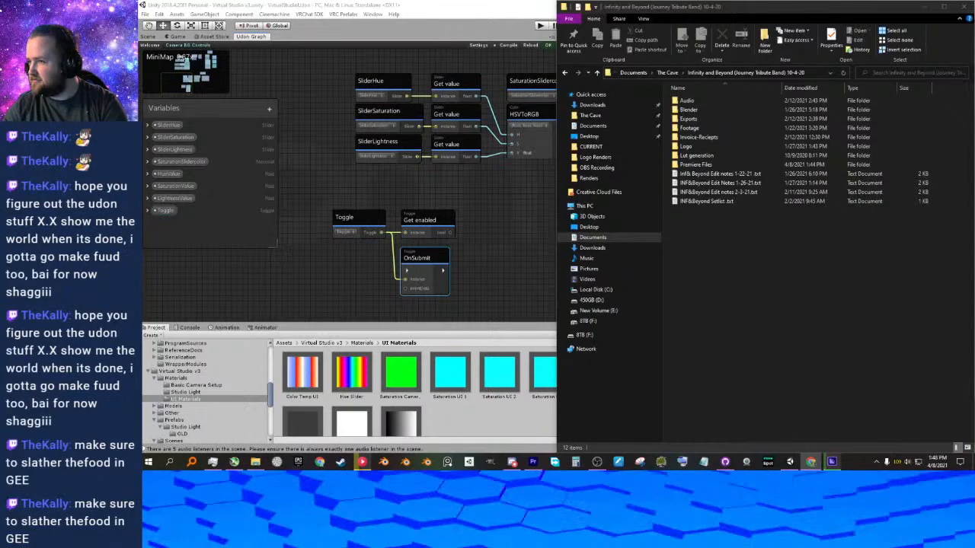
# Check the encoding progress of the "Any Way You Want It" job in Adobe Media Encoder and return to Unity.
pyautogui.click(832, 462)
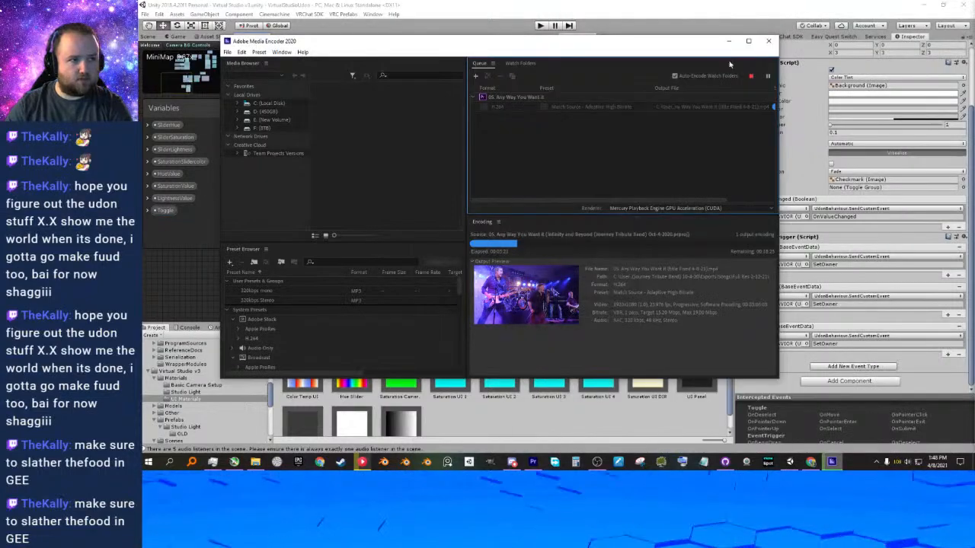
pyautogui.click(728, 40)
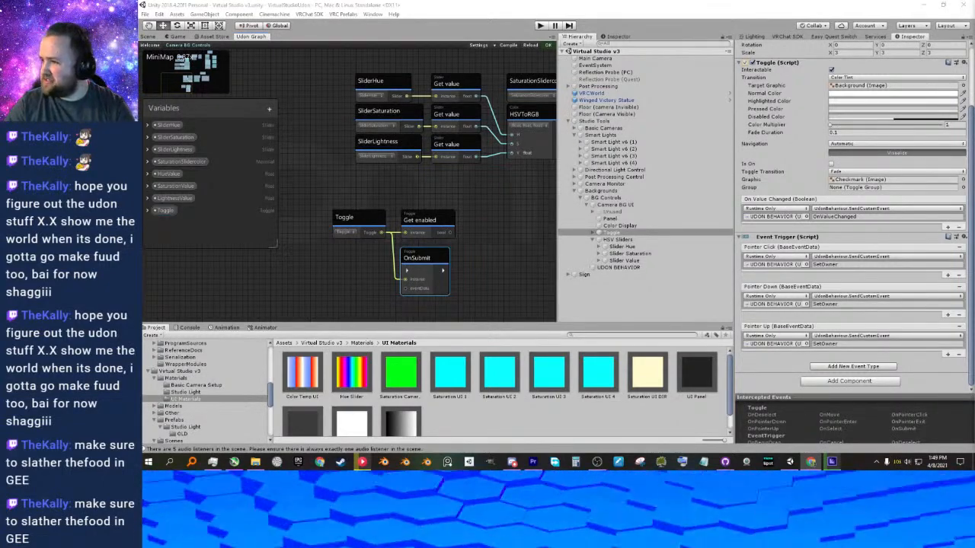
pyautogui.click(827, 466)
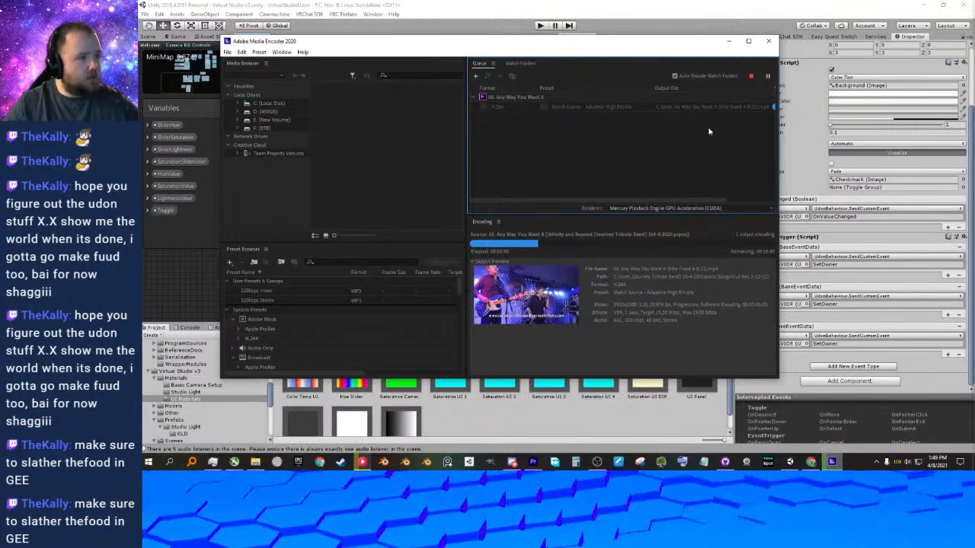
pyautogui.click(640, 4)
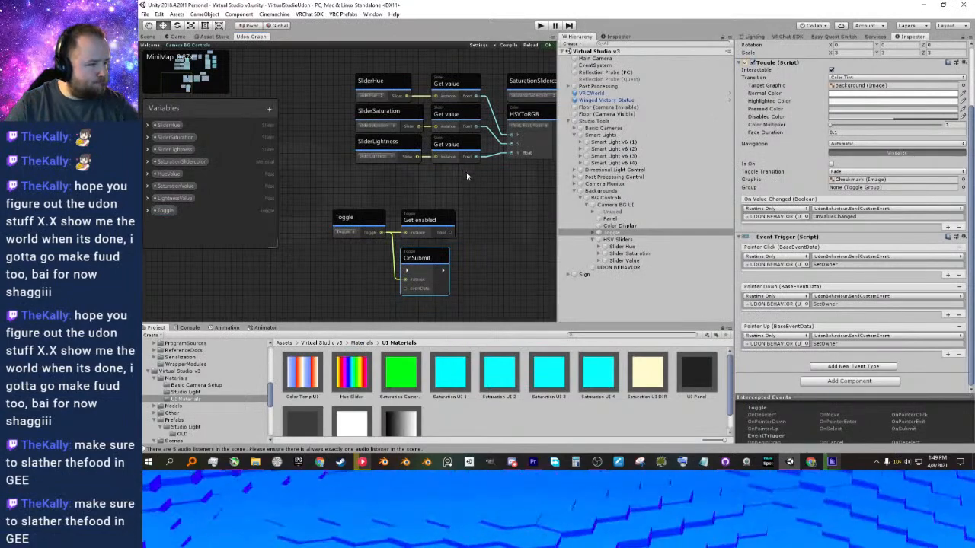
# Examine the Toggle variable's Get enabled and OnSubmit nodes in the Camera BG Controls Udon graph.
pyautogui.scroll(4, 450, 206)
pyautogui.moveTo(439, 241); pyautogui.dragTo(452, 222, button='middle')
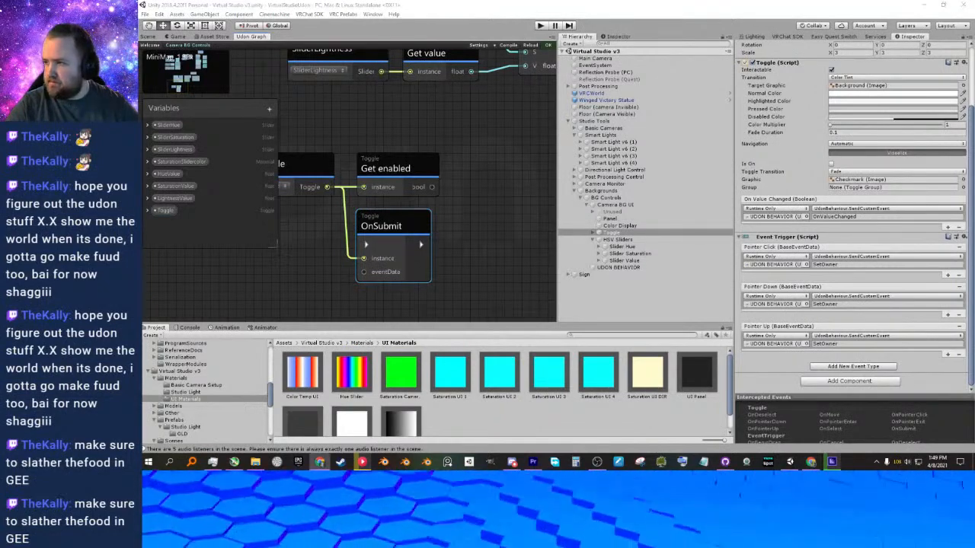
pyautogui.click(432, 166)
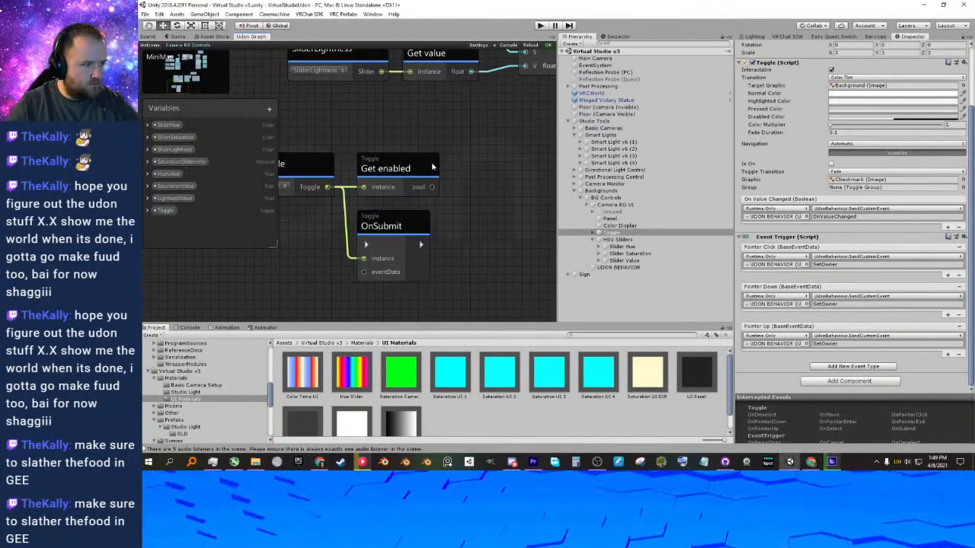